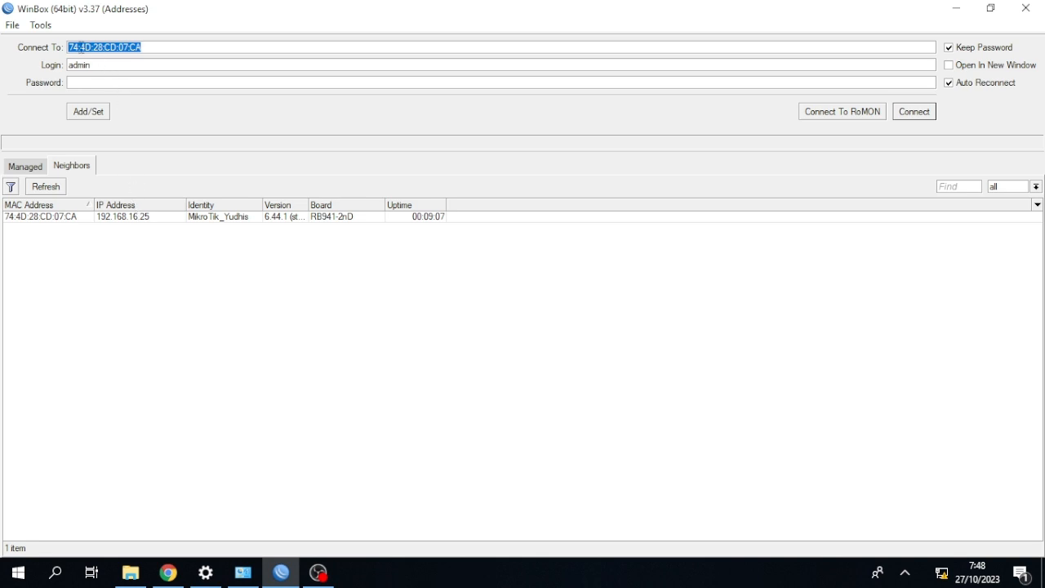
Enable Legacy Mode for the WinBox loader and refresh the list of neighbouring routers.
left_click(45, 27)
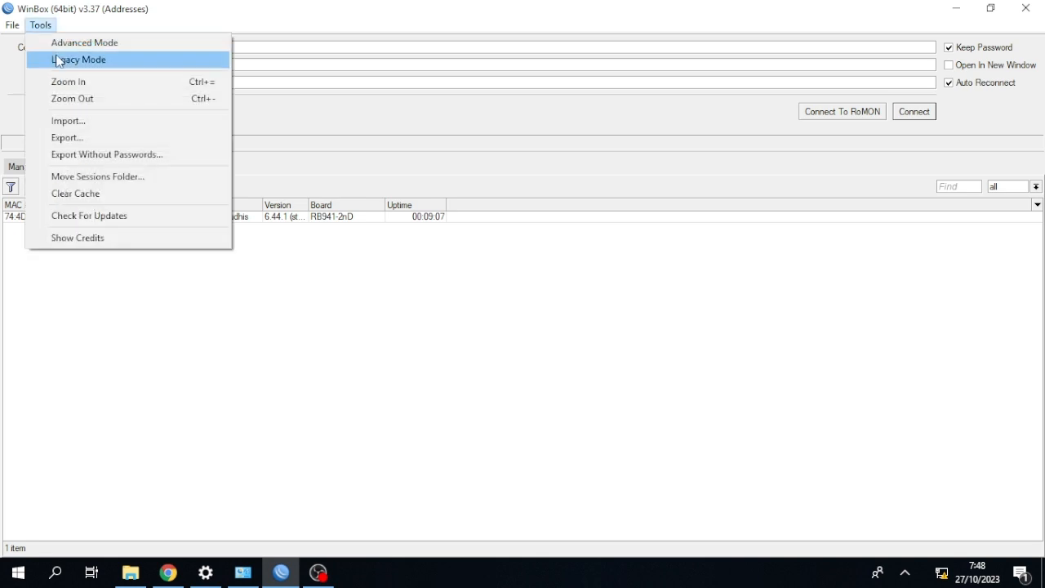
left_click(59, 61)
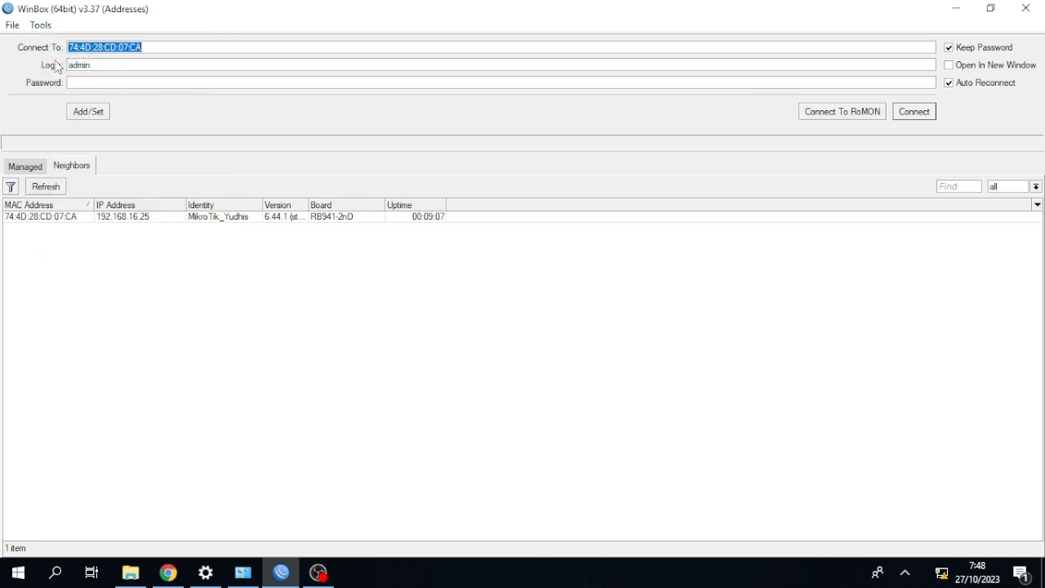
left_click(68, 168)
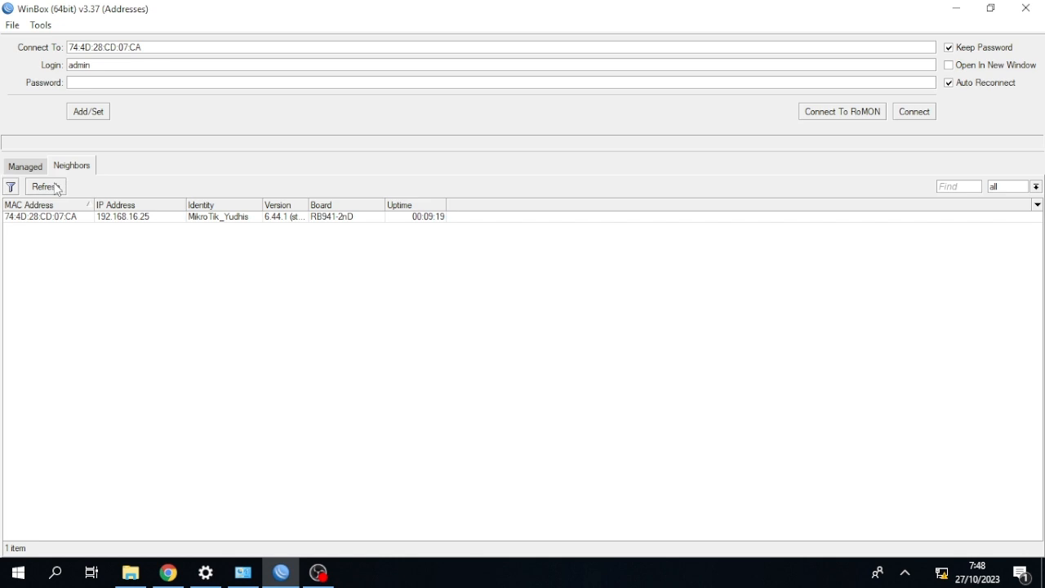
left_click(57, 188)
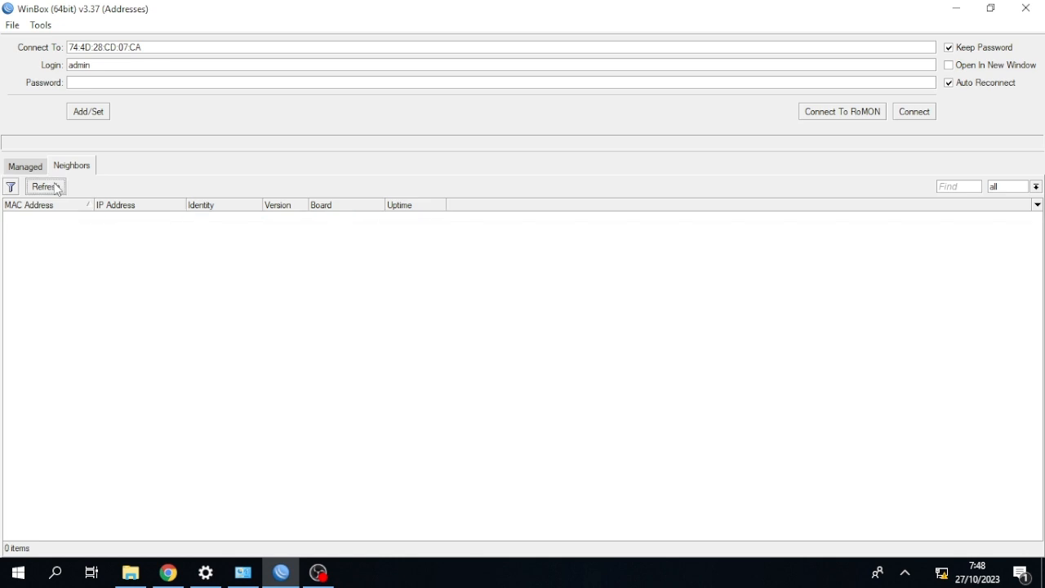
left_click(42, 27)
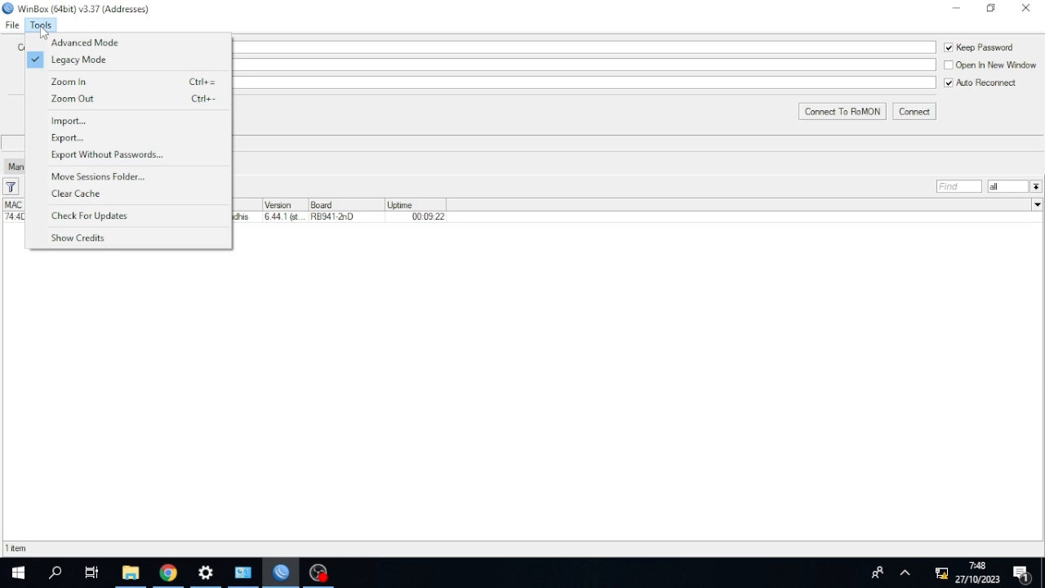
left_click(282, 270)
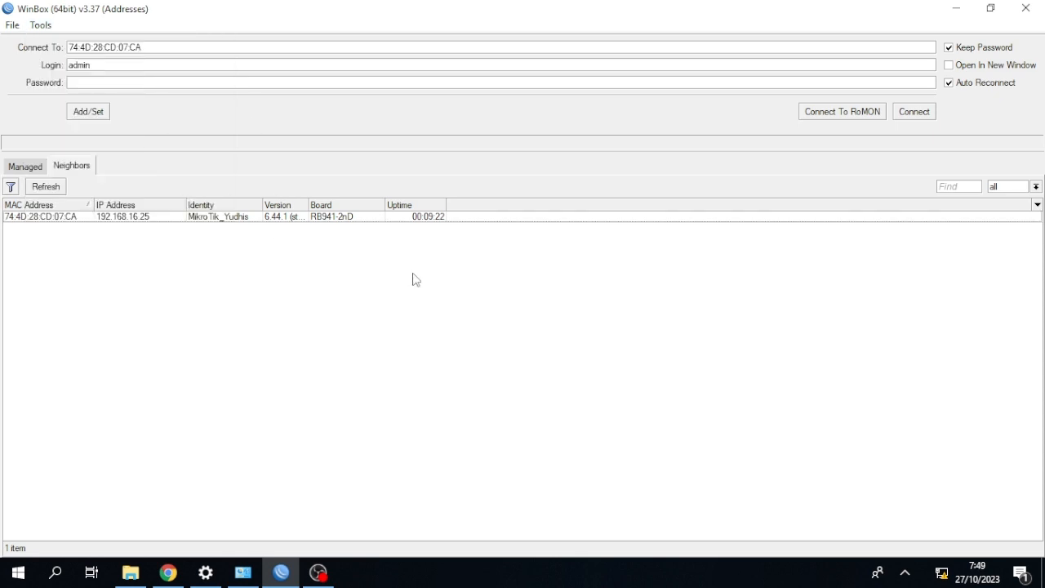
Connect to the discovered RB941-2nD router by its MAC address as admin and close the windows restored in the session.
left_click(56, 217)
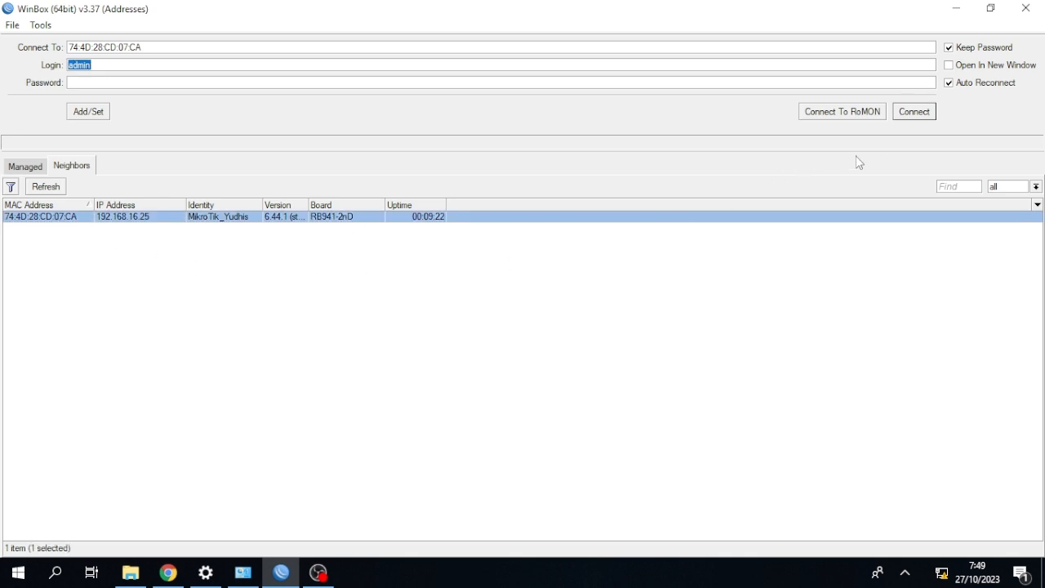
left_click(910, 111)
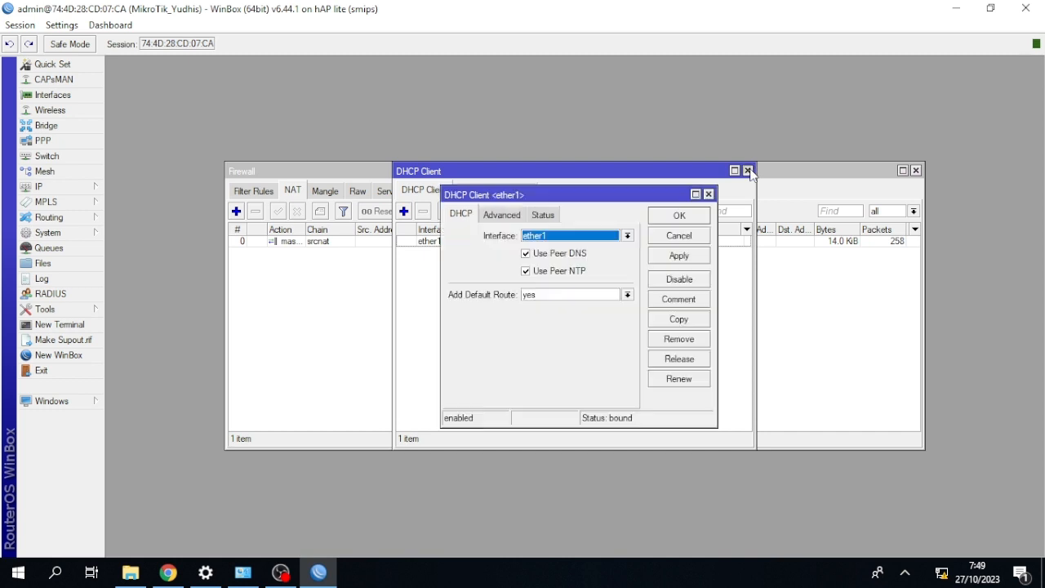
left_click(915, 171)
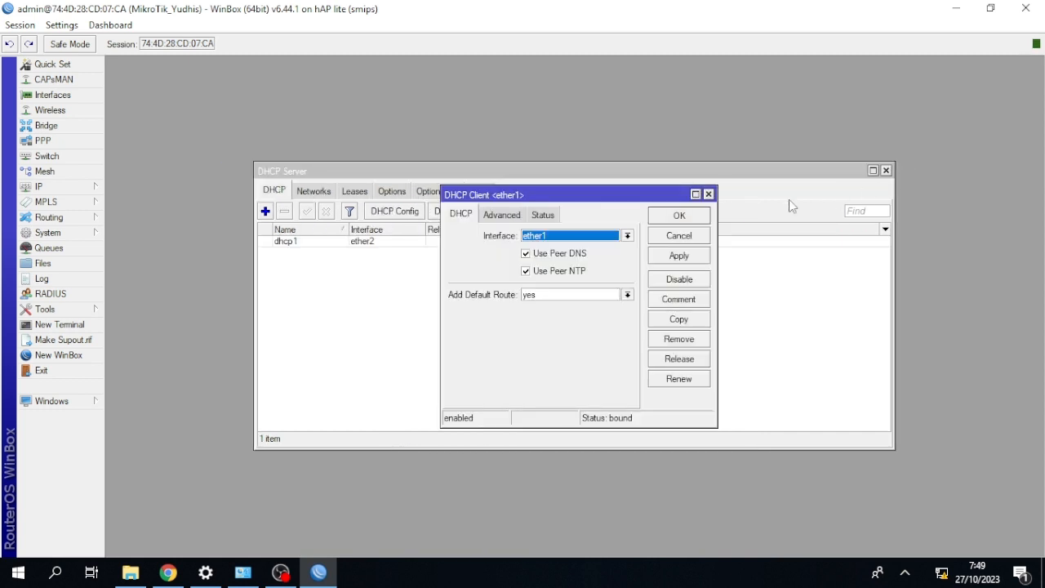
left_click(708, 194)
left_click(886, 171)
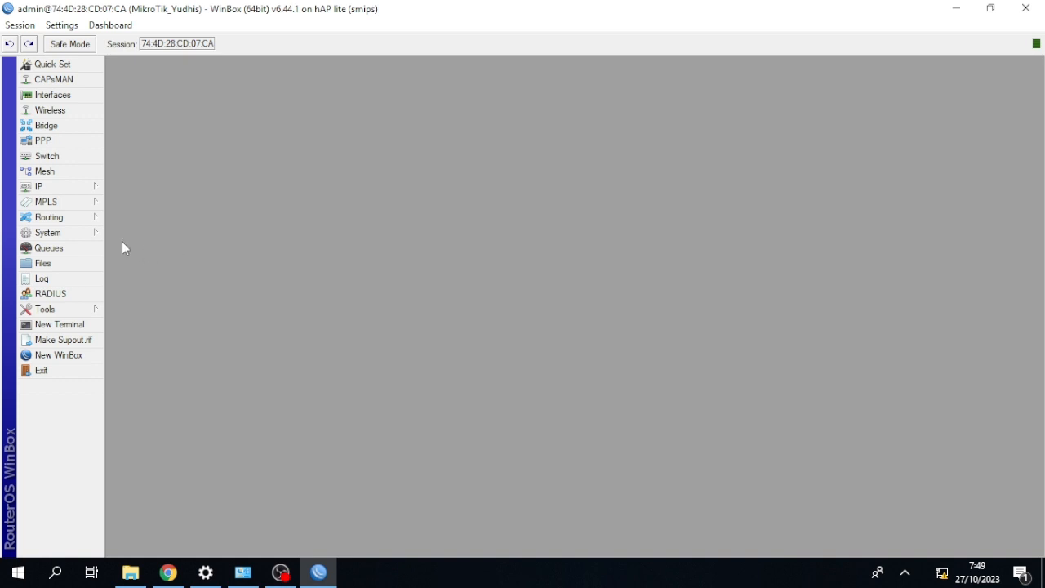
Reset the router's configuration with No Default Configuration enabled, confirm the reboot and dismiss the firewall alert.
left_click(56, 235)
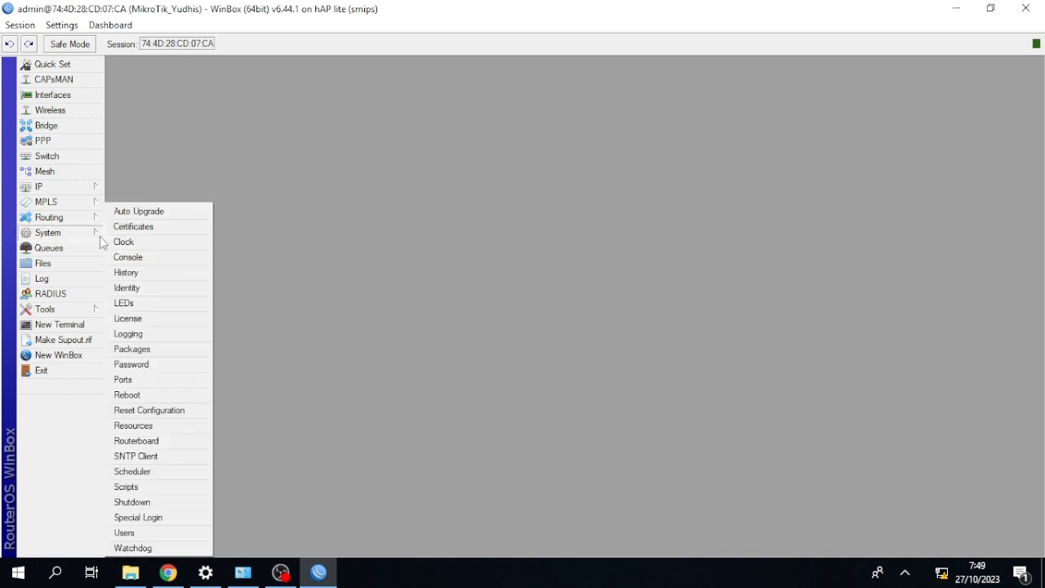
left_click(153, 412)
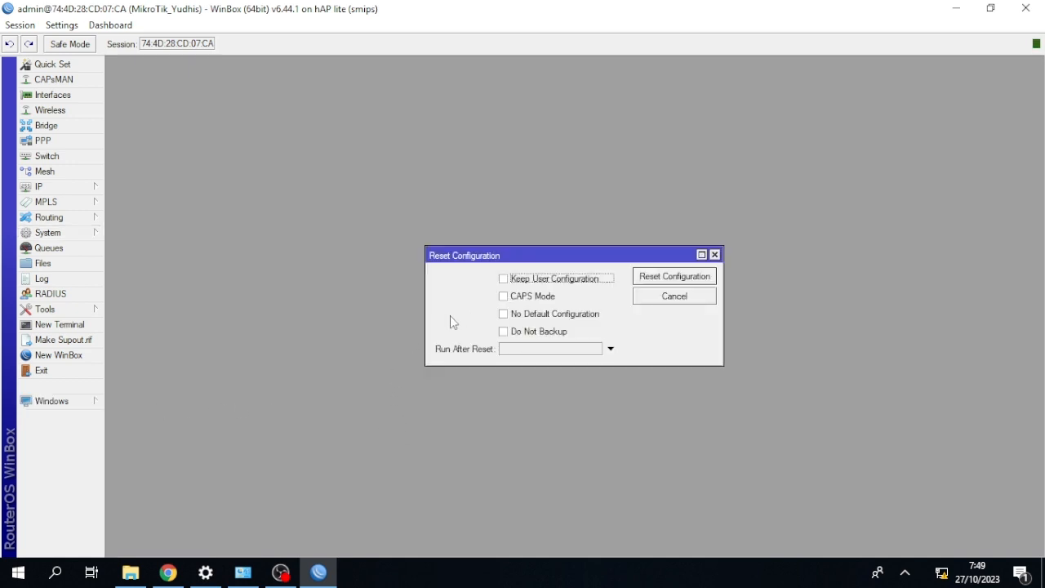
left_click(503, 314)
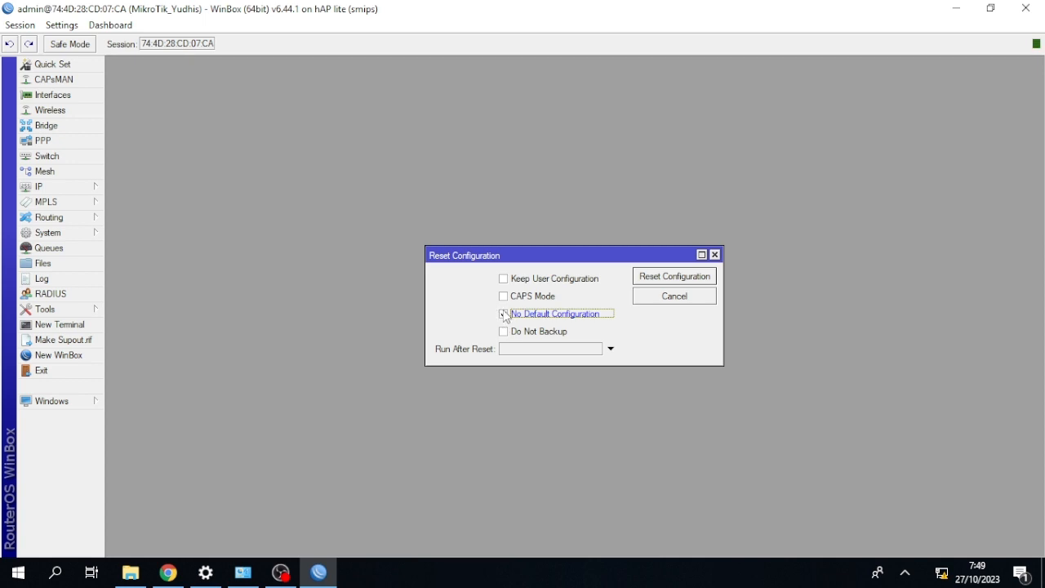
left_click(503, 315)
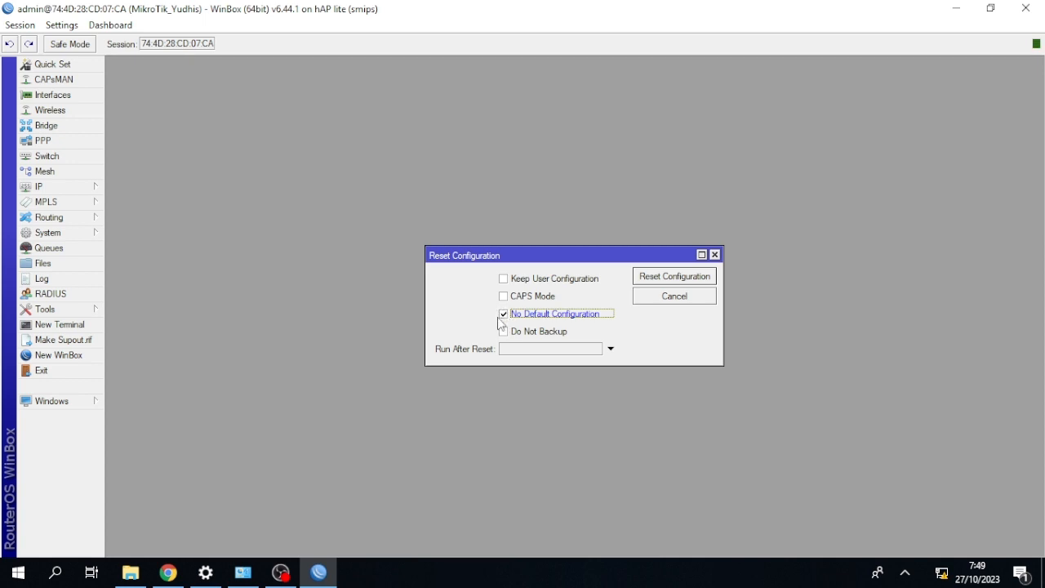
left_click(643, 281)
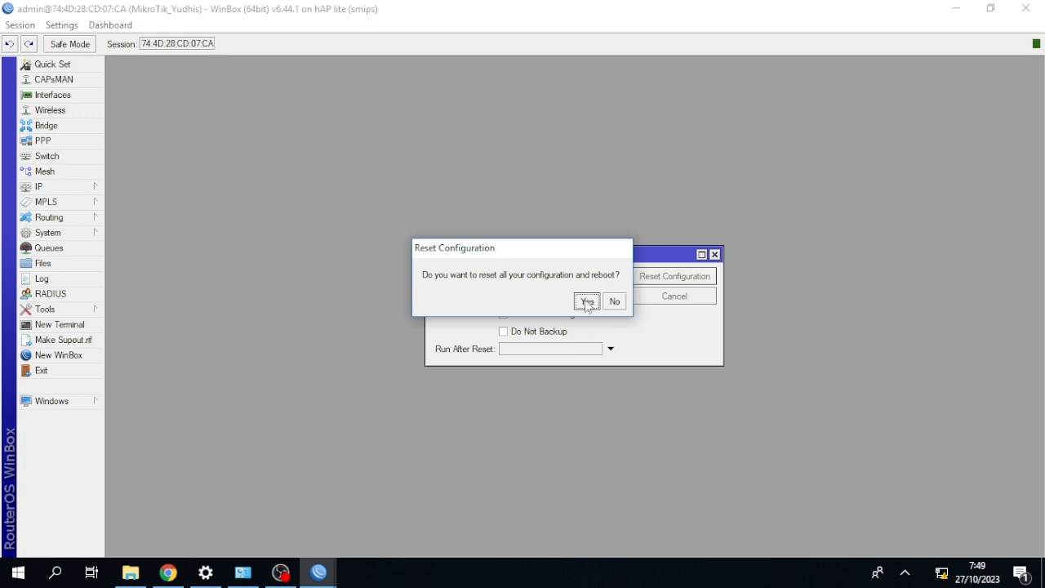
left_click(587, 301)
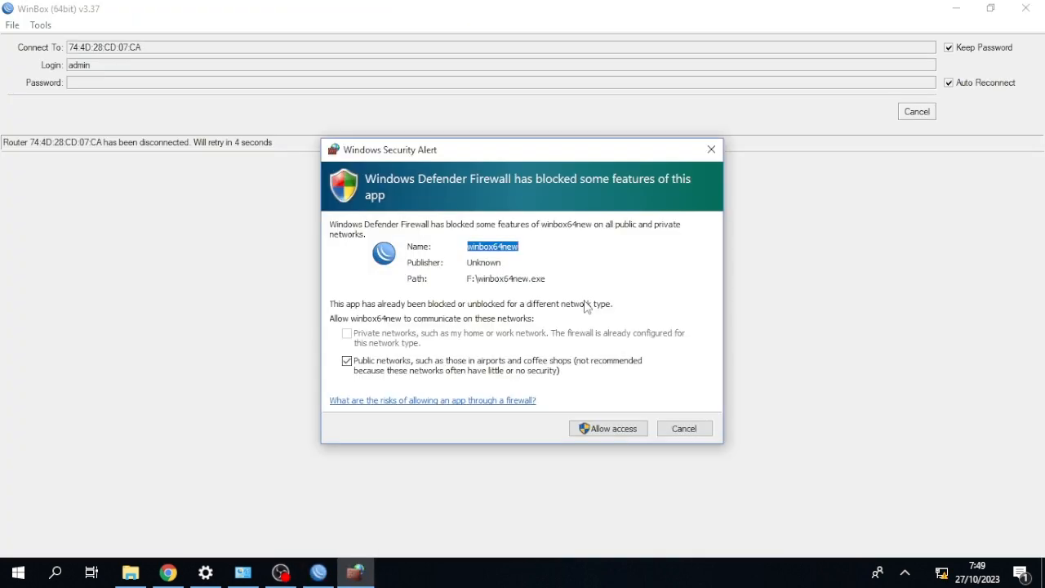
left_click(679, 429)
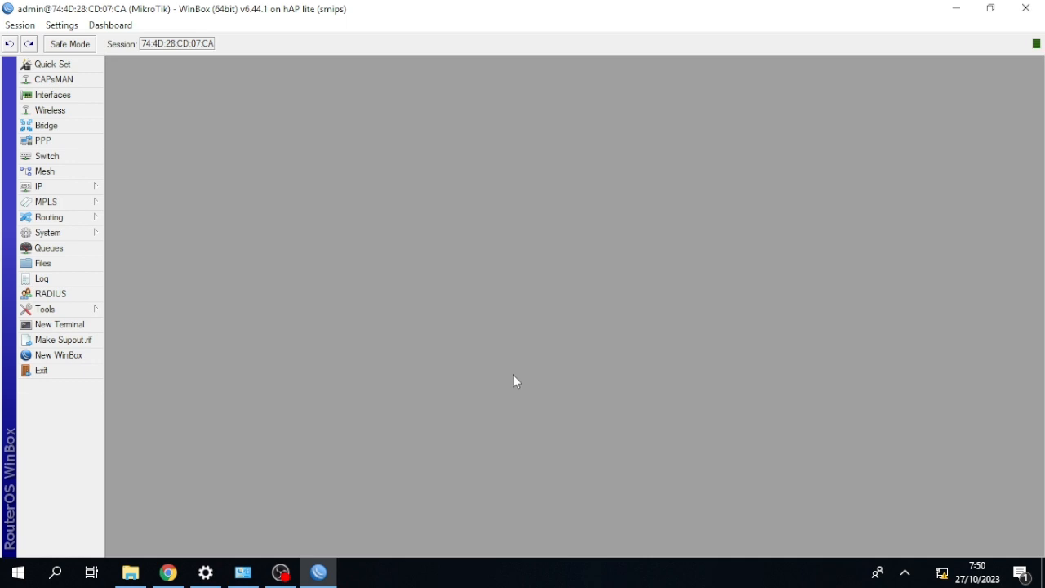
Set the router's identity to MikroTik followed by an underscore and the owner's first name.
left_click(41, 233)
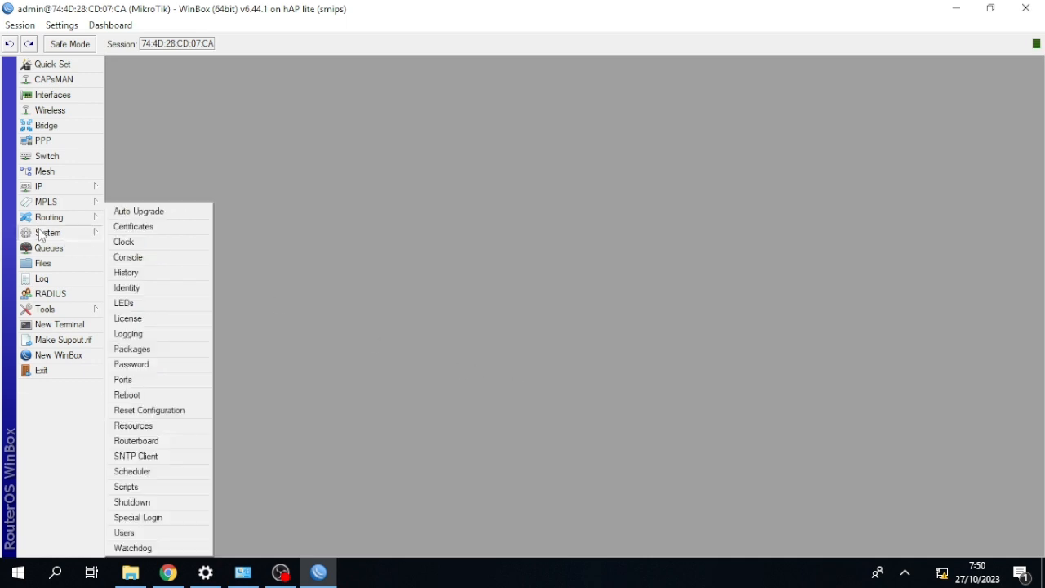
left_click(128, 291)
left_click(569, 289)
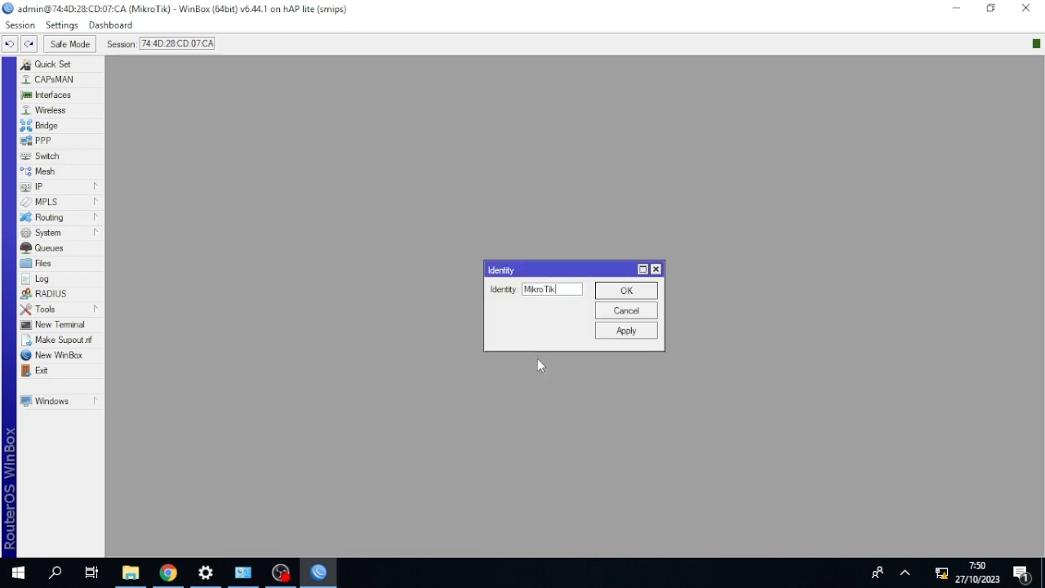
type("_Fikri")
left_click(618, 290)
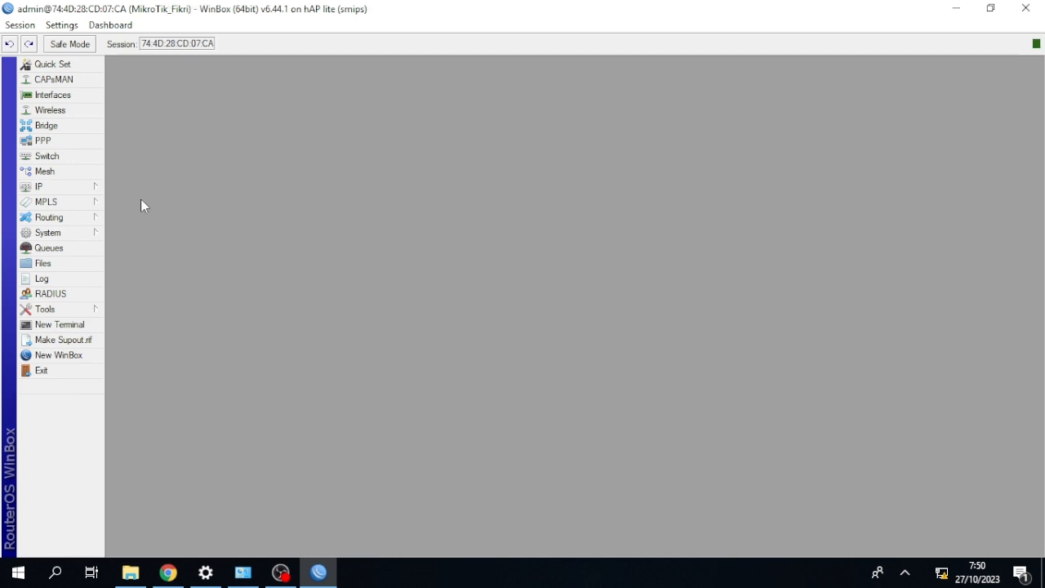
Add a DHCP client on interface ether1, keeping peer DNS, peer NTP and the default route enabled, and close the client list.
left_click(45, 192)
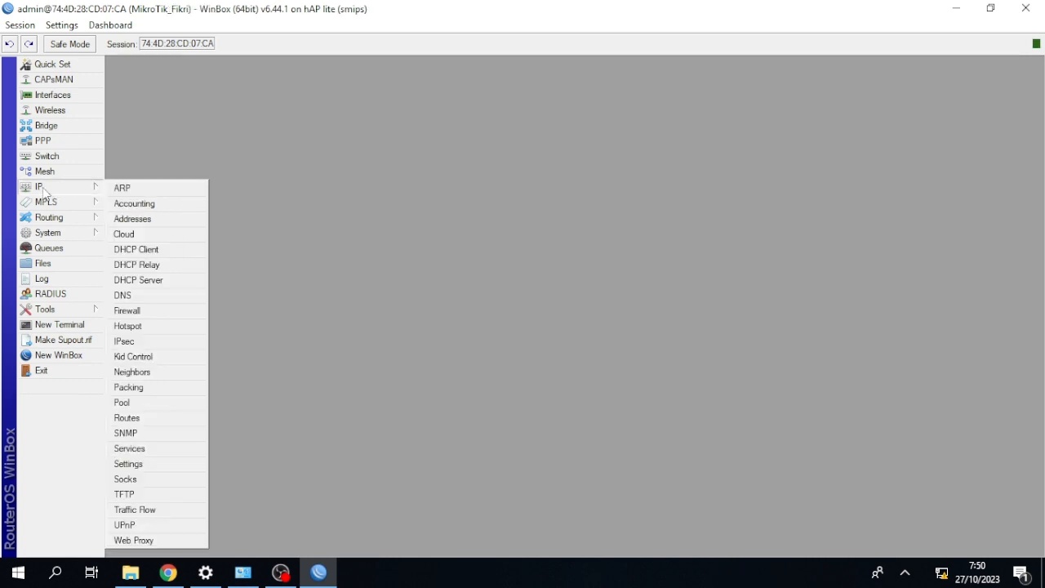
left_click(142, 256)
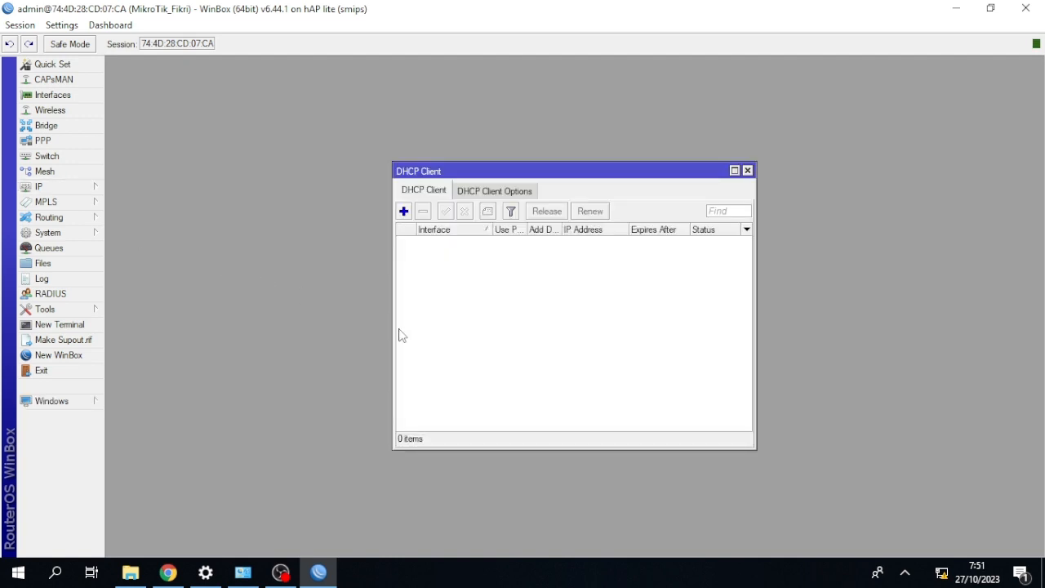
left_click(404, 212)
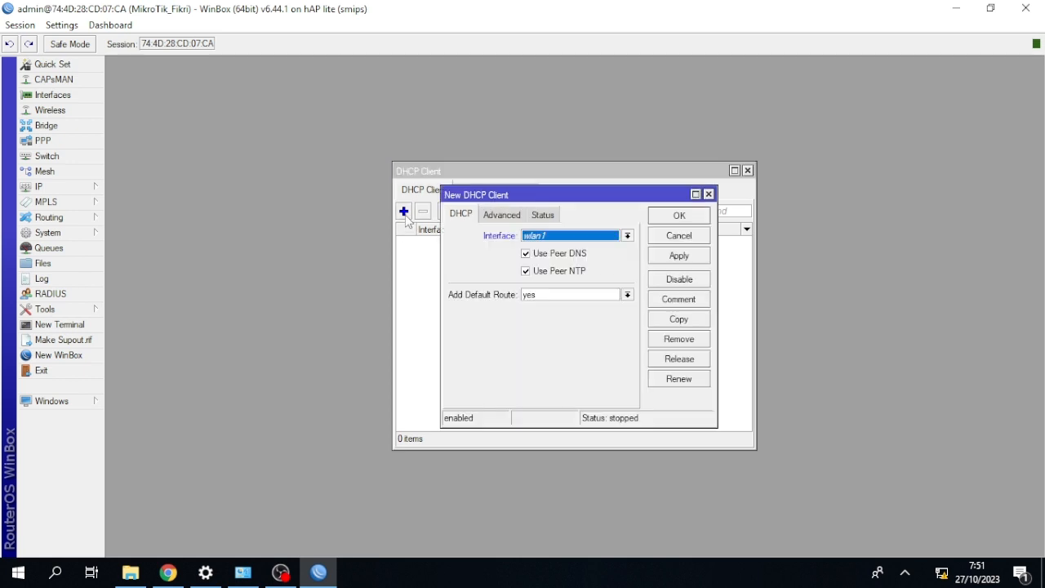
left_click(537, 238)
left_click(539, 247)
left_click(673, 217)
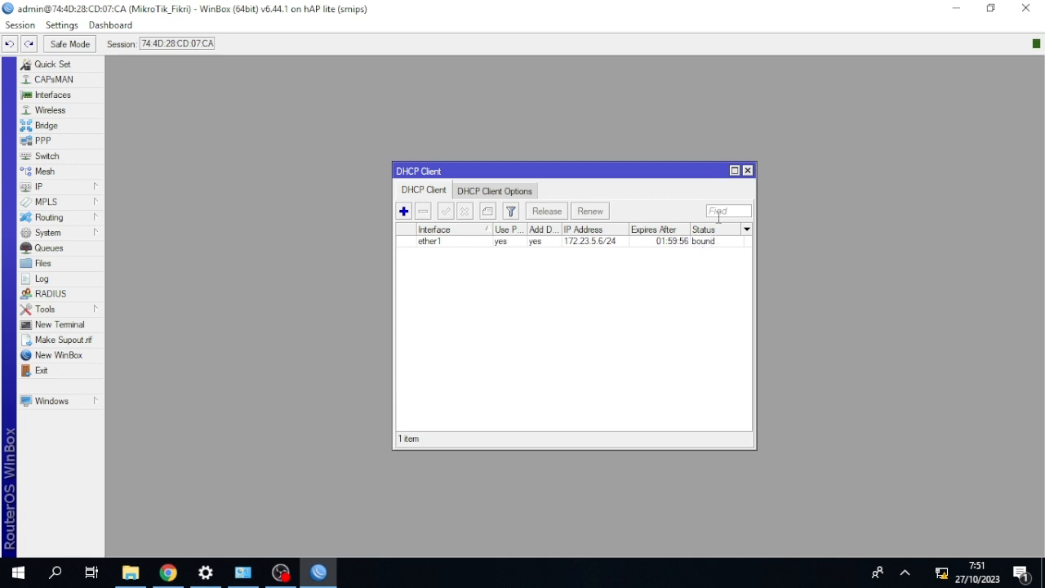
left_click(747, 170)
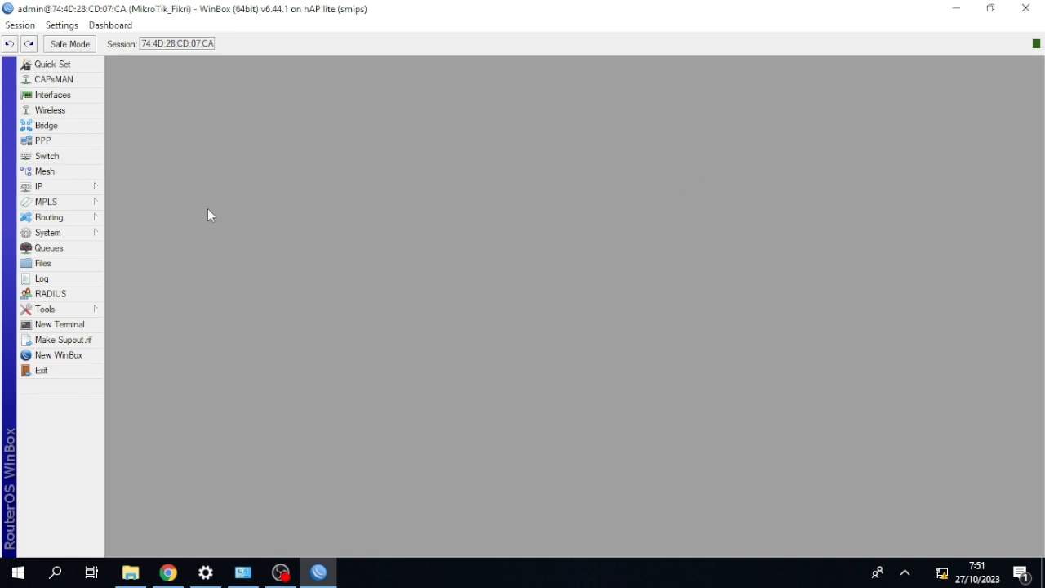
Create a new IP address entry on the router with the address 192.168.18.18/24.
left_click(101, 187)
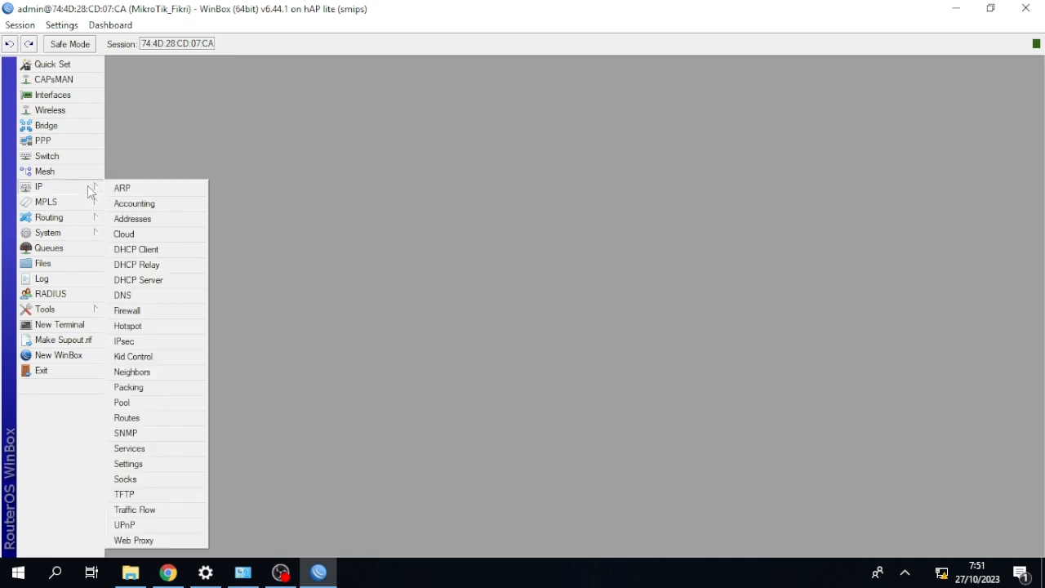
left_click(133, 218)
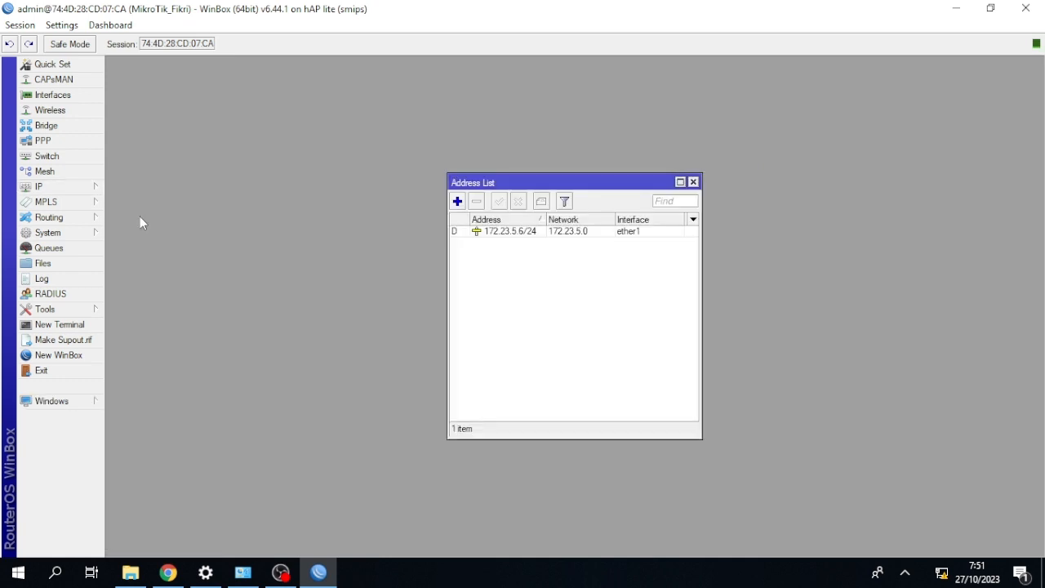
left_click(457, 202)
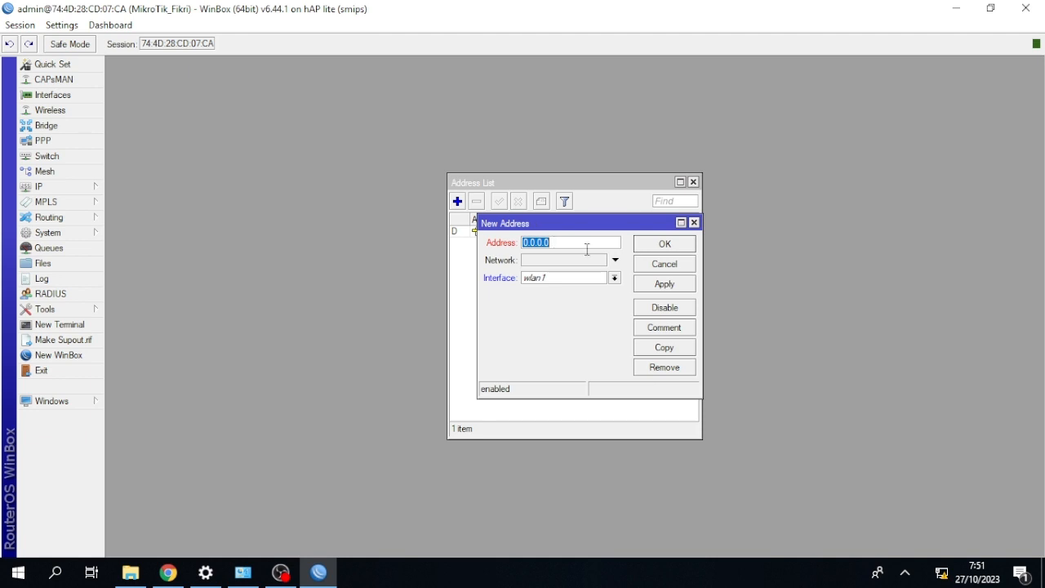
key("BackSpace")
type("192.168.18.18")
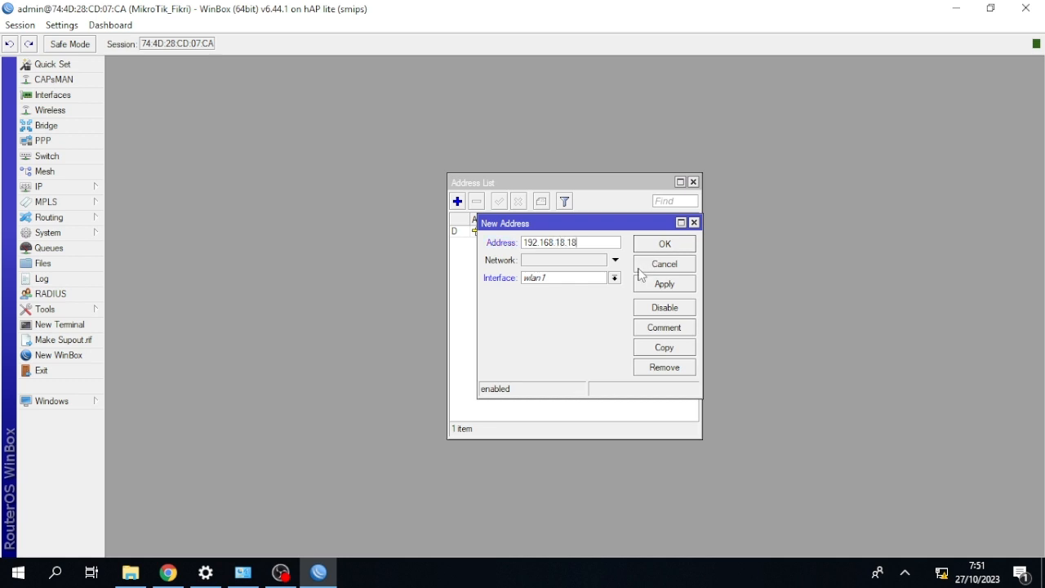
type("/24")
Assign the new address entry to interface ether2, save it and close the address list.
left_click(615, 277)
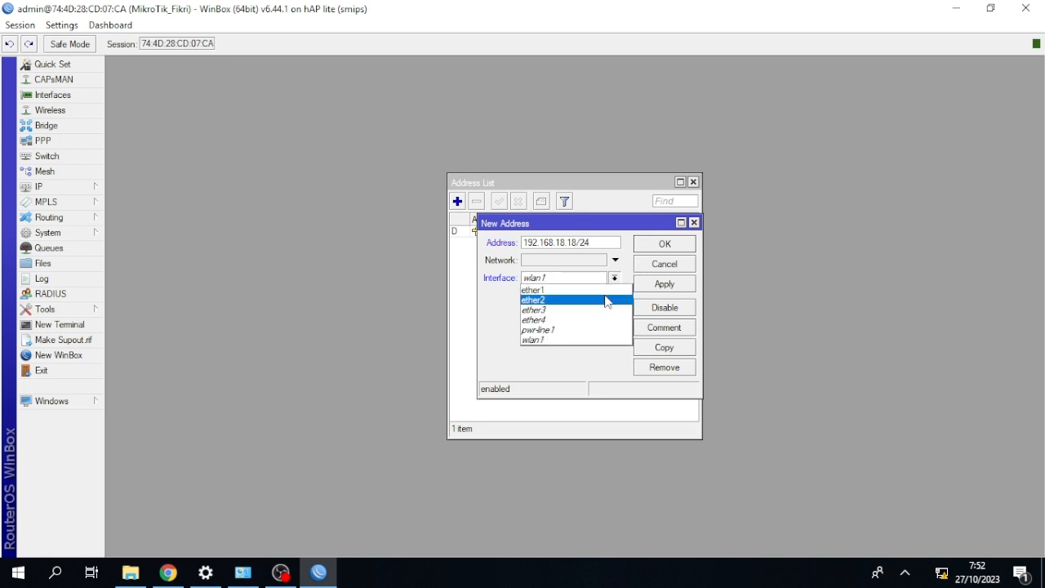
left_click(606, 301)
left_click(654, 284)
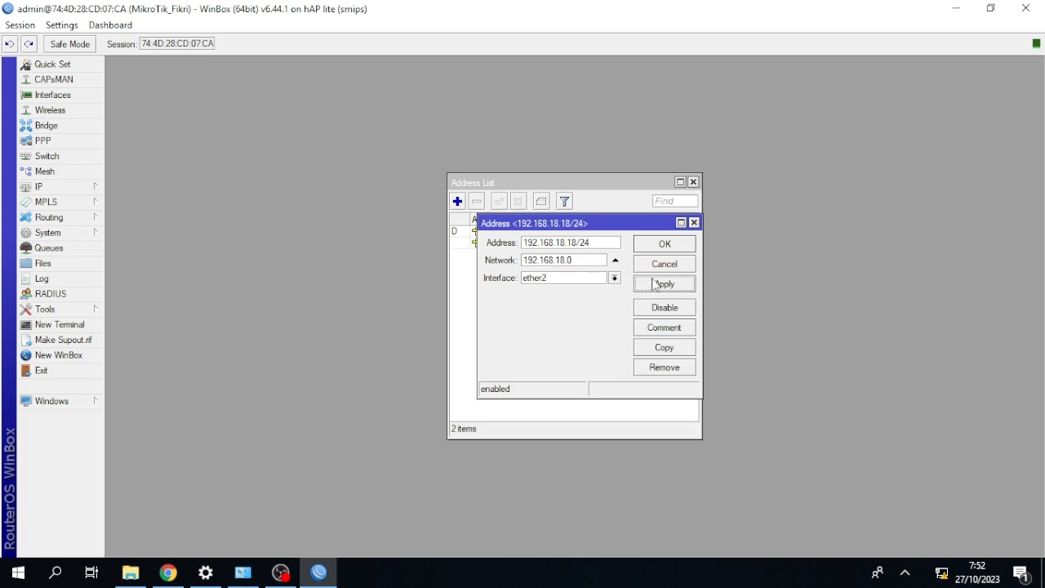
left_click(661, 244)
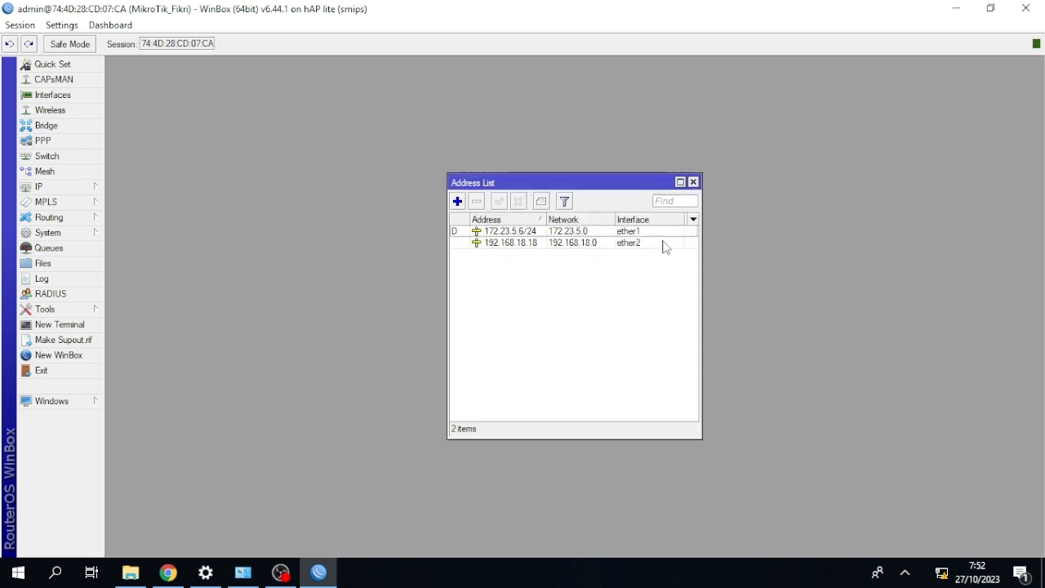
left_click(693, 182)
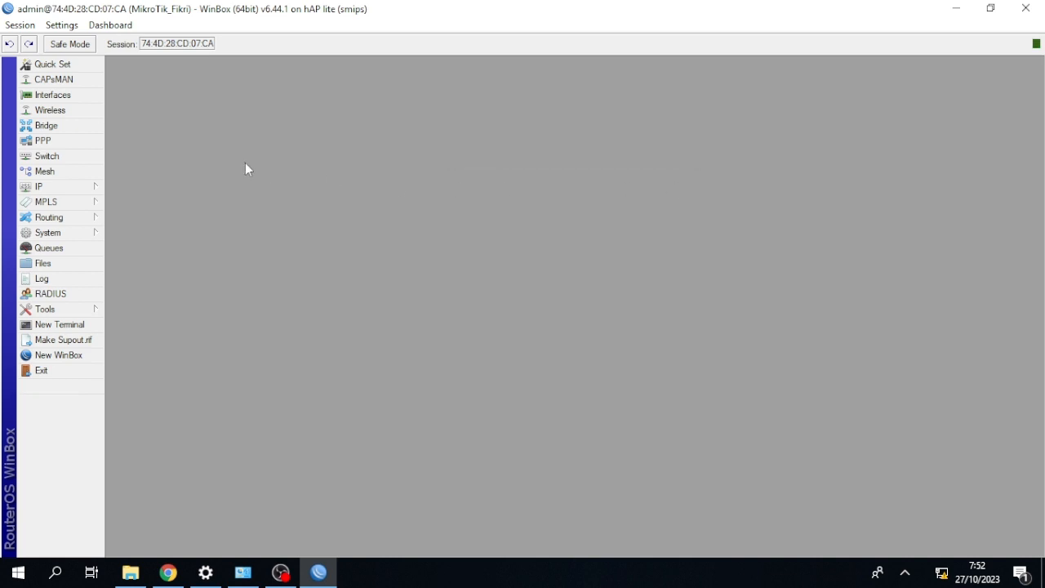
Start the DHCP server setup on interface ether2, accepting the suggested address space, gateway and pool of addresses to give out.
left_click(87, 186)
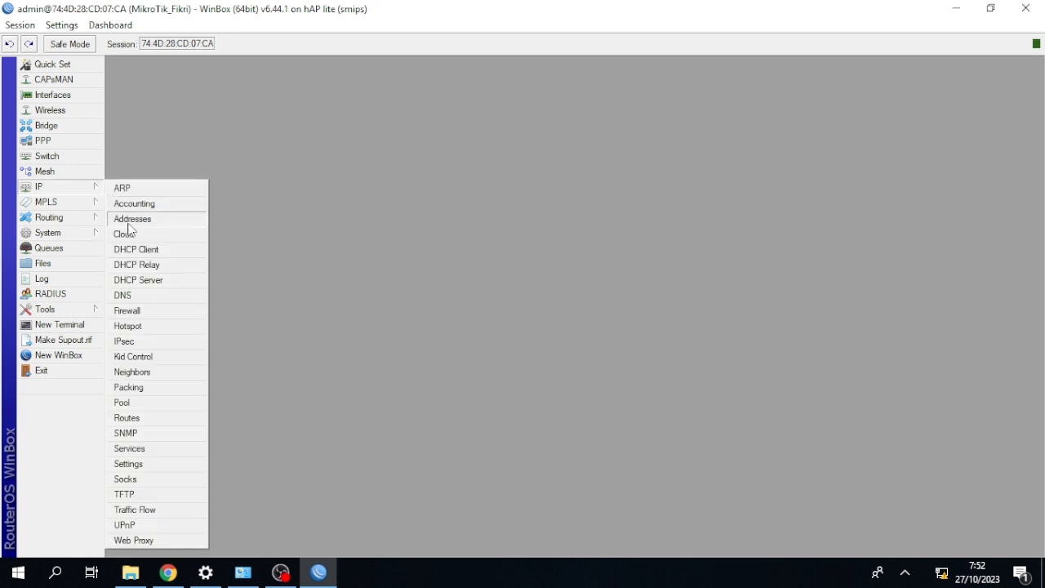
left_click(146, 279)
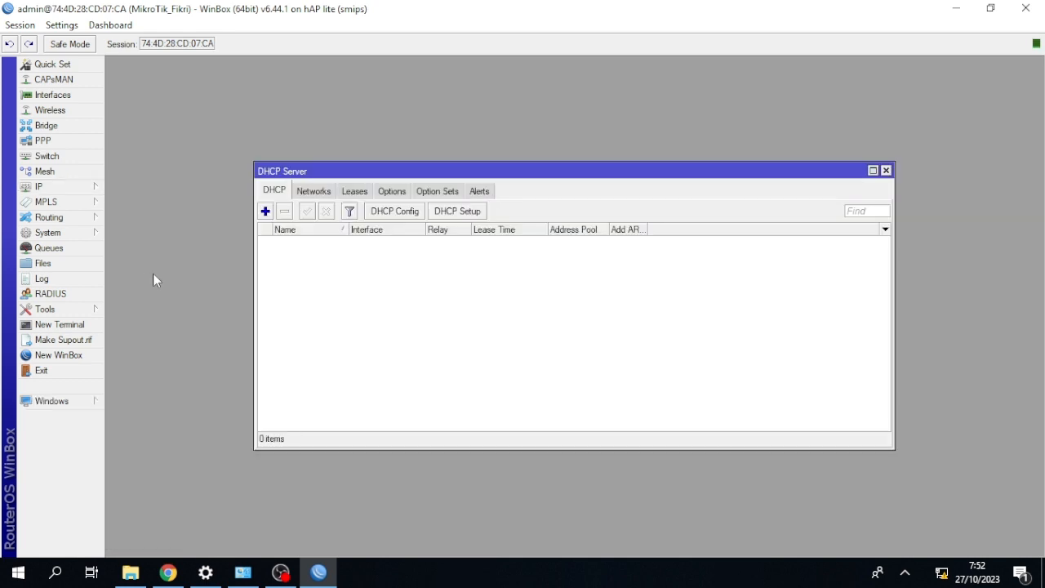
left_click(454, 213)
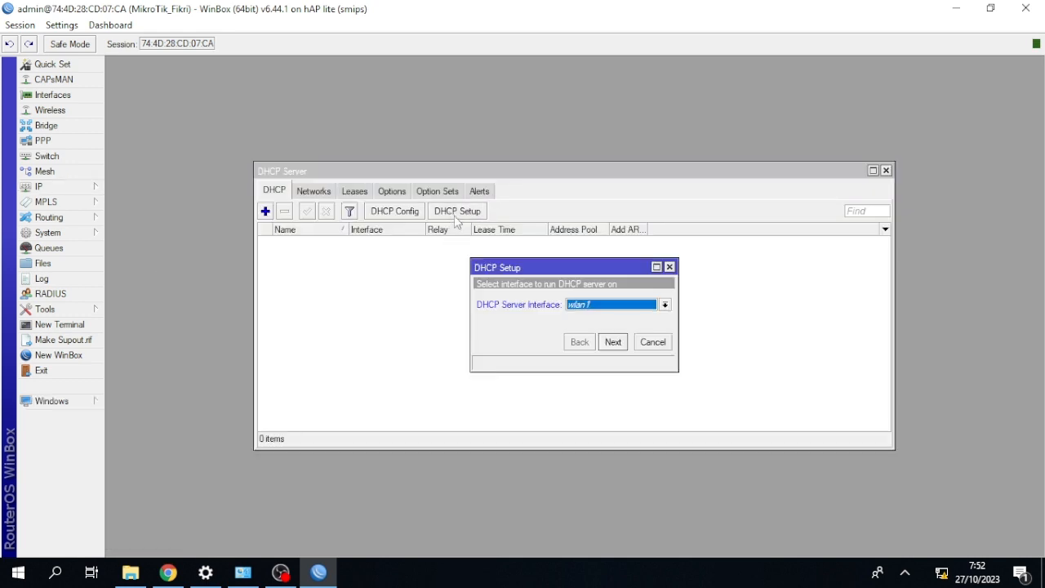
left_click(588, 304)
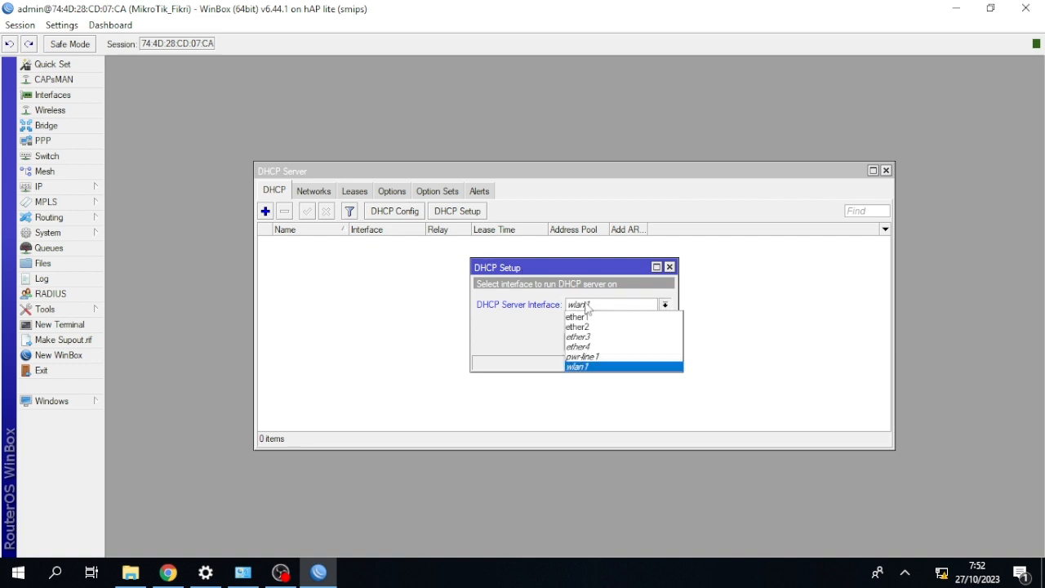
left_click(590, 327)
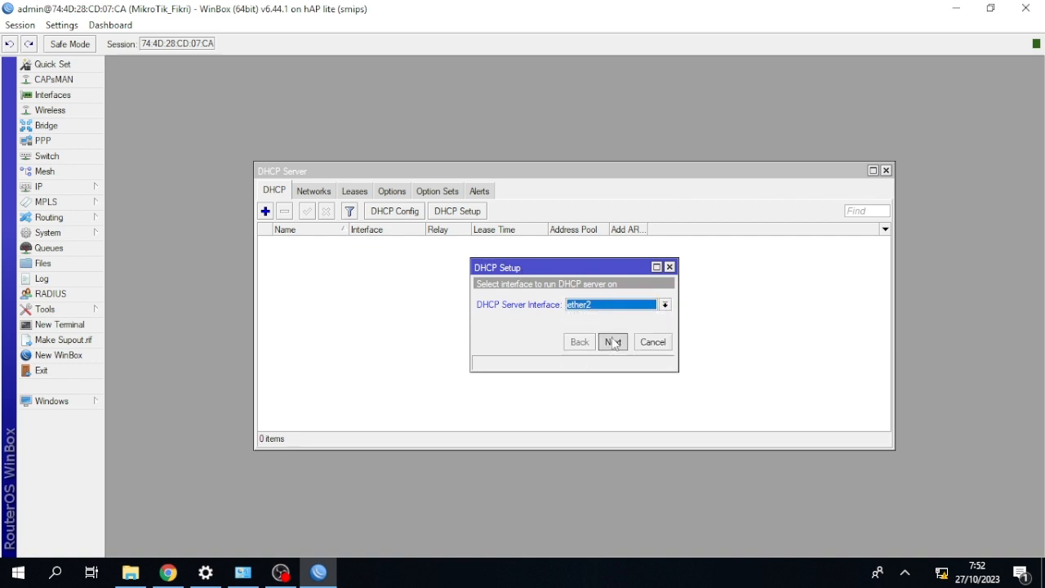
left_click(612, 342)
left_click(612, 342)
left_click(613, 341)
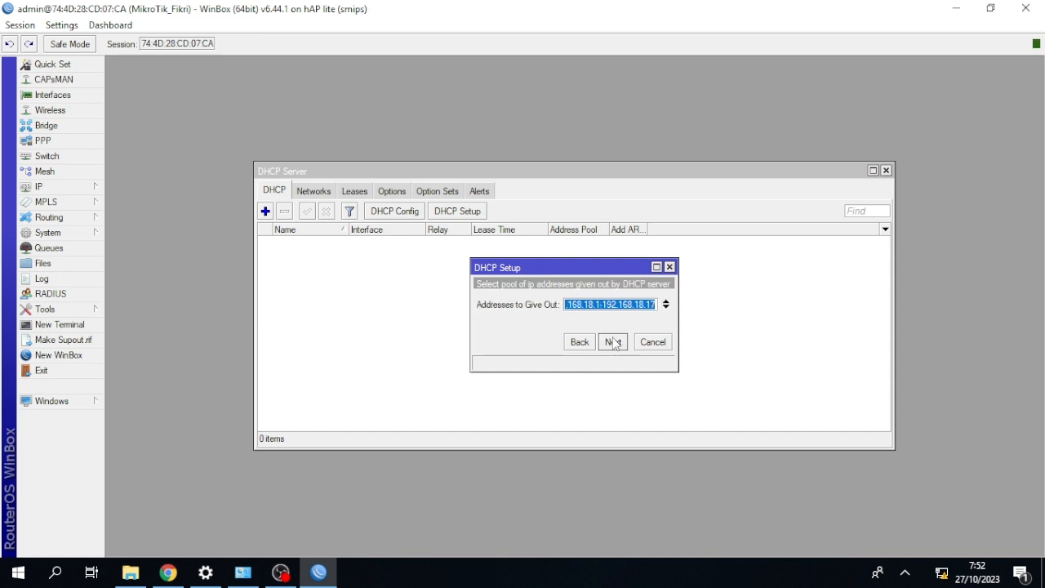
left_click(615, 342)
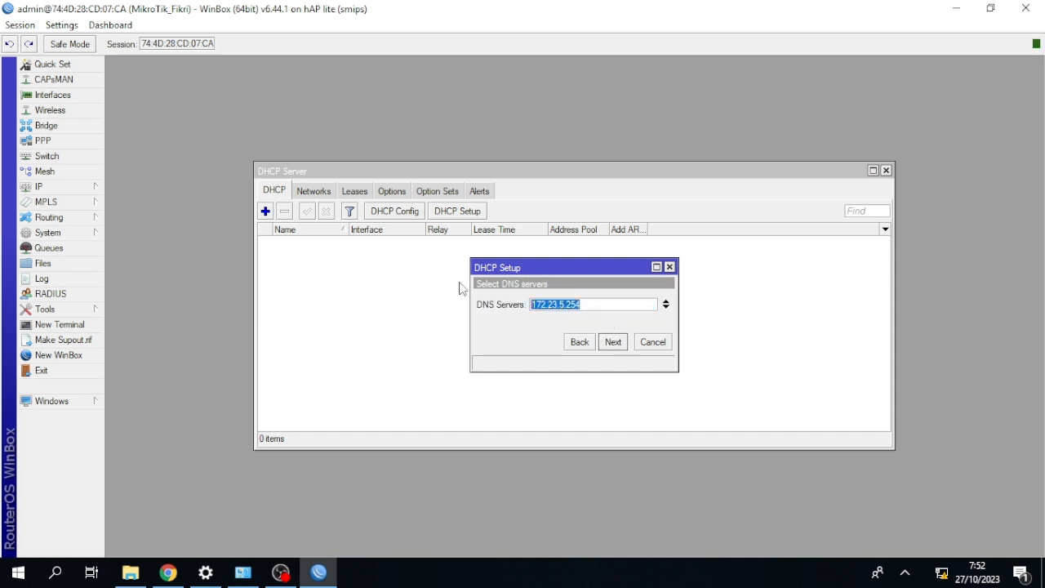
Replace the suggested DNS server with Google's public DNS server, keep the 00:10:00 lease time and finish the DHCP setup.
key("BackSpace")
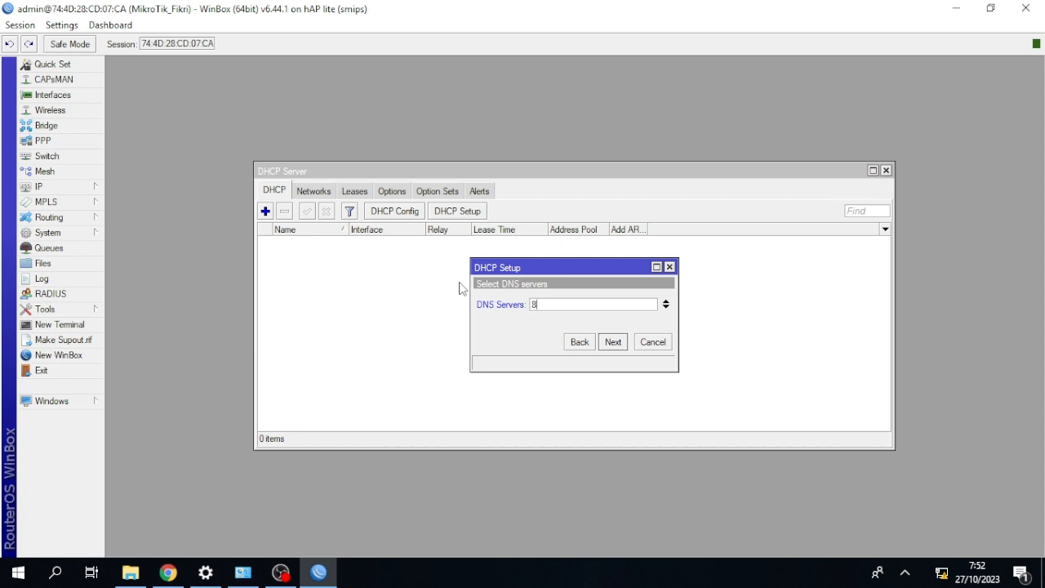
type("8.8.8")
left_click(616, 341)
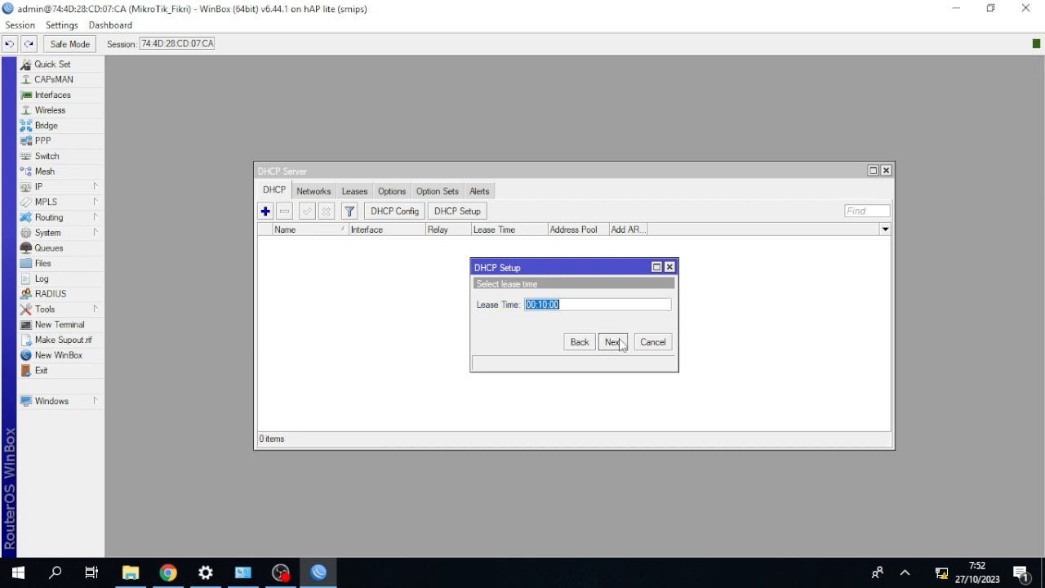
left_click(619, 341)
left_click(585, 302)
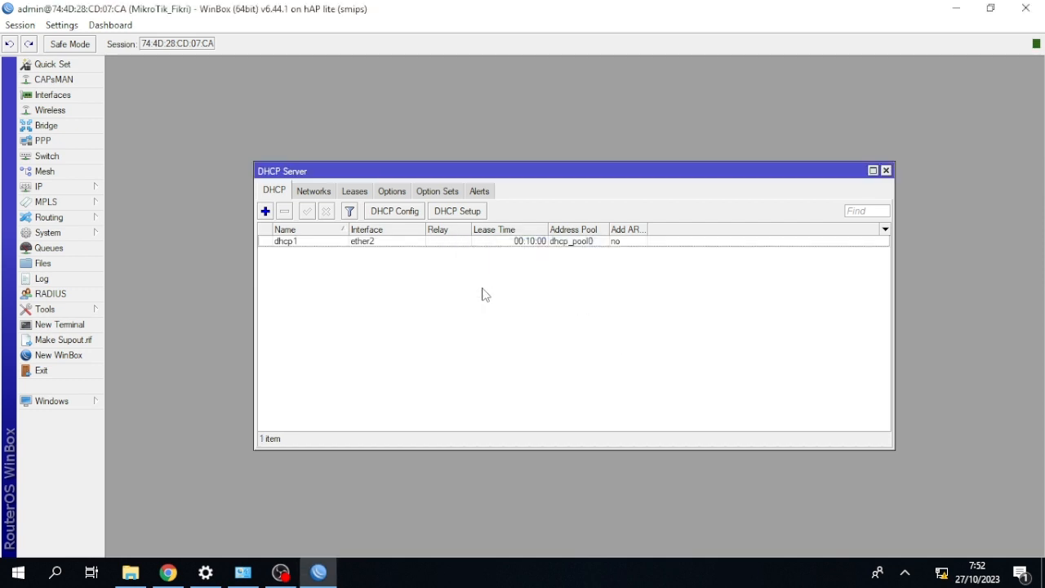
Set Google's public DNS server as the router's own DNS server, save the DNS settings and close the DHCP server list.
left_click(82, 187)
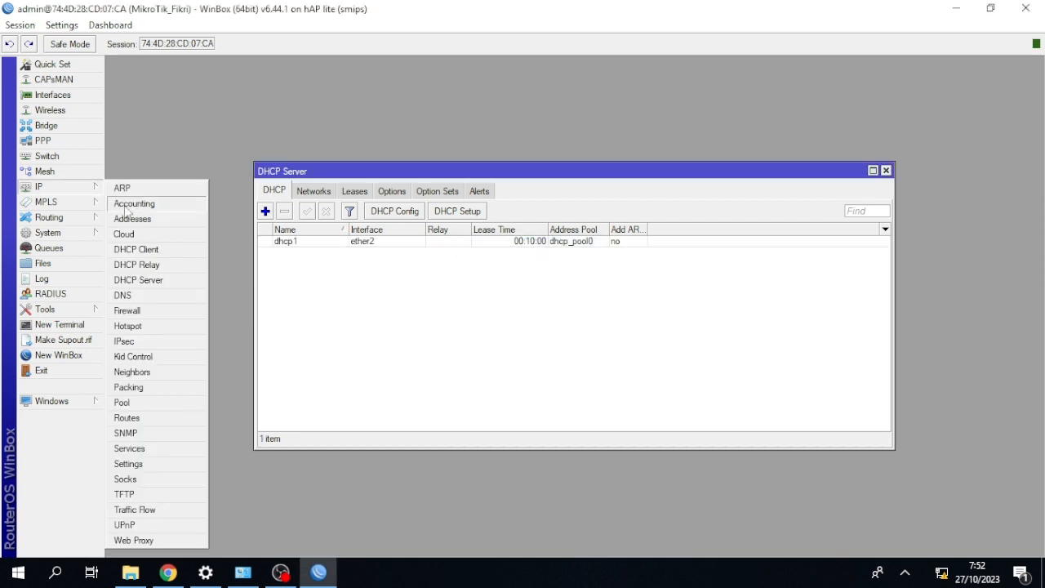
left_click(152, 297)
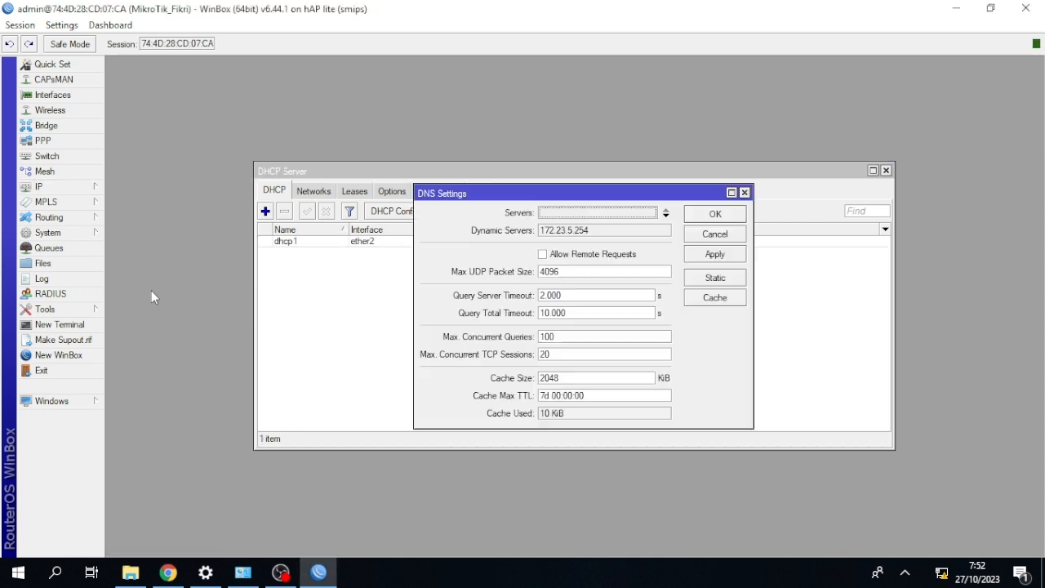
double_click(589, 216)
key("BackSpace")
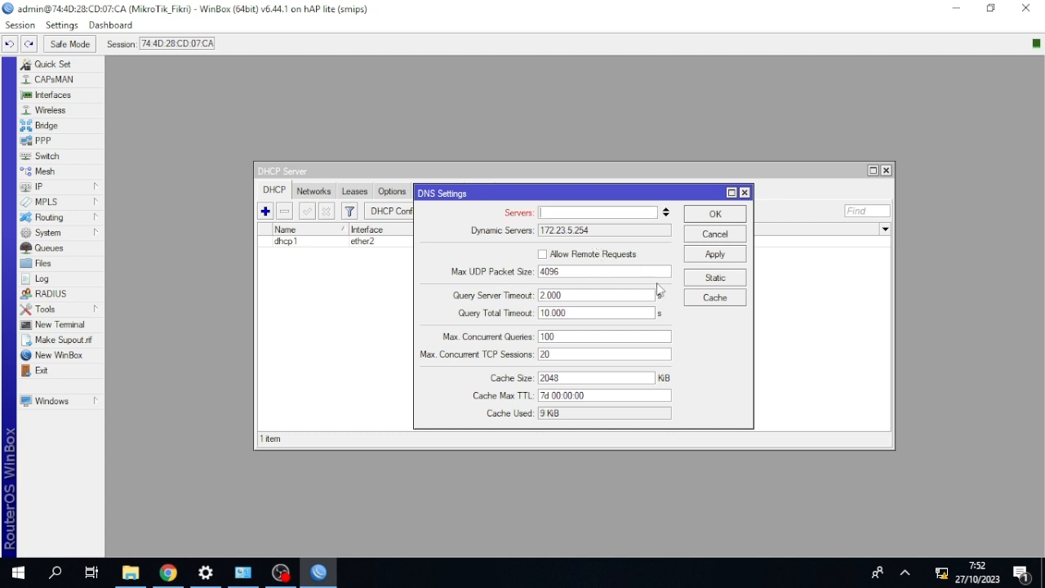
type("8.8.8.8")
left_click(699, 215)
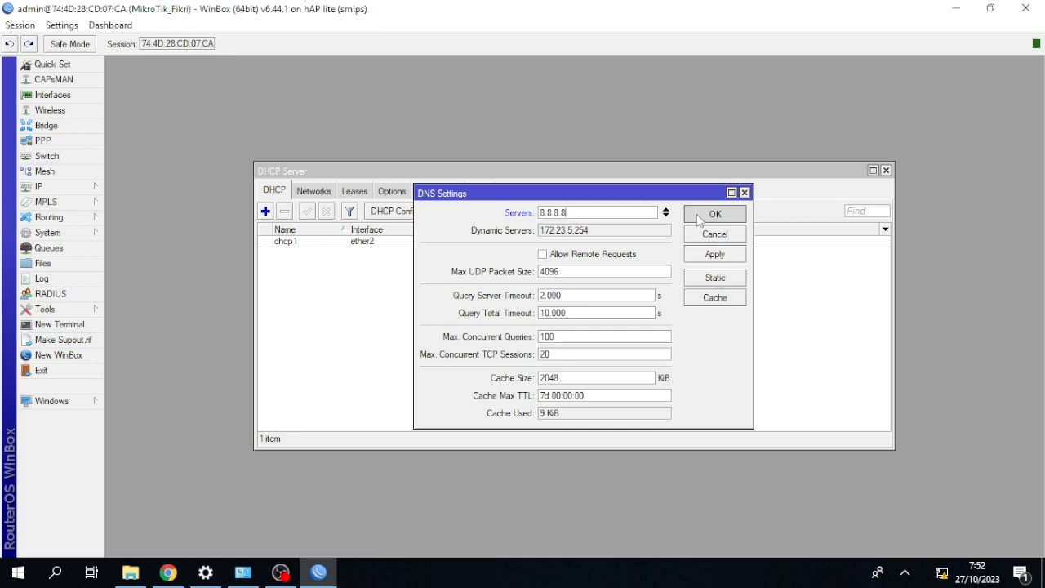
left_click(886, 171)
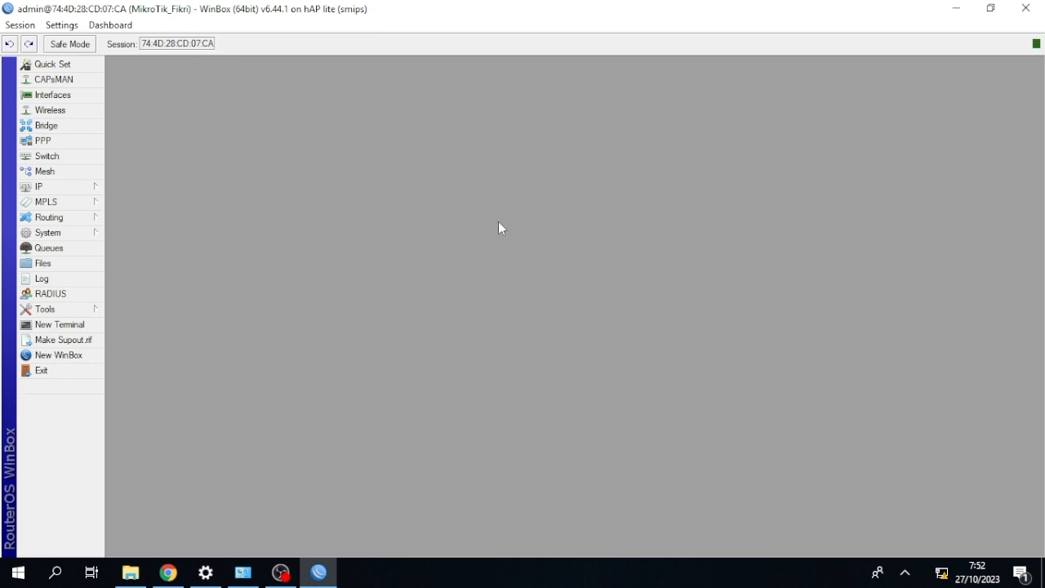
Create a new firewall NAT rule in the srcnat chain with ether1 as the outgoing interface.
left_click(85, 193)
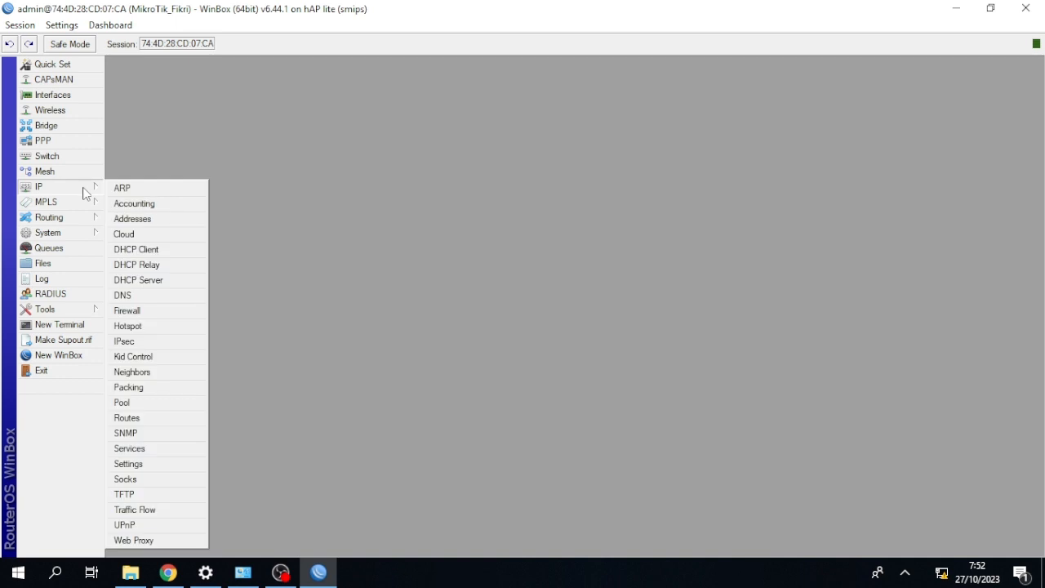
left_click(141, 311)
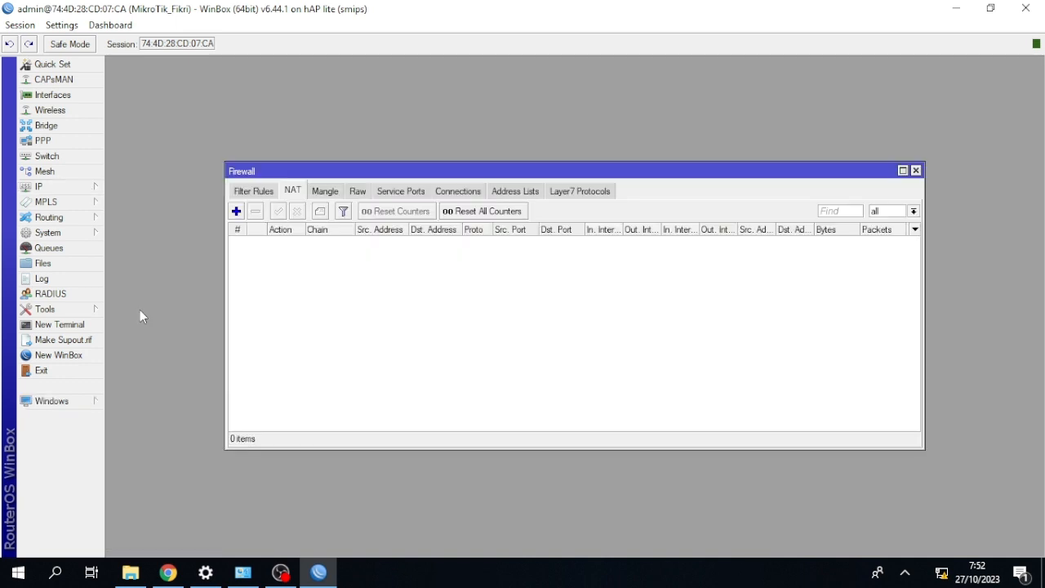
left_click(237, 211)
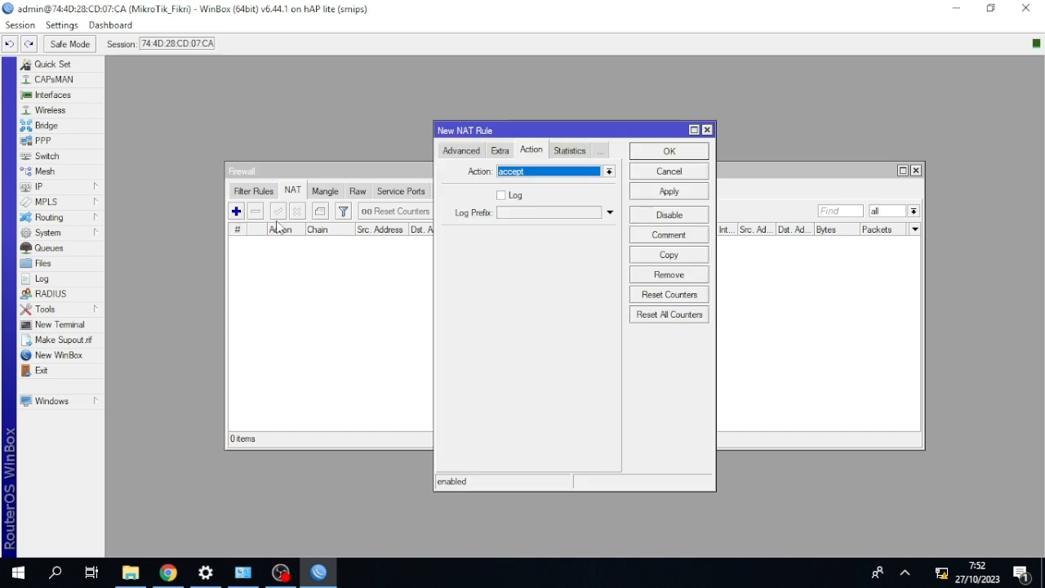
left_click(449, 151)
left_click(451, 153)
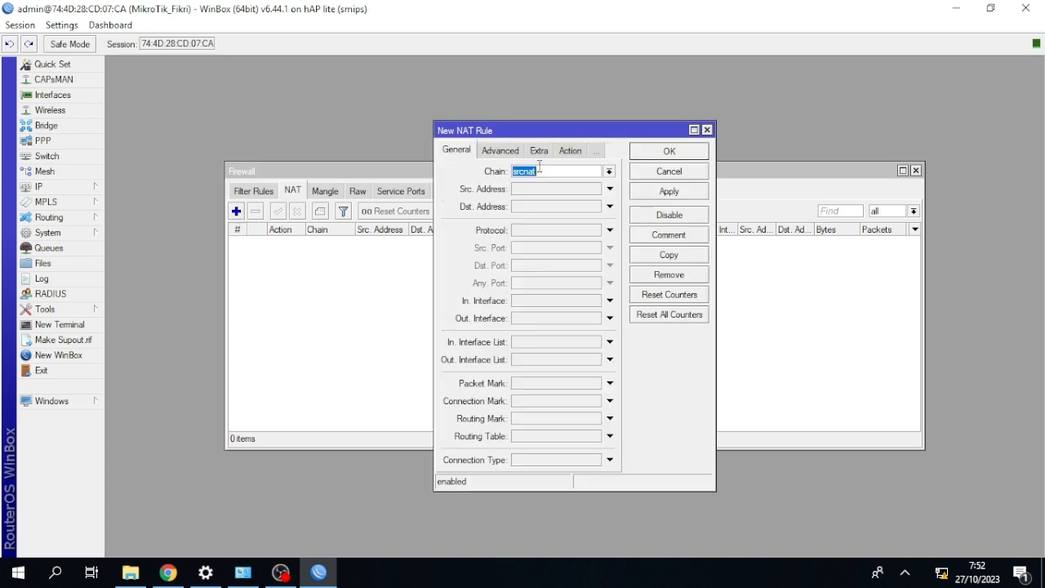
left_click(612, 318)
left_click(610, 319)
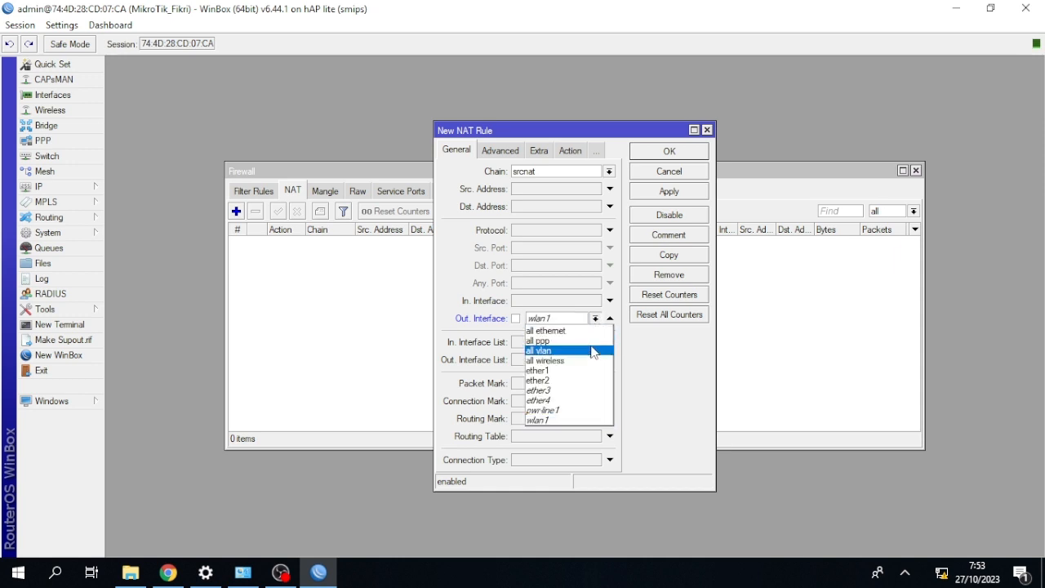
left_click(579, 370)
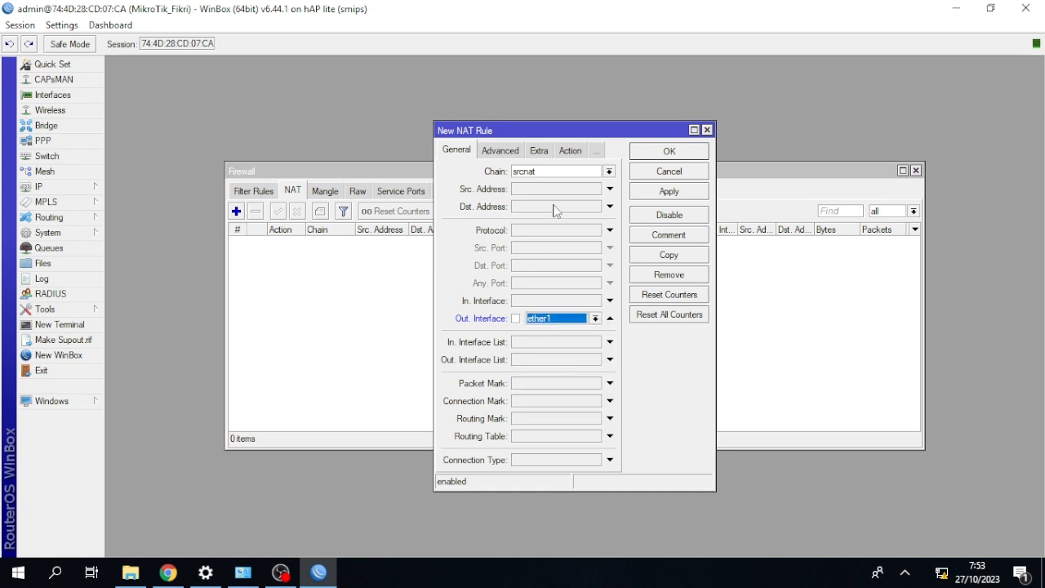
Set the new NAT rule's action to masquerade and save the rule.
left_click(569, 151)
left_click(563, 173)
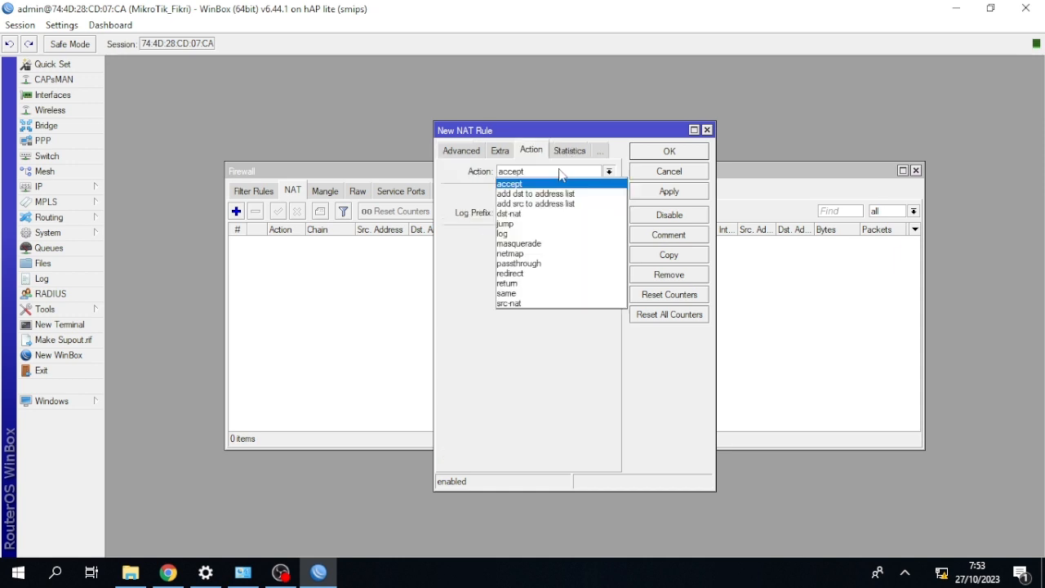
left_click(552, 243)
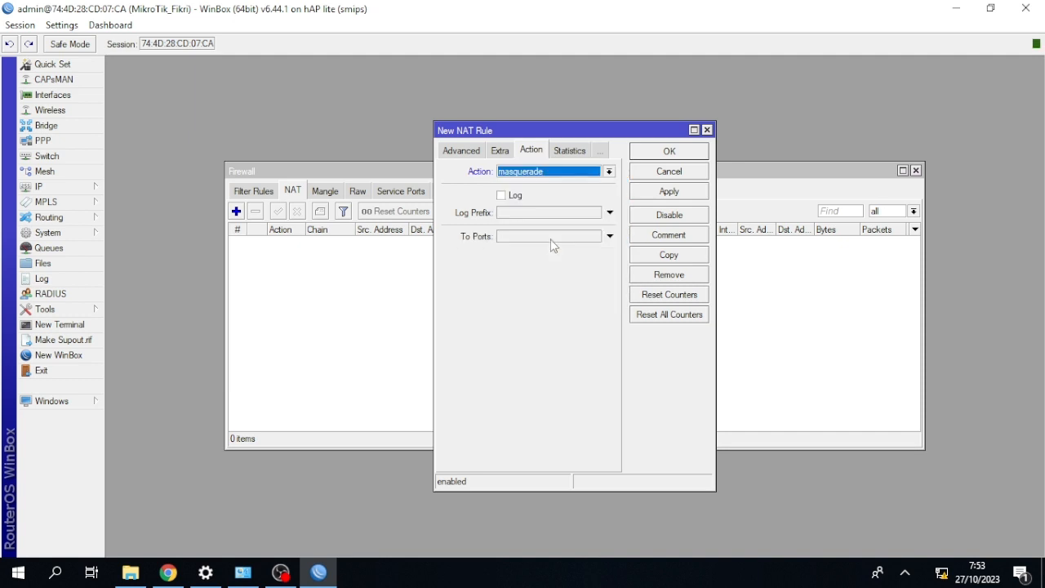
left_click(644, 152)
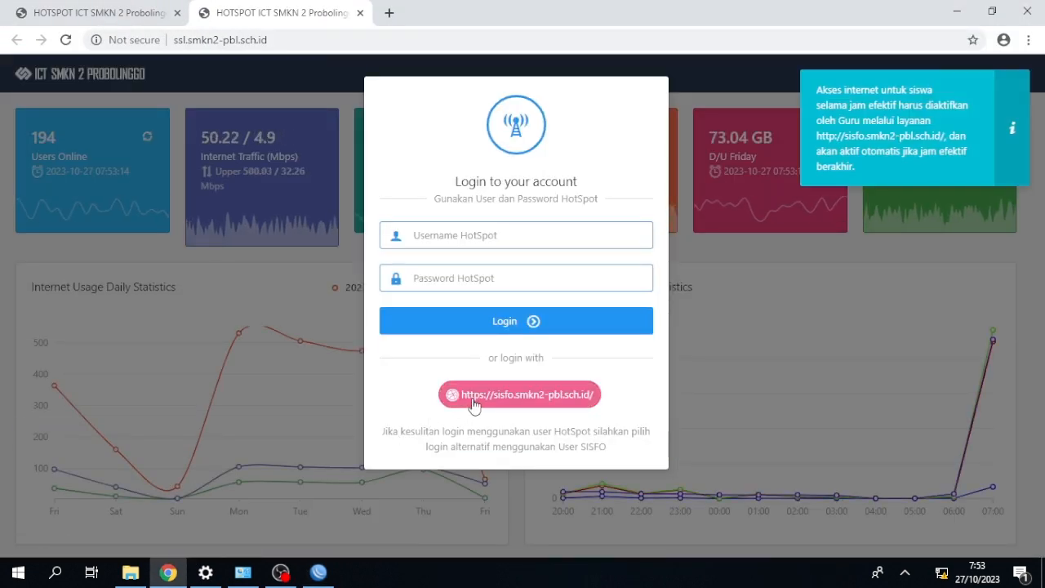
In Chrome, choose the SISFO login on the hotspot page, close the extra tab and enter the account username.
left_click(471, 401)
left_click(177, 13)
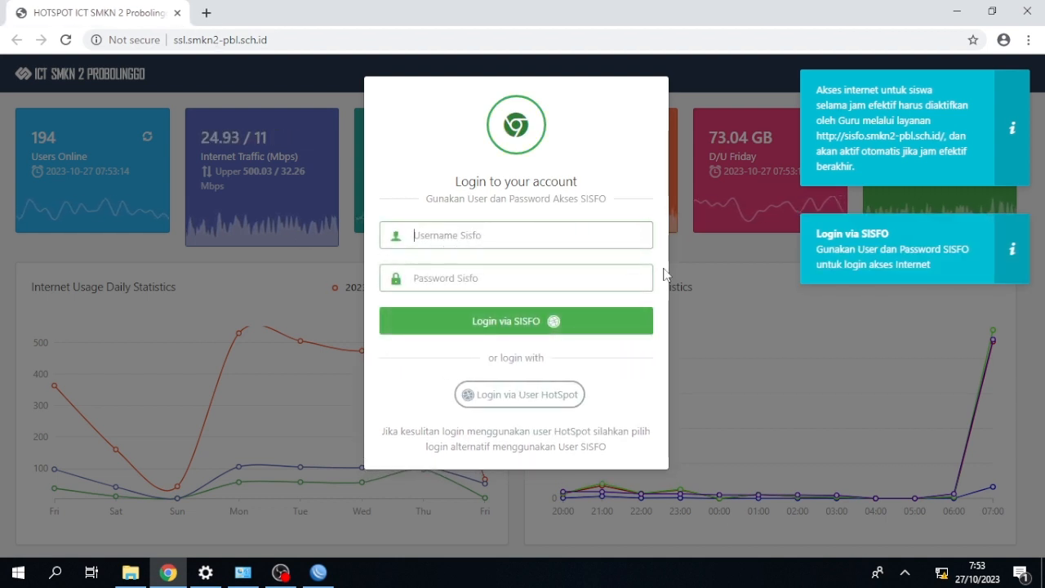
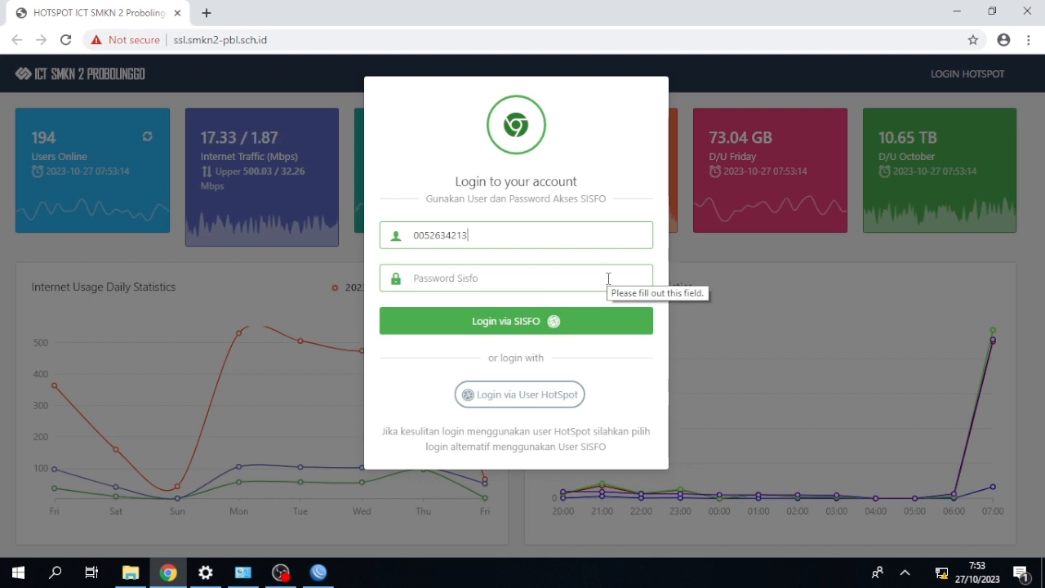
Enter the SISFO account password, log in to the hotspot and save the credentials in the browser.
left_click(607, 278)
type("******")
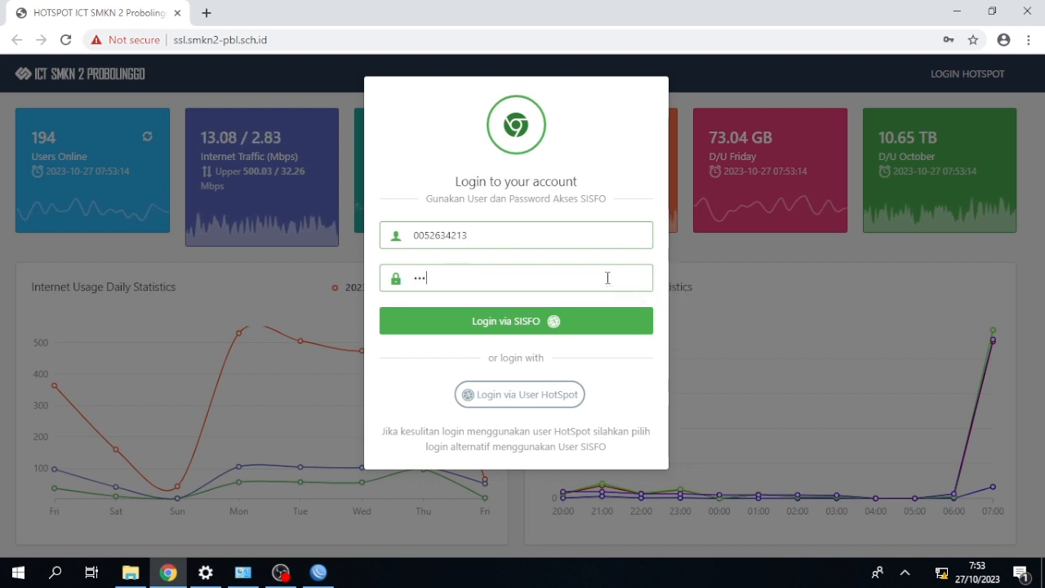
type("***")
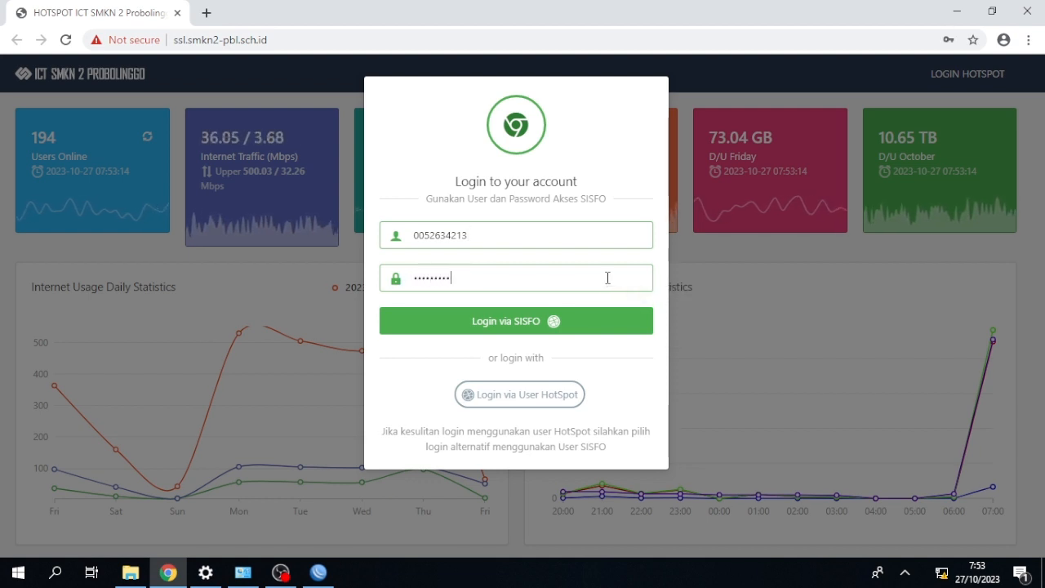
left_click(569, 326)
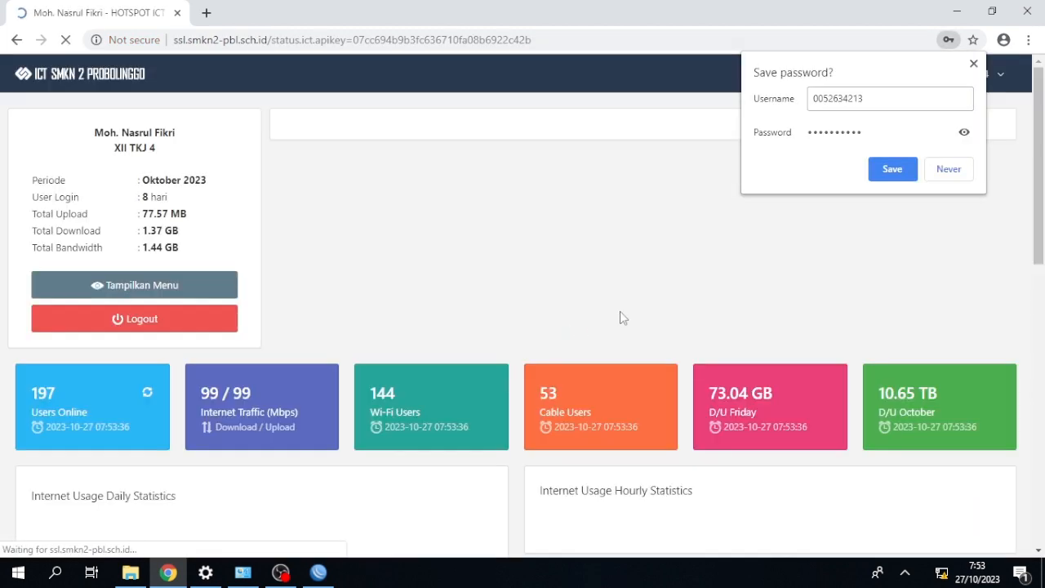
left_click(906, 176)
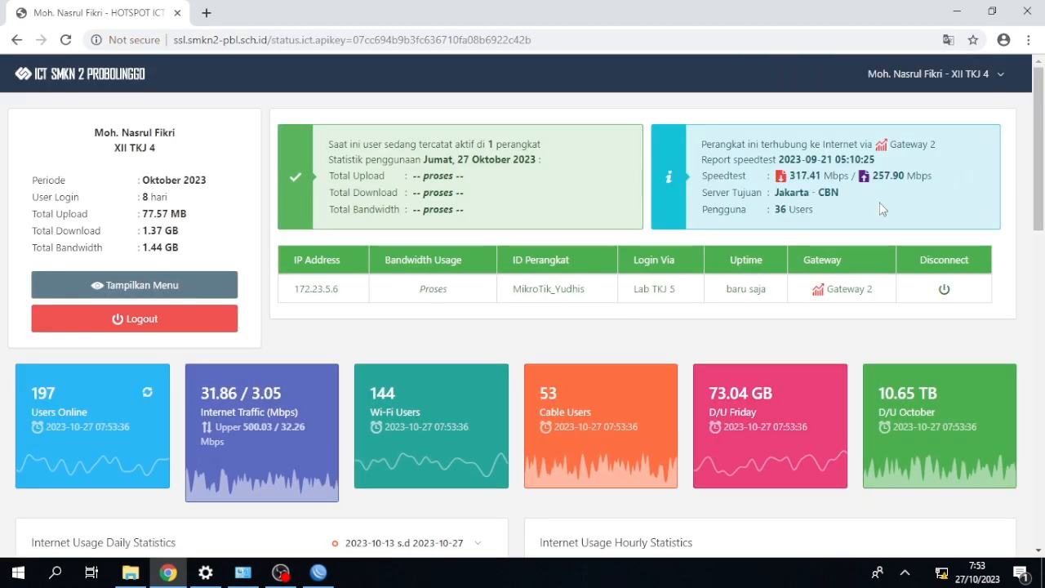
Switch back to WinBox, close the firewall list and ping google.com from a new terminal.
left_click(318, 573)
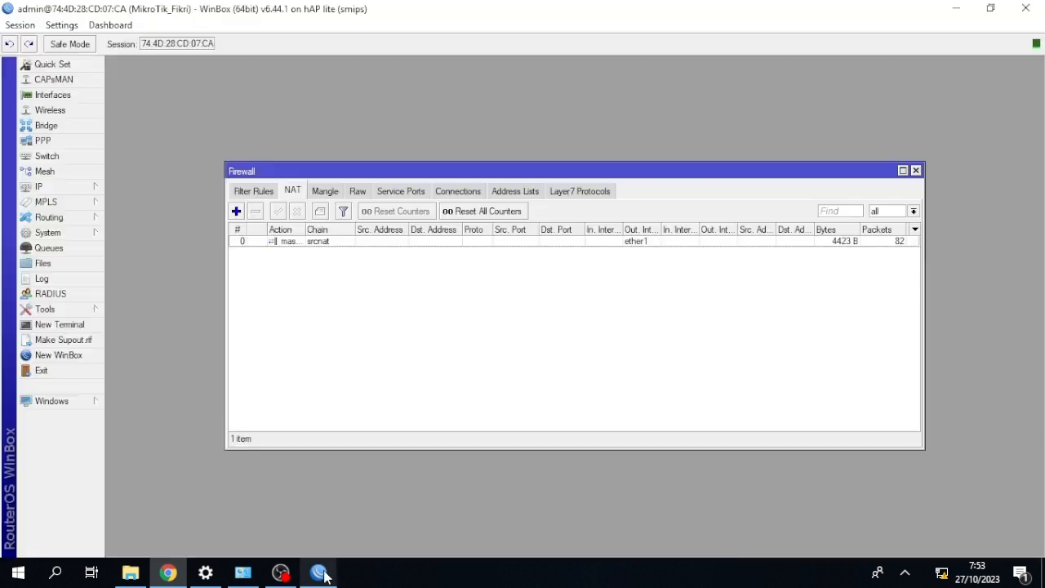
left_click(915, 170)
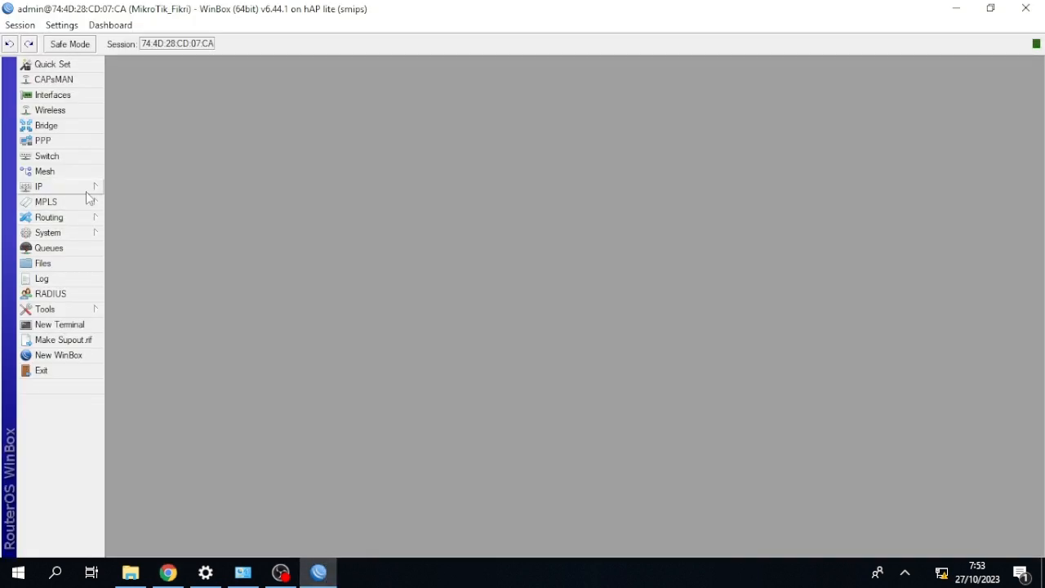
left_click(66, 325)
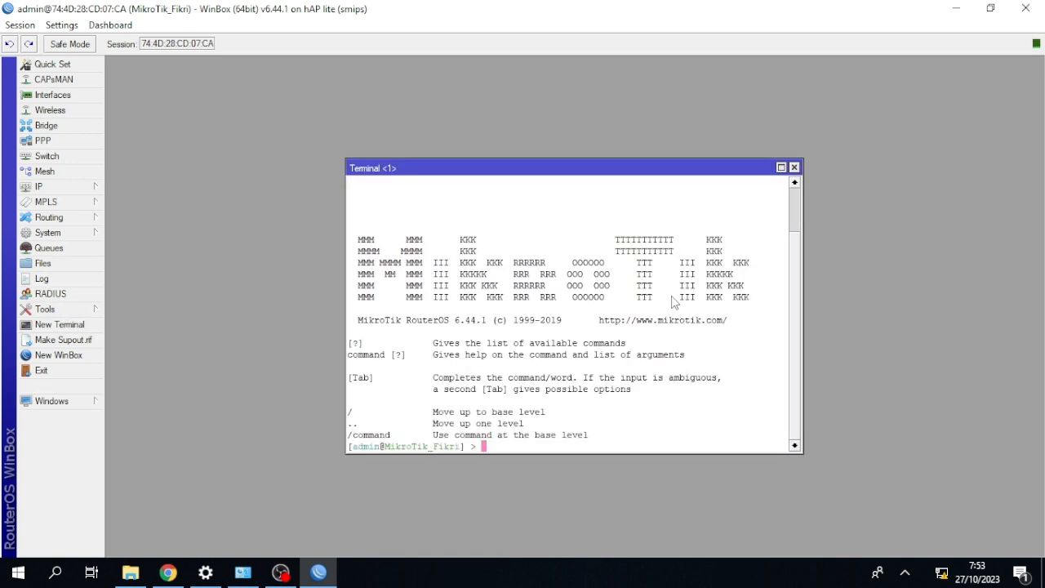
type("ping google.com")
key("Return")
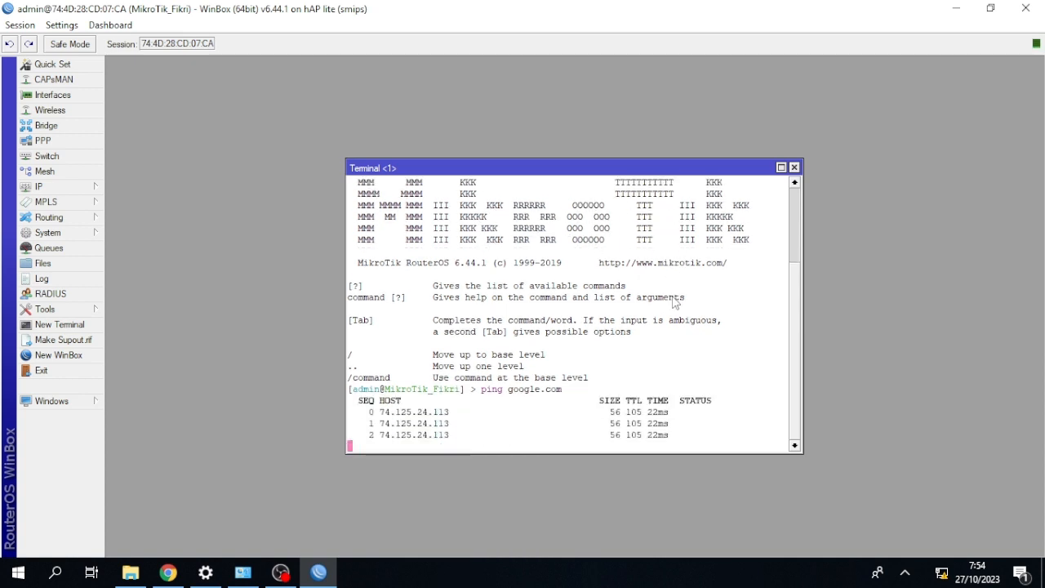
Stop the router's ping, open a Windows command prompt and ping google.com from the computer.
key("ctrl+c")
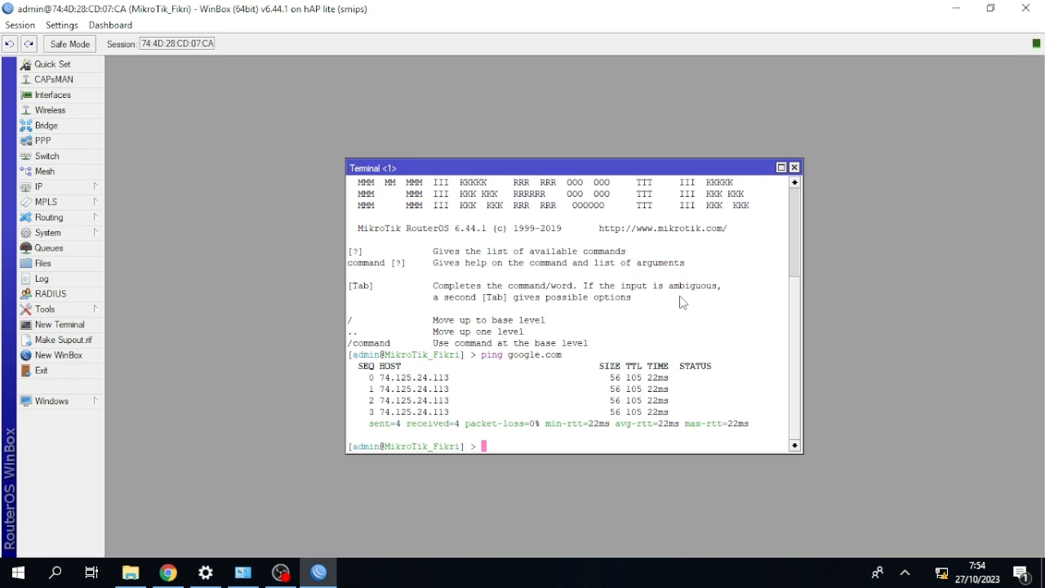
key("super+r")
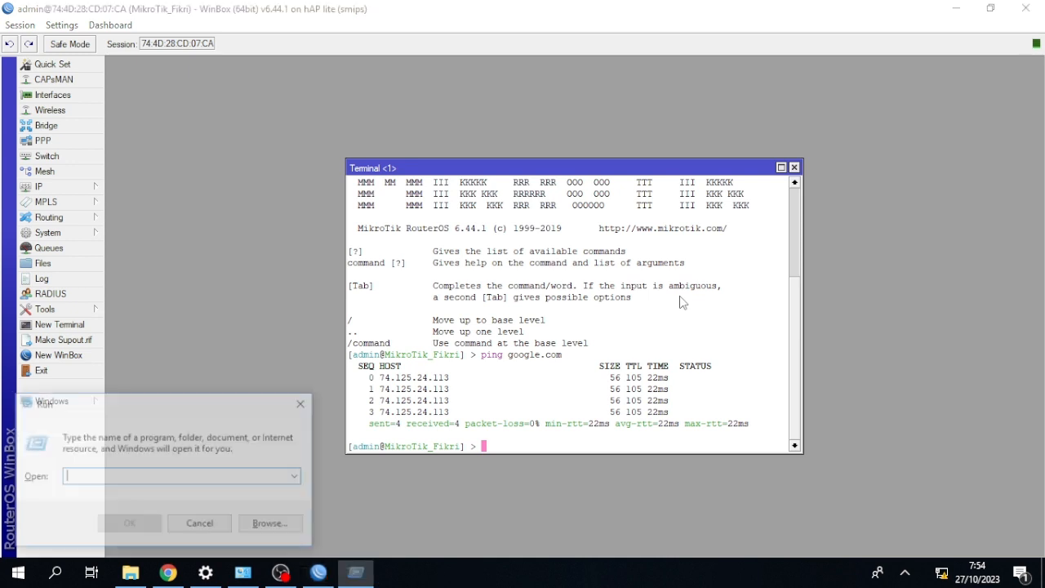
type("c")
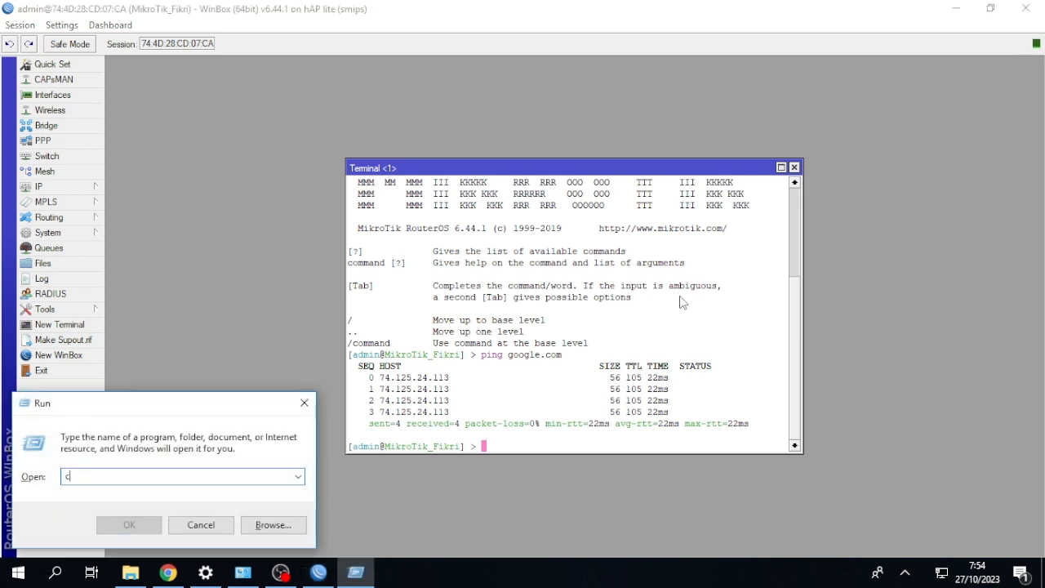
type("md")
key("Return")
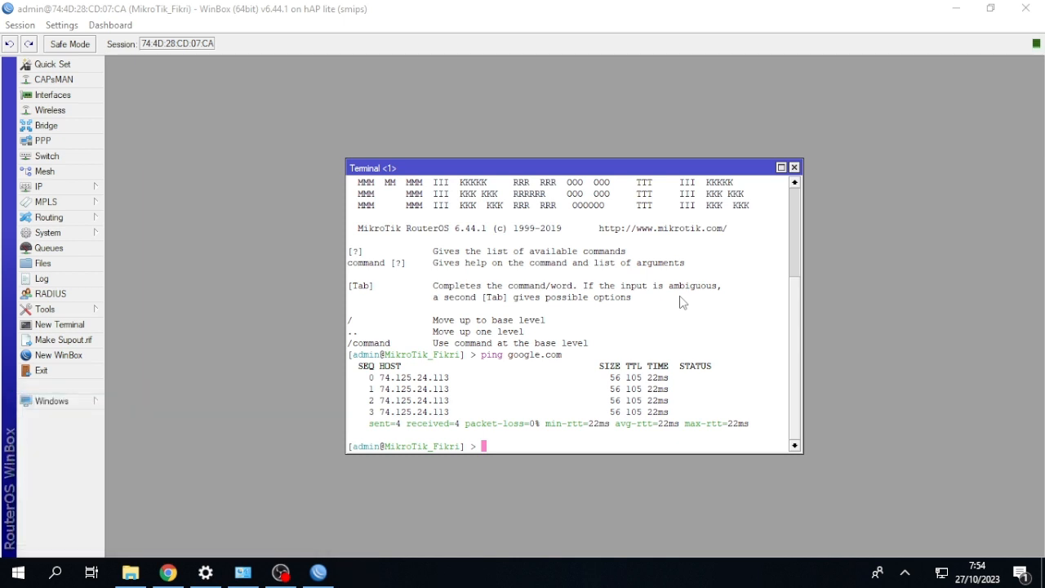
type("ping google")
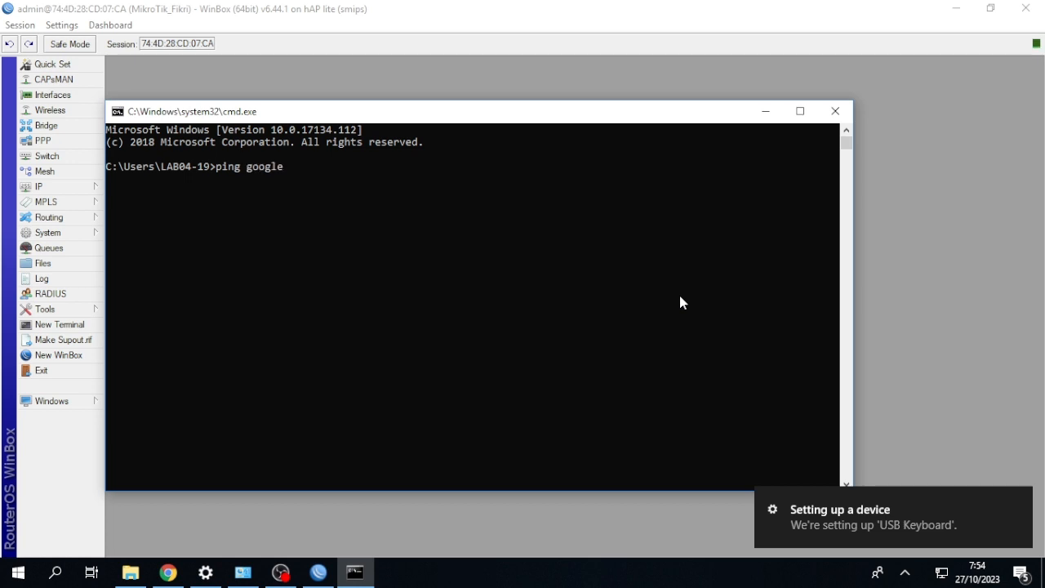
type(".com")
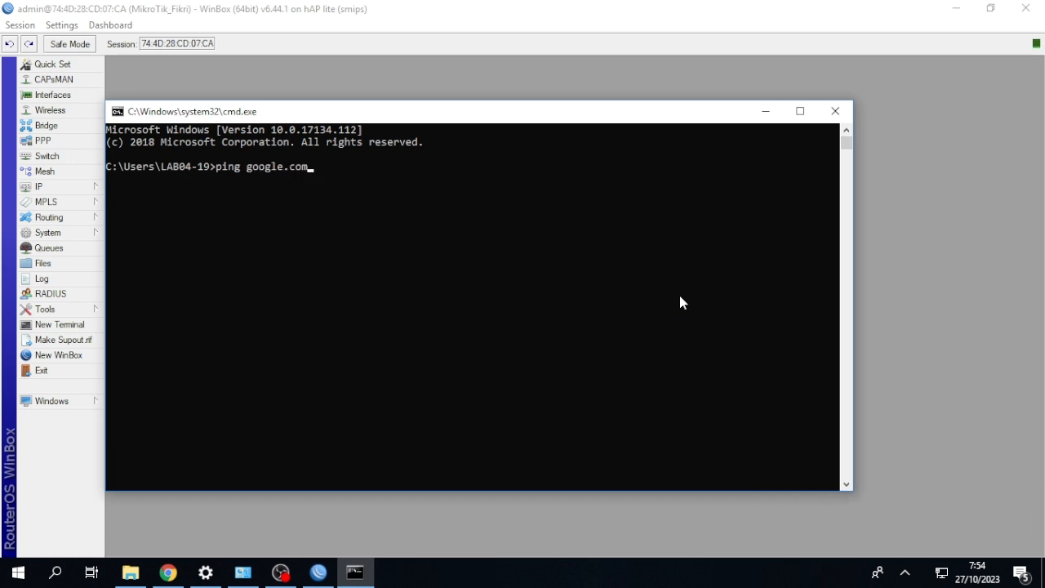
key("Return")
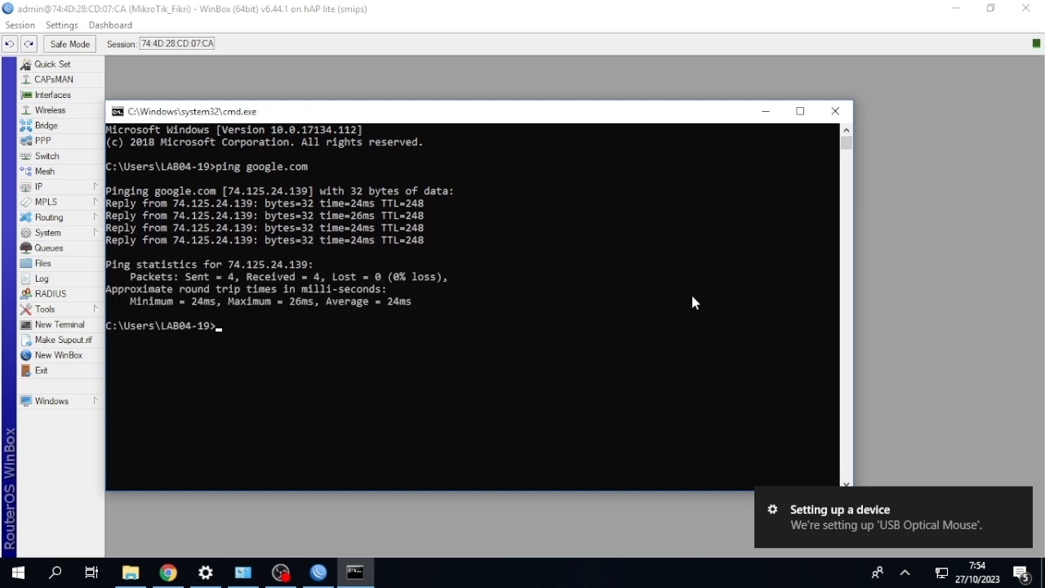
Narrow the command prompt window and arrange it side by side with the router terminal in the lower part of the screen.
left_click_drag(852, 293, 517, 293)
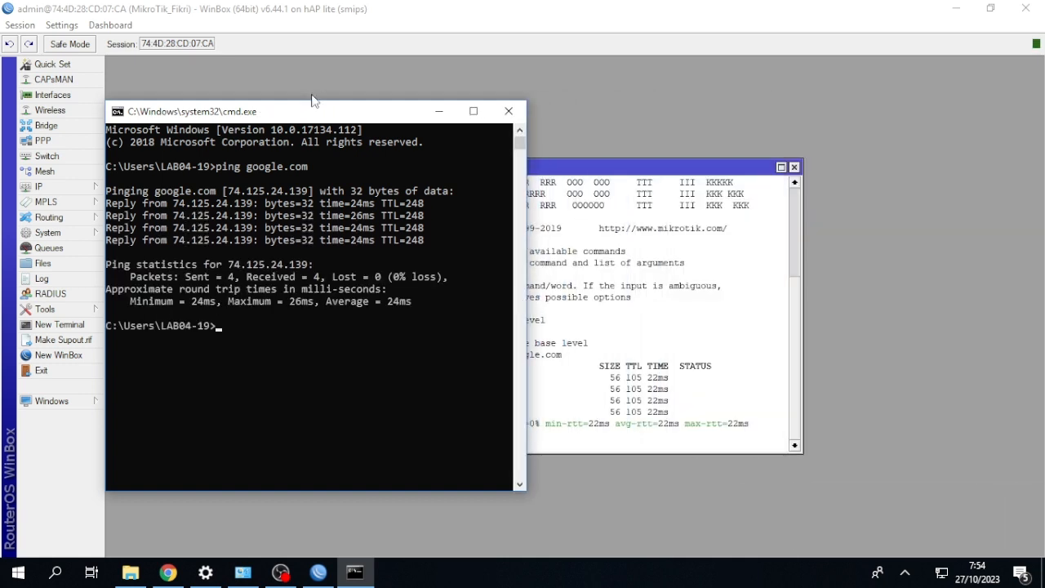
left_click_drag(244, 111, 747, 347)
left_click_drag(592, 168, 350, 376)
left_click(354, 571)
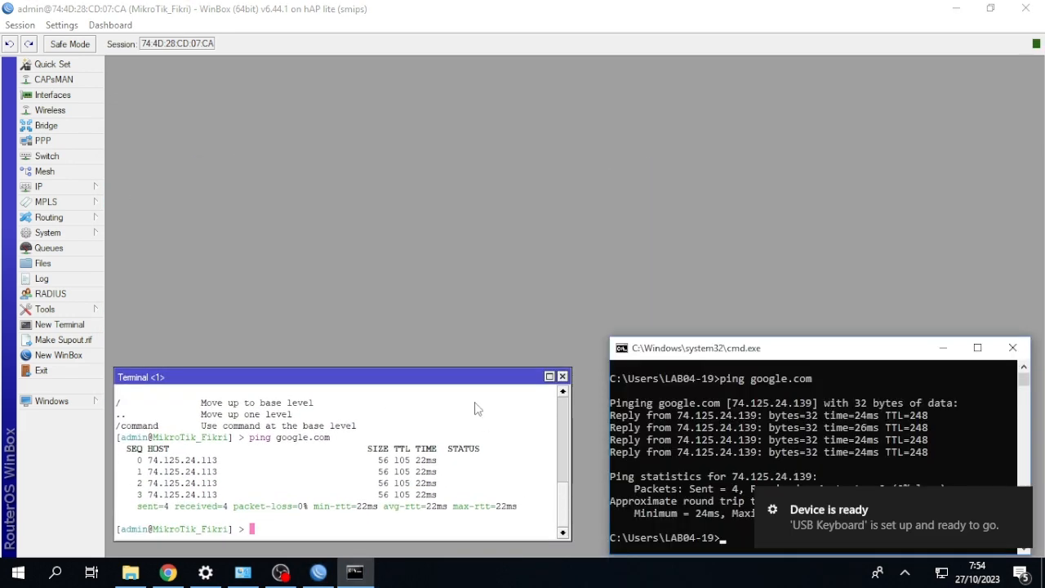
left_click_drag(476, 371, 468, 348)
left_click(355, 571)
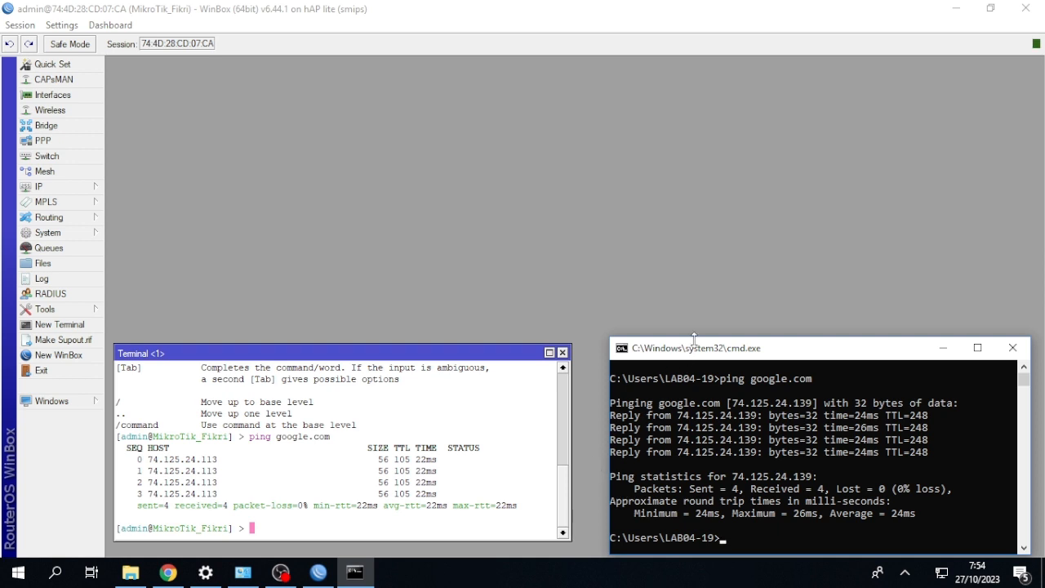
left_click_drag(694, 341, 679, 347)
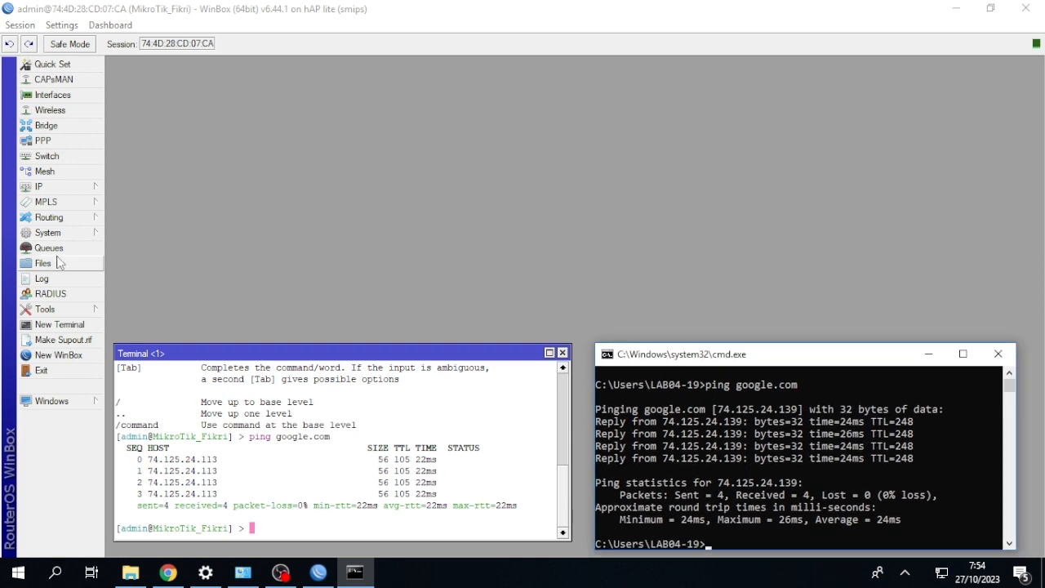
Close the router terminal and start a new firewall filter rule with its chain set to input.
left_click(562, 352)
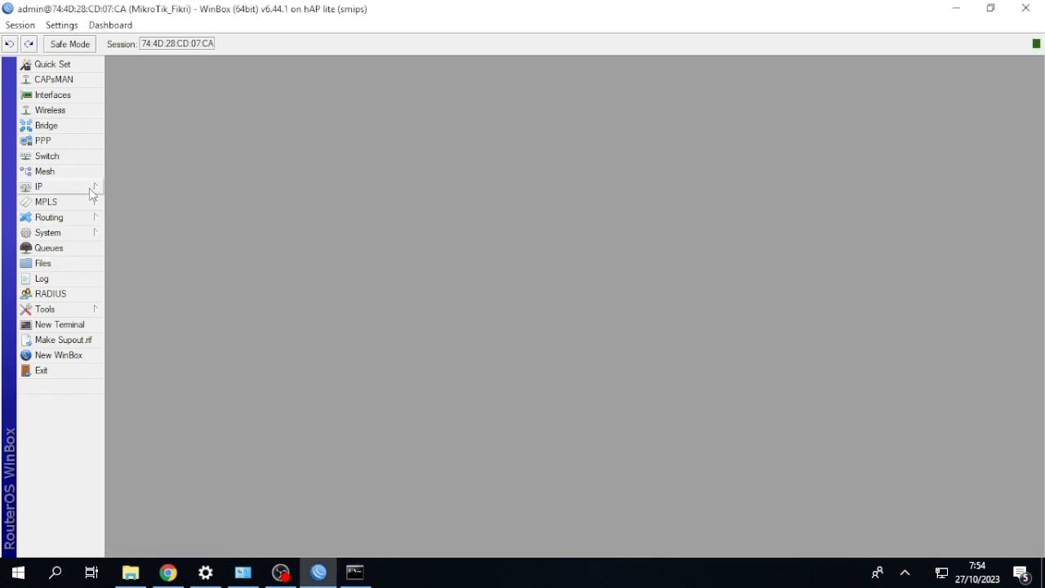
left_click(64, 185)
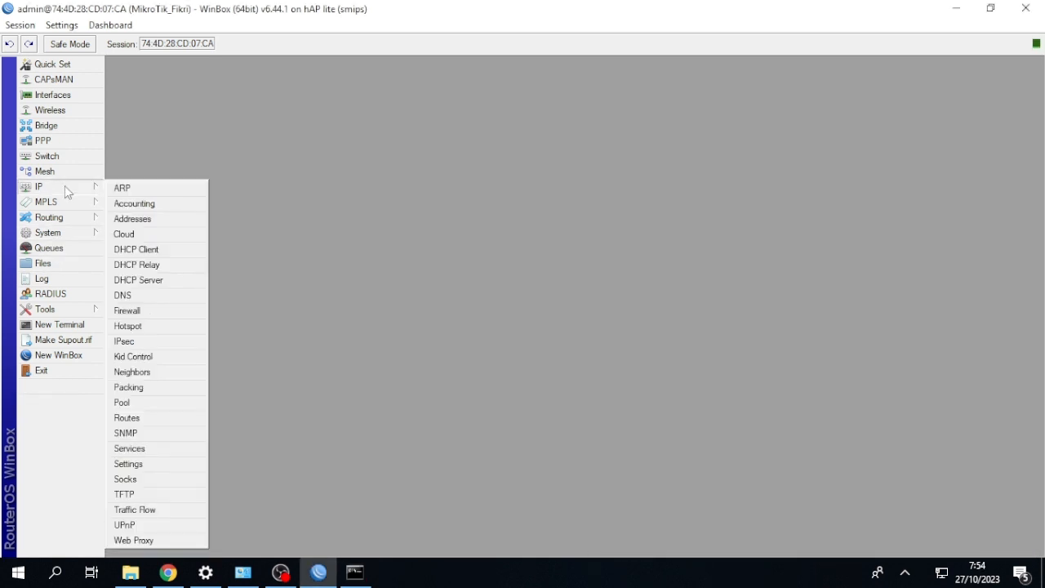
left_click(155, 314)
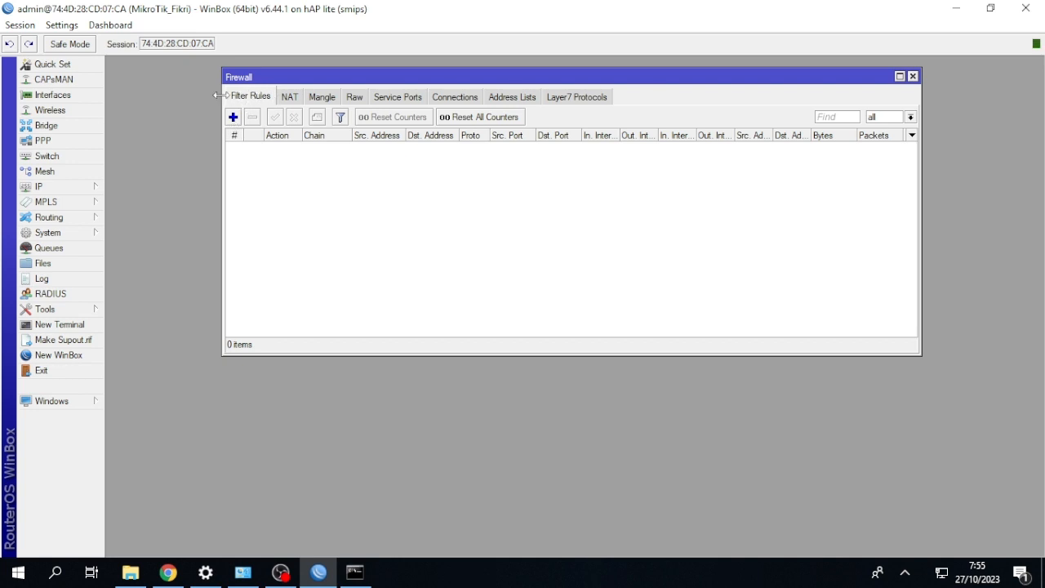
left_click(233, 117)
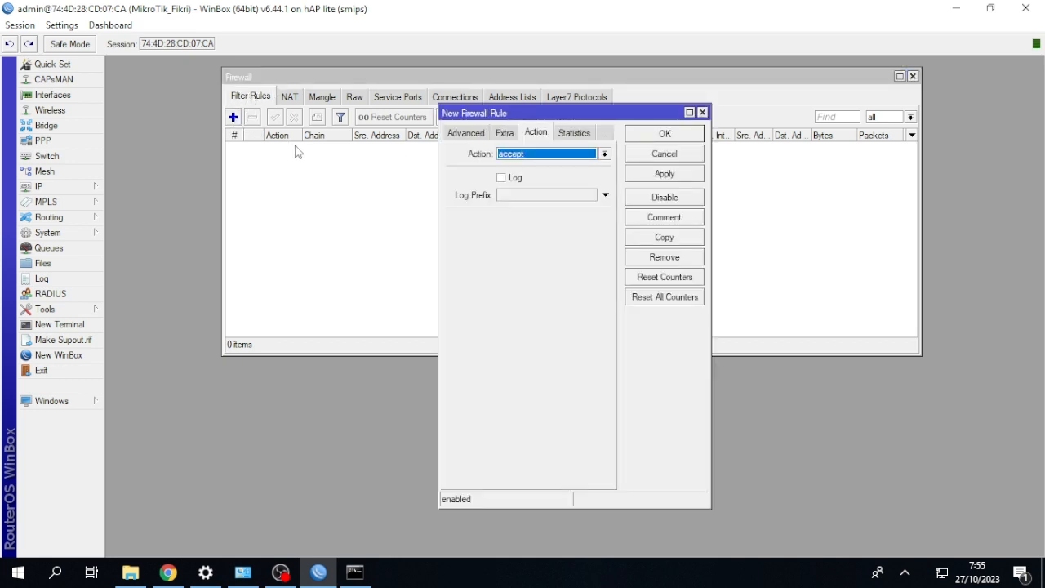
left_click(460, 135)
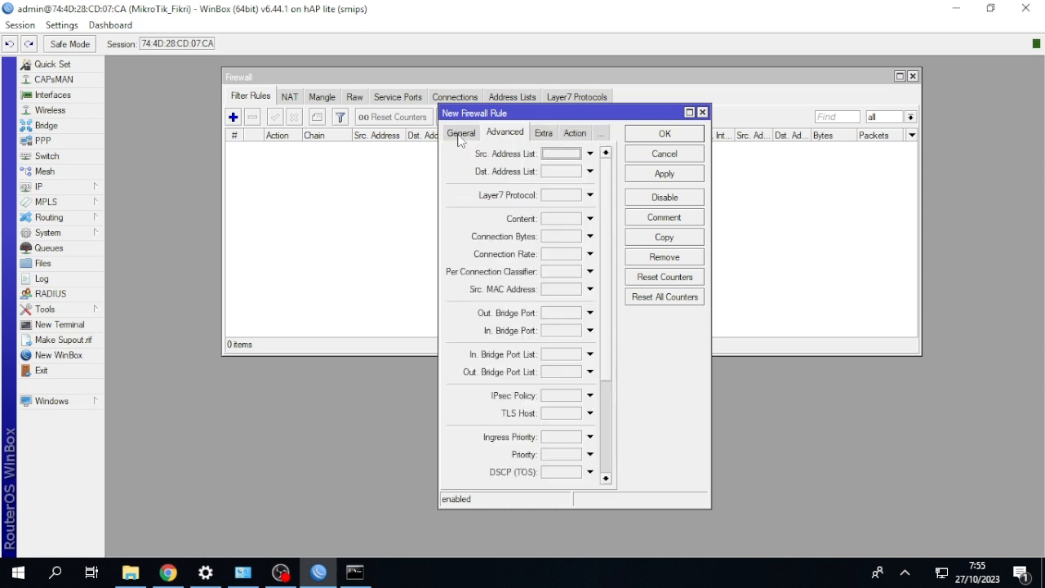
left_click(460, 135)
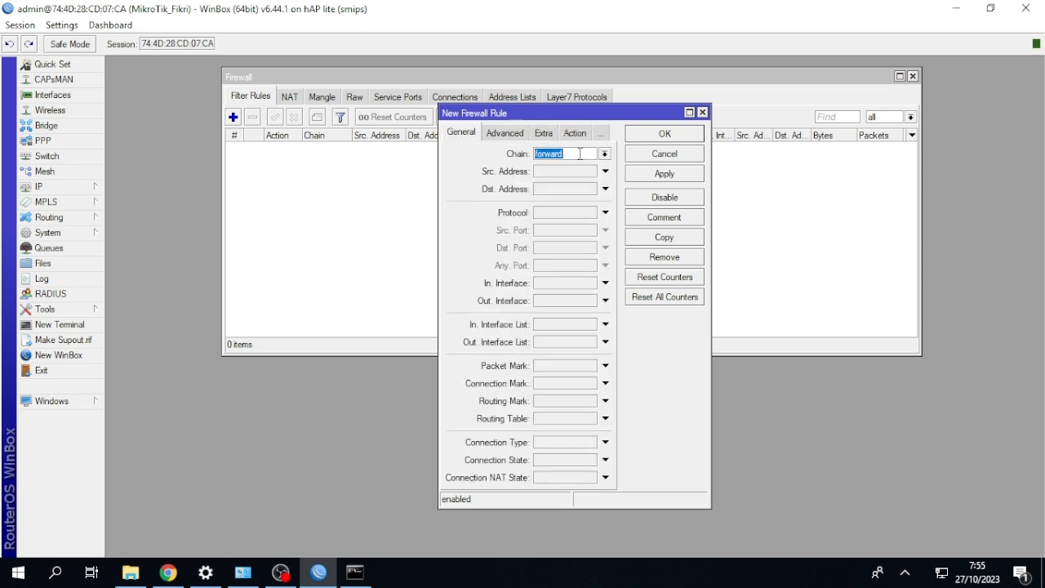
left_click(605, 155)
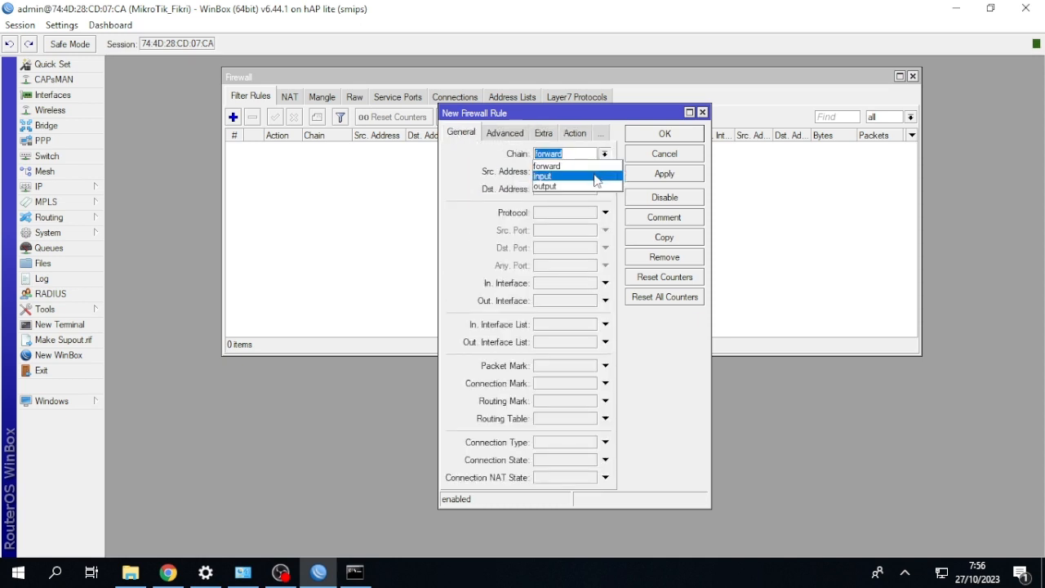
left_click(595, 175)
Set the new input filter rule's action to drop and save the rule.
left_click(575, 134)
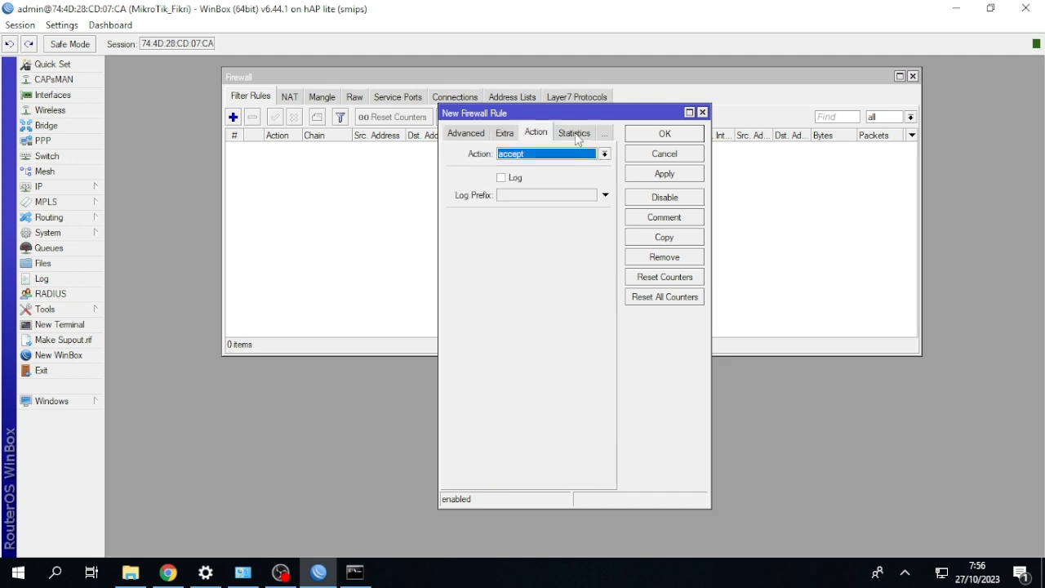
left_click(579, 155)
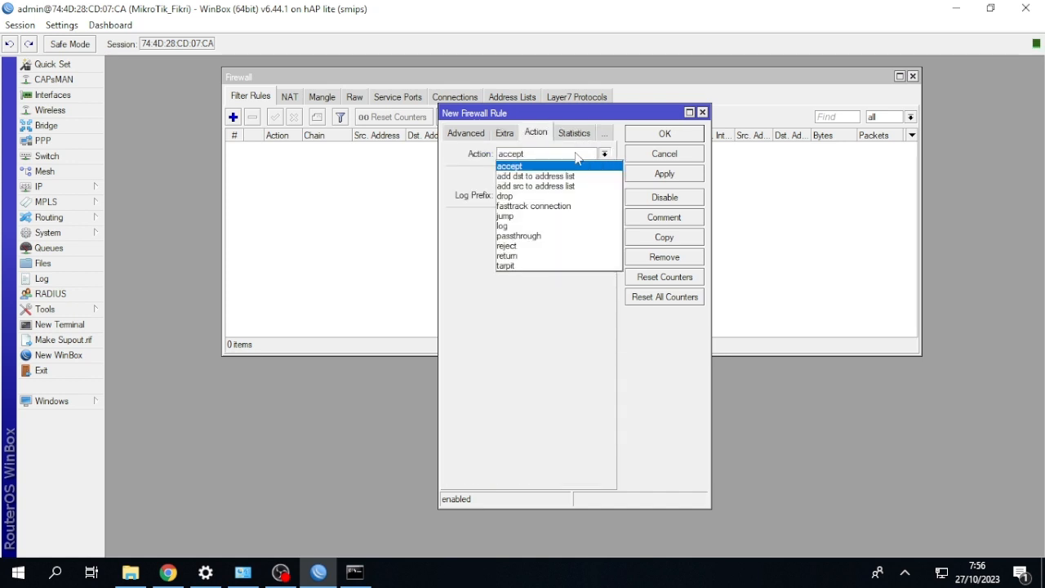
left_click(560, 196)
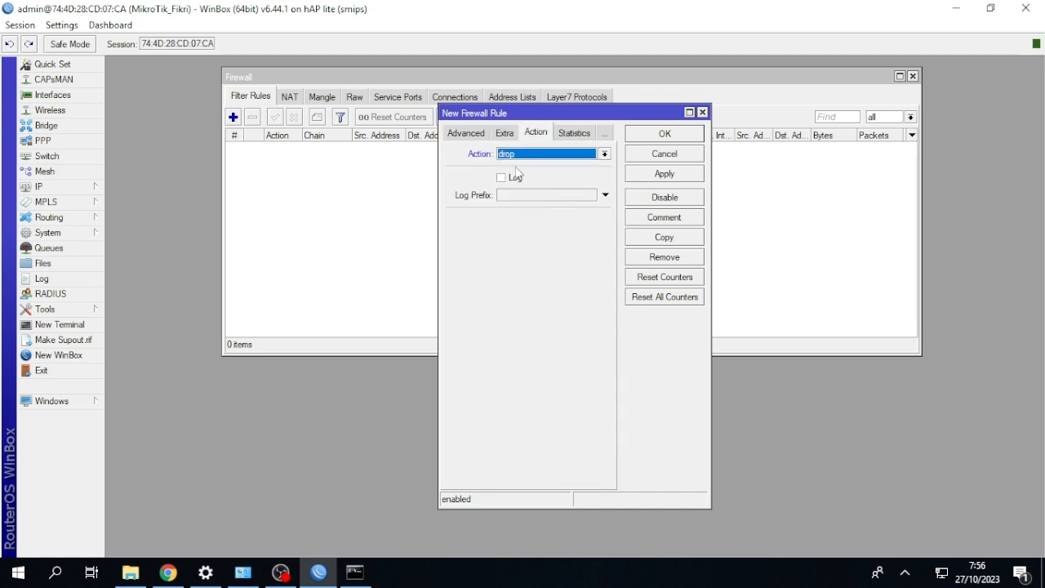
left_click(635, 135)
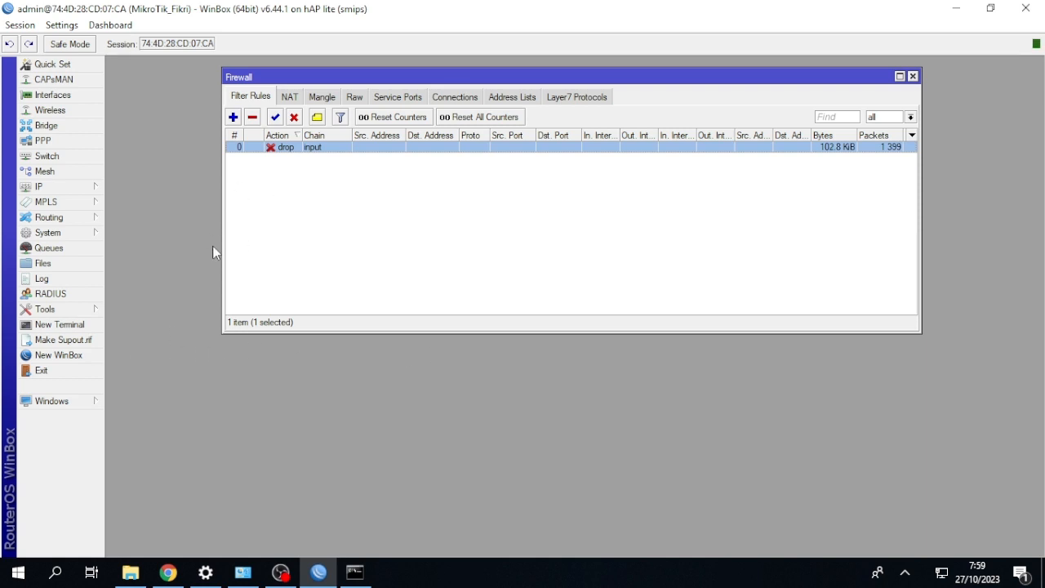
Ping google.com from a new router terminal, and repeat the ping from the Windows command prompt.
left_click(55, 325)
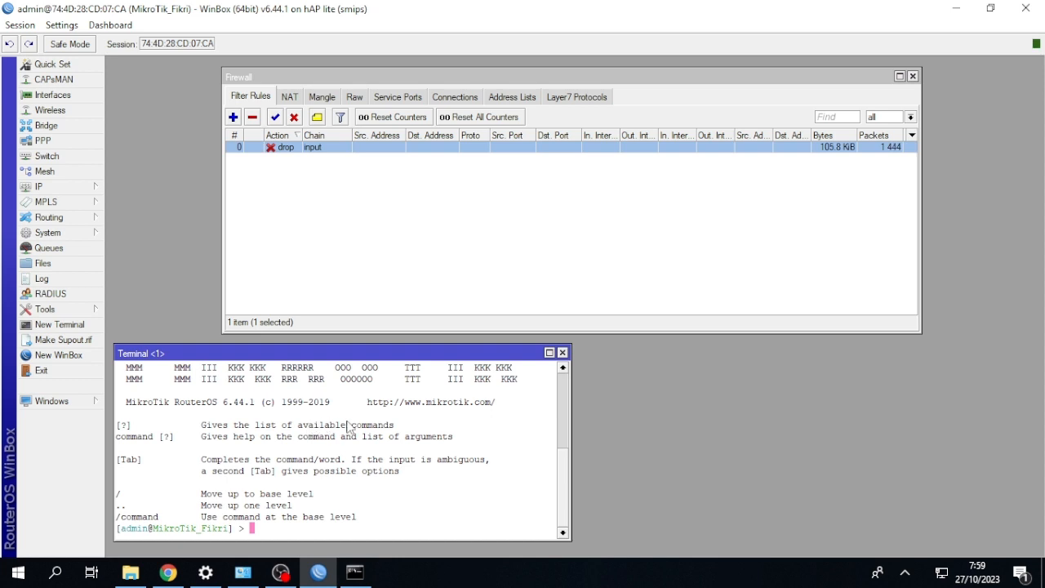
type("ping google.com")
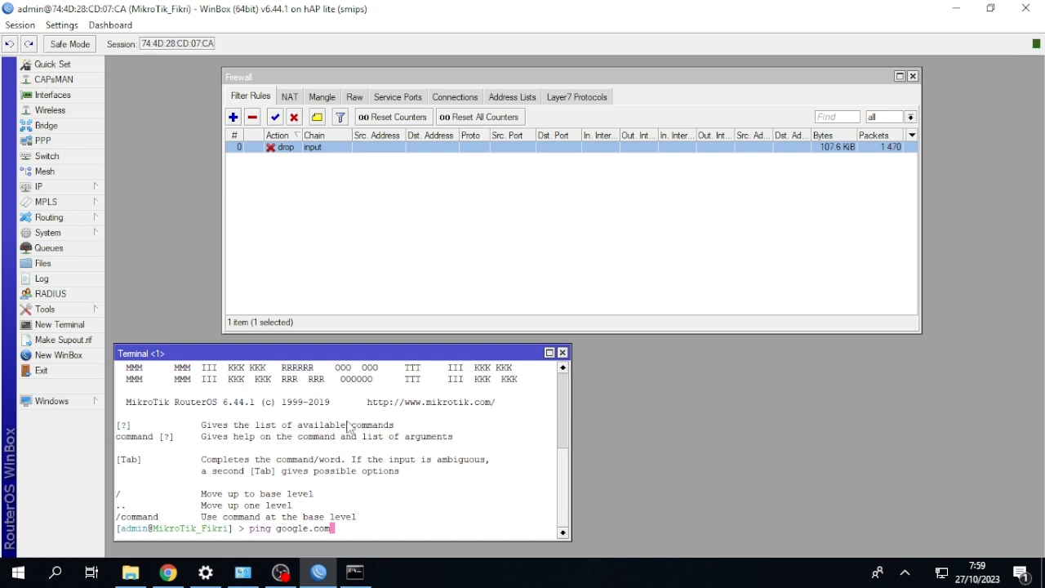
key("Return")
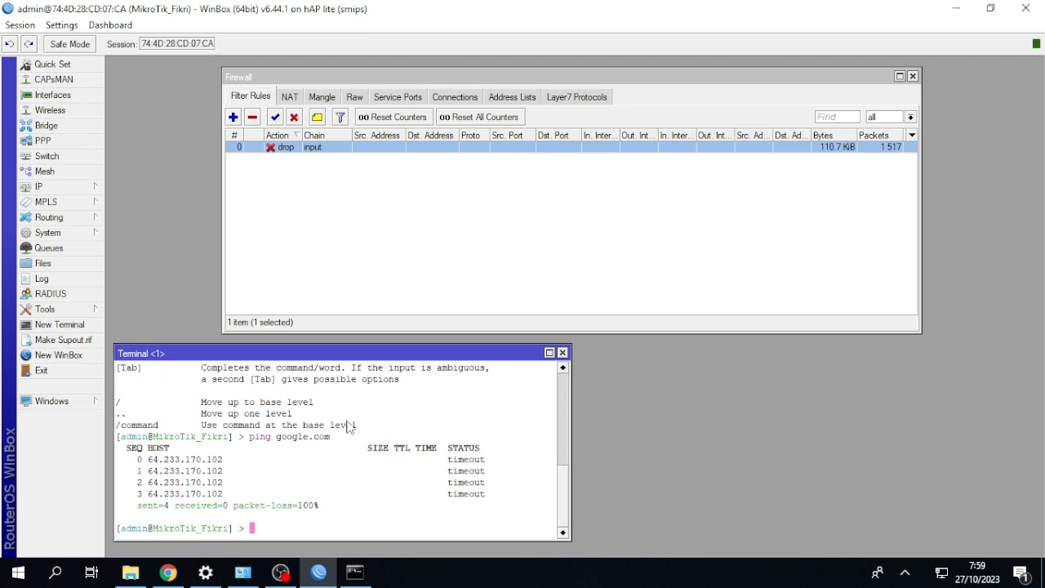
left_click(355, 571)
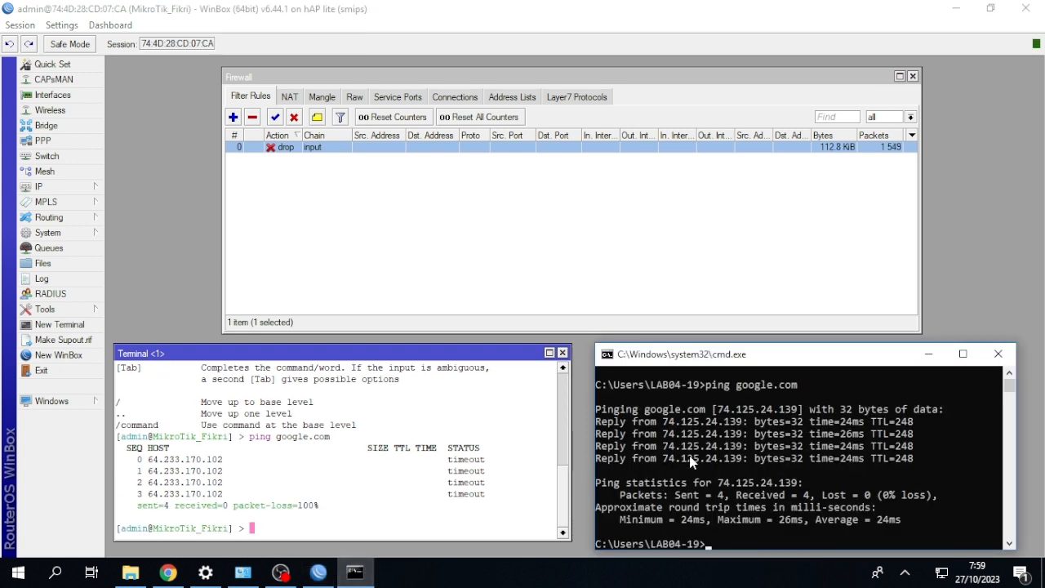
key("Up")
key("Return")
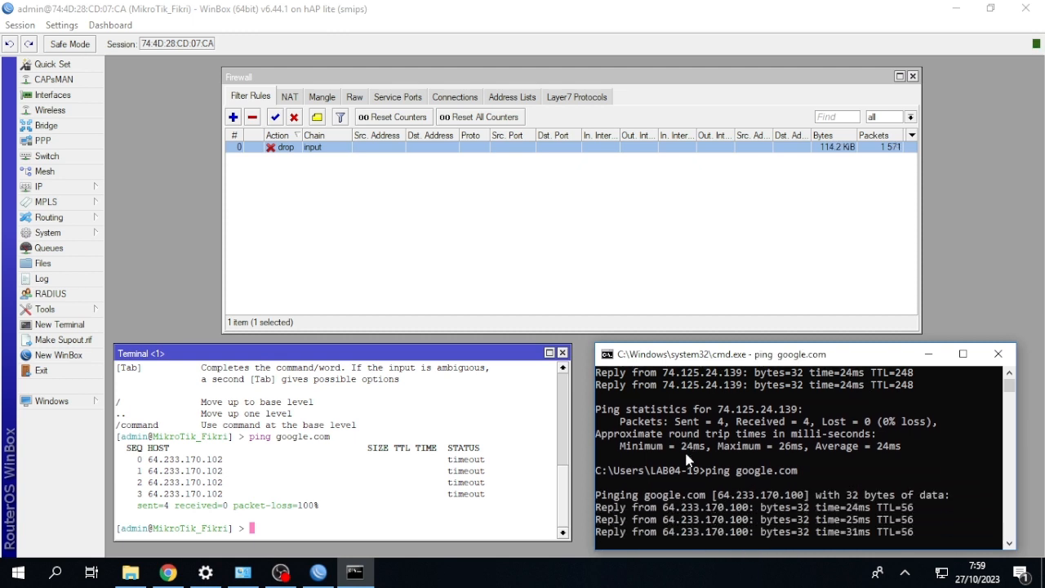
Change the input filter rule's action to reject with icmp network unreachable and save it.
left_click(284, 165)
double_click(311, 149)
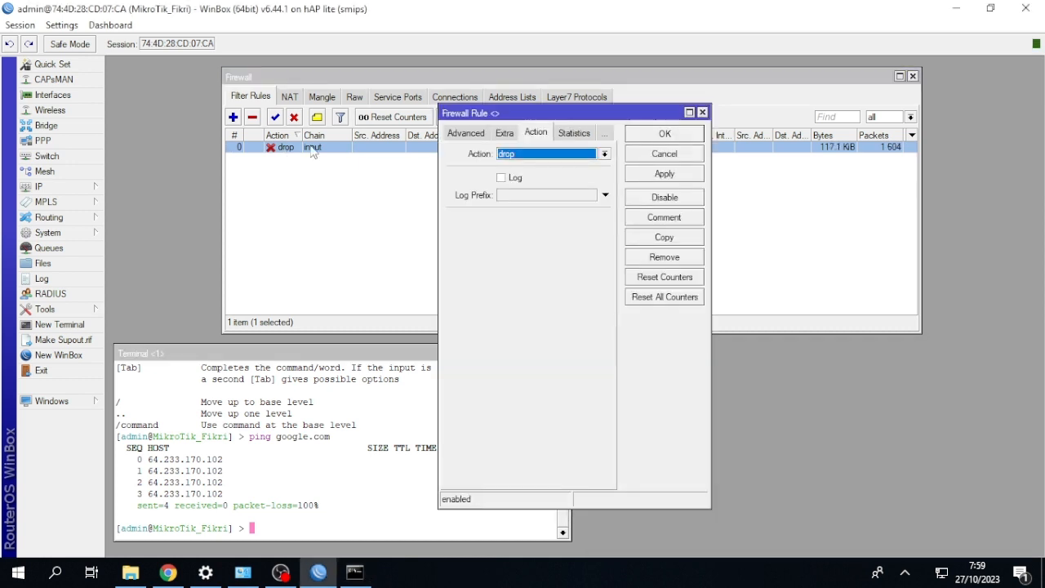
left_click(546, 158)
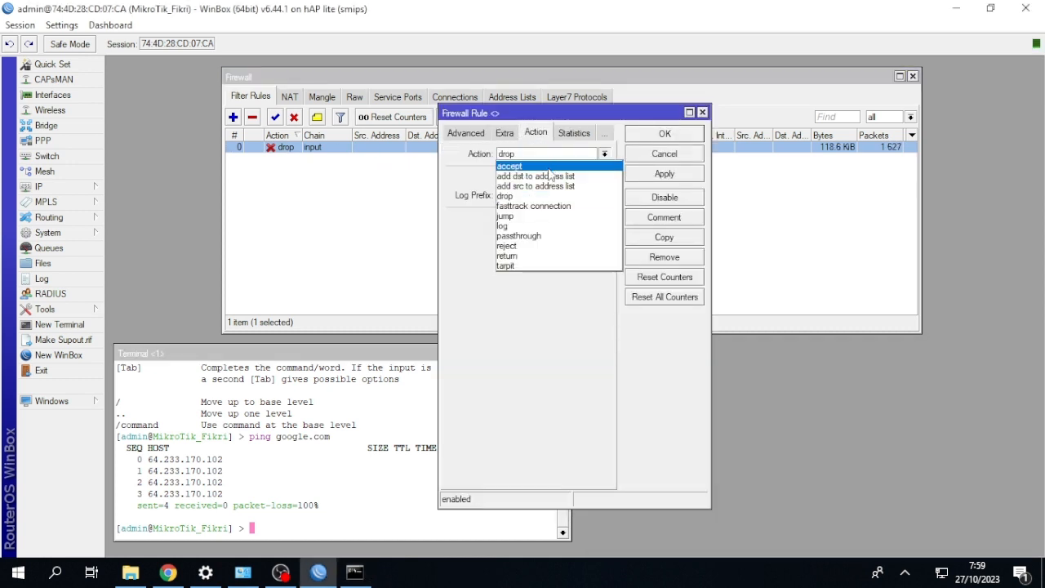
left_click(542, 246)
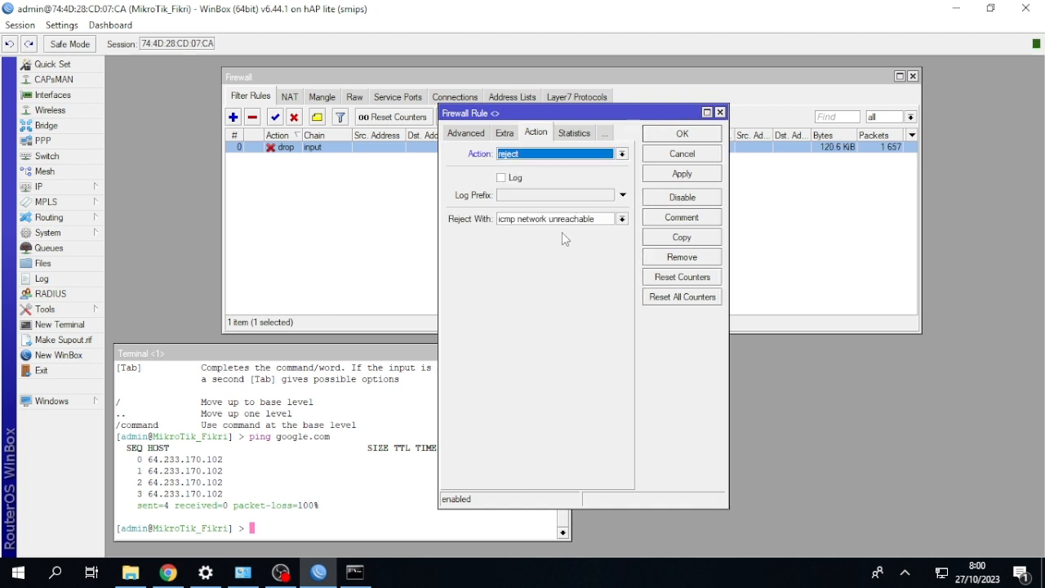
left_click(654, 137)
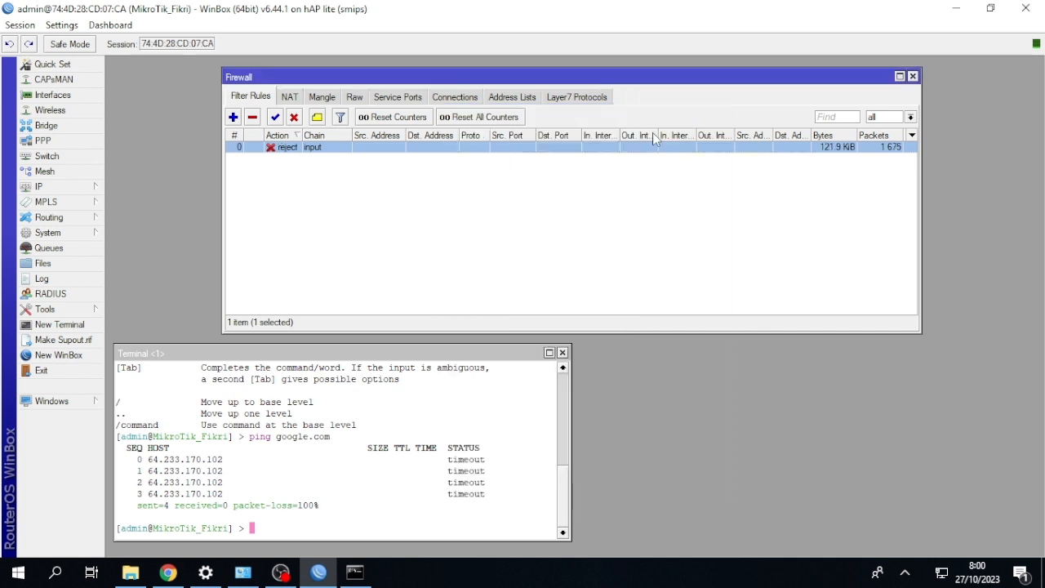
Repeat the google.com ping in the router terminal to test the reject rule.
left_click(441, 406)
key("Up")
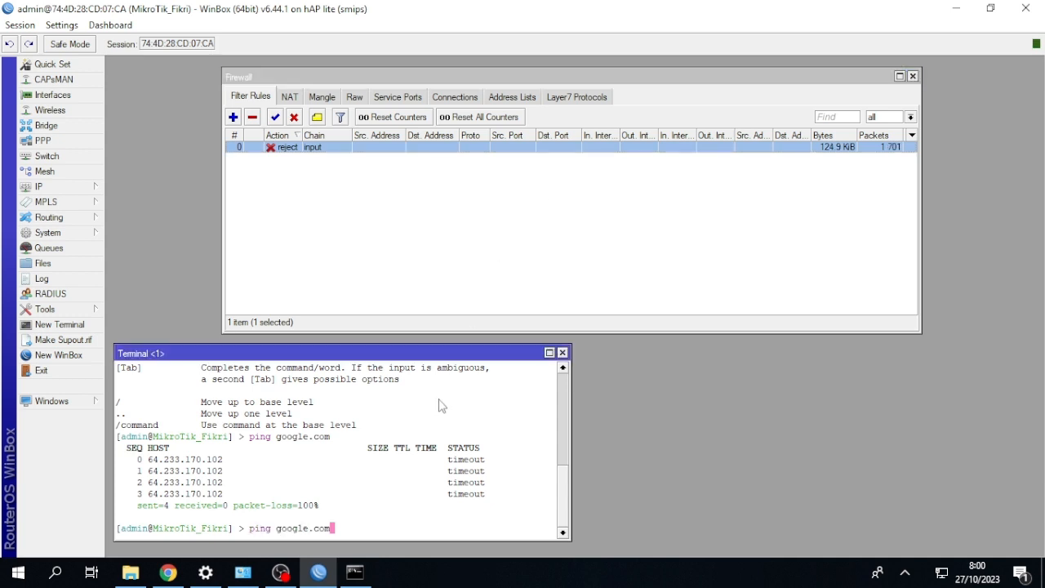
key("Return")
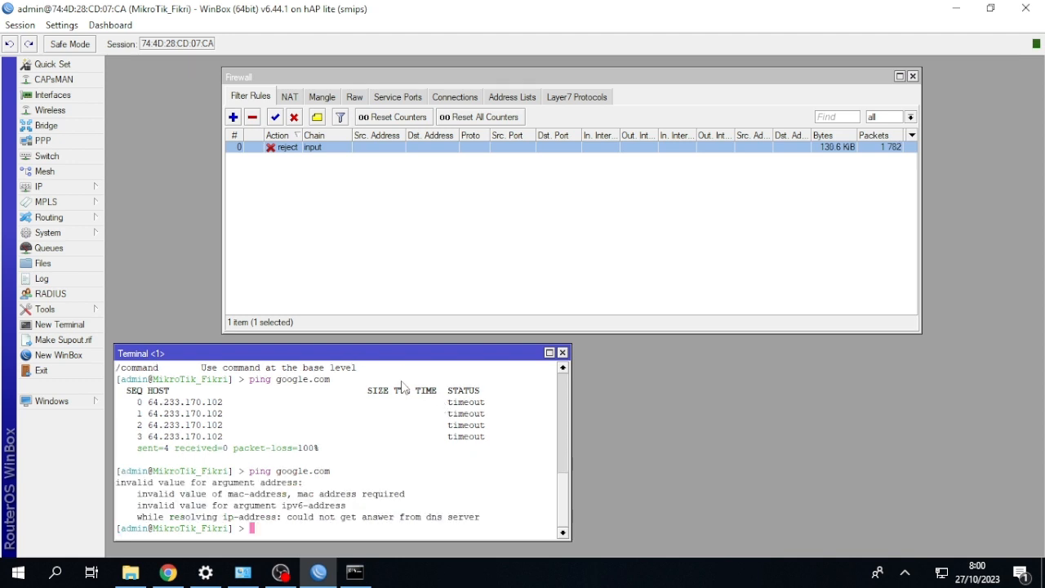
Disable the input reject rule and ping google.com again from the router terminal.
left_click(295, 122)
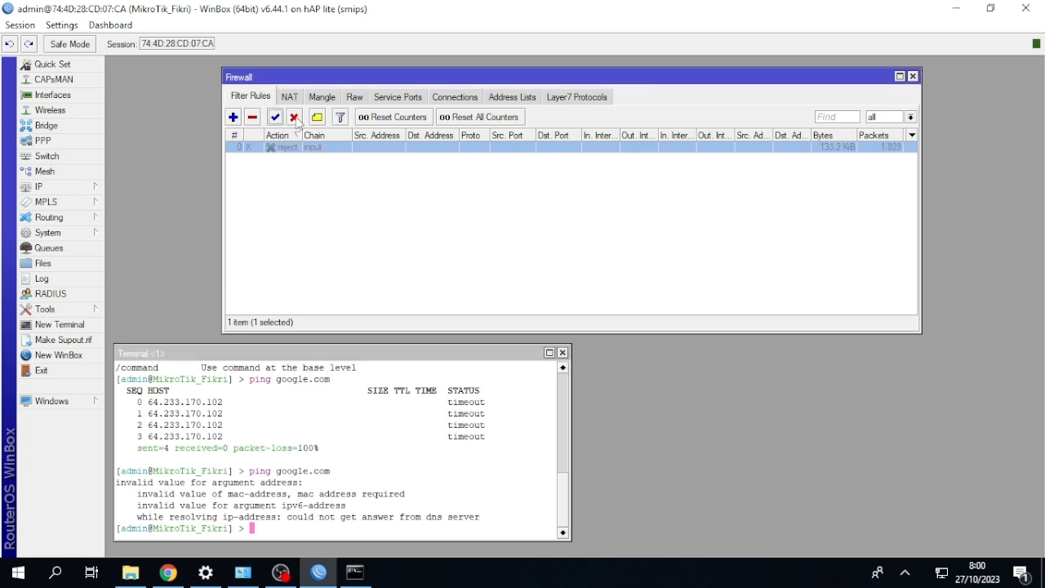
left_click(337, 379)
key("Up")
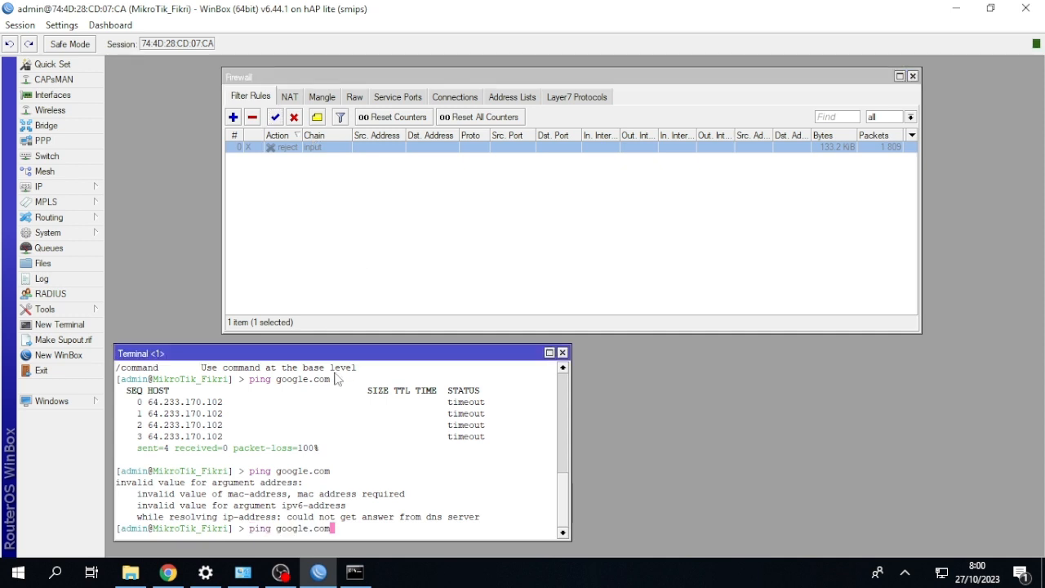
key("Return")
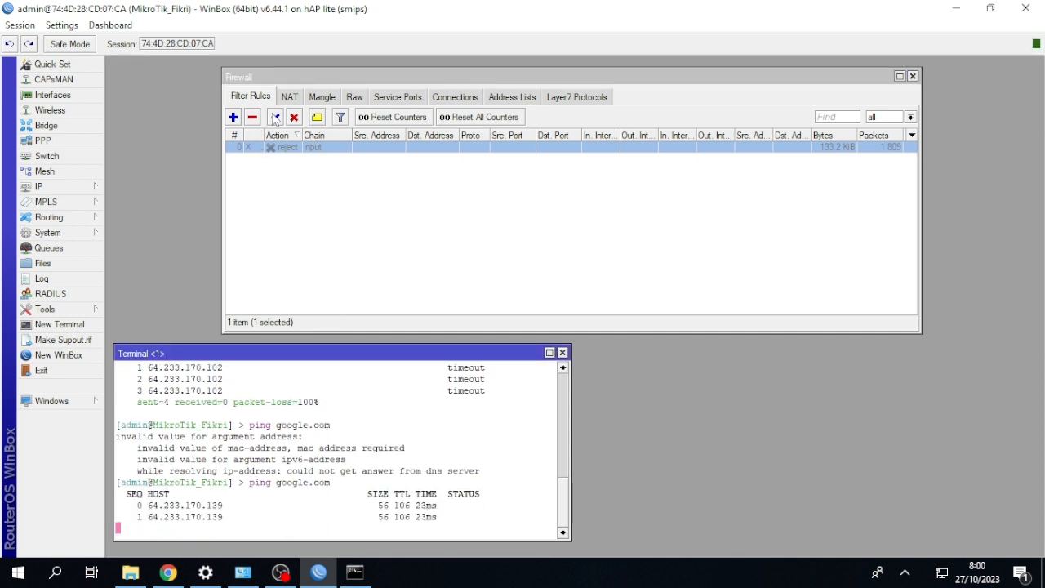
Re-enable the input reject rule while the router ping is running, and stop the ping.
left_click(275, 118)
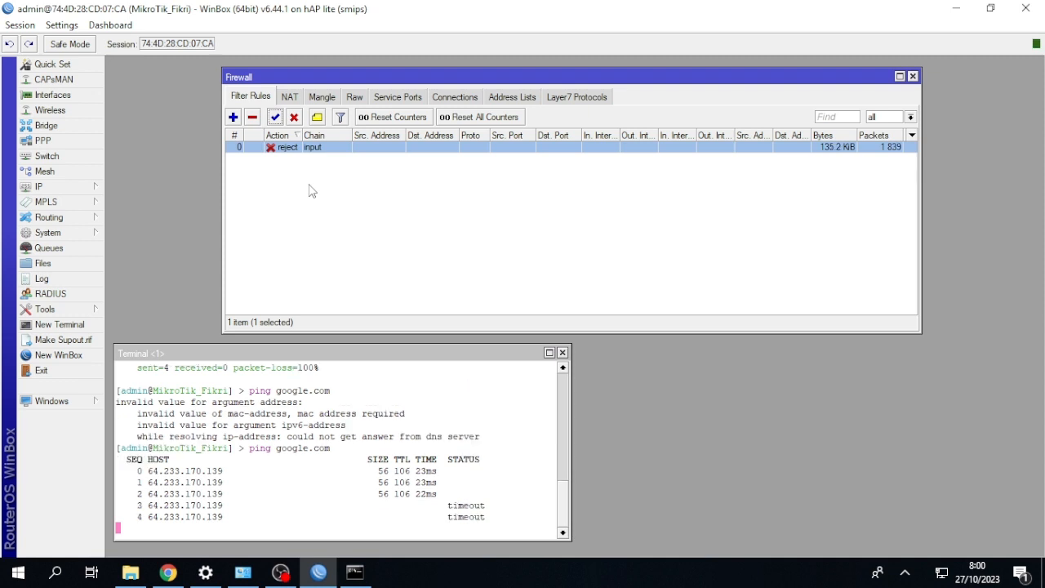
left_click(298, 373)
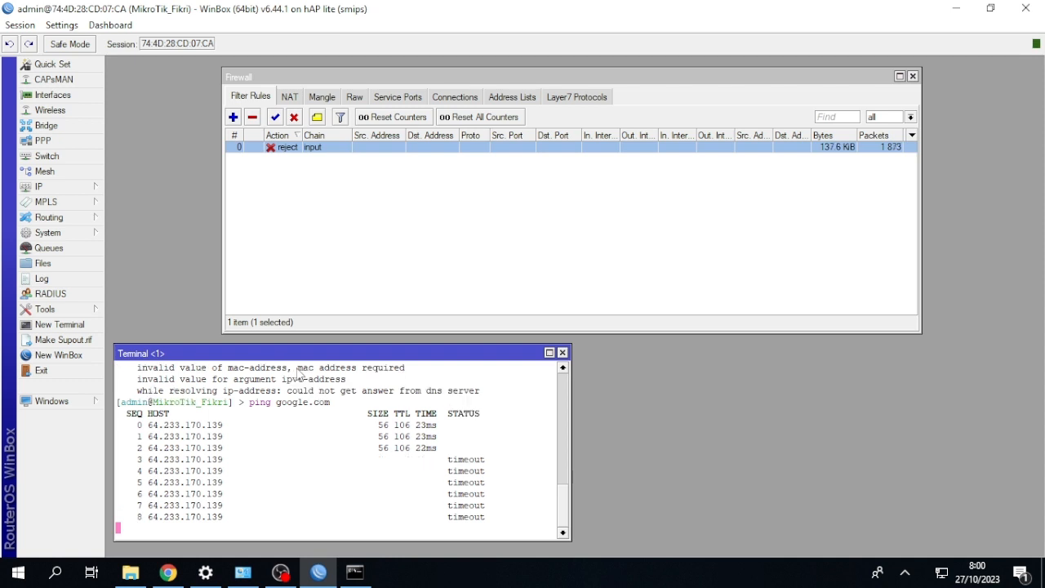
key("ctrl+c")
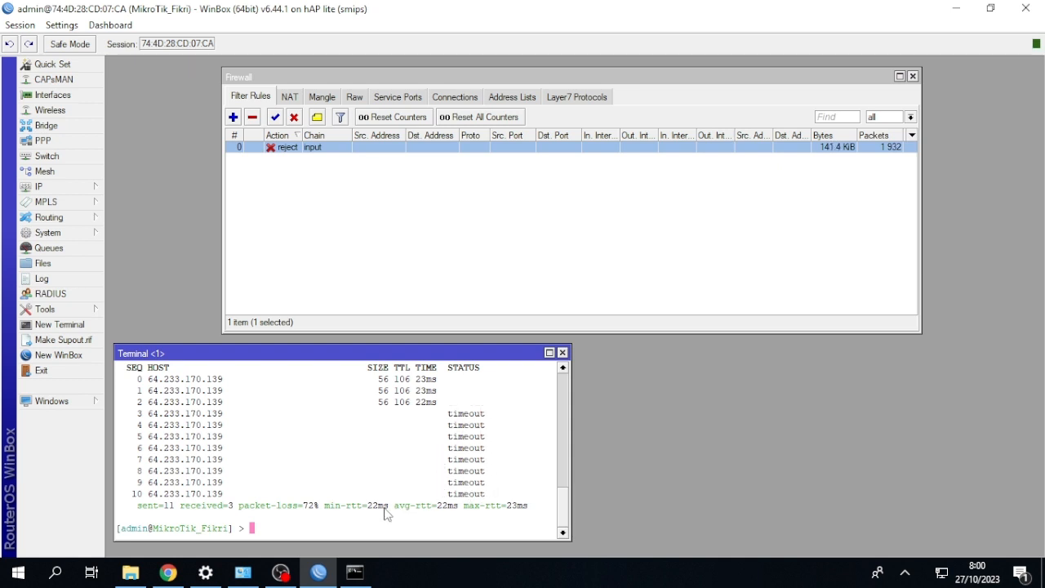
Switch to the Windows command prompt and repeat the google.com ping with the input reject rule enabled.
left_click(358, 572)
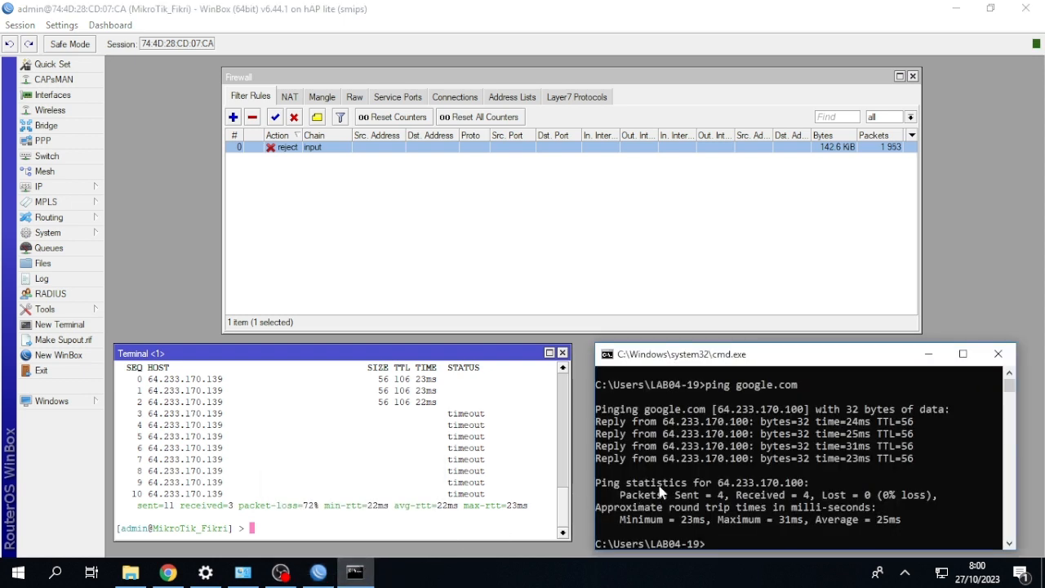
key("Up")
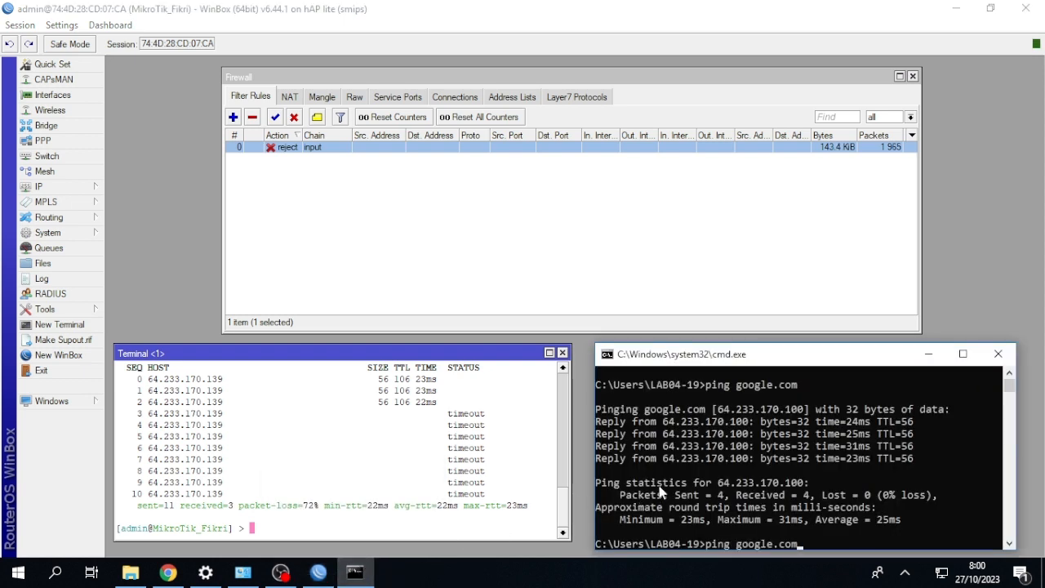
key("Return")
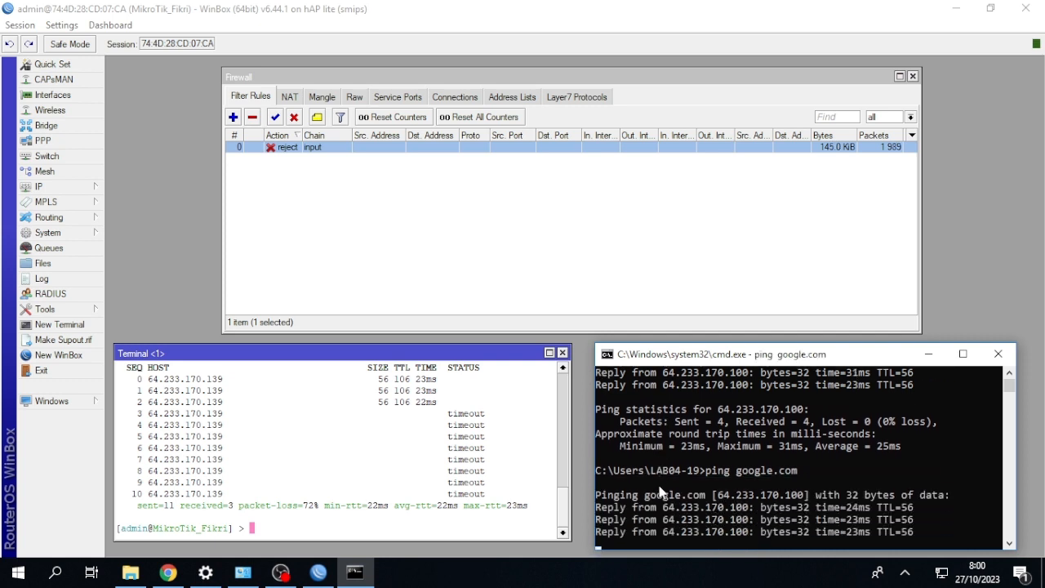
Disable the input reject rule and start a new firewall filter rule with its chain set to output.
left_click(276, 168)
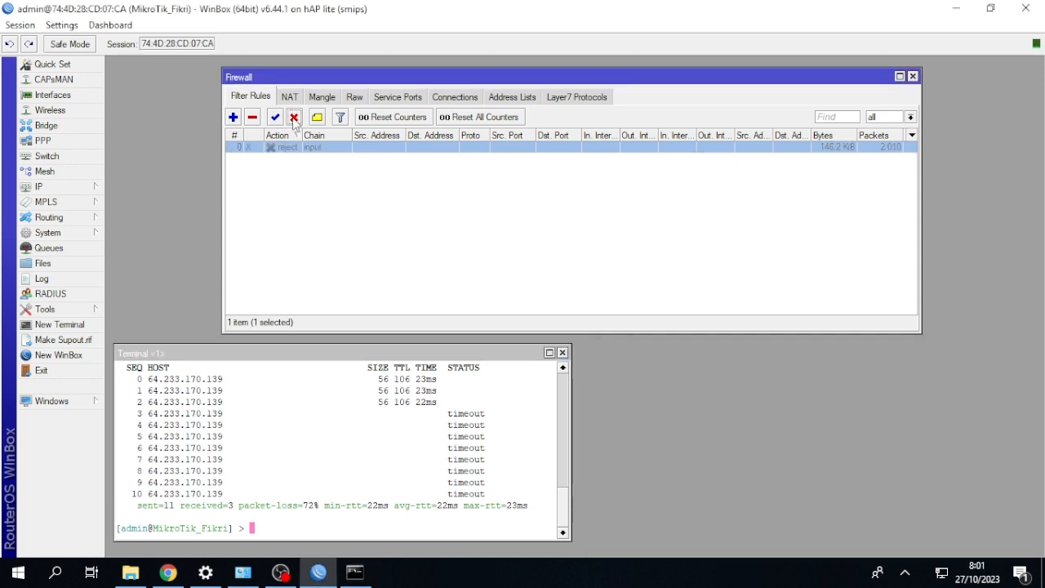
left_click(234, 117)
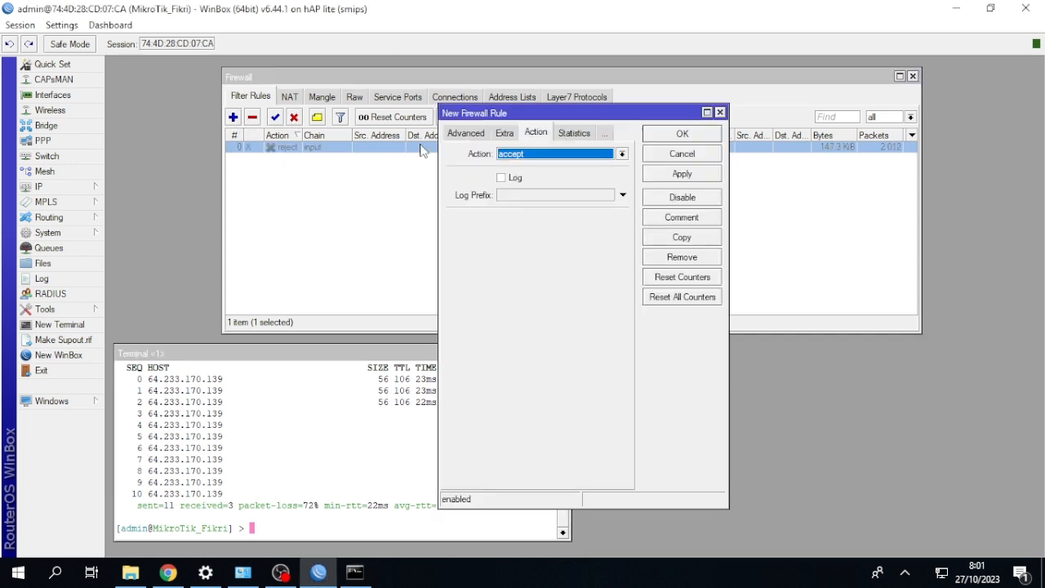
left_click(469, 135)
left_click(462, 135)
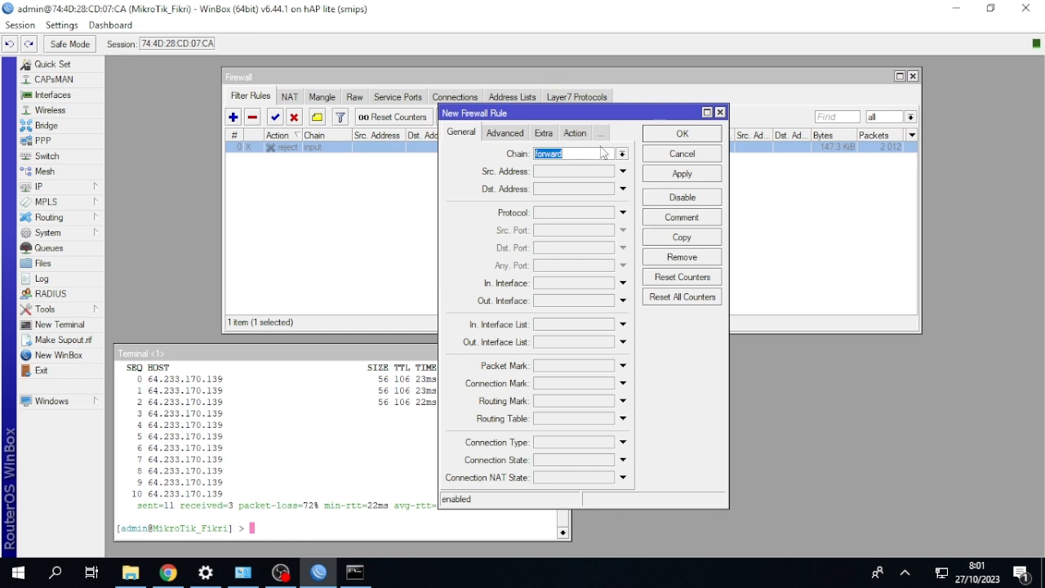
left_click(626, 154)
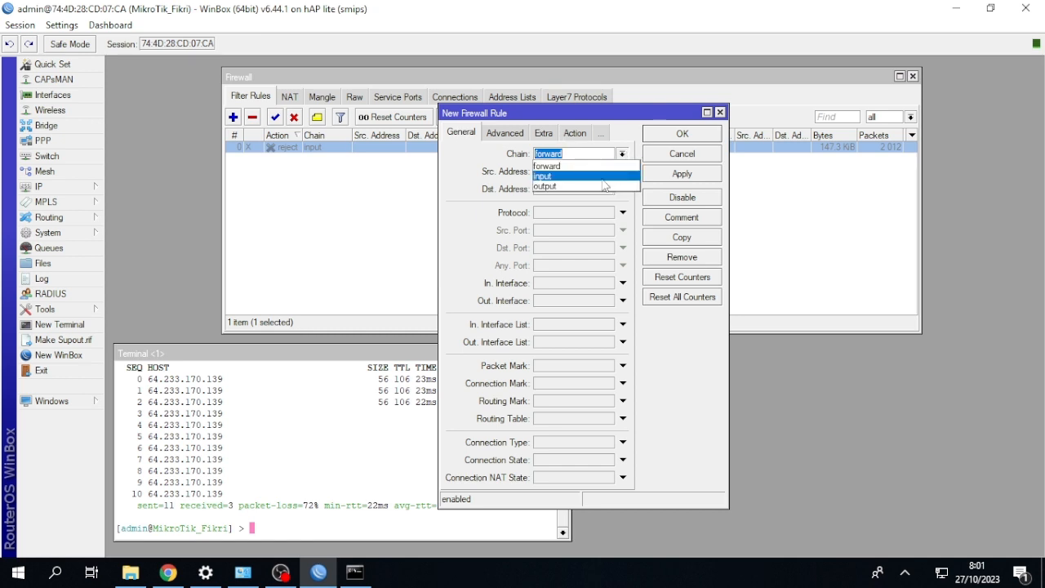
left_click(601, 186)
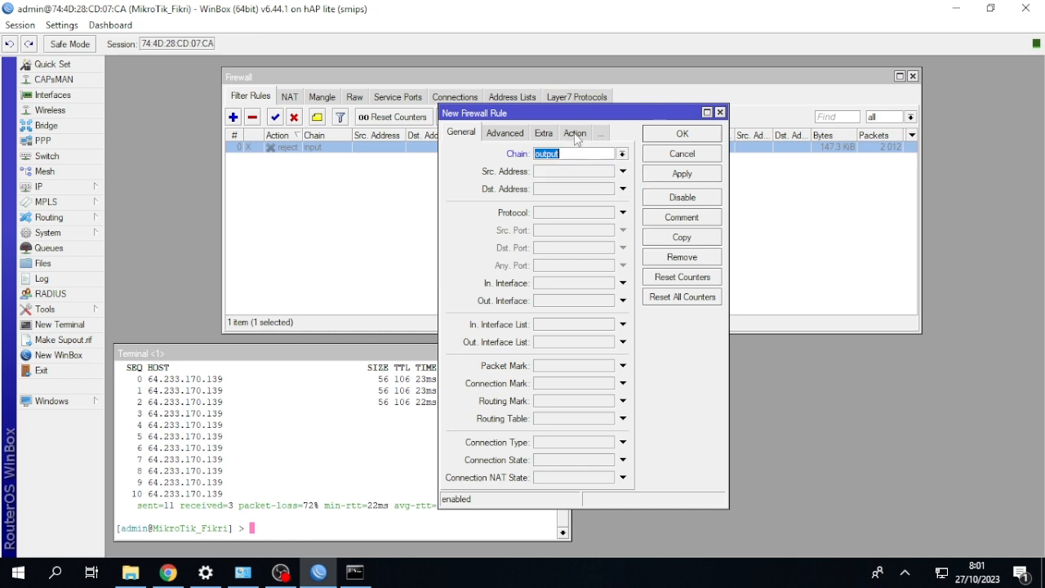
Set the new output rule's action to drop and save the rule.
left_click(575, 133)
left_click(585, 154)
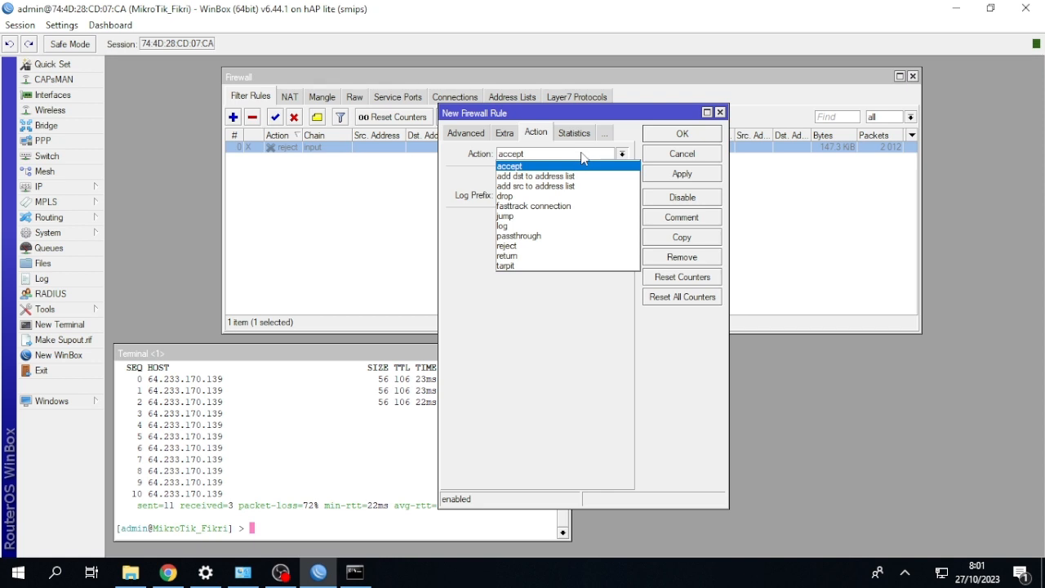
left_click(559, 198)
left_click(680, 134)
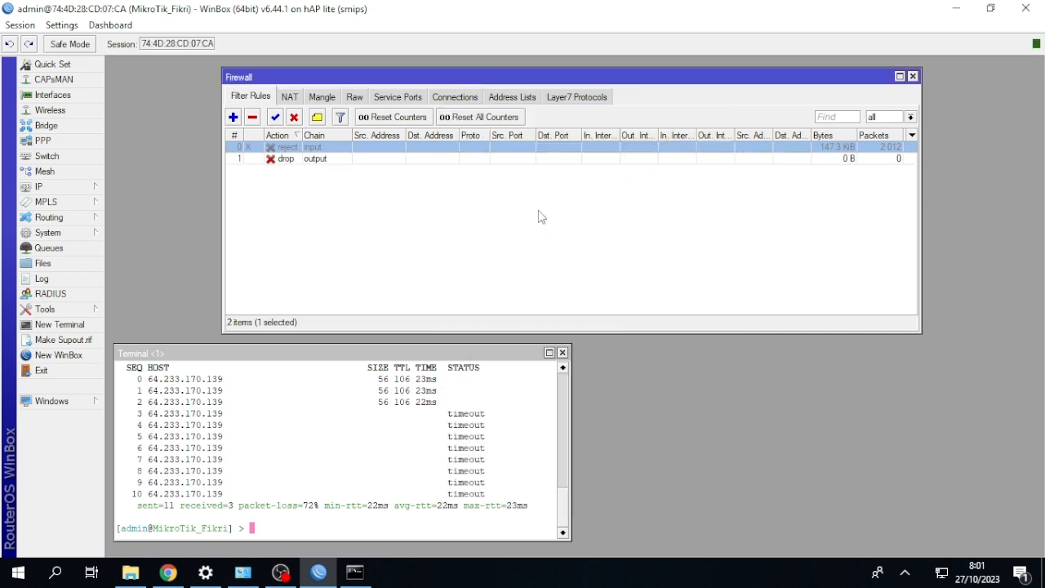
Ping google.com from the router terminal to test the output drop rule.
left_click(417, 371)
type("ping google.com")
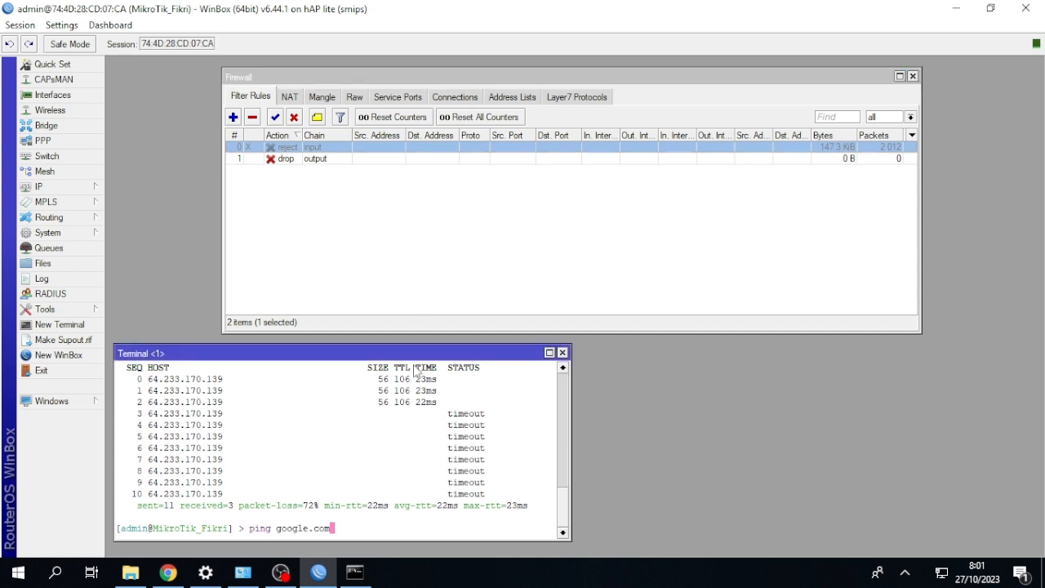
key("Return")
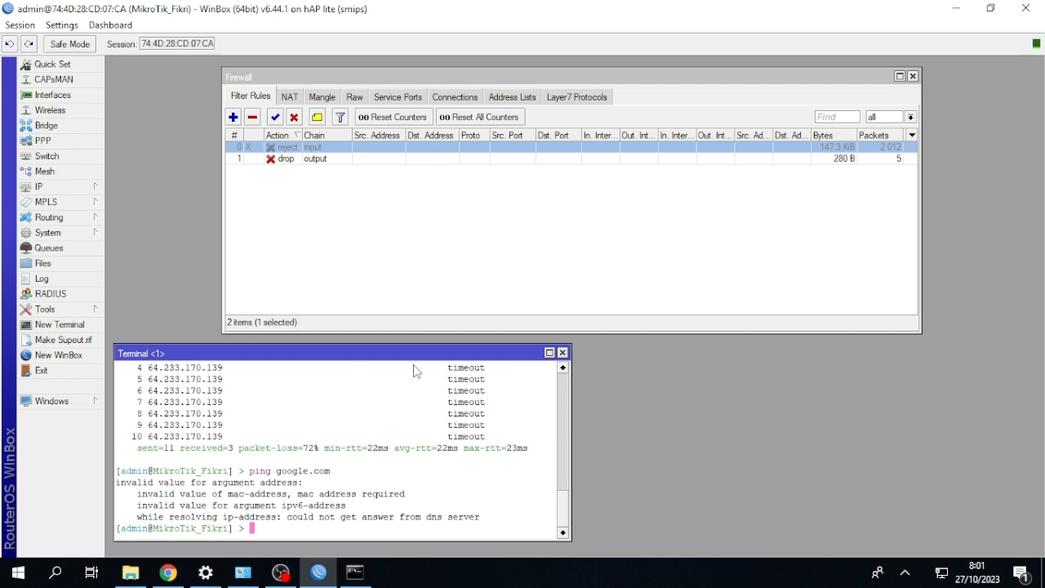
Disable the output drop rule and repeat the google.com ping in the router terminal.
left_click(307, 159)
left_click(294, 118)
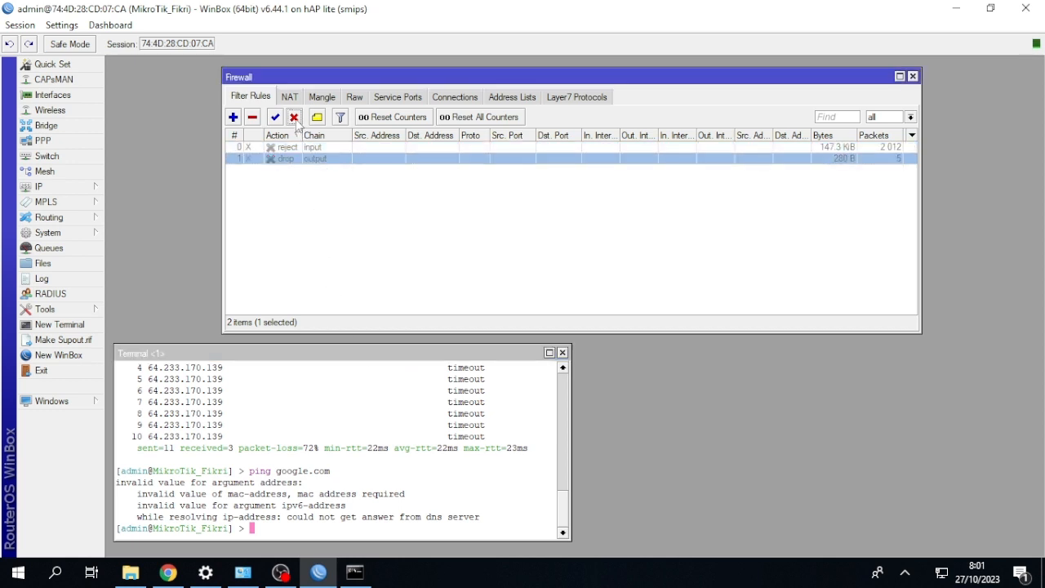
left_click(337, 372)
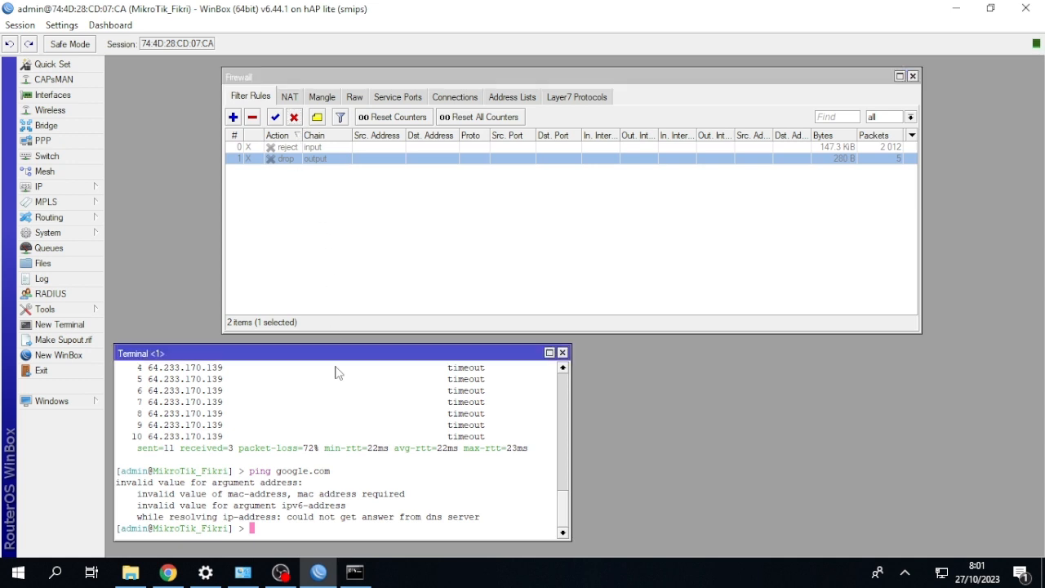
key("Up")
key("Return")
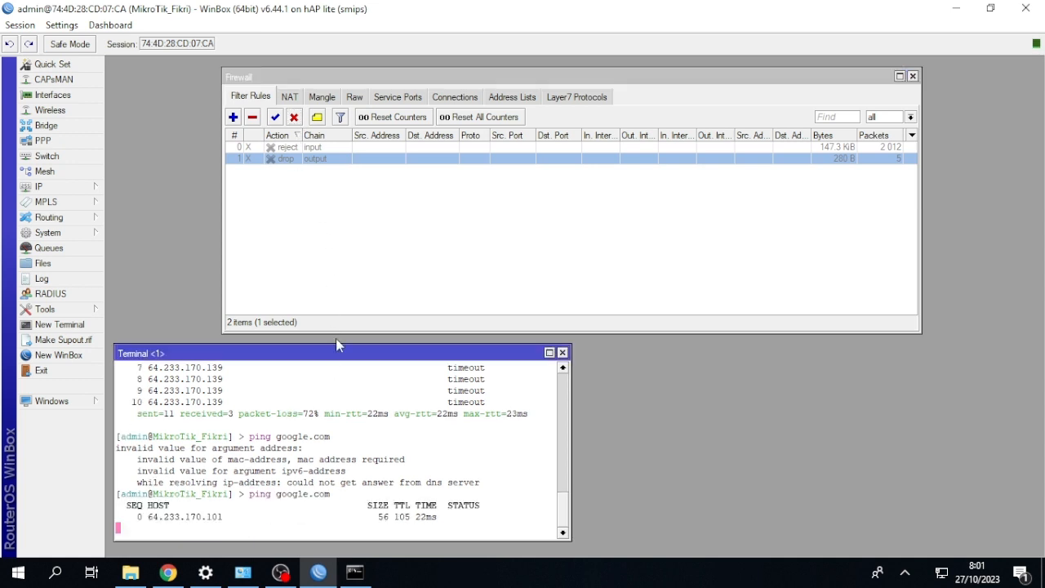
Re-enable the output drop rule during the running router ping, and stop the ping.
left_click(277, 158)
left_click(275, 117)
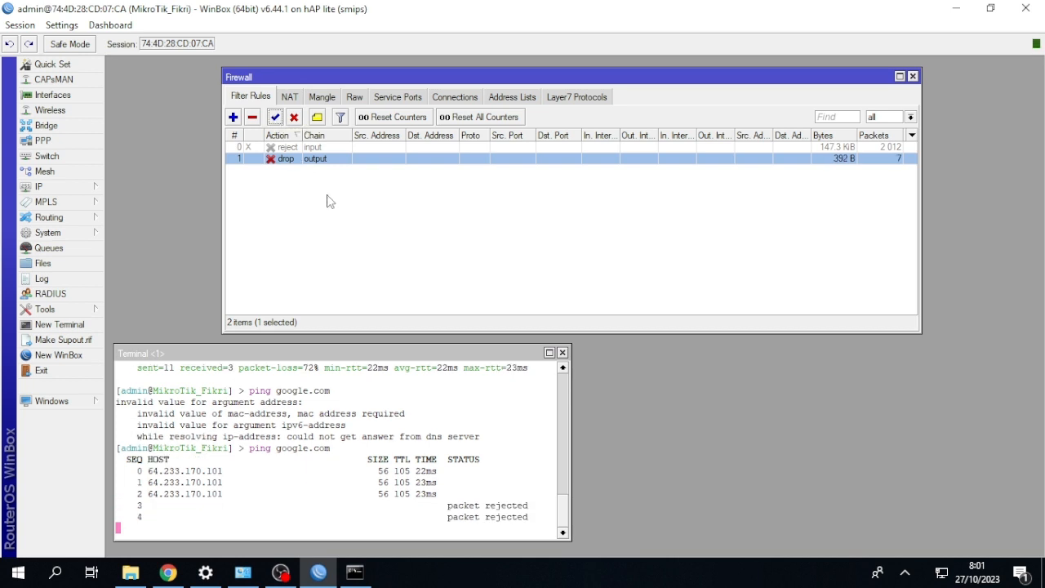
left_click(365, 384)
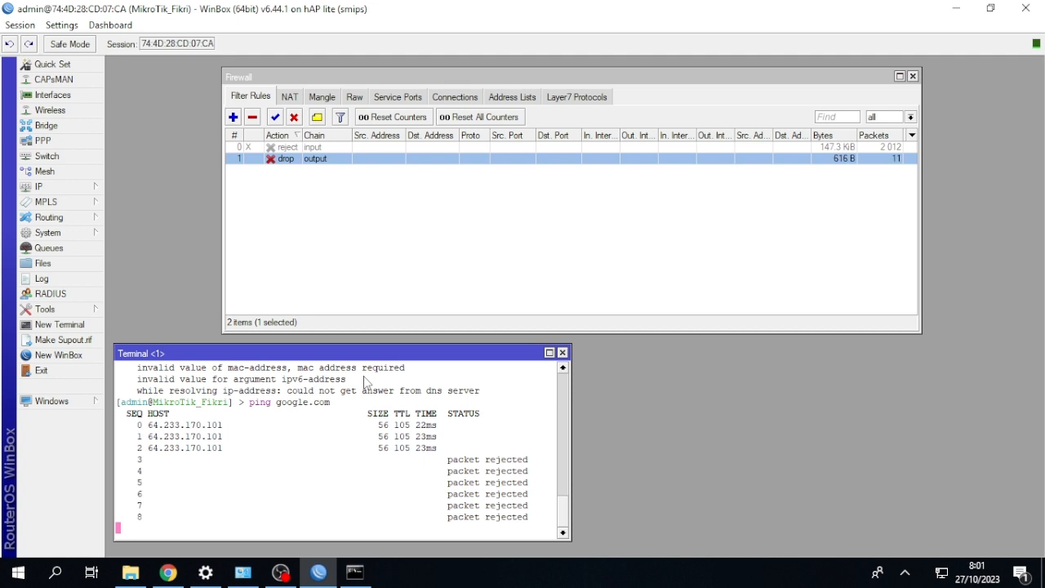
key("ctrl+c")
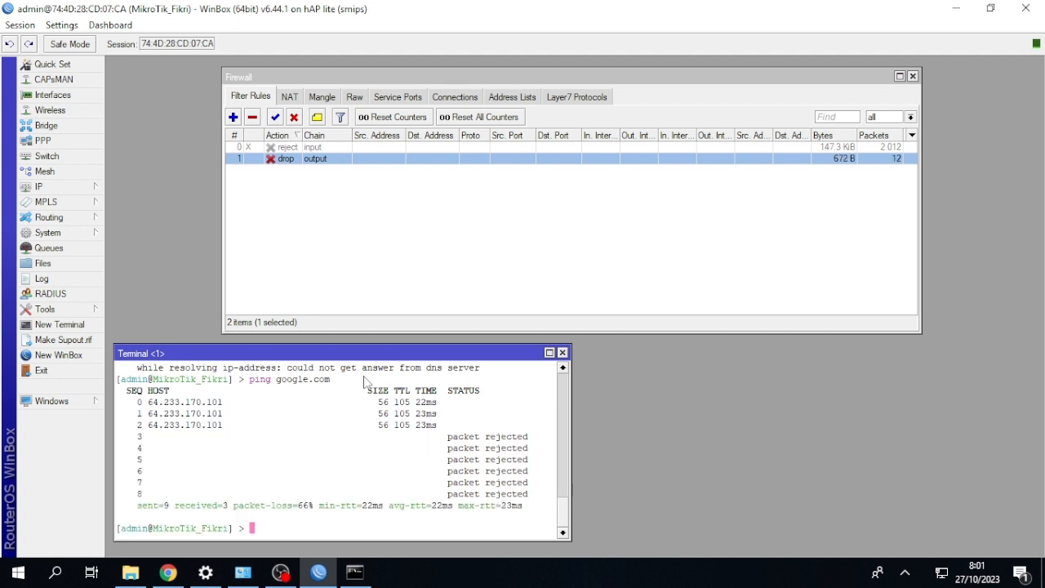
Ping google.com from the Windows command prompt with the output drop rule enabled, and minimize the prompt.
left_click(354, 572)
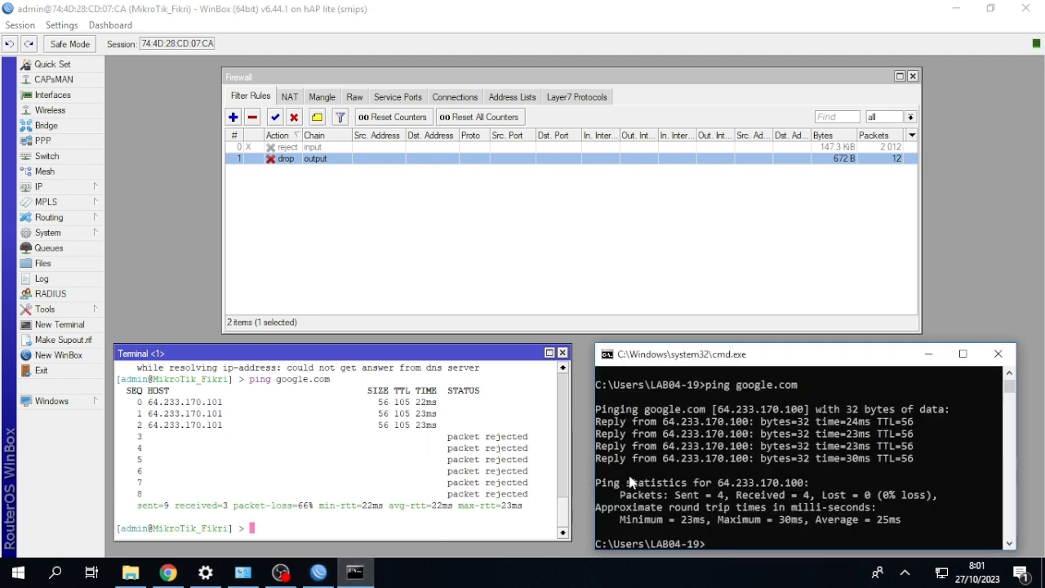
key("Up")
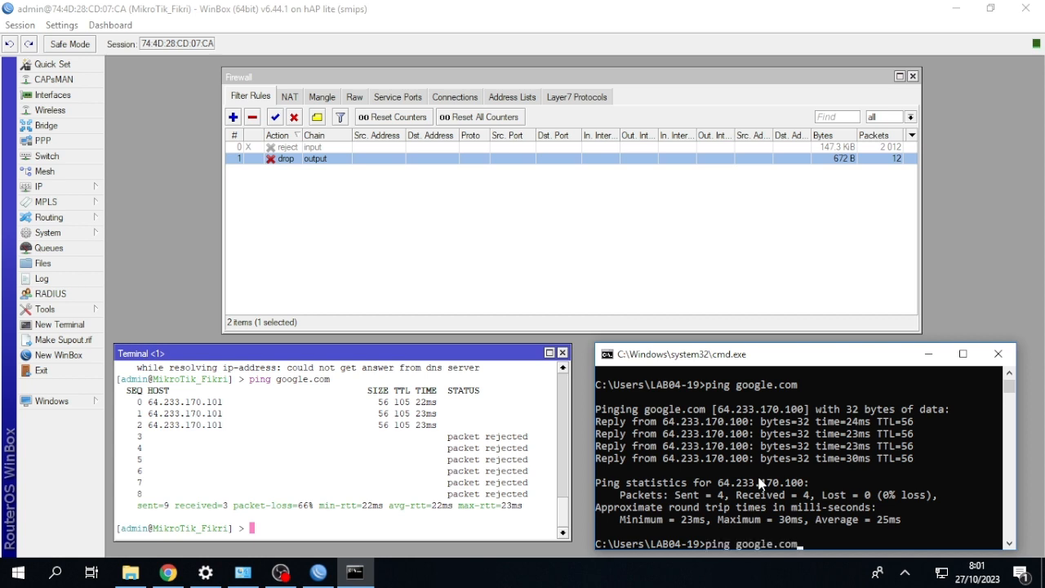
key("Return")
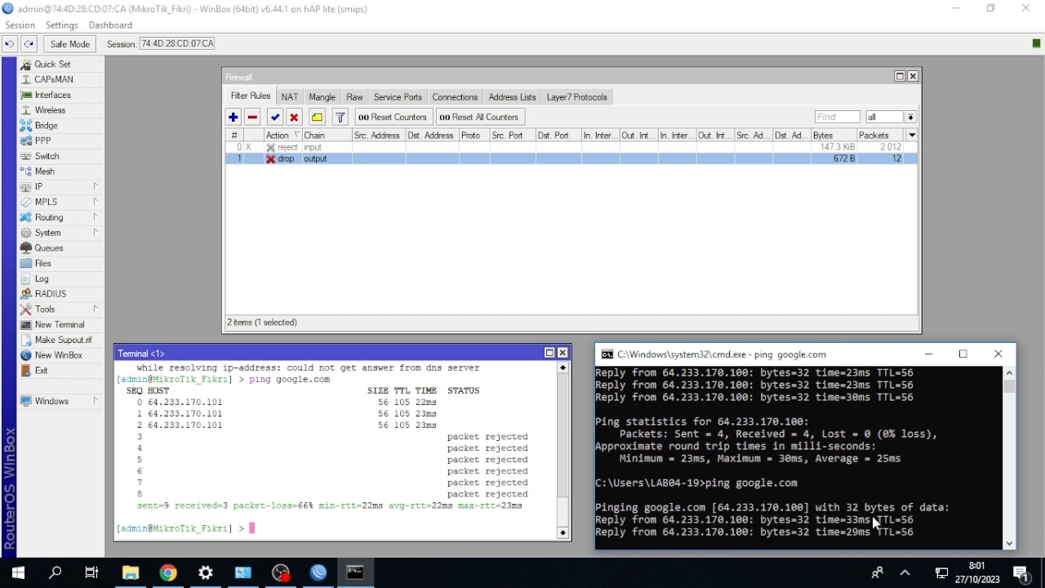
left_click(927, 355)
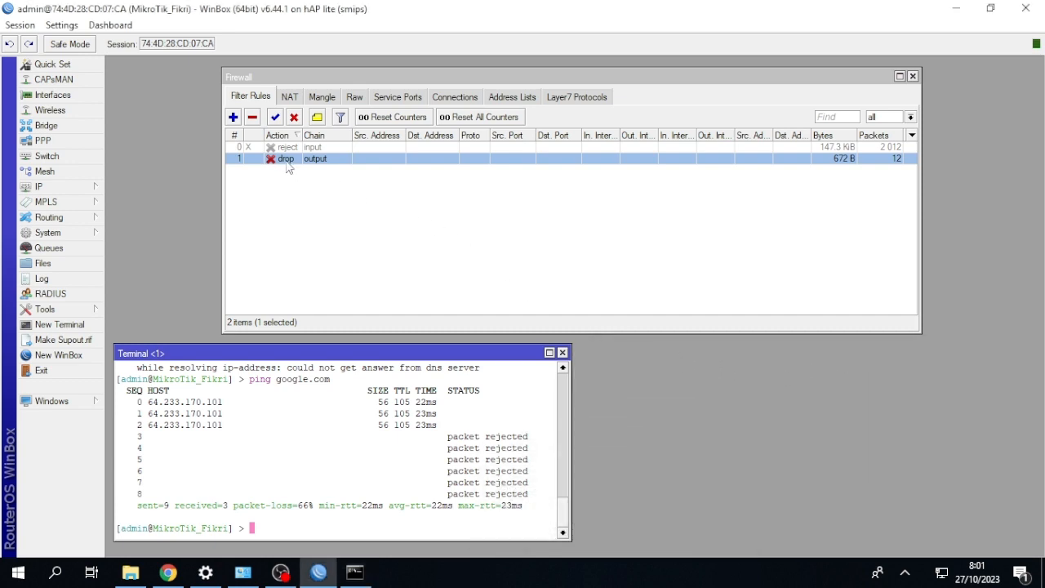
Change the output filter rule's action to reject with icmp network unreachable and save it.
double_click(287, 161)
left_click(549, 156)
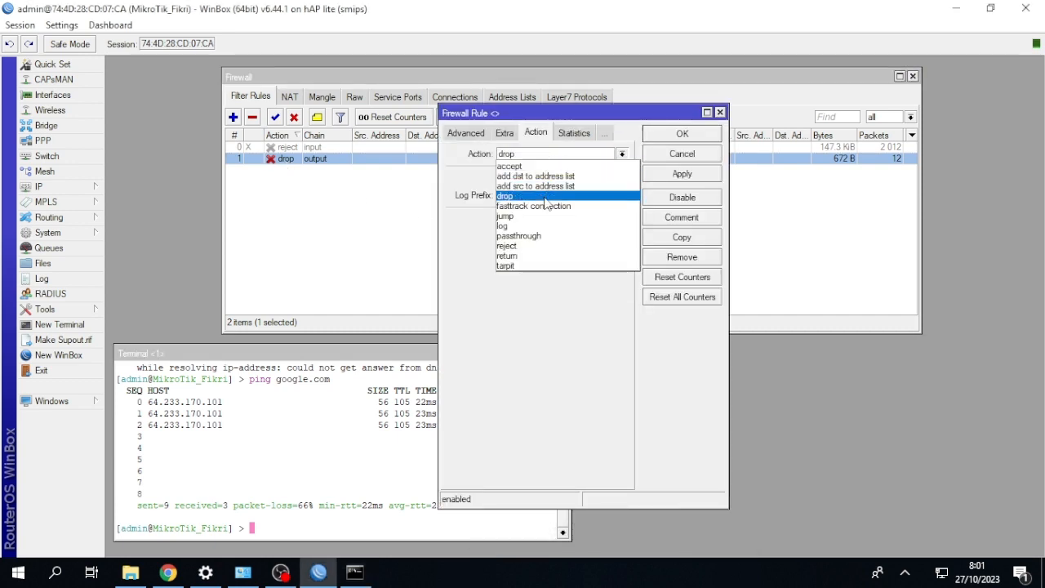
left_click(539, 245)
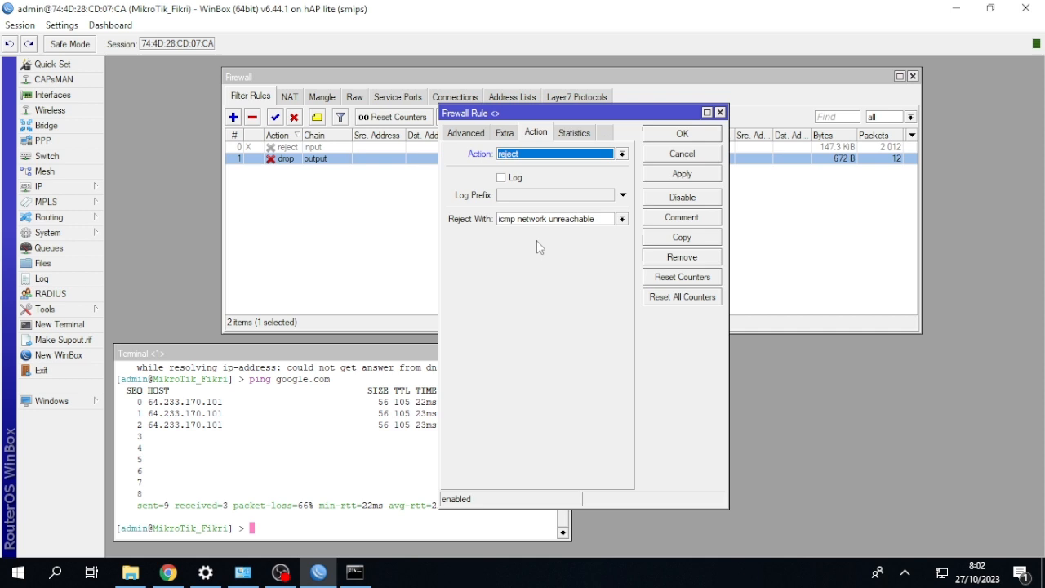
left_click(667, 136)
Ping google.com from the router terminal to test the output reject rule.
left_click(462, 377)
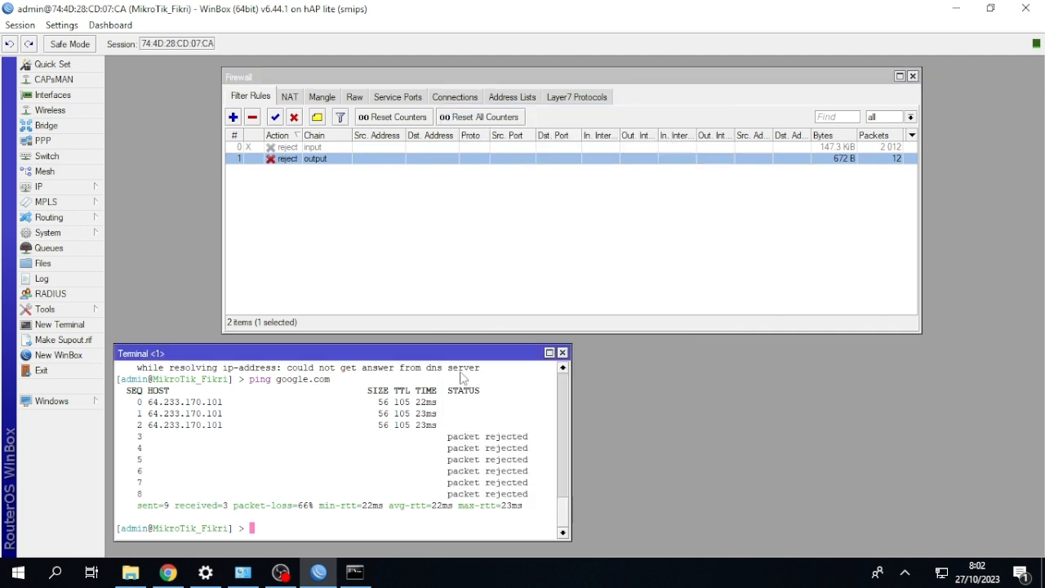
key("Up")
key("Return")
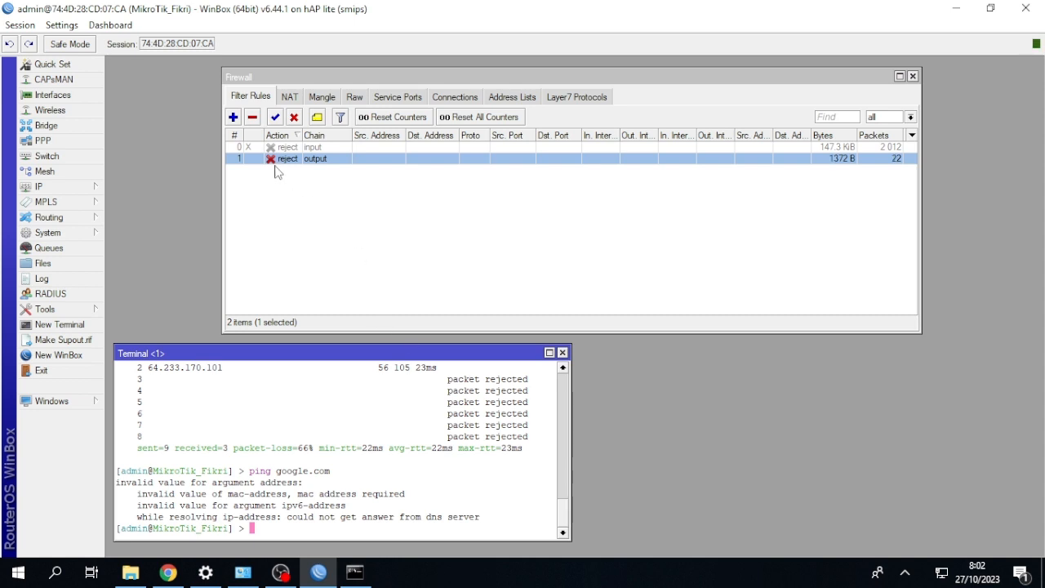
Disable the output reject rule and rerun the google.com ping in the router terminal.
left_click(294, 117)
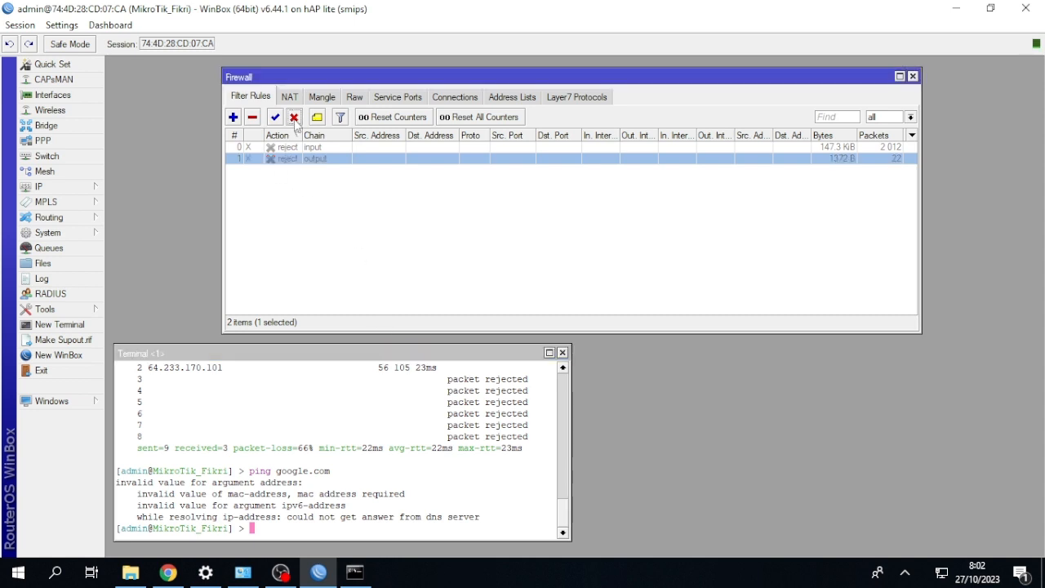
left_click(353, 376)
key("Up")
key("Return")
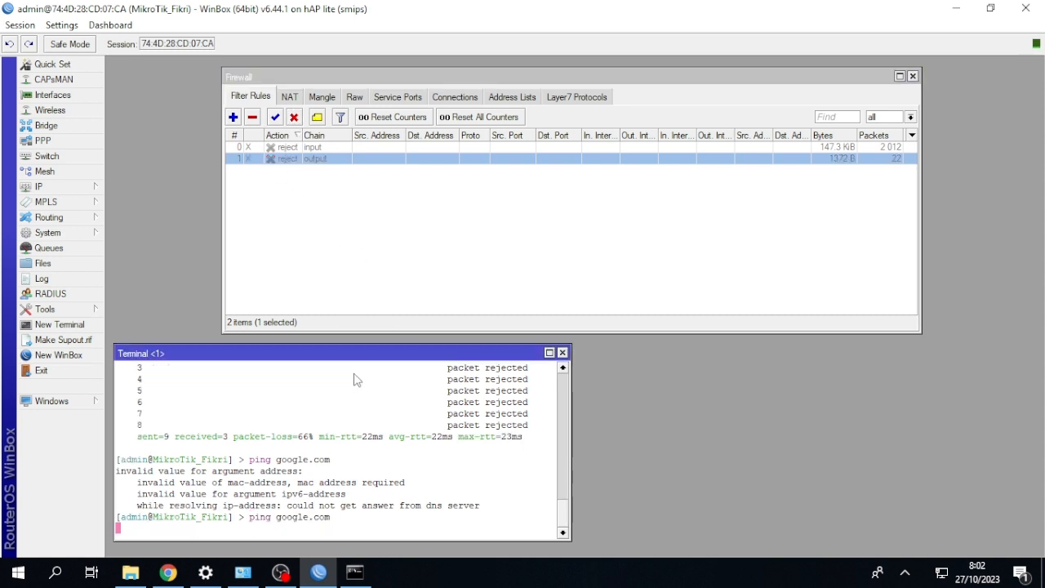
Enable the output reject rule while the google.com ping runs in the router terminal, and stop the ping.
left_click(276, 118)
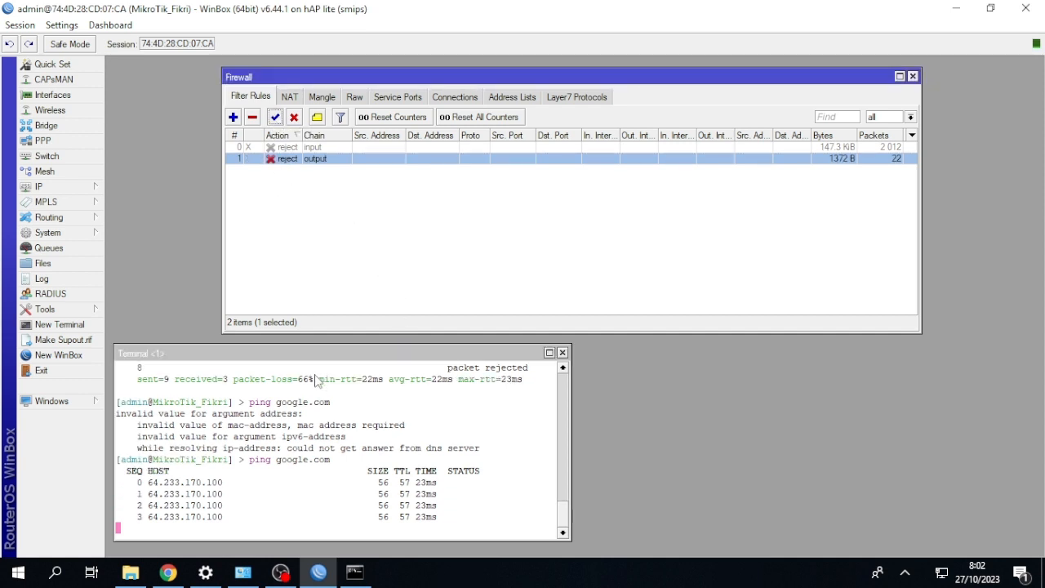
left_click(318, 381)
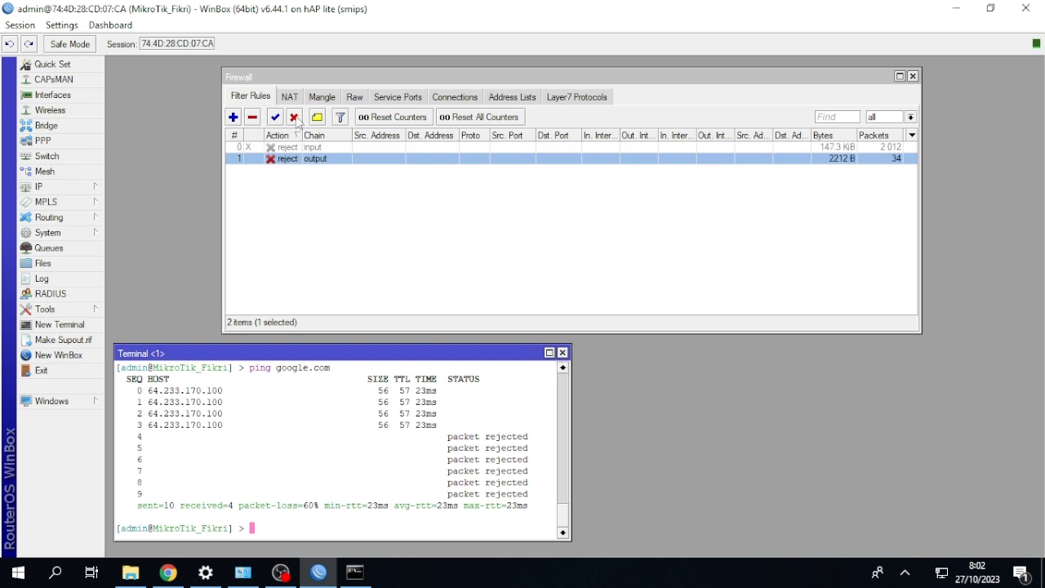
Disable the output reject rule and add a forward-chain filter rule with the drop action.
left_click(233, 116)
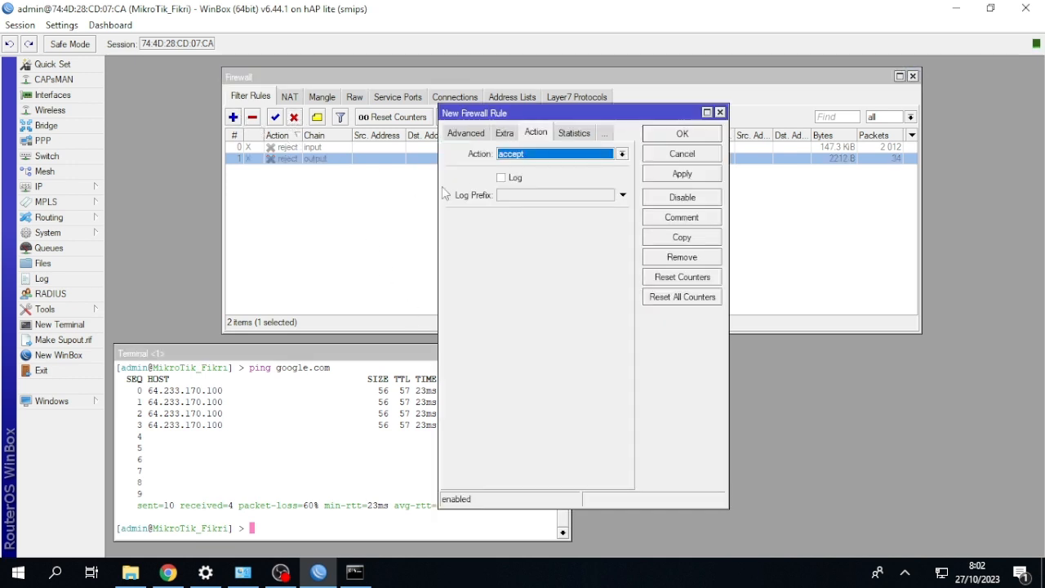
left_click(467, 133)
left_click(461, 133)
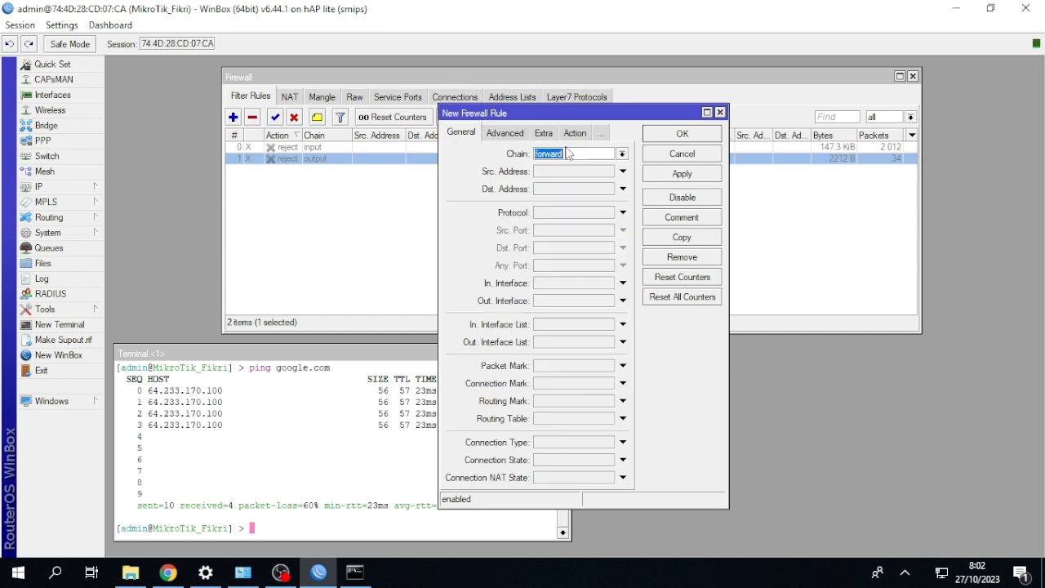
left_click(575, 133)
left_click(578, 155)
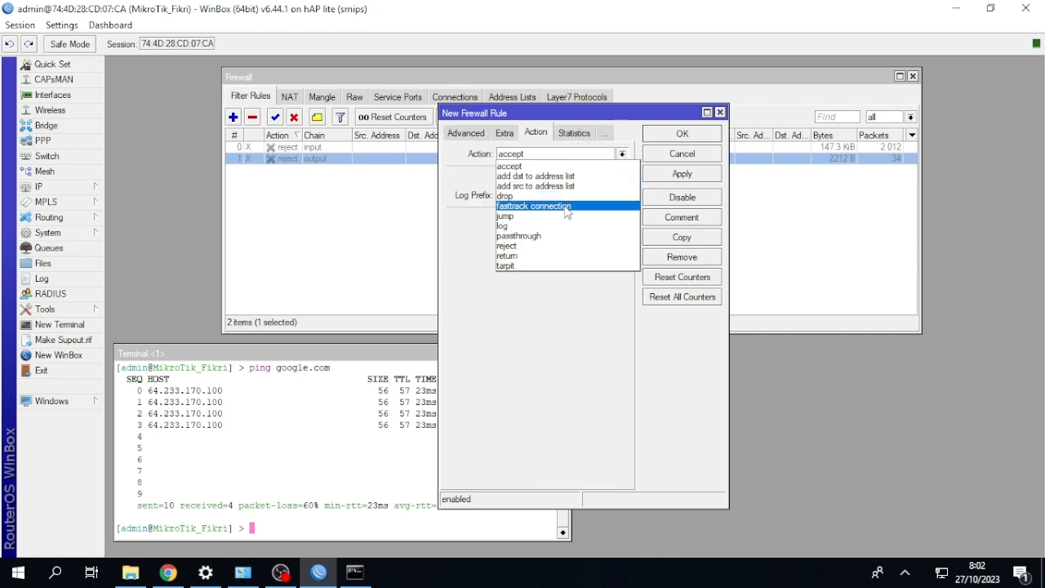
left_click(563, 196)
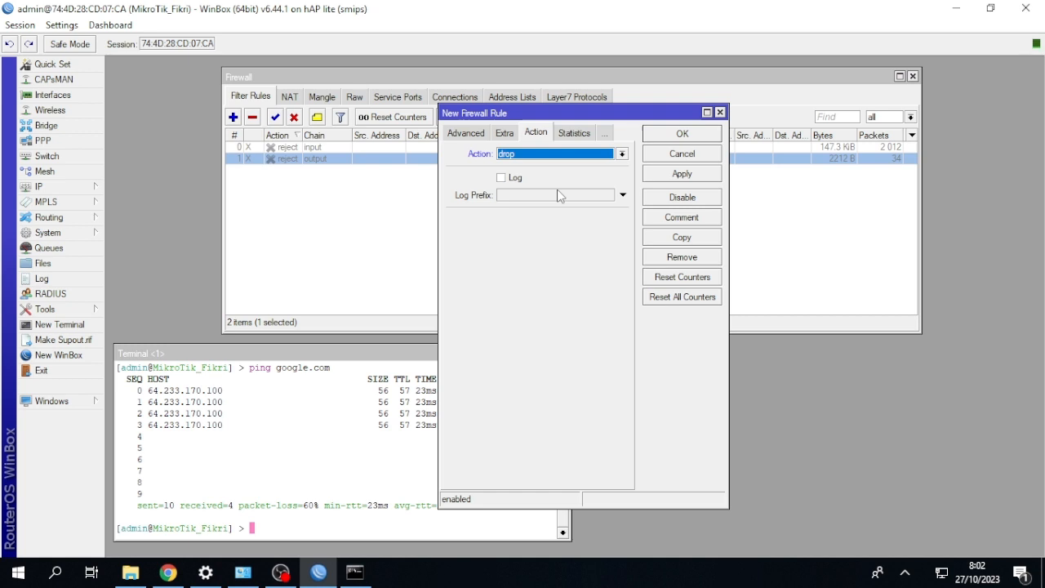
left_click(677, 135)
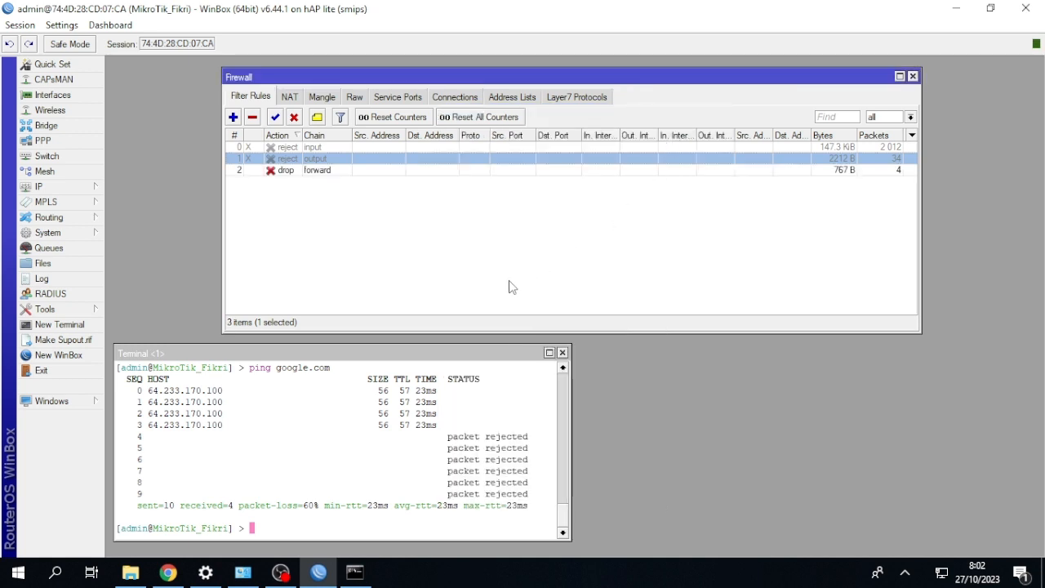
Ping google.com from the router terminal with the forward drop rule enabled, and stop the ping.
left_click(438, 353)
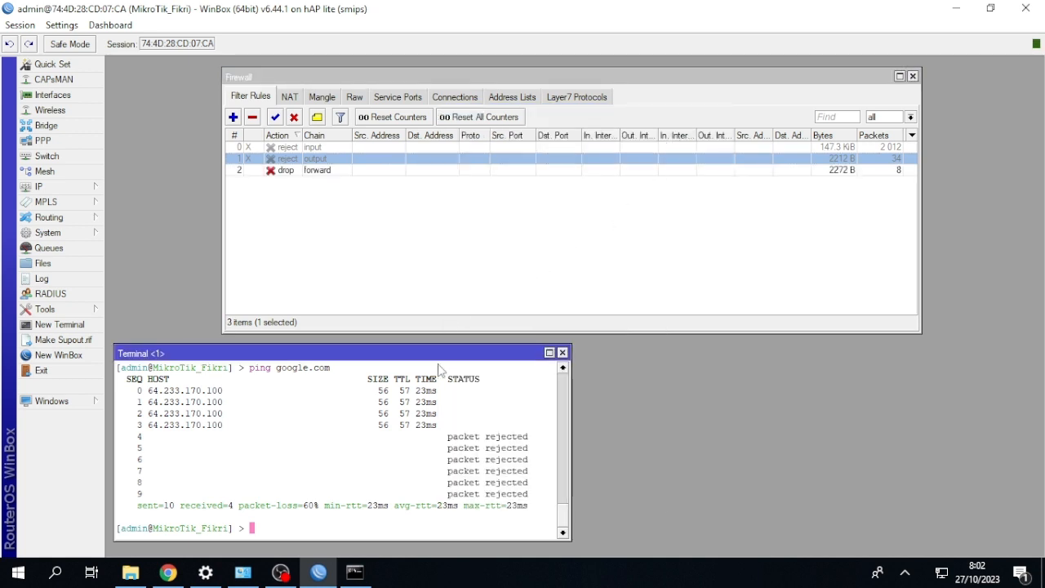
key("Up")
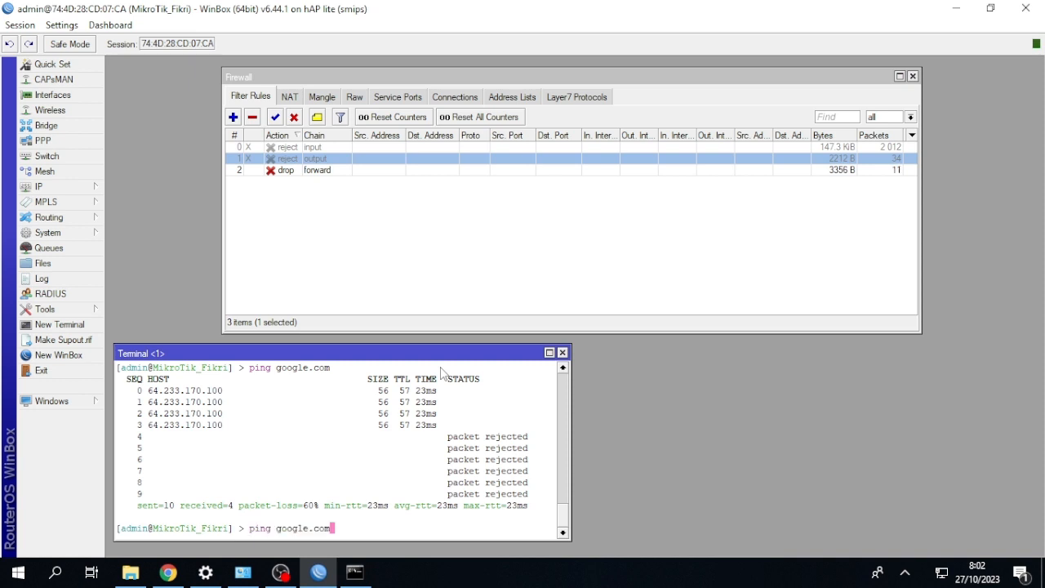
key("Return")
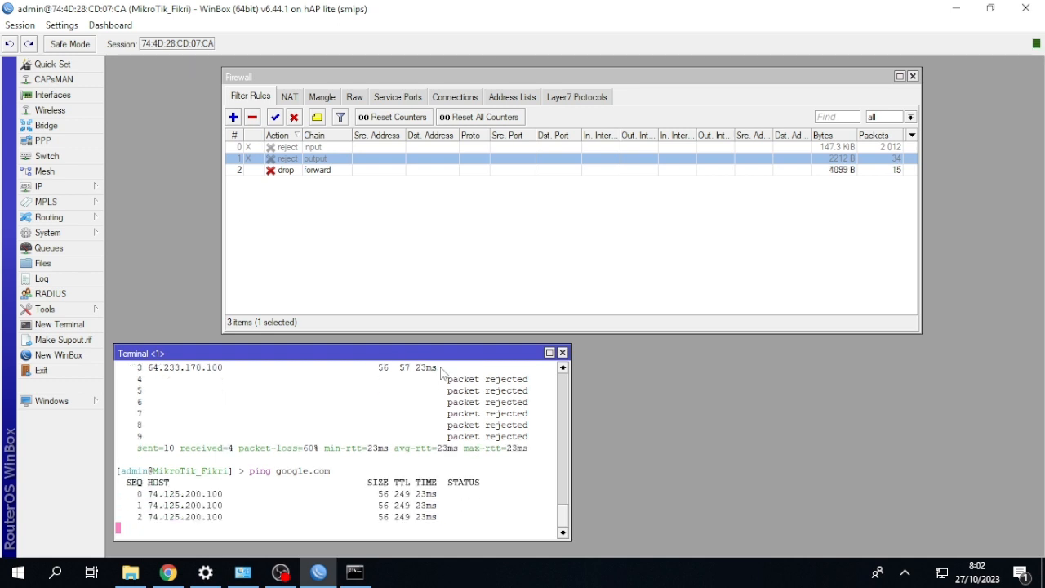
key("ctrl+c")
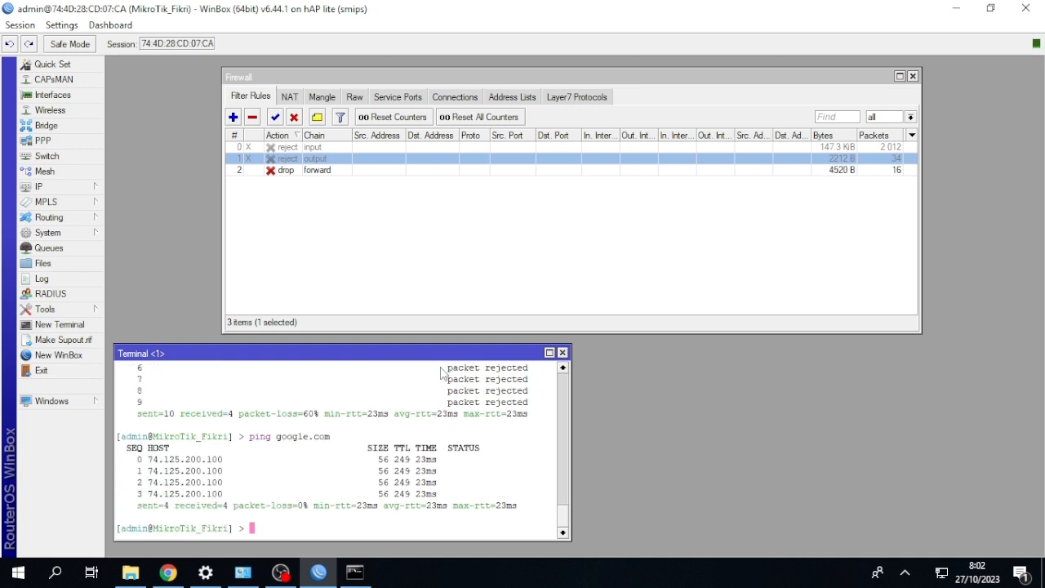
Ping google.com from the Windows command prompt to test the forward drop rule.
left_click(356, 571)
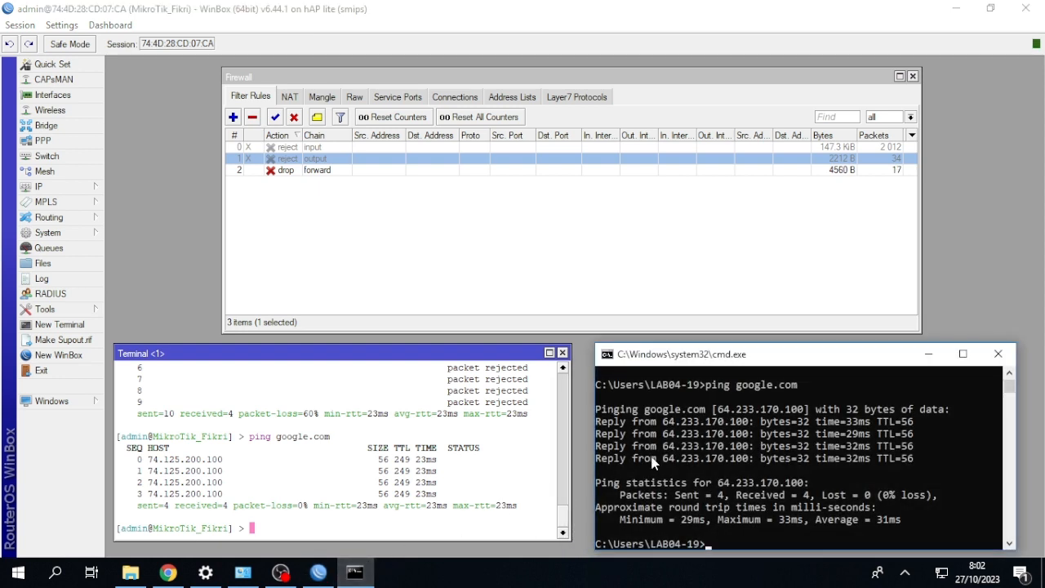
key("Up")
key("Return")
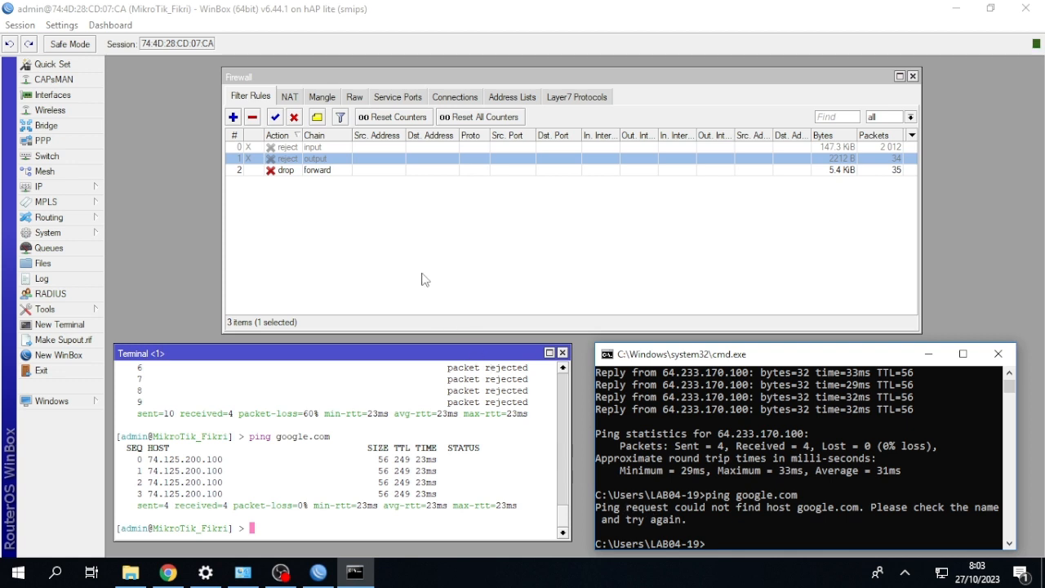
Disable the forward drop rule and rerun the google.com ping in the Windows command prompt.
left_click(307, 169)
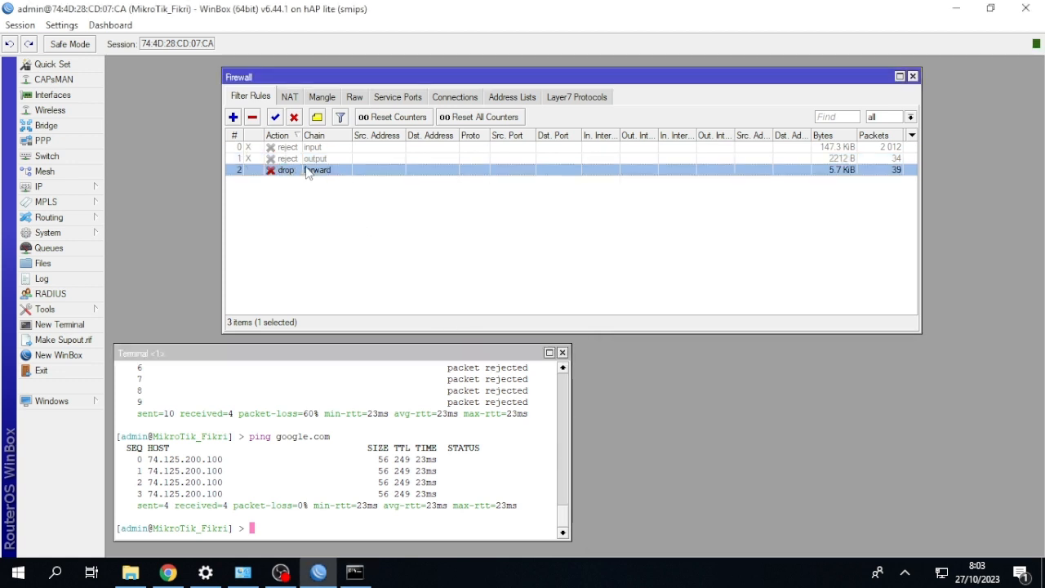
left_click(294, 119)
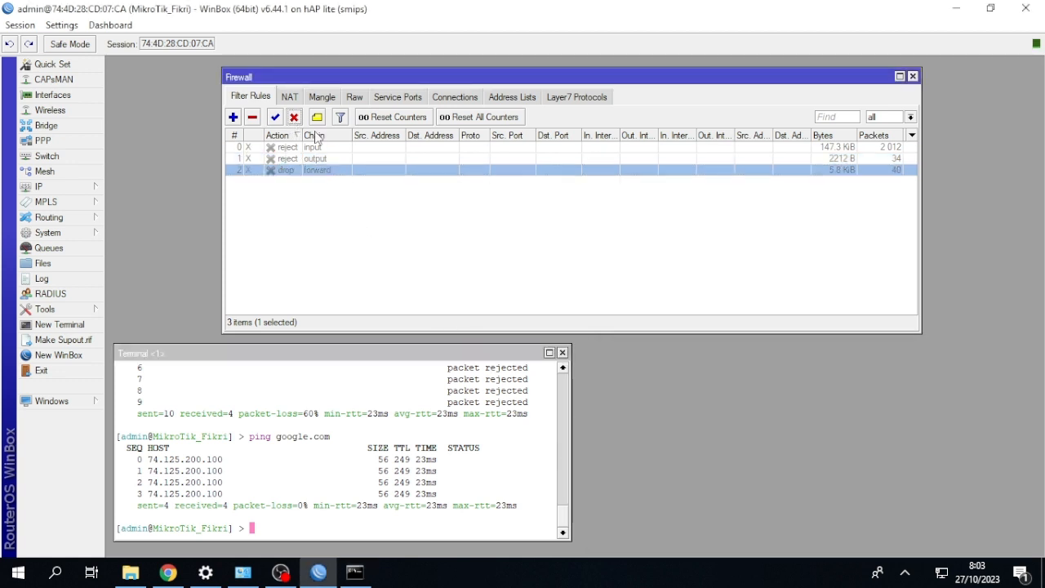
left_click(354, 571)
key("Up")
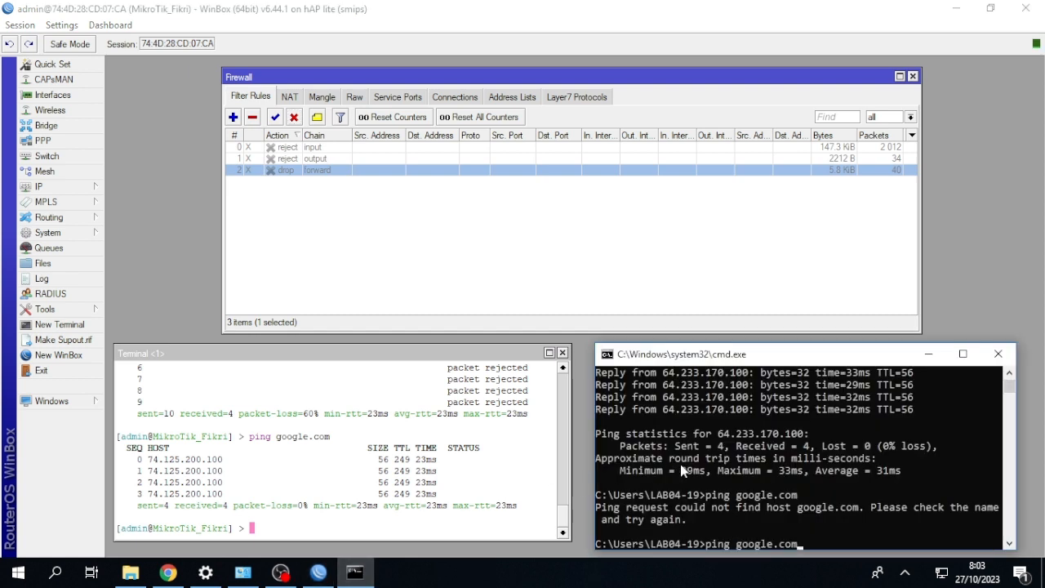
key("Return")
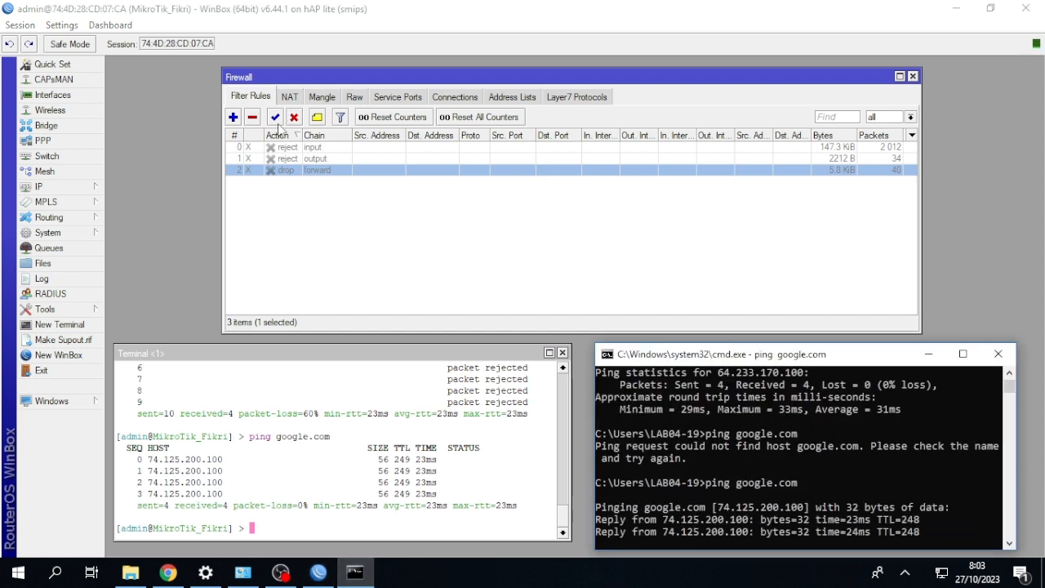
Enable the forward drop rule during the running ping, and ping google.com again from the Windows command prompt.
left_click(275, 117)
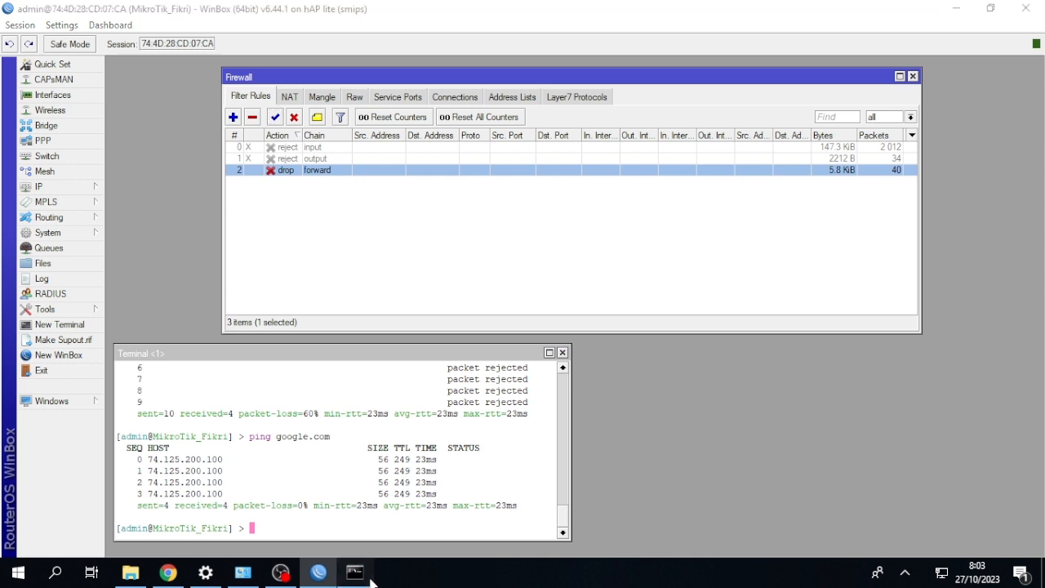
left_click(354, 571)
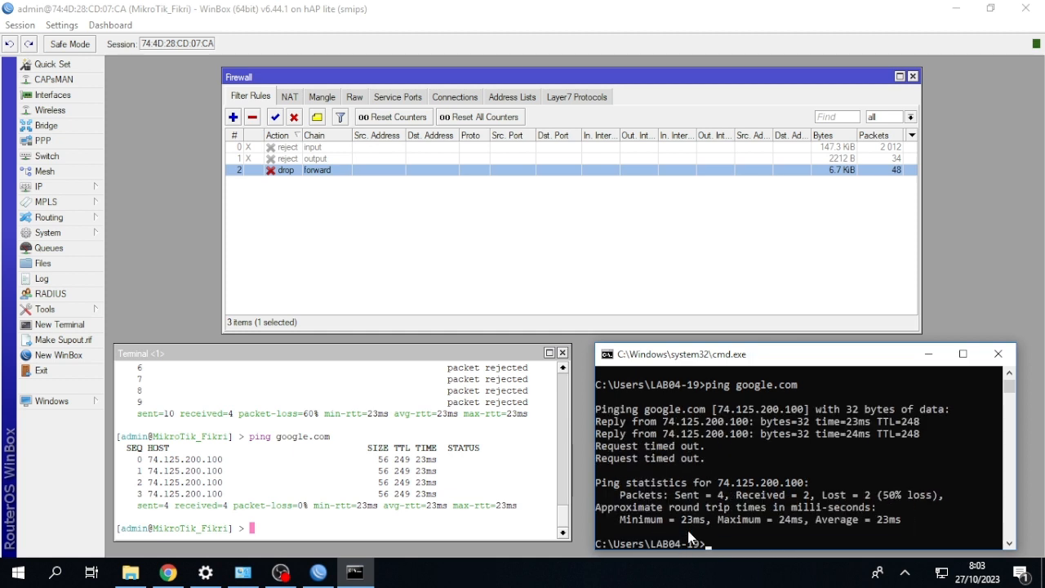
key("Up")
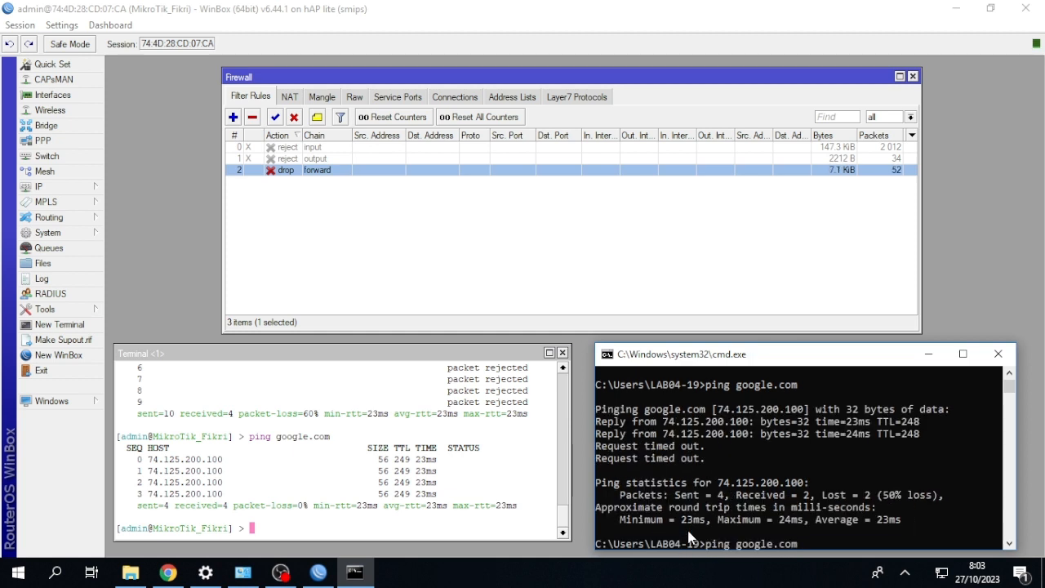
key("Return")
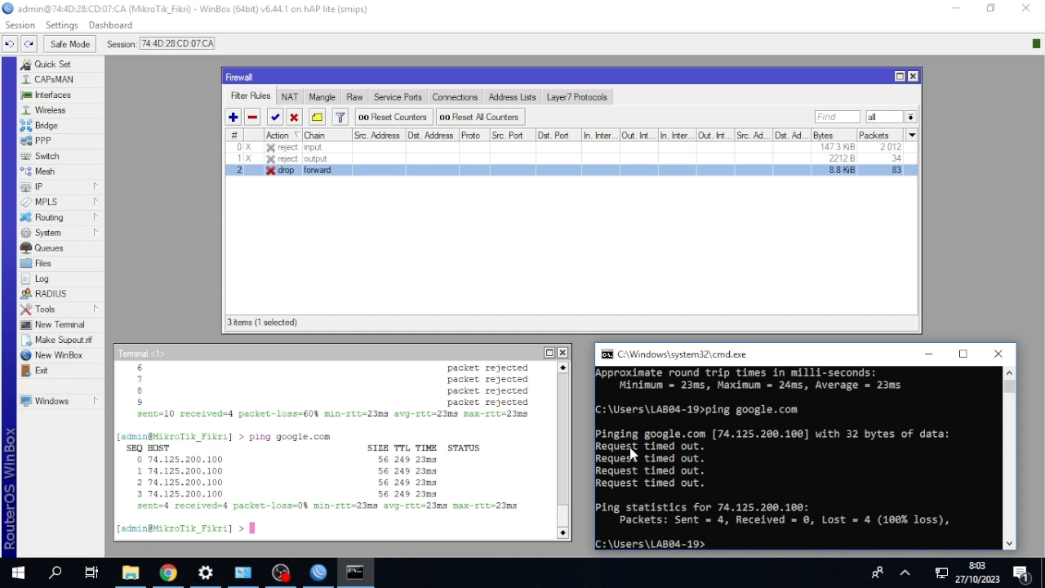
Change the forward filter rule's action to reject with icmp network unreachable and save it.
double_click(294, 170)
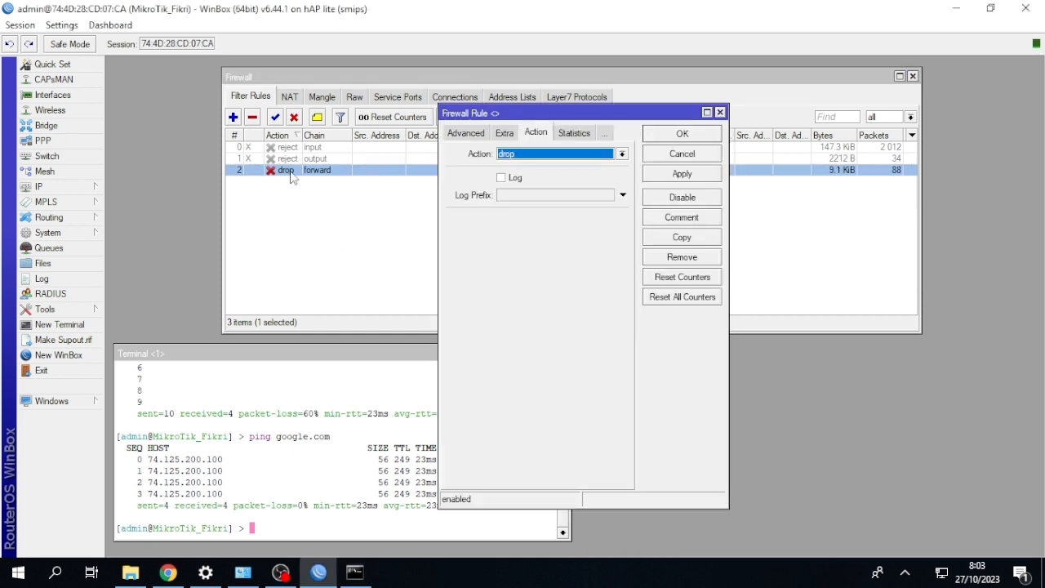
left_click(567, 155)
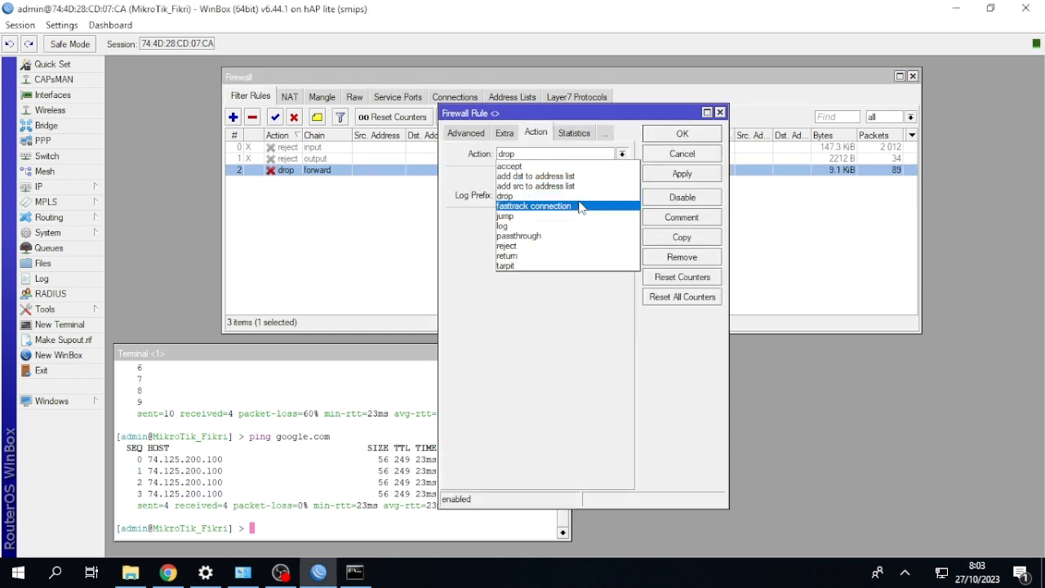
left_click(564, 246)
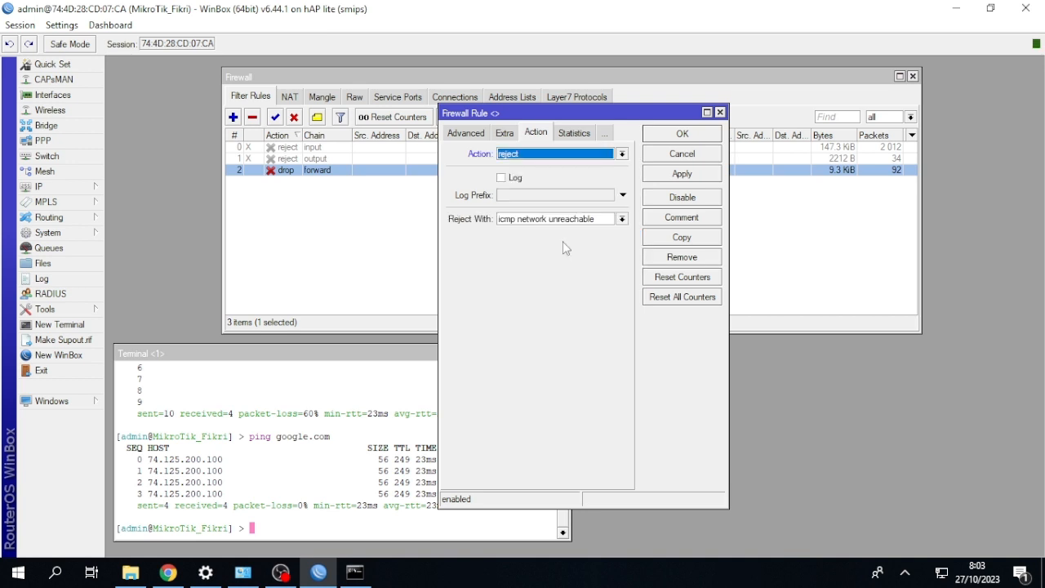
left_click(666, 135)
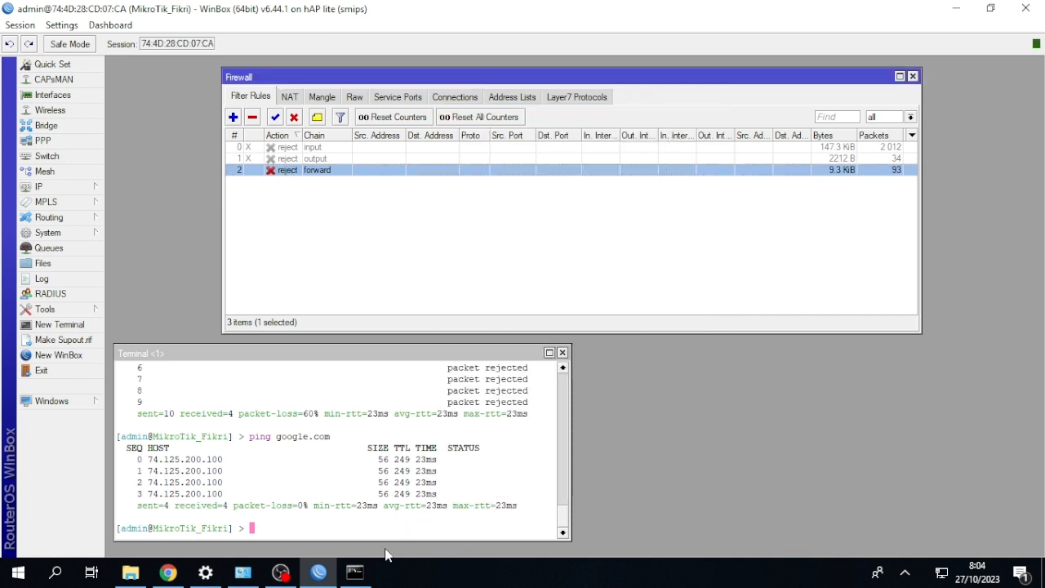
Ping google.com from the Windows command prompt to test the forward reject rule.
left_click(361, 570)
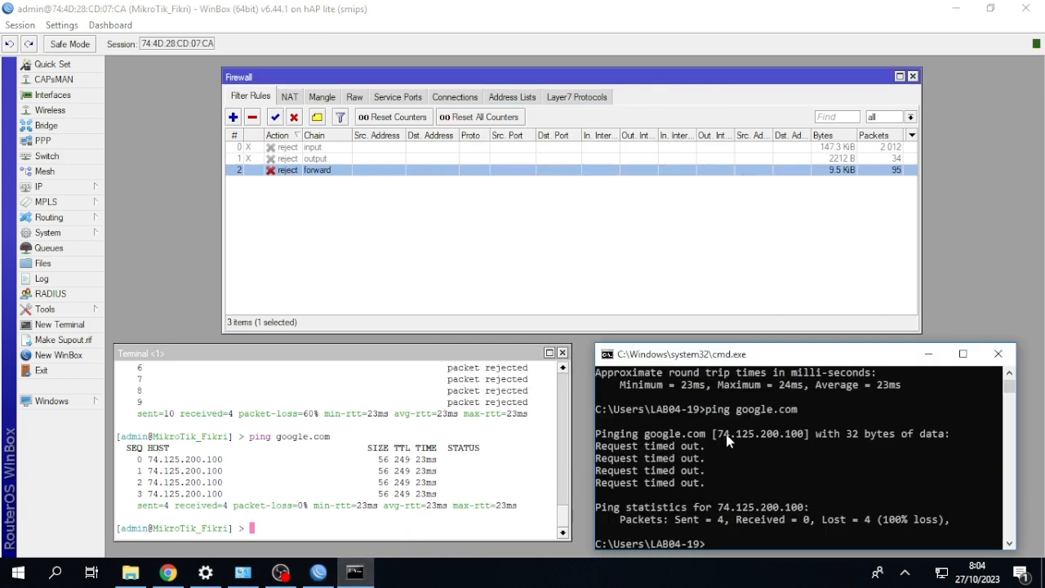
key("Up")
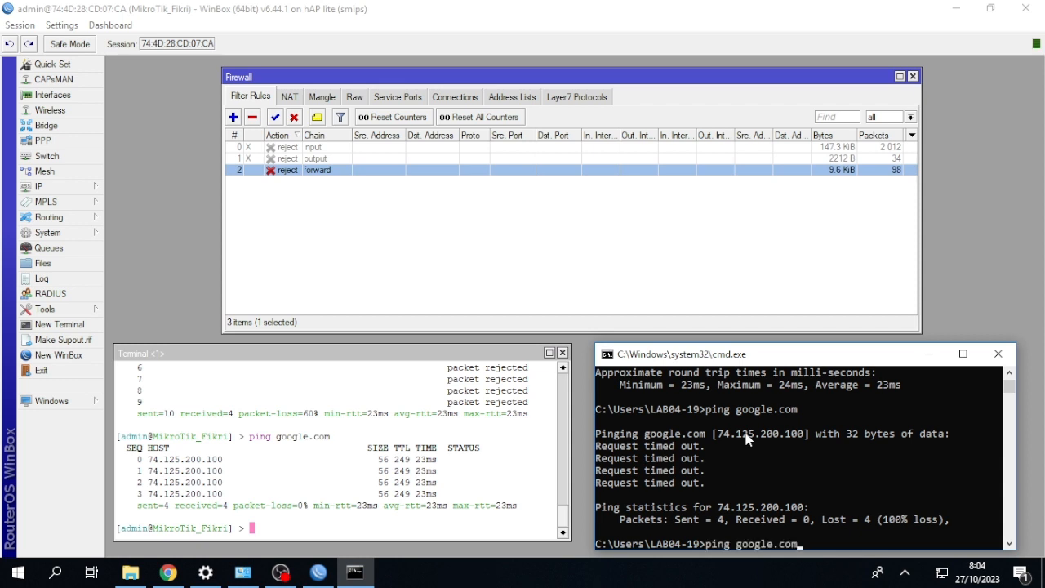
key("Return")
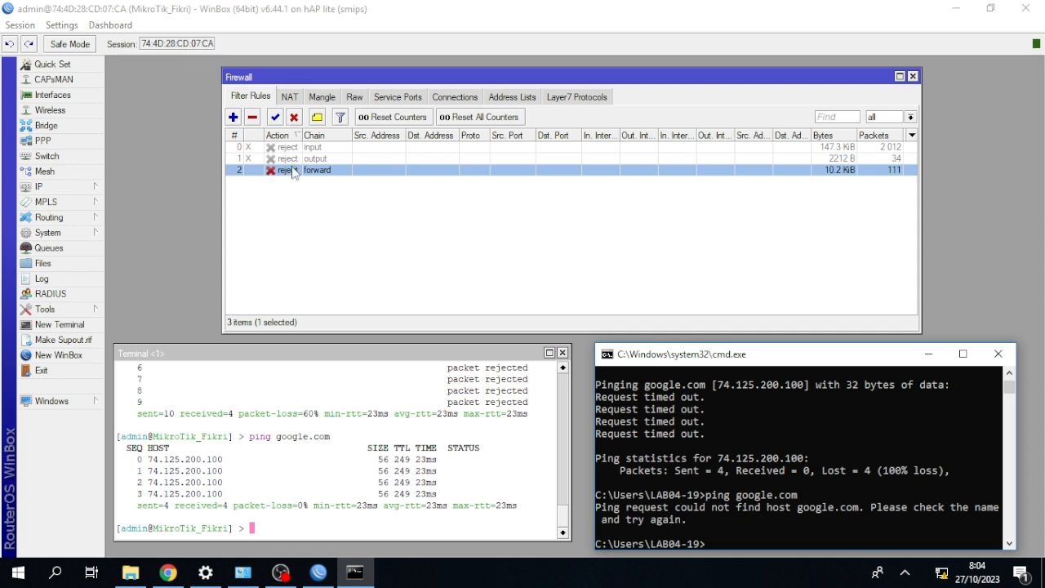
Disable the forward reject rule and rerun the google.com ping in the Windows command prompt.
left_click(295, 118)
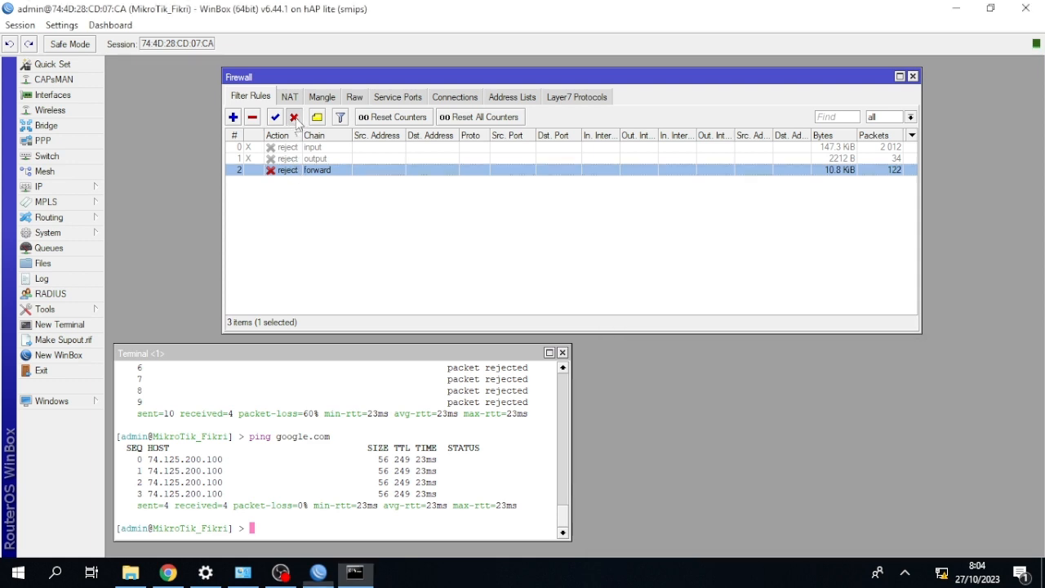
left_click(354, 572)
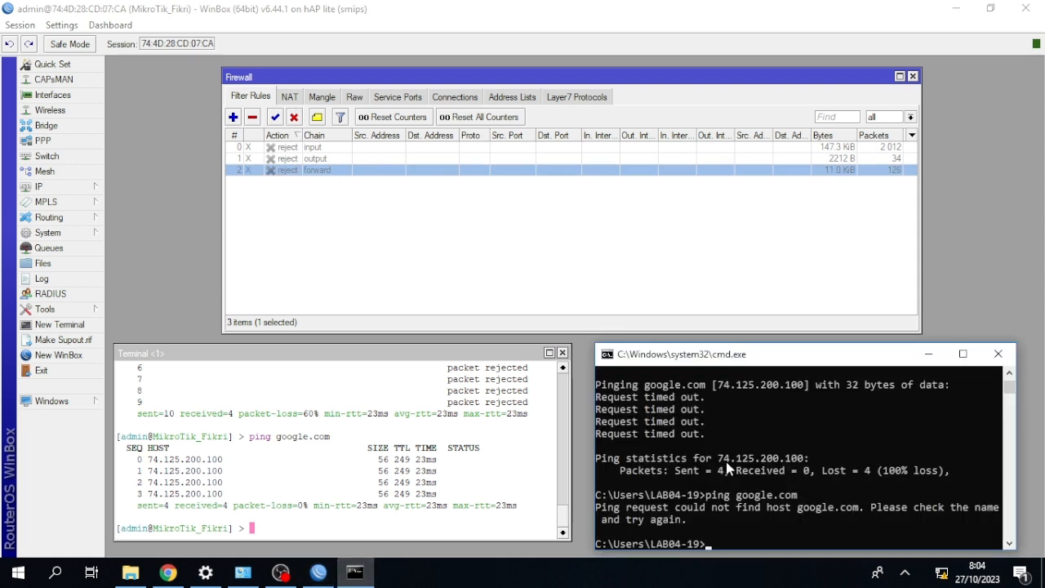
key("Up")
key("Return")
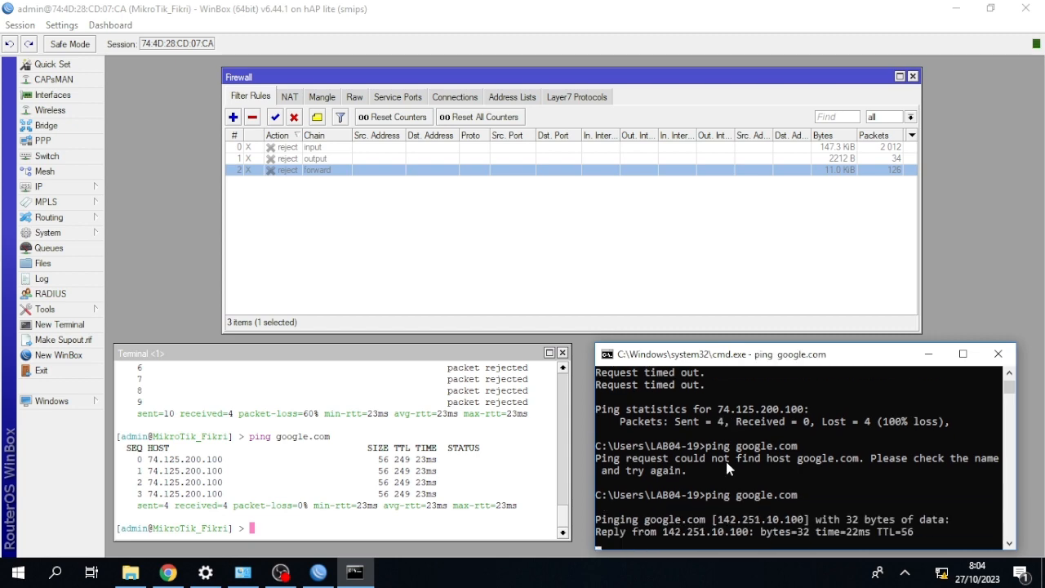
Enable the forward reject rule during the running ping, and ping google.com again from the Windows command prompt.
left_click(276, 119)
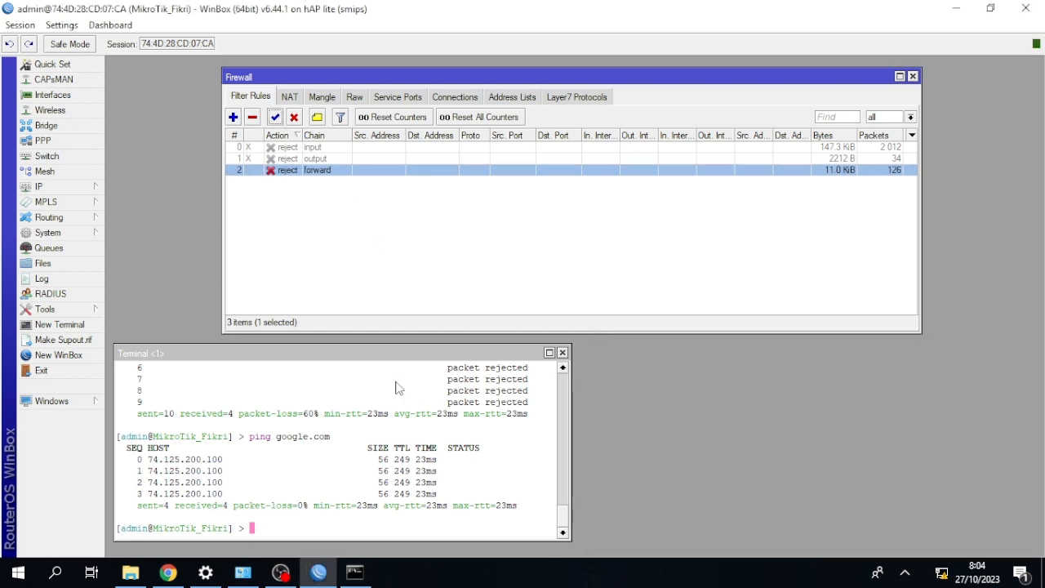
left_click(361, 565)
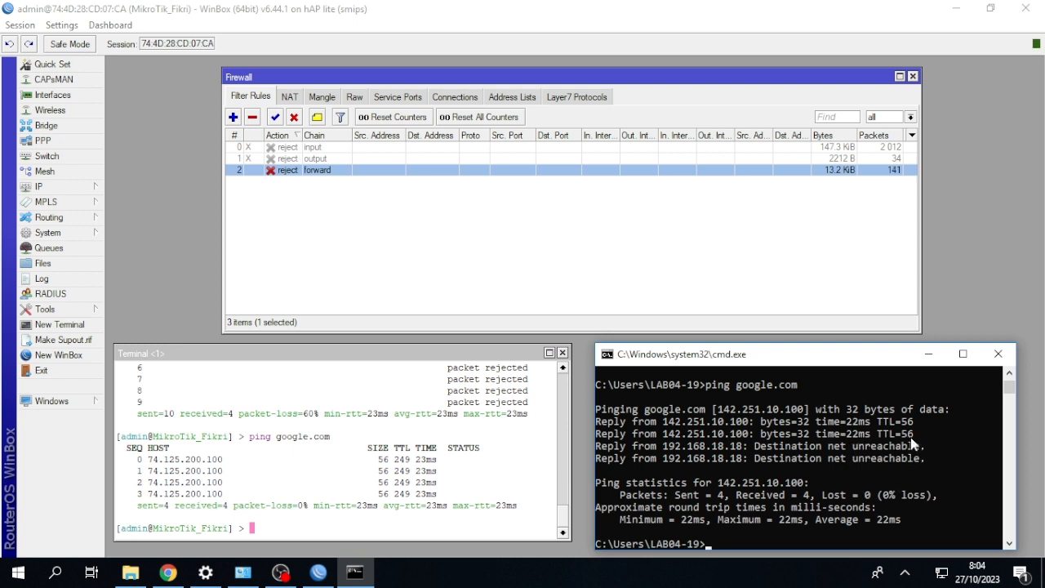
key("Up")
key("Return")
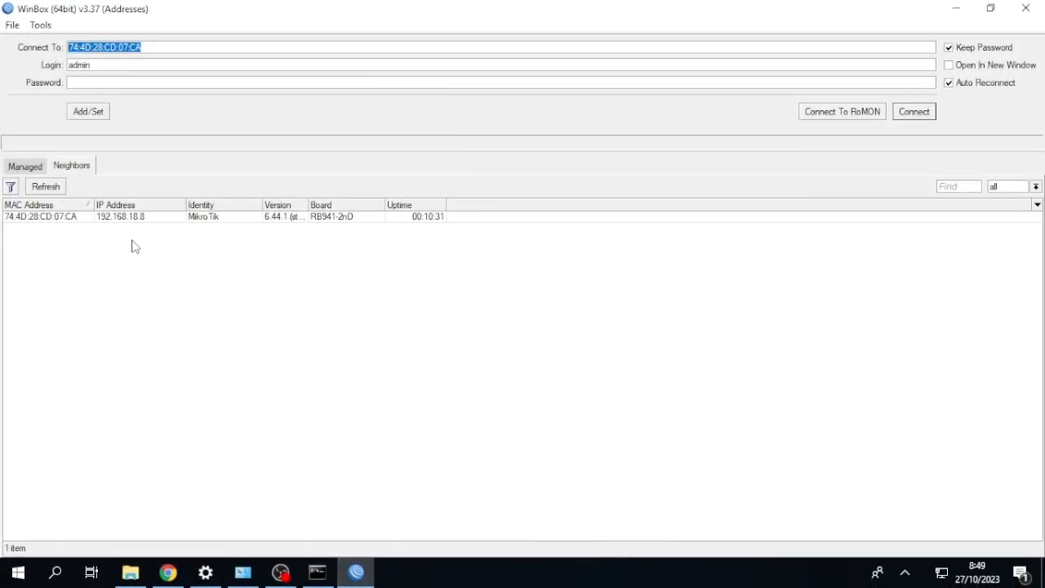
Connect to the neighboring MikroTik router and reset its configuration with the No Default Configuration option, confirming the reboot.
left_click(45, 218)
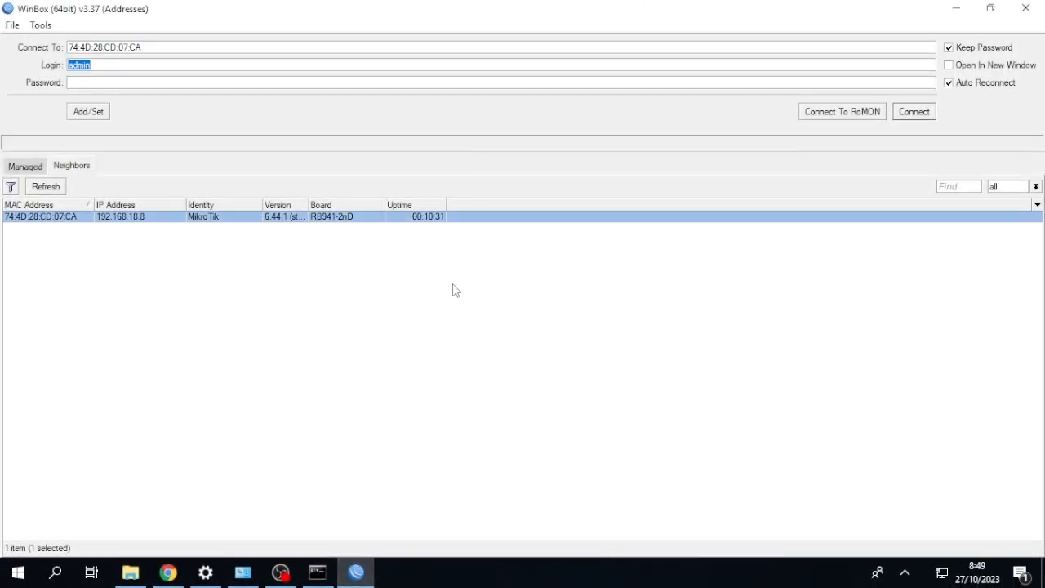
left_click(920, 113)
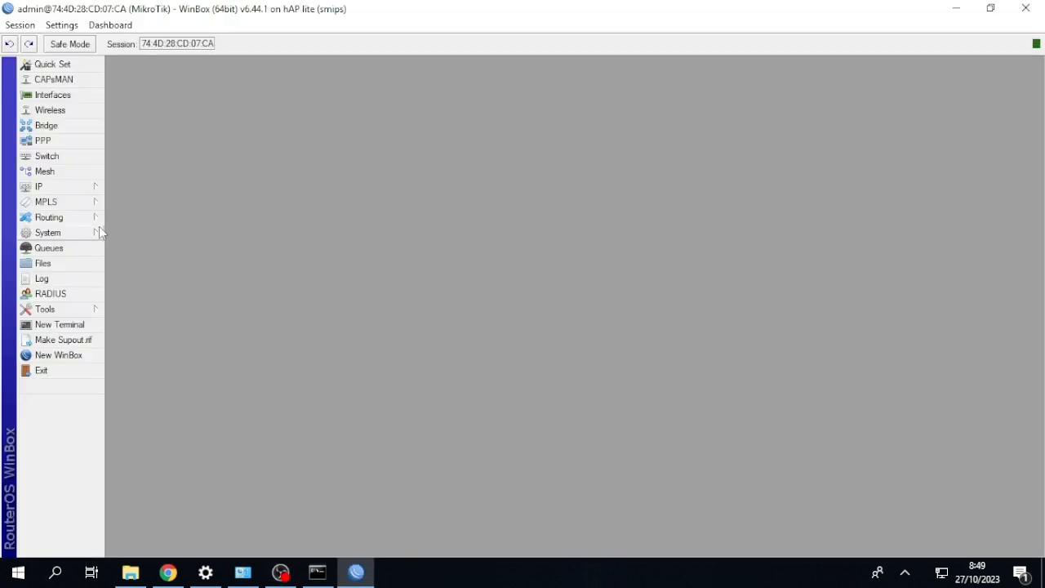
left_click(55, 234)
left_click(82, 235)
mouse_move(86, 236)
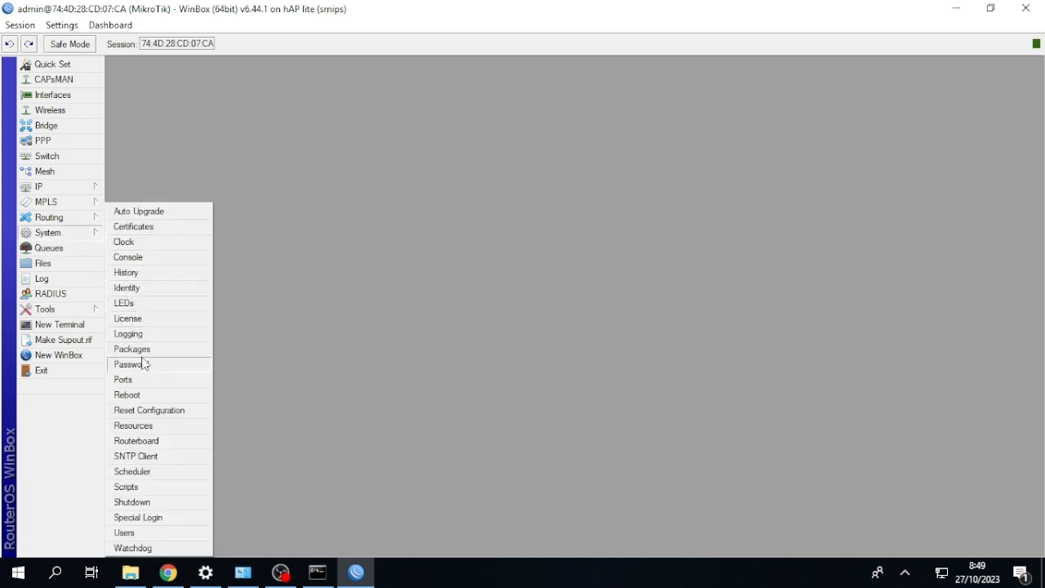
left_click(147, 410)
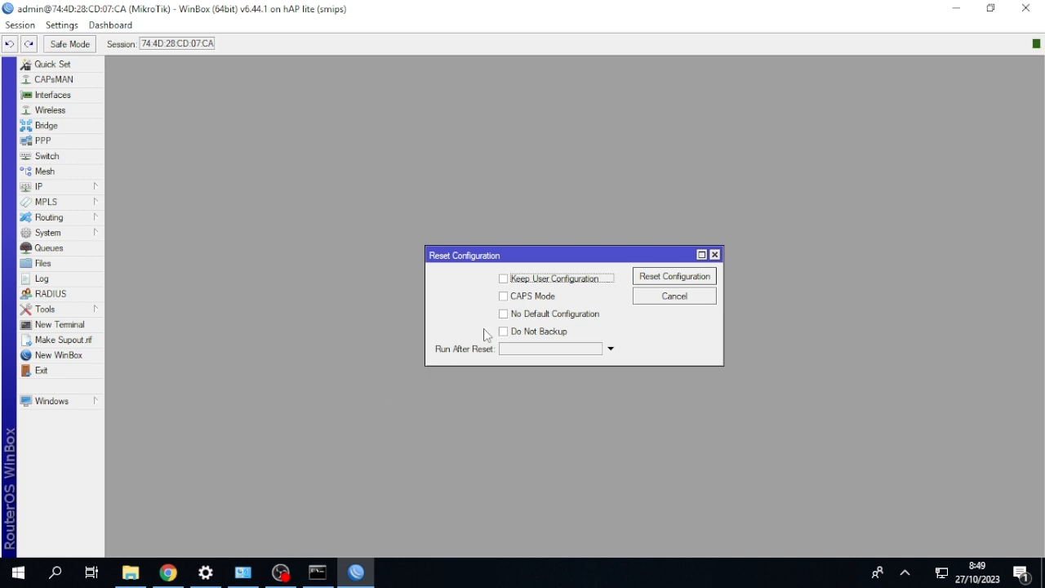
left_click(503, 314)
left_click(641, 277)
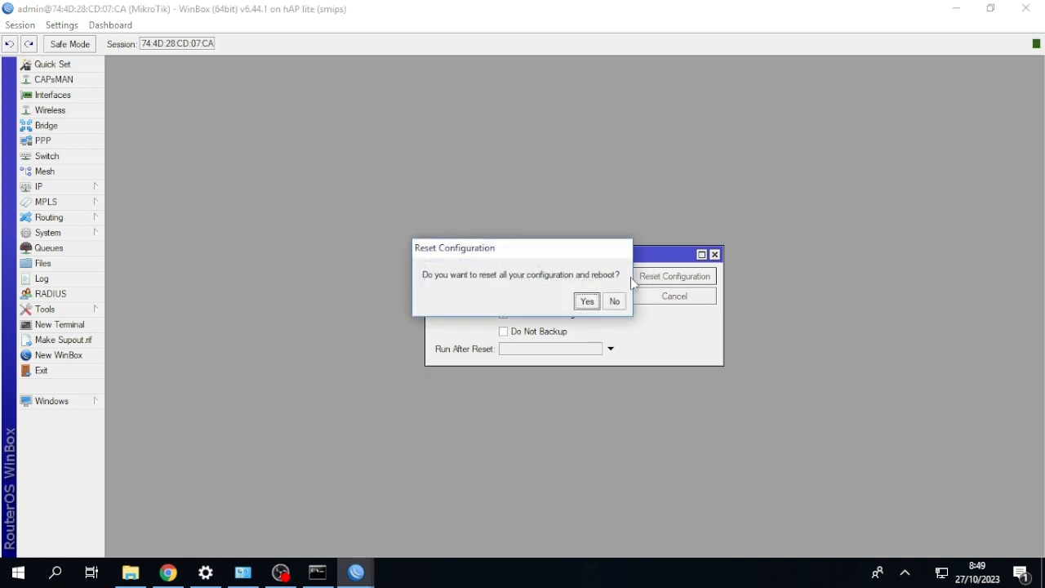
left_click(587, 301)
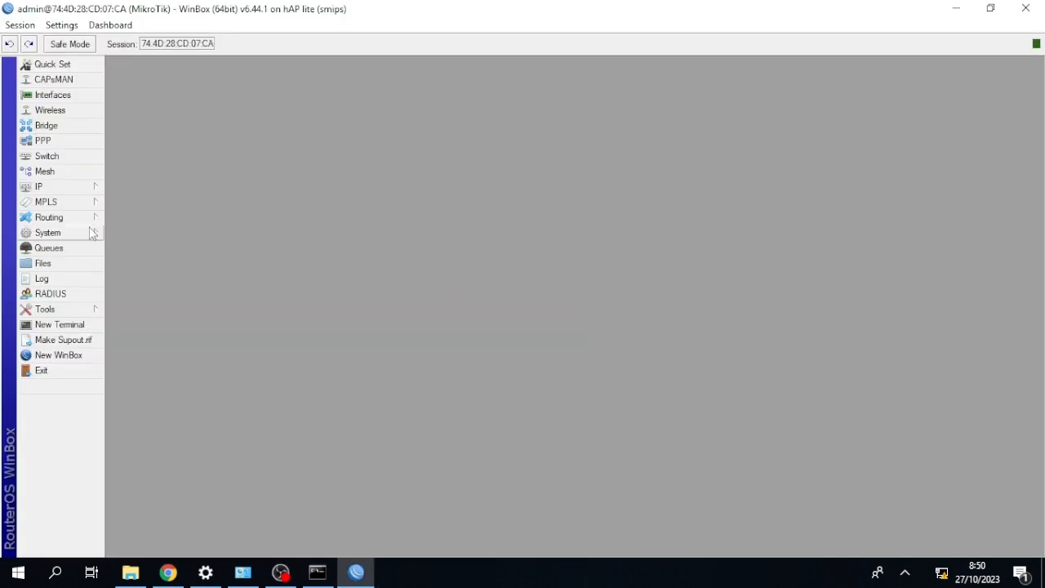
Extend the router's identity MikroTik with an underscore and the owner's first name.
left_click(68, 232)
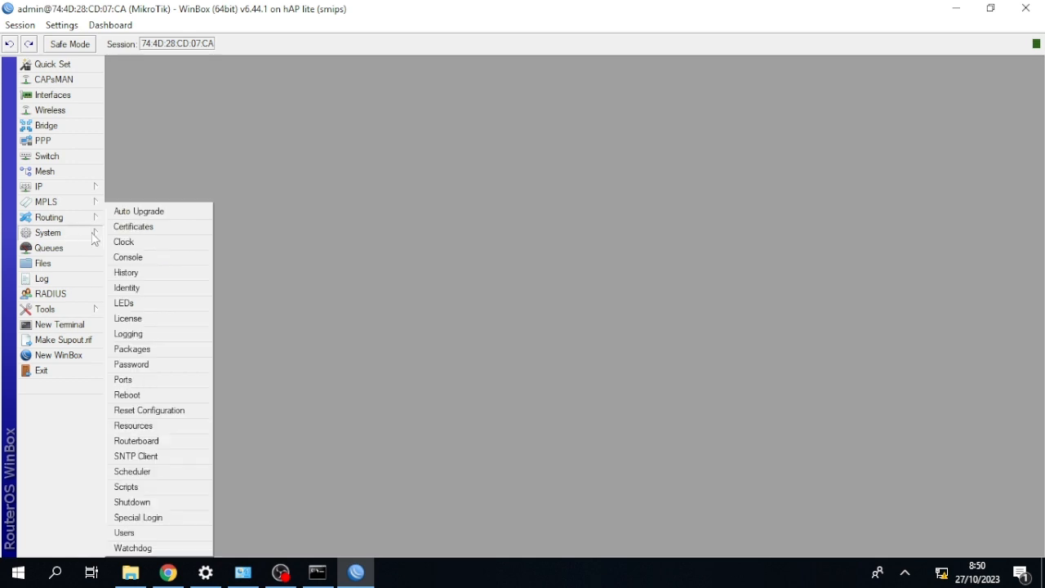
left_click(128, 287)
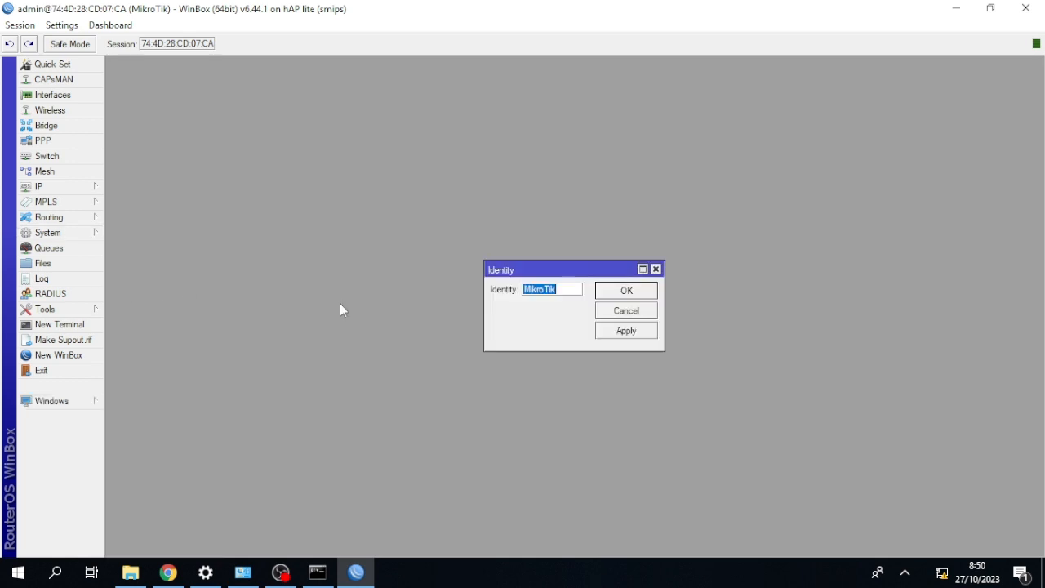
left_click(569, 292)
type("_Fikri")
left_click(611, 292)
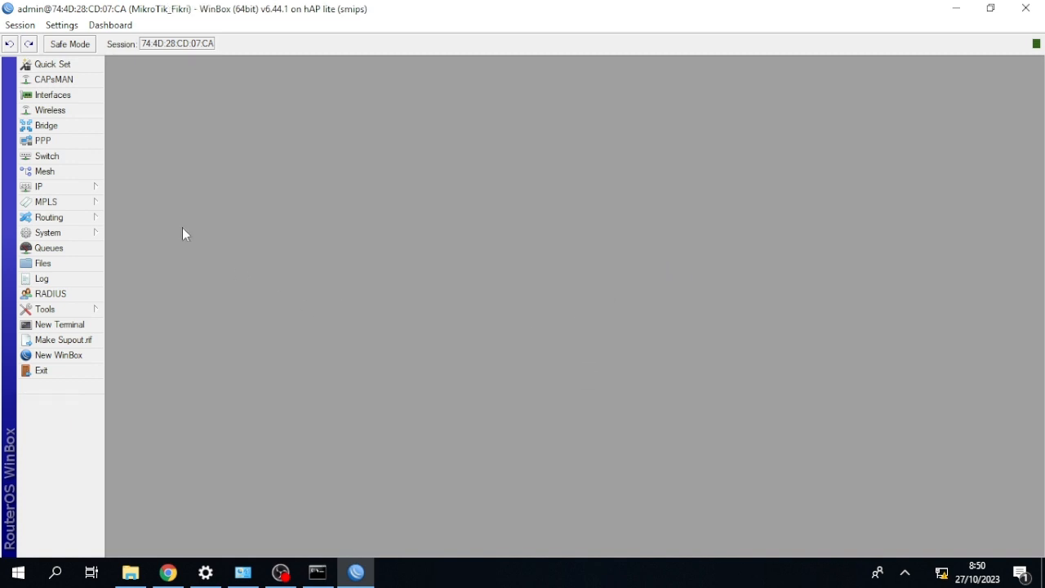
Add a DHCP client on ether1, keeping peer DNS, peer NTP and the default route enabled.
left_click(92, 187)
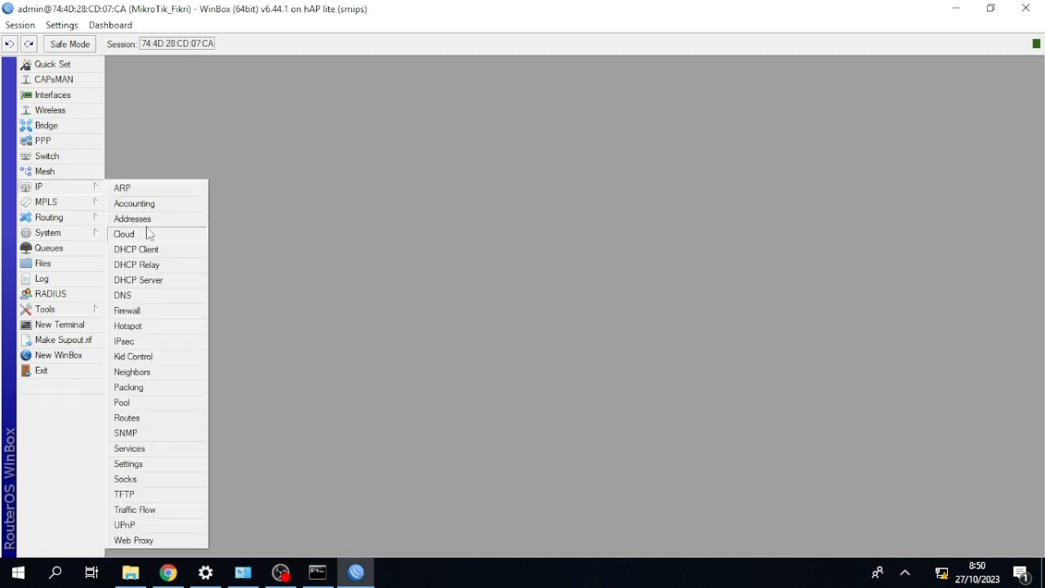
left_click(151, 249)
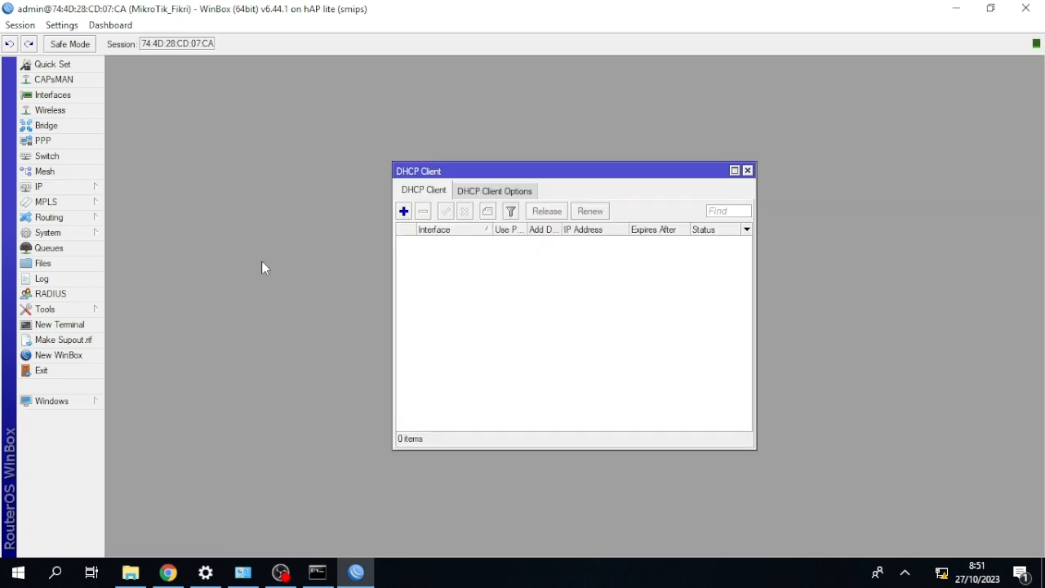
left_click(404, 213)
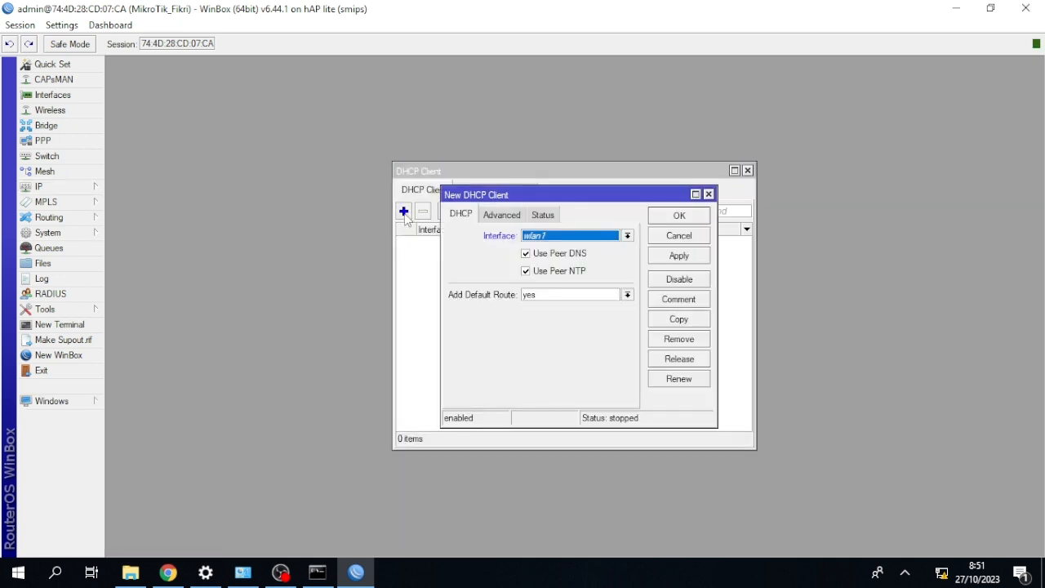
left_click(554, 239)
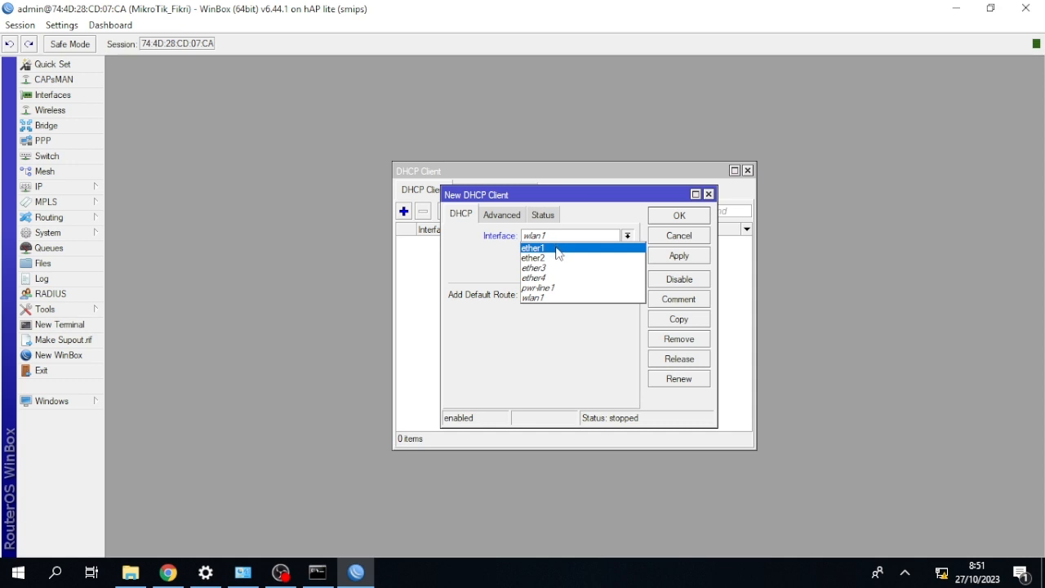
left_click(555, 245)
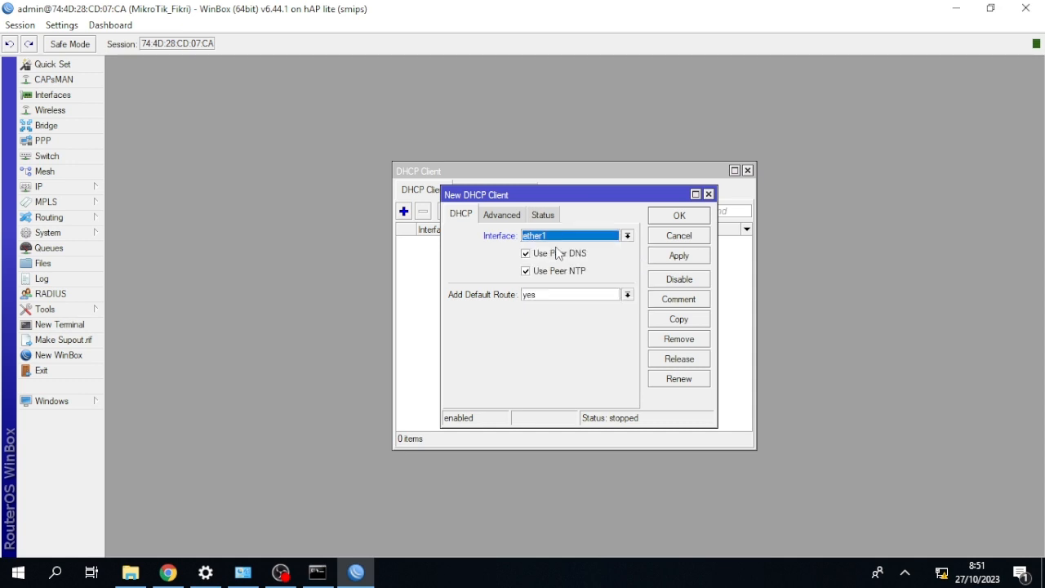
left_click(664, 219)
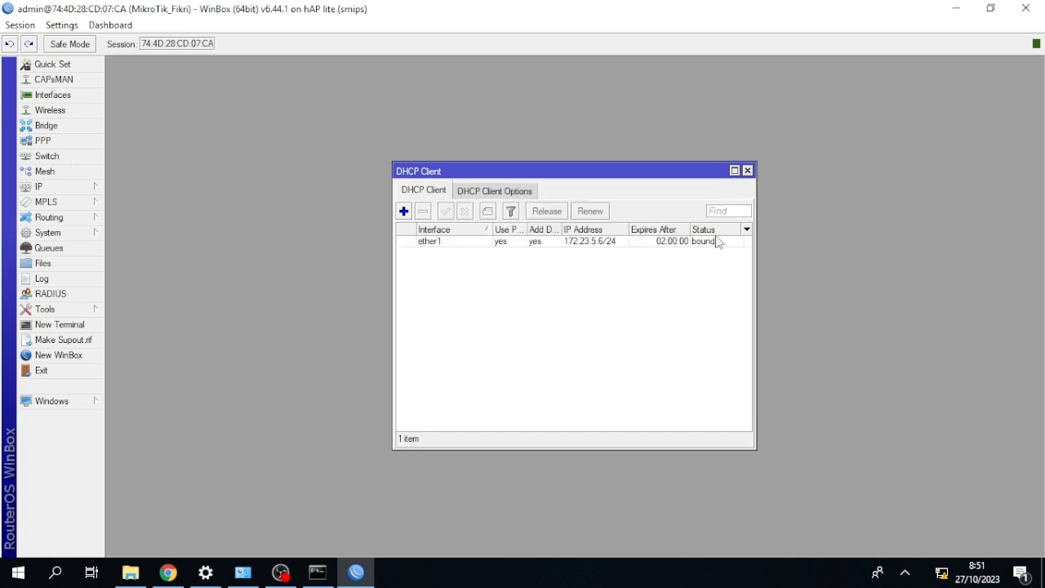
left_click(747, 170)
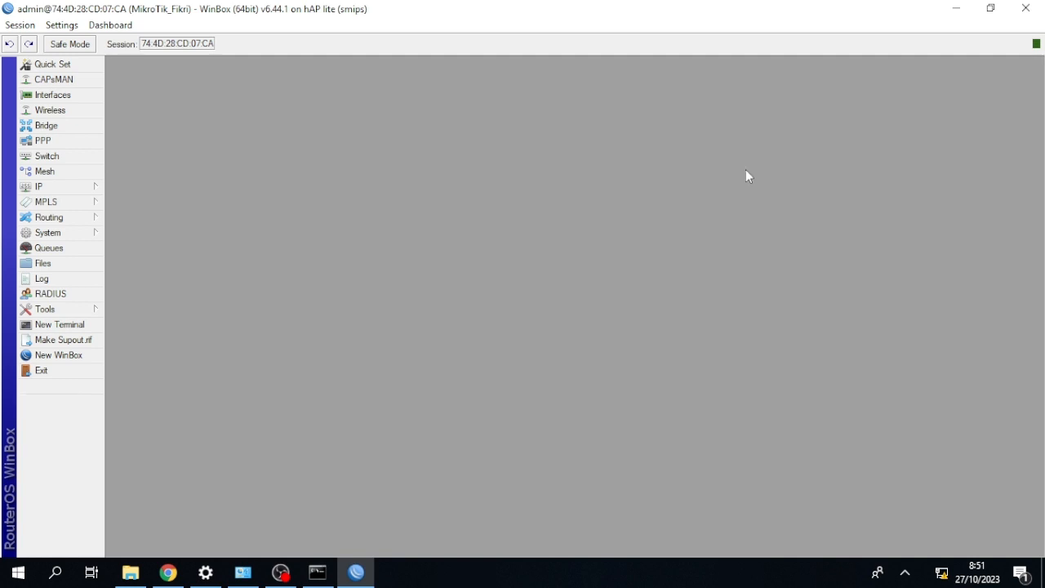
Add the IP address 192.168.18.8/24 to interface ether2.
left_click(98, 186)
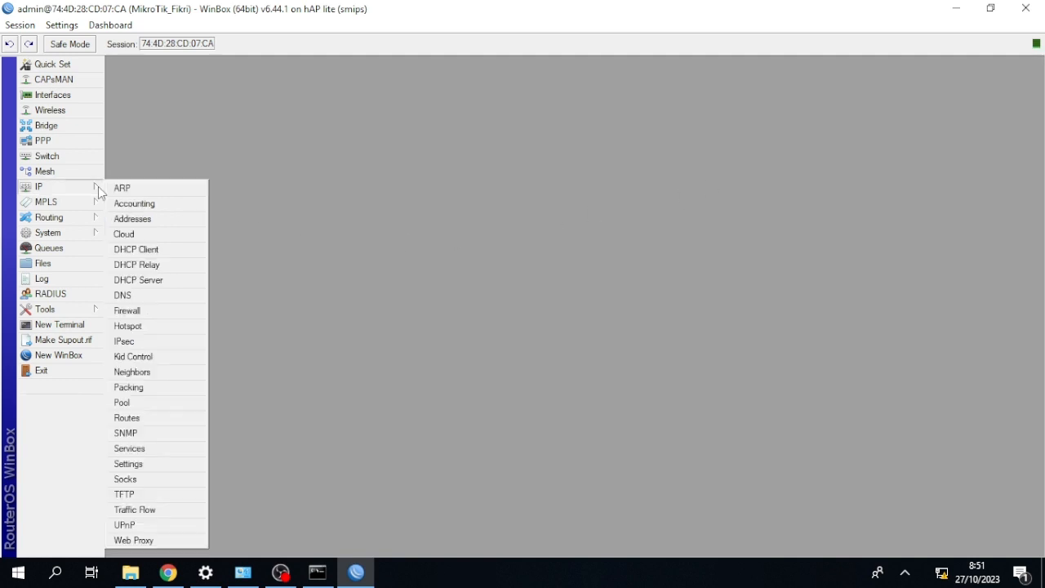
left_click(147, 219)
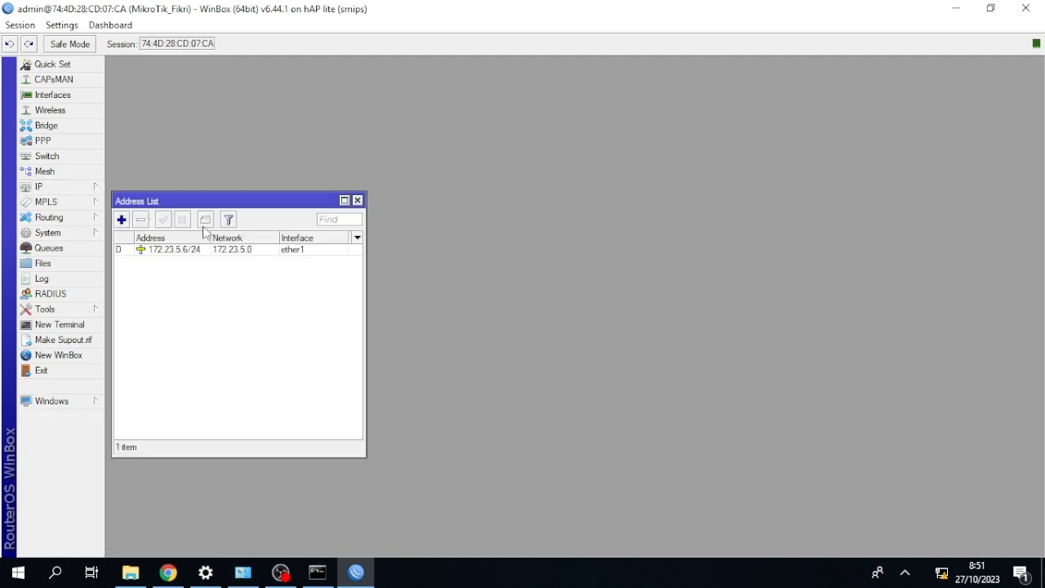
left_click(120, 219)
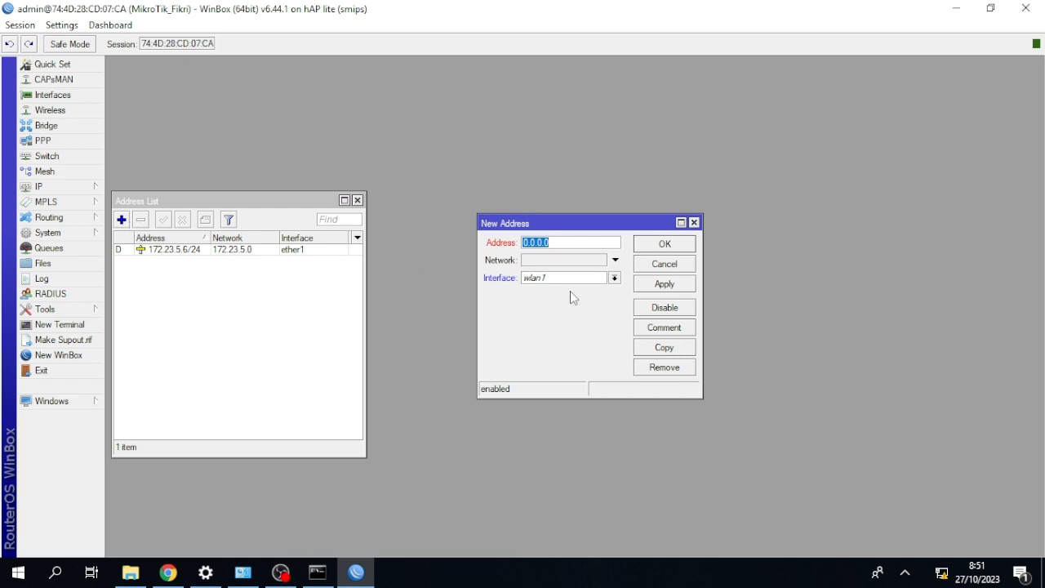
key("BackSpace")
type("192.168.18.8/24")
left_click(614, 278)
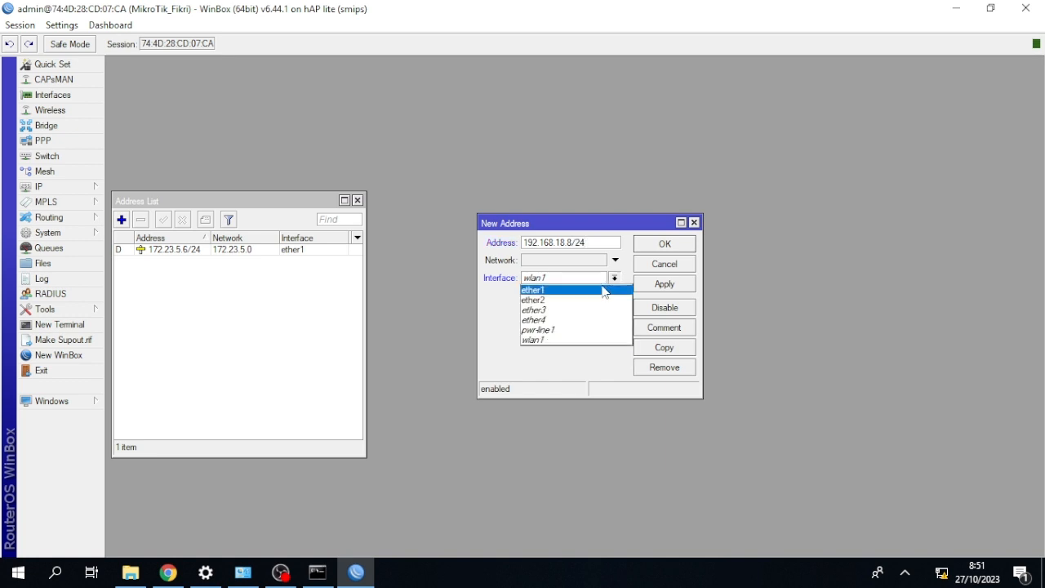
left_click(594, 300)
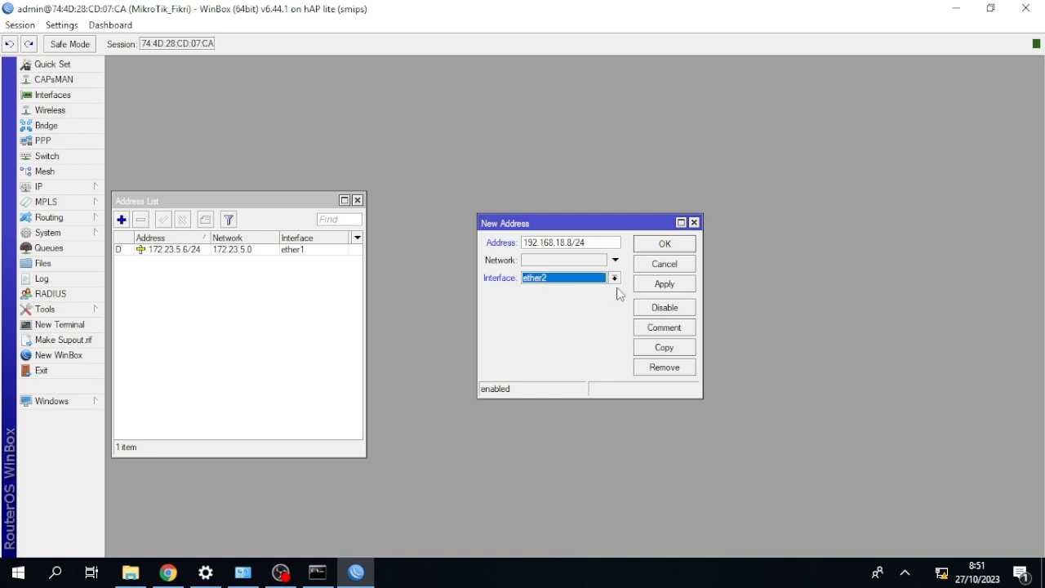
left_click(653, 285)
left_click(659, 245)
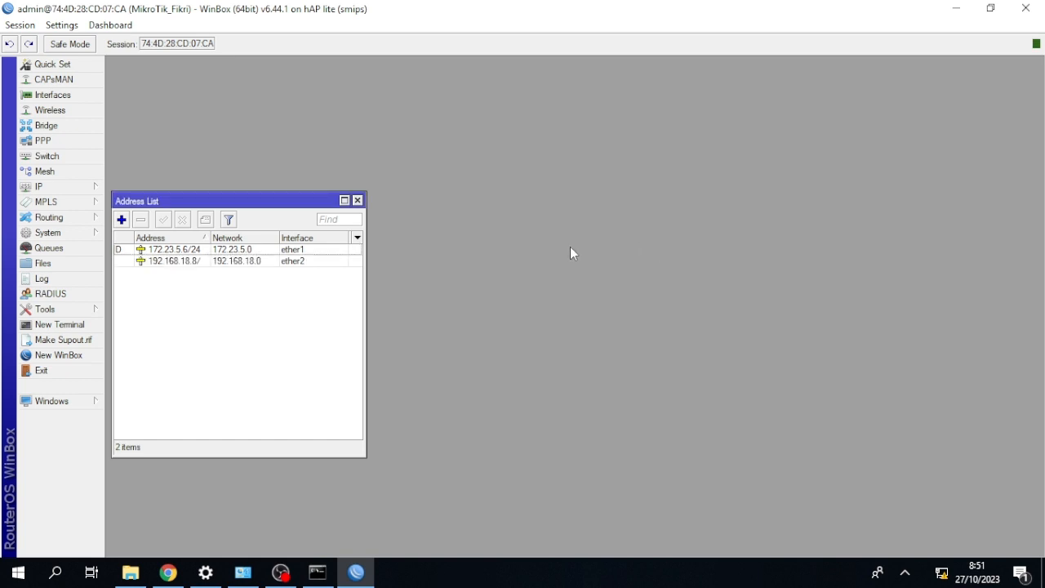
left_click(357, 200)
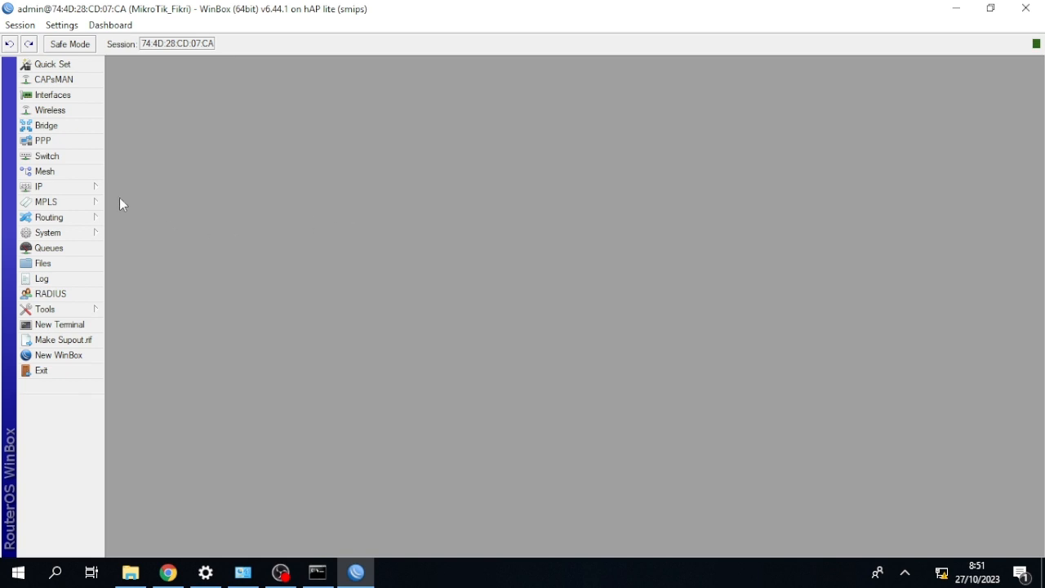
Set up a DHCP server on ether2 for network 192.168.18.0/24 with DNS server 172.23.5.254, accepting the other proposed settings.
left_click(90, 188)
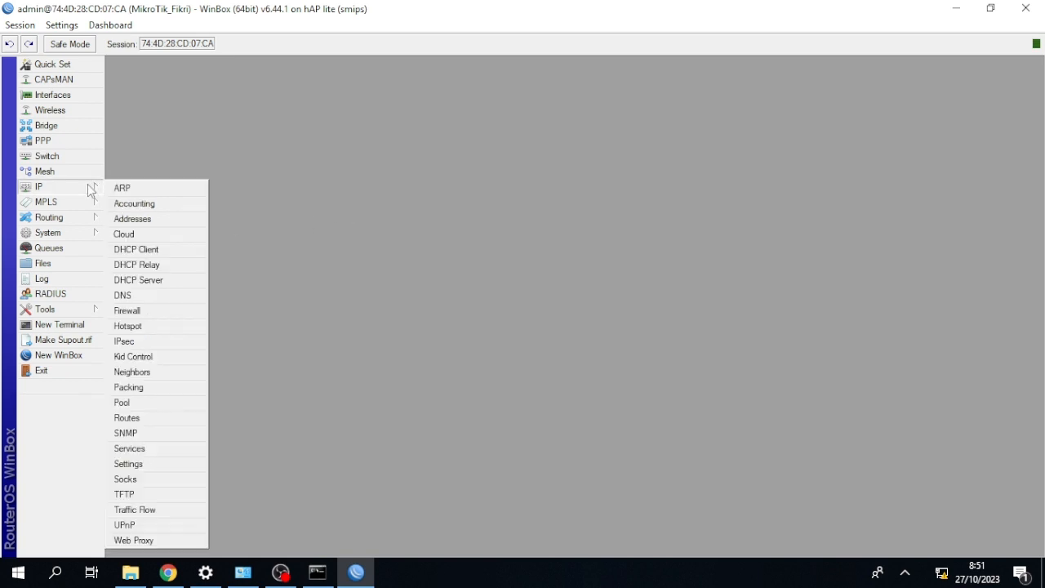
left_click(155, 279)
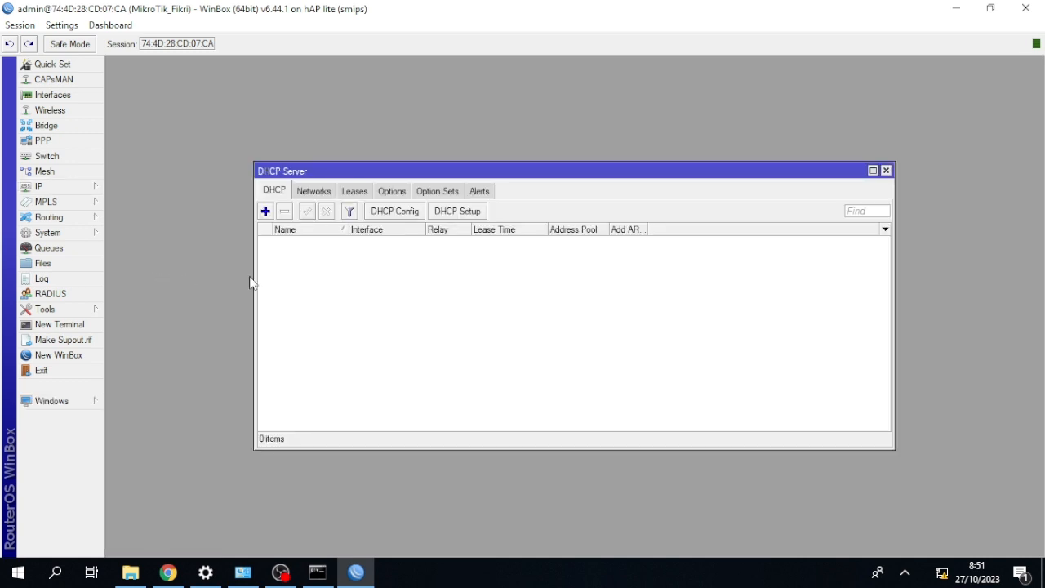
left_click(456, 214)
left_click(600, 304)
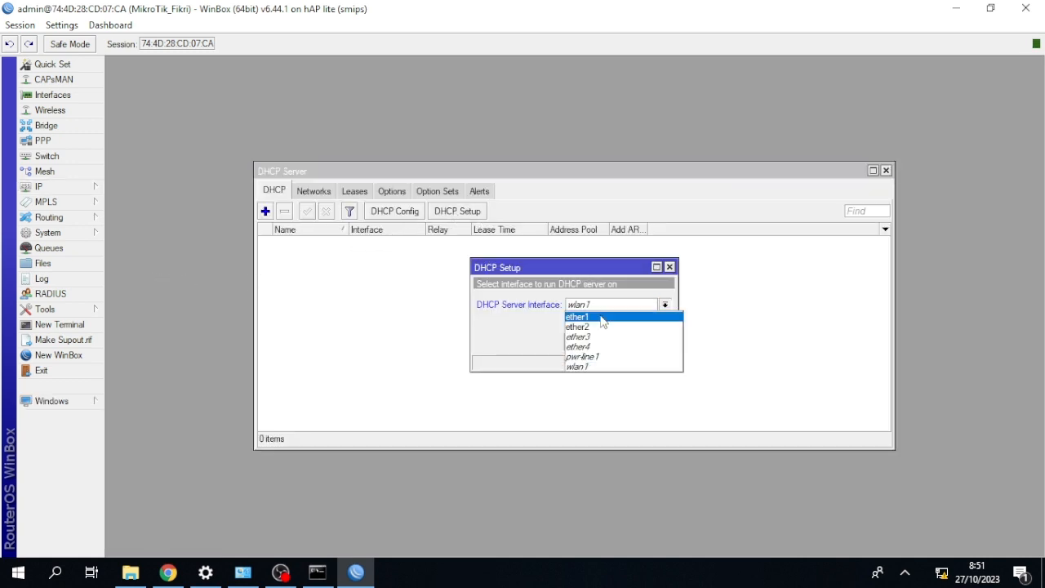
left_click(601, 318)
left_click(609, 341)
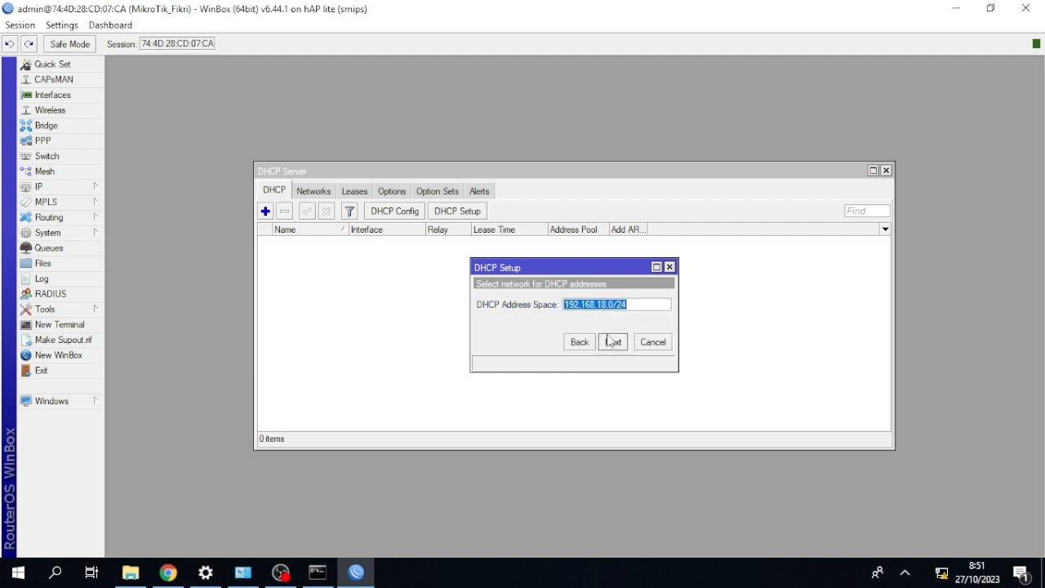
left_click(608, 341)
left_click(609, 342)
left_click(609, 342)
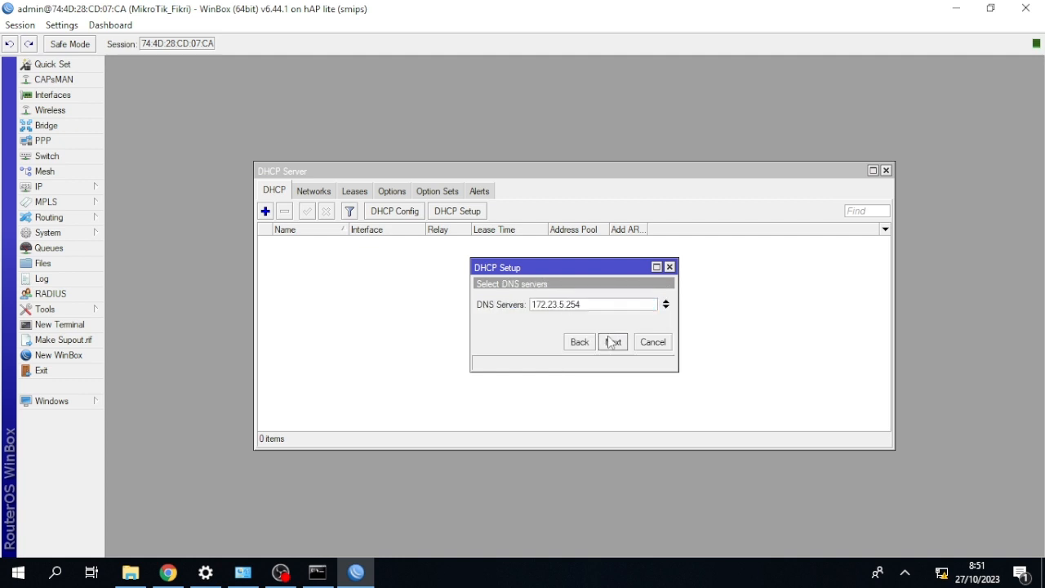
left_click(612, 342)
left_click(611, 343)
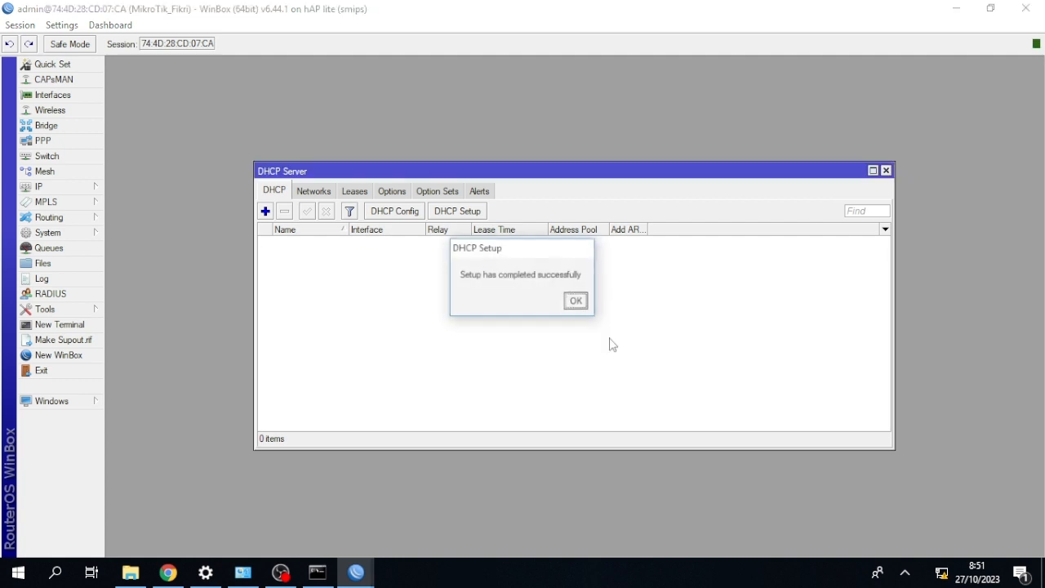
left_click(575, 301)
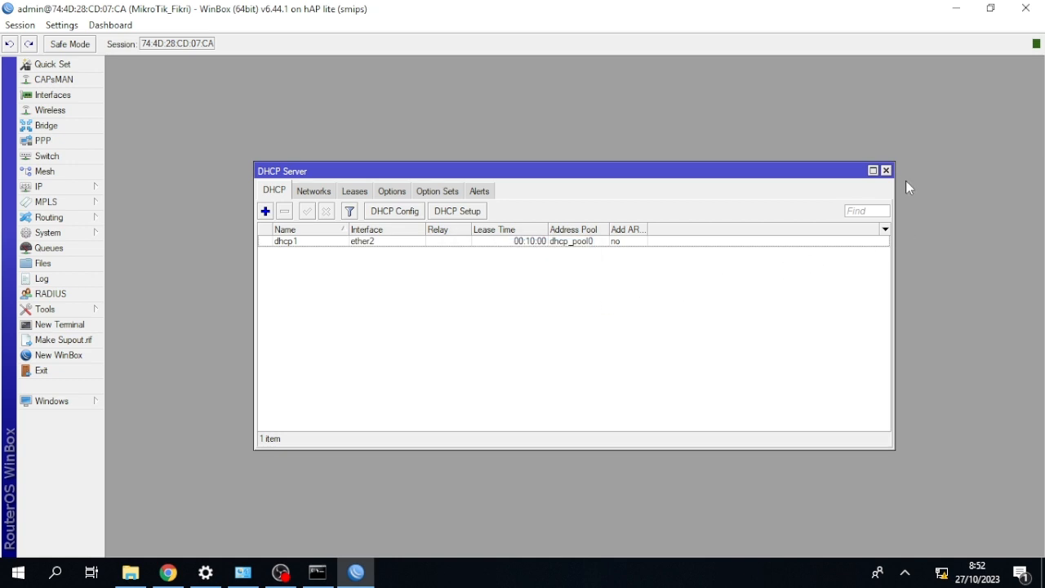
left_click(886, 170)
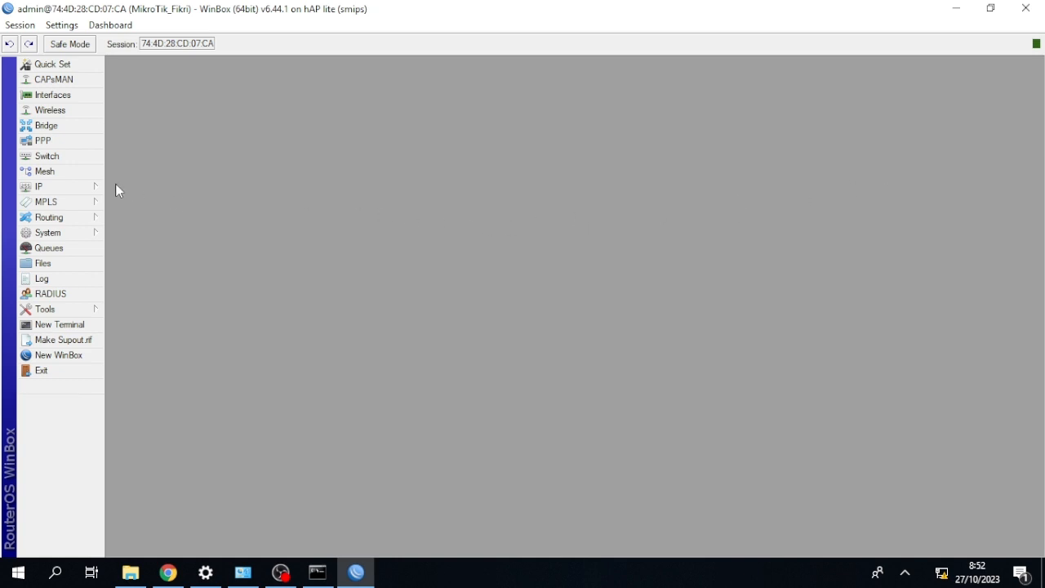
Add a firewall NAT rule in the srcnat chain with out interface ether1 and action masquerade.
left_click(48, 186)
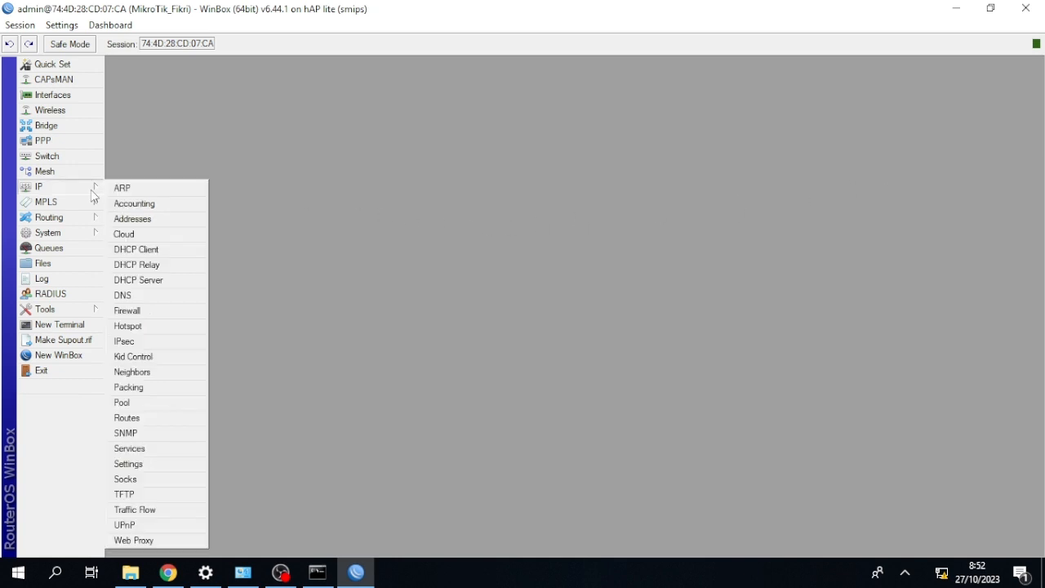
left_click(156, 311)
left_click(232, 117)
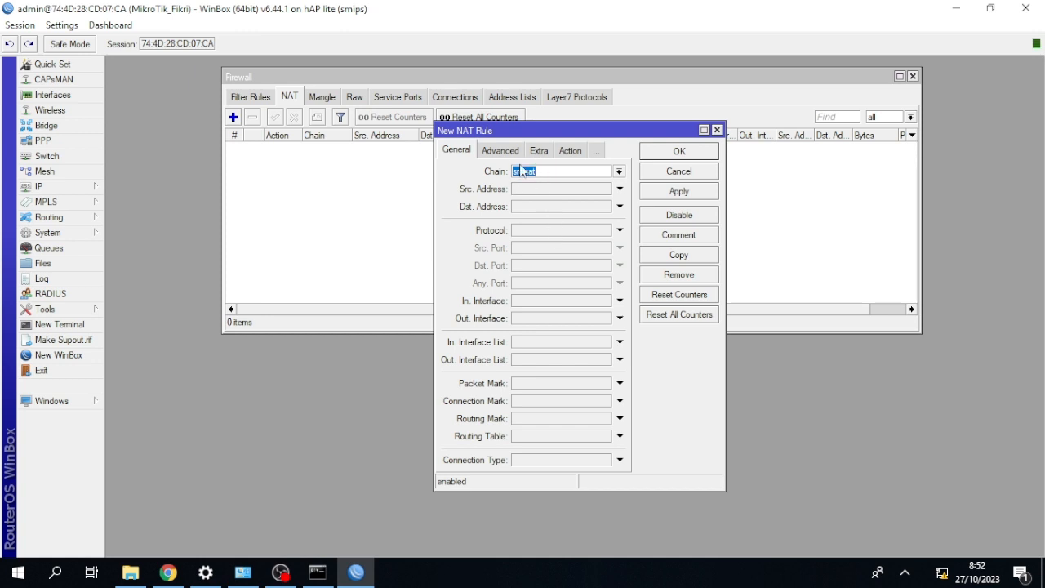
left_click(620, 317)
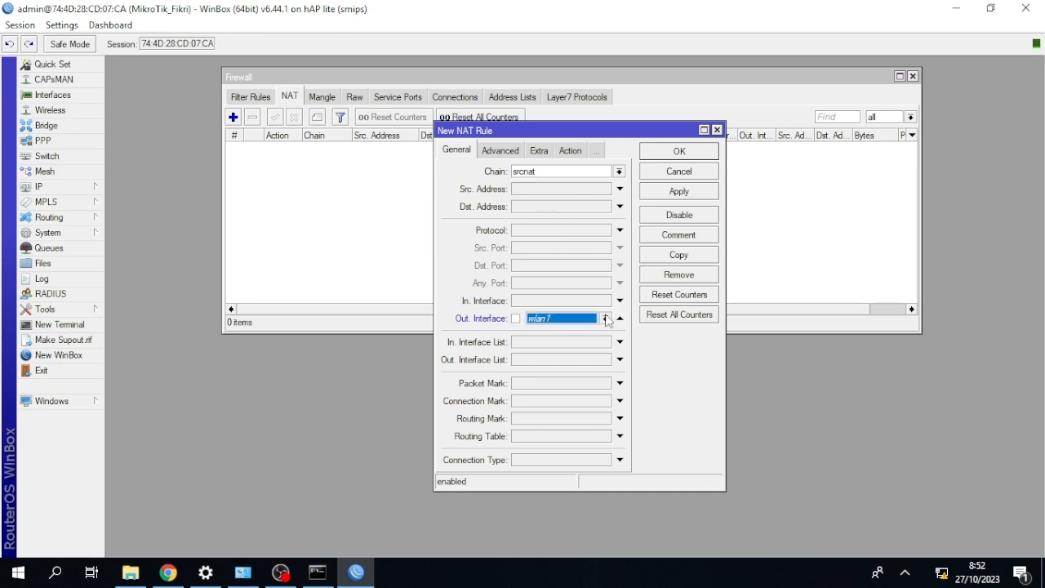
left_click(605, 318)
left_click(586, 368)
left_click(570, 151)
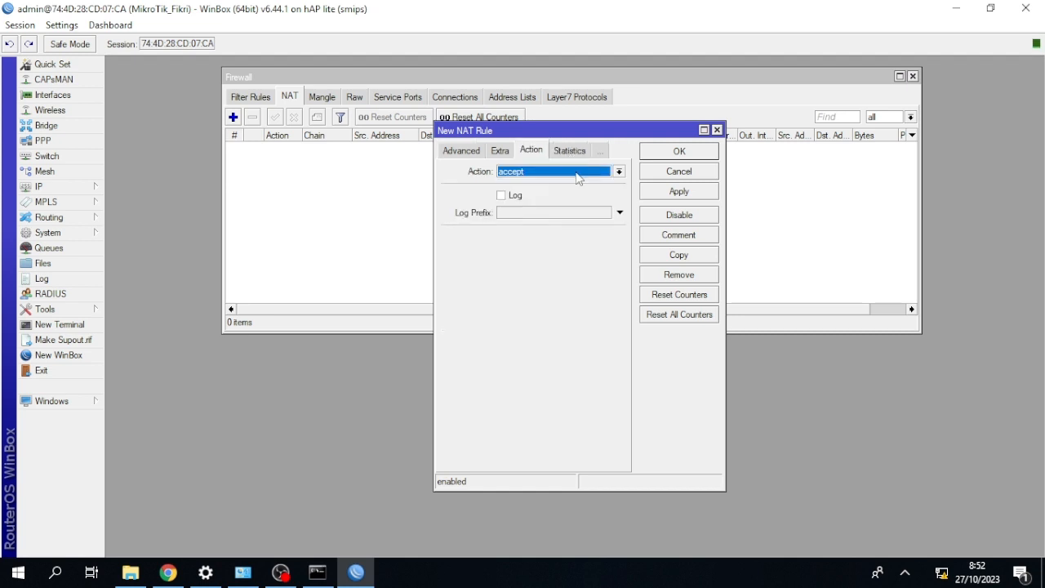
left_click(576, 174)
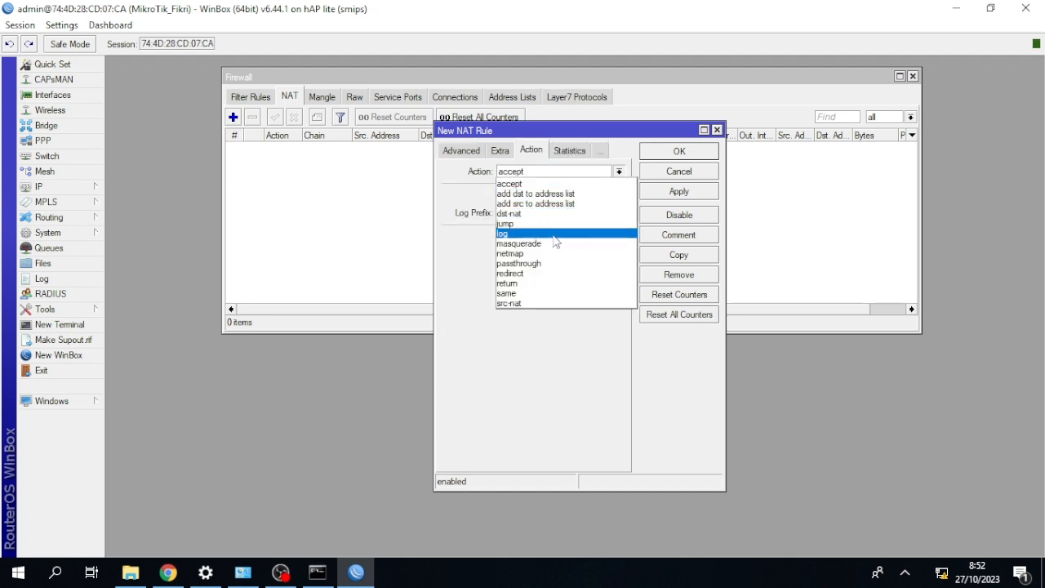
left_click(554, 243)
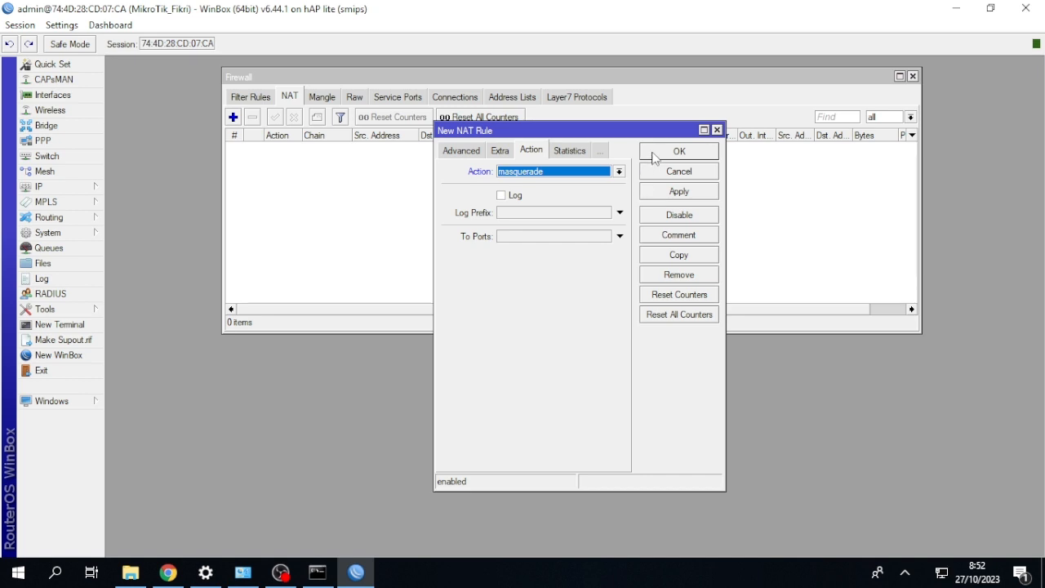
left_click(678, 152)
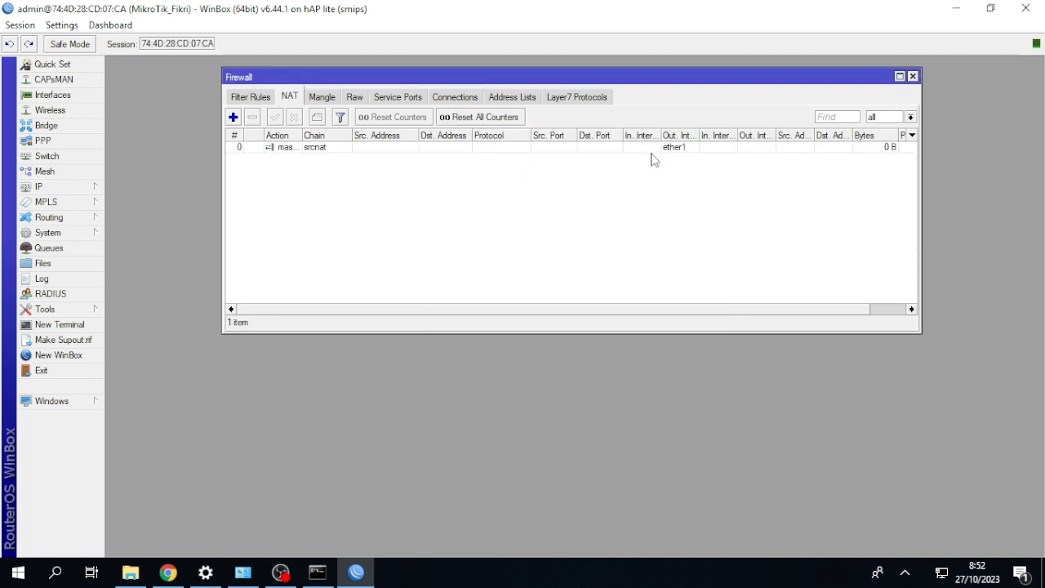
Start a second NAT rule in the srcnat chain for protocol tcp, destination port 80 and out interface ether1.
left_click(233, 117)
left_click(456, 153)
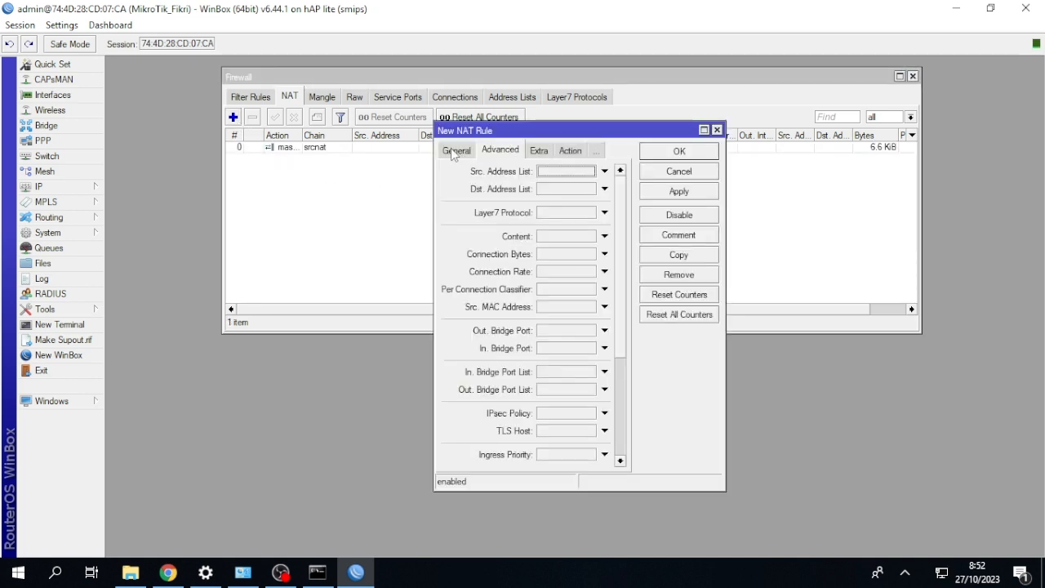
left_click(454, 152)
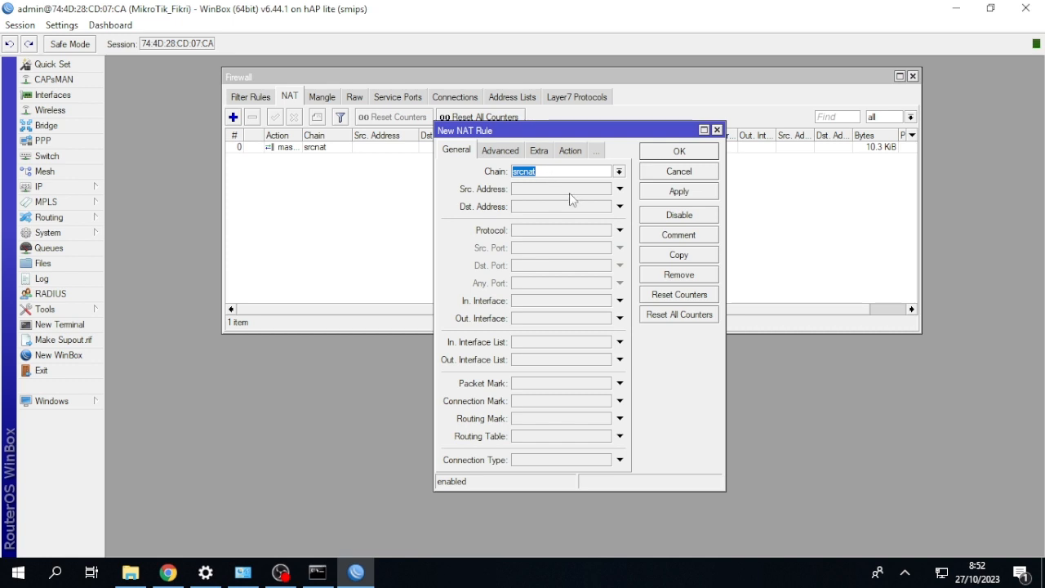
left_click(619, 229)
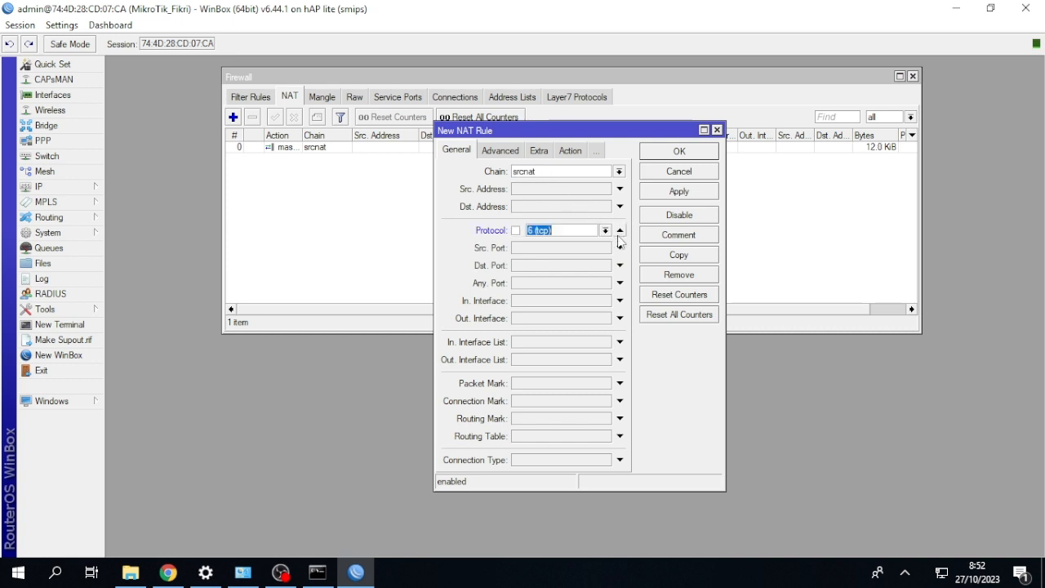
left_click(582, 265)
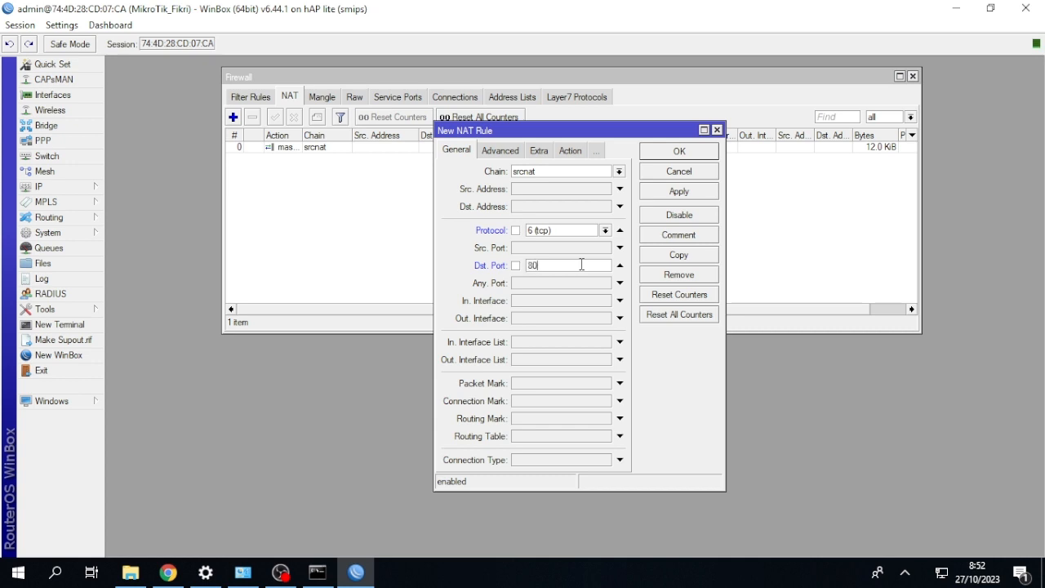
type("80")
left_click(619, 318)
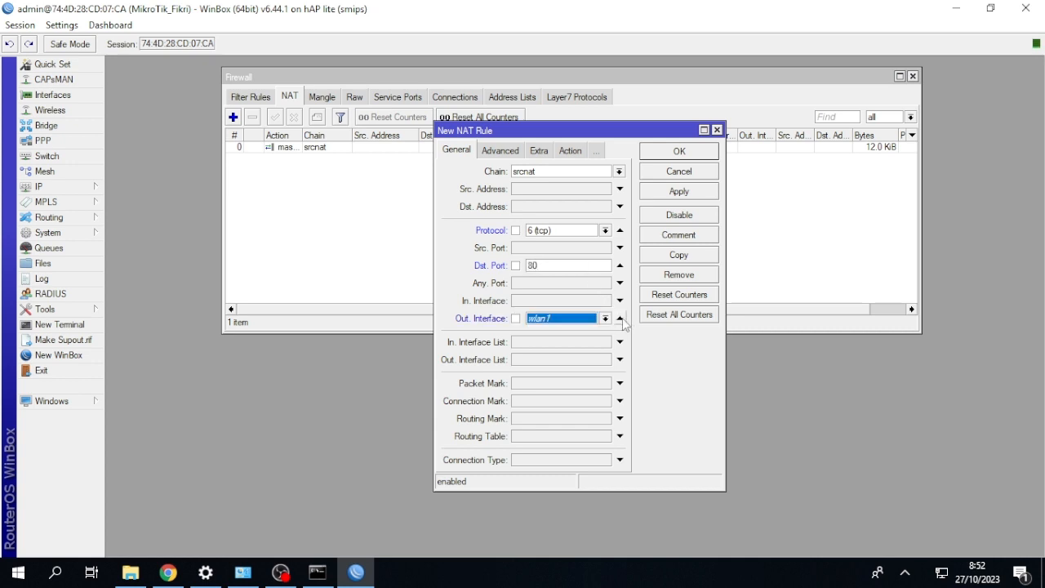
left_click(605, 318)
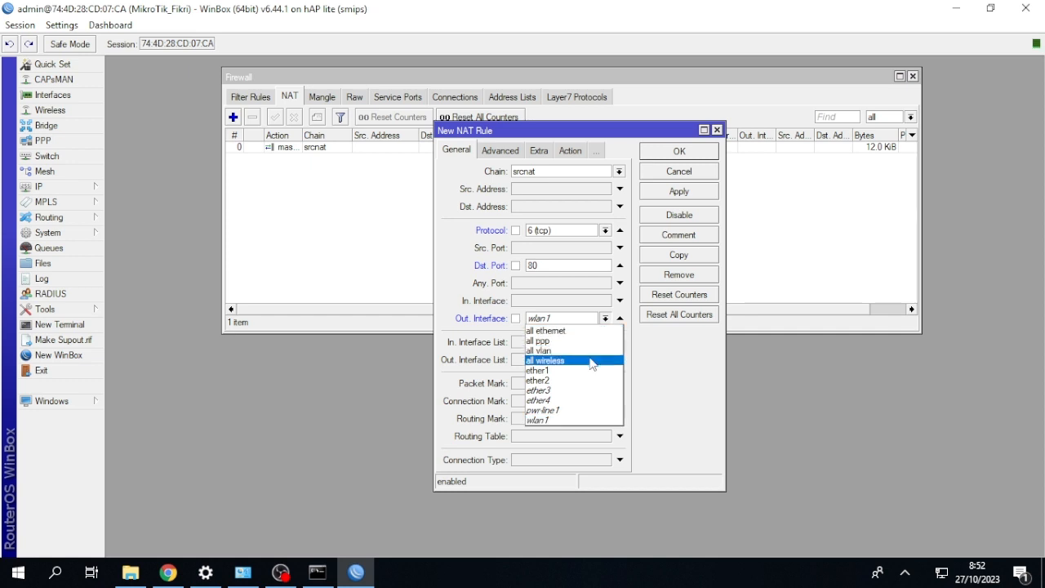
left_click(591, 362)
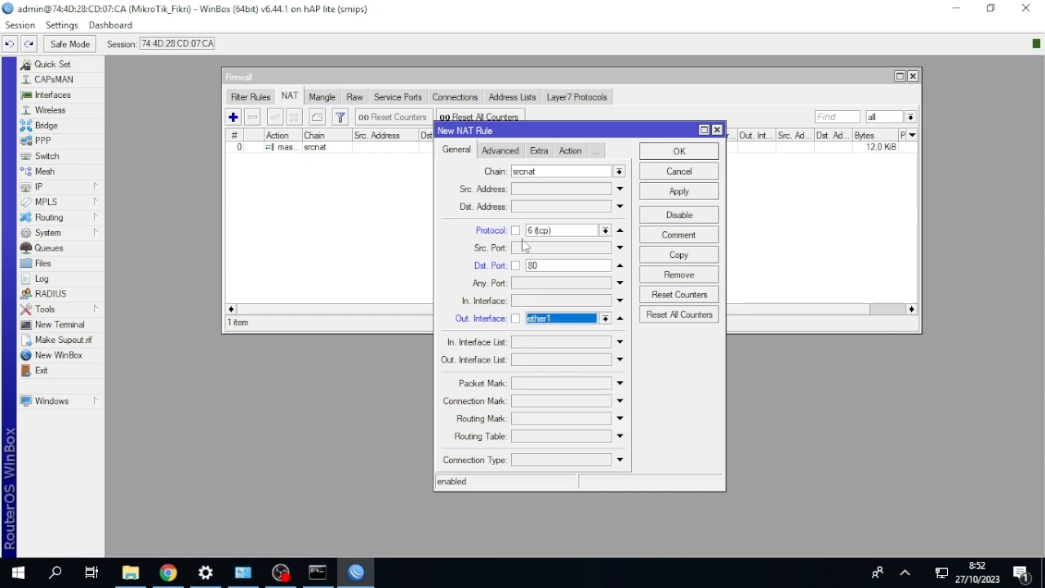
Give the new NAT rule the action src-nat with to-address 172.23.5.6 and save it.
left_click(570, 155)
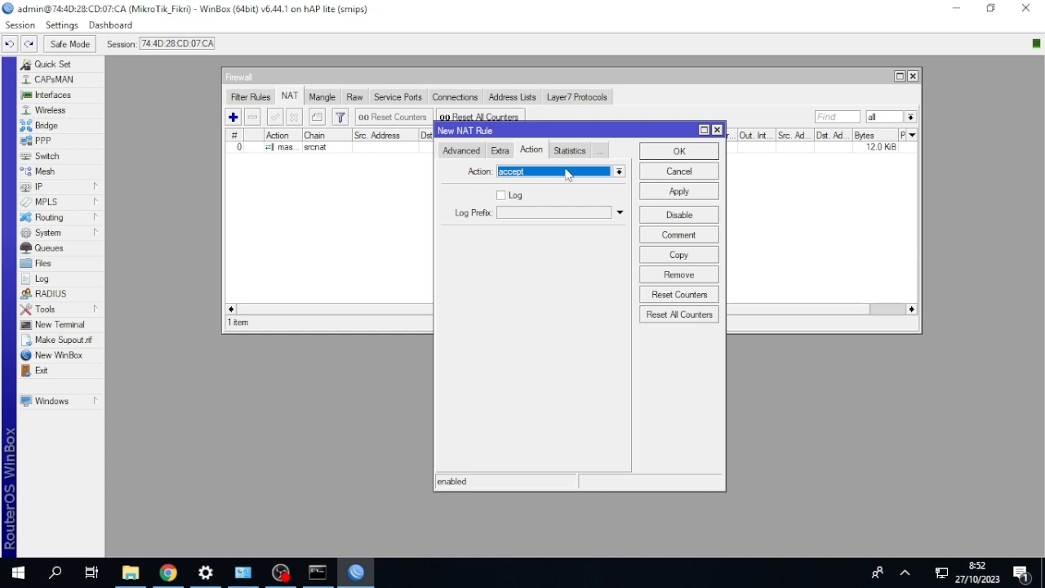
left_click(567, 173)
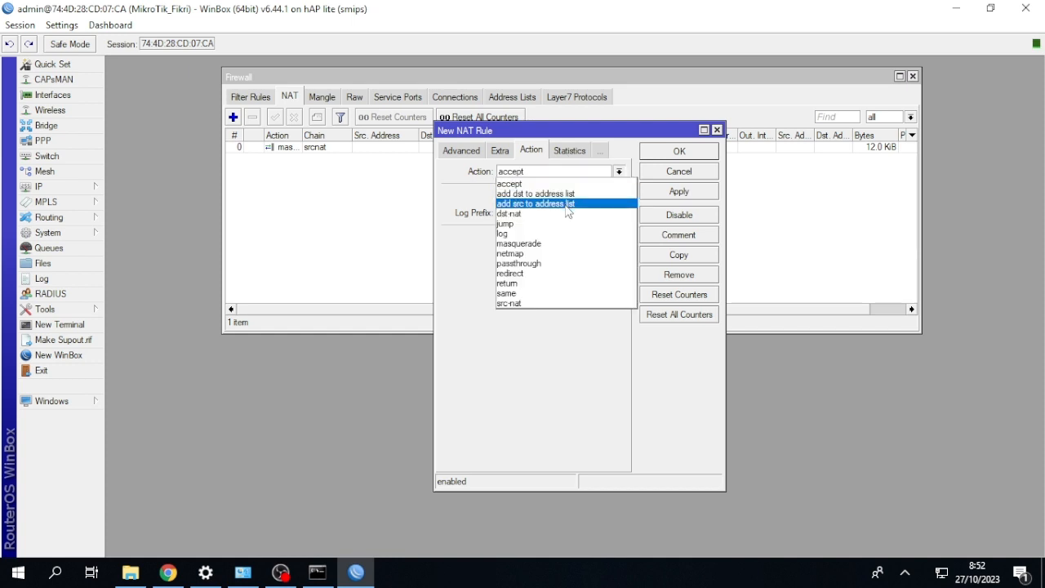
left_click(549, 304)
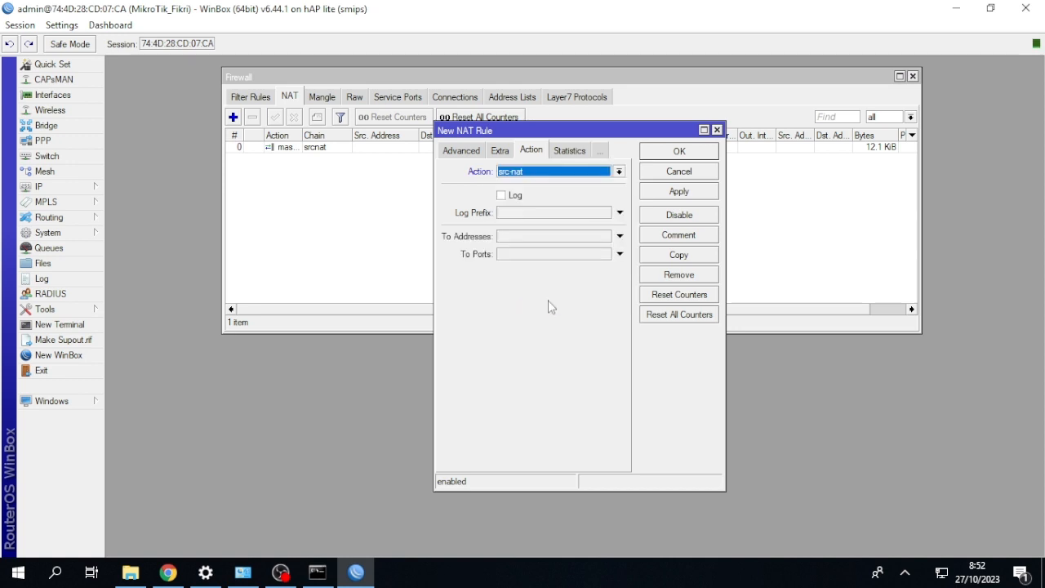
left_click(533, 237)
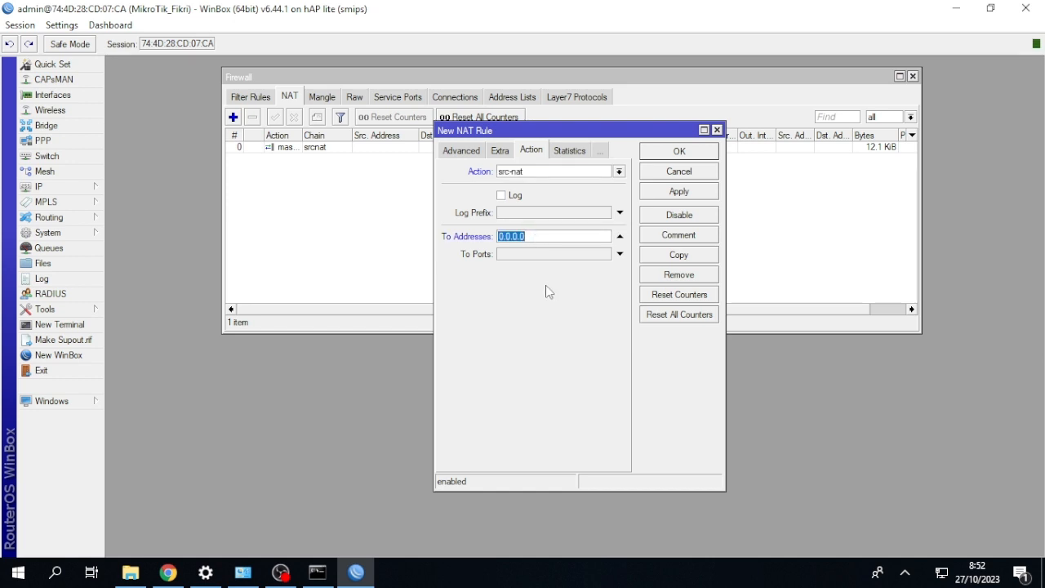
key("BackSpace")
type("172.23.5.6")
left_click(671, 154)
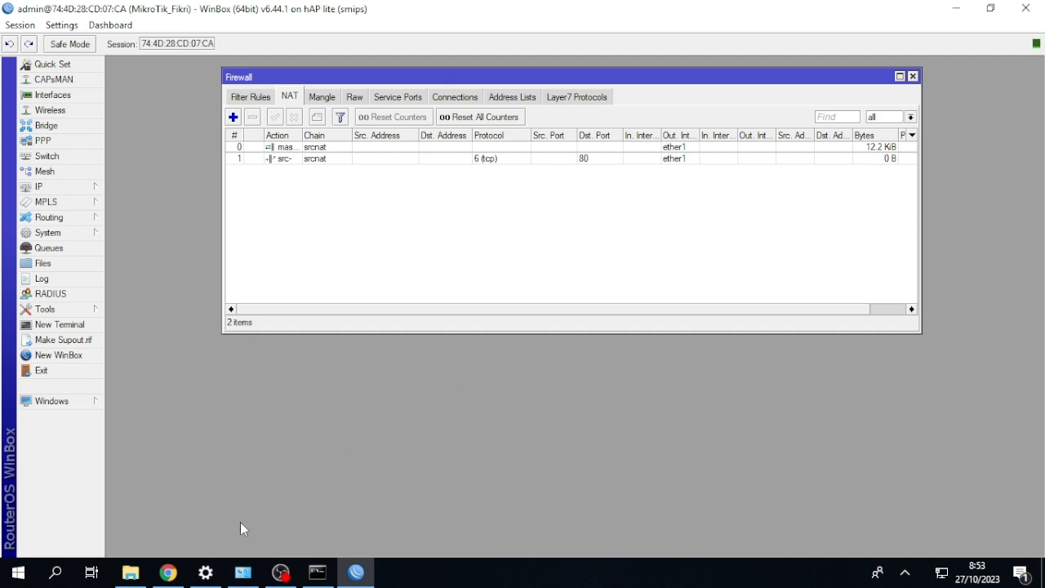
Disable and re-enable the Ethernet 2 adapter in Windows Network Connections, and close the hotspot login page in the browser.
left_click(242, 572)
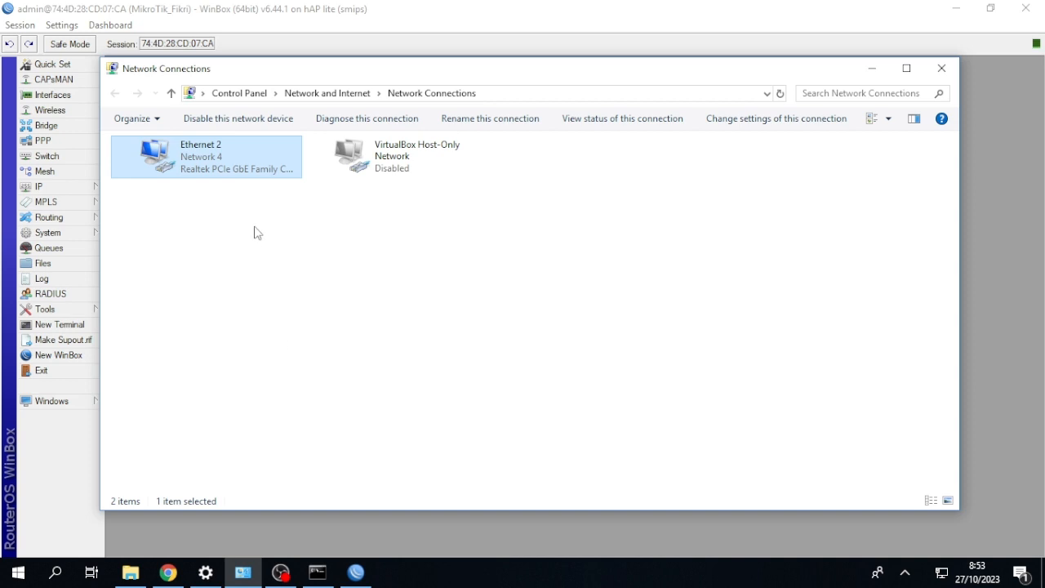
right_click(231, 162)
left_click(254, 174)
right_click(270, 165)
left_click(285, 173)
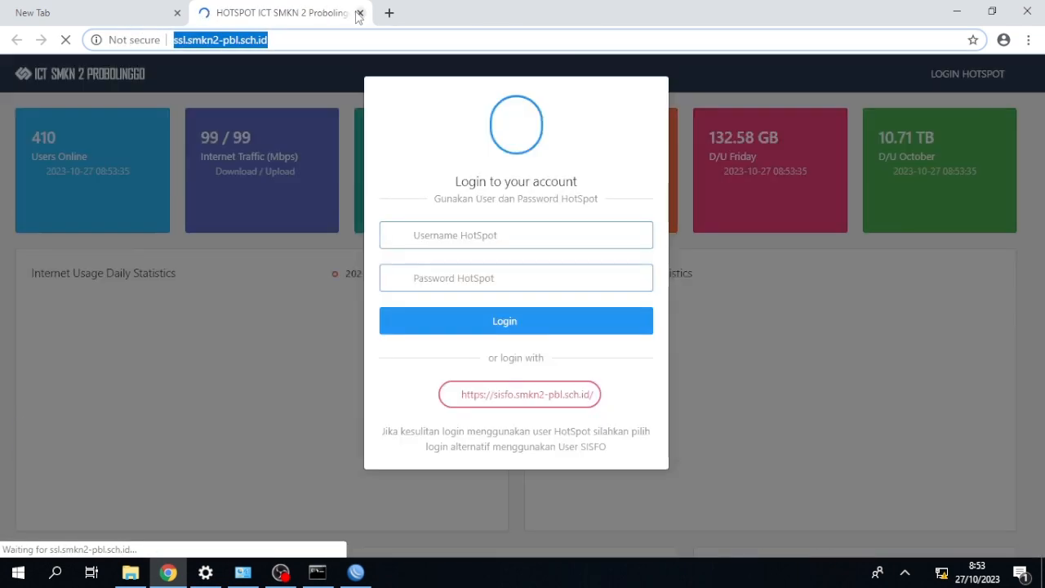
left_click(358, 14)
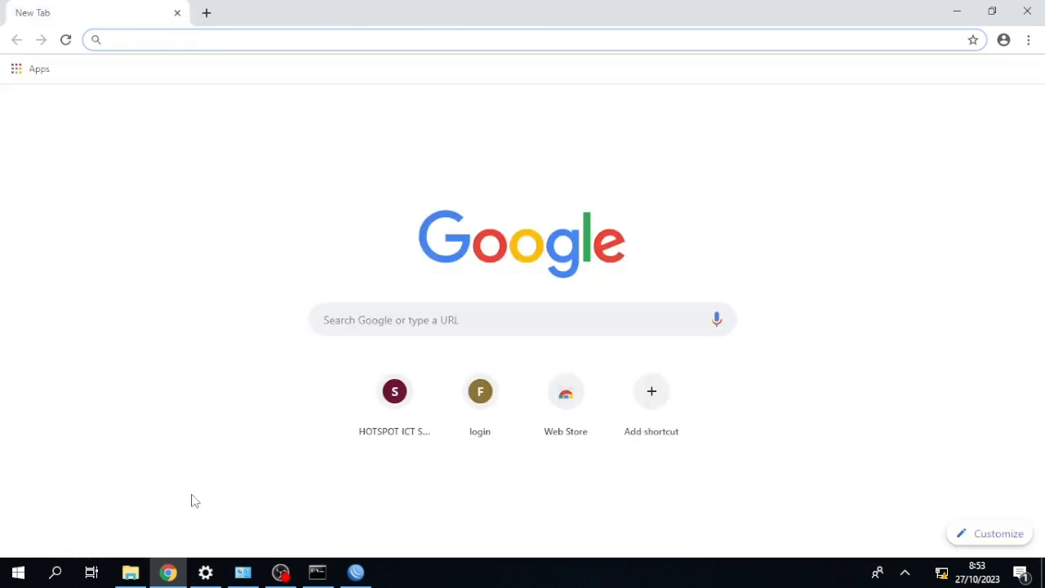
Check the IPv4 address, gateway, DHCP server and DNS server in the connection details of Ethernet 2.
left_click(243, 571)
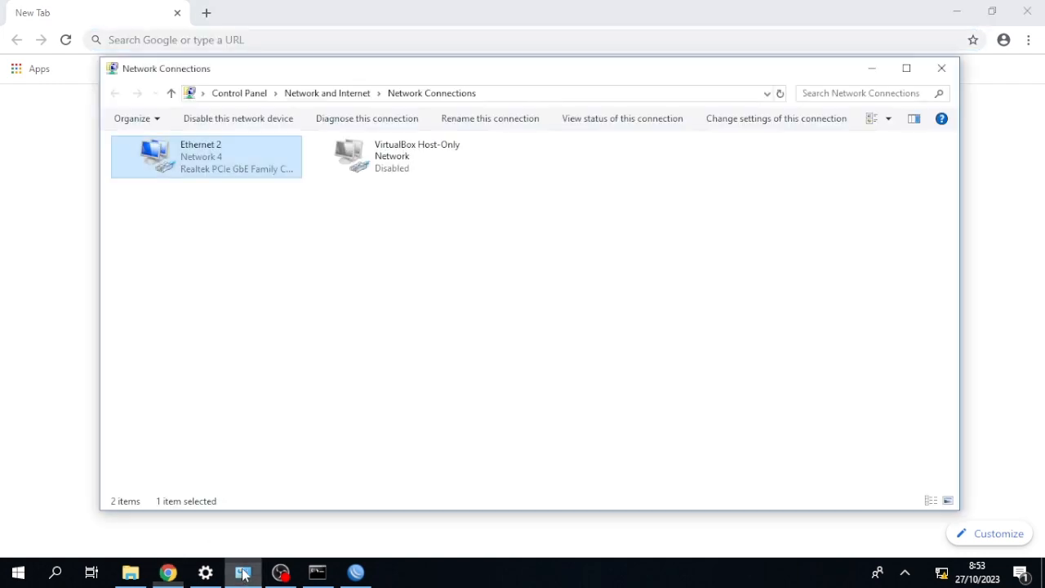
double_click(181, 150)
left_click(433, 277)
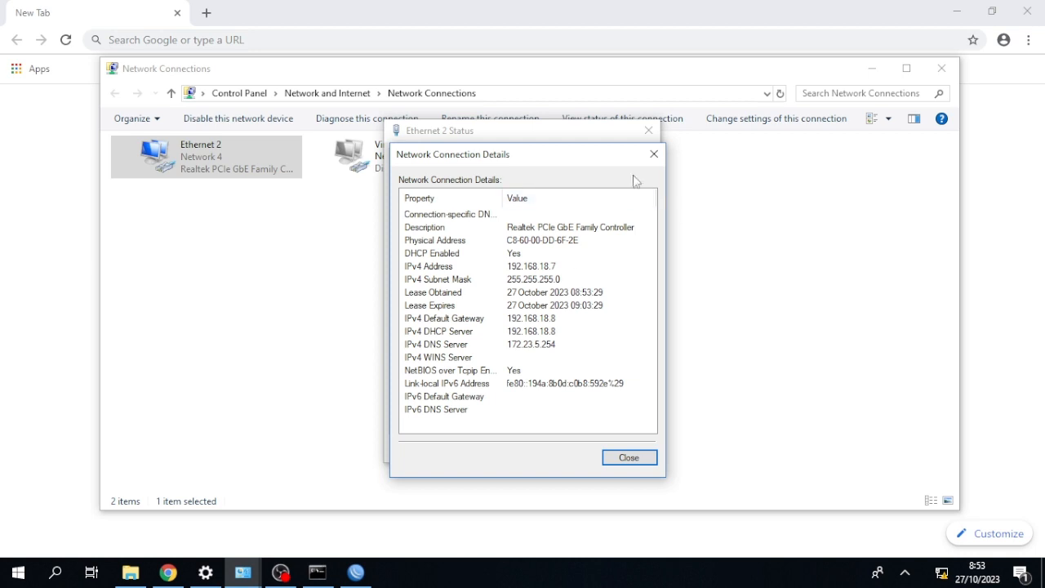
left_click(654, 153)
left_click(648, 131)
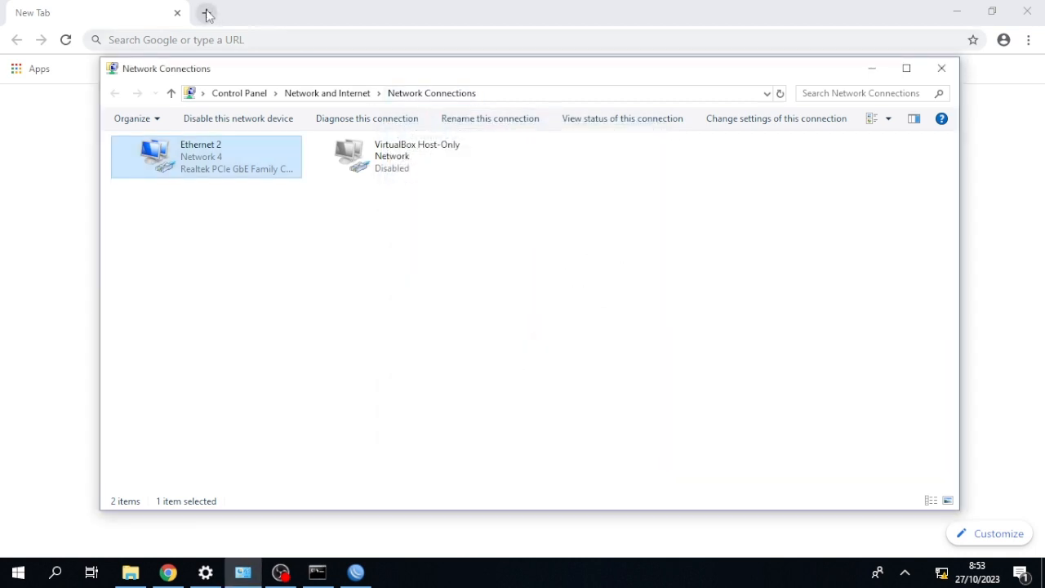
Open the router's web interface at 192.168.18.8 in a new browser tab and view its WebFig interface list.
left_click(207, 14)
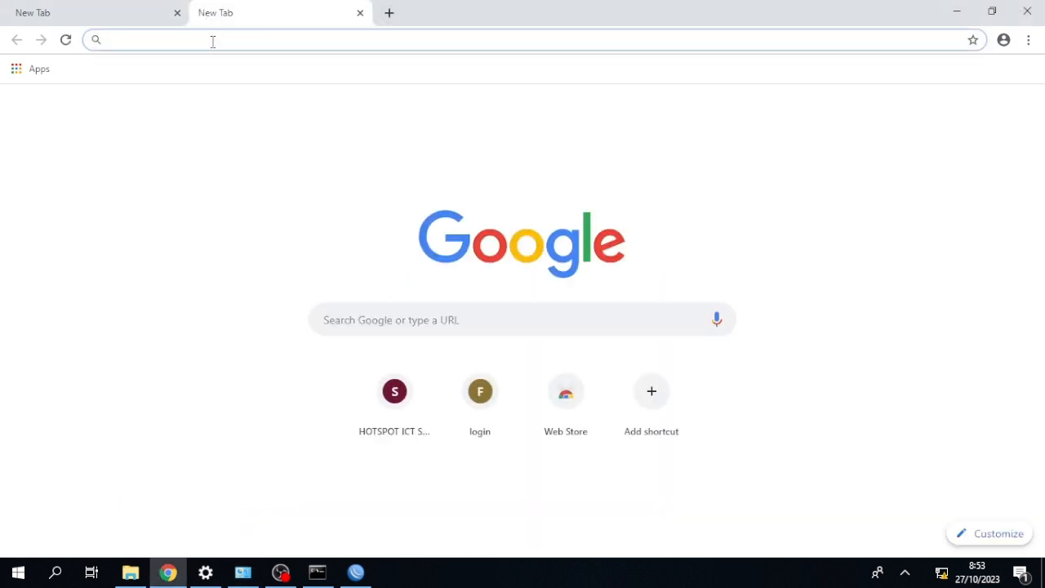
type("192")
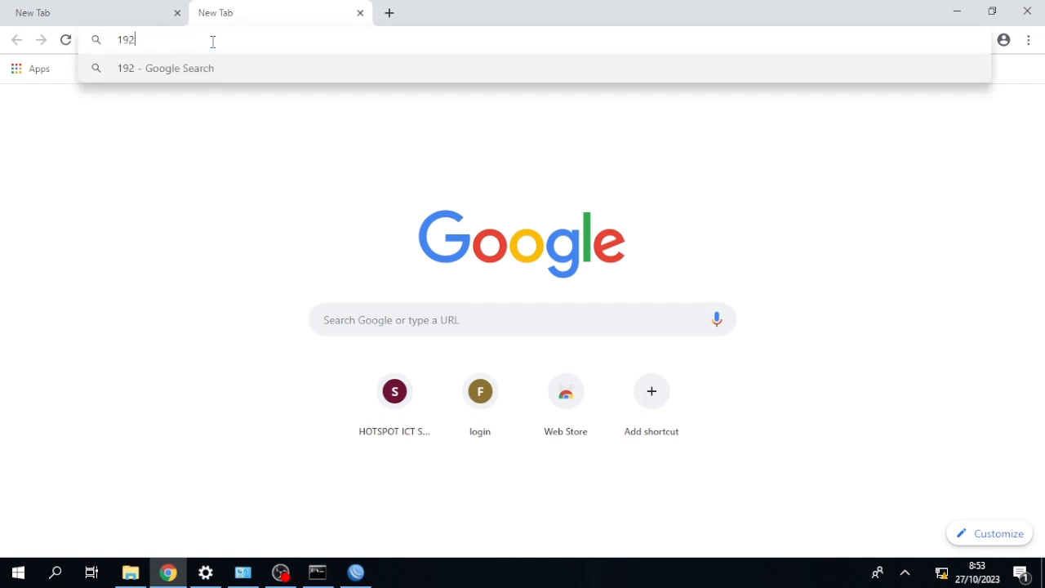
type(".168.18.8")
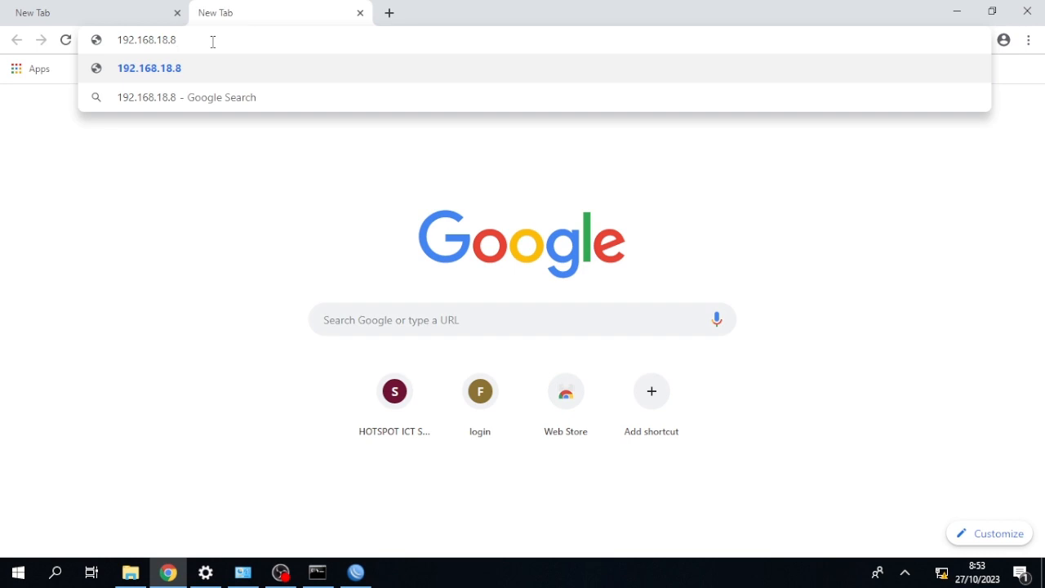
key("Return")
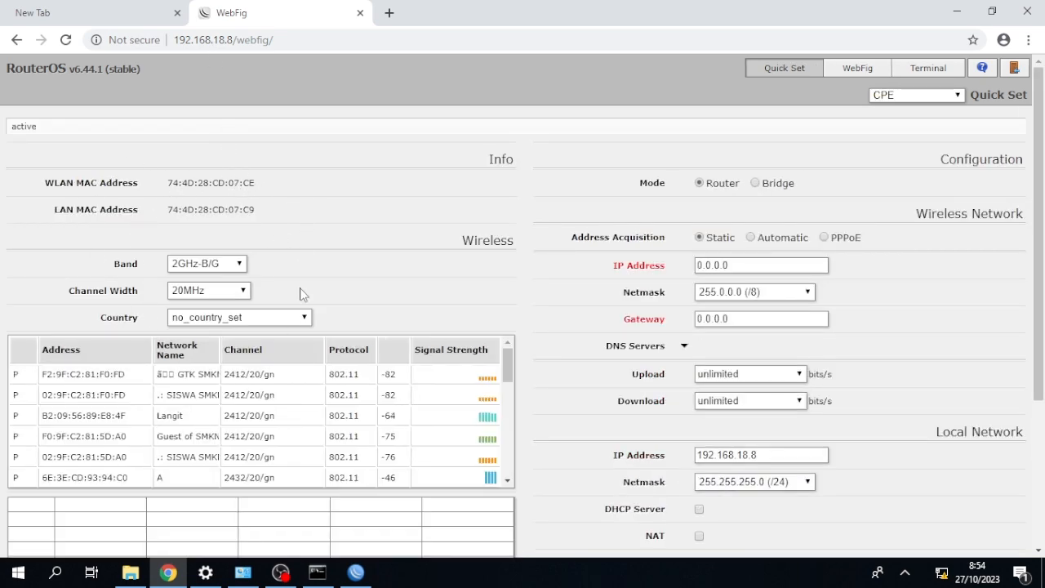
left_click(855, 70)
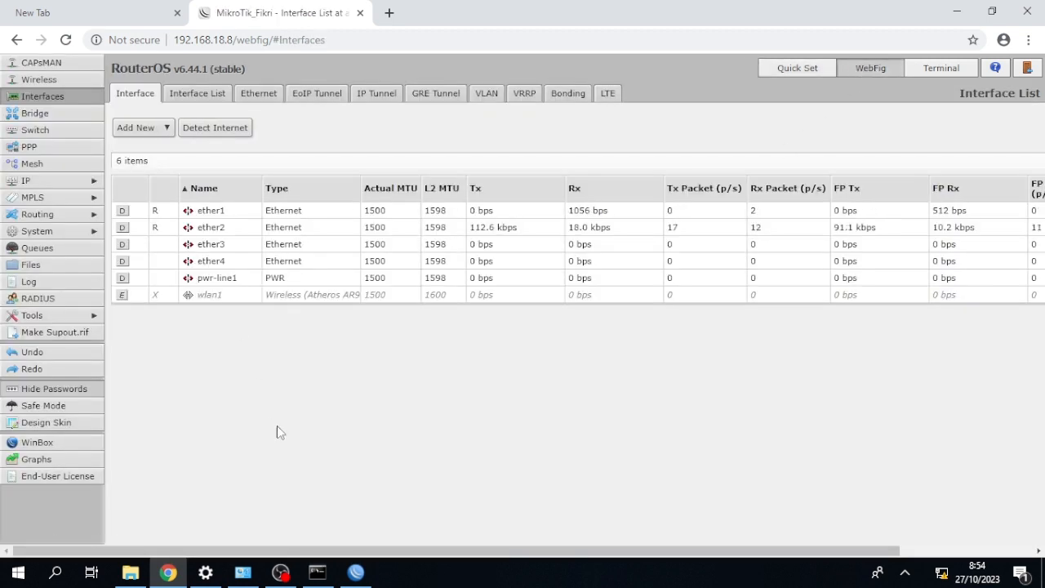
Switch back to WinBox and reset the router's configuration with No Default Configuration enabled, confirming the reboot.
left_click(355, 573)
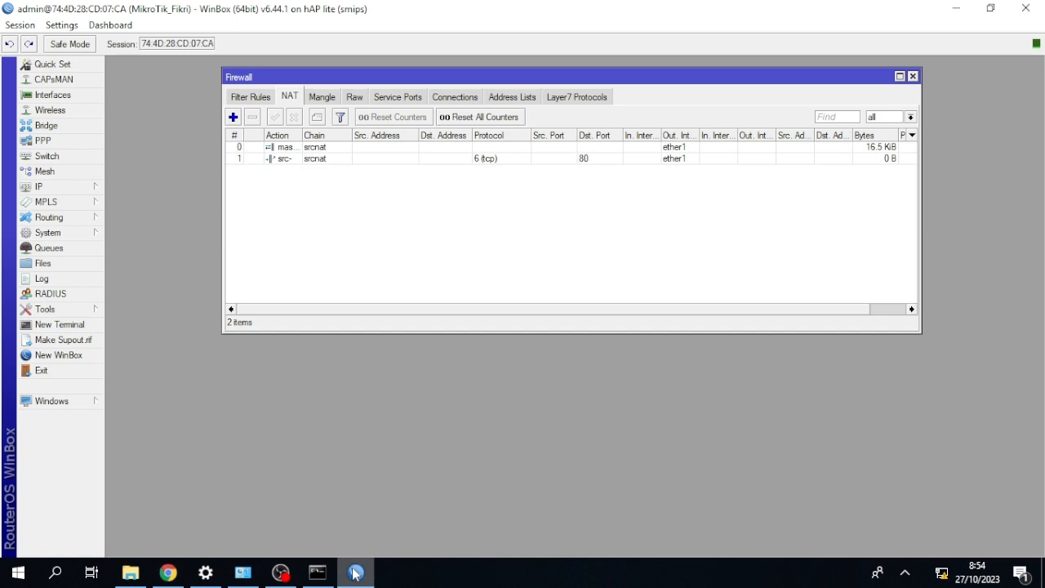
left_click(65, 235)
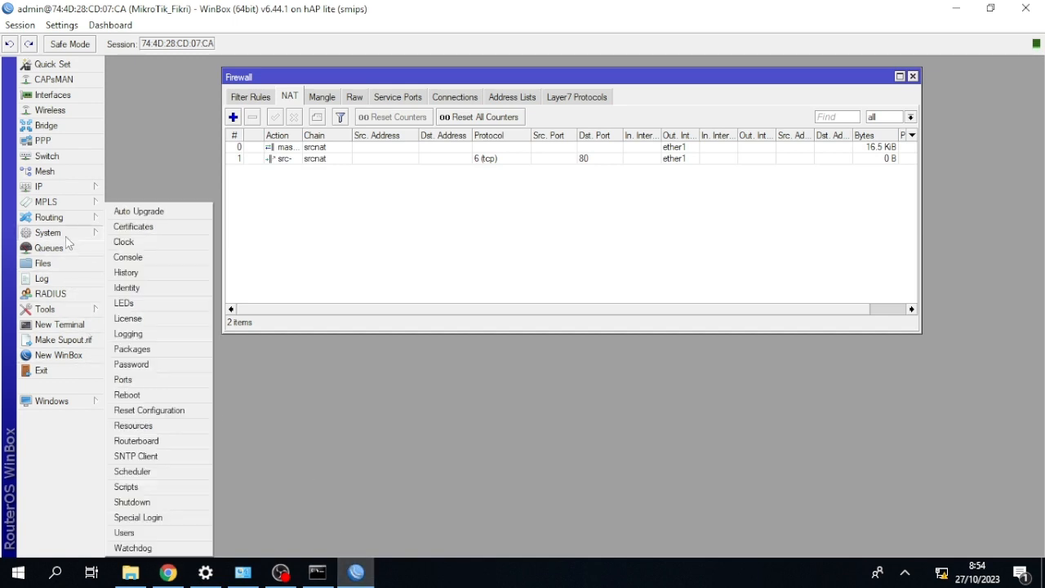
left_click(166, 410)
left_click(503, 313)
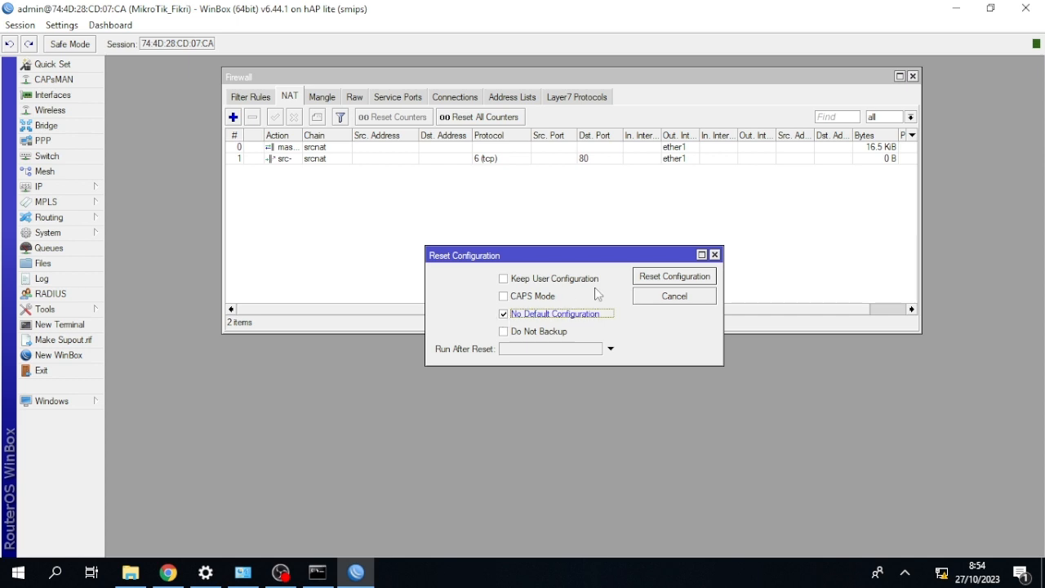
left_click(655, 279)
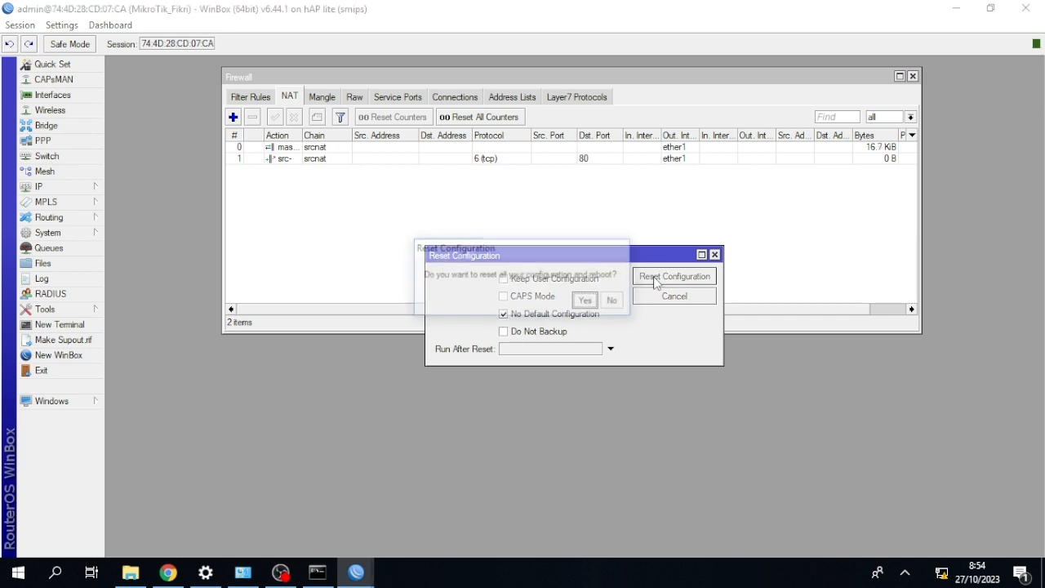
left_click(586, 302)
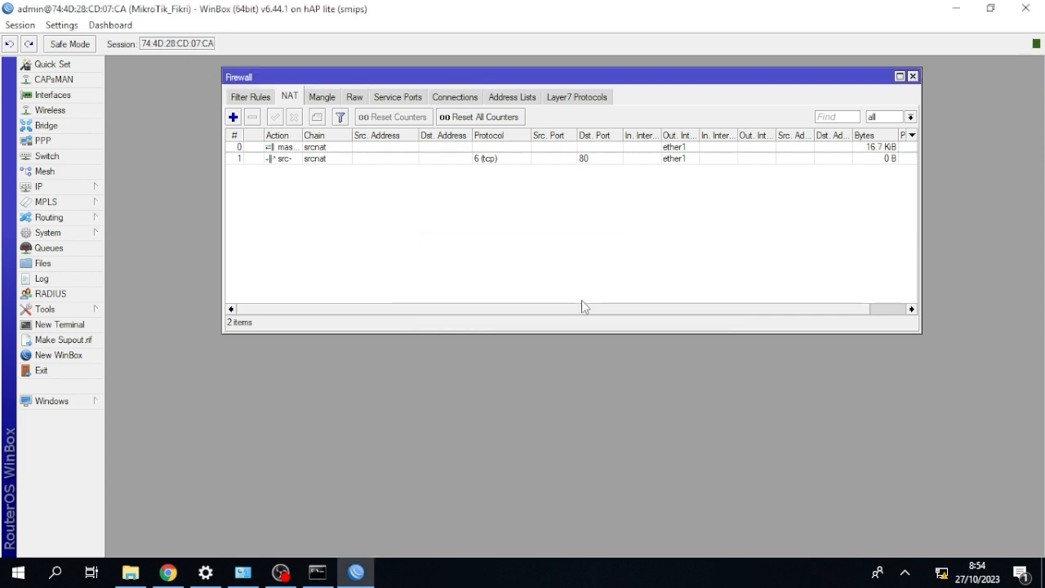
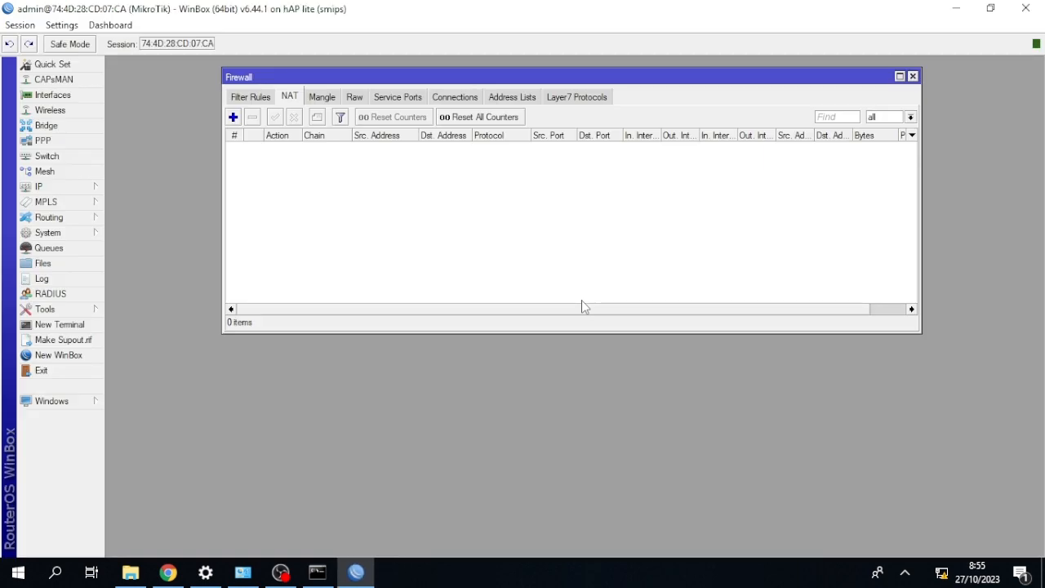
Close the Firewall window and set the router's identity to MikroTik followed by an underscore and the owner's first name.
left_click(912, 76)
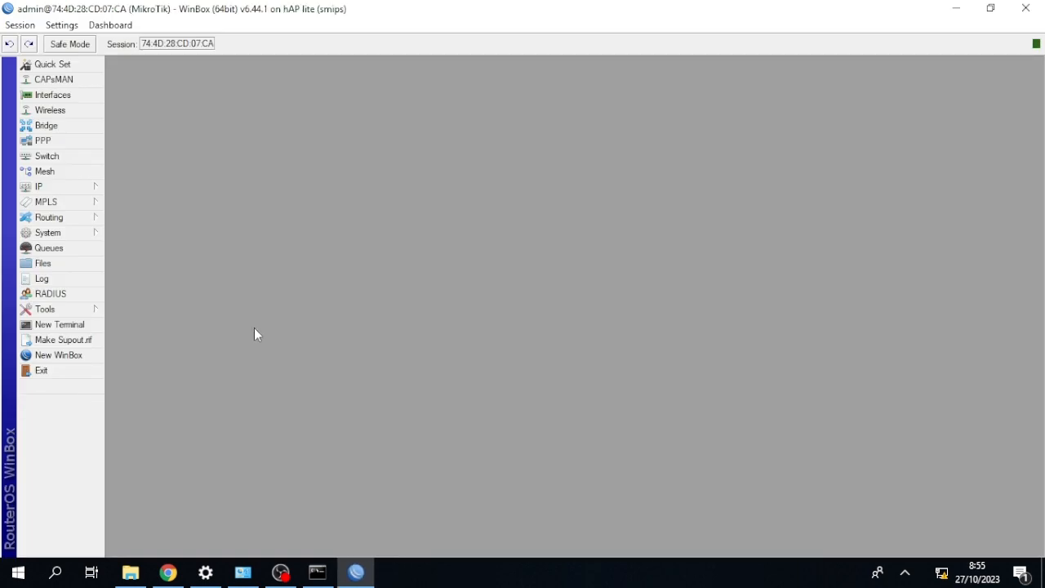
left_click(63, 236)
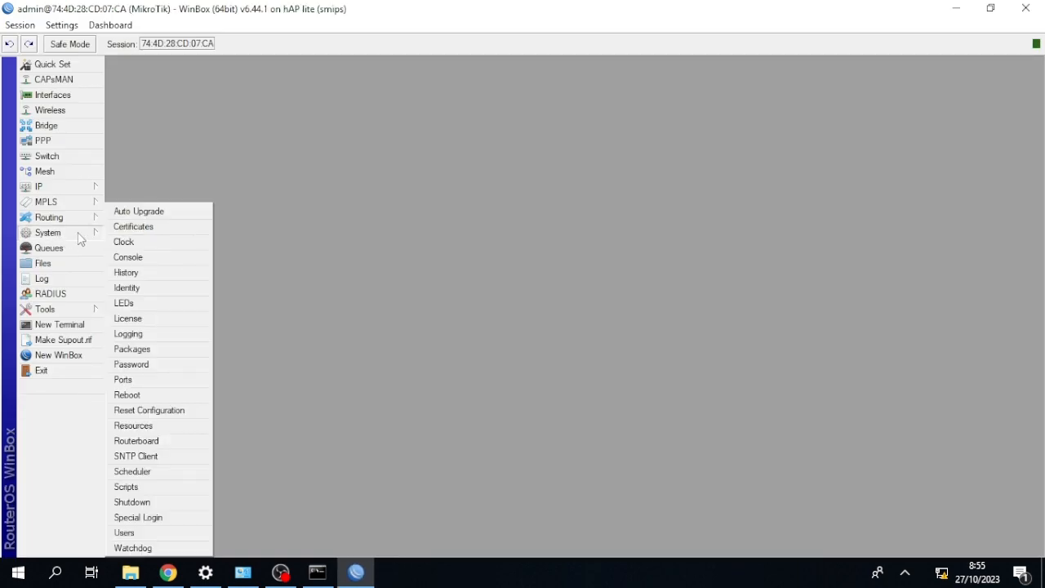
left_click(145, 288)
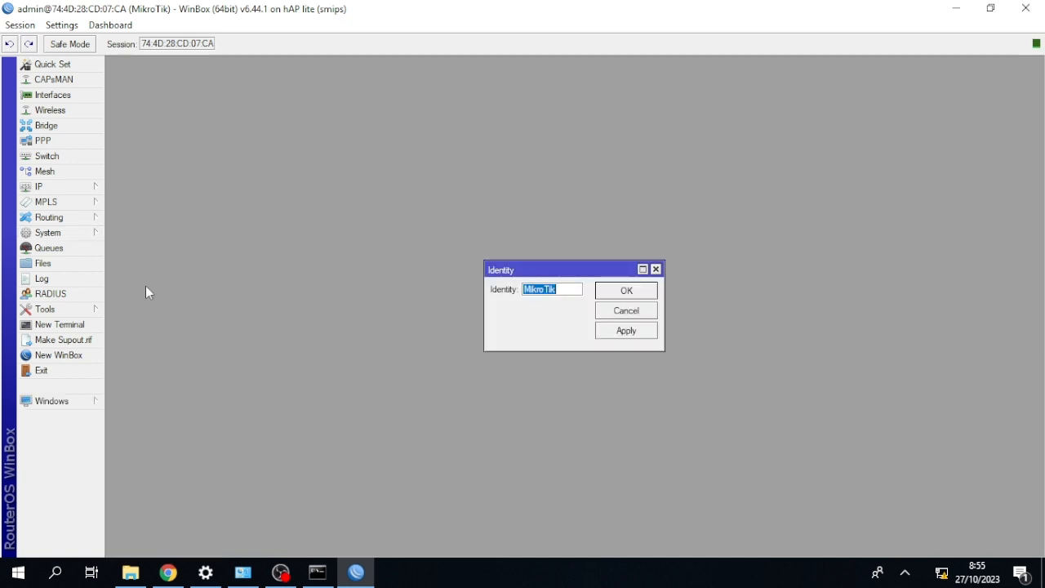
key("End")
type("_Fikri")
left_click(606, 292)
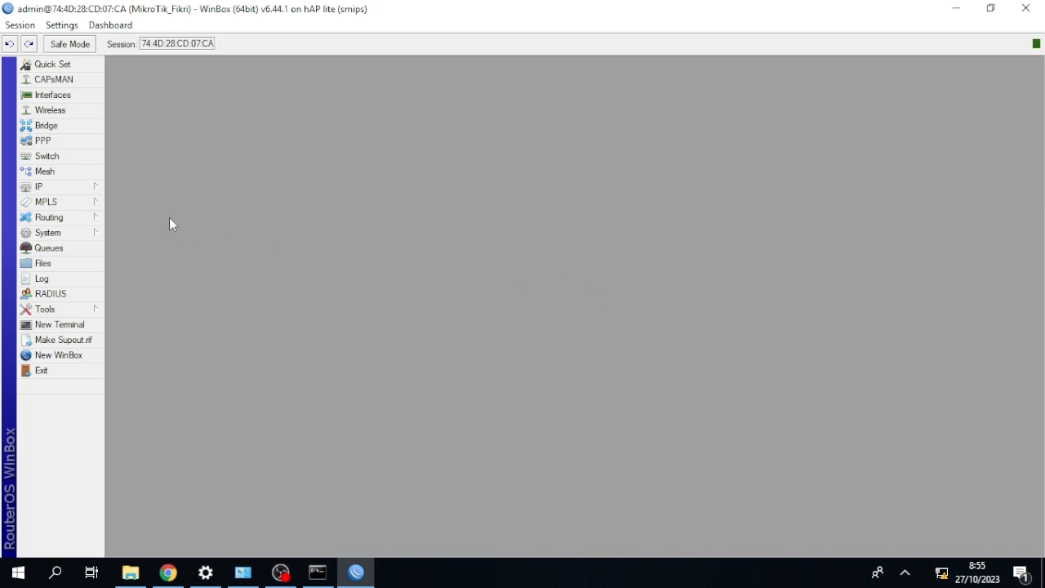
Add a DHCP client on interface ether1 with the default peer DNS, peer NTP and default route options.
left_click(48, 187)
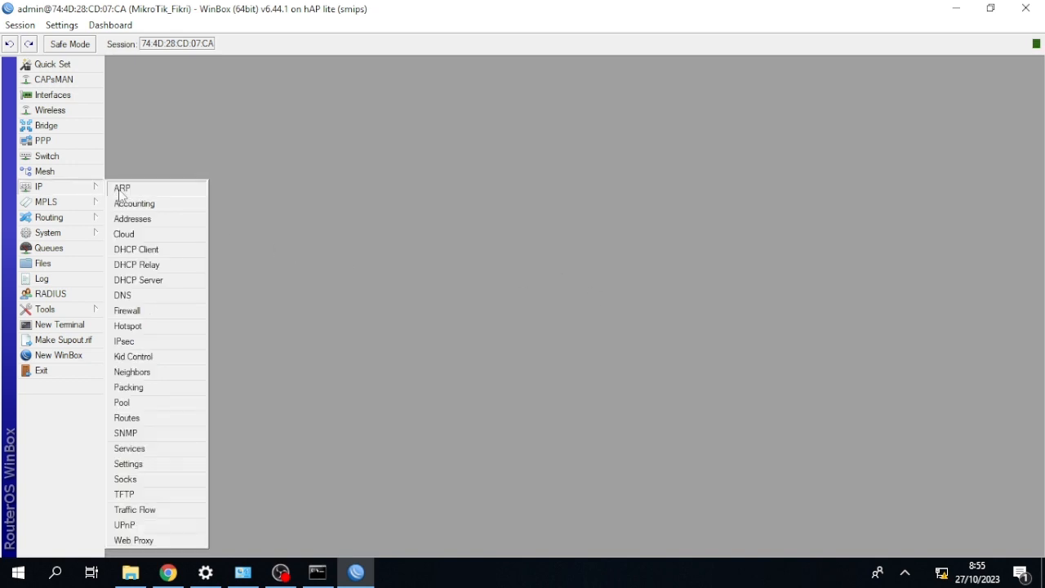
left_click(137, 249)
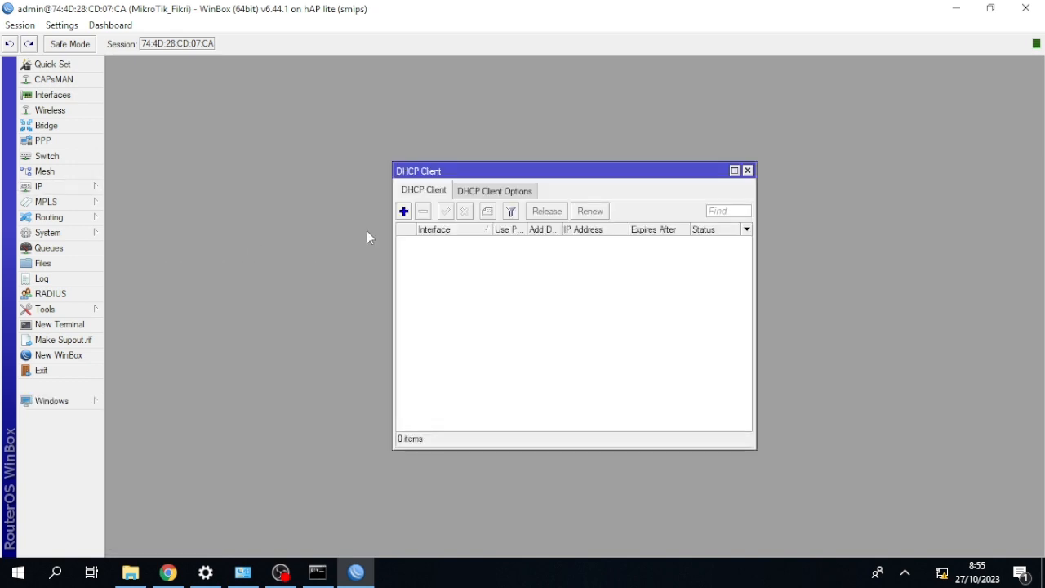
left_click(403, 211)
left_click(604, 237)
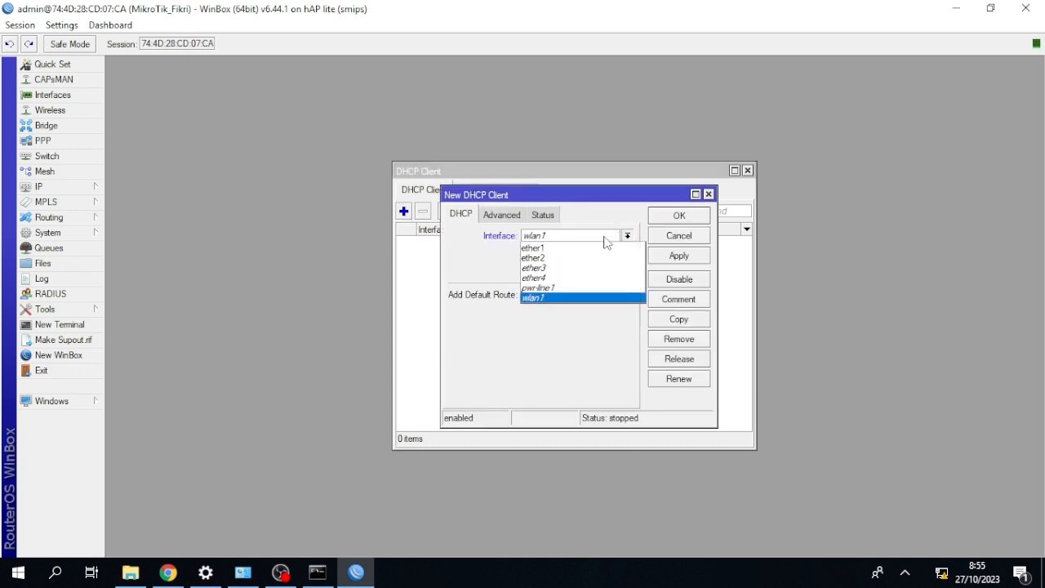
left_click(601, 249)
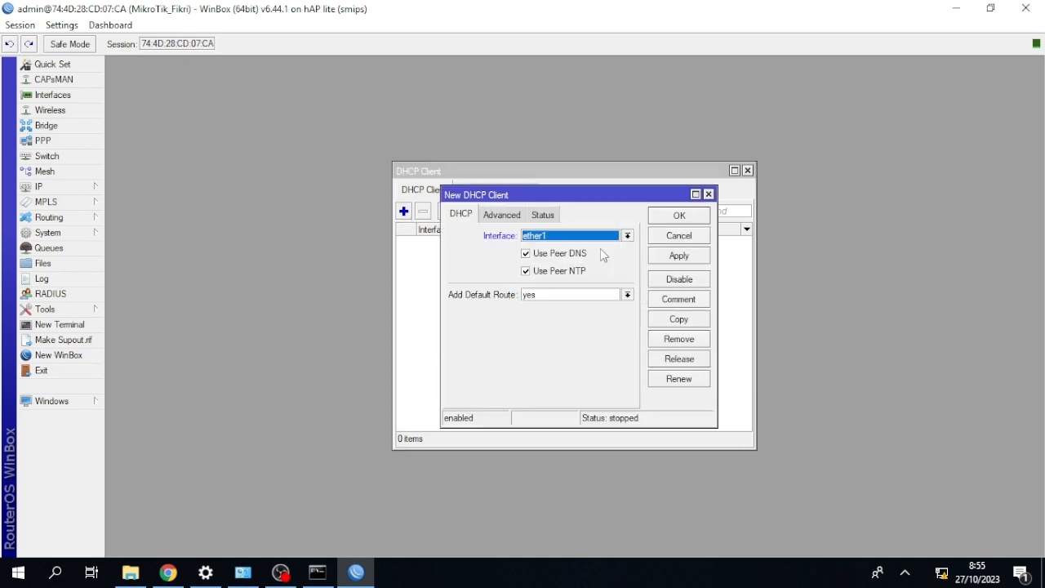
left_click(661, 217)
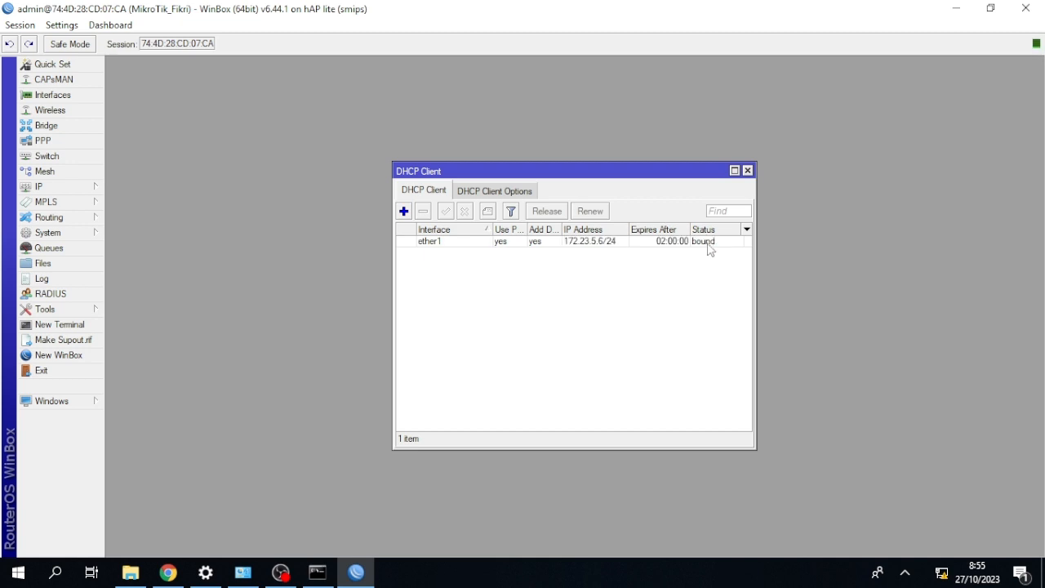
left_click(748, 171)
Add the IP address 192.168.18.8/24 to interface ether2 and close the address list.
left_click(96, 184)
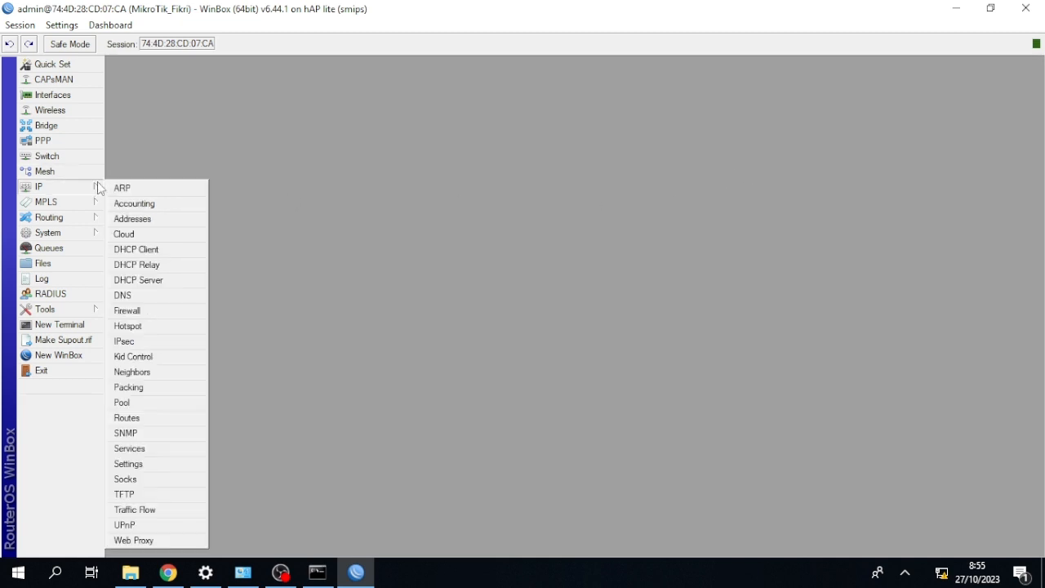
left_click(147, 217)
left_click(122, 219)
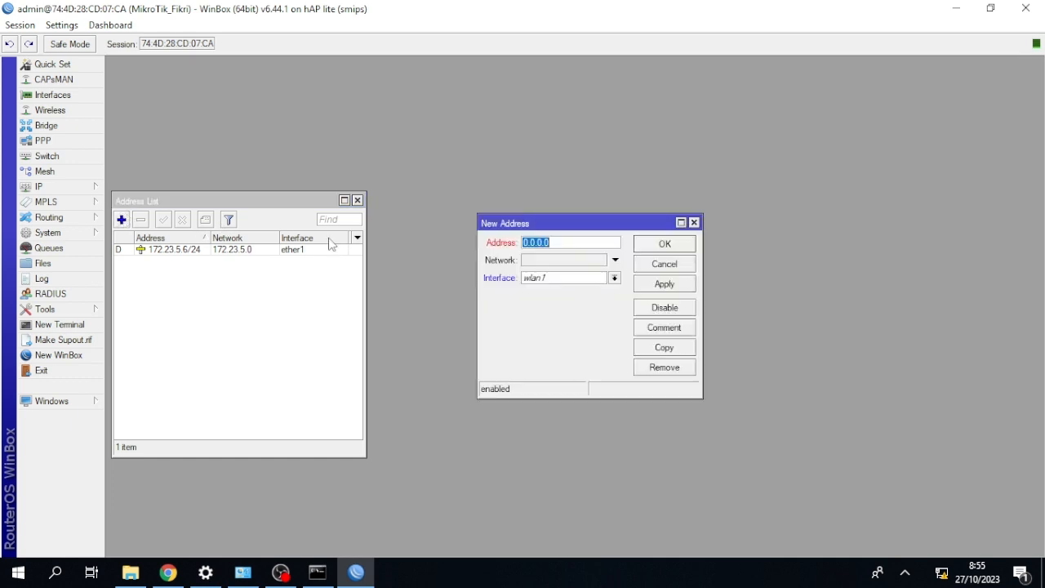
key("BackSpace")
type("192.168.18.8/24")
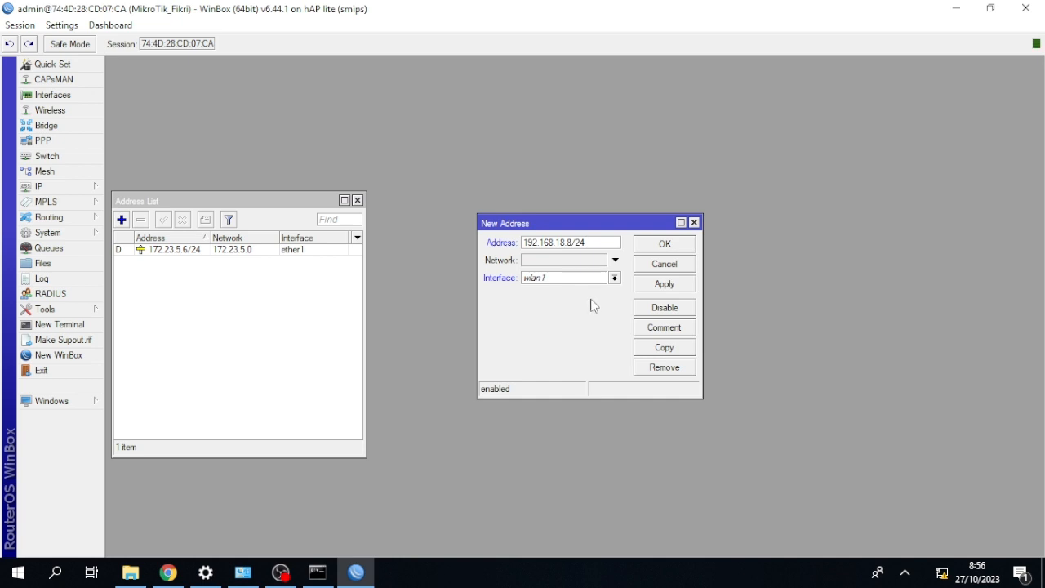
left_click(604, 279)
left_click(594, 301)
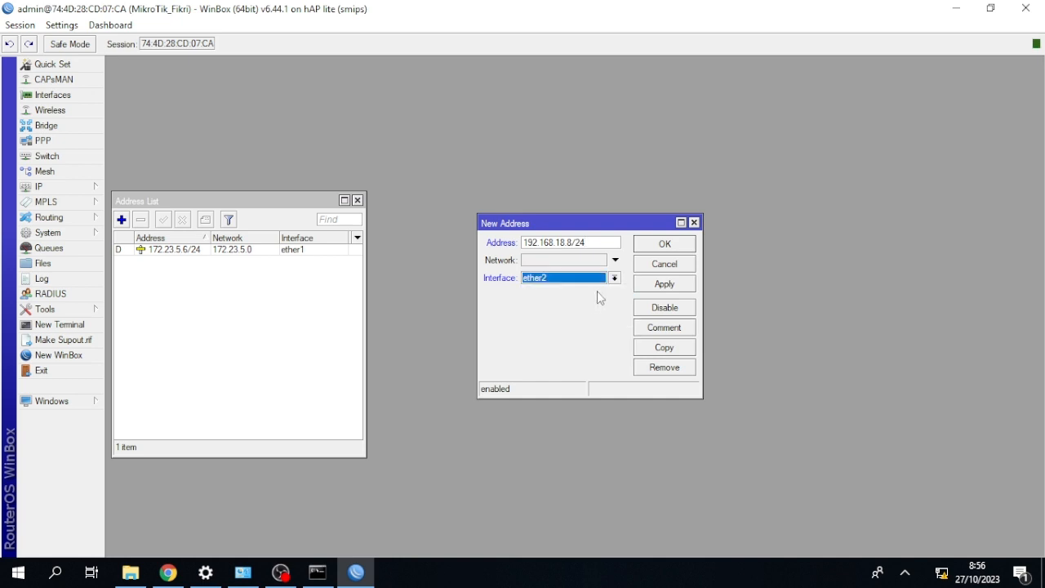
left_click(642, 285)
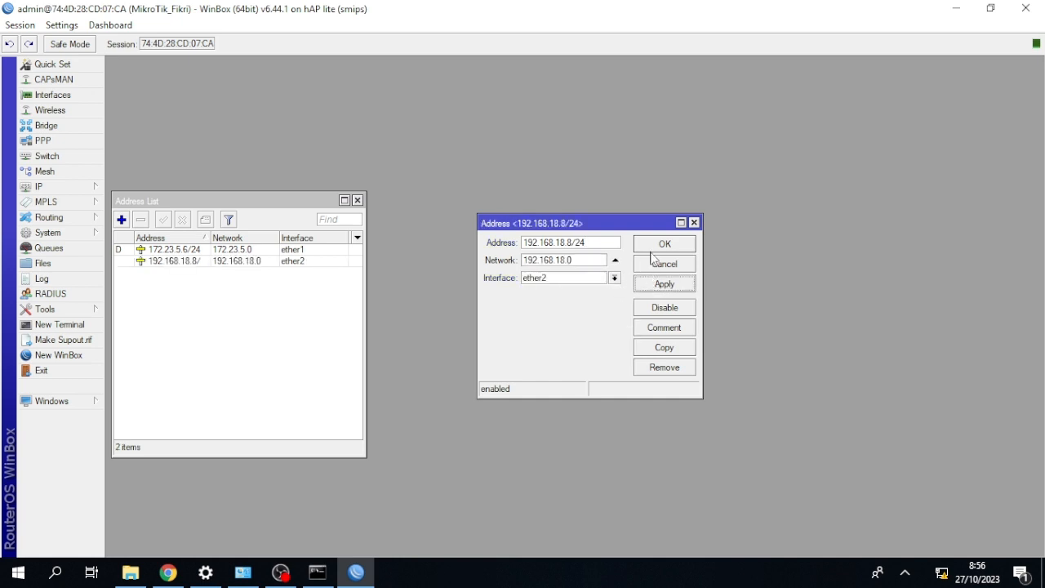
left_click(653, 247)
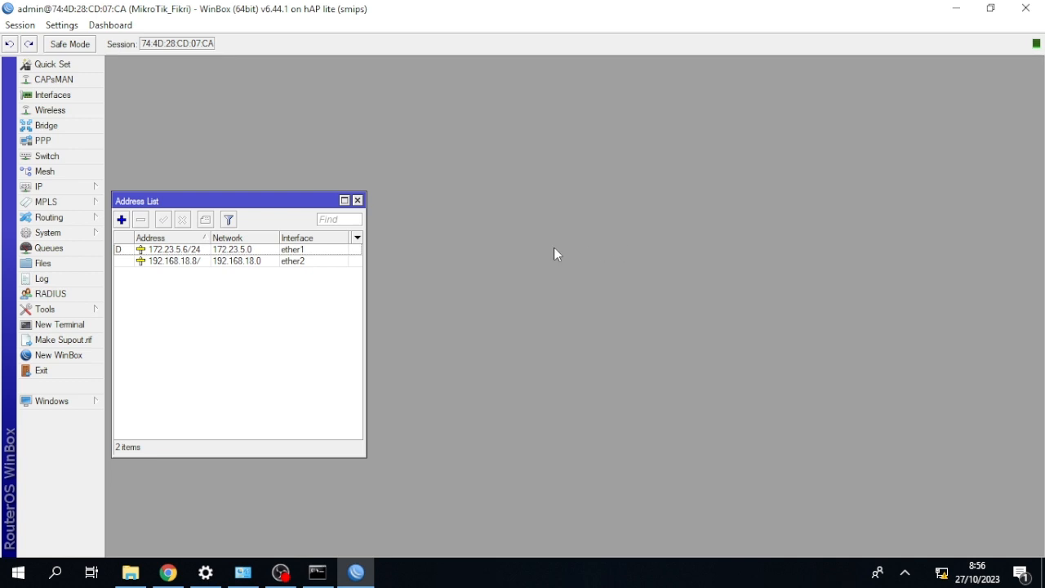
left_click(357, 201)
Set up a DHCP server on ether2, accepting address space 192.168.18.0/24, DNS server 172.23.5.254 and the other suggested values.
left_click(89, 187)
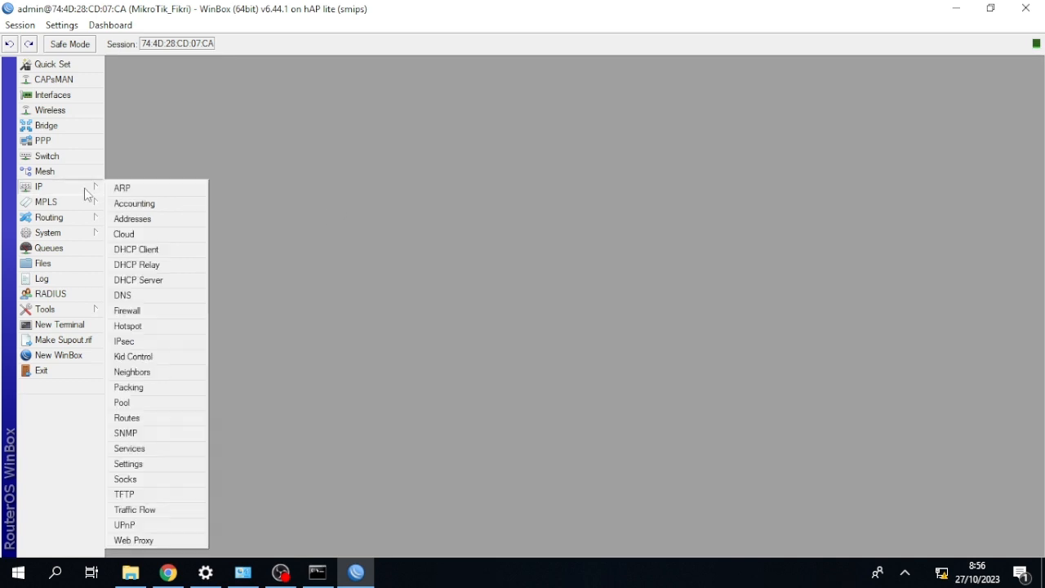
left_click(156, 278)
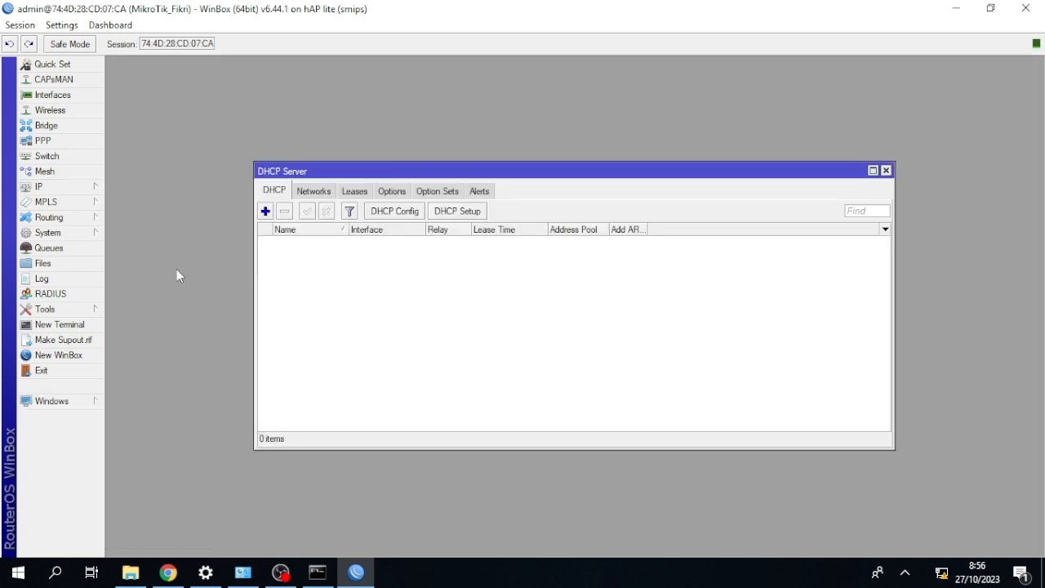
left_click(441, 211)
left_click(591, 307)
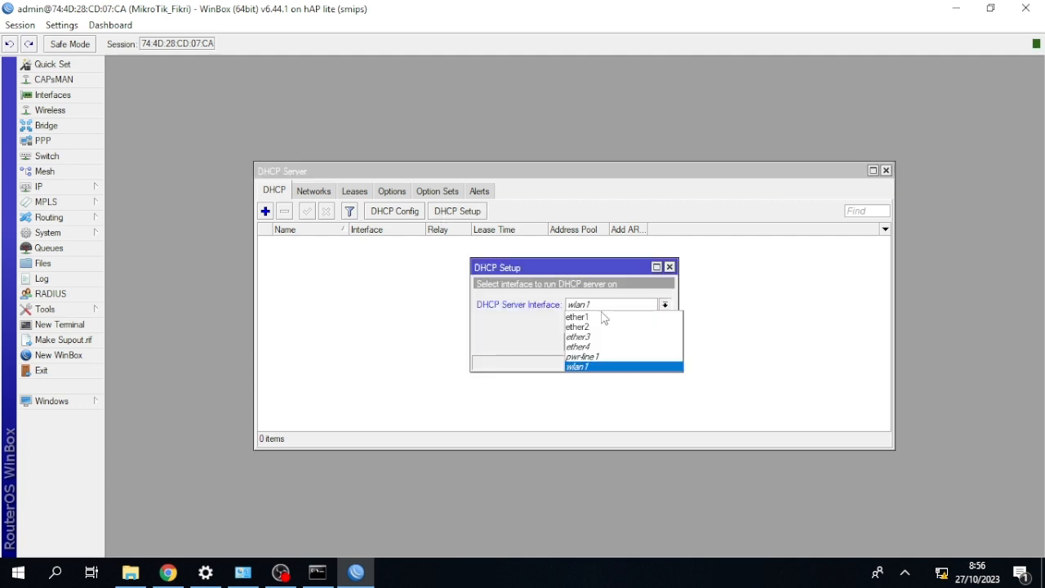
left_click(602, 328)
left_click(613, 342)
left_click(613, 342)
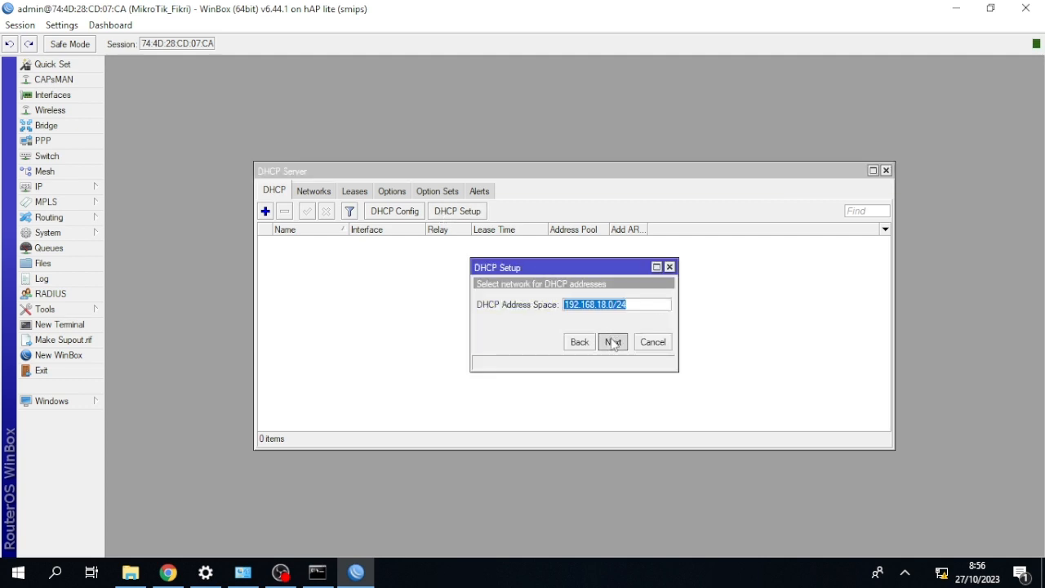
left_click(613, 342)
left_click(613, 342)
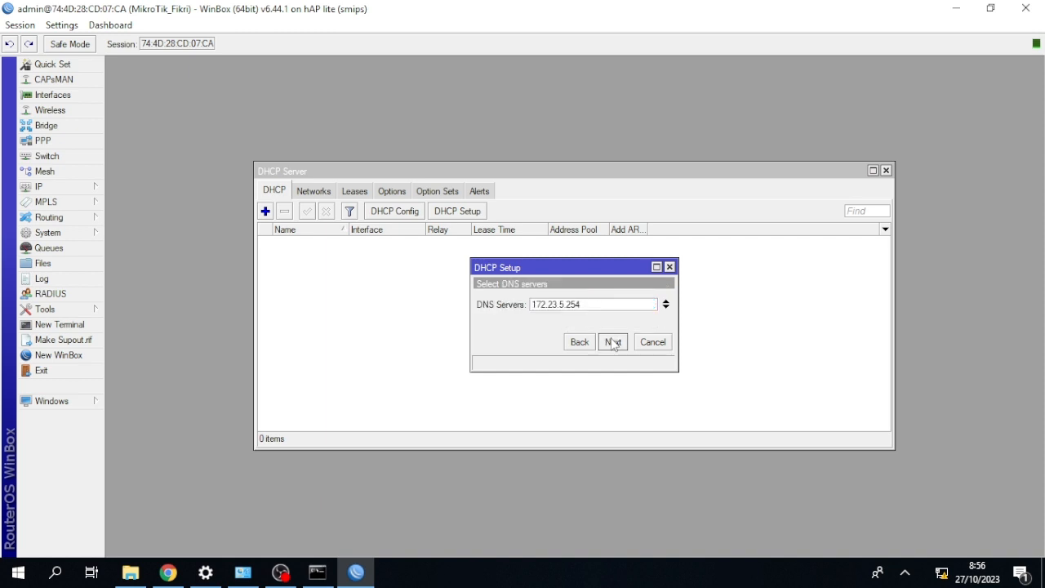
left_click(612, 342)
left_click(613, 342)
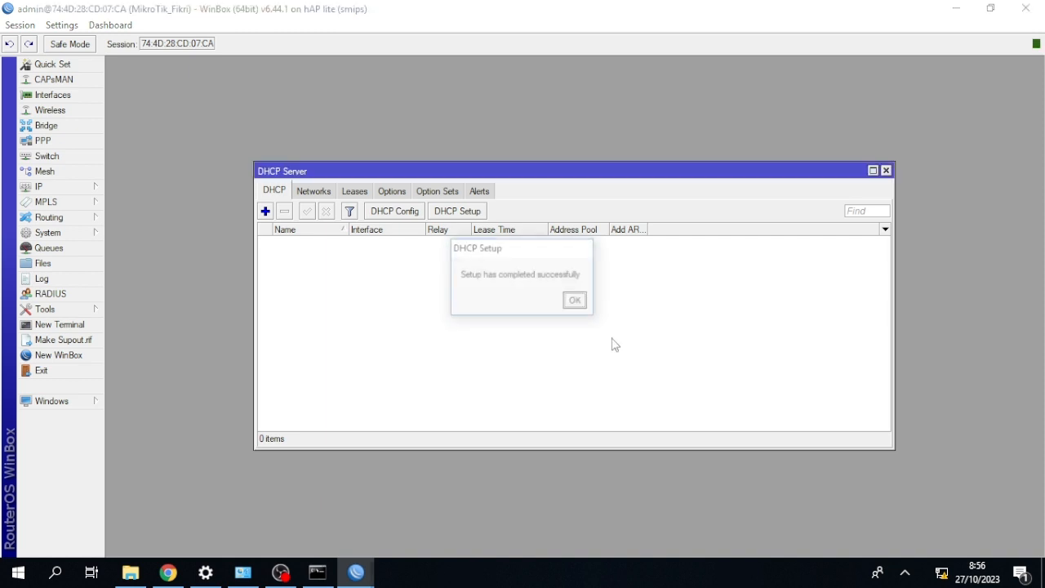
left_click(574, 300)
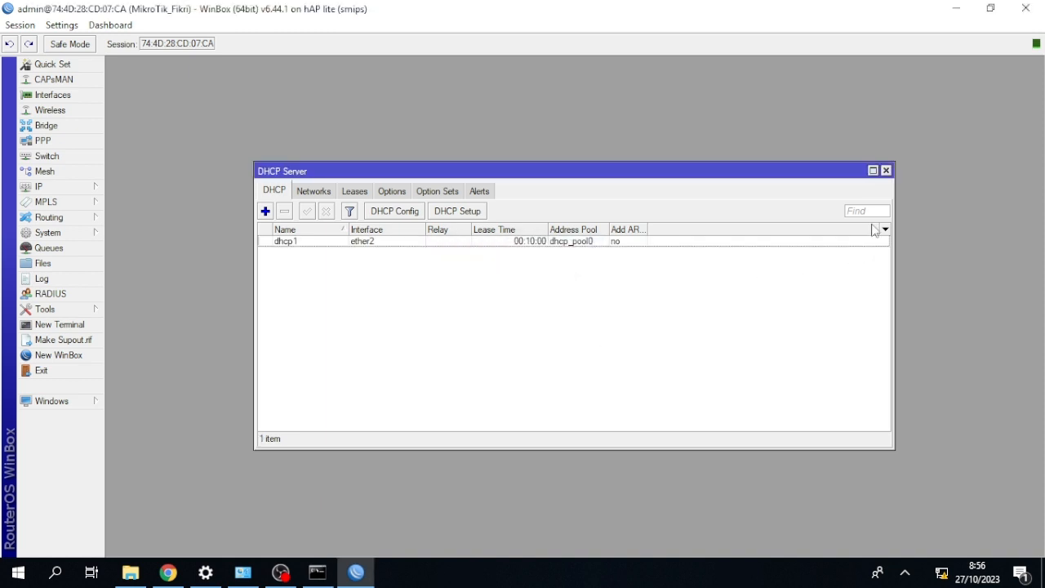
left_click(886, 171)
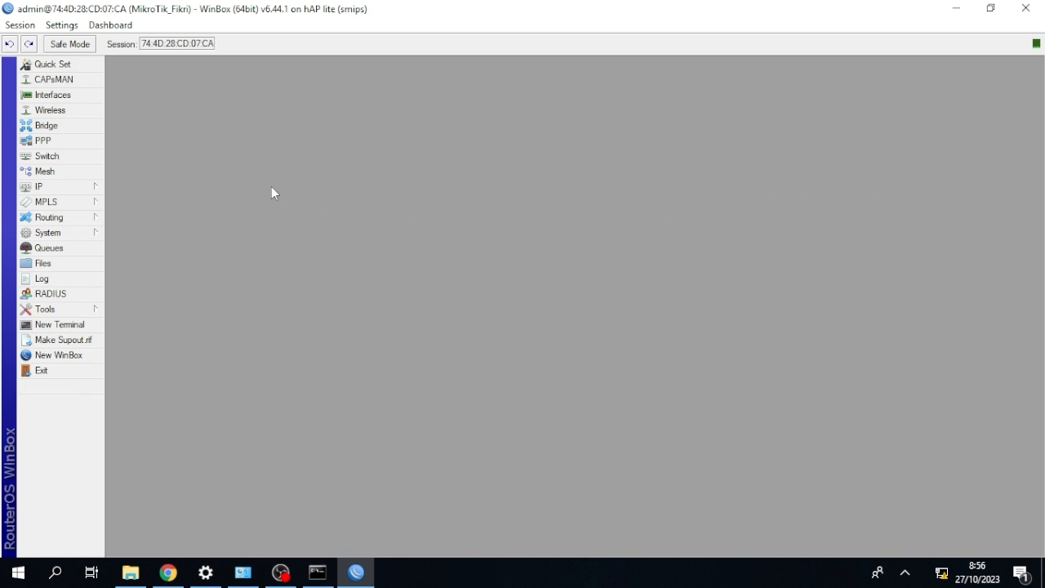
Start a new firewall NAT rule and set its chain to dstnat.
left_click(84, 187)
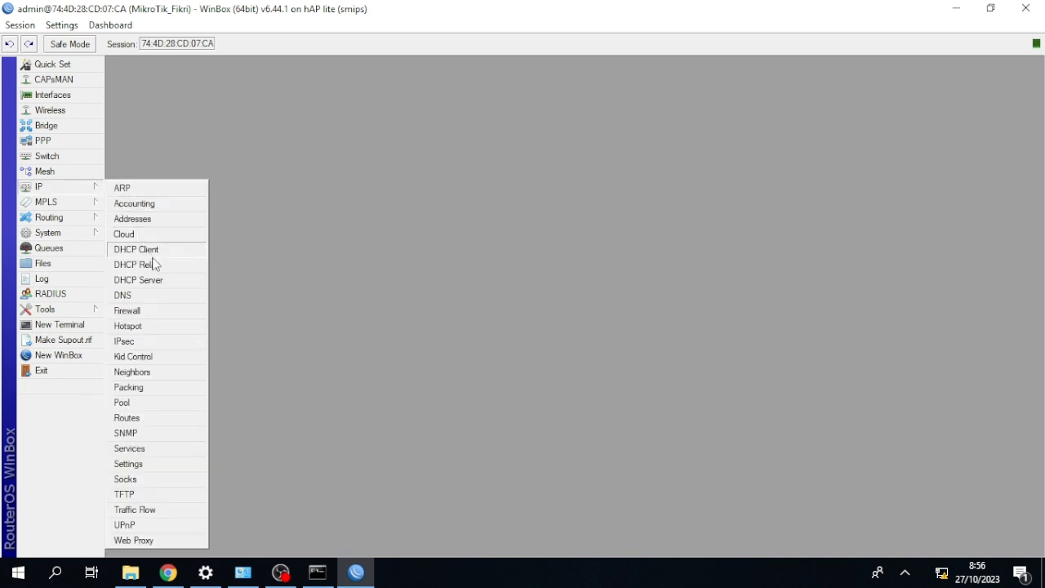
left_click(159, 308)
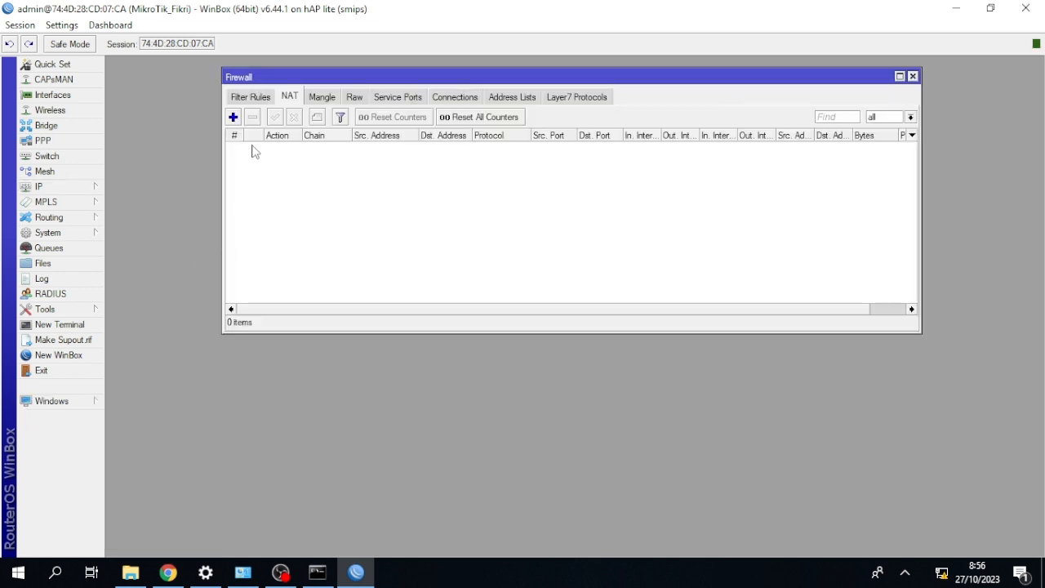
left_click(233, 117)
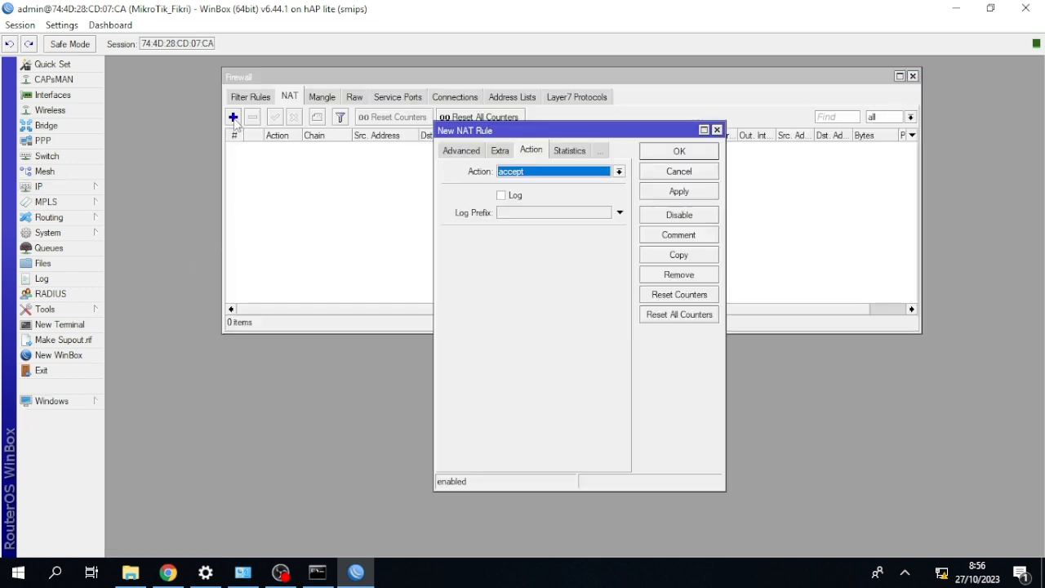
left_click(461, 152)
left_click(457, 151)
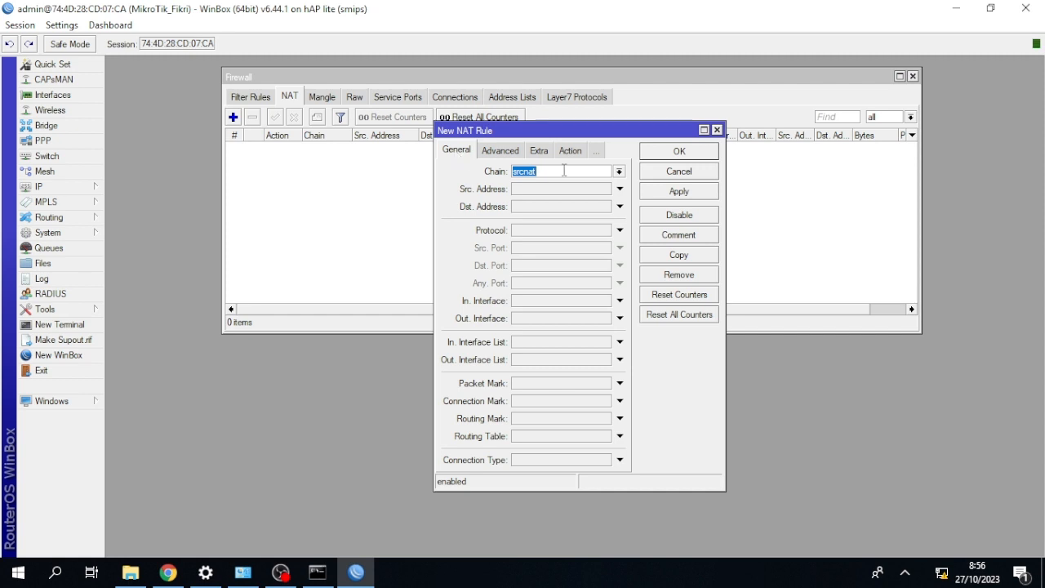
left_click(619, 172)
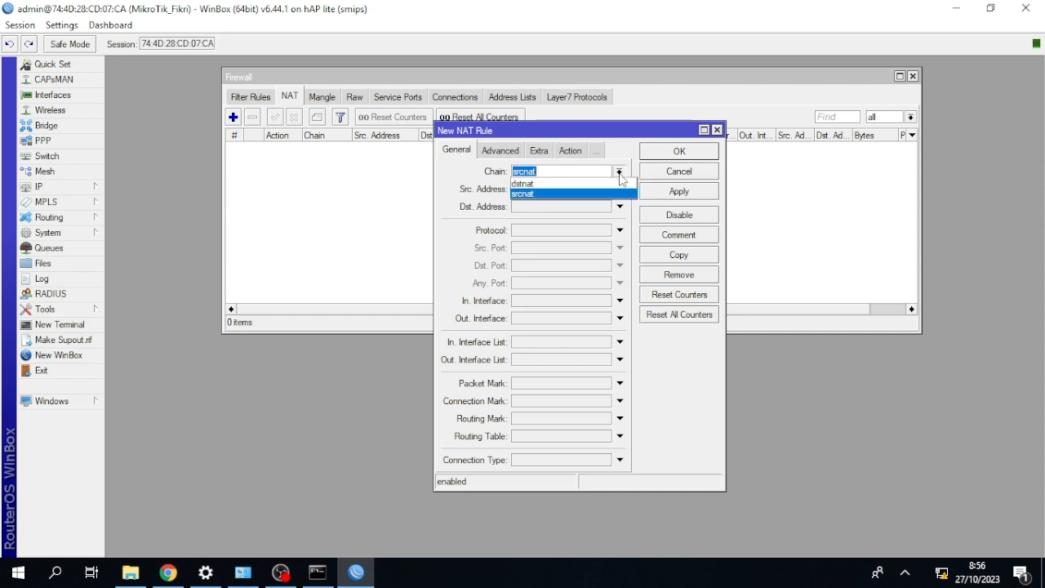
left_click(601, 185)
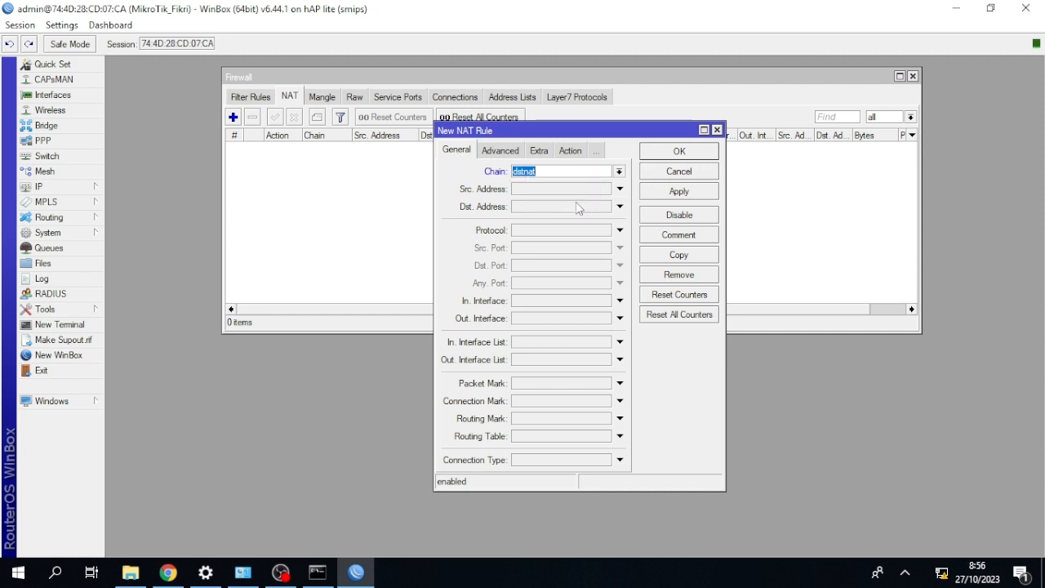
Set the NAT rule's source address to 192.168.18.8.
left_click(563, 188)
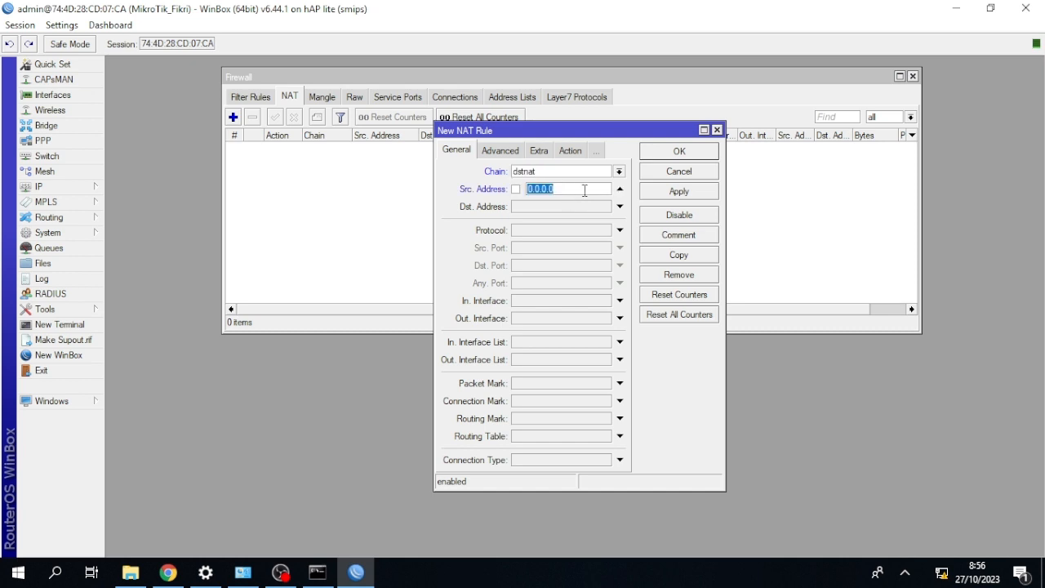
key("BackSpace")
type("192.168.18.8")
Match UDP traffic to destination port 53 in the NAT rule.
left_click(619, 230)
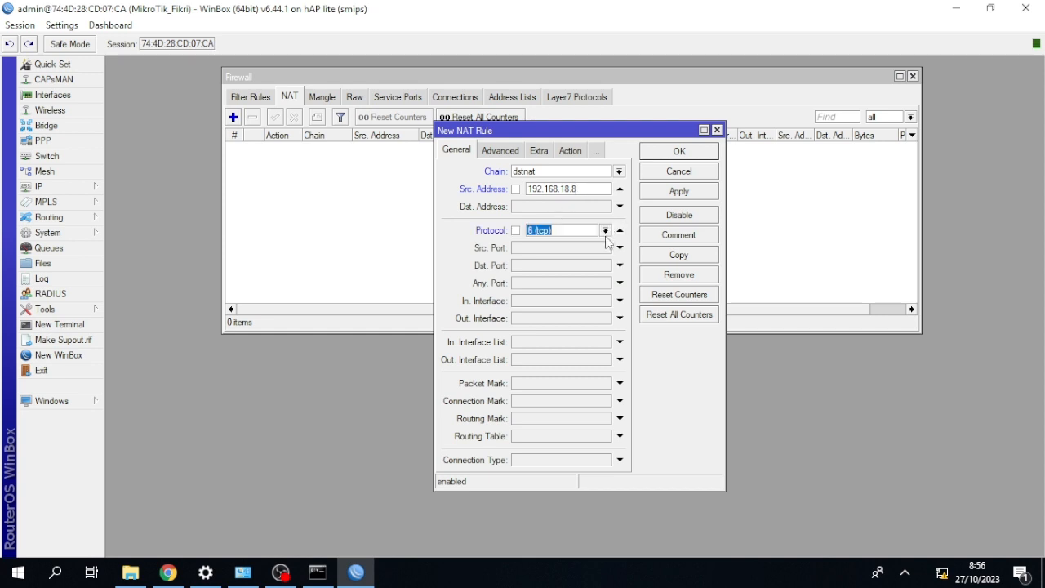
left_click(604, 231)
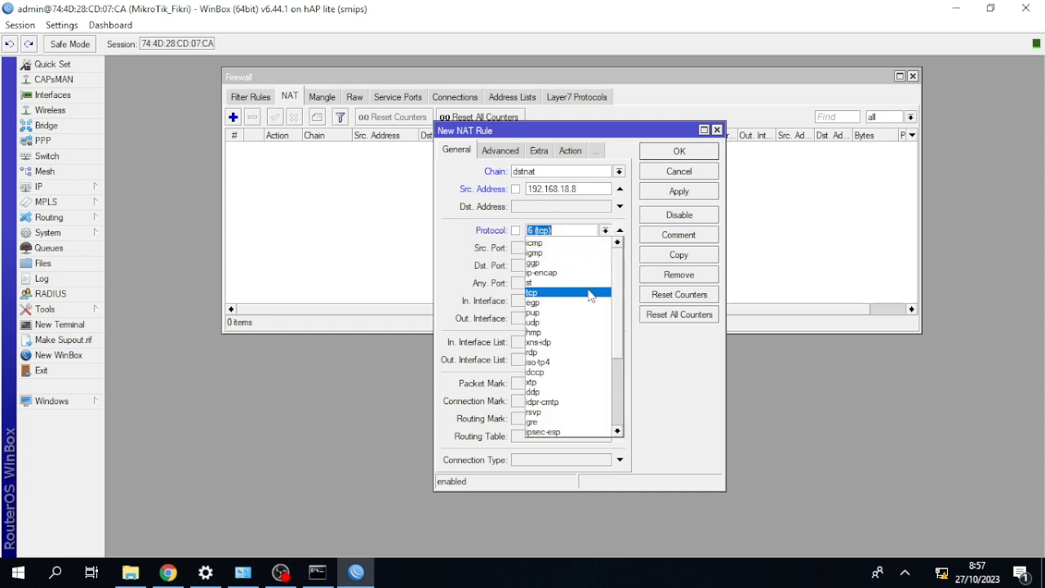
left_click(581, 321)
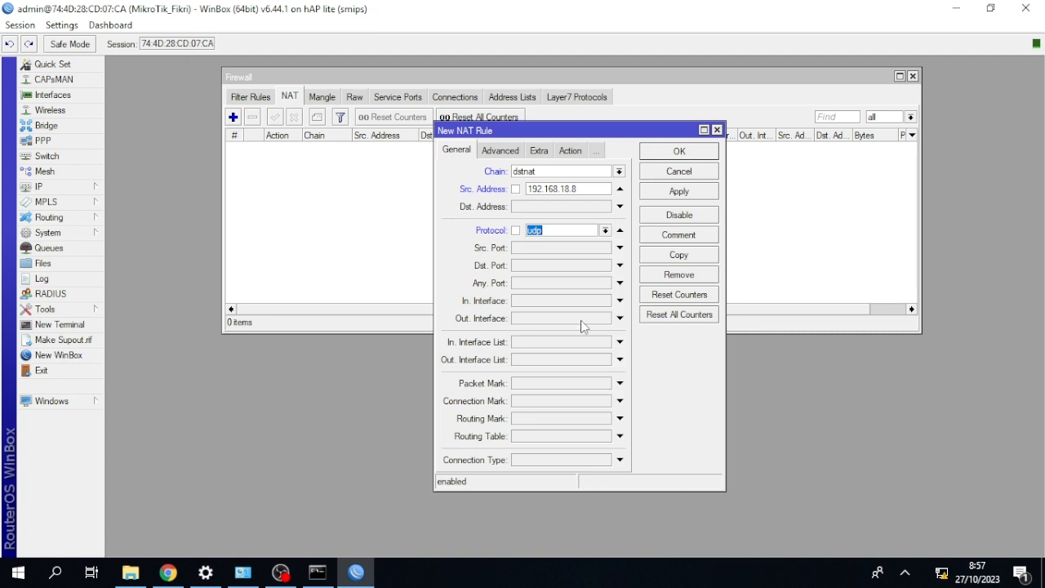
left_click(551, 265)
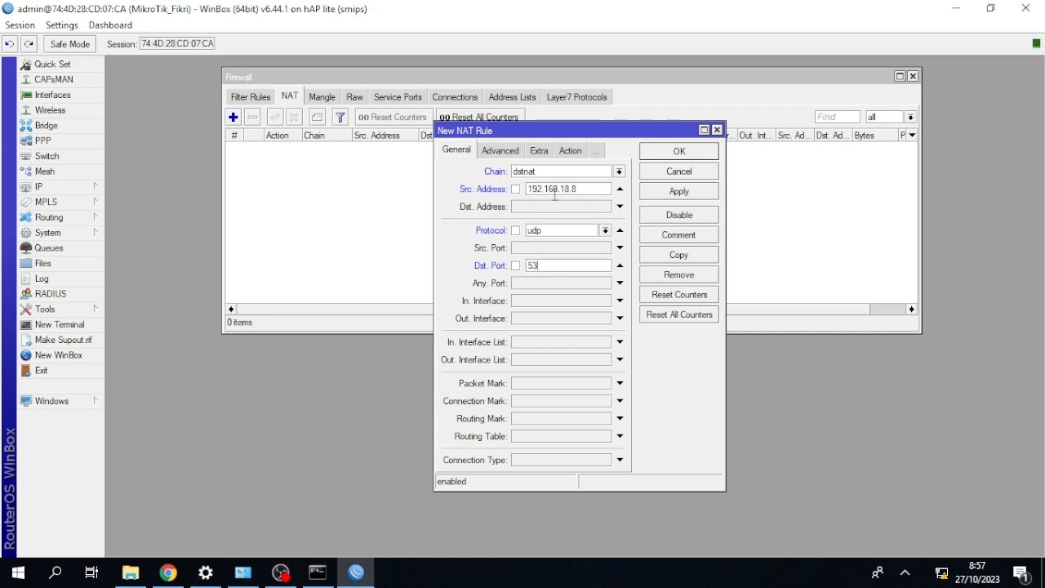
Set the NAT rule's action to redirect and save the rule.
left_click(571, 151)
left_click(573, 172)
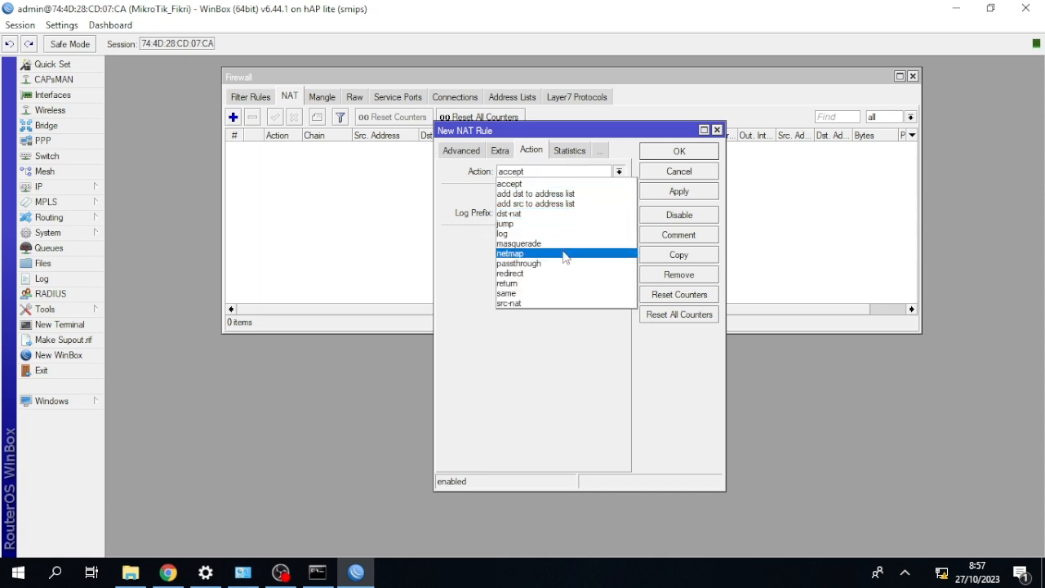
left_click(560, 273)
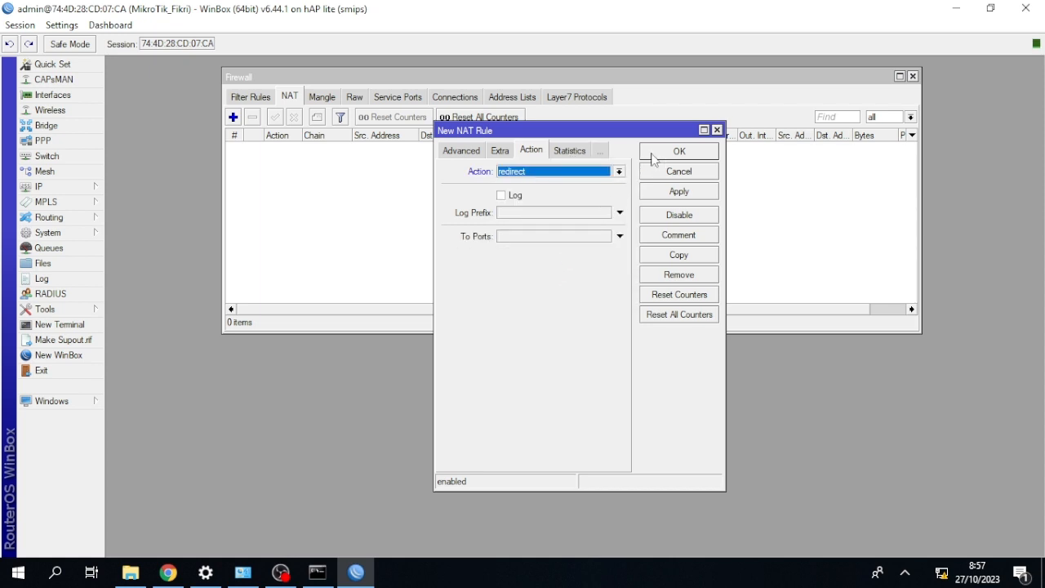
left_click(678, 151)
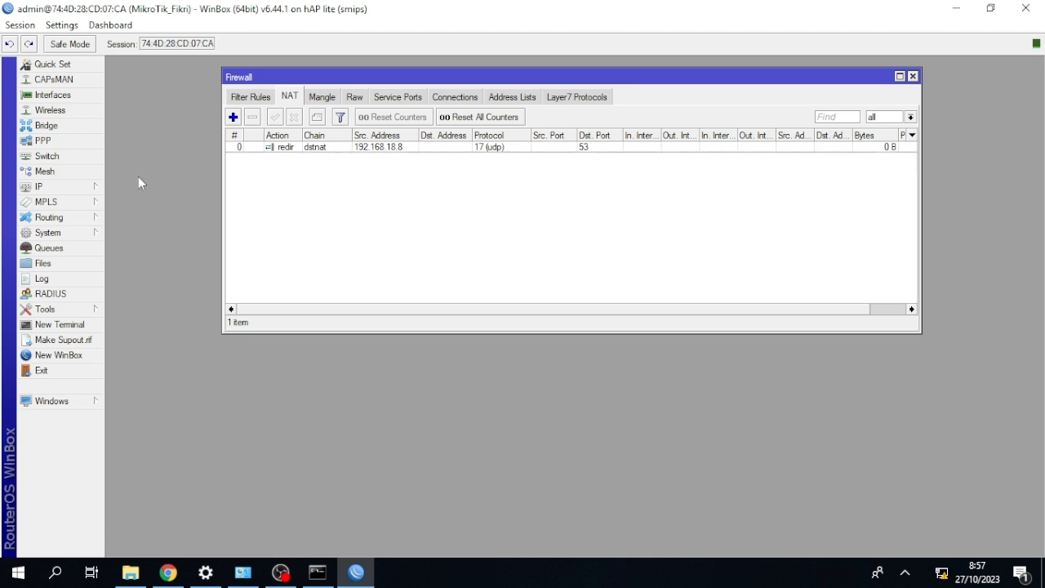
left_click(89, 189)
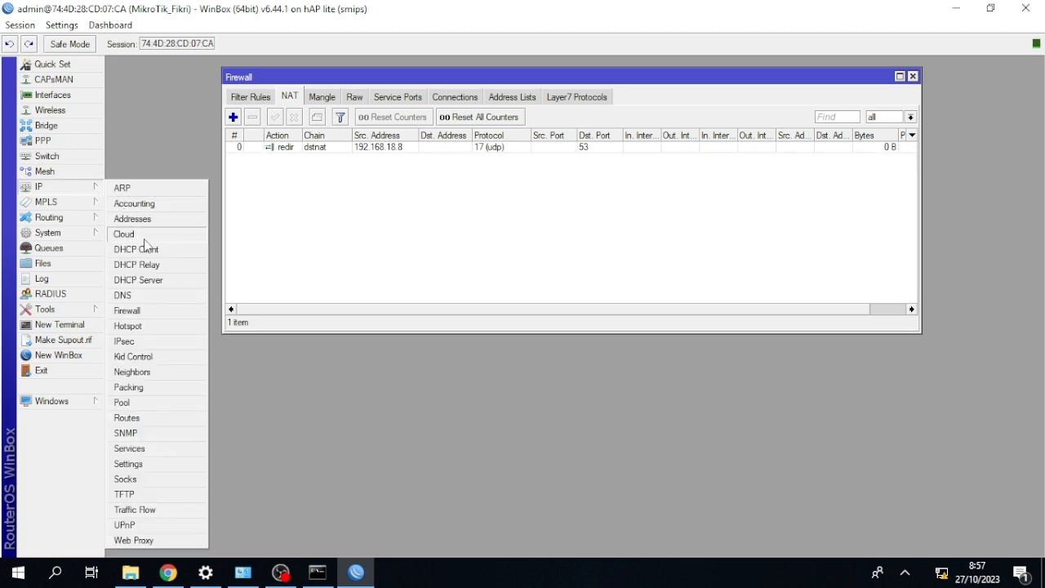
left_click(151, 294)
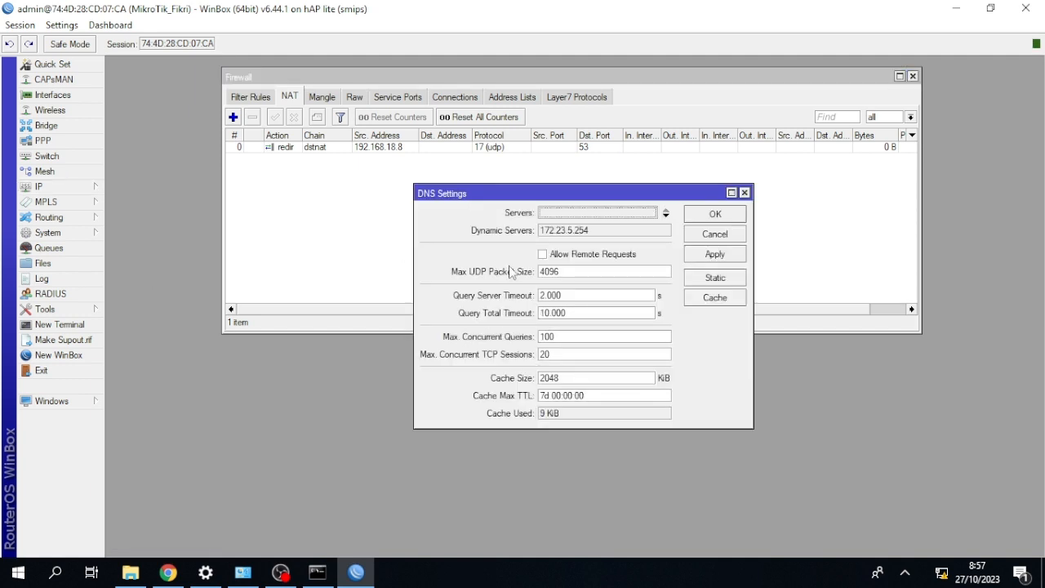
left_click(700, 279)
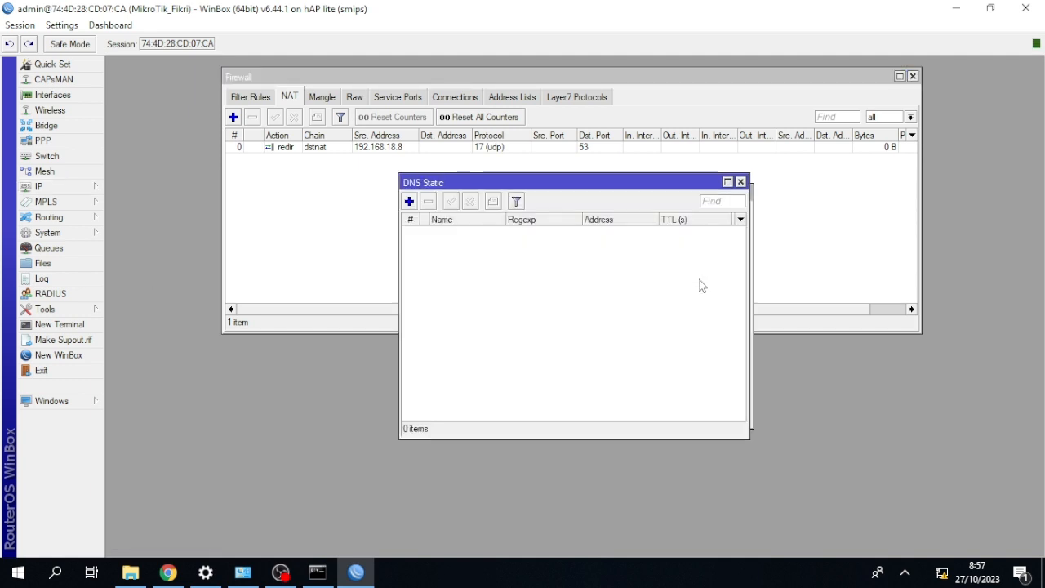
left_click(409, 202)
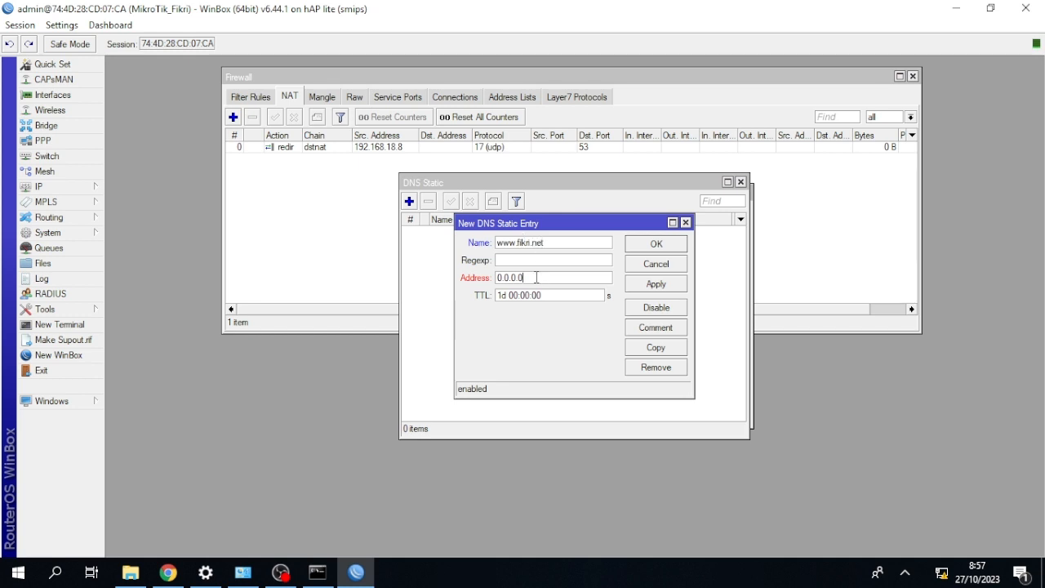
left_click_drag(536, 278, 499, 278)
key("BackSpace")
key("BackSpace")
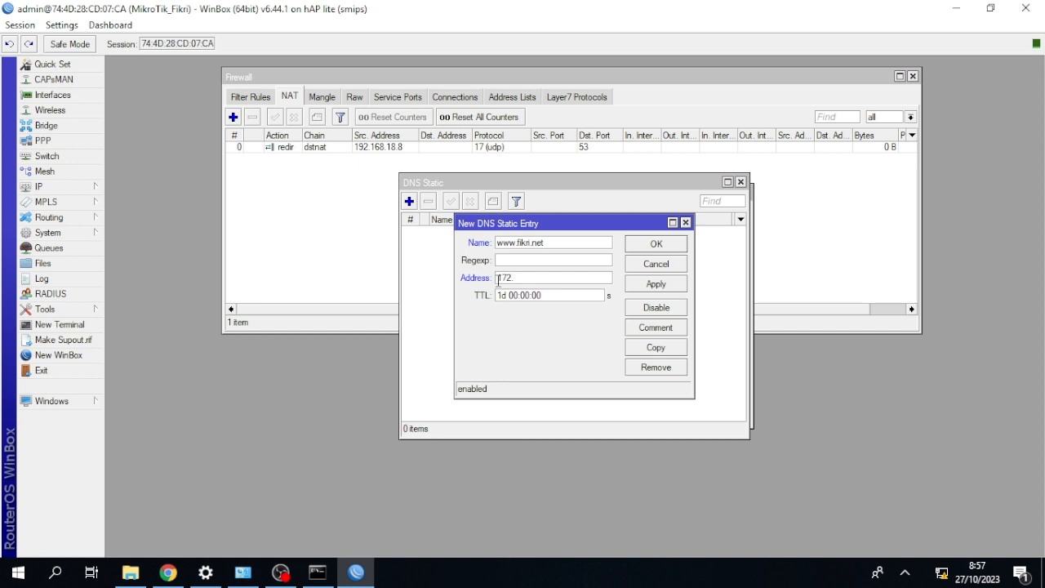
type("23.5.6")
left_click(640, 248)
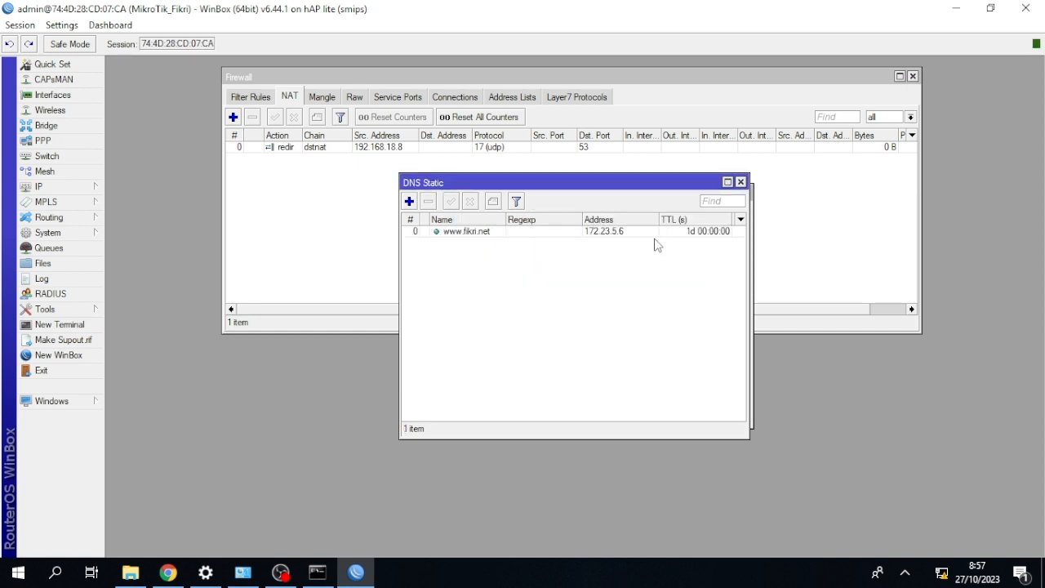
left_click(740, 182)
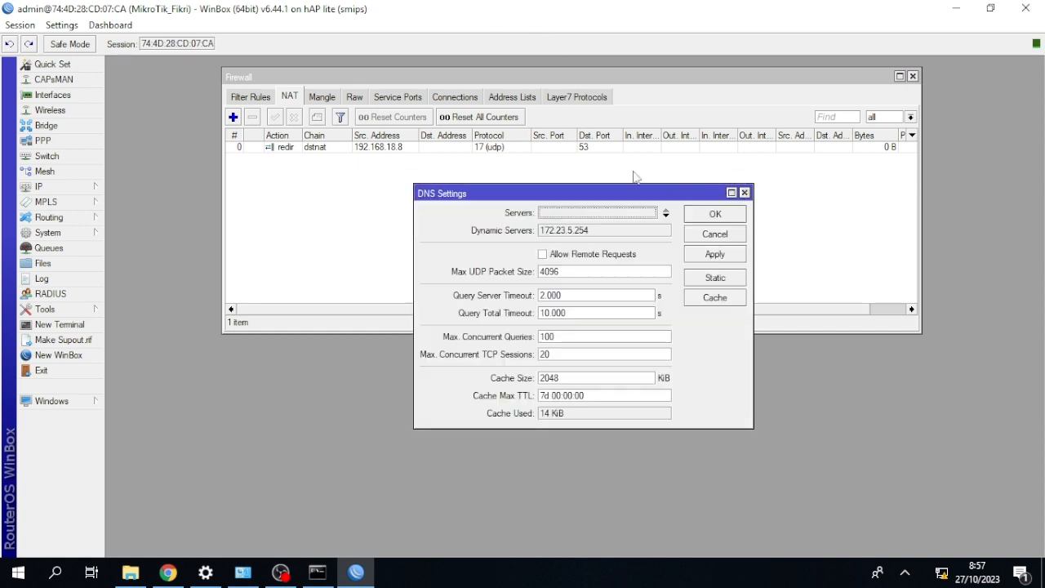
left_click(743, 193)
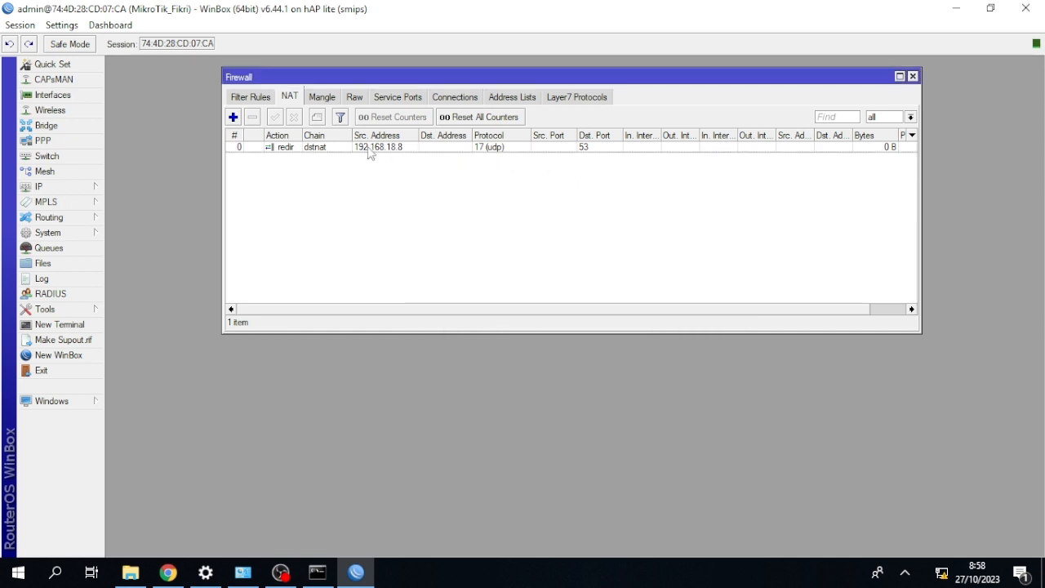
Start another firewall NAT rule in the dstnat chain, matching destination address 172.23.5.6 and TCP destination port 80.
left_click(234, 117)
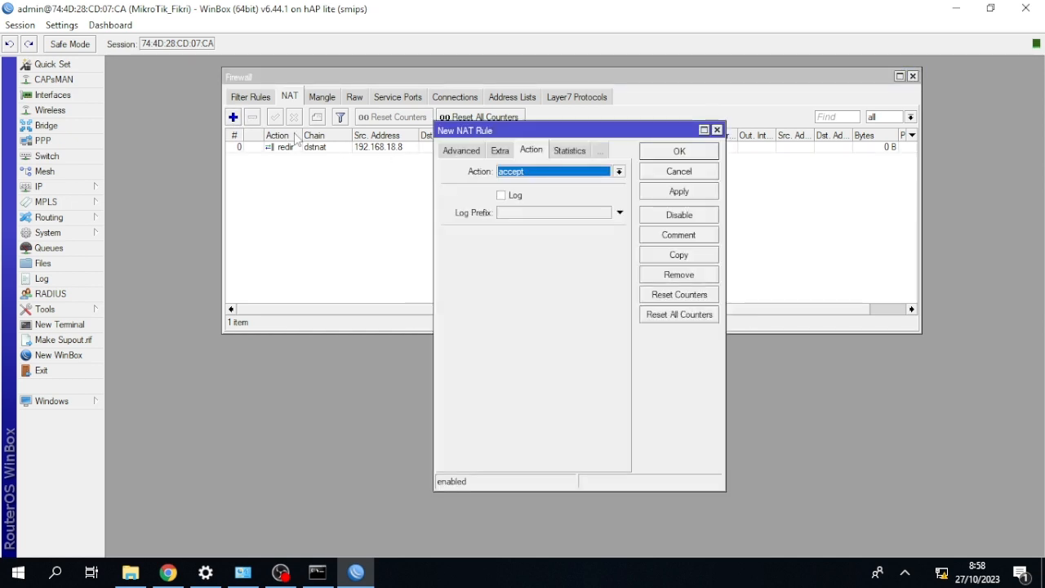
left_click(457, 154)
left_click(456, 153)
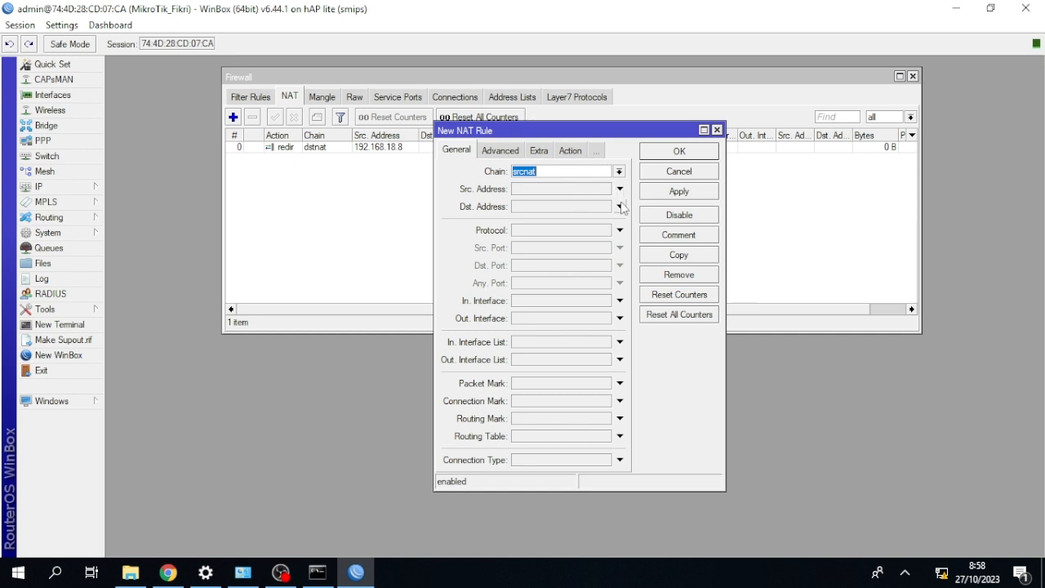
left_click(618, 172)
left_click(613, 184)
left_click(619, 207)
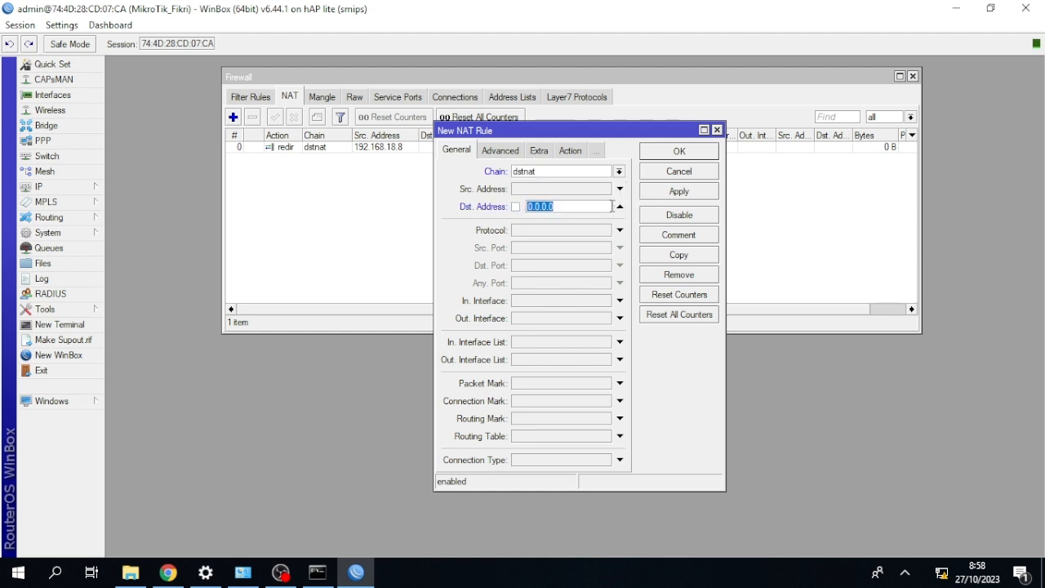
key("BackSpace")
type("172.23.5.6")
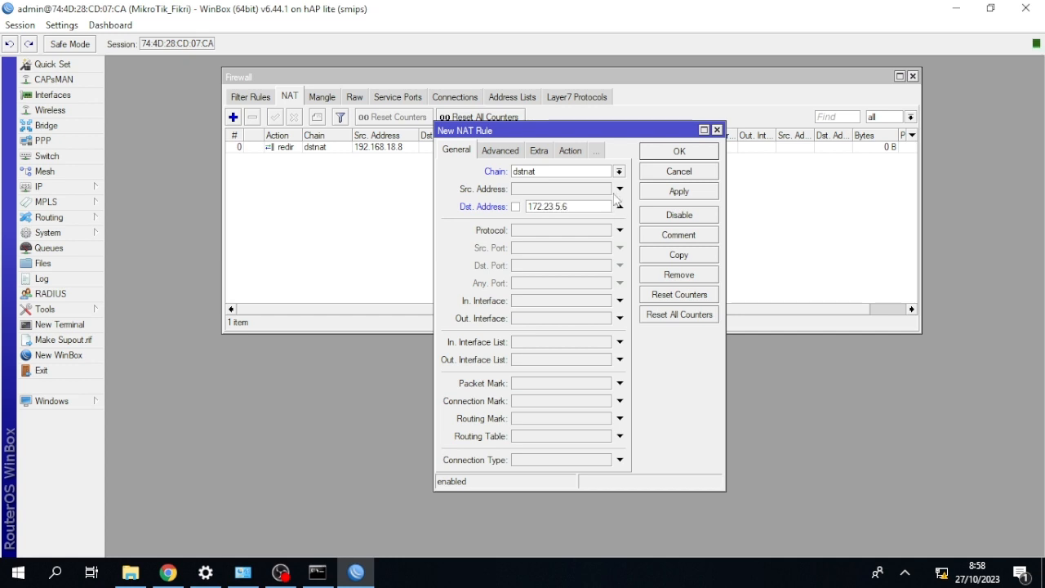
left_click(620, 229)
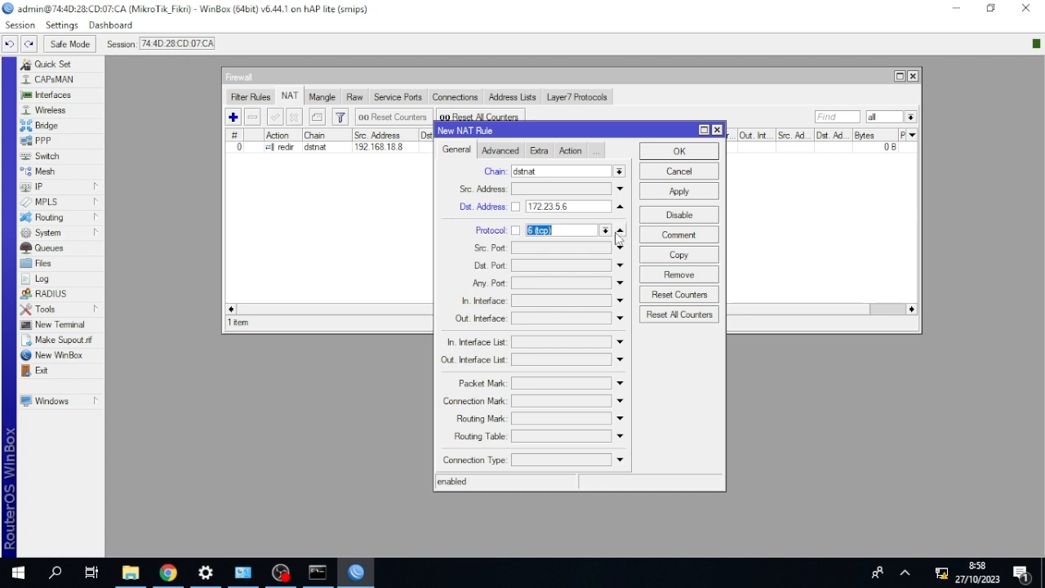
left_click(551, 262)
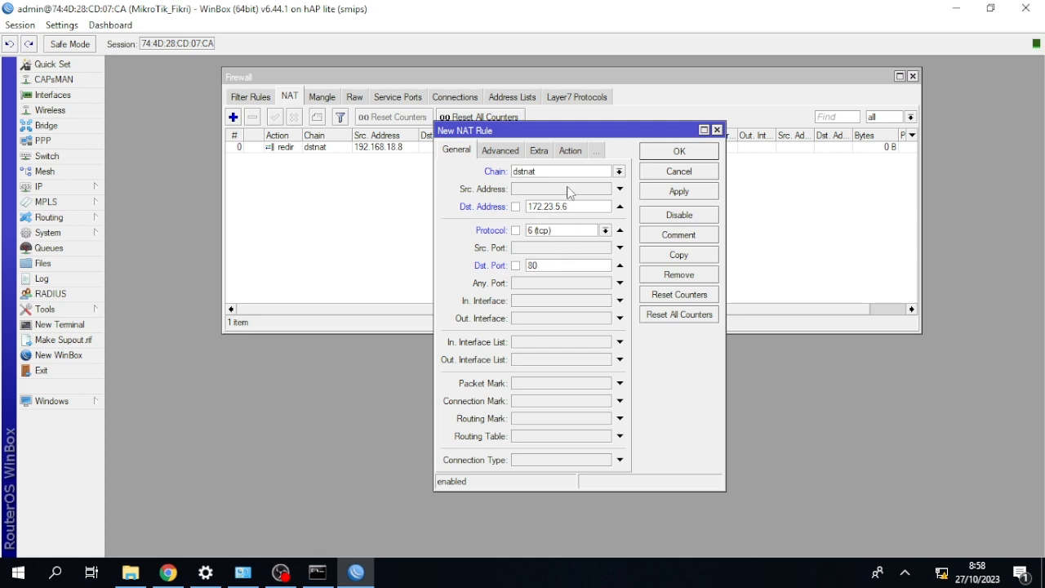
Set the rule's action to dst-nat with a target address starting with 172.23, and save the rule.
left_click(573, 153)
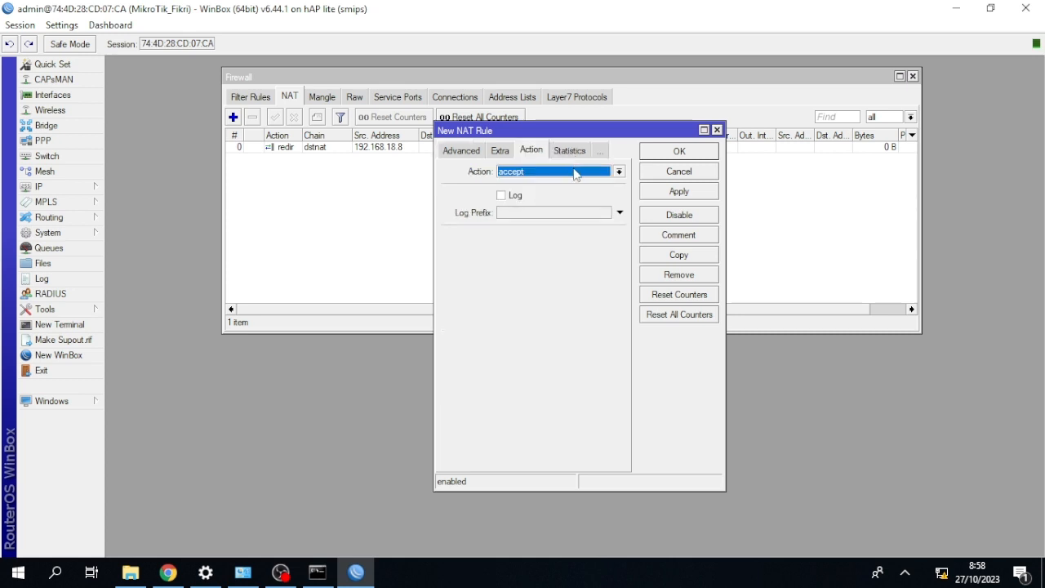
left_click(575, 173)
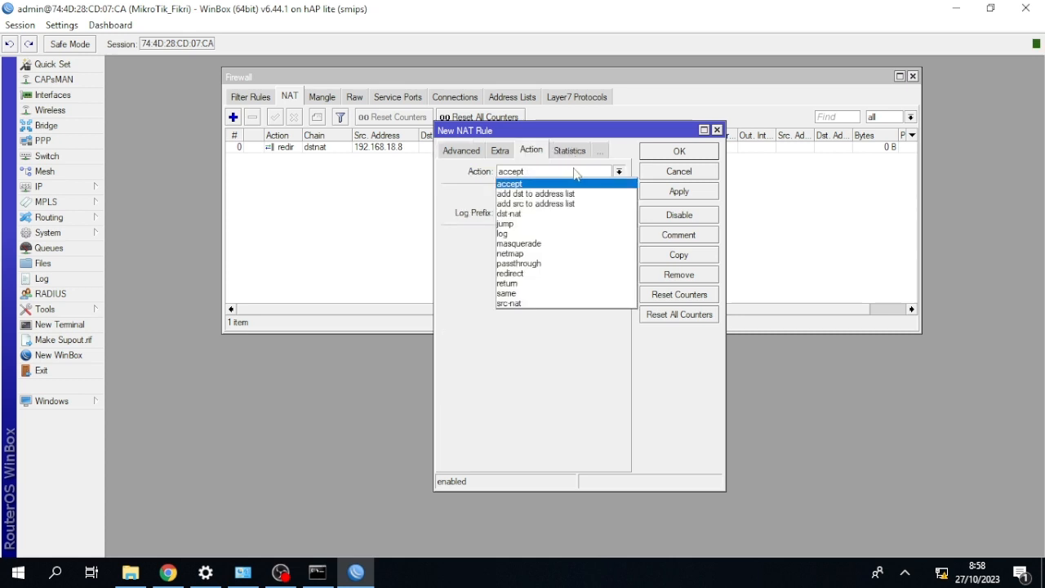
left_click(559, 213)
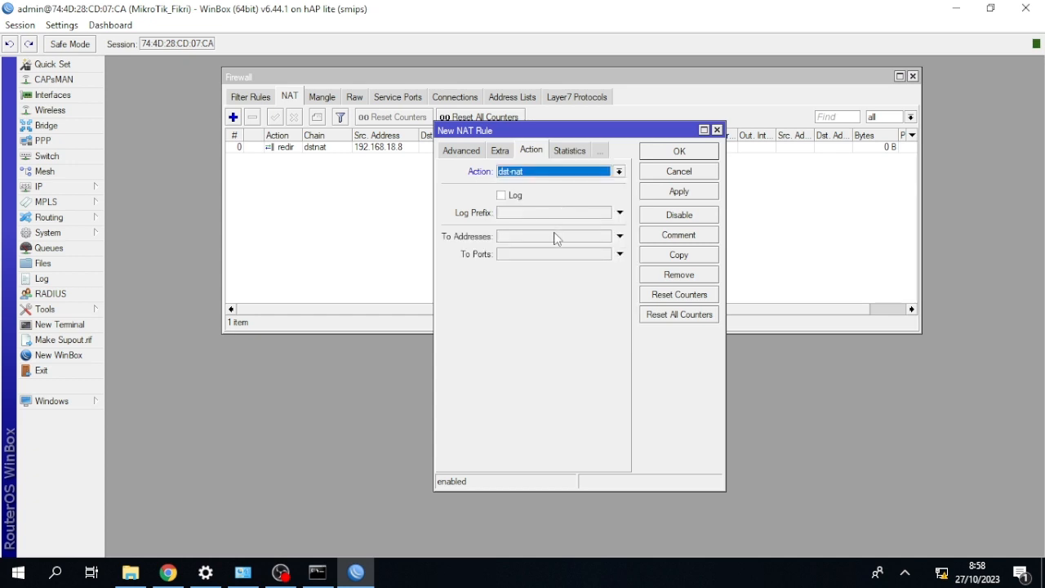
left_click(555, 237)
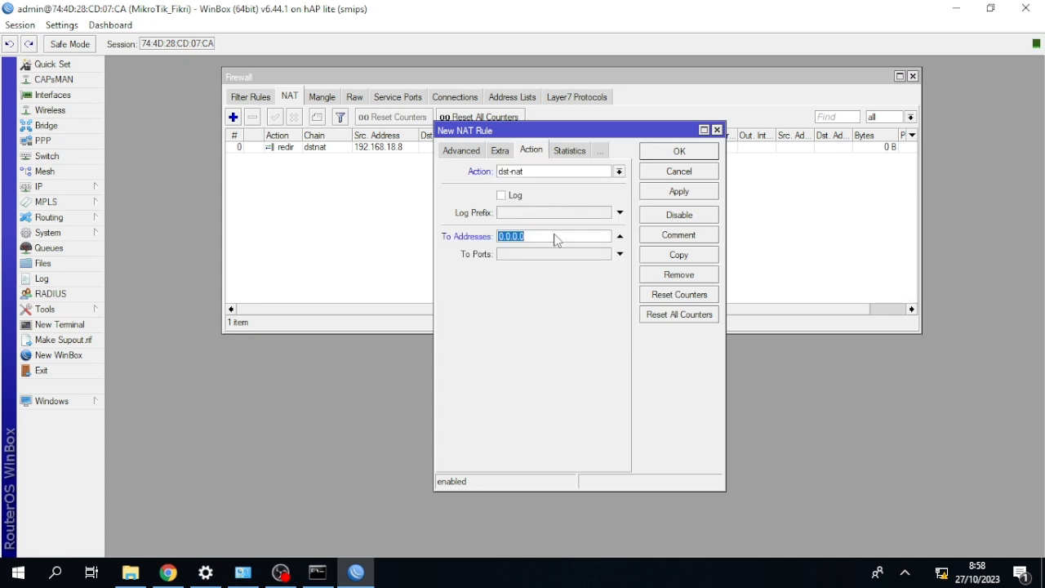
key("BackSpace")
type("172.23.5.6")
left_click(683, 150)
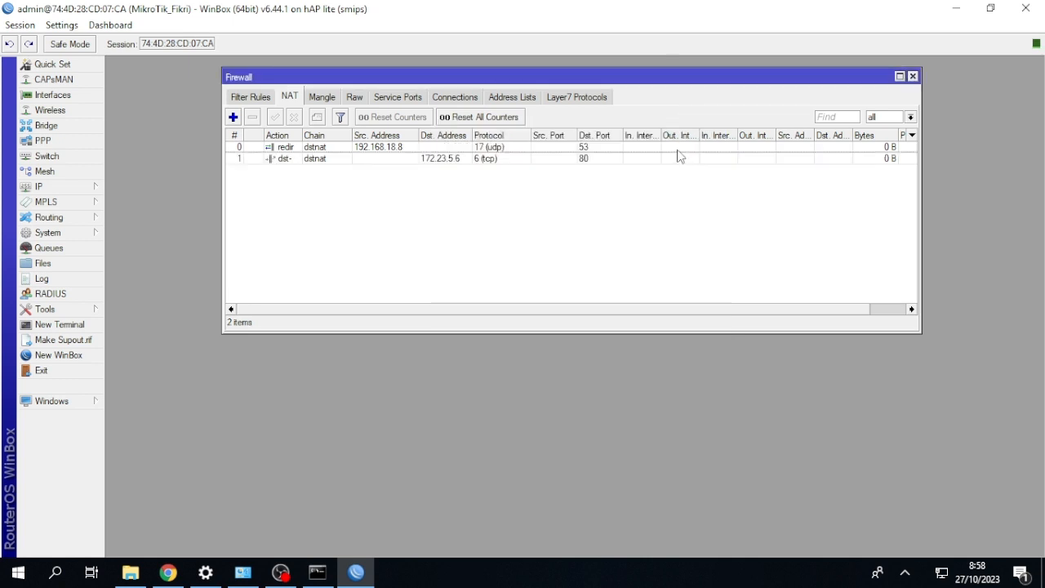
Start a new NAT rule in the srcnat chain with ether1 as the outgoing interface.
left_click(234, 118)
left_click(448, 155)
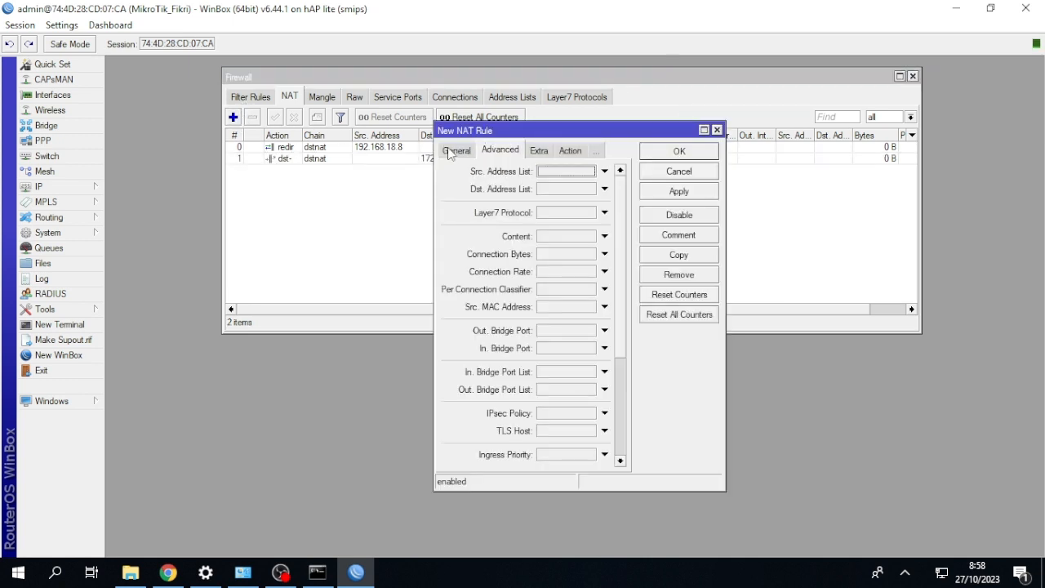
left_click(453, 152)
left_click(620, 319)
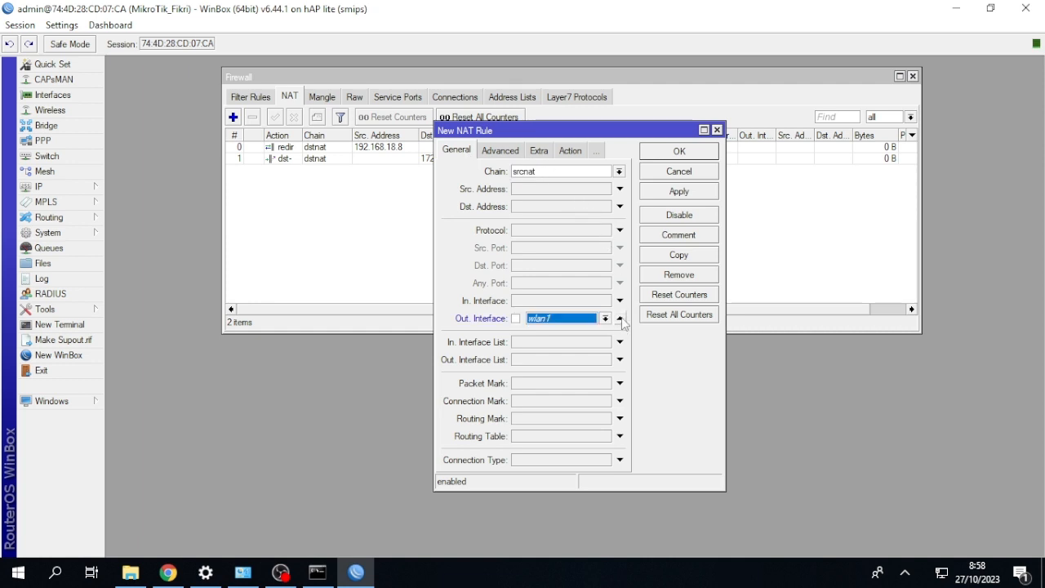
left_click(605, 319)
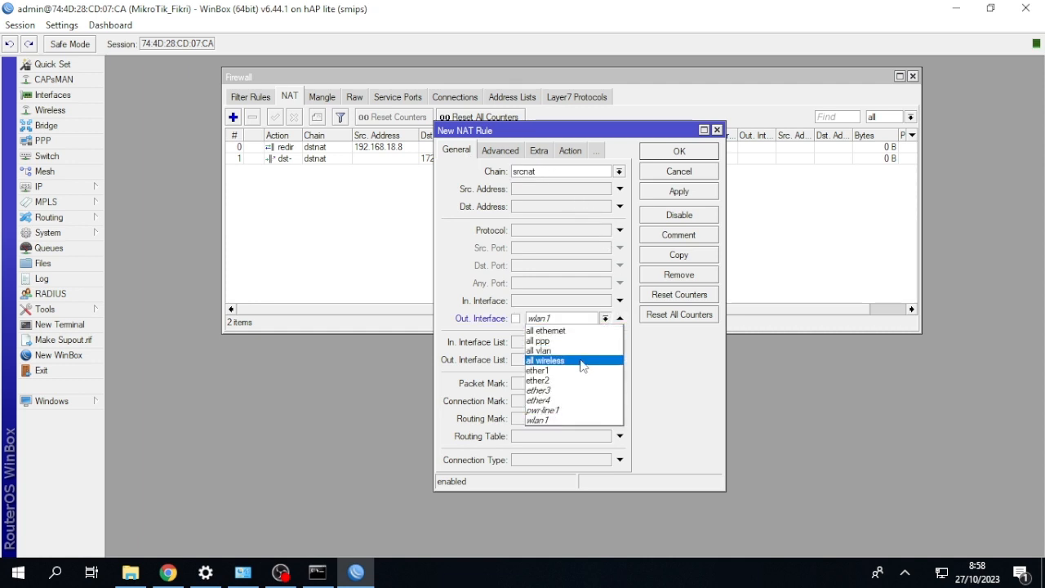
left_click(584, 371)
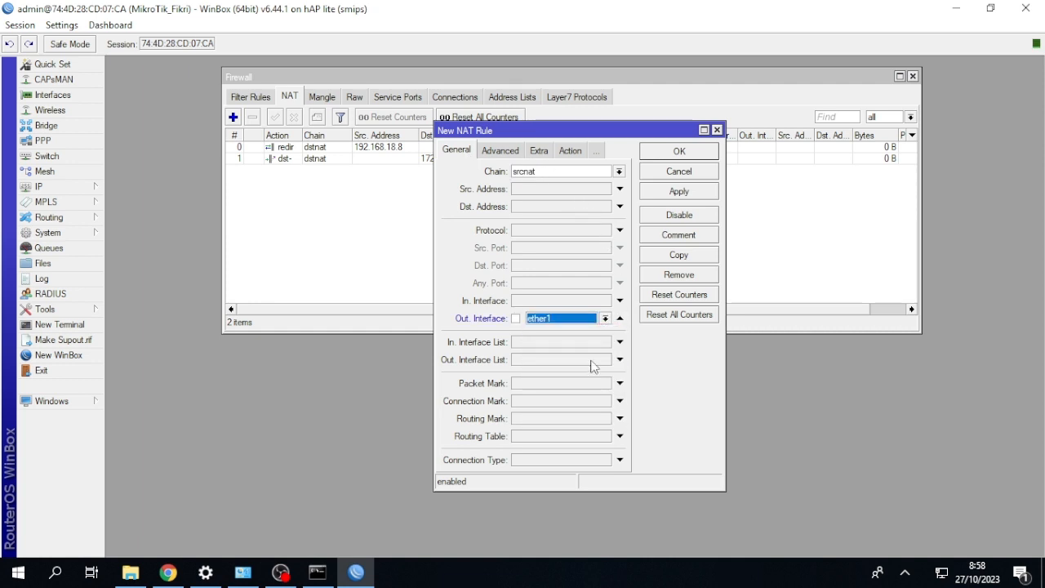
Set the srcnat rule's action to masquerade and save the rule.
left_click(571, 151)
left_click(575, 171)
left_click(561, 237)
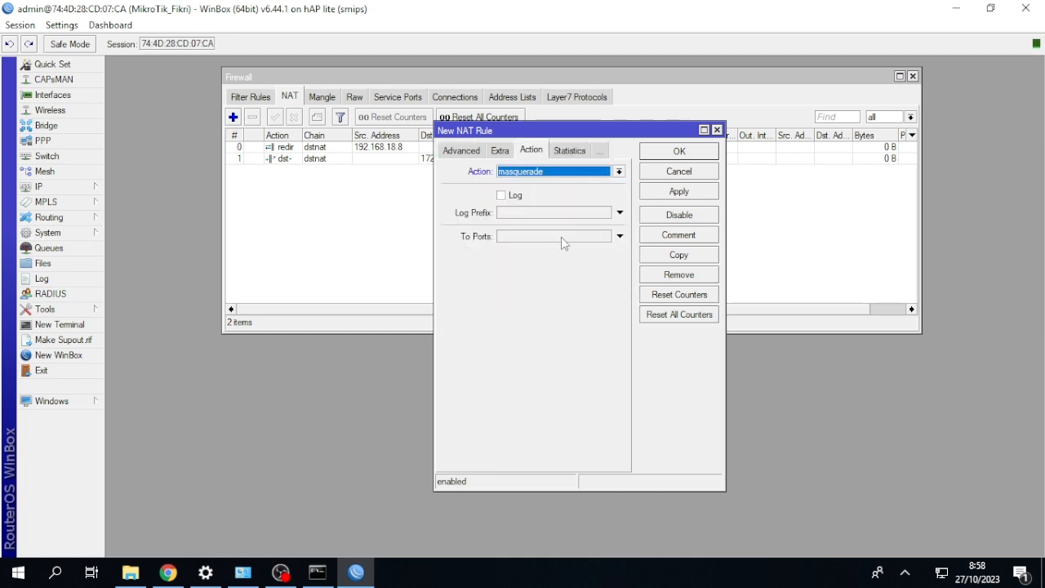
left_click(677, 152)
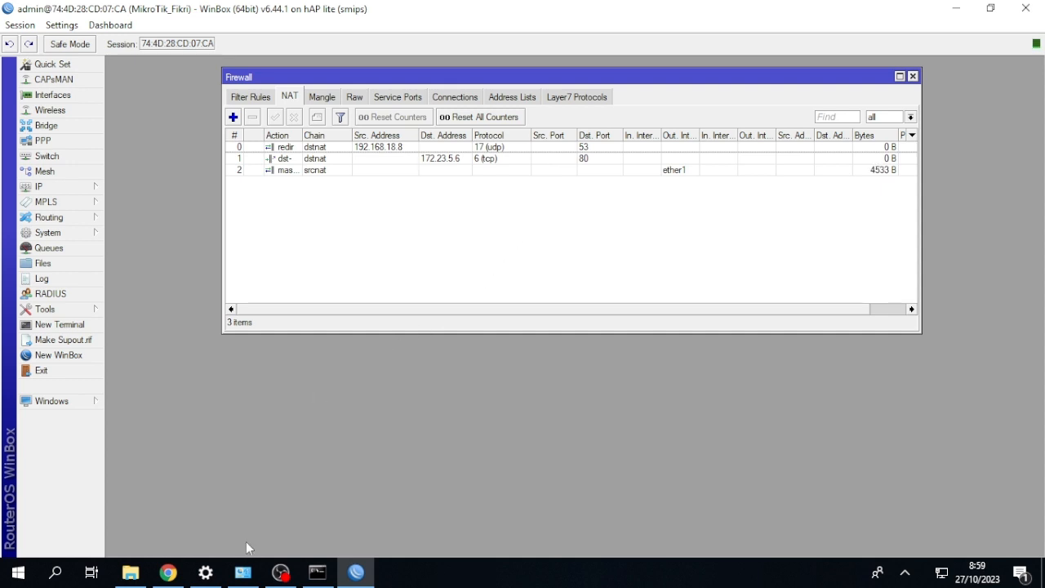
Switch to the Windows Network Connections window and disable and re-enable the Ethernet 2 adapter.
left_click(243, 573)
right_click(218, 154)
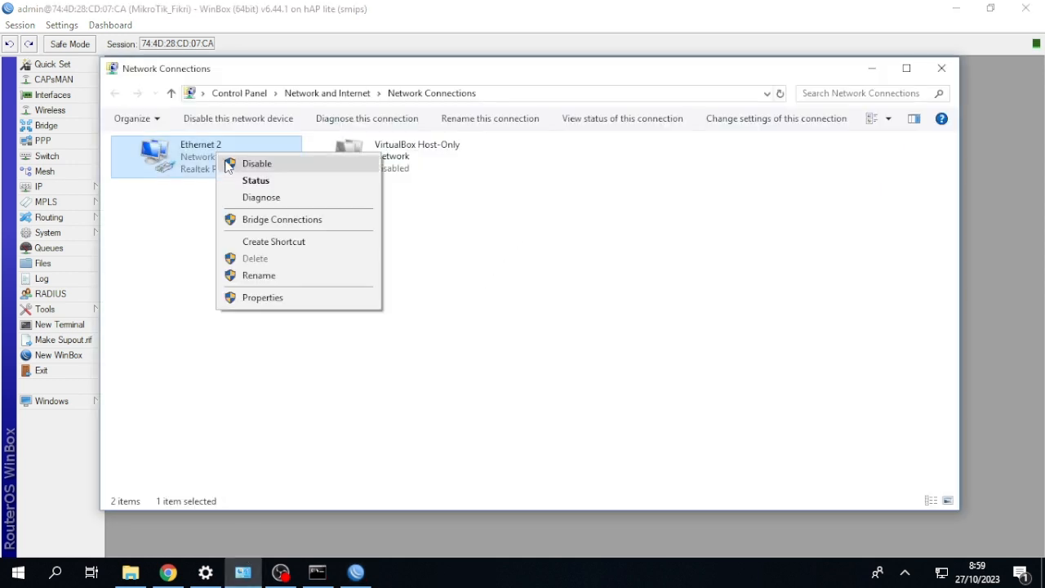
left_click(228, 166)
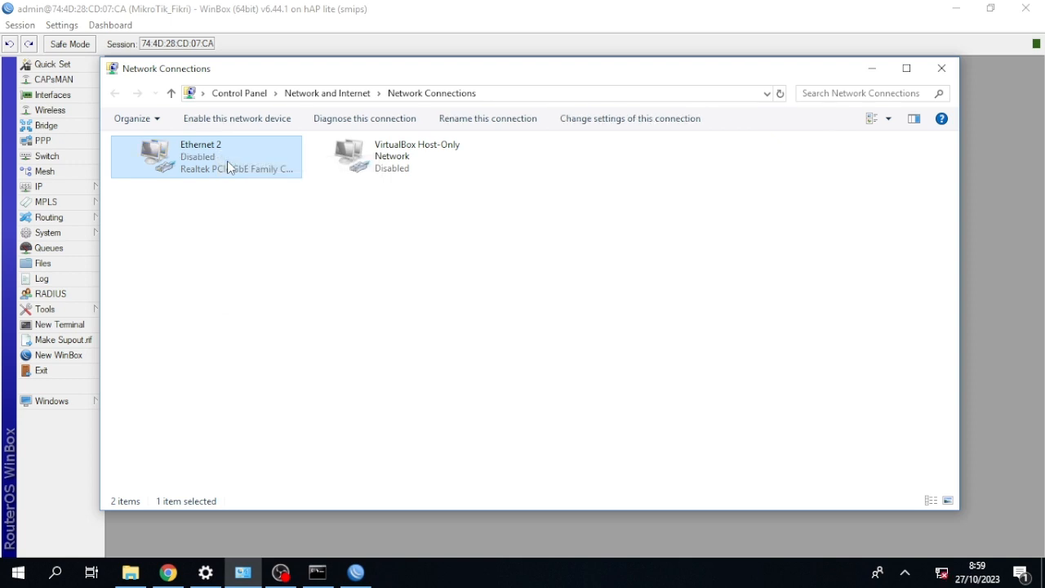
right_click(217, 155)
left_click(218, 161)
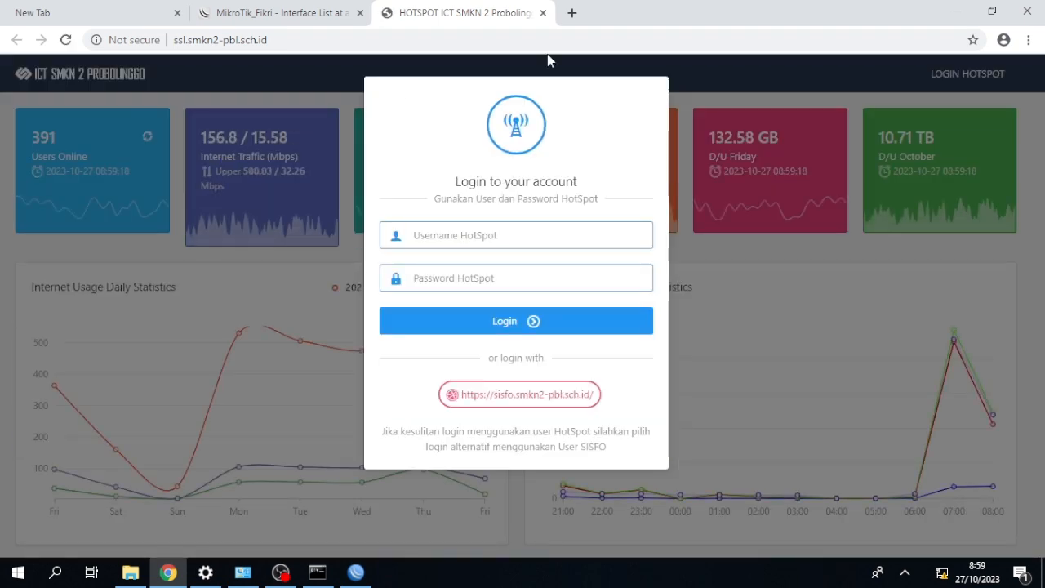
left_click(572, 14)
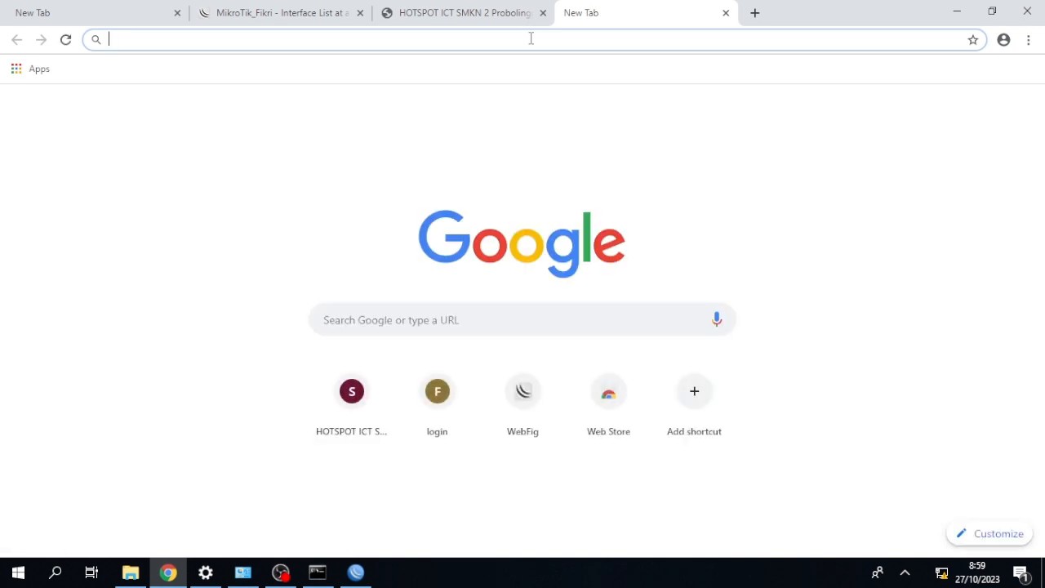
type("www")
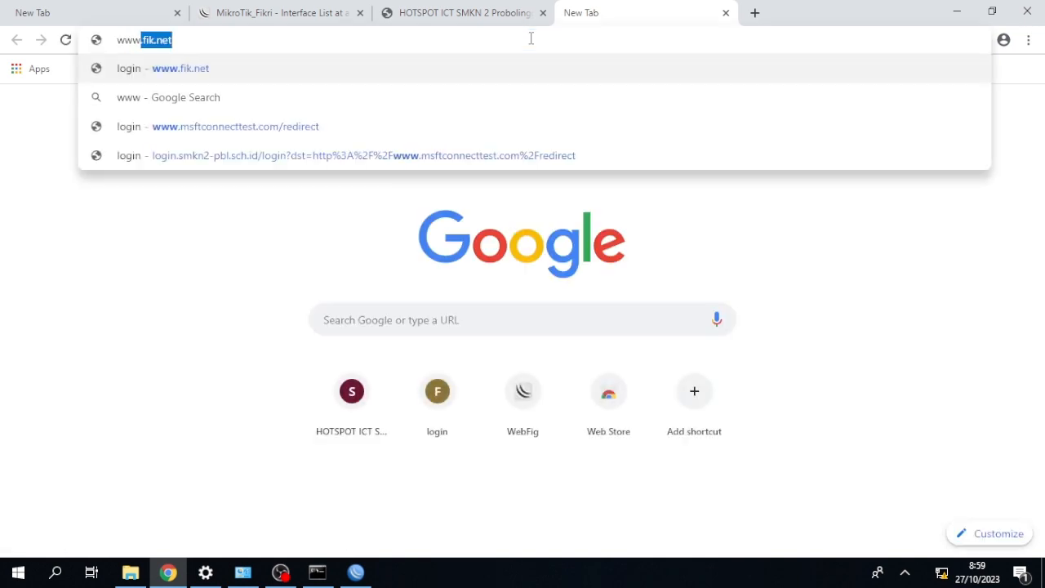
type(".fik")
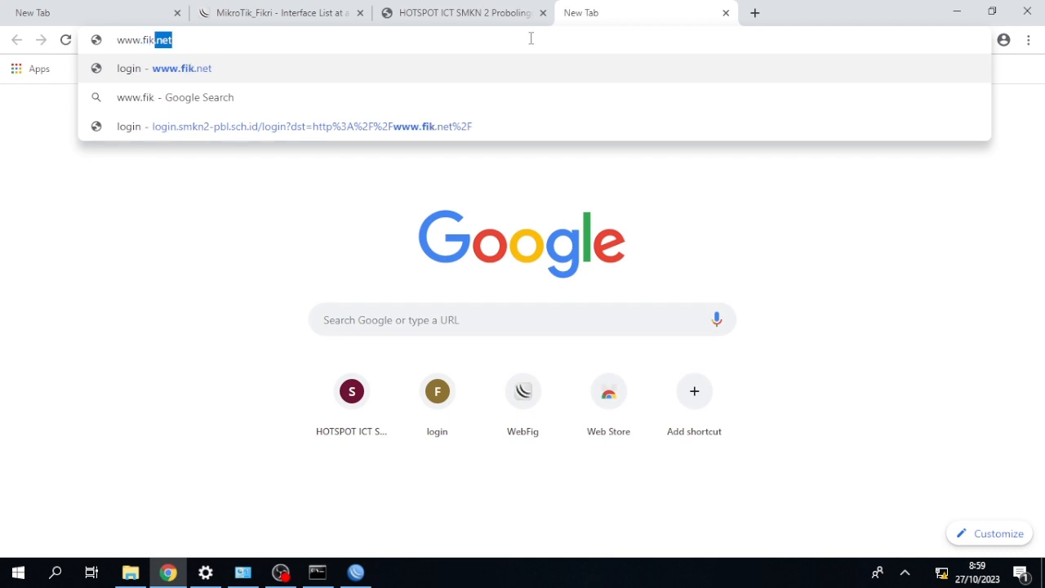
type("ri.")
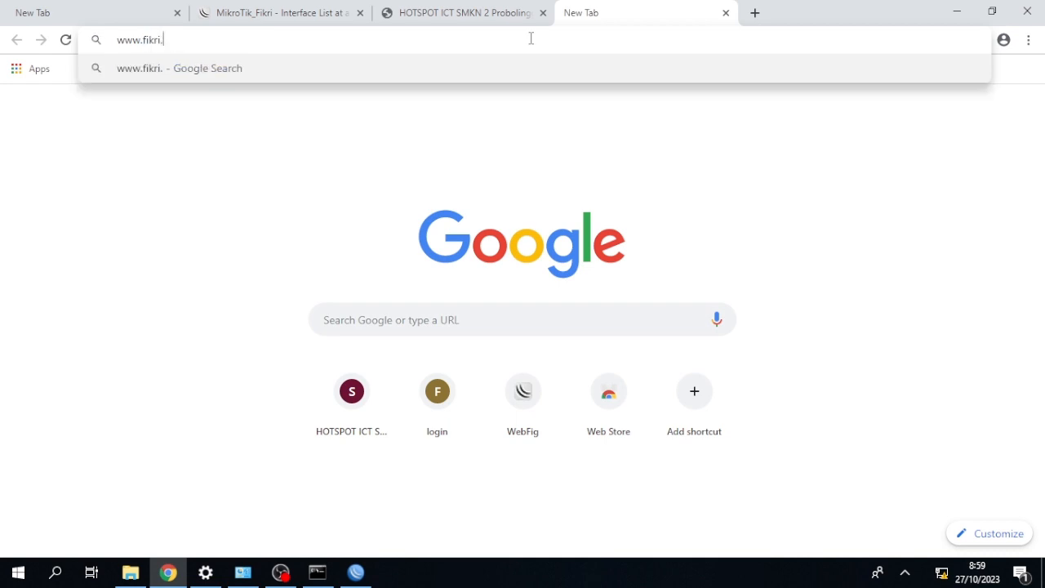
type("net")
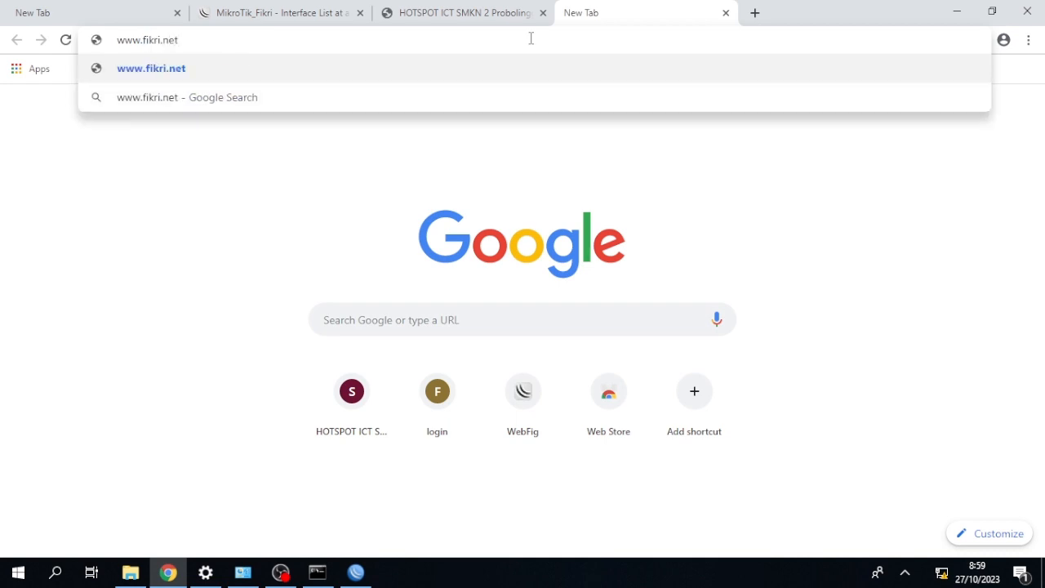
key("Return")
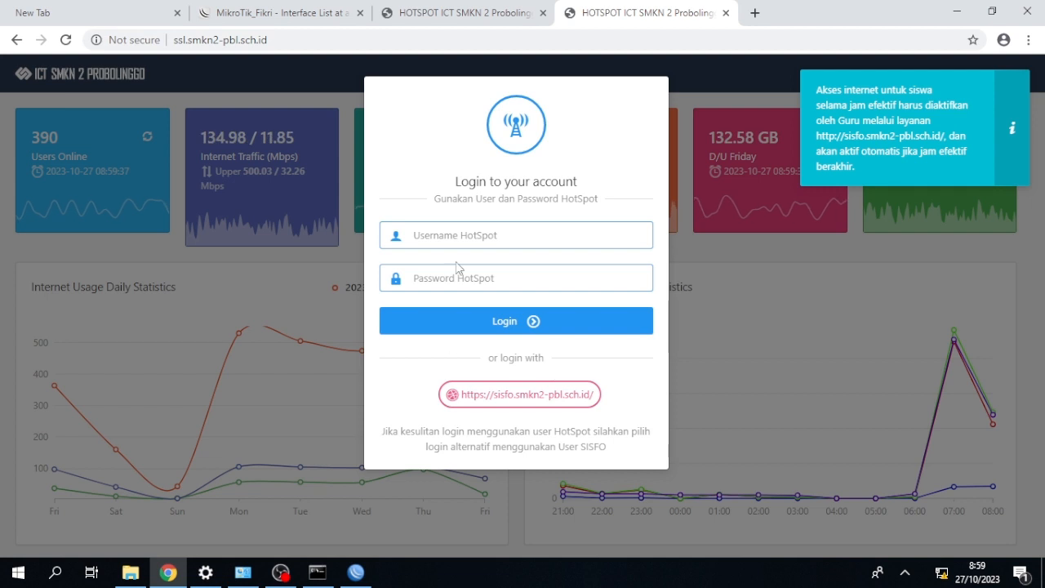
Switch the hotspot login to SISFO and log in with the account's user number and password.
left_click(559, 395)
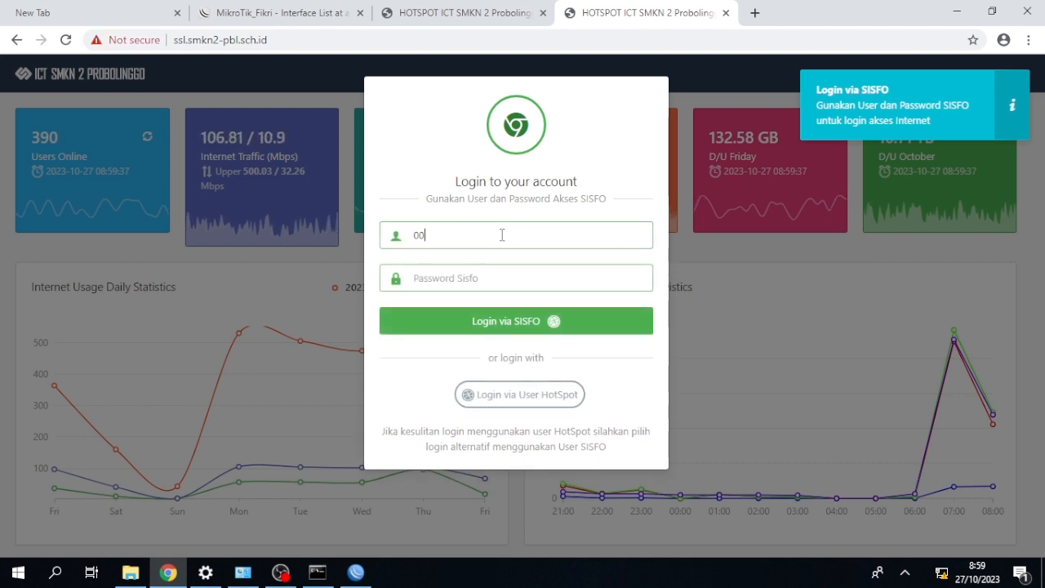
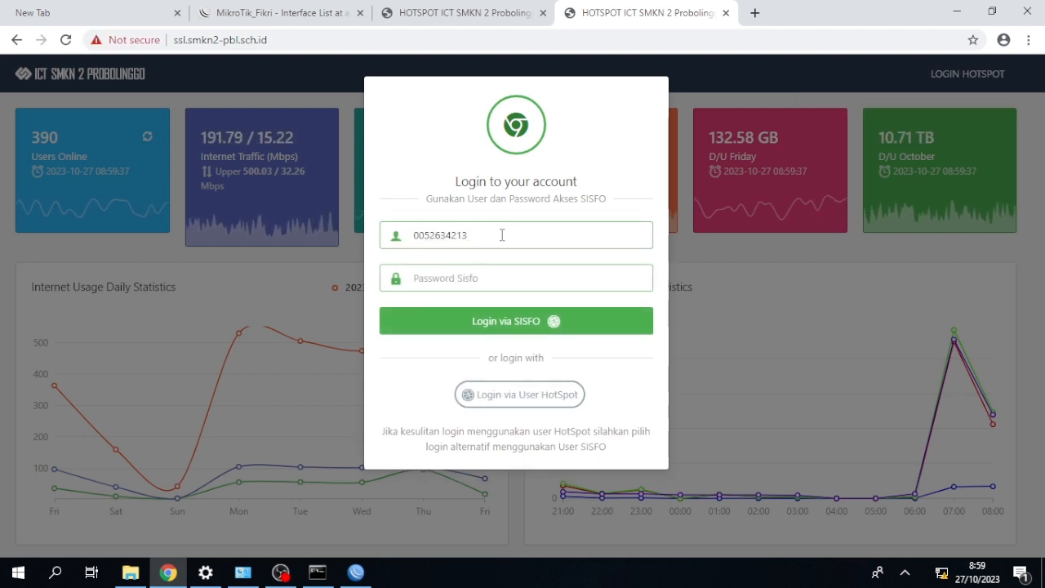
left_click(494, 275)
type("••••••••")
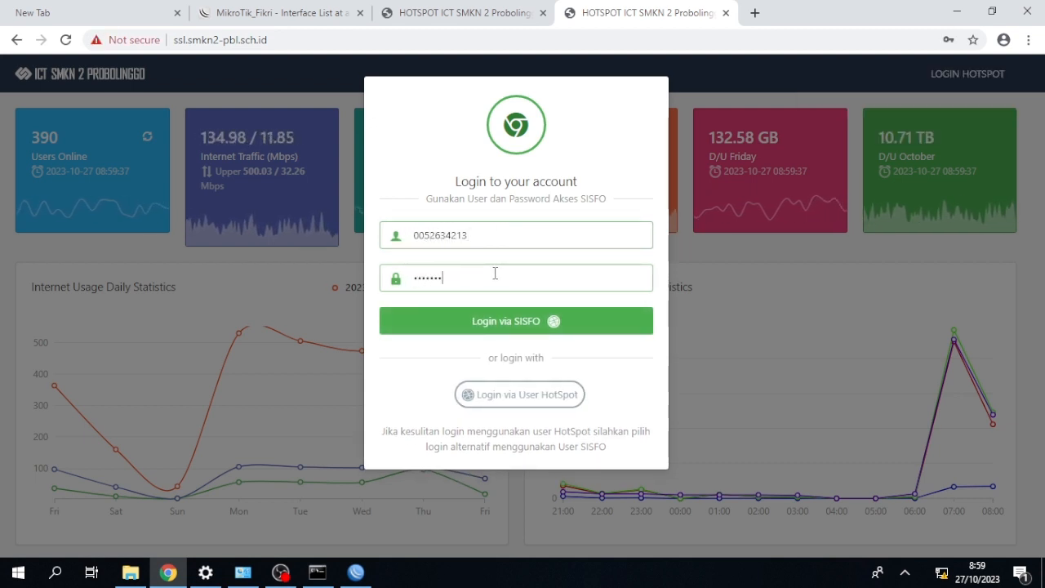
left_click(547, 320)
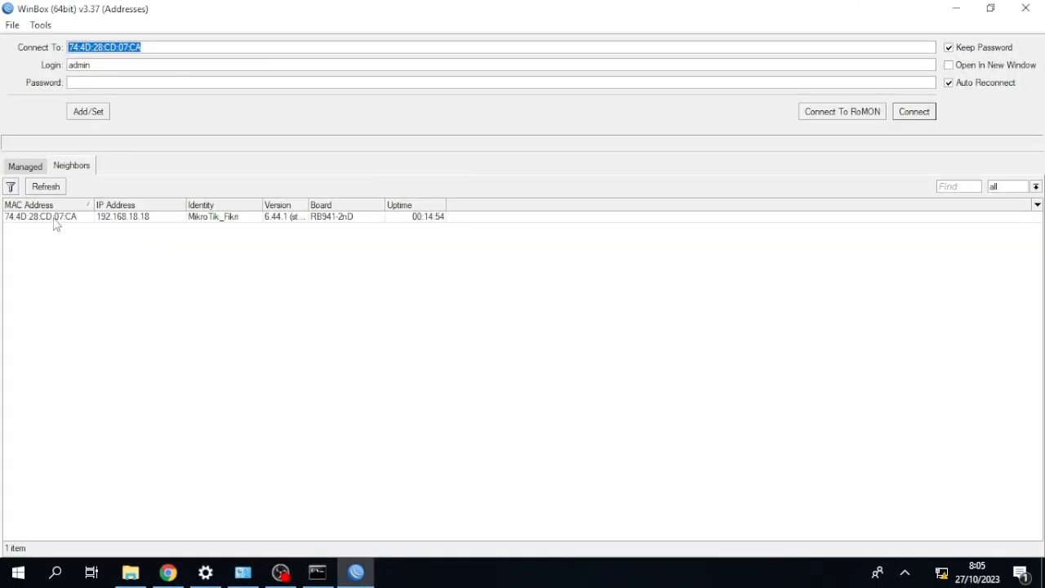
In WinBox, connect as admin to the discovered neighbor router and close its Terminal and Firewall windows.
left_click(57, 219)
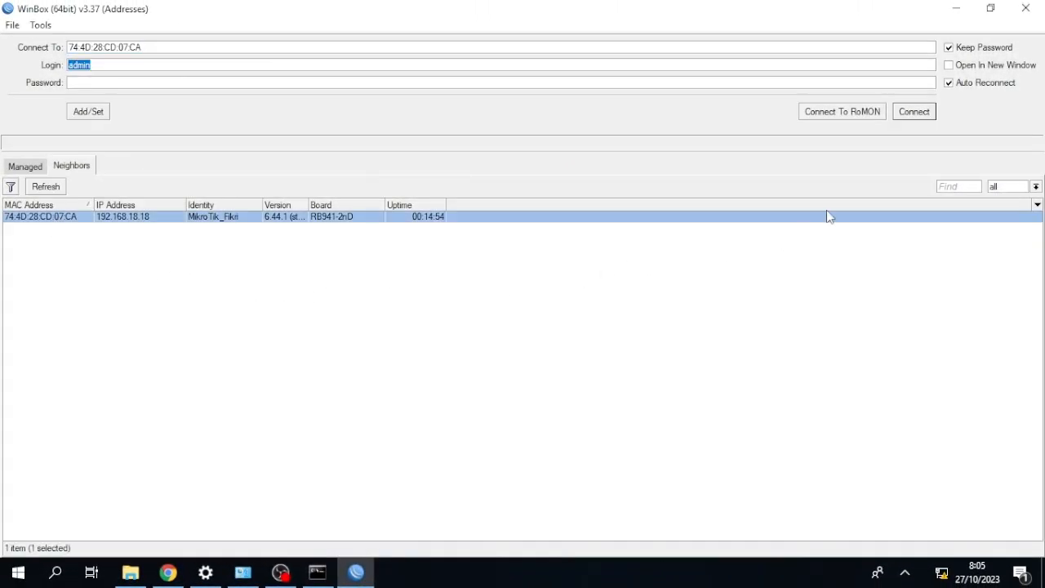
left_click(912, 111)
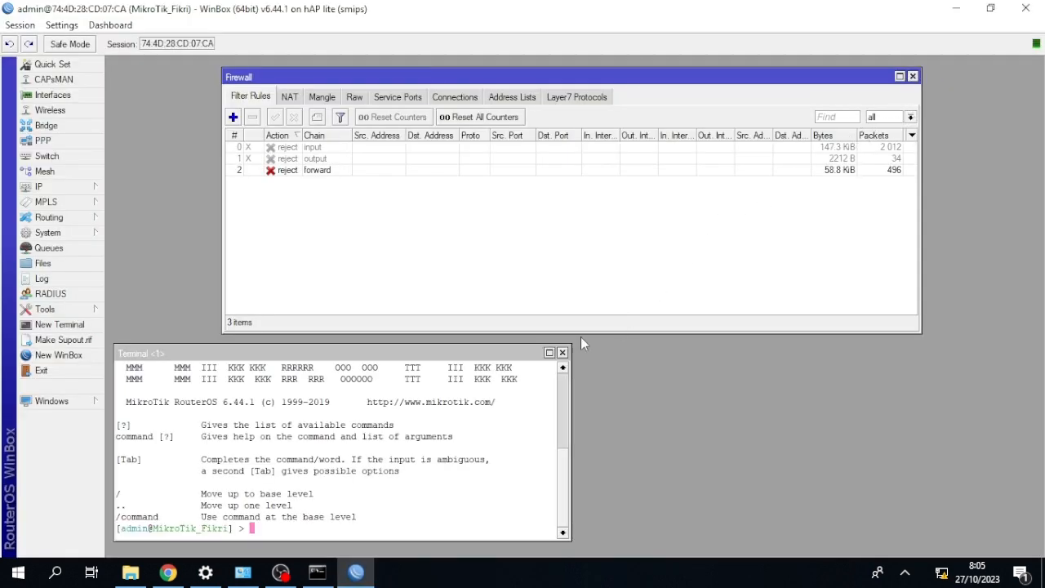
left_click(563, 353)
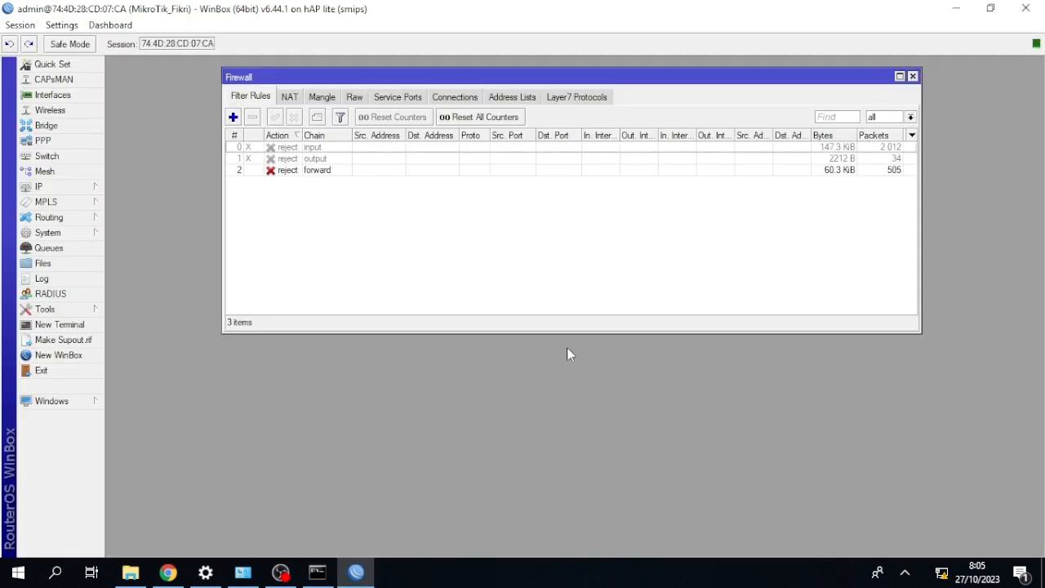
left_click(912, 77)
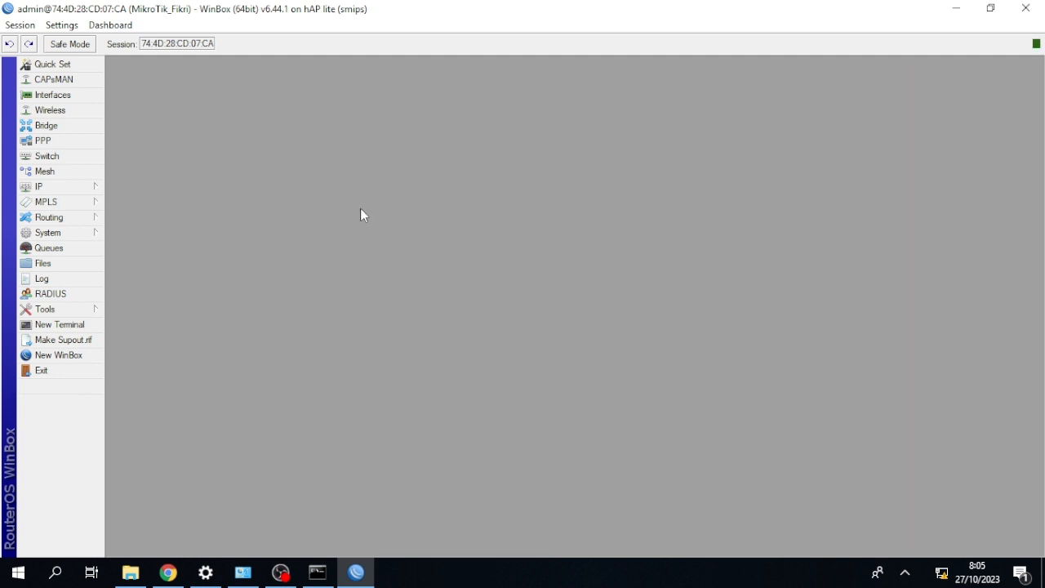
Reset the router configuration with No Default Configuration enabled and confirm the reboot.
left_click(74, 237)
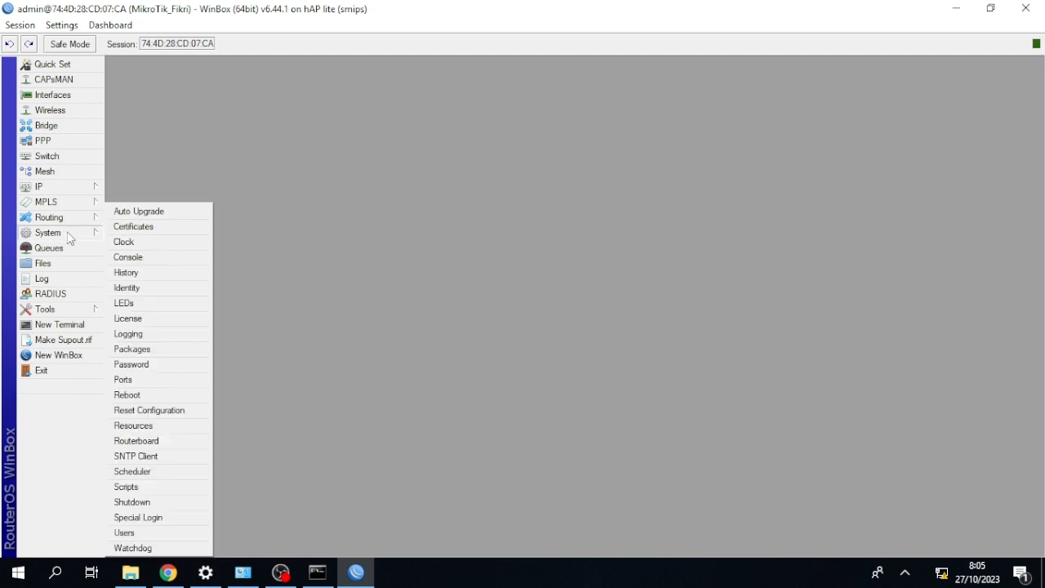
left_click(167, 409)
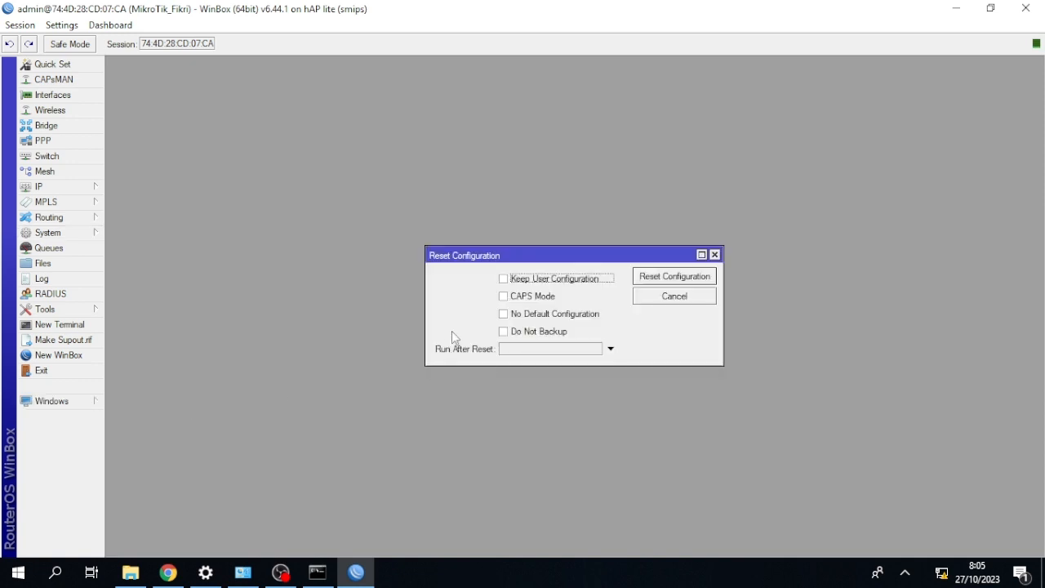
left_click(504, 315)
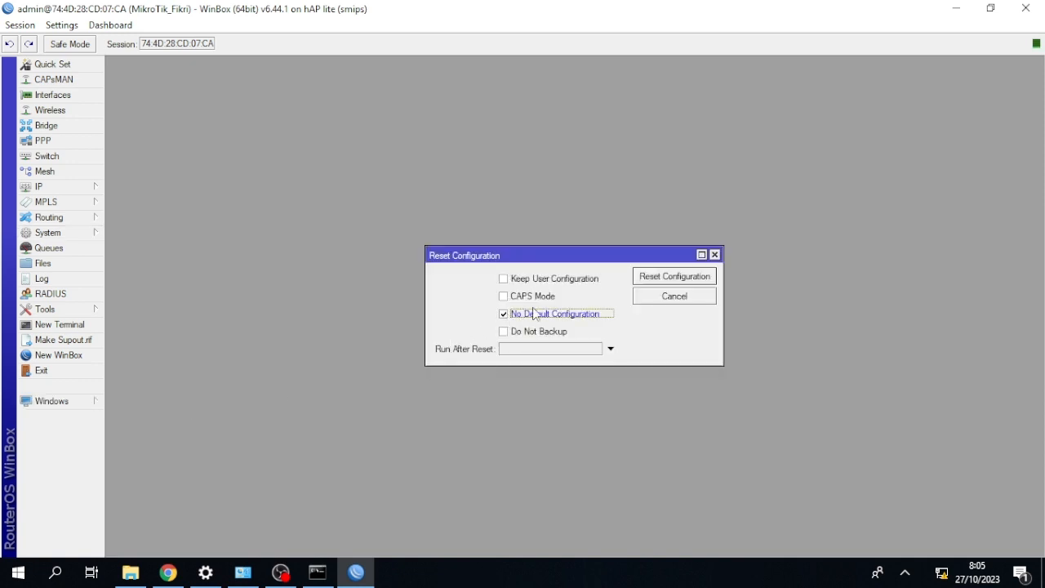
left_click(661, 277)
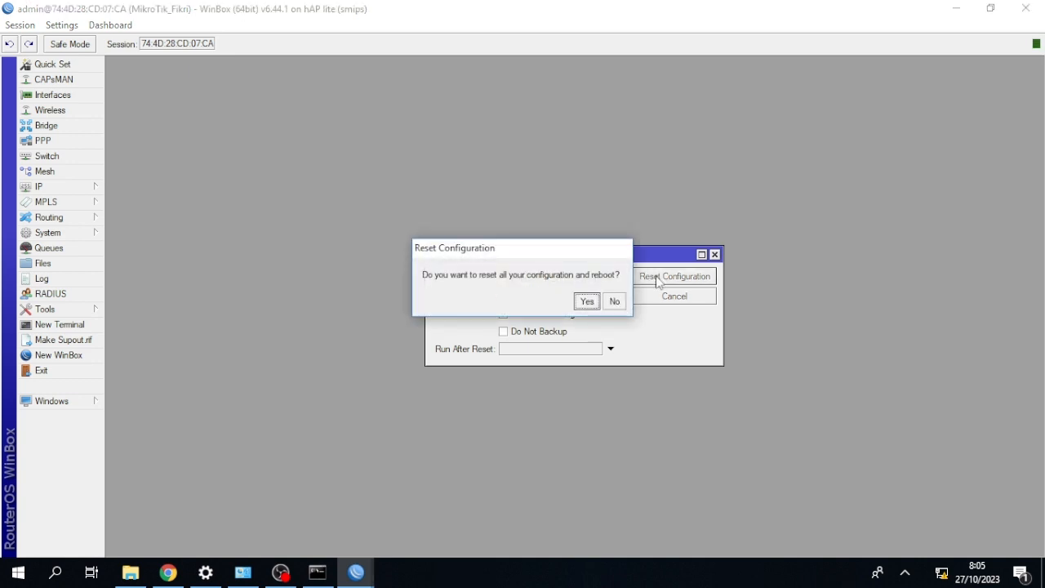
left_click(587, 301)
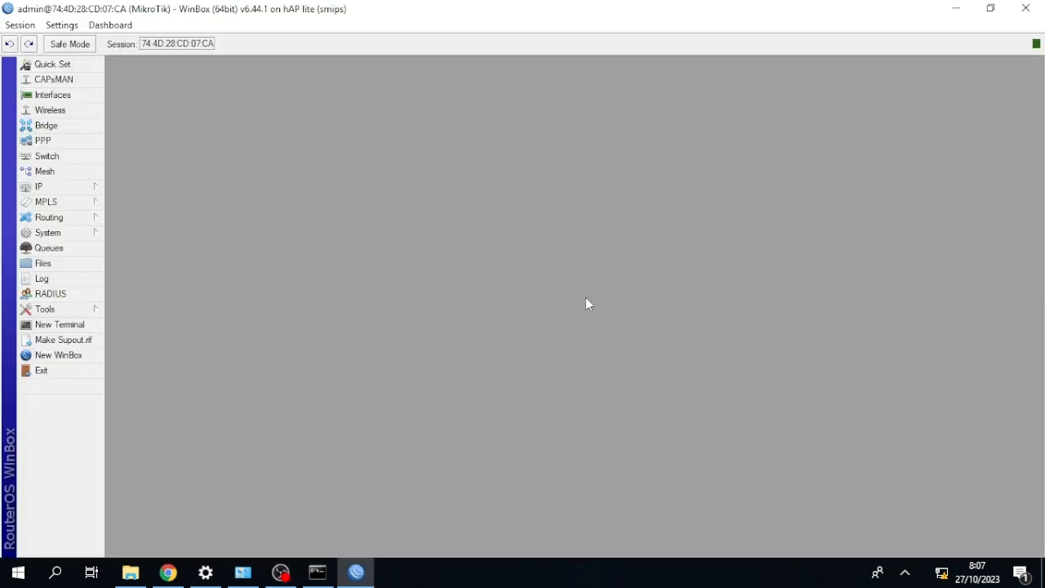
Set the router's system identity to MikroTik_Fikri.
left_click(49, 233)
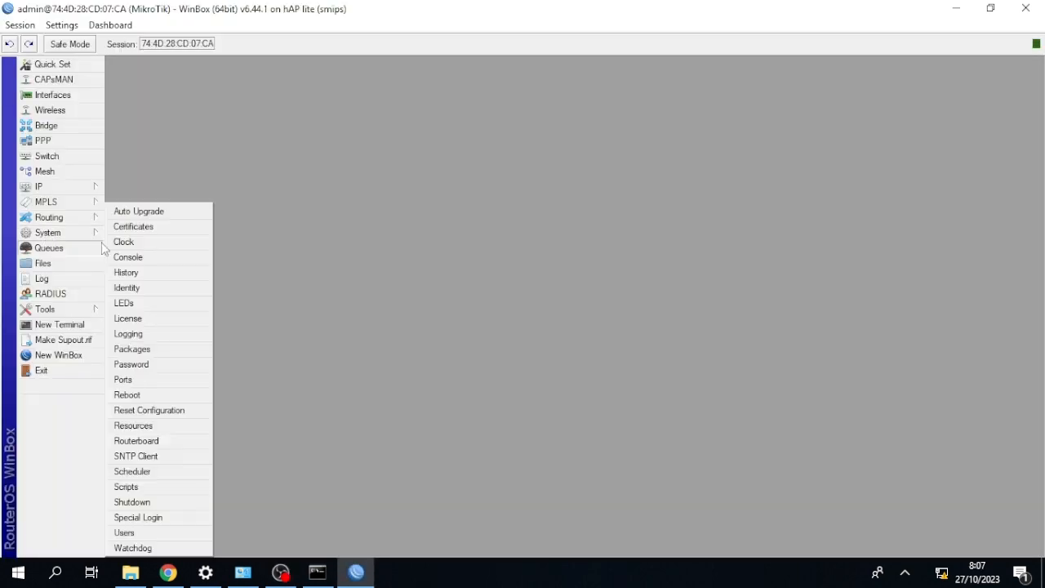
left_click(127, 287)
left_click(563, 290)
type("_Fikri")
left_click(614, 293)
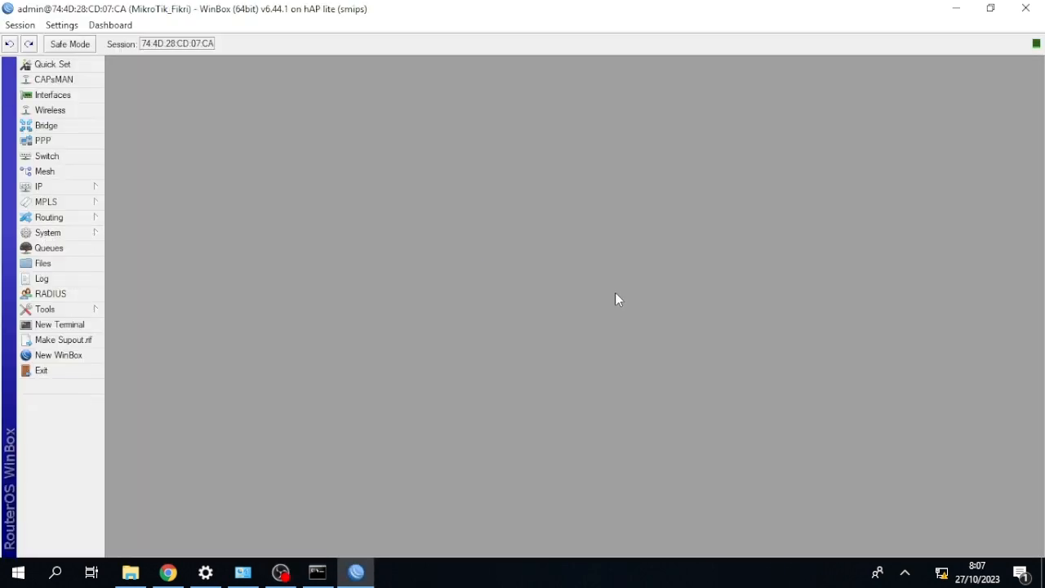
Add a DHCP client on ether1 and close the DHCP Client window.
left_click(93, 187)
left_click(140, 248)
left_click(404, 212)
left_click(537, 236)
left_click(532, 247)
left_click(678, 214)
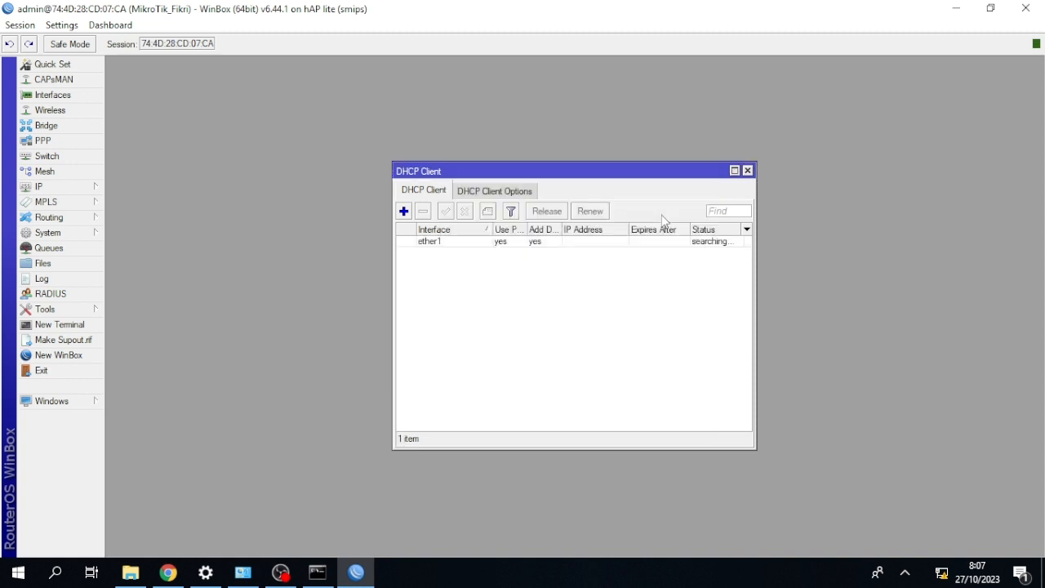
left_click(746, 170)
Add the IP address 192.168.18.8/24 to the ether2 interface and close the address list.
left_click(88, 186)
left_click(133, 217)
left_click(457, 201)
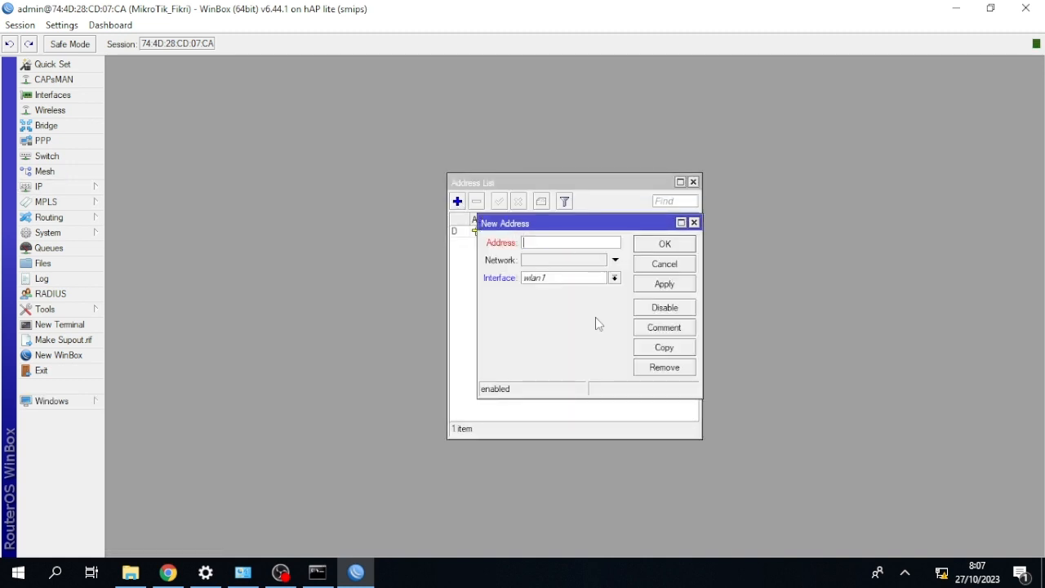
type("192.168.18.8/24")
left_click(664, 283)
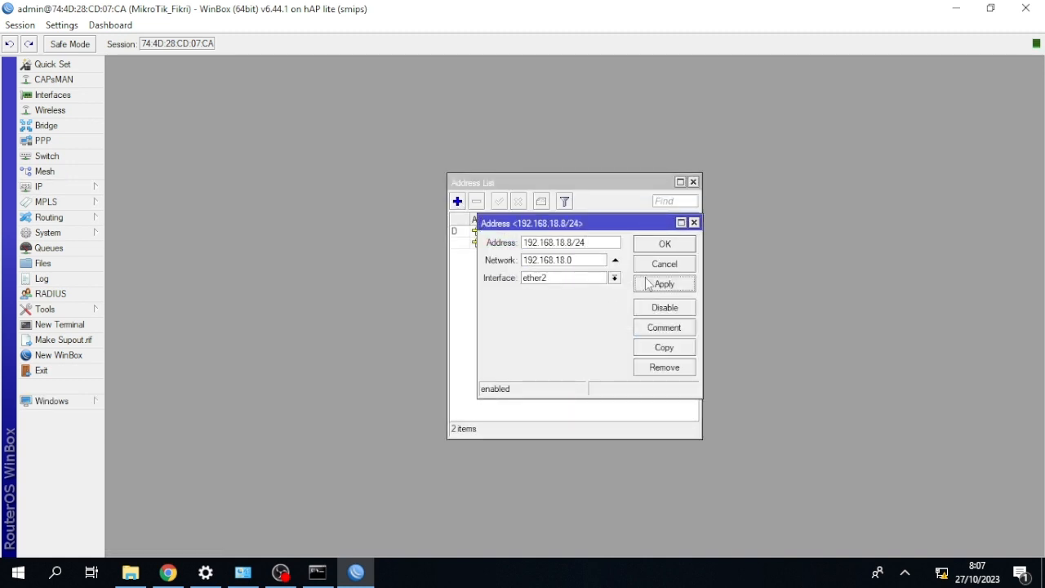
left_click(664, 243)
left_click(693, 181)
Run DHCP Setup for the LAN interface, accepting the proposed address space, gateway and address pool.
left_click(75, 186)
left_click(141, 279)
left_click(457, 210)
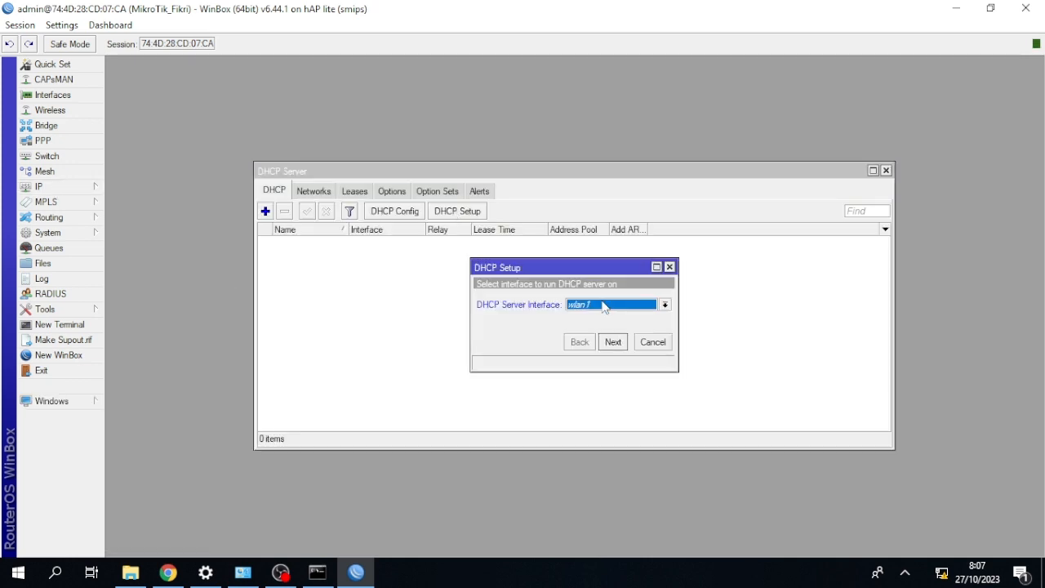
left_click(663, 305)
left_click(605, 330)
left_click(614, 342)
left_click(614, 342)
double_click(613, 342)
Set the DHCP server's DNS server to 8.8.8.8, finish the setup and close the DHCP Server window.
left_click_drag(591, 306, 445, 306)
key("BackSpace")
type("8.8.8.8")
left_click(613, 342)
left_click_drag(581, 305, 477, 311)
key("BackSpace")
type("8.8.8.8")
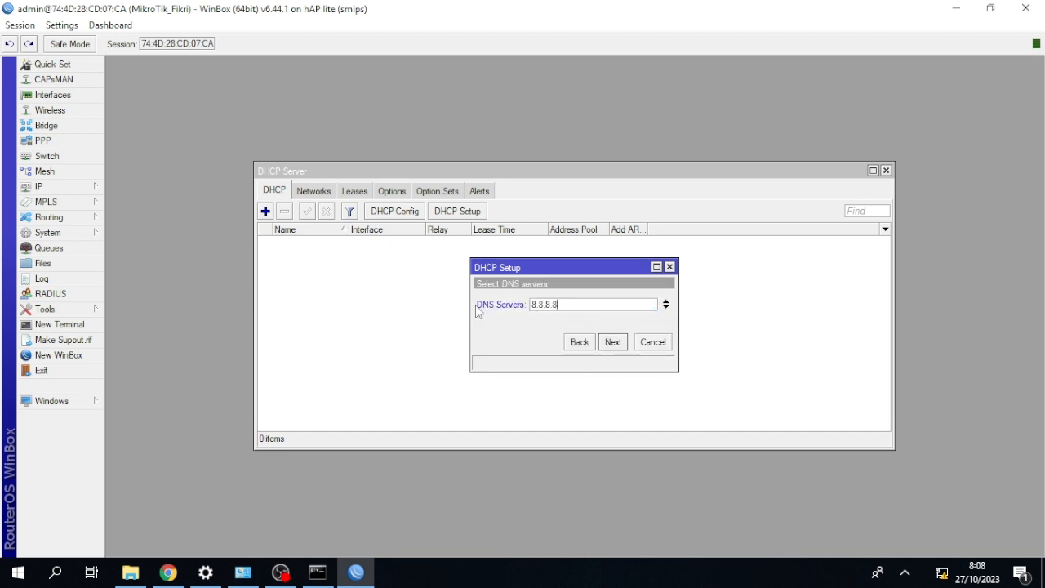
left_click(608, 342)
left_click(581, 303)
left_click(885, 170)
Set the router's own DNS server to 8.8.8.8 and save the DNS settings.
left_click(61, 187)
left_click(130, 296)
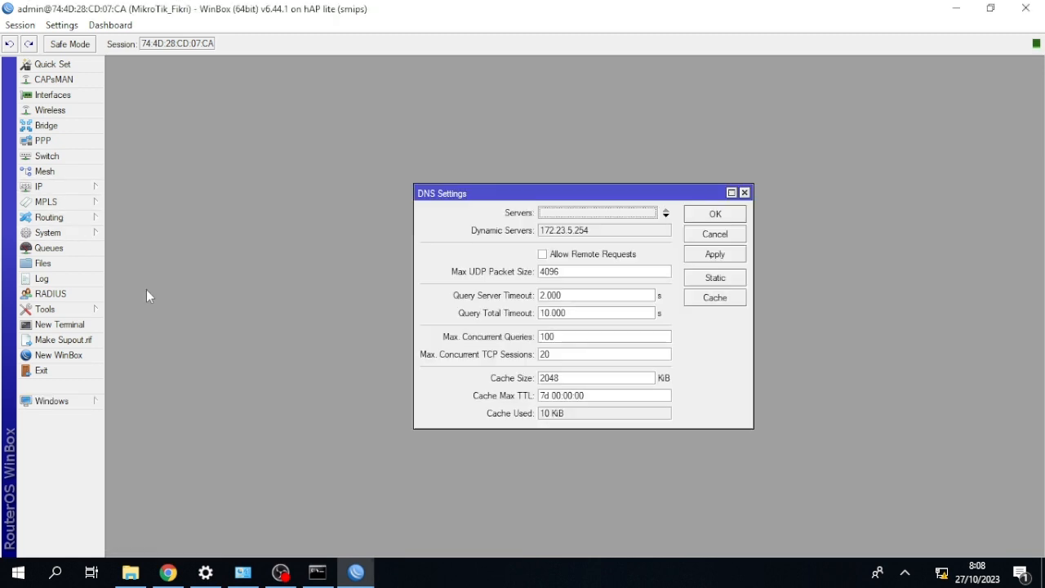
left_click(586, 213)
type("8.8.8.8")
left_click(715, 214)
Start a new firewall NAT rule in the srcnat chain with ether1 as the outgoing interface.
left_click(69, 187)
left_click(127, 311)
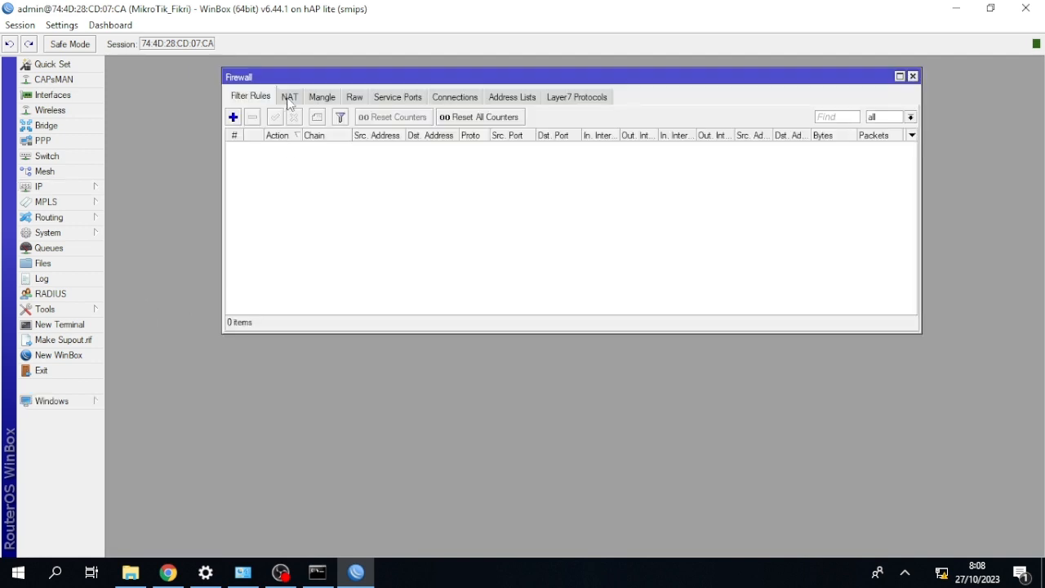
left_click(289, 97)
left_click(233, 117)
left_click(453, 151)
left_click(610, 319)
left_click(595, 319)
left_click(580, 371)
Set the NAT rule's action to masquerade and save the rule.
left_click(570, 151)
left_click(611, 172)
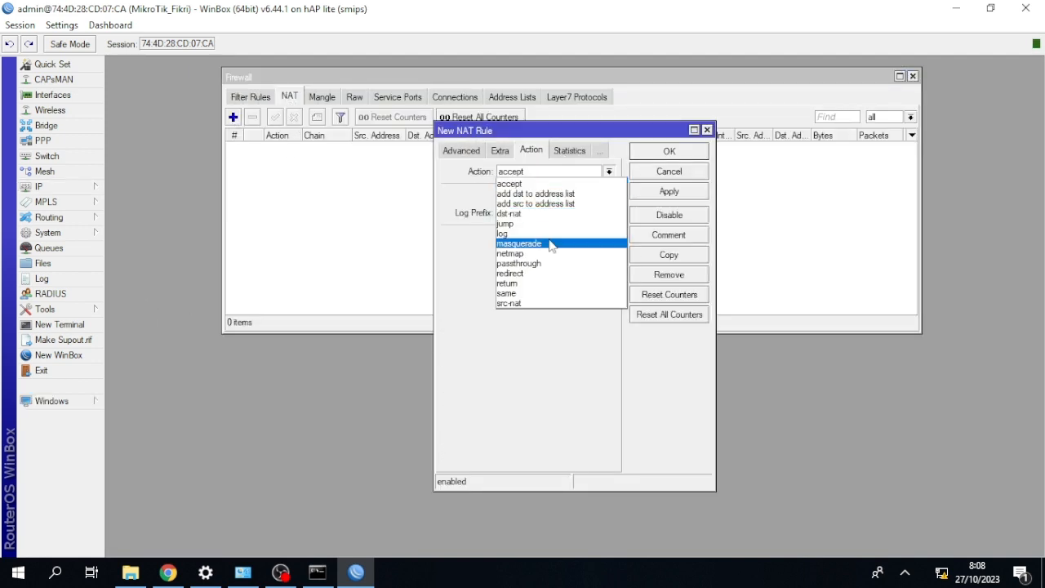
left_click(547, 239)
left_click(669, 151)
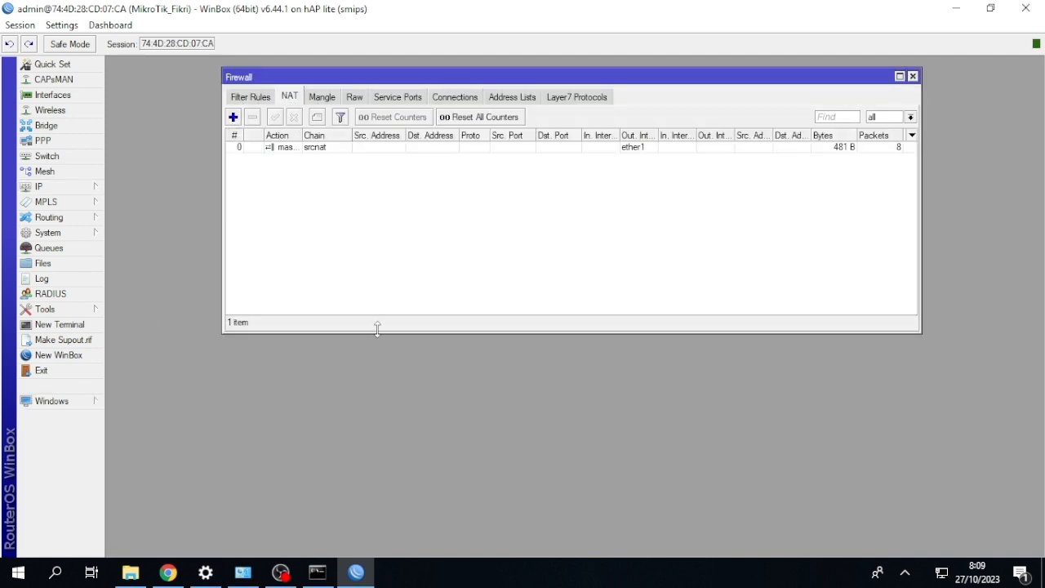
Switch to Chrome and reload the hotspot status page to check the internet connection.
left_click(177, 571)
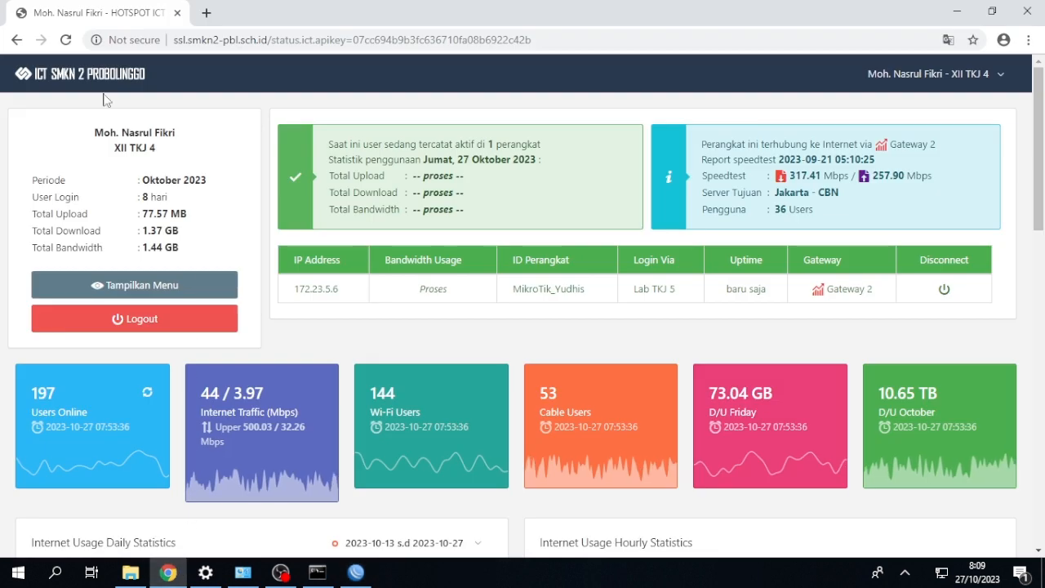
left_click(65, 40)
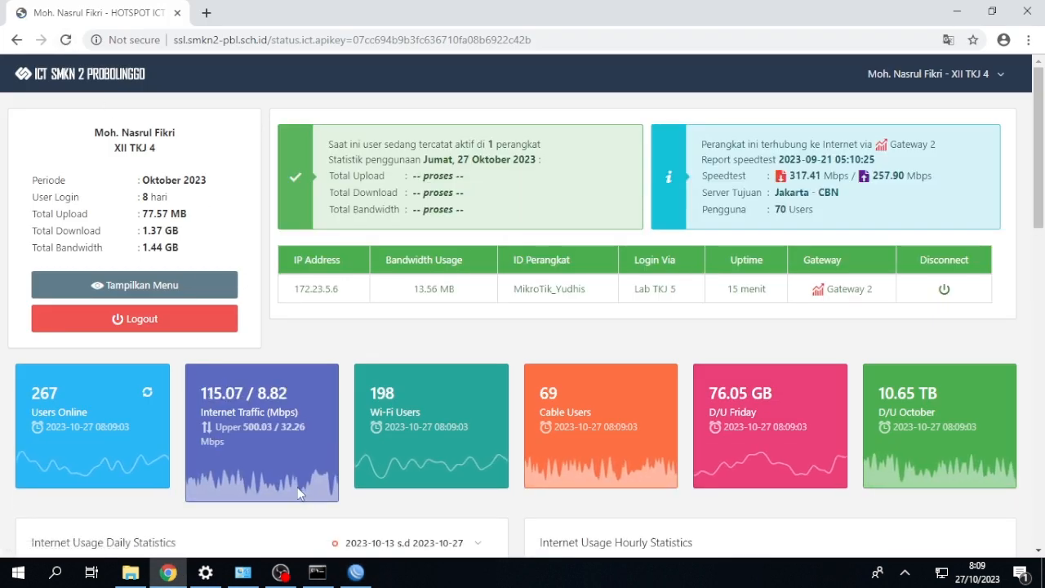
Return to WinBox and ping google.com from a new router terminal.
left_click(356, 572)
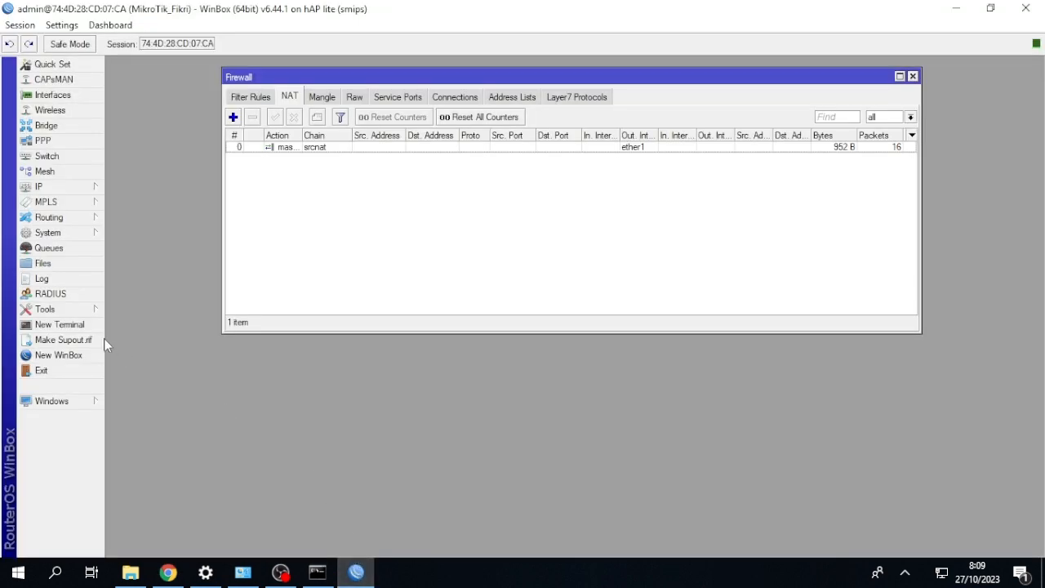
left_click(72, 328)
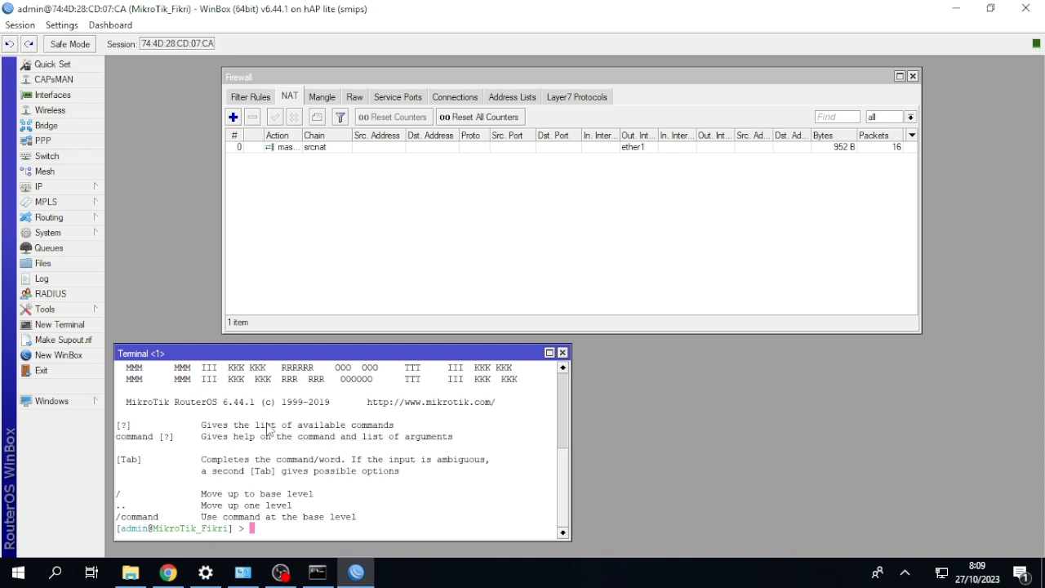
type("ping google.com")
key("Return")
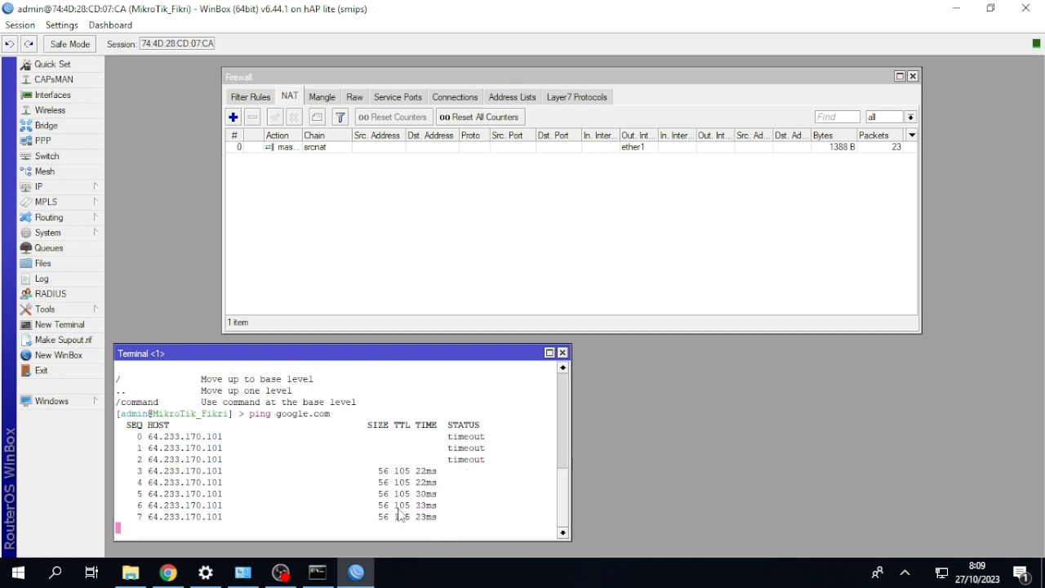
Stop the running ping in the router terminal, run the google.com ping again, and stop it.
key("ctrl+c")
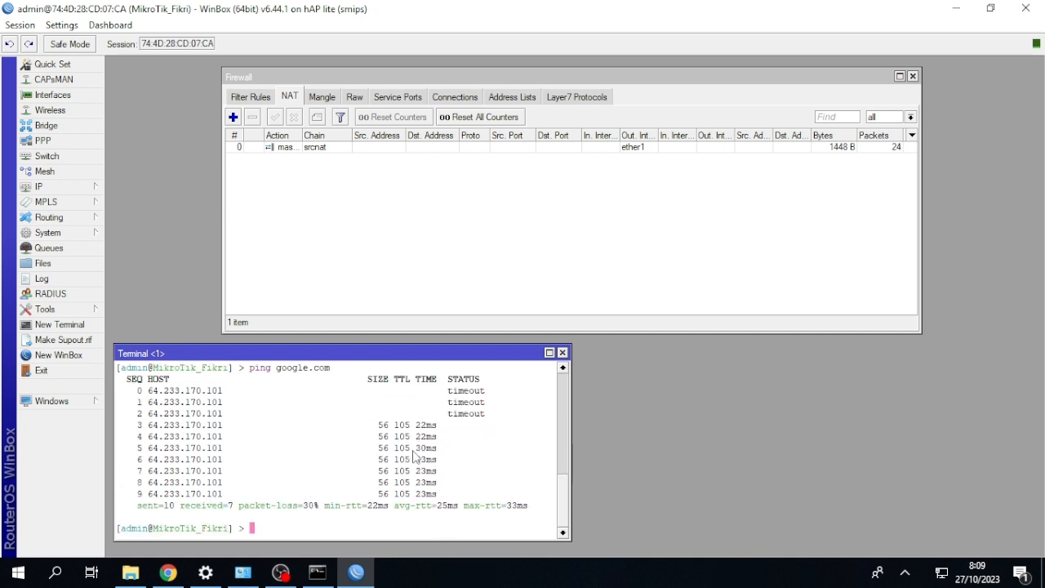
key("Up")
key("Return")
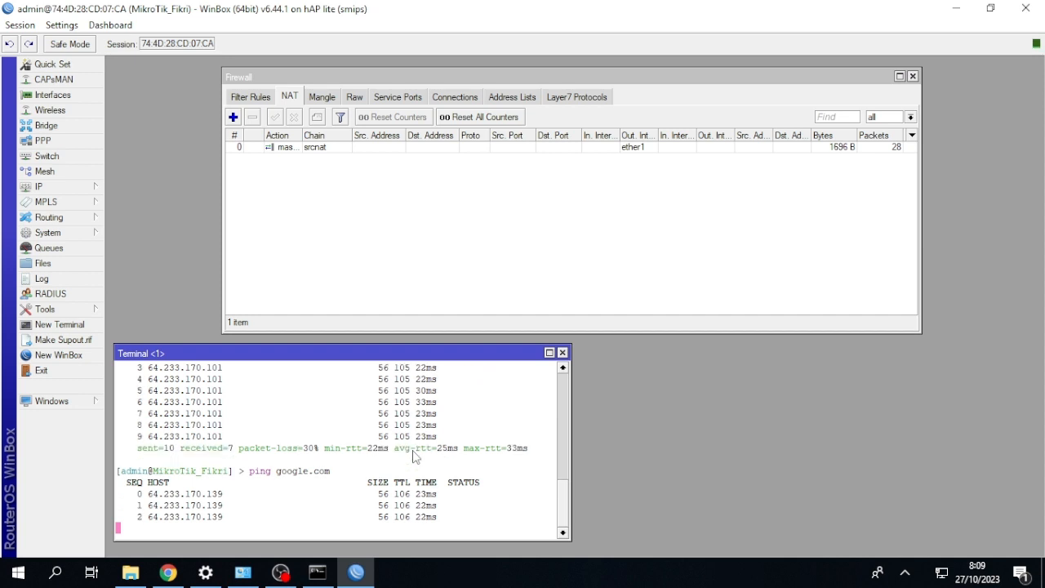
key("ctrl+c")
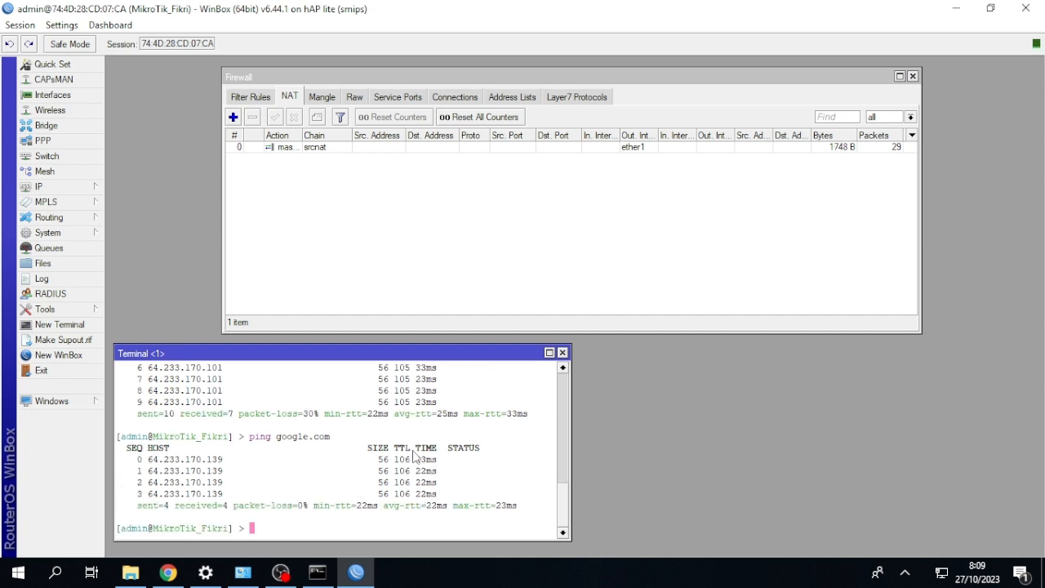
Switch to the Windows Command Prompt, ping google.com again, then minimize it and close the WinBox terminal.
mouse_move(318, 571)
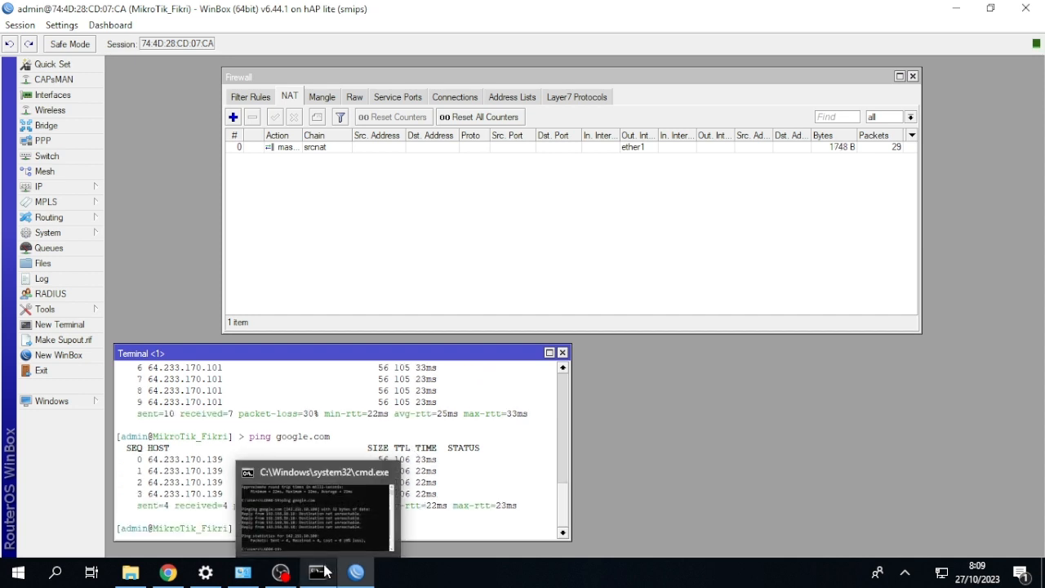
left_click(314, 534)
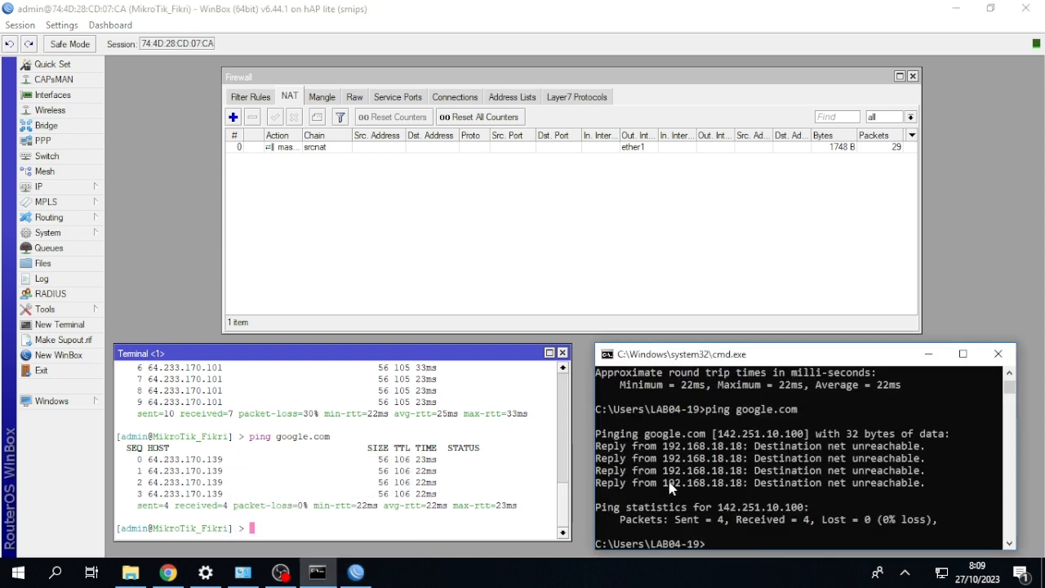
key("Up")
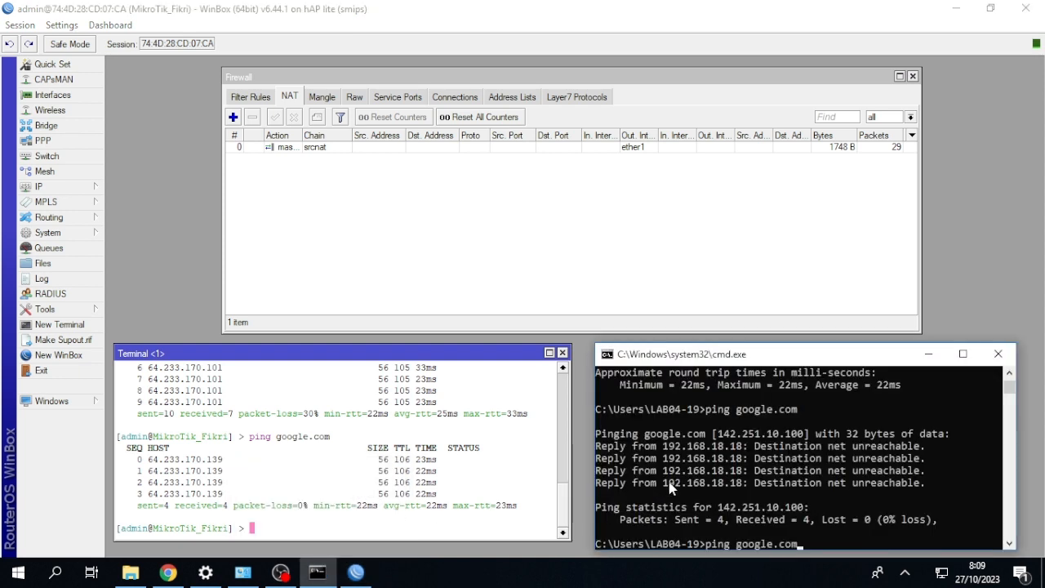
key("Return")
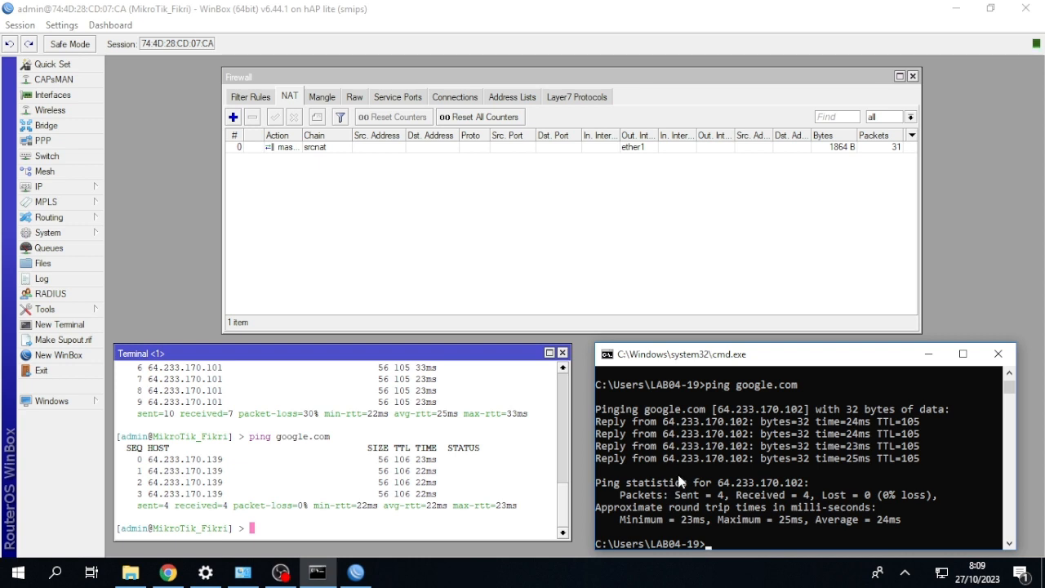
left_click(925, 354)
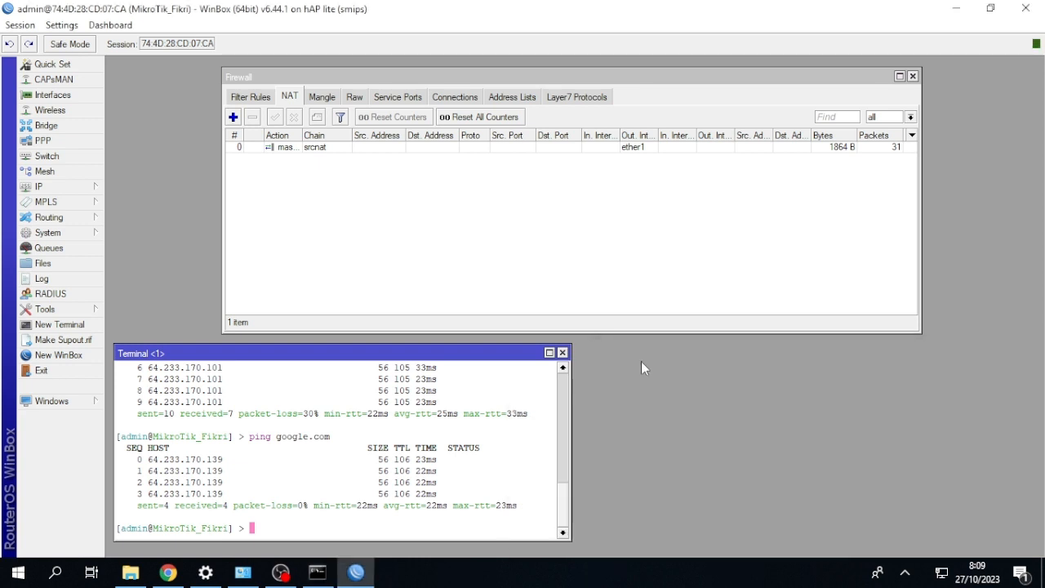
left_click(561, 353)
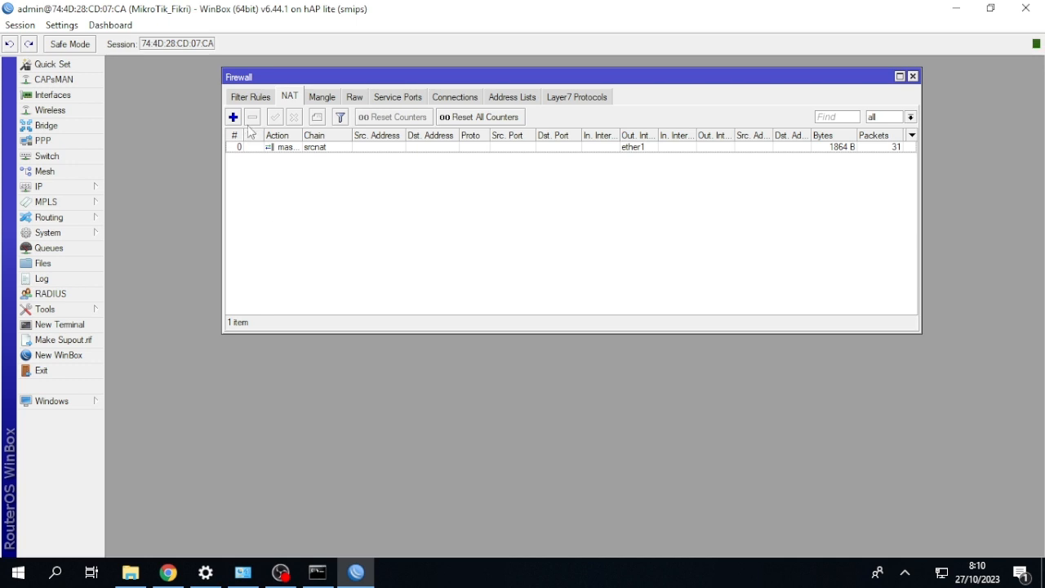
Start a new firewall filter rule and set its chain to input.
left_click(250, 97)
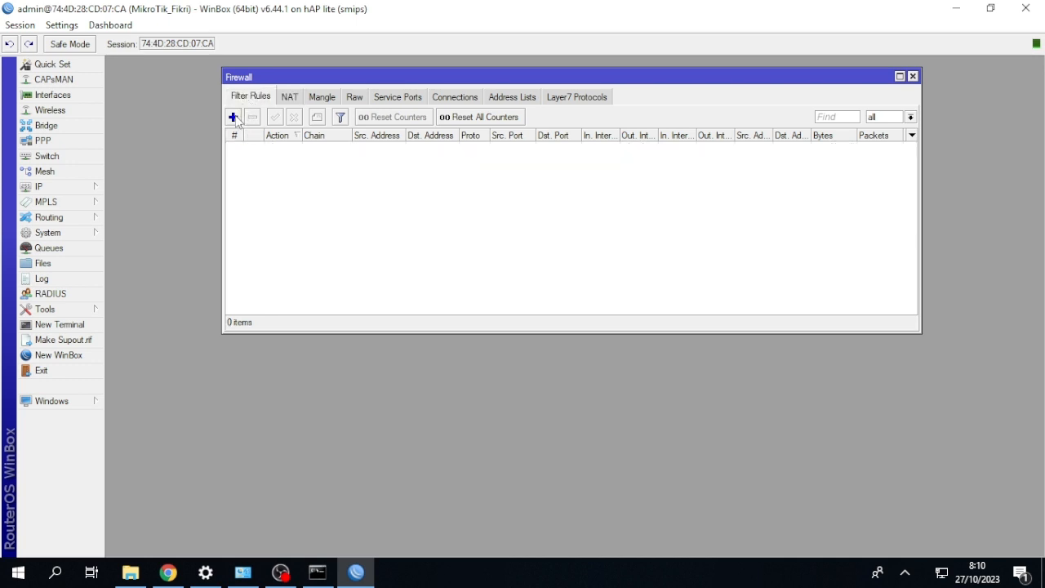
left_click(234, 119)
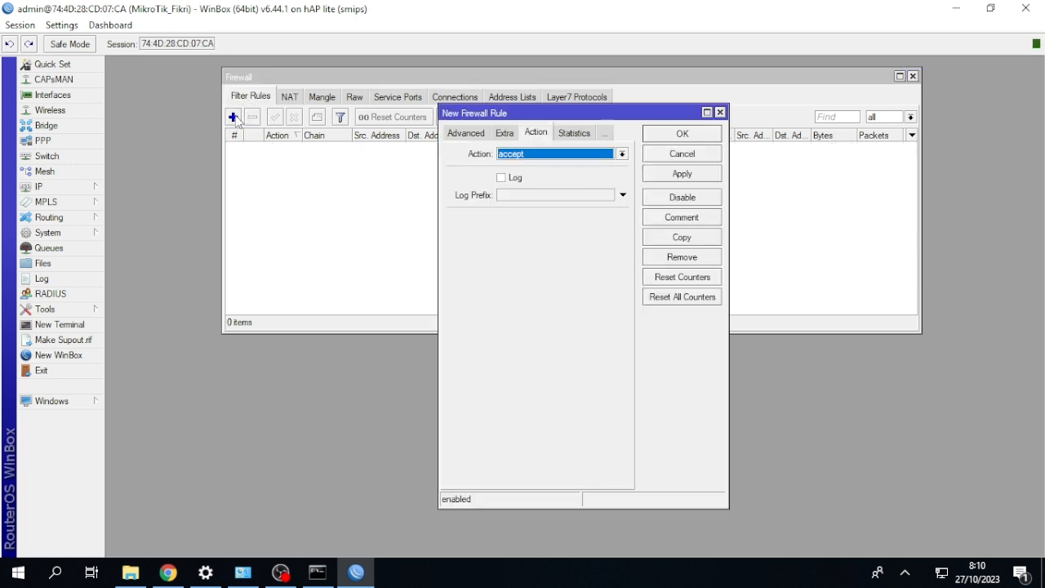
left_click(463, 135)
left_click(461, 135)
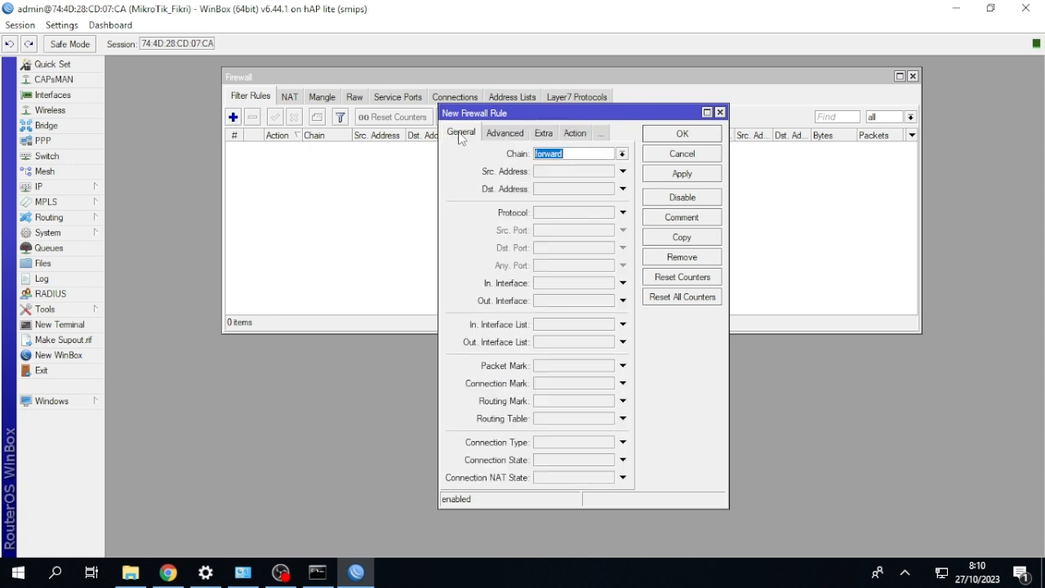
left_click(623, 155)
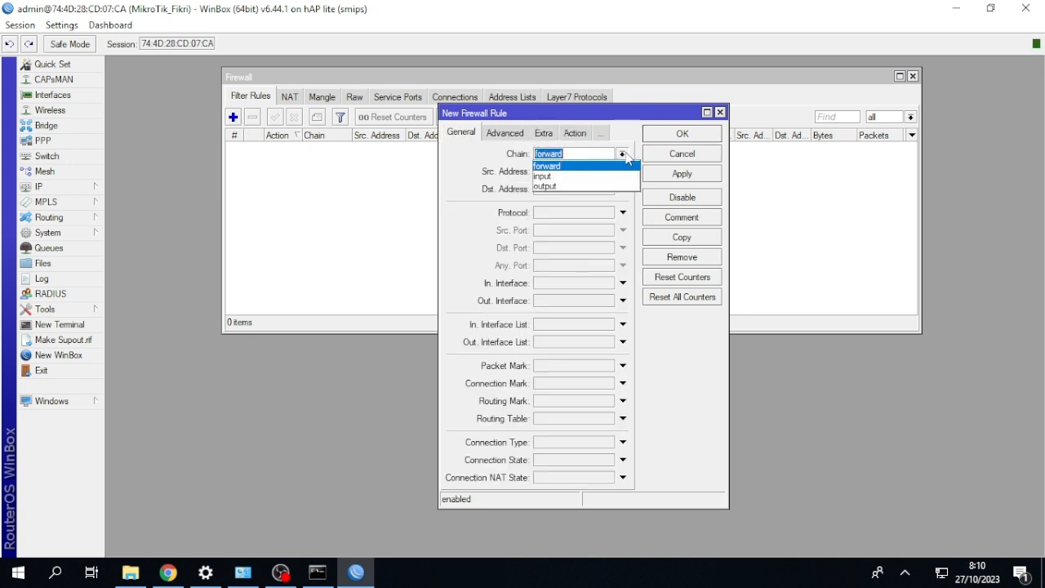
left_click(622, 178)
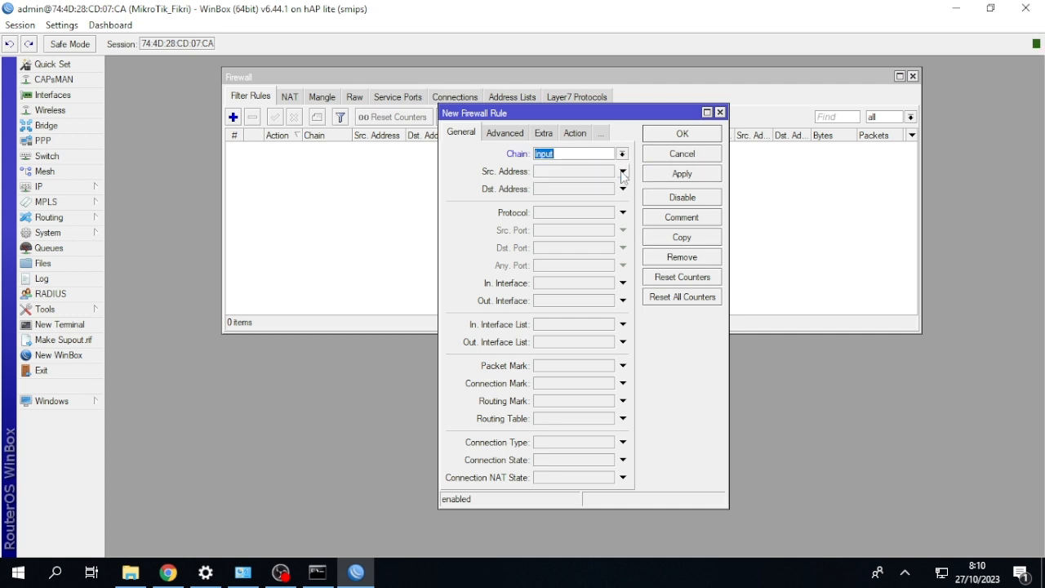
Set the filter rule's action to drop and save the rule.
left_click(577, 136)
left_click(598, 155)
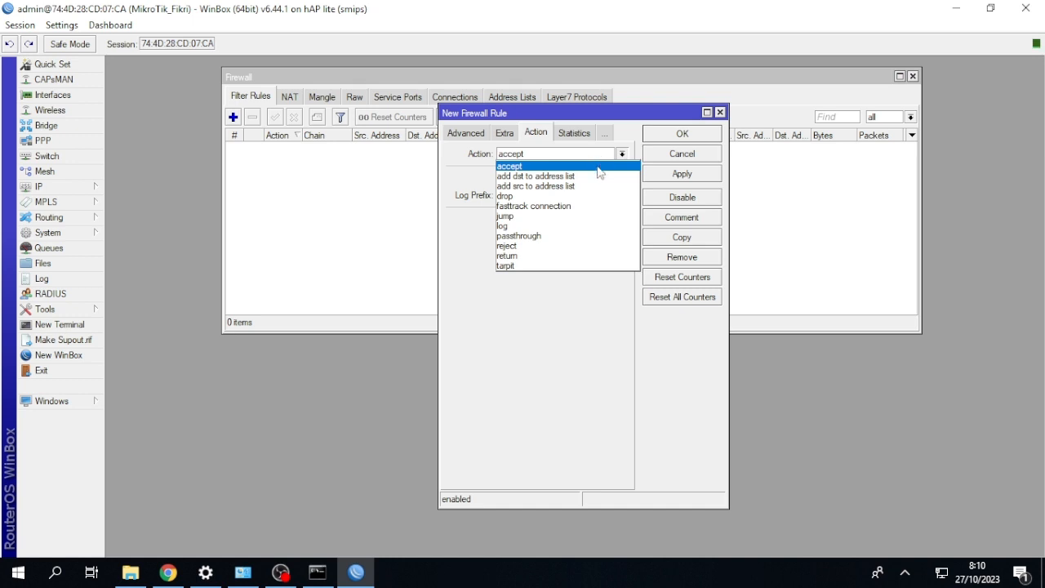
left_click(598, 194)
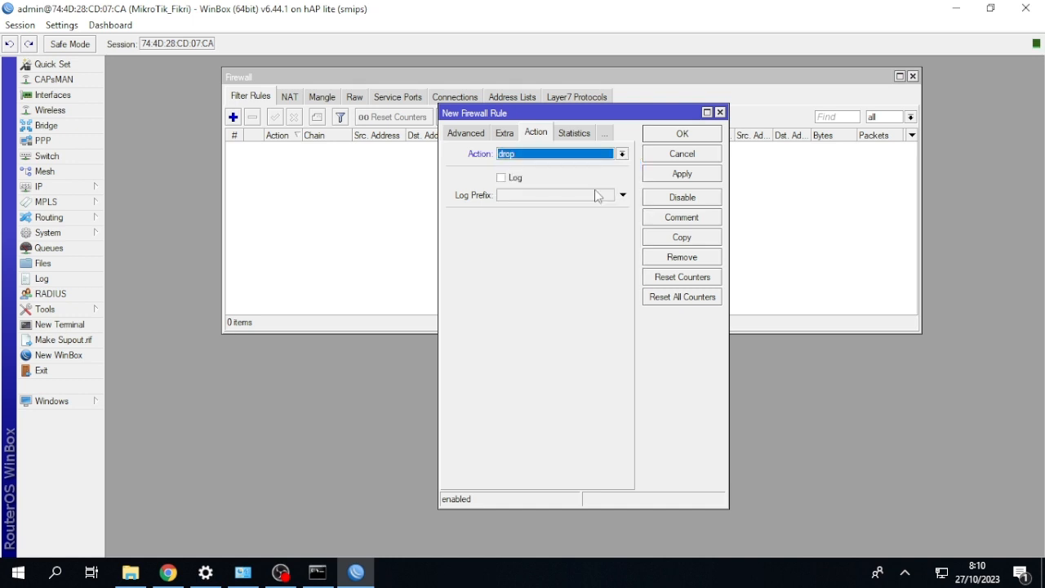
left_click(652, 135)
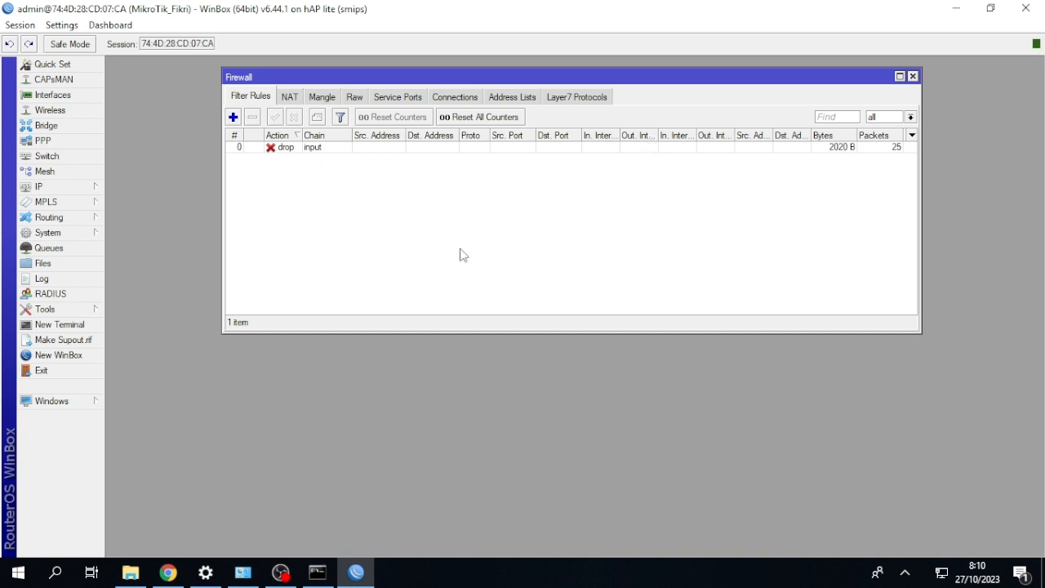
Open a new router terminal and ping google.com with the input drop rule active.
left_click(87, 325)
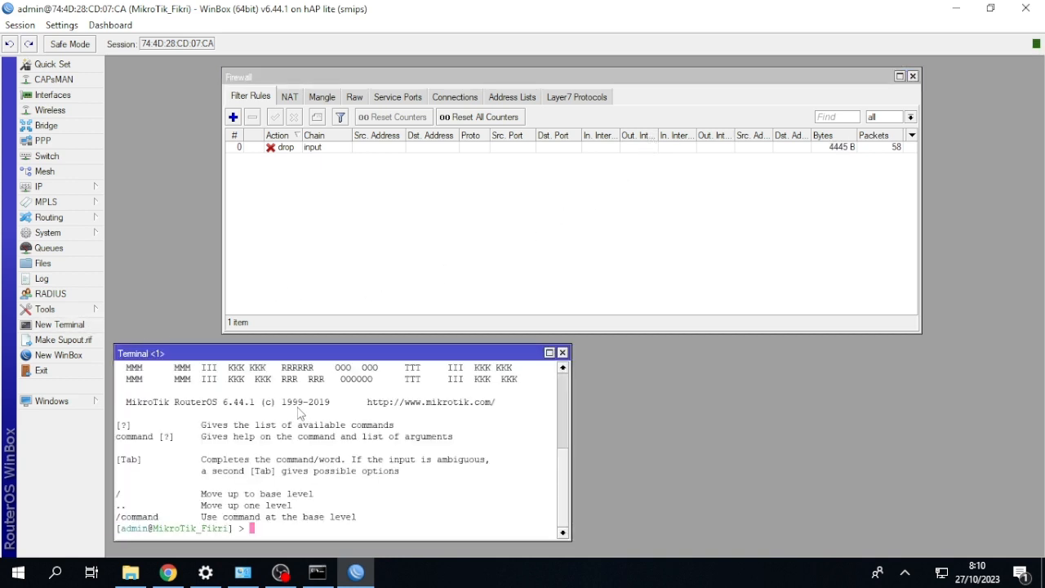
key("ctrl+v")
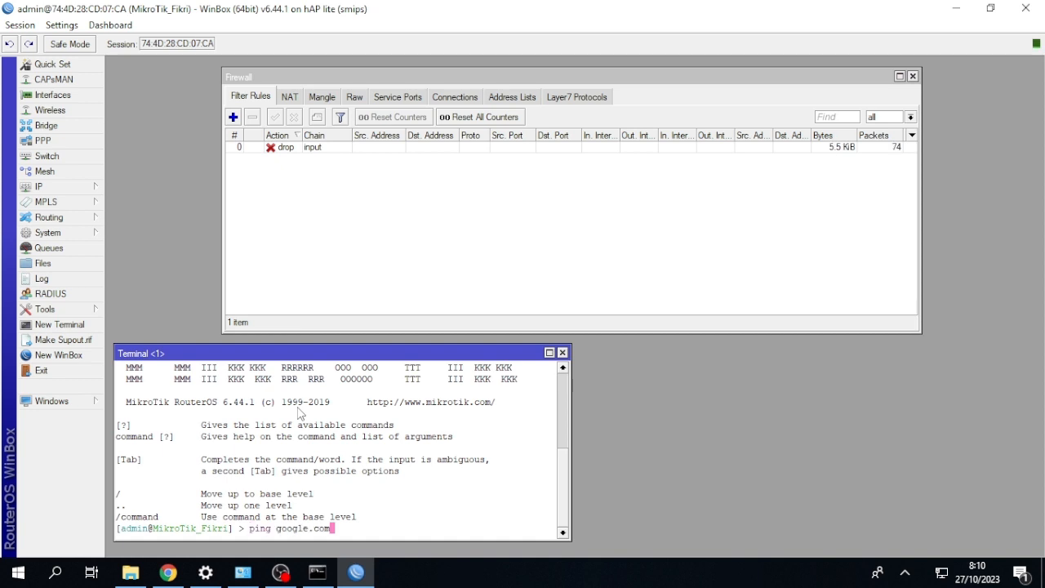
key("Return")
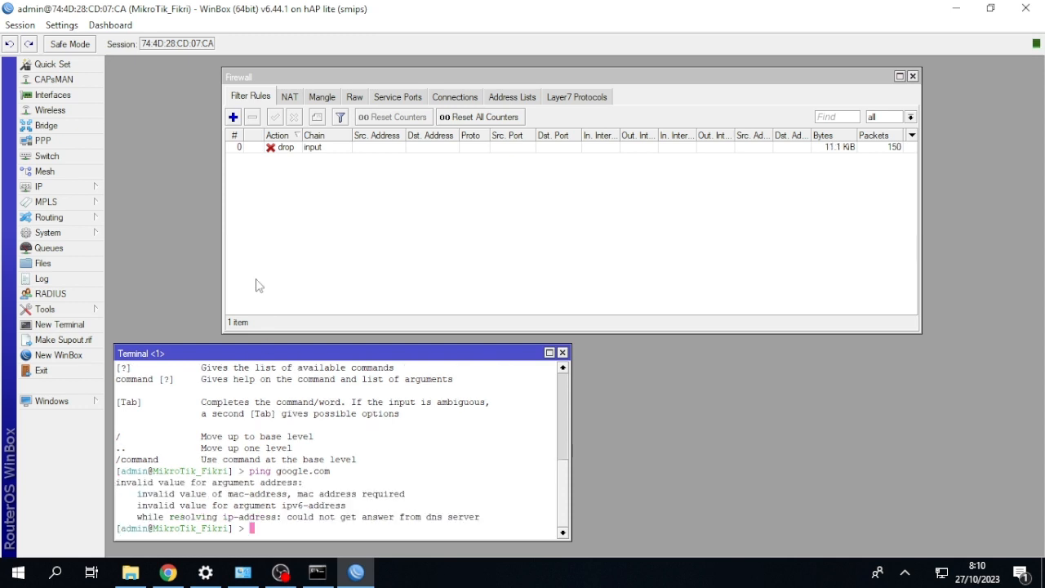
Disable the input drop rule and ping google.com again from the router terminal.
left_click(259, 153)
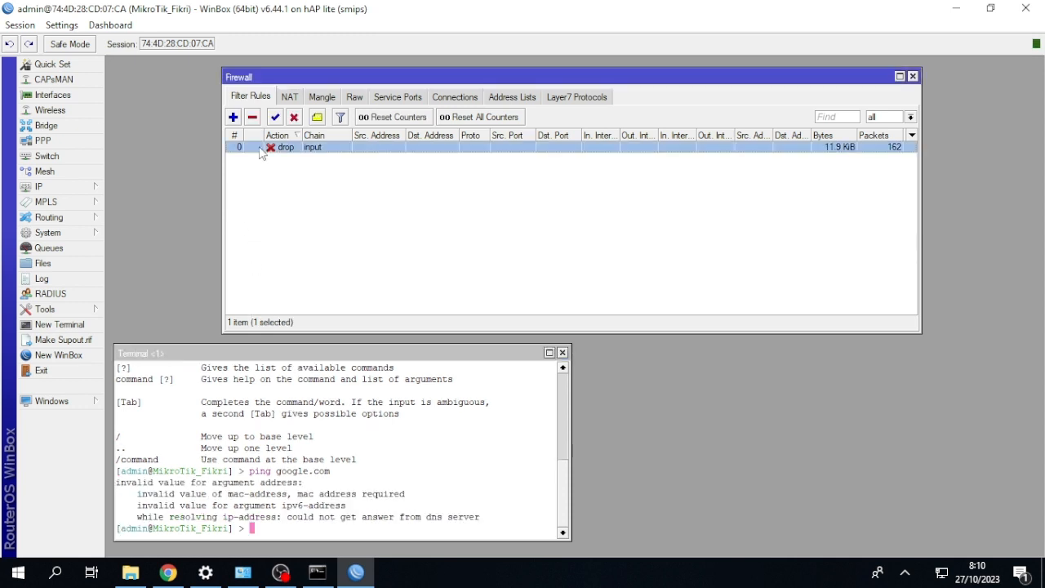
left_click(294, 116)
left_click(379, 415)
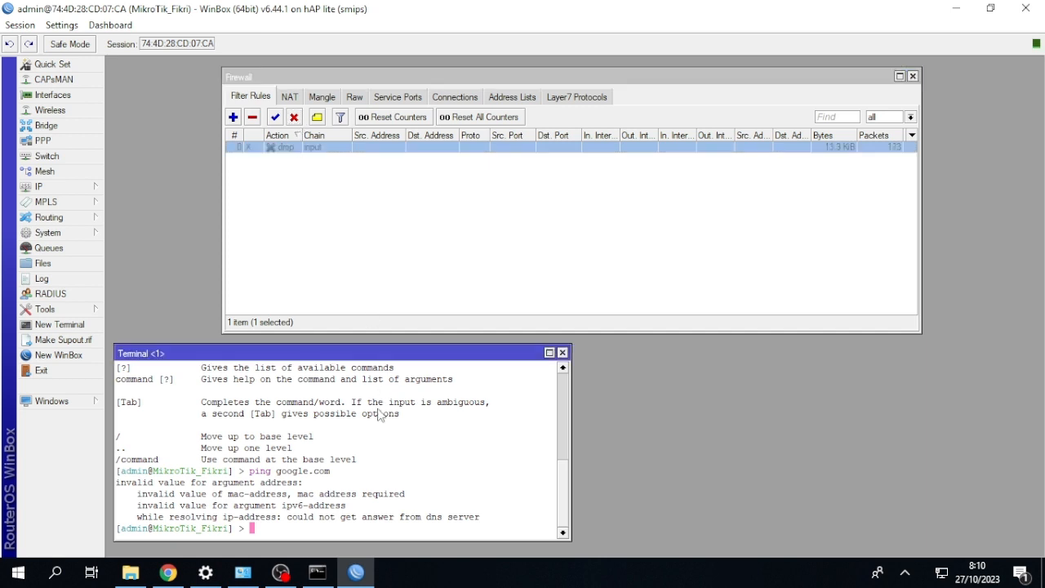
key("Up")
key("Return")
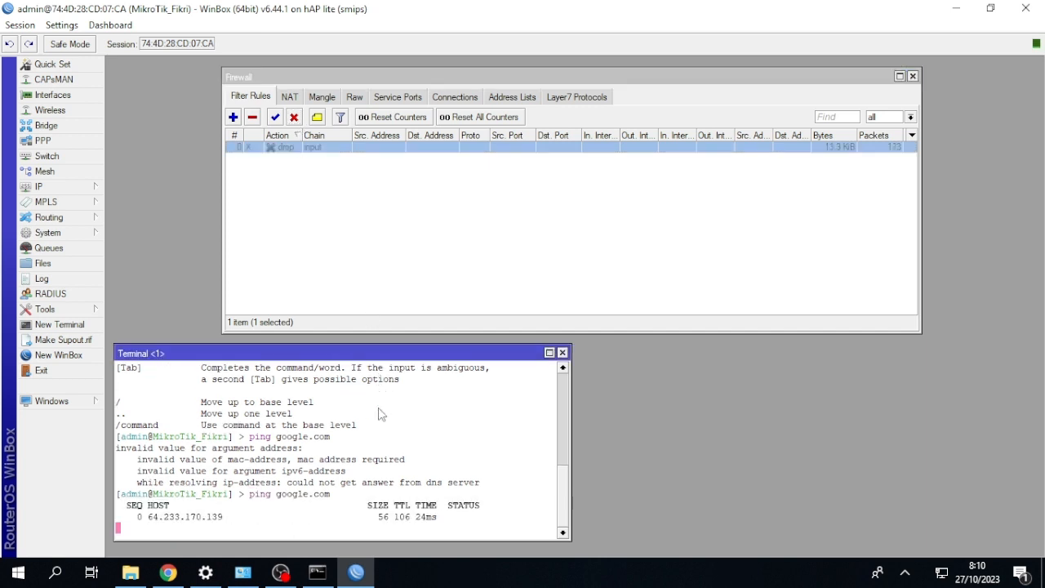
Enable the input drop rule during the running ping, then stop it and repeat the google.com ping in the router terminal.
left_click(278, 118)
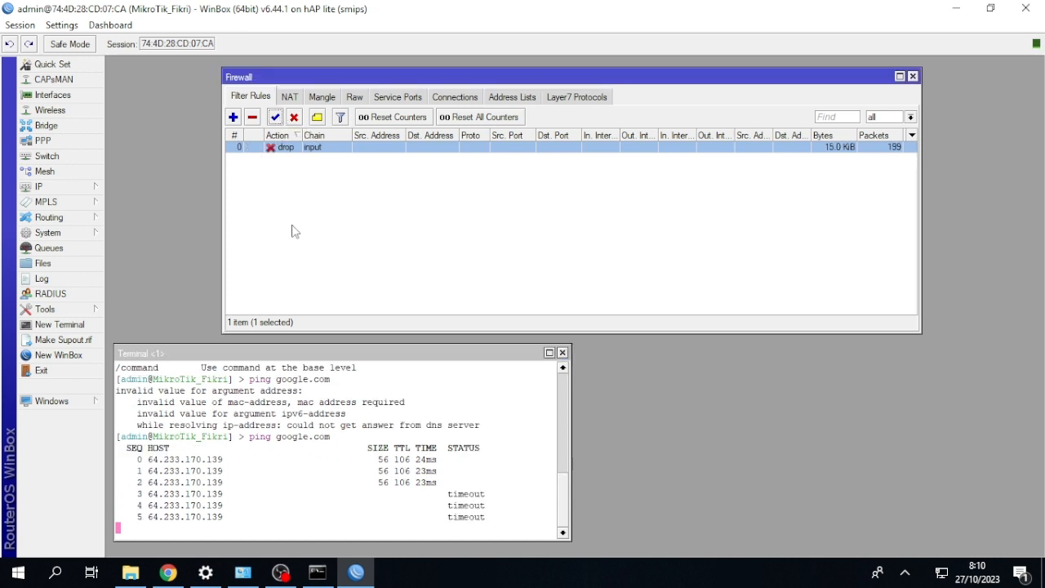
left_click(353, 387)
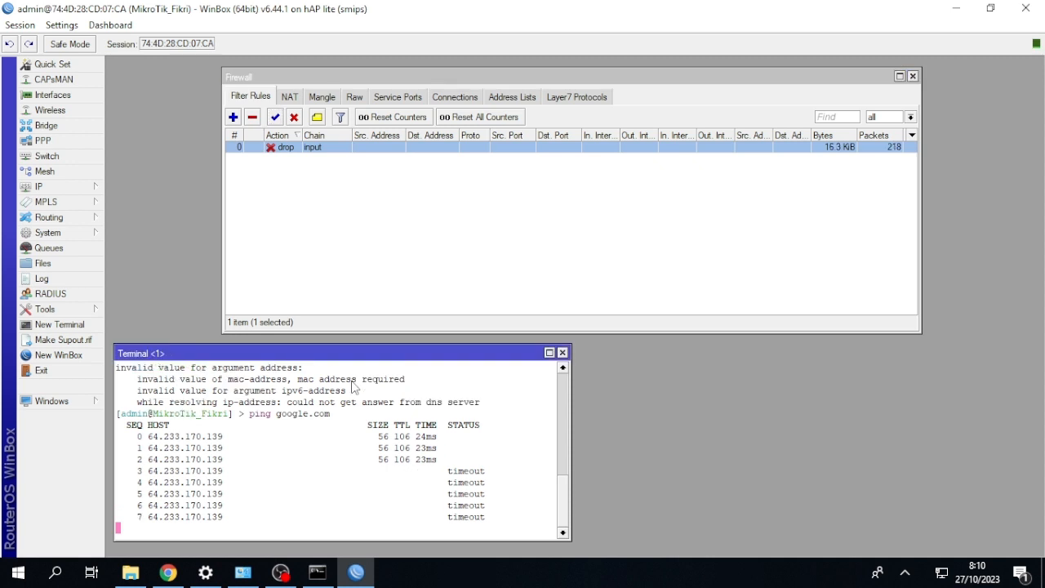
key("ctrl+c")
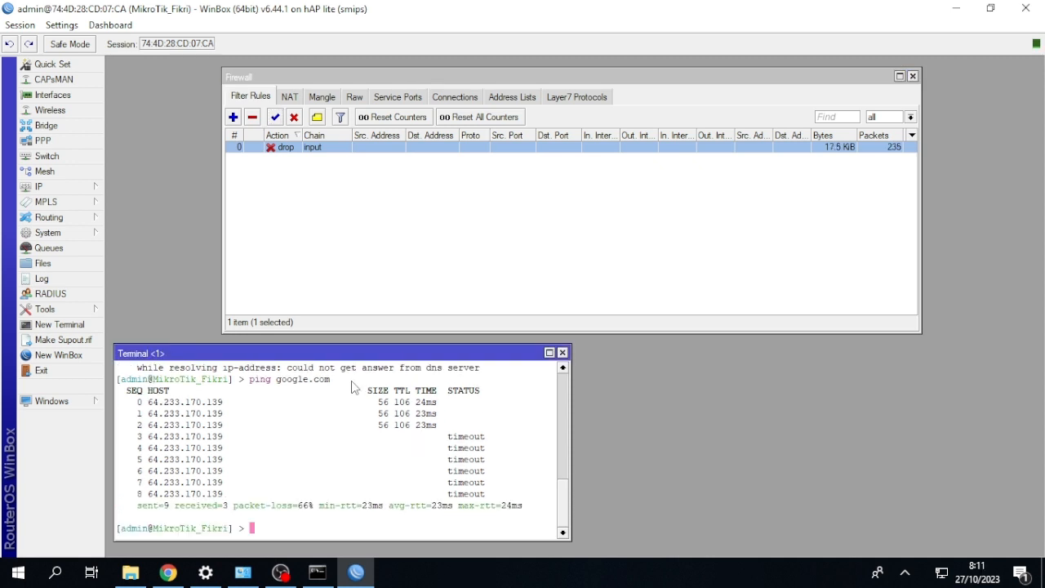
key("Up")
key("Return")
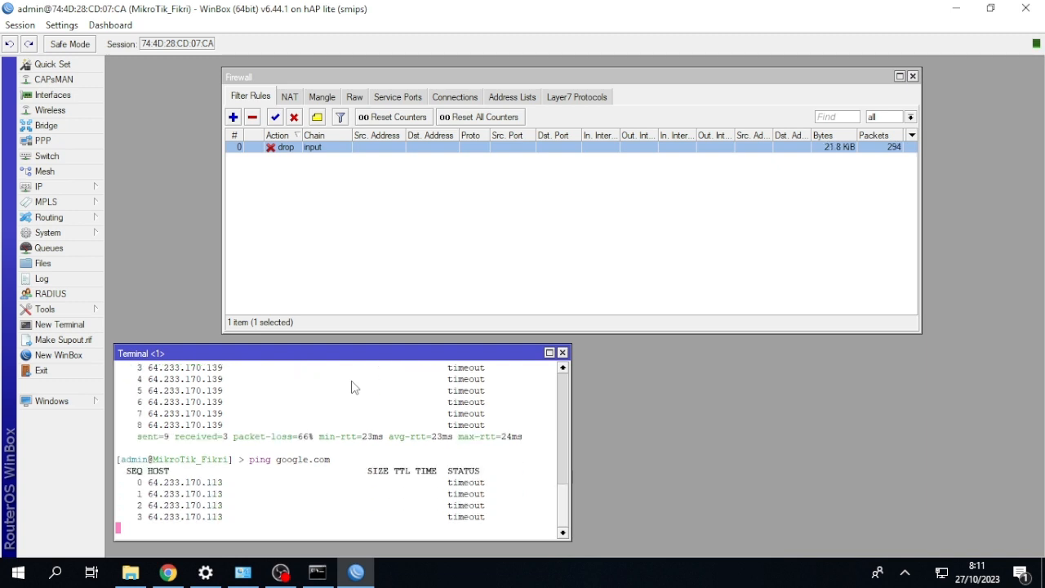
key("ctrl+c")
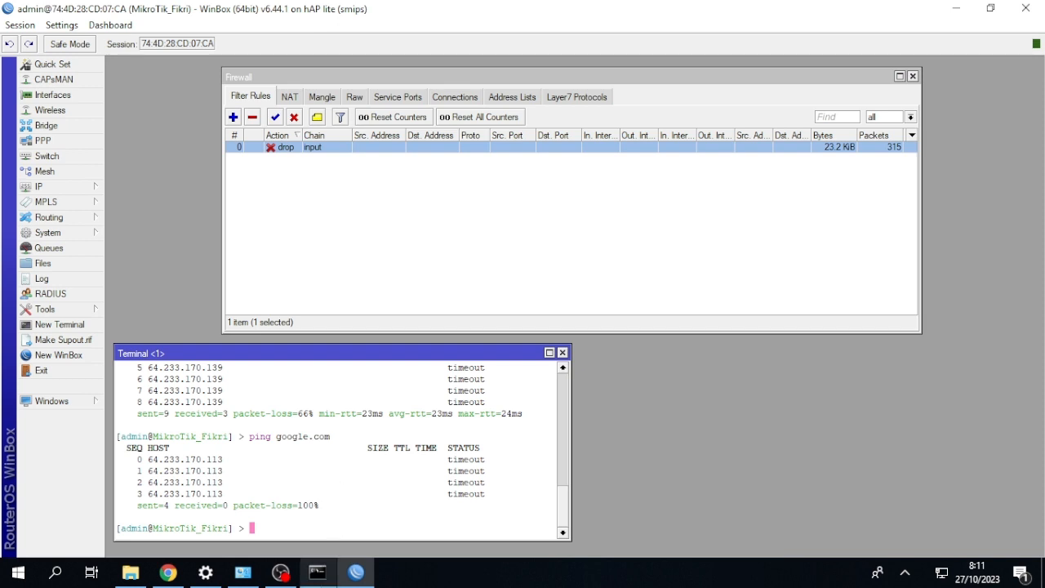
Switch to the Windows Command Prompt, ping google.com with the input drop rule active, and minimize the window.
left_click(317, 572)
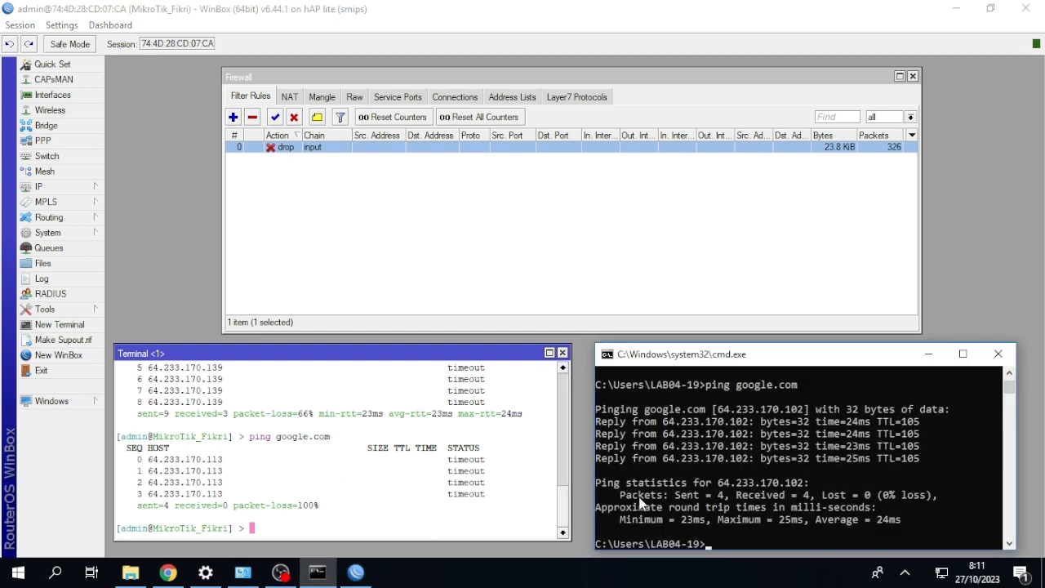
key("Up")
key("Return")
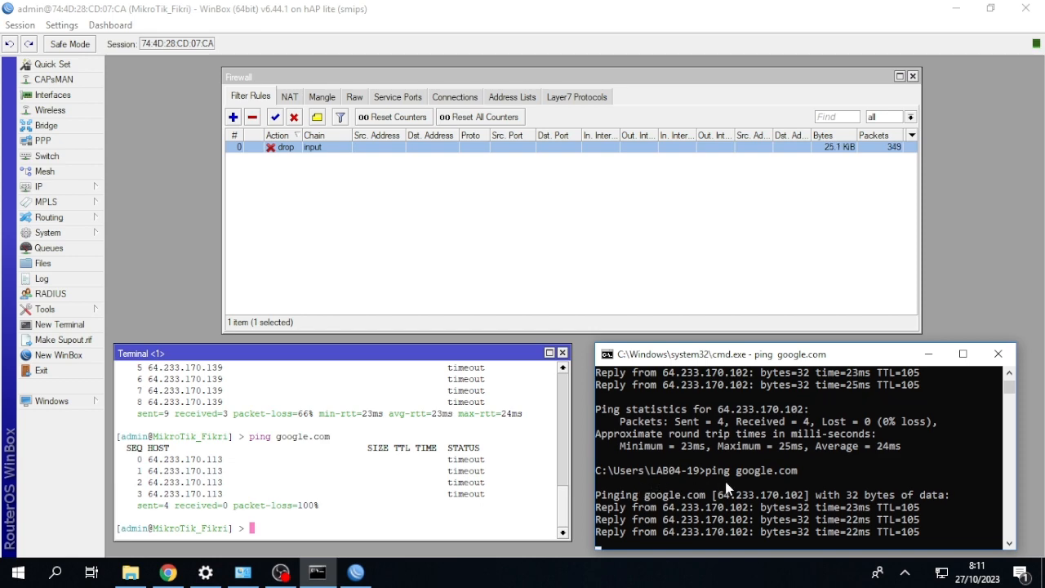
left_click(928, 353)
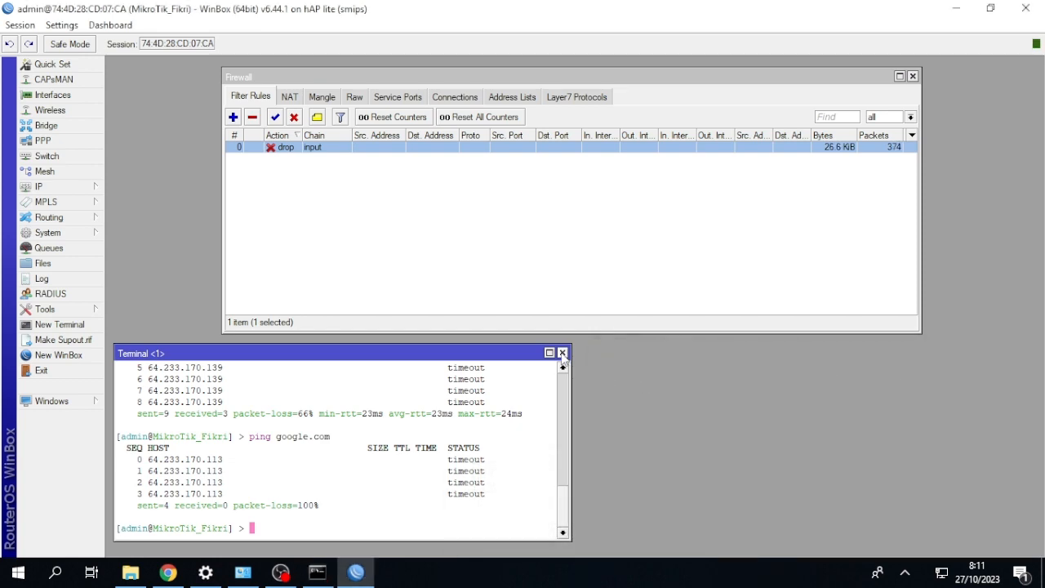
Disable the input drop rule and add a forward chain filter rule with action reject, rejecting with icmp network unreachable.
left_click(295, 119)
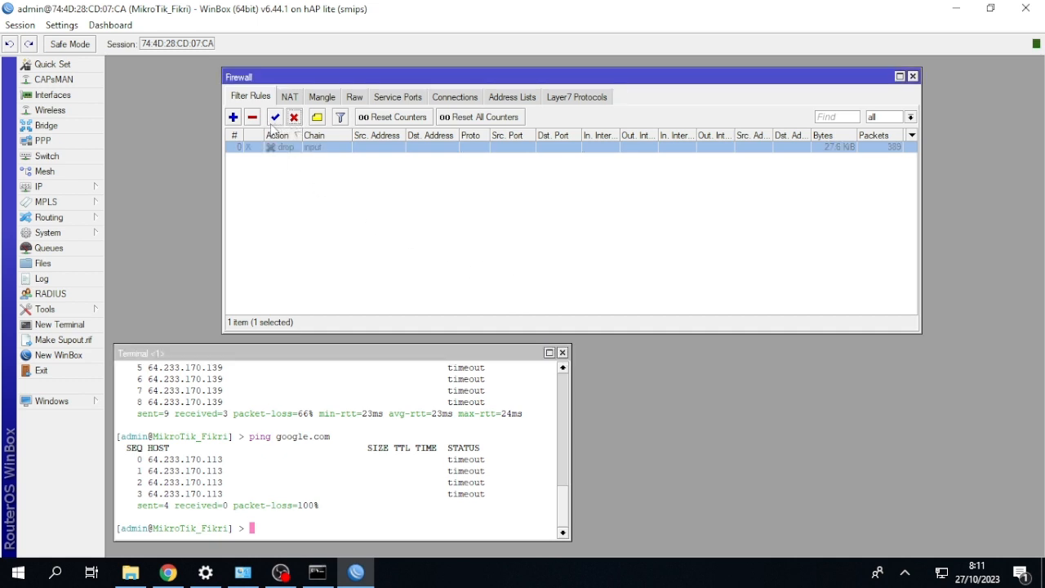
left_click(234, 117)
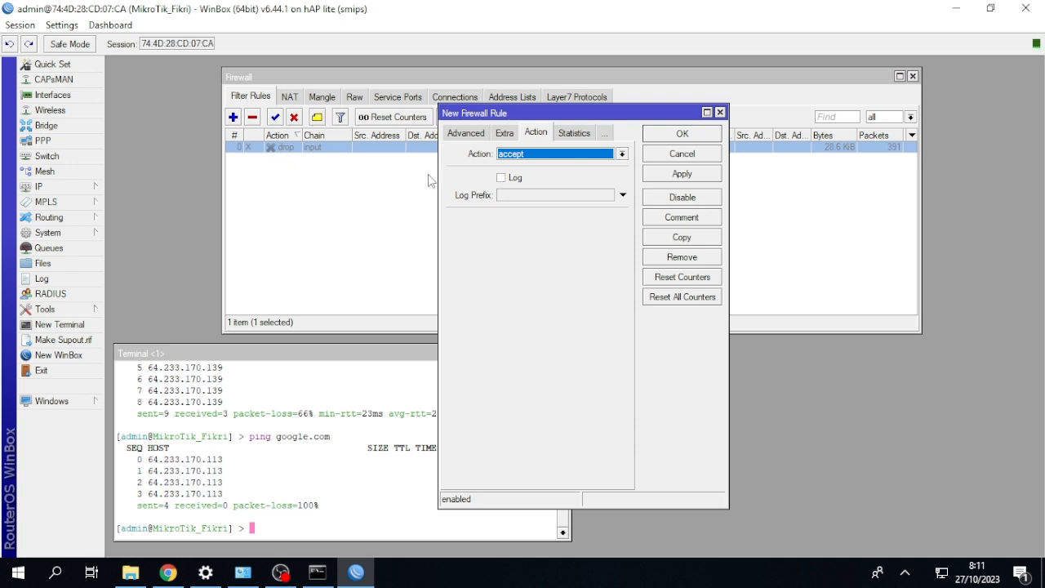
left_click(451, 133)
left_click(456, 133)
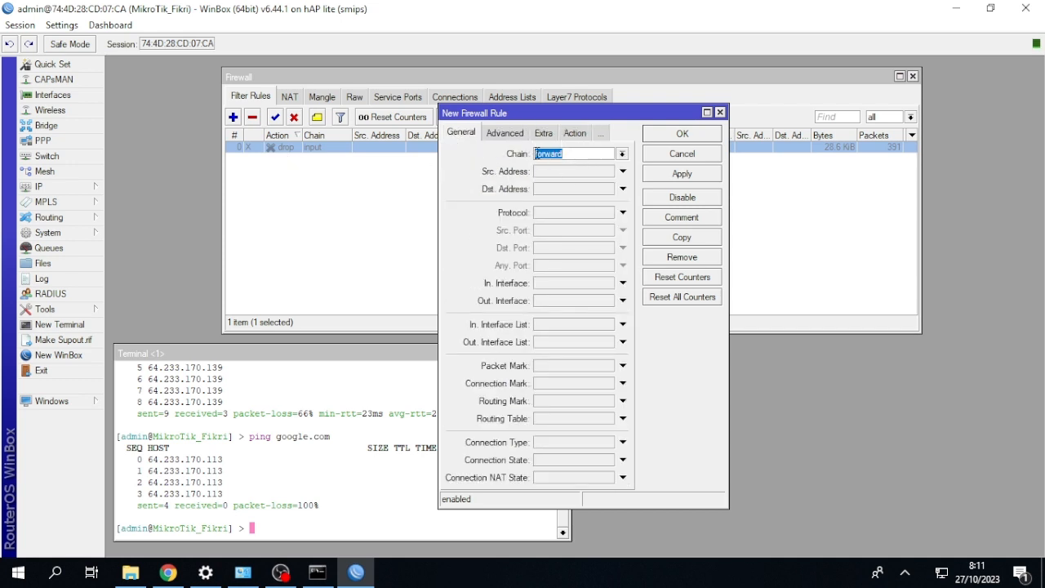
left_click(574, 134)
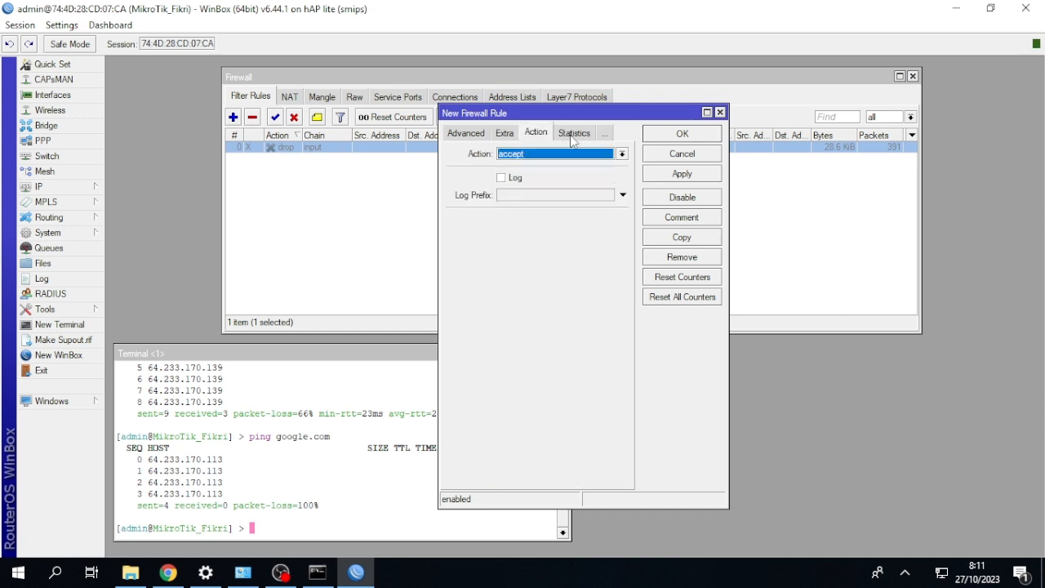
left_click(574, 155)
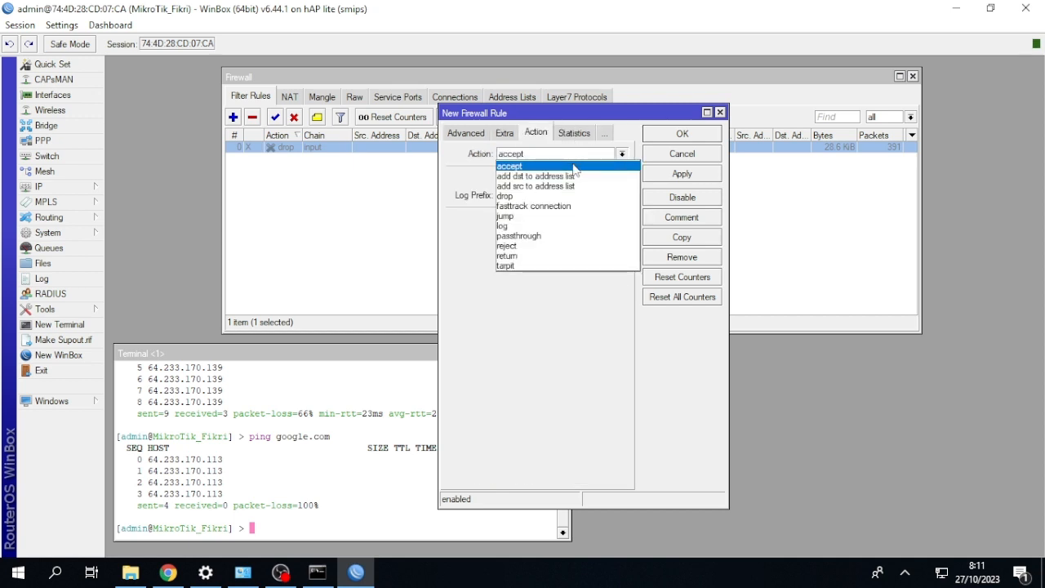
left_click(563, 246)
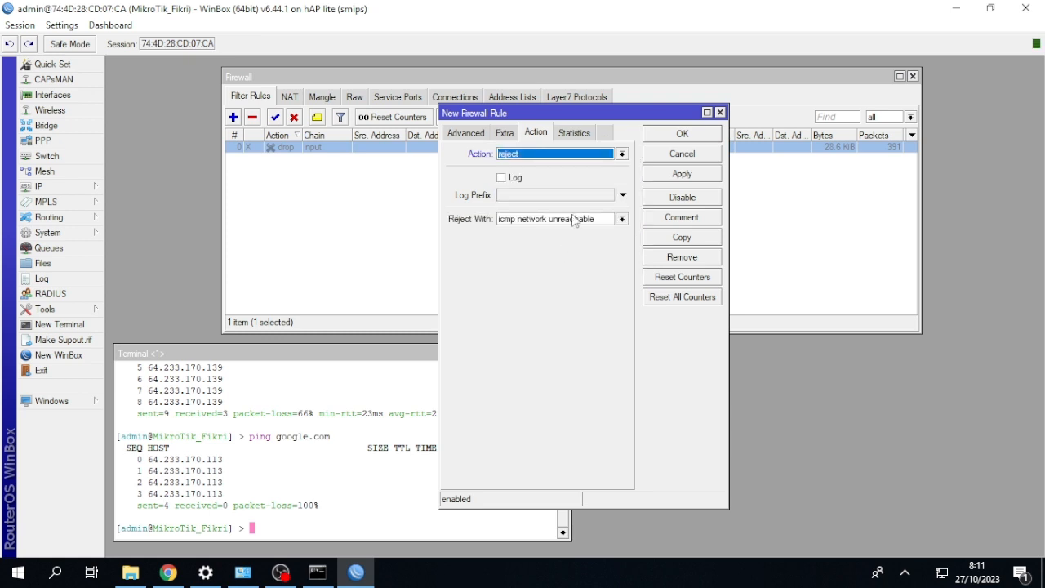
left_click(679, 133)
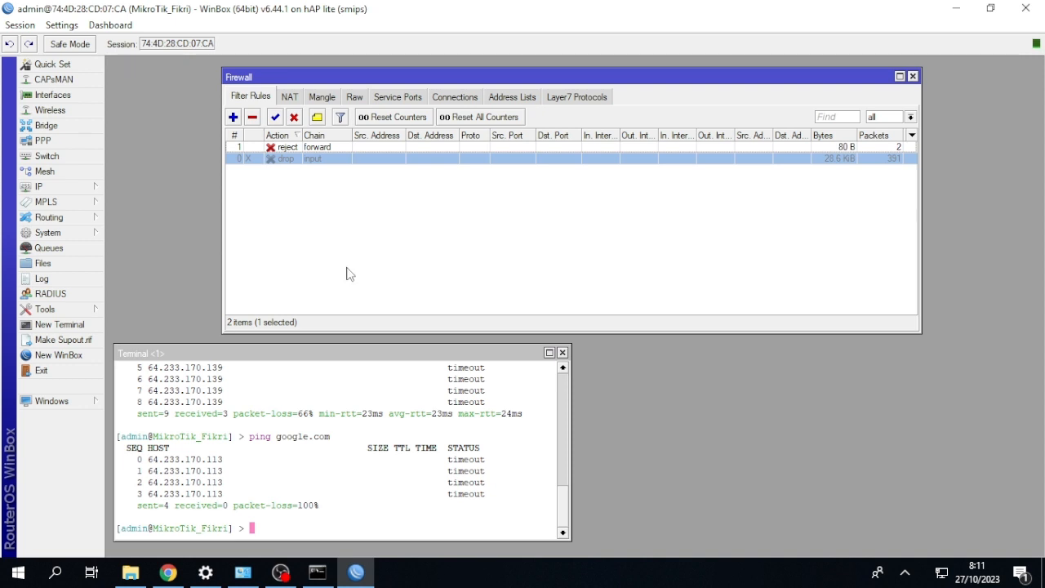
Ping google.com from the router terminal with the forward reject rule active, then stop the ping.
left_click(325, 372)
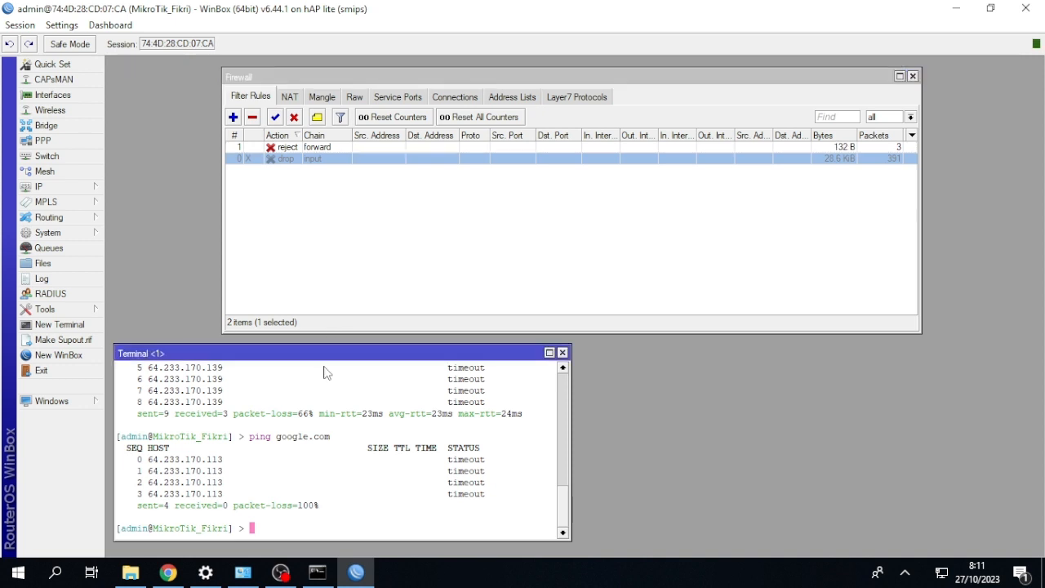
key("Up")
key("Return")
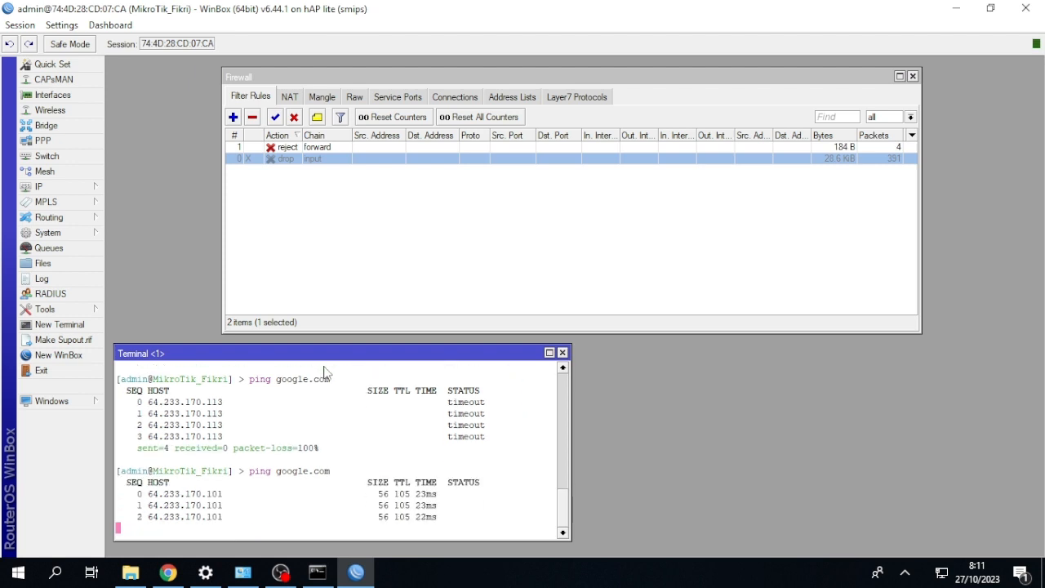
key("ctrl+c")
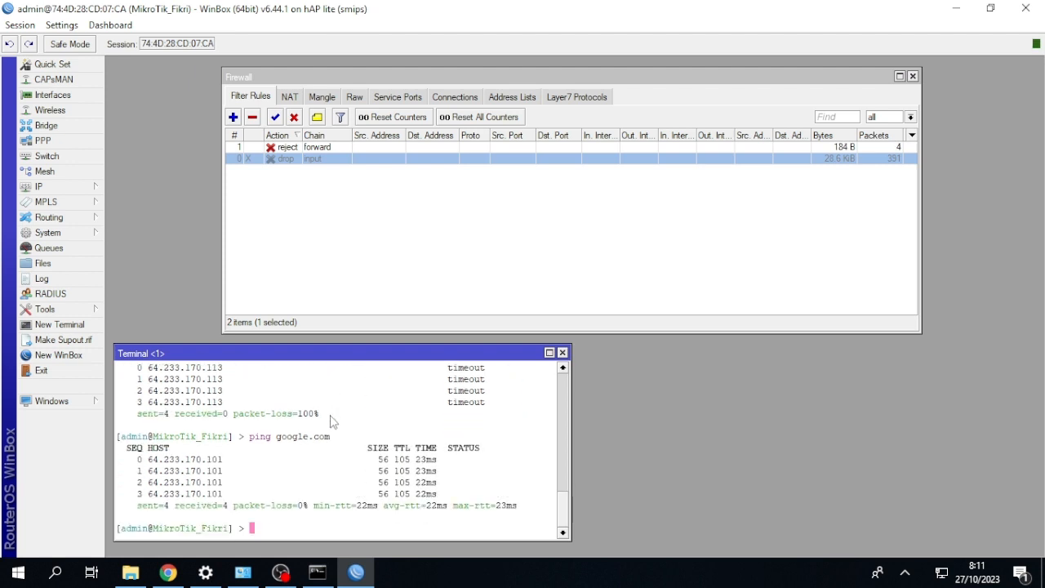
Switch to the Windows Command Prompt and ping google.com with the forward reject rule active.
left_click(318, 572)
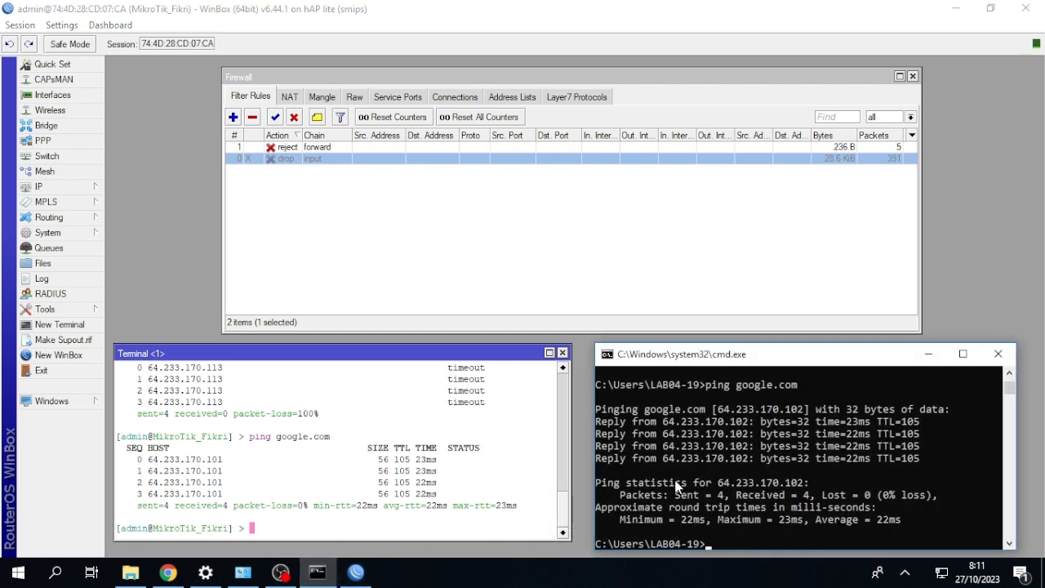
key("Up")
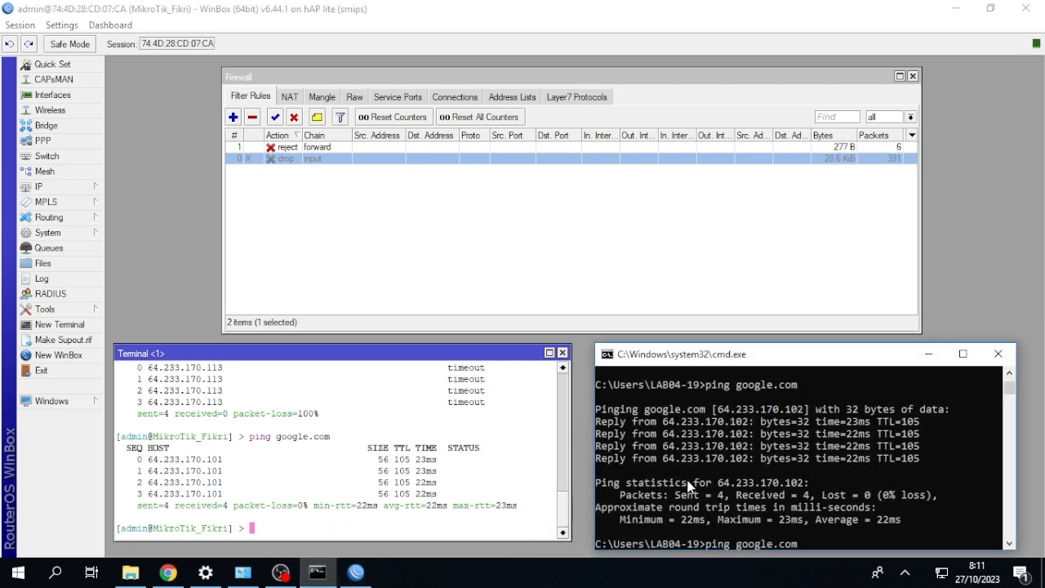
key("Return")
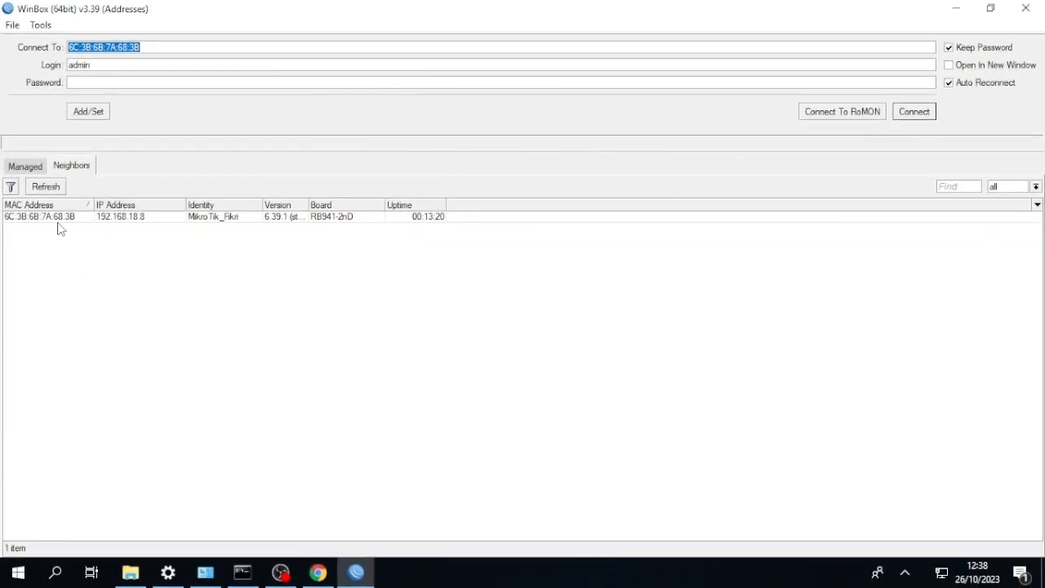
Connect to the router found among the neighbors and reset its configuration with No Default Configuration enabled.
left_click(58, 218)
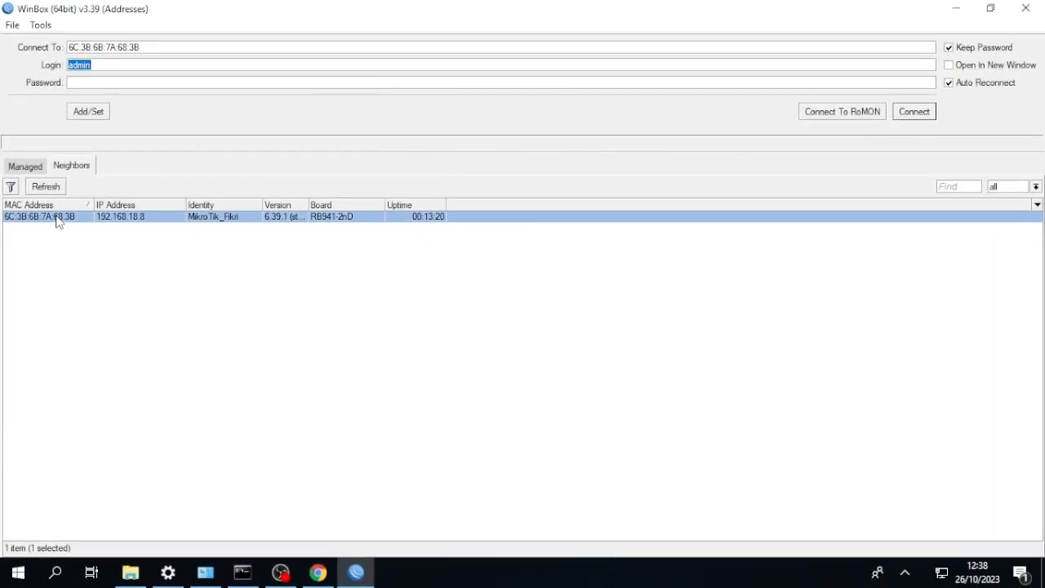
left_click(914, 112)
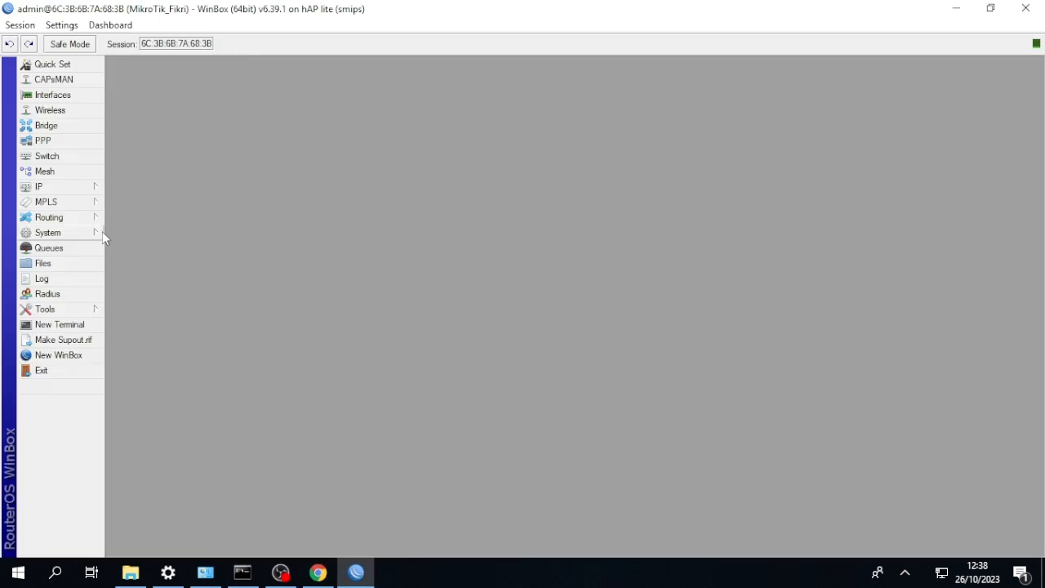
left_click(84, 232)
left_click(159, 406)
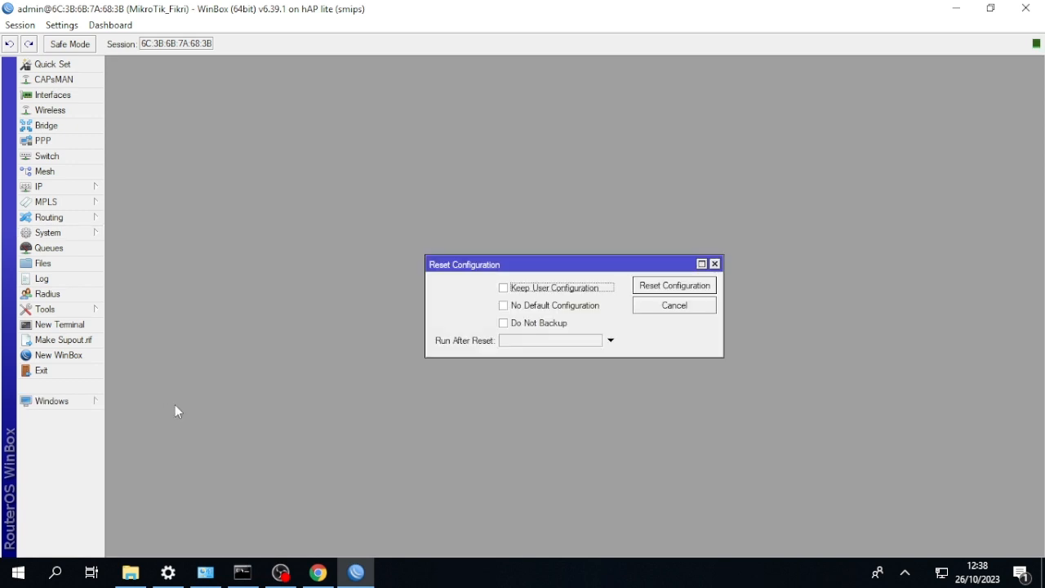
left_click(503, 306)
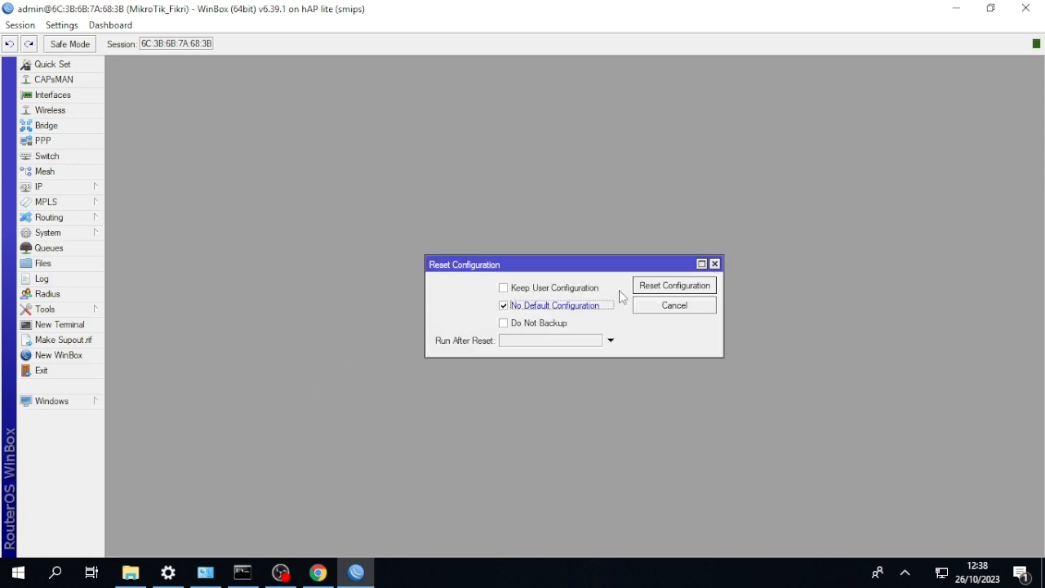
left_click(673, 286)
left_click(588, 302)
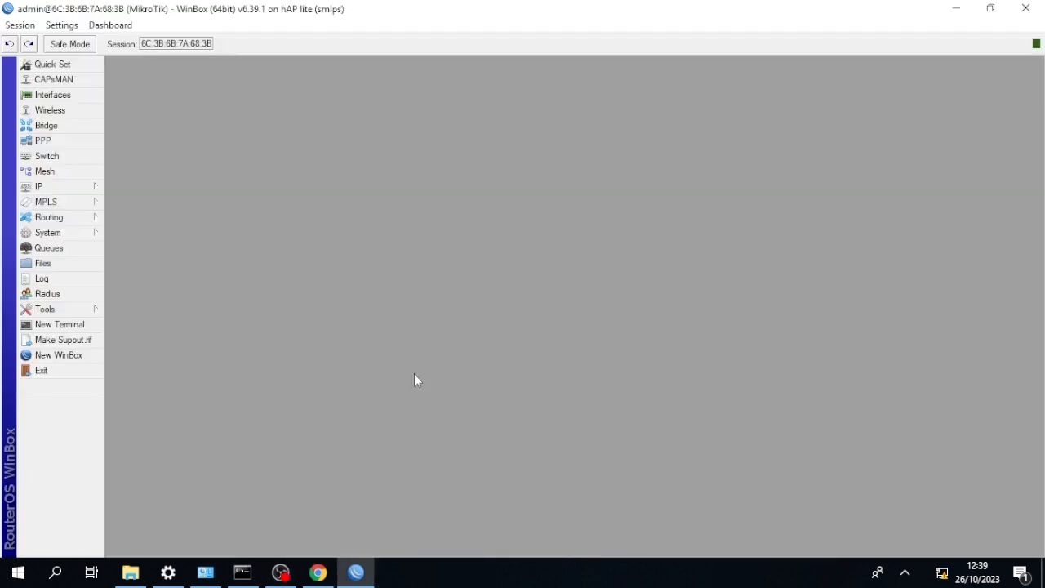
Append an underscore and the owner's name to the default MikroTik router identity.
left_click(47, 233)
left_click(193, 260)
type("_Fikri")
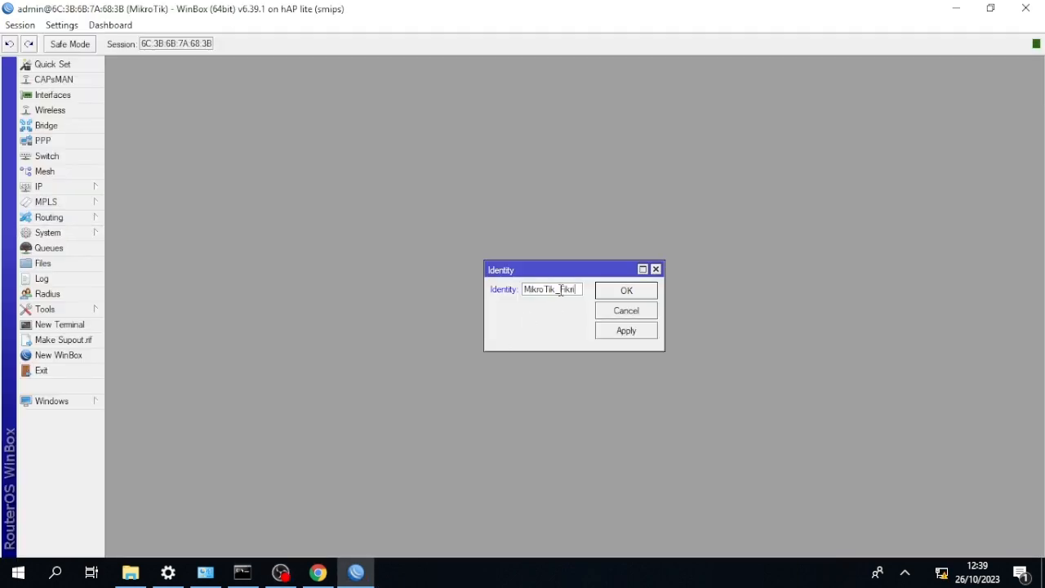
left_click(612, 290)
Add a DHCP client on interface ether1 and close the DHCP Client window.
left_click(87, 187)
left_click(139, 245)
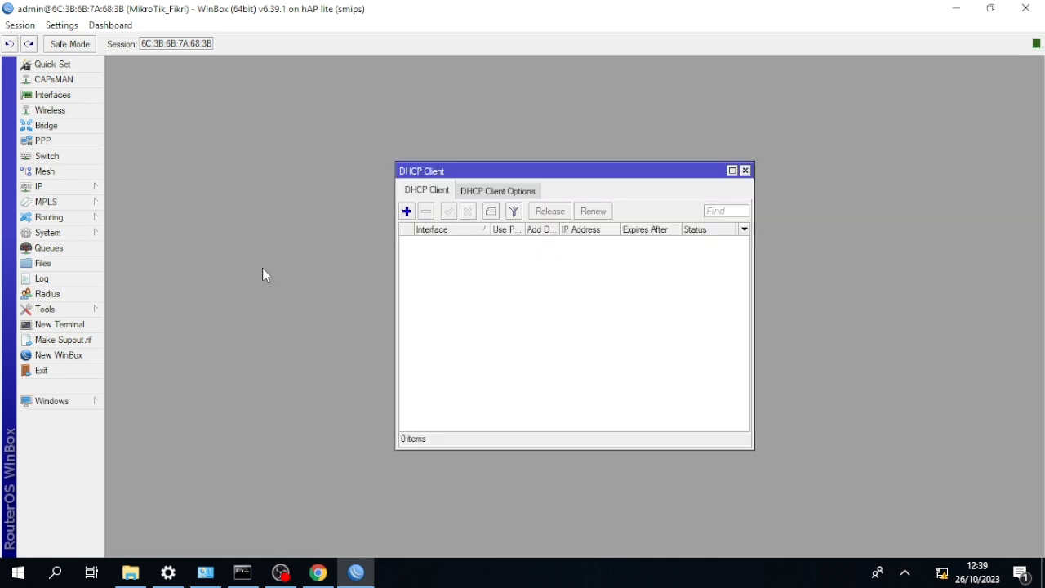
left_click(406, 212)
left_click(562, 236)
left_click(563, 247)
left_click(653, 217)
left_click(744, 170)
Add the IP address 192.168.18.8/24 to interface ether2.
left_click(77, 186)
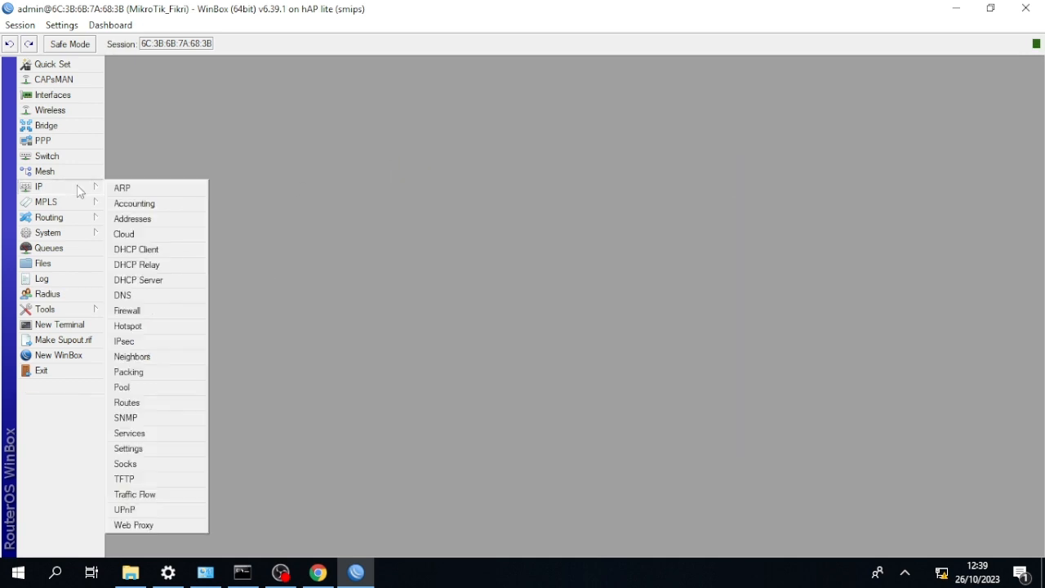
left_click(133, 219)
left_click(196, 223)
type("192.168.18.8/24")
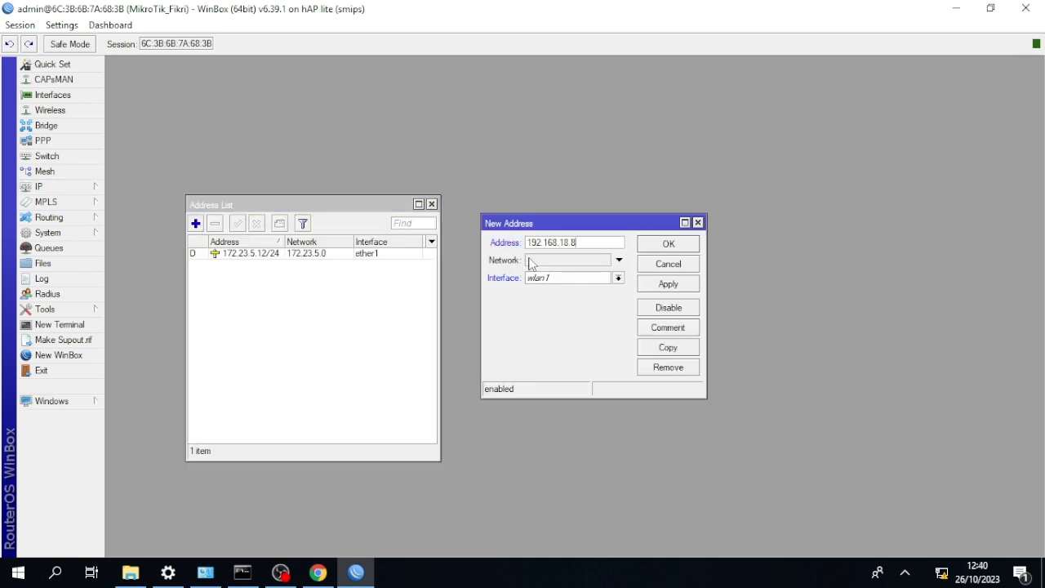
left_click(571, 278)
left_click(607, 301)
left_click(667, 283)
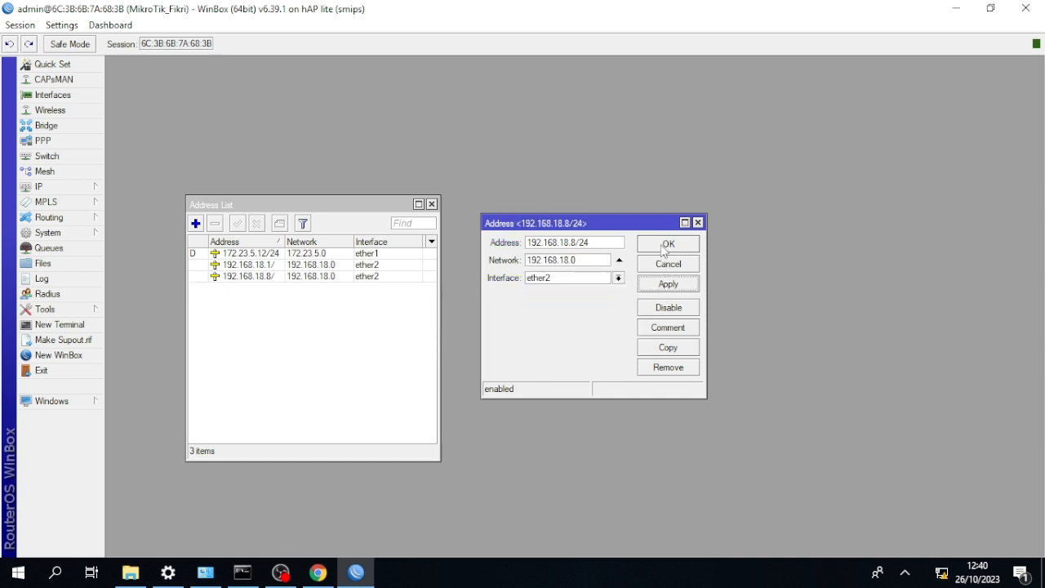
left_click(666, 244)
Remove the 192.168.18.1 address from ether2, check the 192.168.18.8/24 entry, and close the address list.
left_click(227, 266)
left_click(215, 224)
double_click(237, 266)
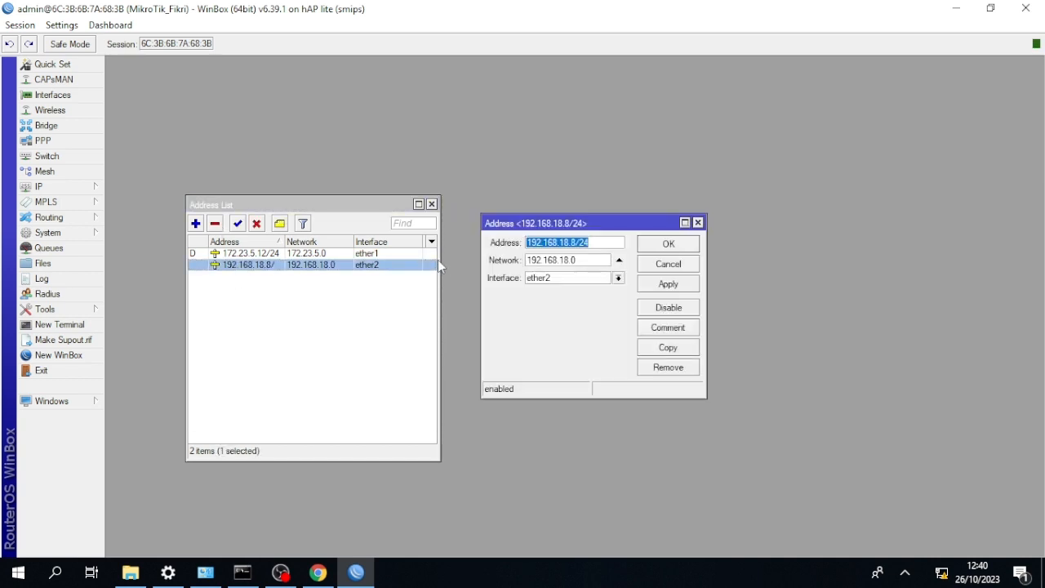
left_click(667, 243)
left_click(432, 204)
Create a DHCP server on ether2 with DHCP Setup.
left_click(38, 186)
left_click(146, 276)
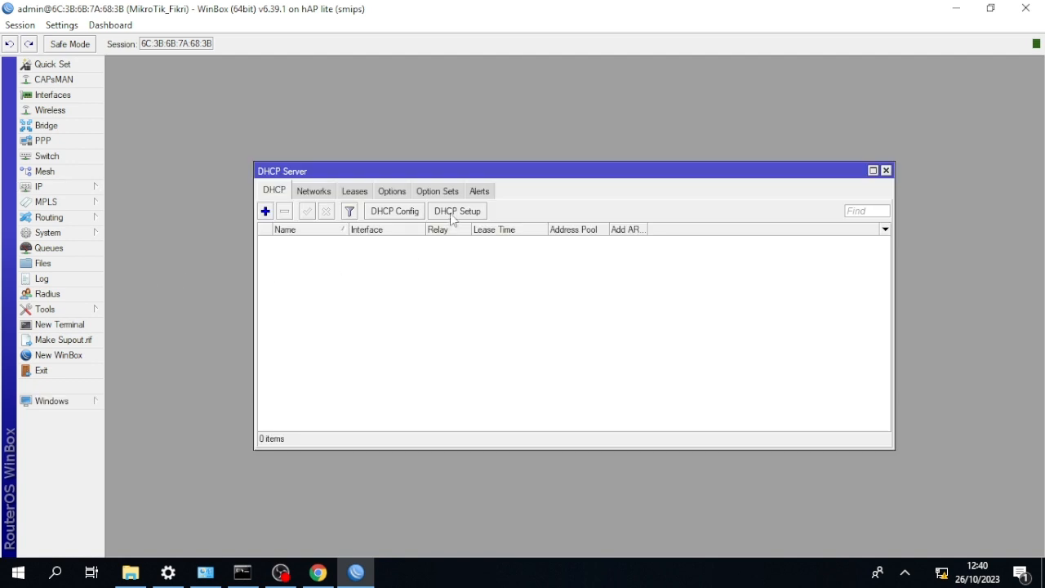
left_click(457, 210)
left_click(666, 304)
left_click(613, 335)
left_click(614, 342)
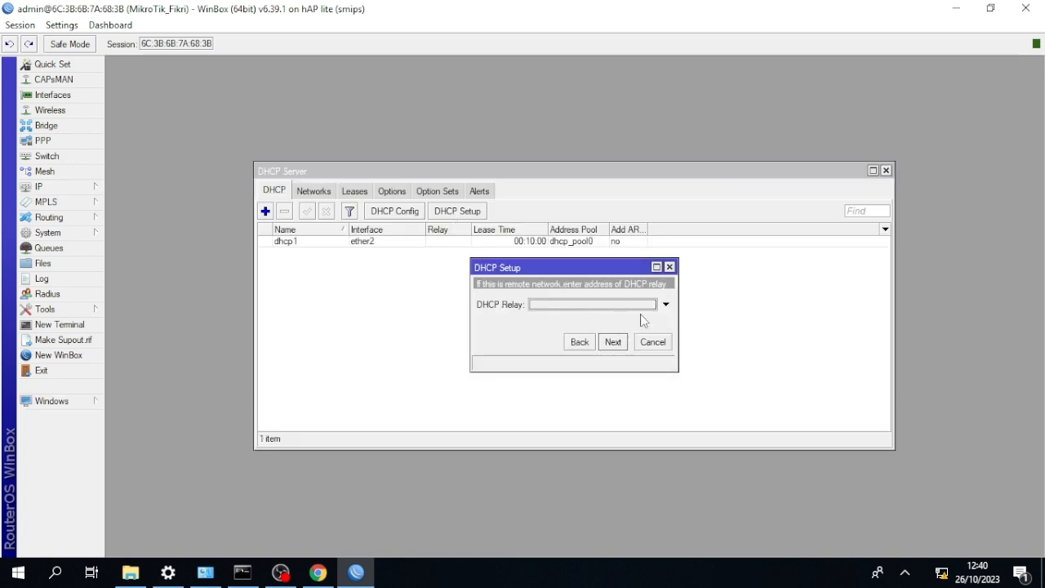
left_click(612, 341)
left_click(616, 298)
Inspect the dhcp1 server's settings, remove that server, and dismiss the new DHCP server form.
double_click(376, 241)
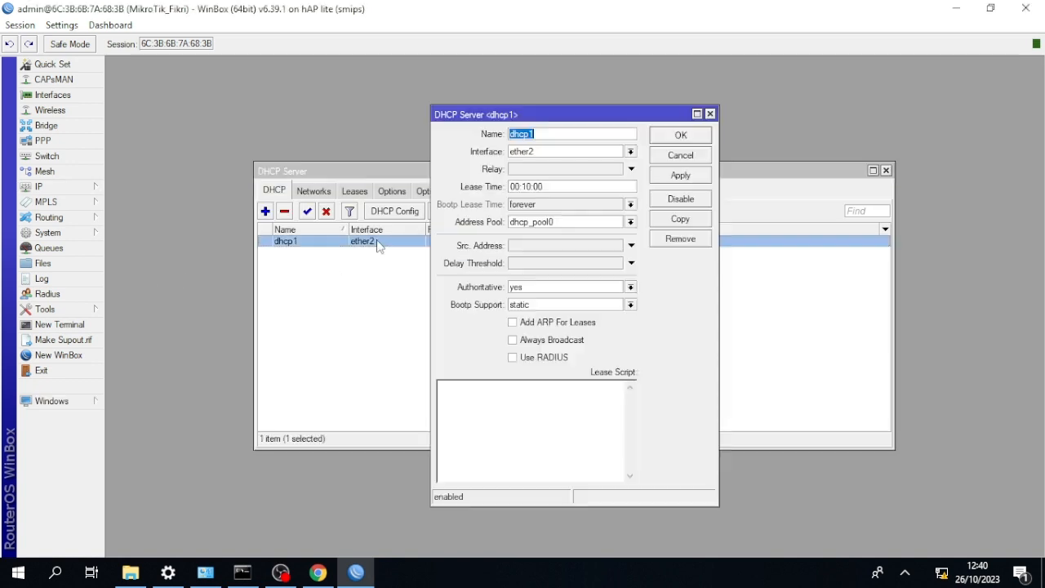
left_click(704, 132)
left_click(284, 210)
left_click(266, 213)
left_click(717, 113)
Run DHCP Setup with 8.8.8.8 as the DNS server, finish it, and close the DHCP Server window.
left_click(457, 210)
left_click(613, 343)
left_click(613, 343)
left_click(613, 342)
left_click(613, 342)
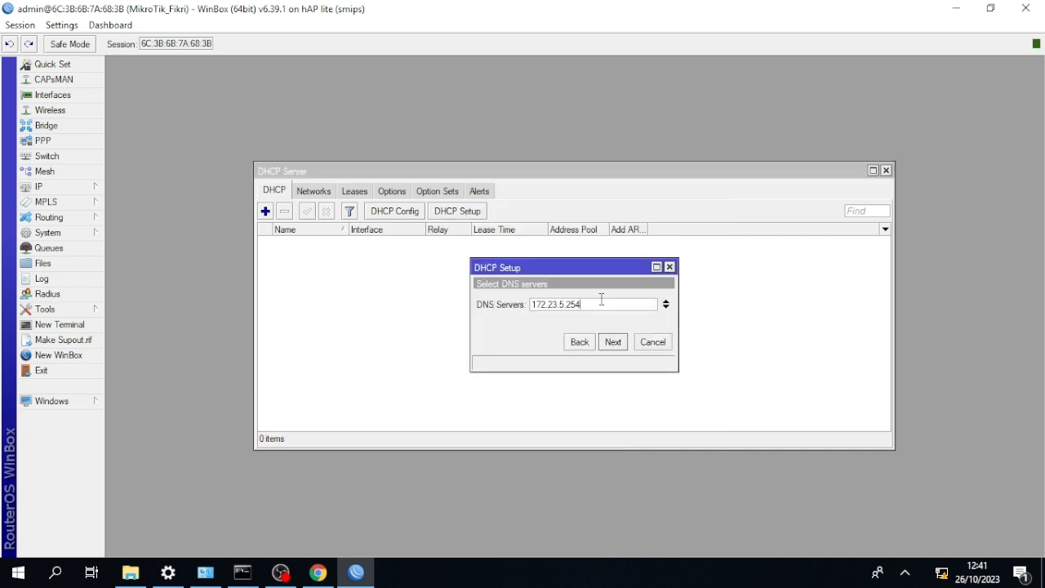
left_click_drag(602, 302, 442, 303)
type("8.8.8.8")
left_click(613, 342)
left_click(613, 342)
left_click(547, 283)
left_click(886, 170)
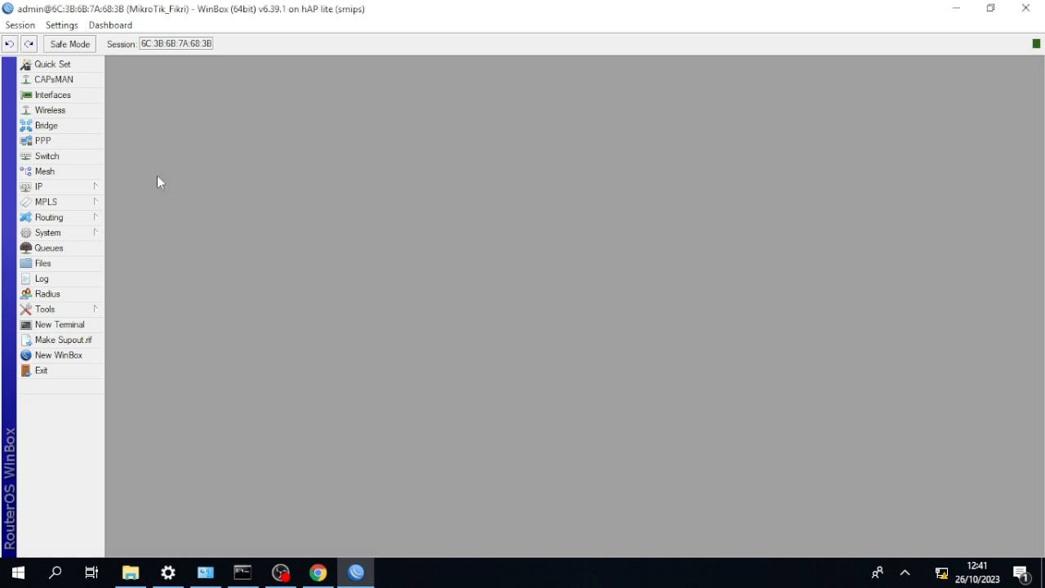
Set the router's DNS server to 8.8.8.8 in the DNS settings.
left_click(49, 187)
left_click(127, 293)
left_click(583, 214)
type("8.8.8.8")
key("Return")
Start a new firewall NAT rule on the srcnat chain with ether1 as the outgoing interface.
left_click(41, 186)
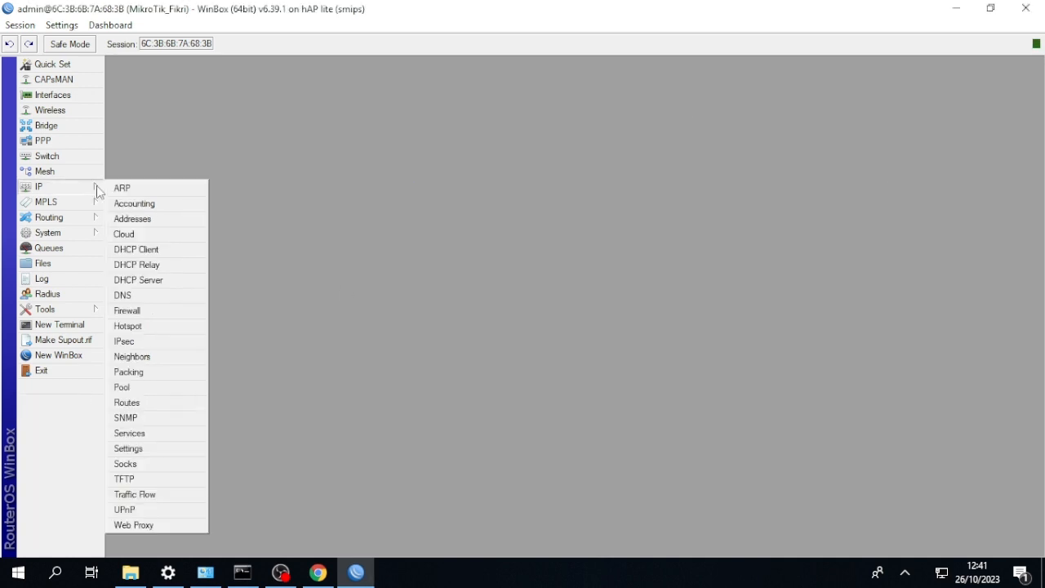
left_click(127, 311)
left_click(170, 83)
left_click(161, 134)
left_click(135, 103)
left_click(116, 102)
left_click(496, 94)
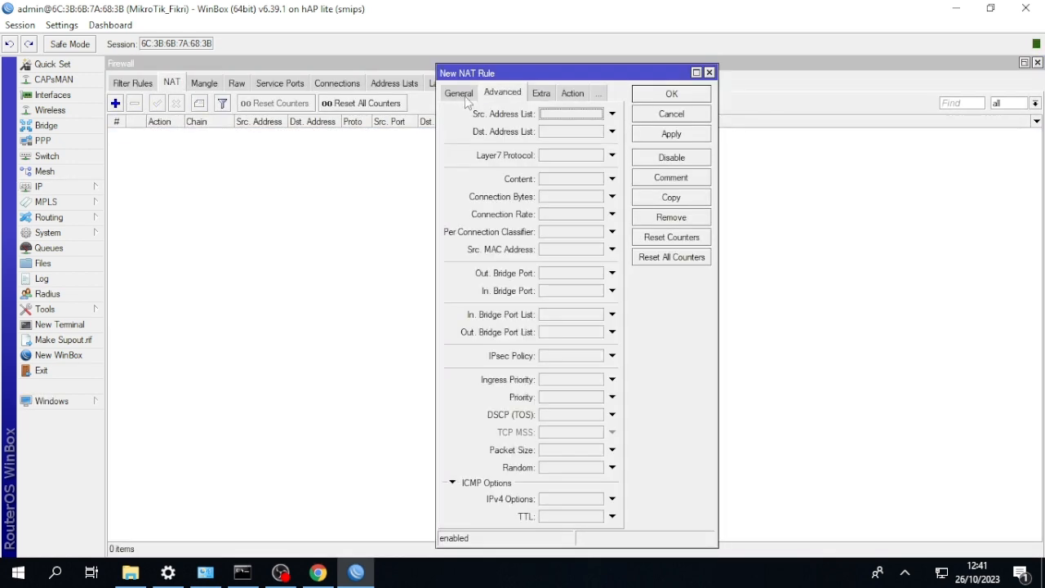
left_click(461, 94)
left_click(612, 261)
left_click(596, 261)
left_click(601, 310)
Set the NAT rule's action to masquerade and save the rule.
left_click(572, 93)
left_click(610, 114)
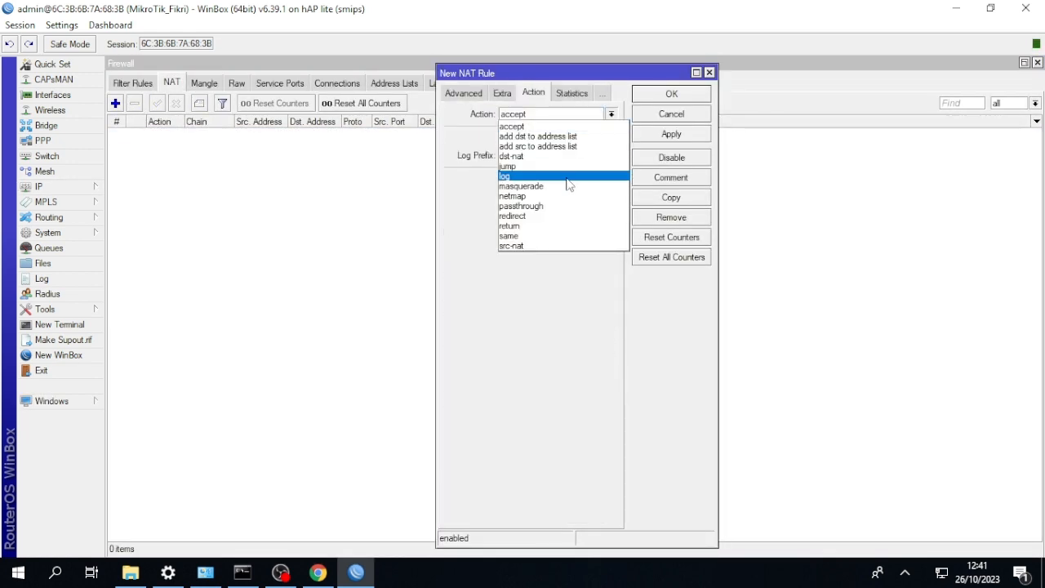
left_click(571, 179)
left_click(671, 94)
Switch to Chrome to check the hotspot status page, then minimize the browser.
left_click(317, 571)
left_click(378, 12)
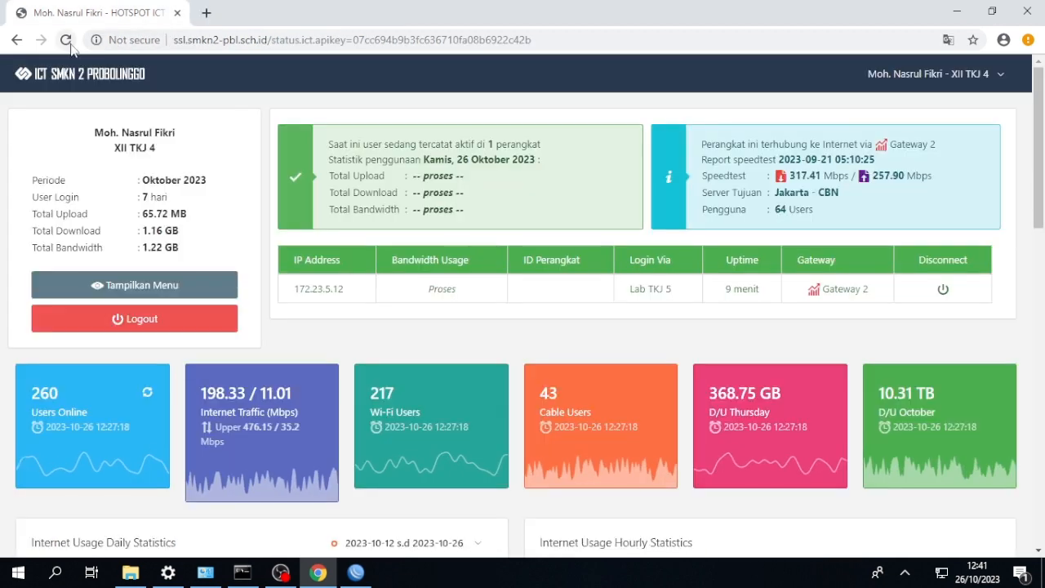
left_click(959, 12)
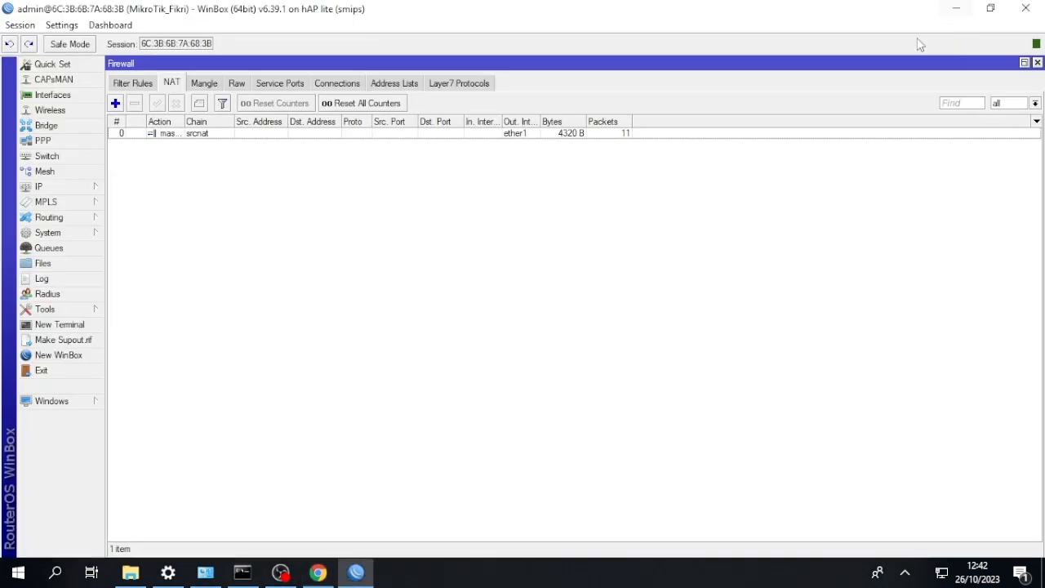
Open a router terminal beside the restored Firewall window, ping google.com and stop the ping after a few replies.
left_click(1023, 63)
left_click(59, 324)
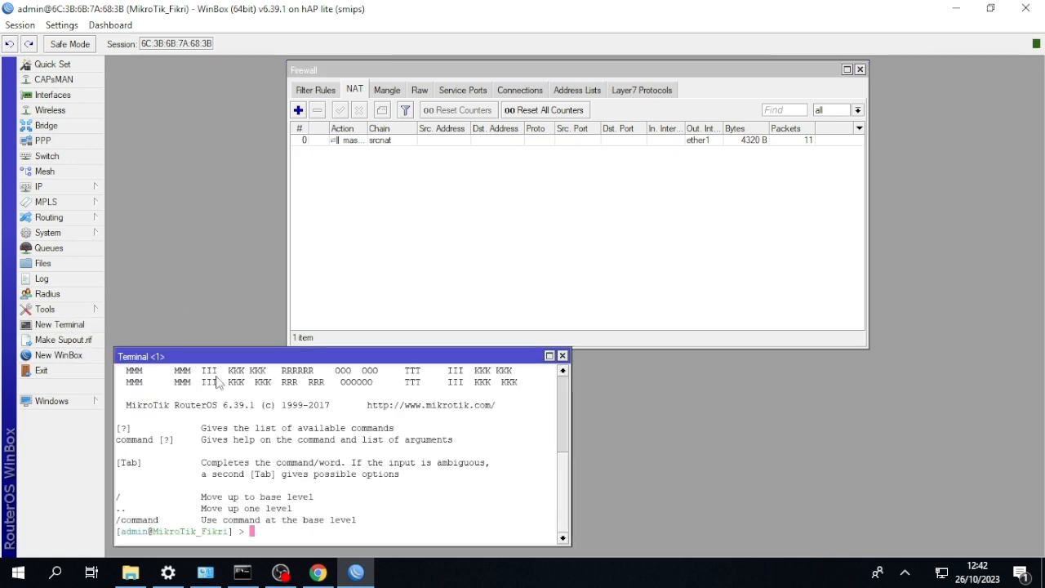
type("ping google.com")
key("Return")
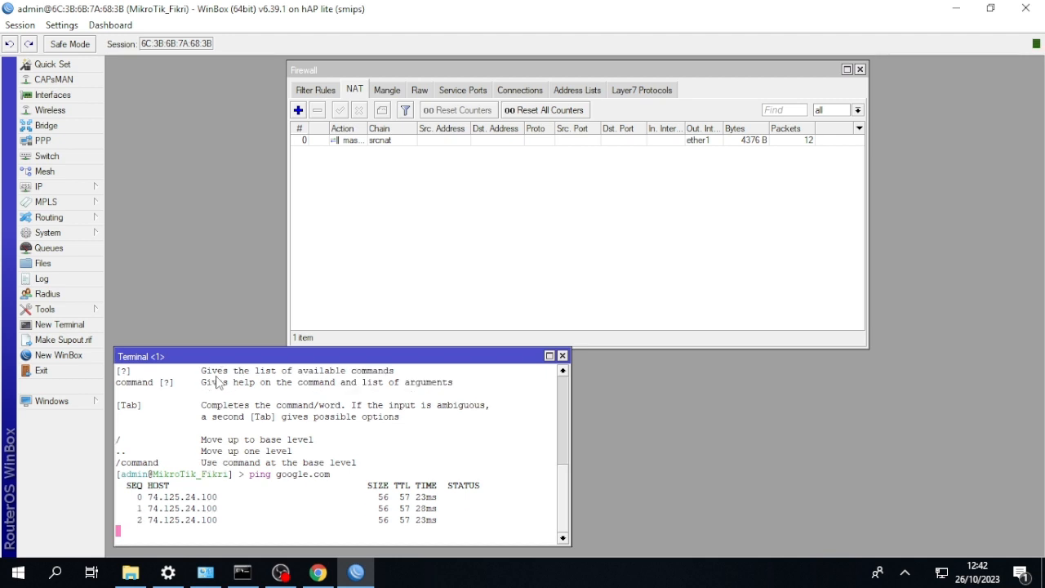
key("ctrl+c")
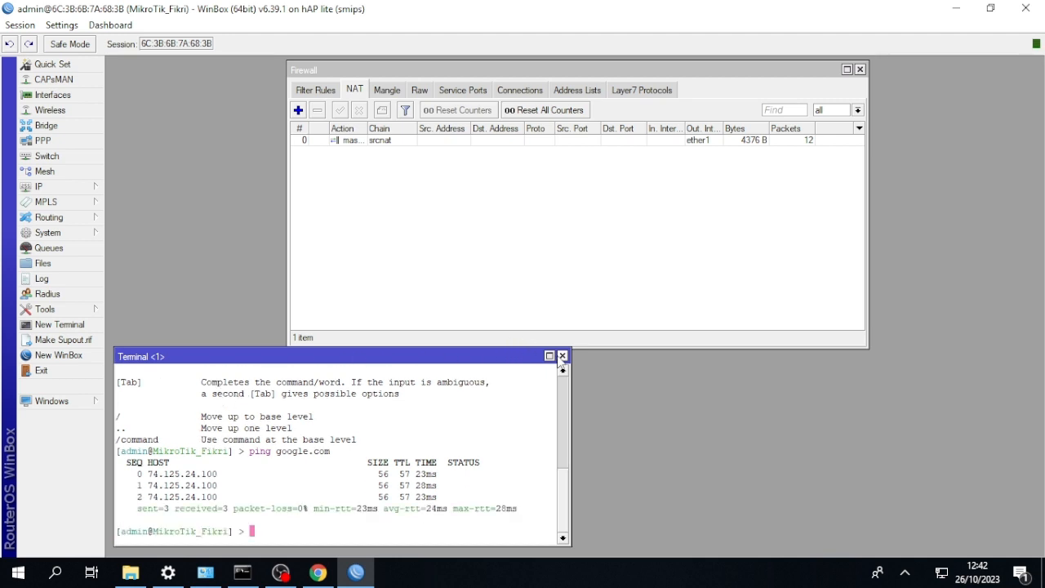
Switch to the Windows Command Prompt and ping google.com again, then minimize it and close the router terminal.
left_click(242, 571)
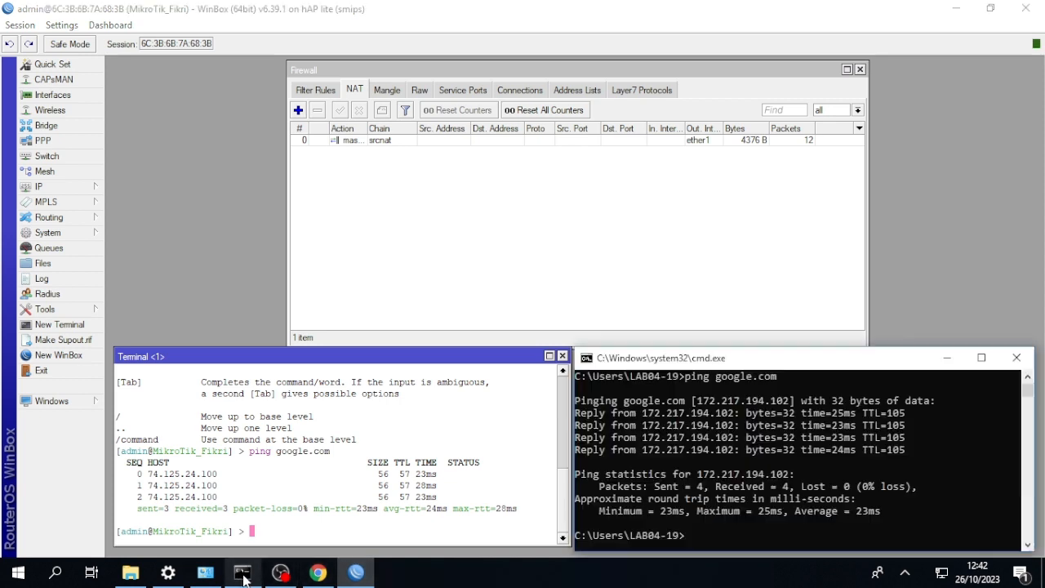
key("Up")
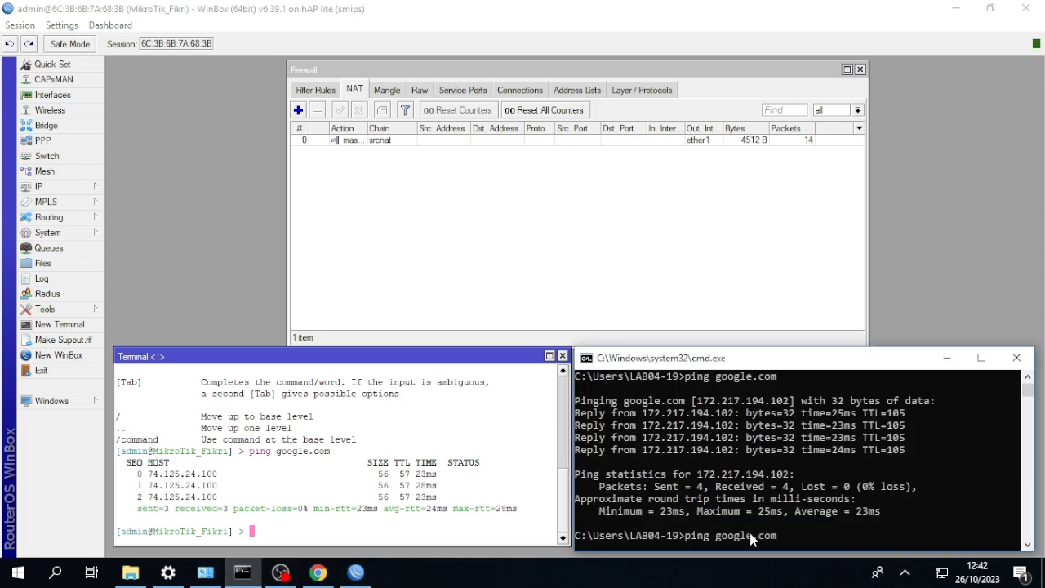
key("Return")
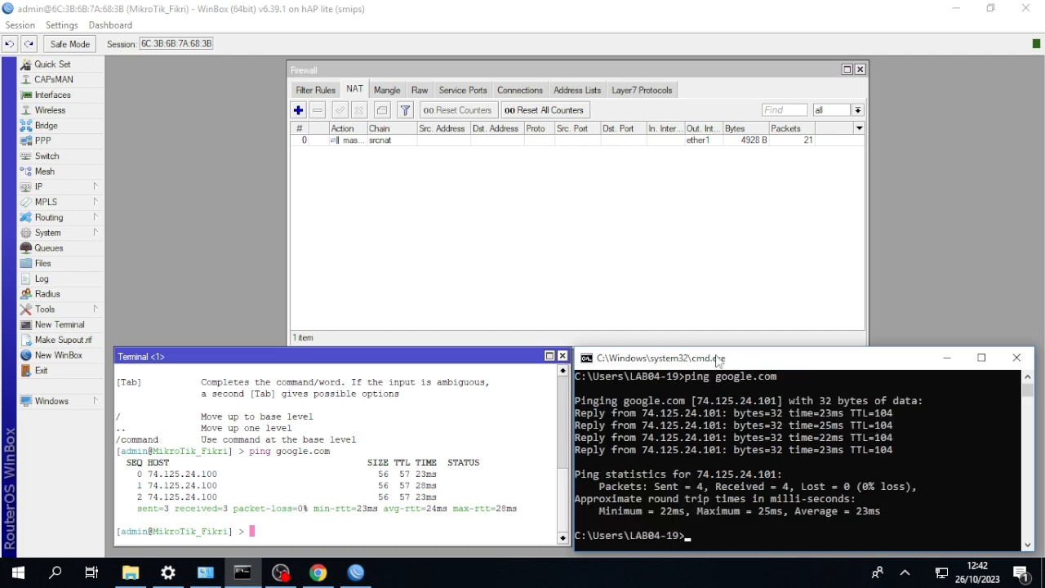
left_click(947, 358)
left_click(562, 356)
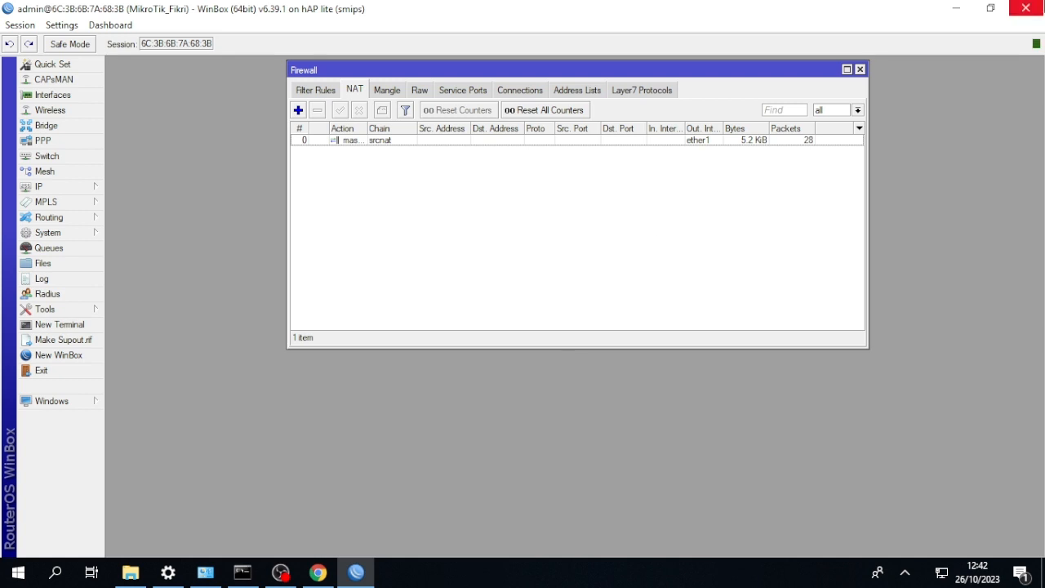
Add a firewall address list entry named sindonews with the address sindonews.com.
left_click(566, 92)
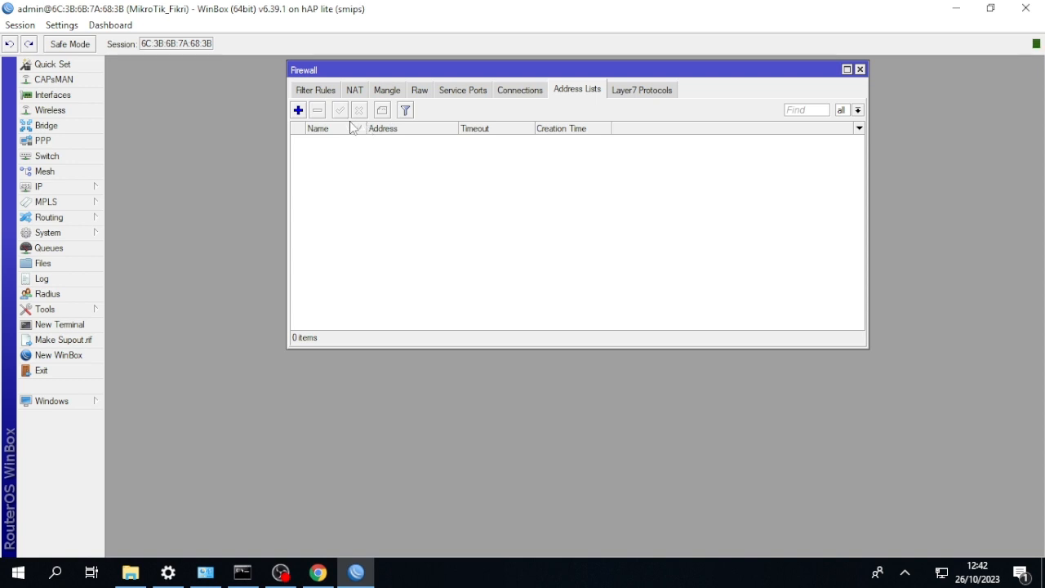
left_click(298, 110)
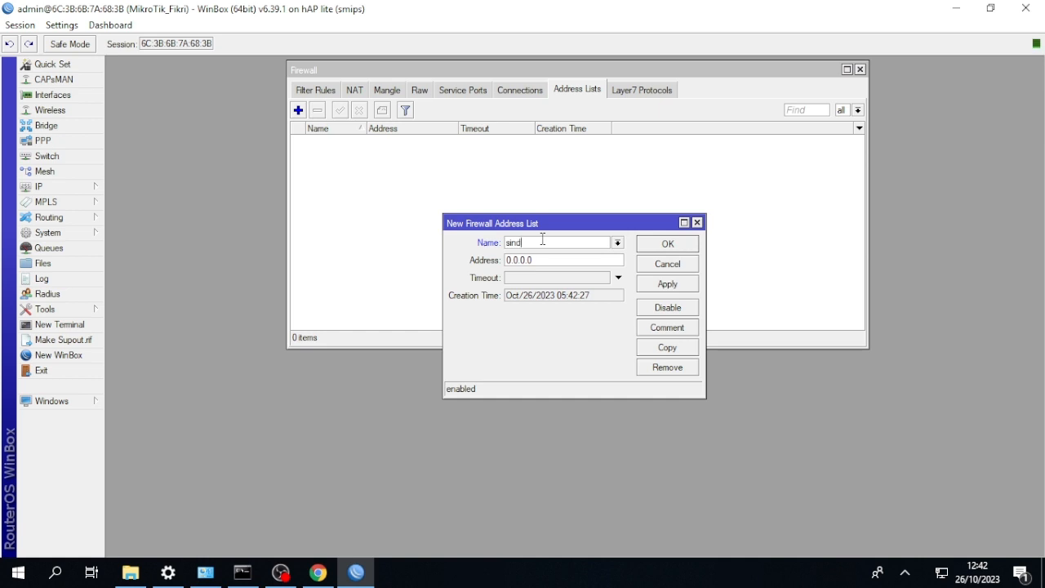
type("news")
left_click(545, 260)
key("BackSpace")
left_click_drag(548, 243, 499, 242)
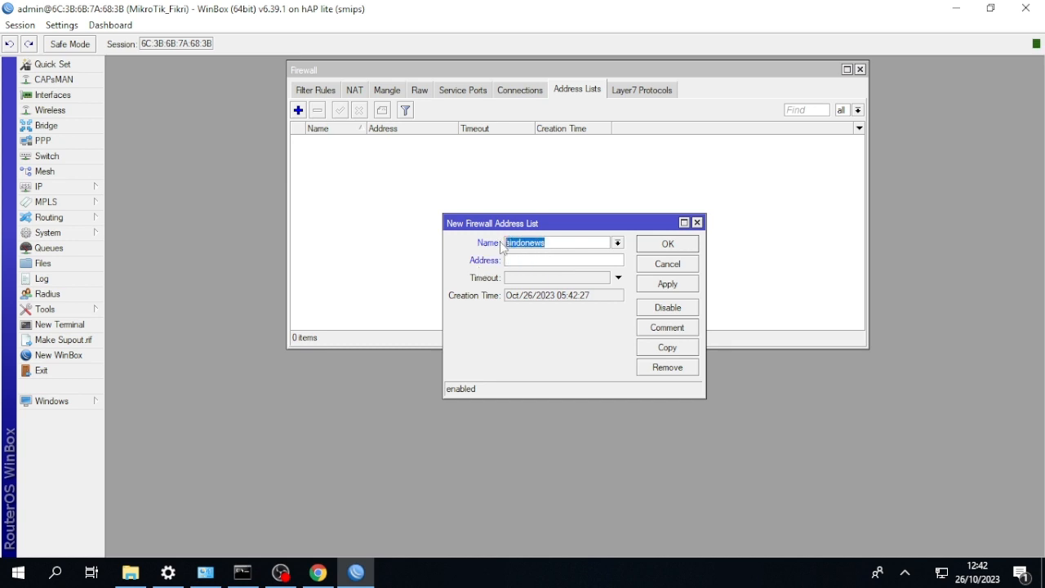
left_click(519, 261)
key("ctrl+v")
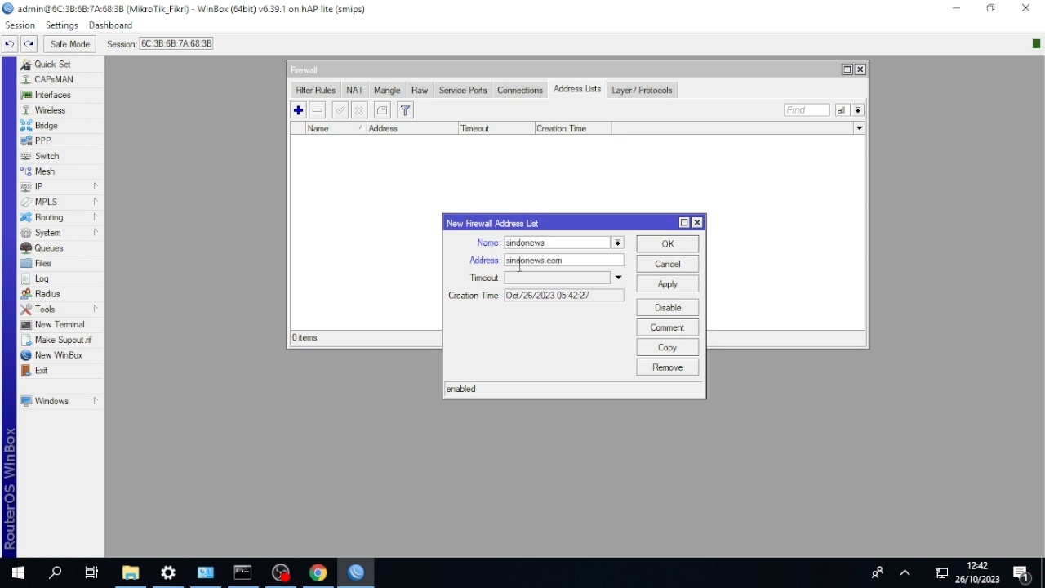
left_click(660, 246)
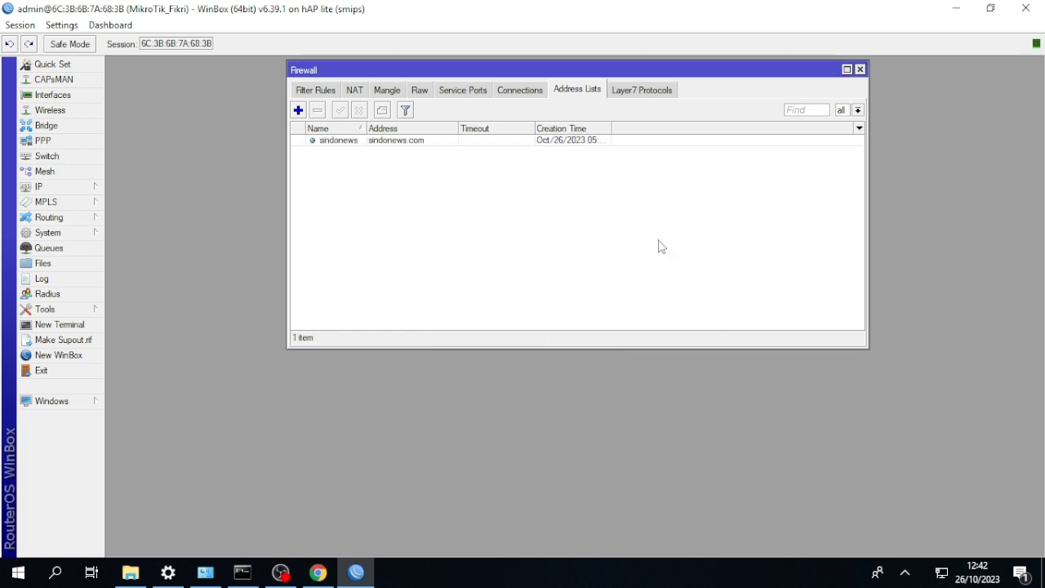
Add a firewall address list entry named plasa with the address plasa.com.
left_click(299, 111)
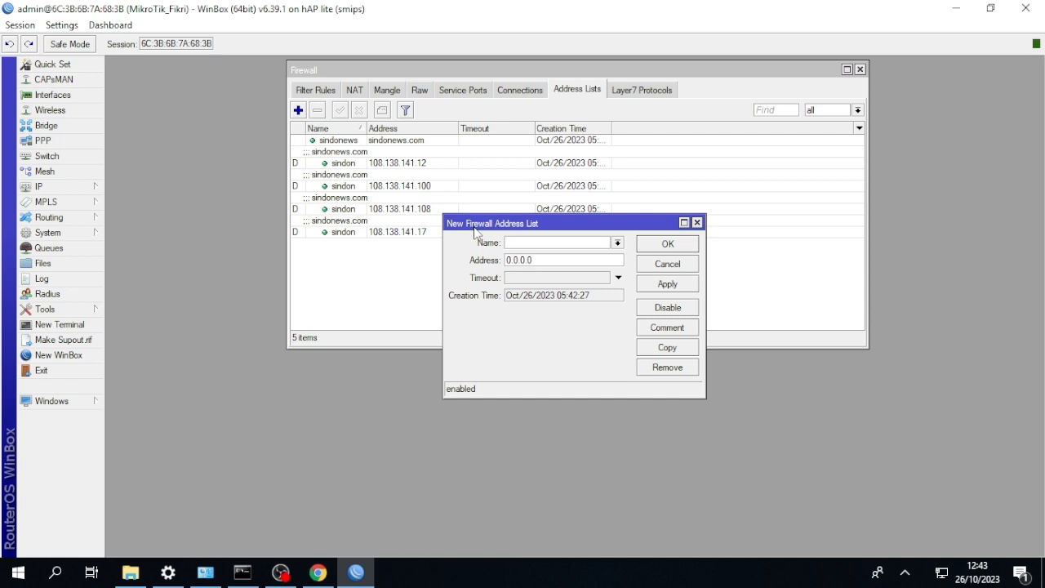
type("plasa")
left_click_drag(532, 244, 502, 244)
left_click_drag(539, 260, 438, 261)
key("BackSpace")
key("ctrl+v")
type("com")
left_click(655, 246)
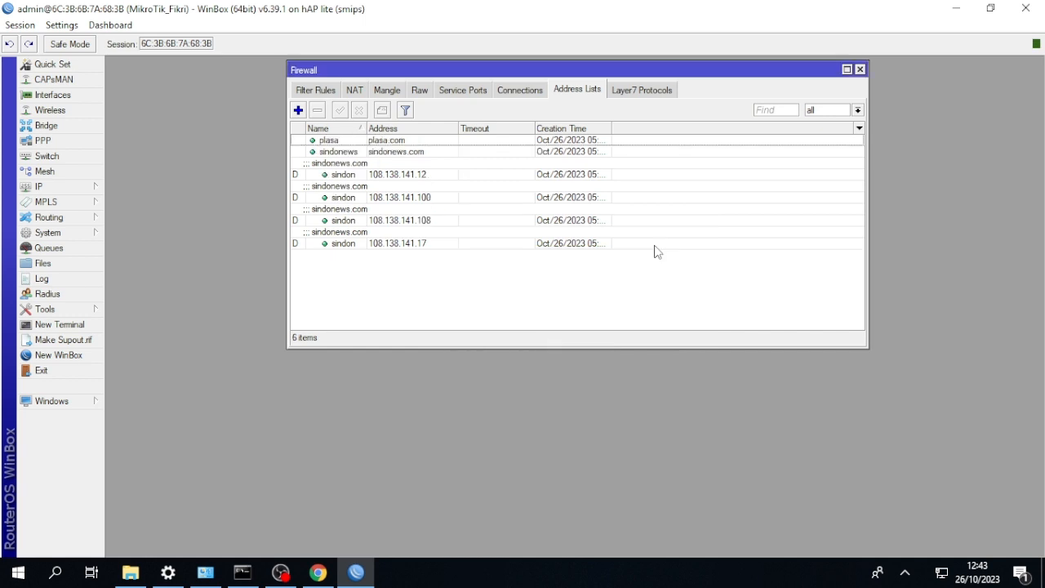
Add a firewall address list entry named tokobagus with the address tokobagus.com.
left_click(299, 111)
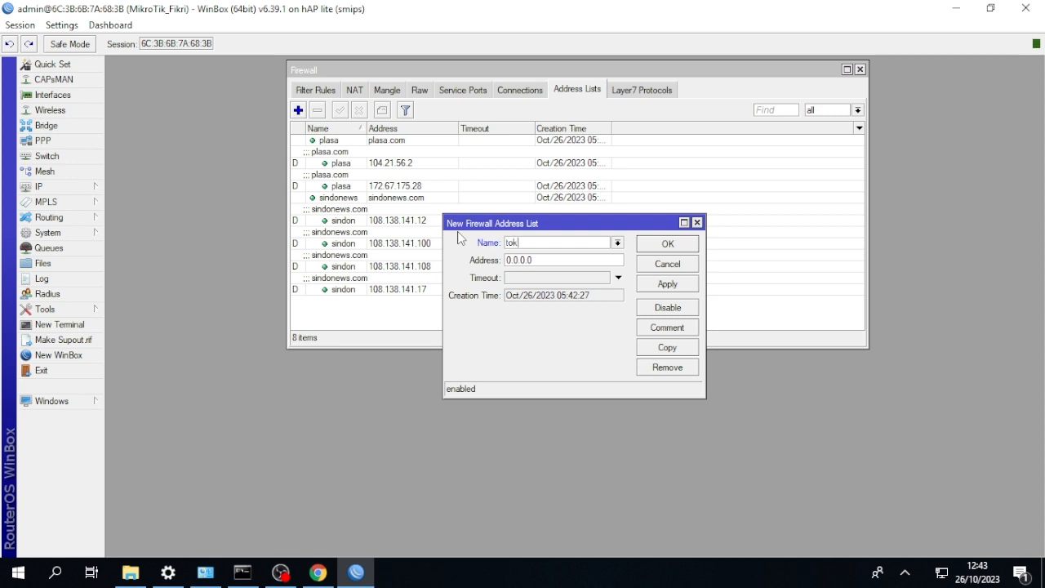
type("tokobagus")
left_click_drag(549, 244, 483, 230)
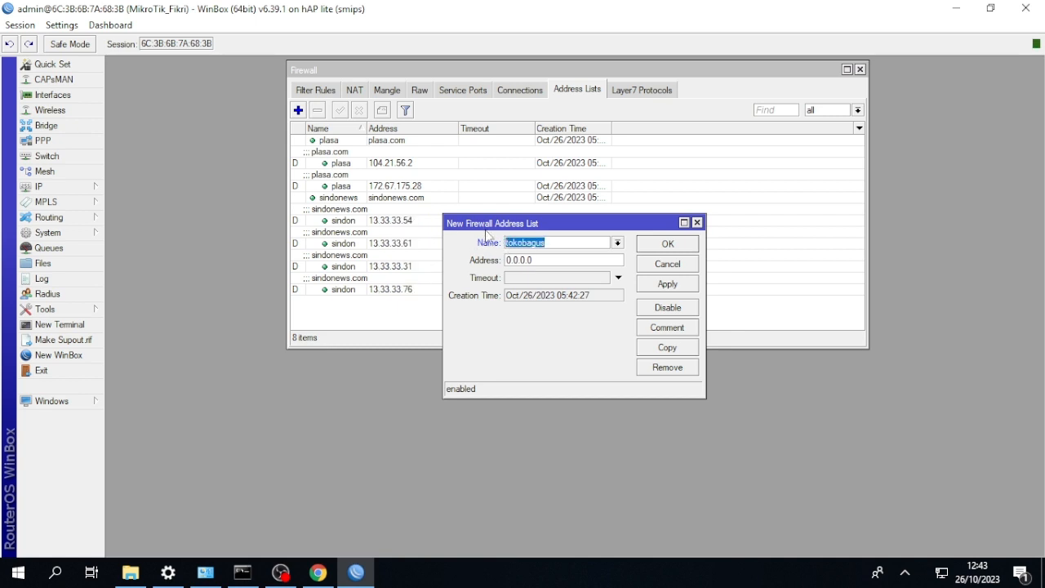
key("Tab")
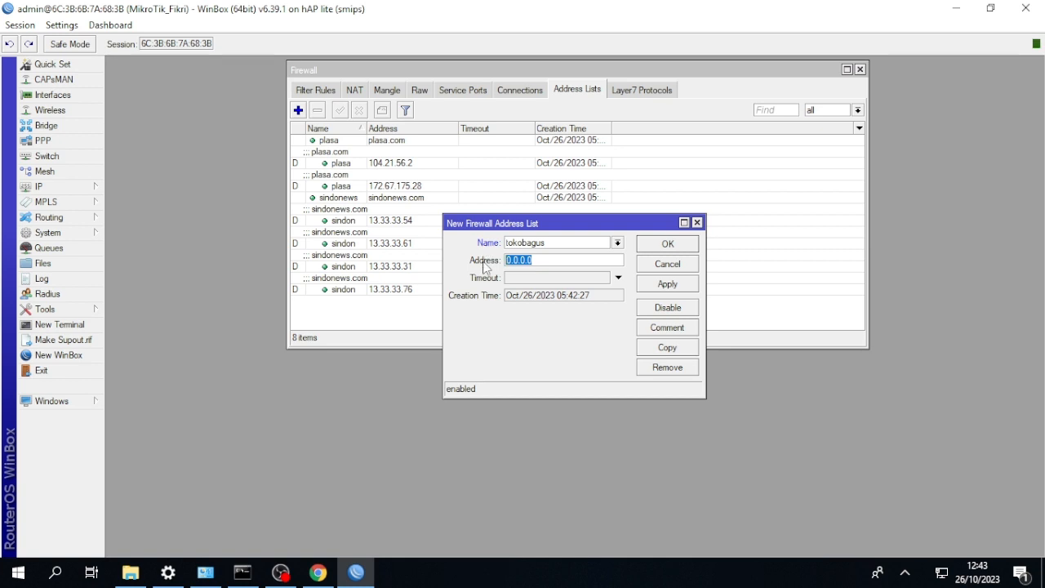
key("BackSpace")
key("ctrl+v")
type(".co")
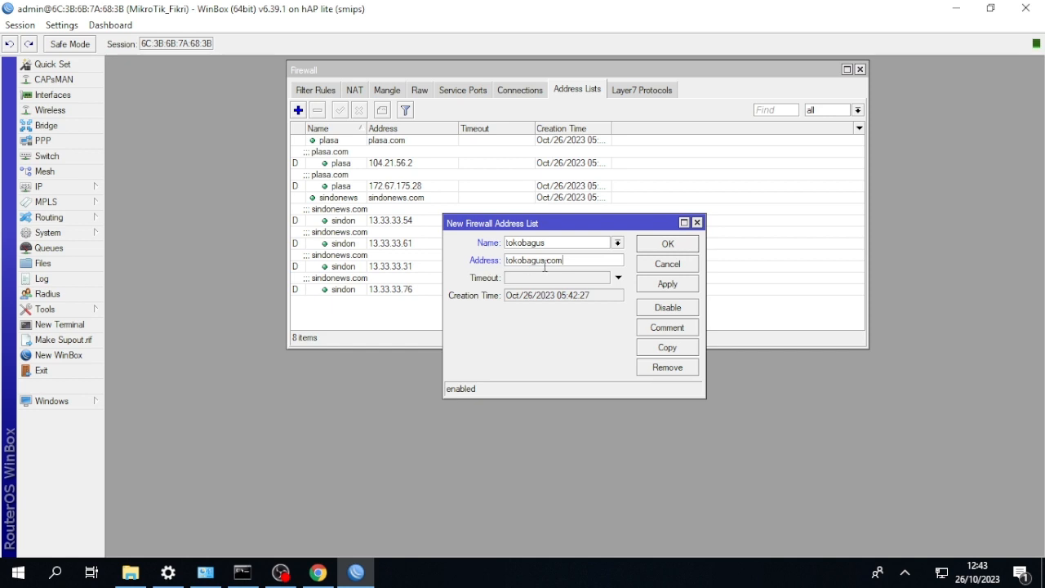
left_click(661, 245)
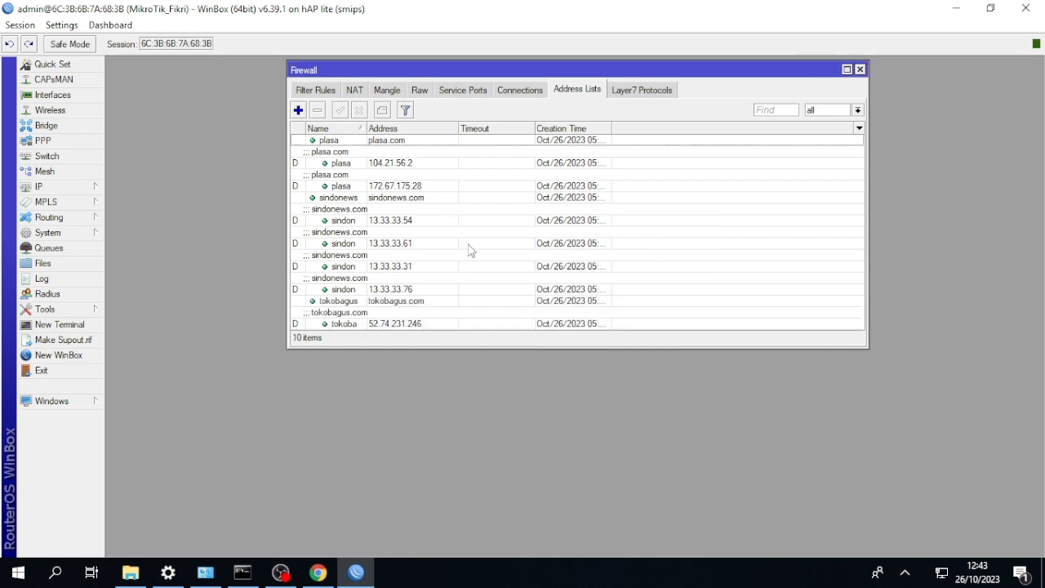
Add a firewall address list entry named amazon with the address amazon.com.
left_click(298, 109)
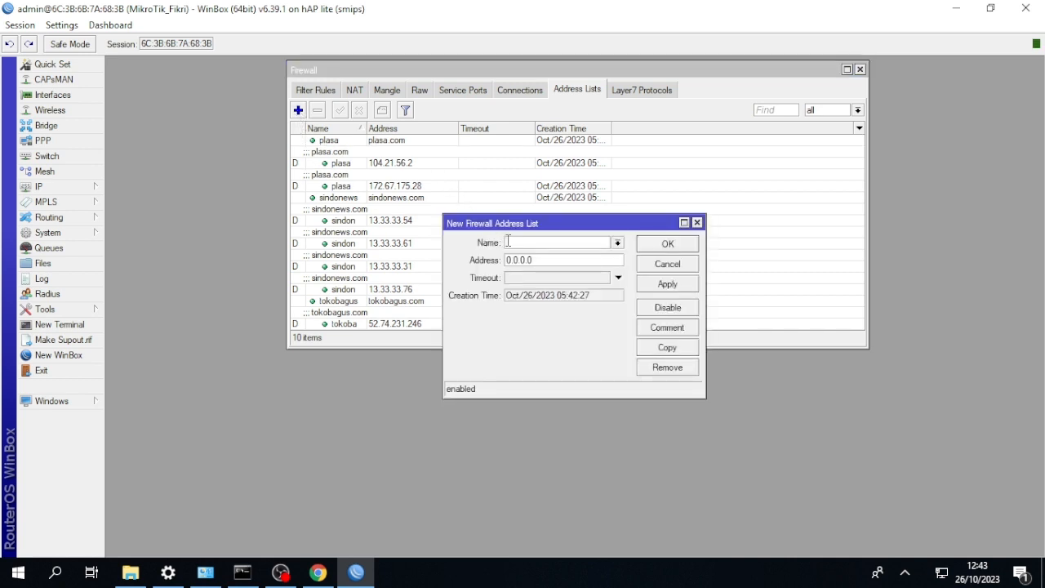
left_click(508, 241)
type("amazon")
double_click(557, 242)
double_click(540, 257)
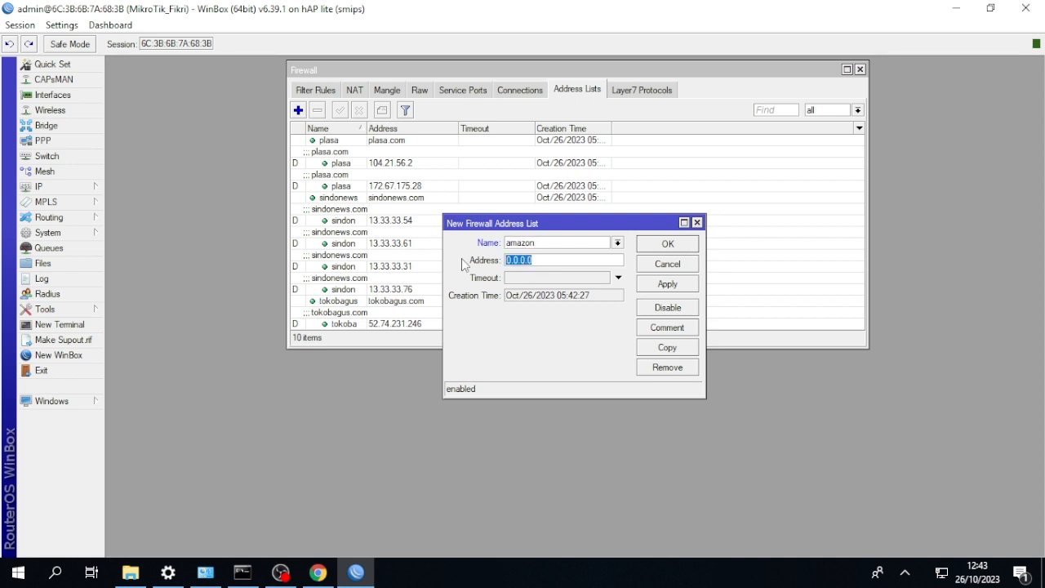
key("BackSpace")
key("ctrl+v")
type(".c")
left_click(656, 246)
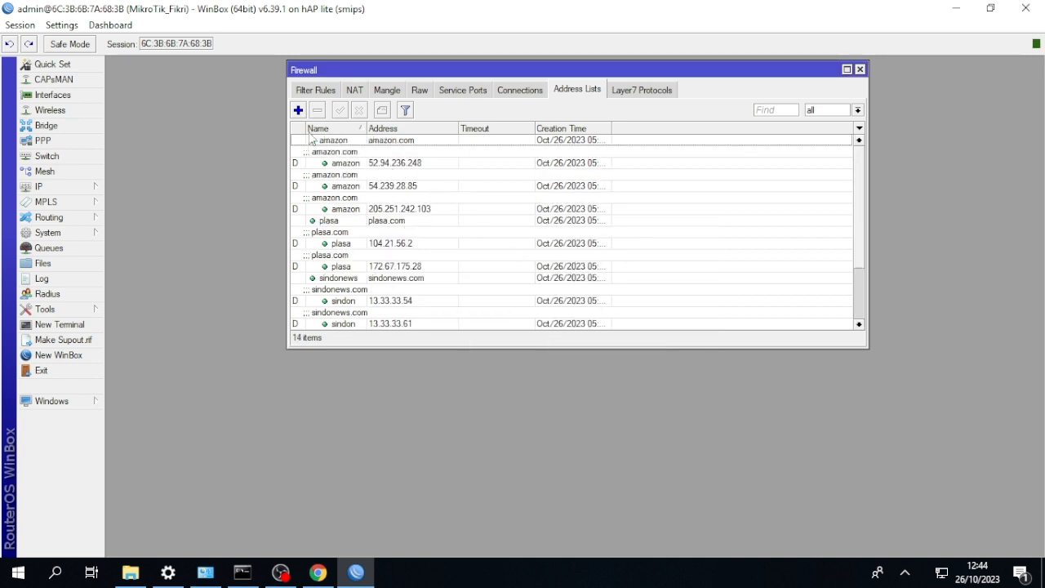
Add a firewall address list entry named tiktok with the address tiktok.com.
left_click(299, 110)
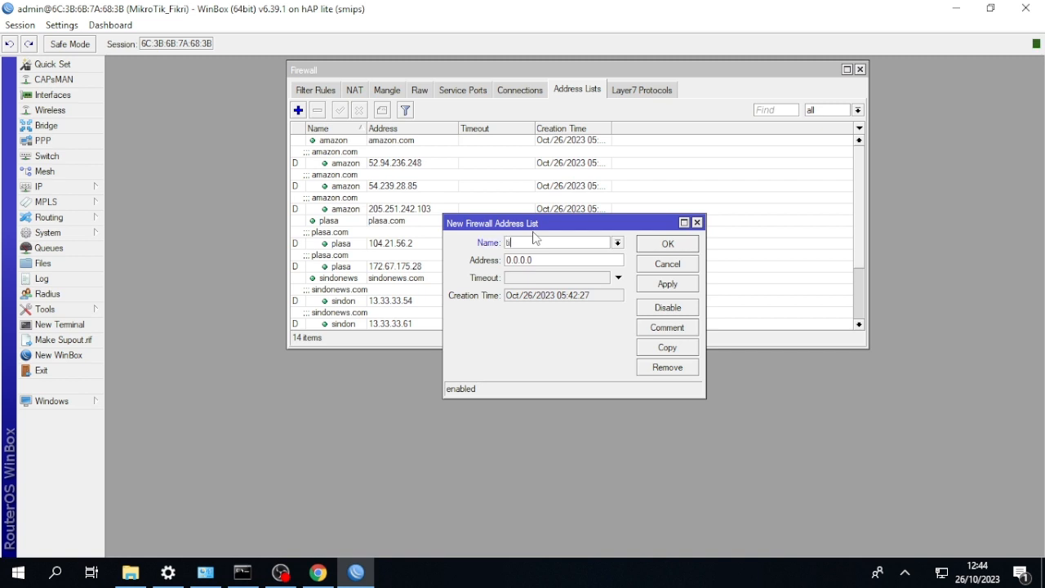
type("ktok")
left_click_drag(535, 238, 446, 232)
key("Tab")
key("BackSpace")
key("ctrl+v")
type(".com")
left_click(657, 247)
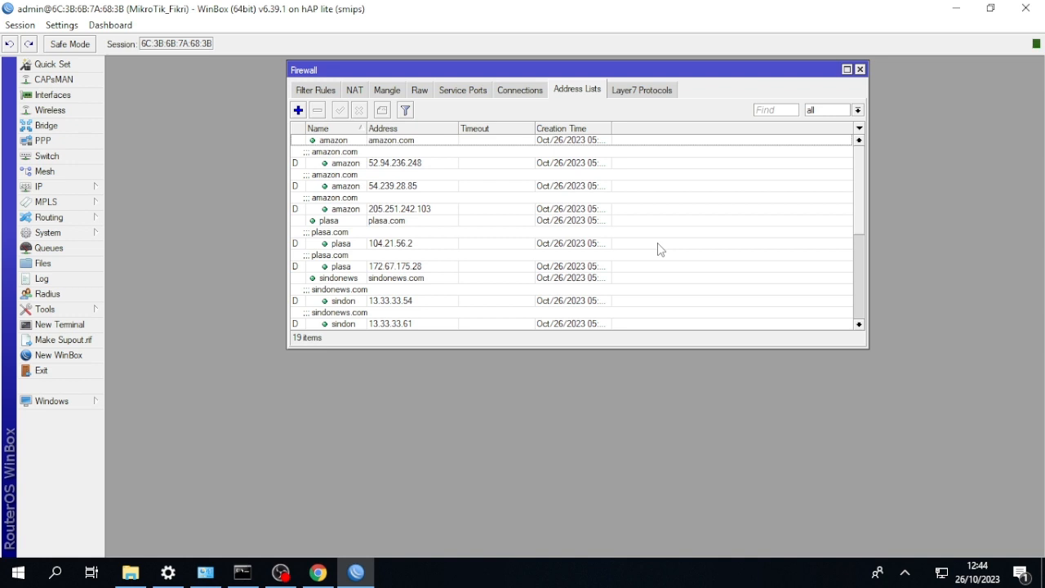
Add a firewall address list entry named digital.jawapos with the address digital.jawapos.com.
left_click(300, 113)
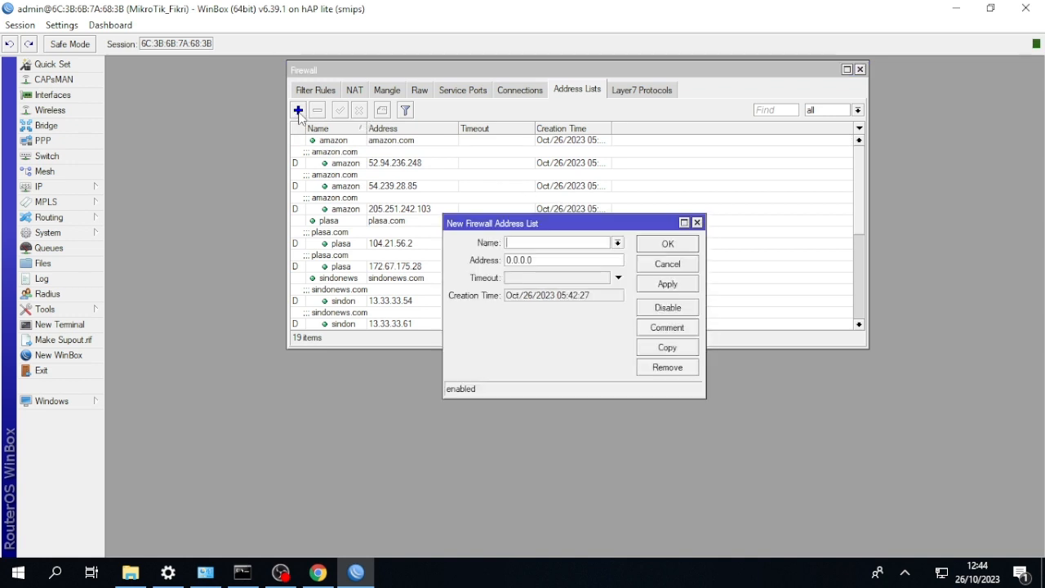
type("dlgital.jawapos")
left_click_drag(563, 242, 491, 242)
key("ctrl+c")
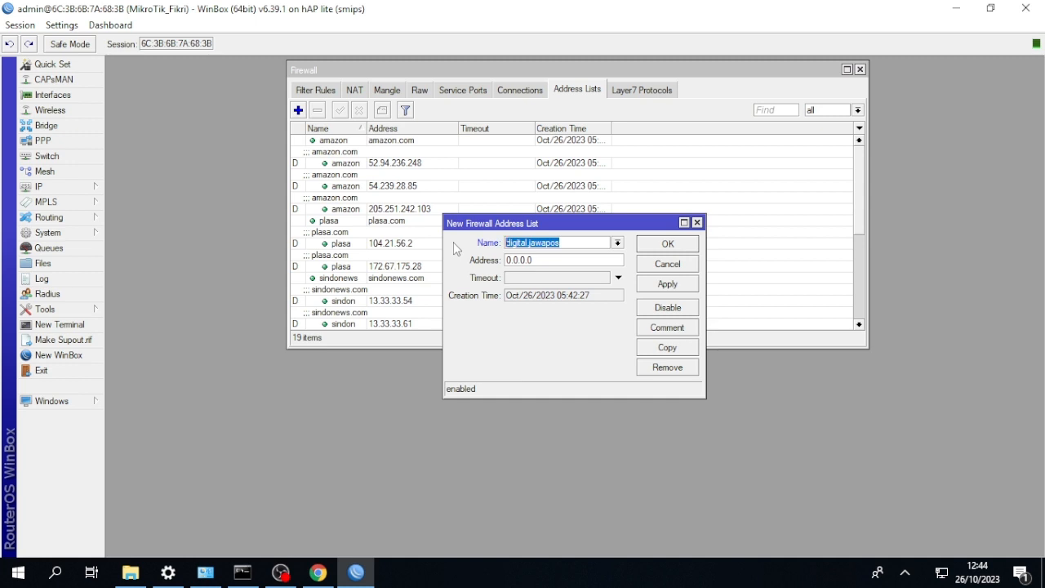
key("Tab")
key("BackSpace")
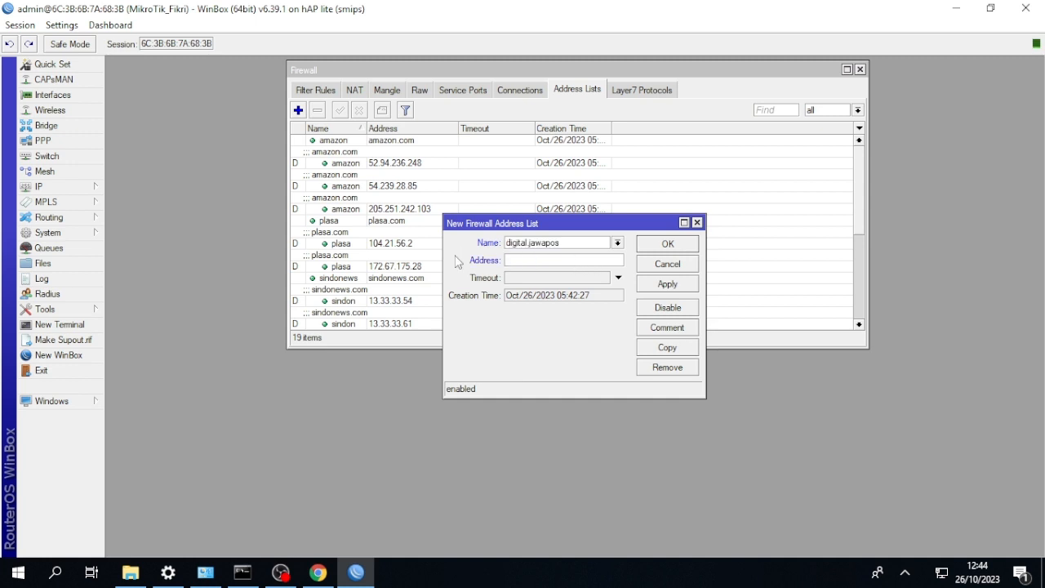
key("ctrl+v")
type(".com")
left_click(666, 245)
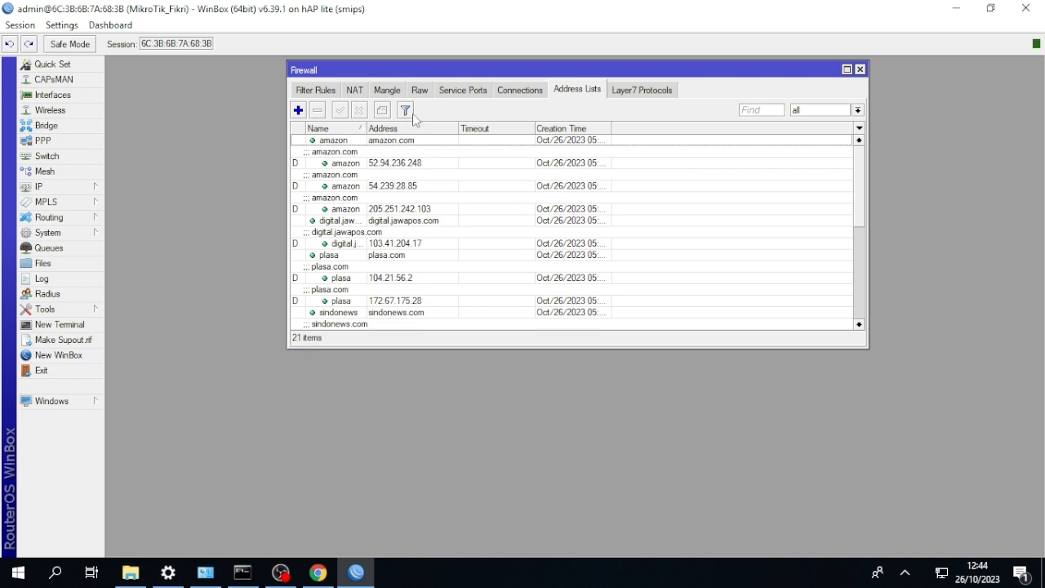
Start a new firewall filter rule on the forward chain with sindonews as the destination address list.
left_click(330, 91)
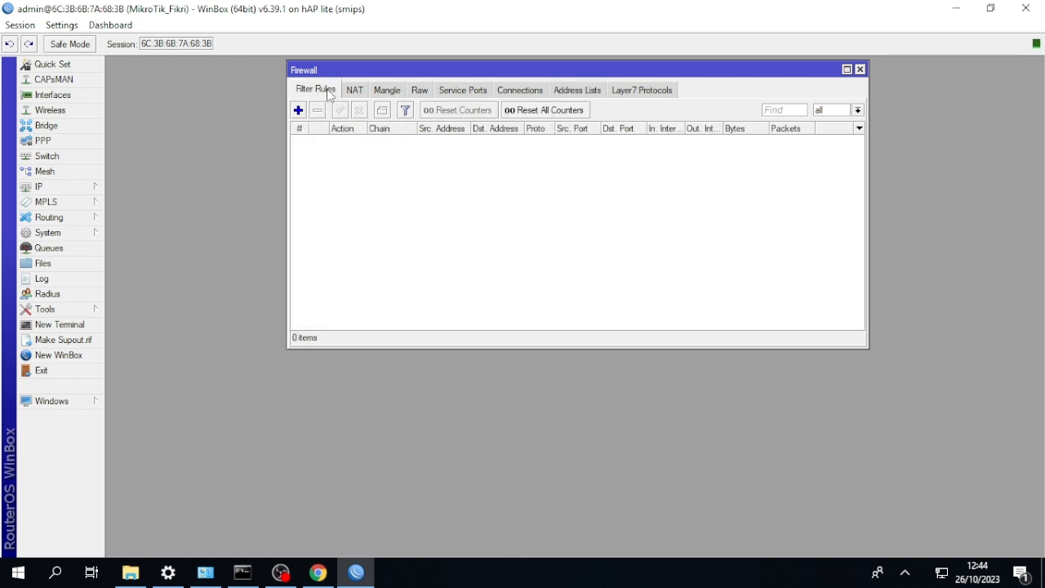
left_click(298, 110)
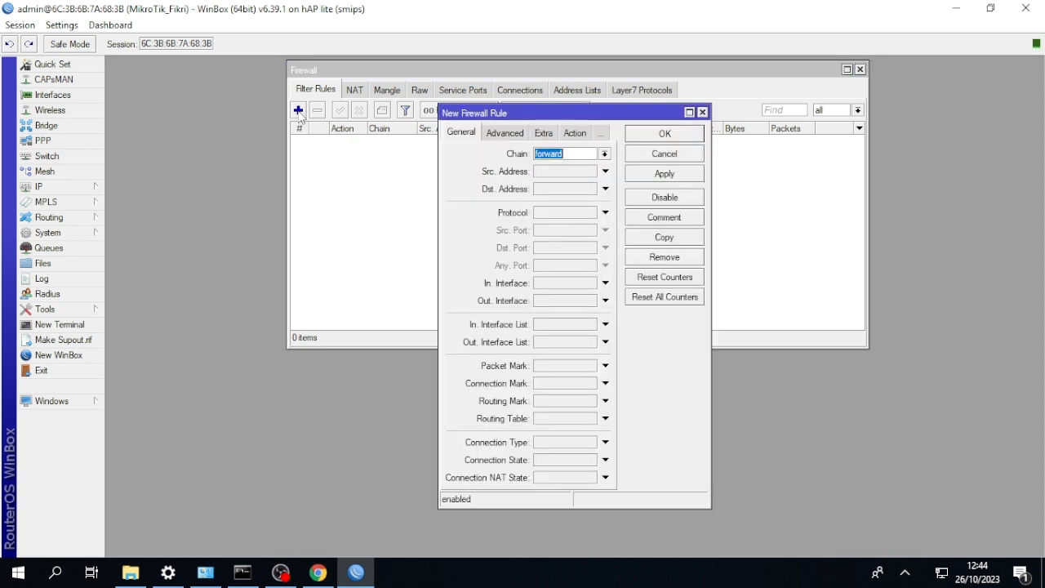
left_click(514, 134)
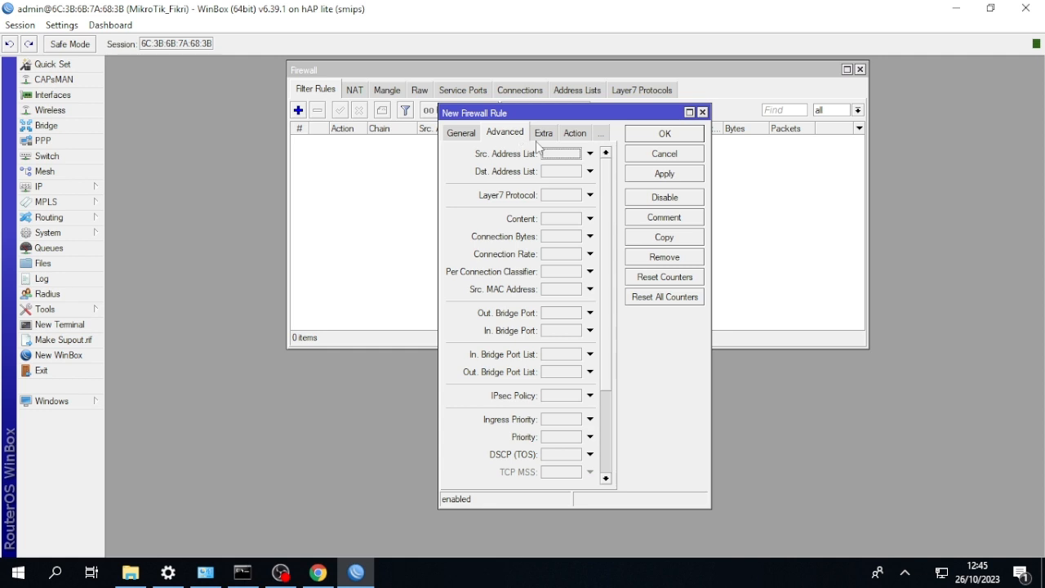
left_click(590, 171)
left_click(622, 172)
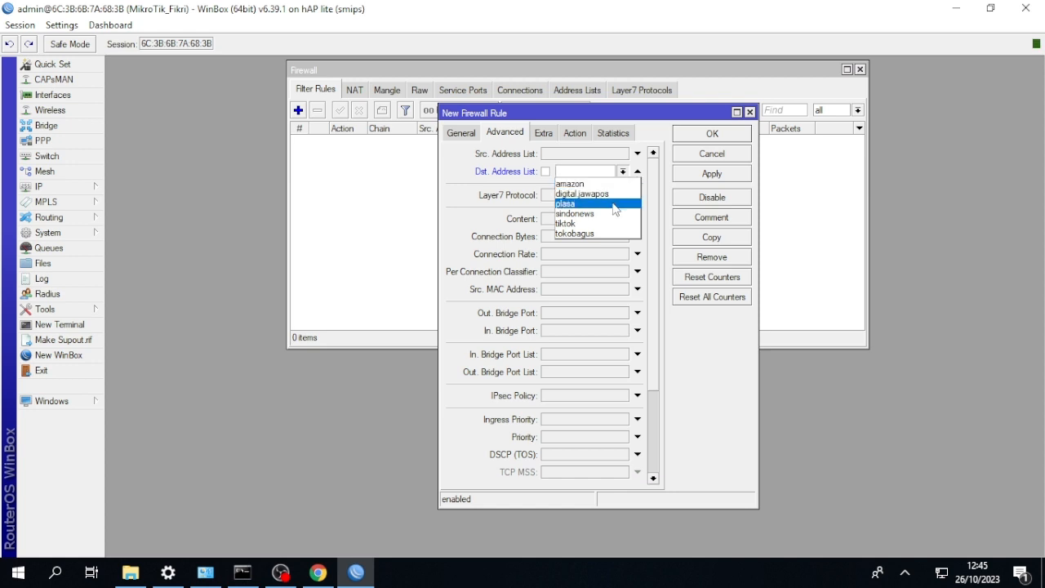
left_click(617, 213)
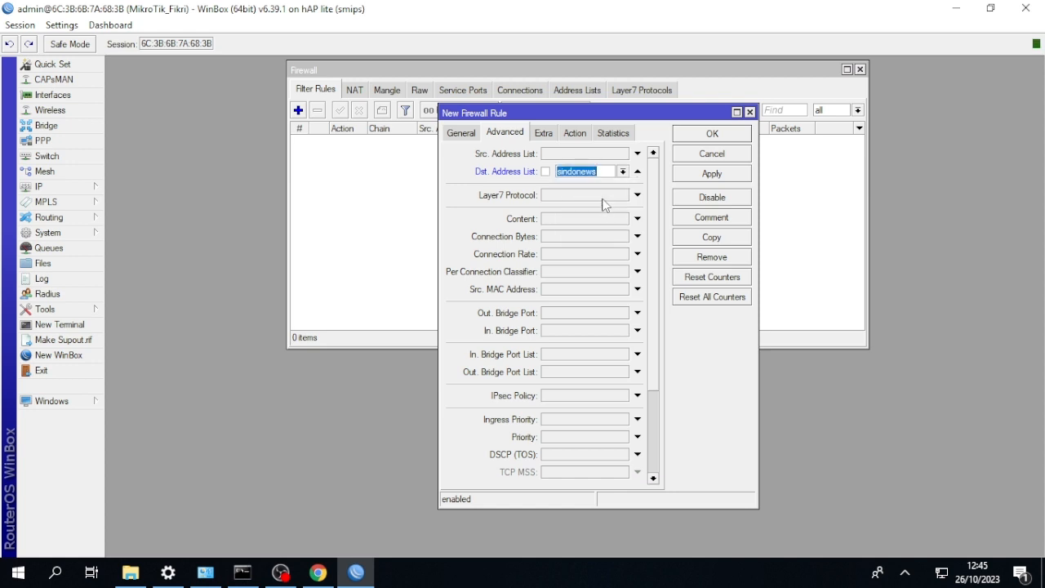
Set the new sindonews filter rule's action to drop and save the rule.
left_click(573, 134)
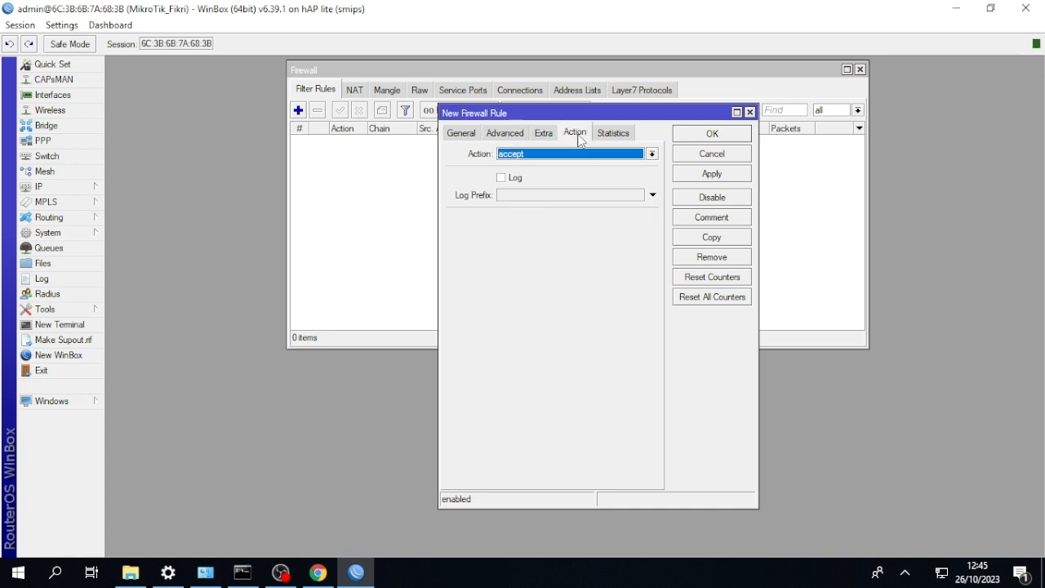
left_click(586, 154)
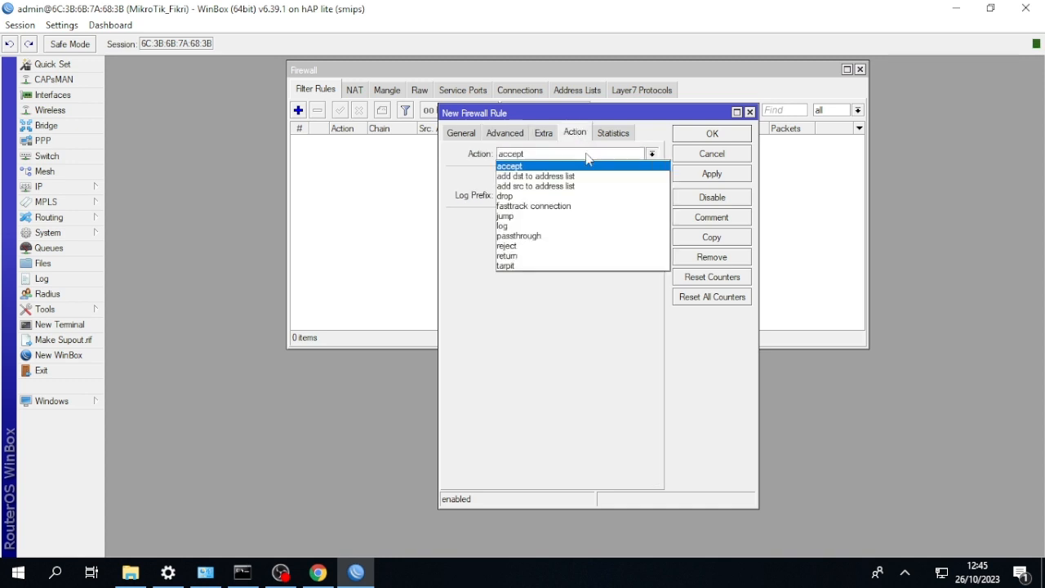
left_click(573, 197)
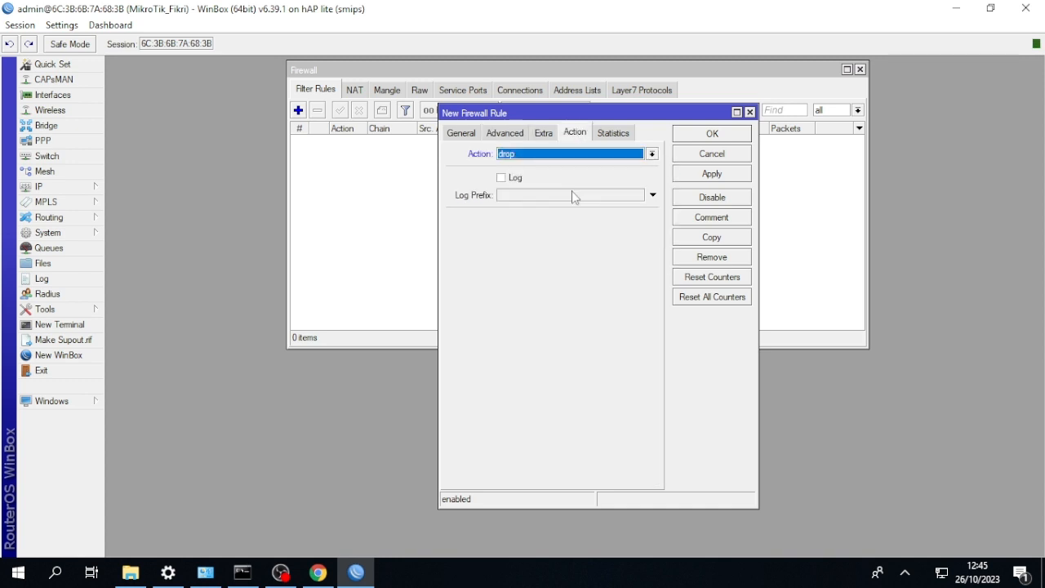
left_click(688, 139)
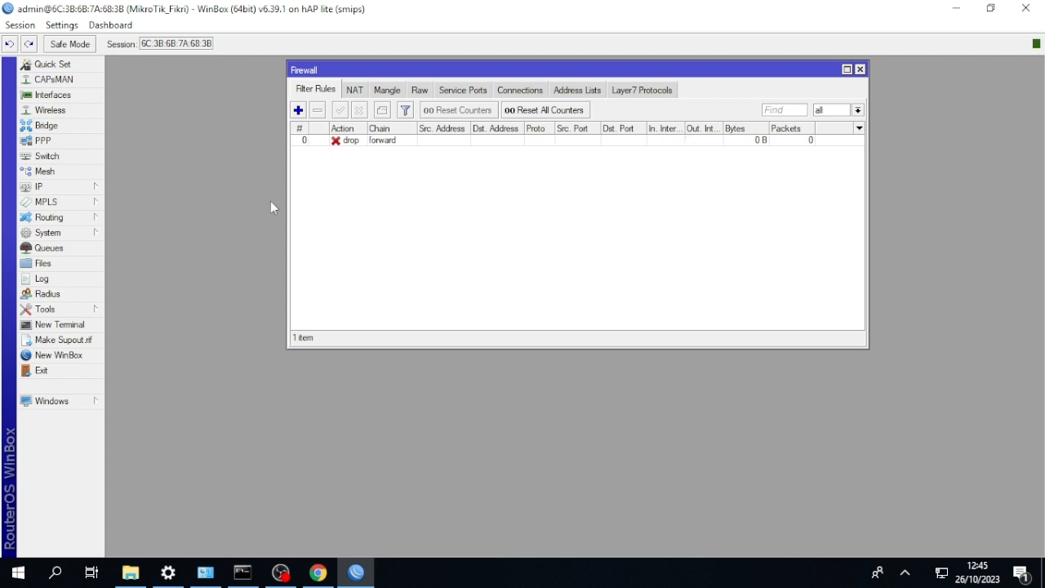
Ping sindonews.com from a new router terminal and stop the ping after a few replies.
left_click(81, 324)
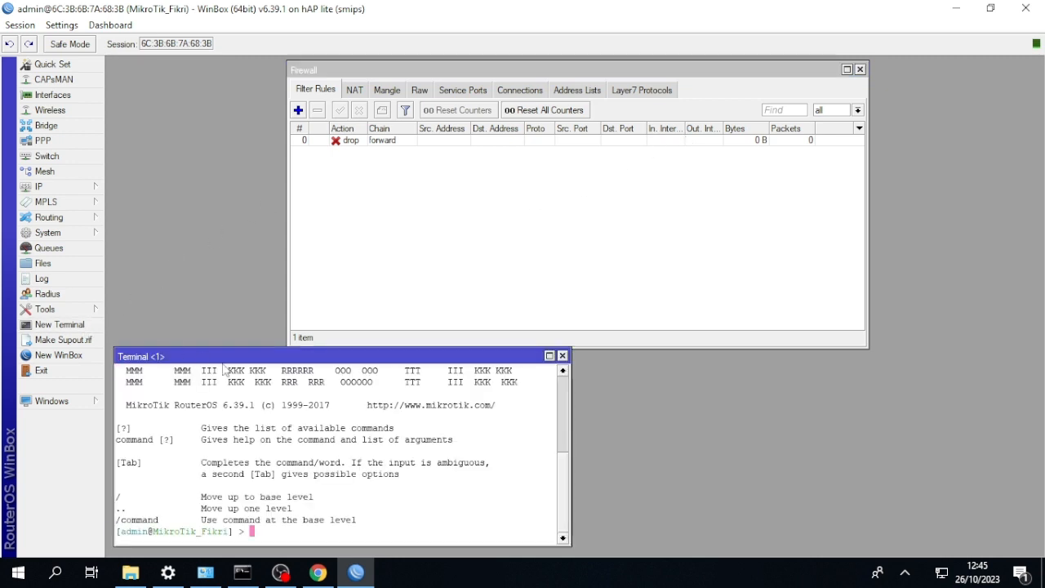
type("ping g")
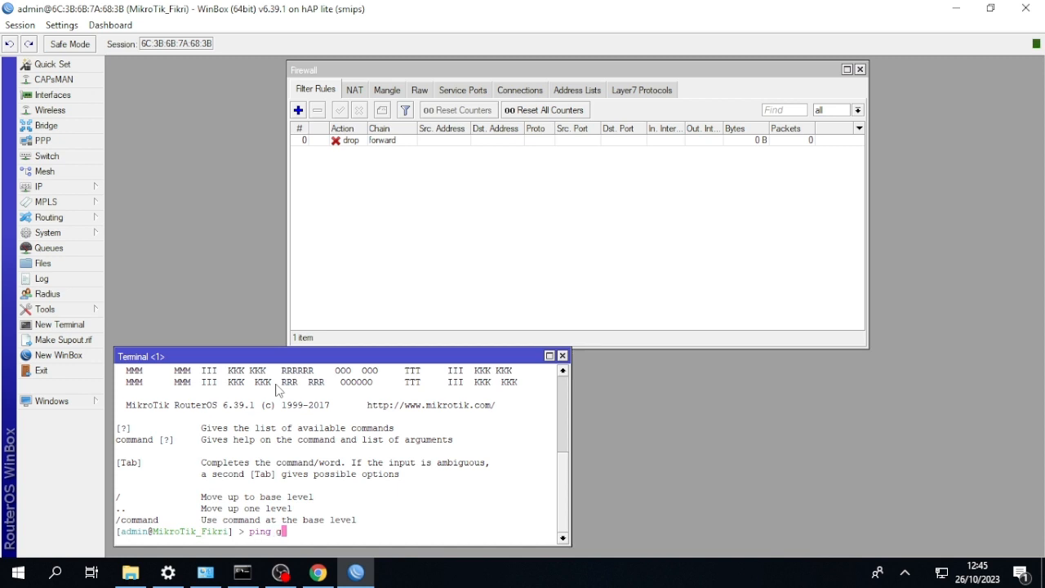
type("oogle")
key("BackSpace")
key("BackSpace")
key("BackSpace")
key("BackSpace")
key("BackSpace")
key("BackSpace")
type("sindonews.com")
key("Return")
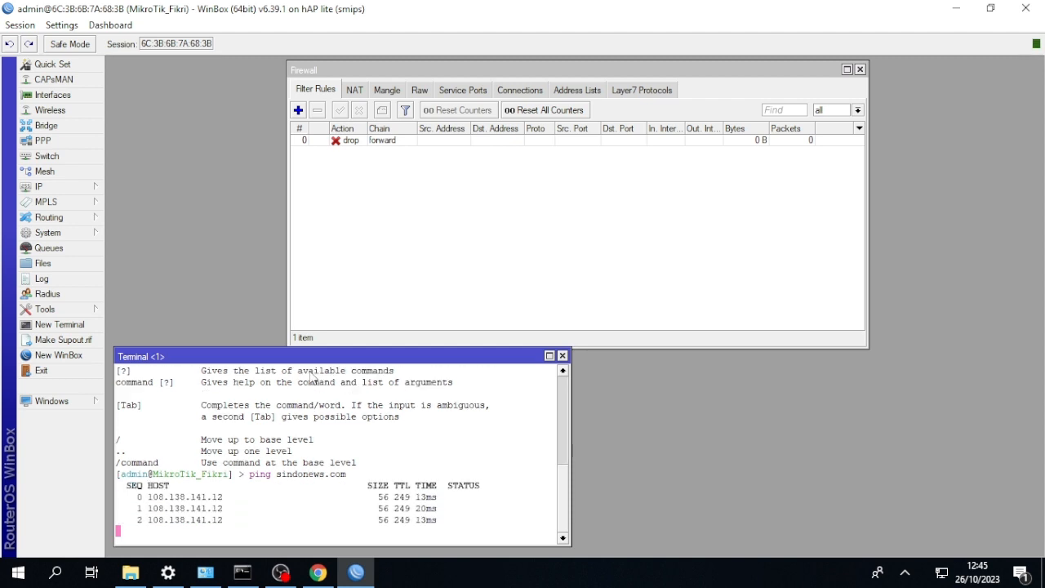
key("ctrl+c")
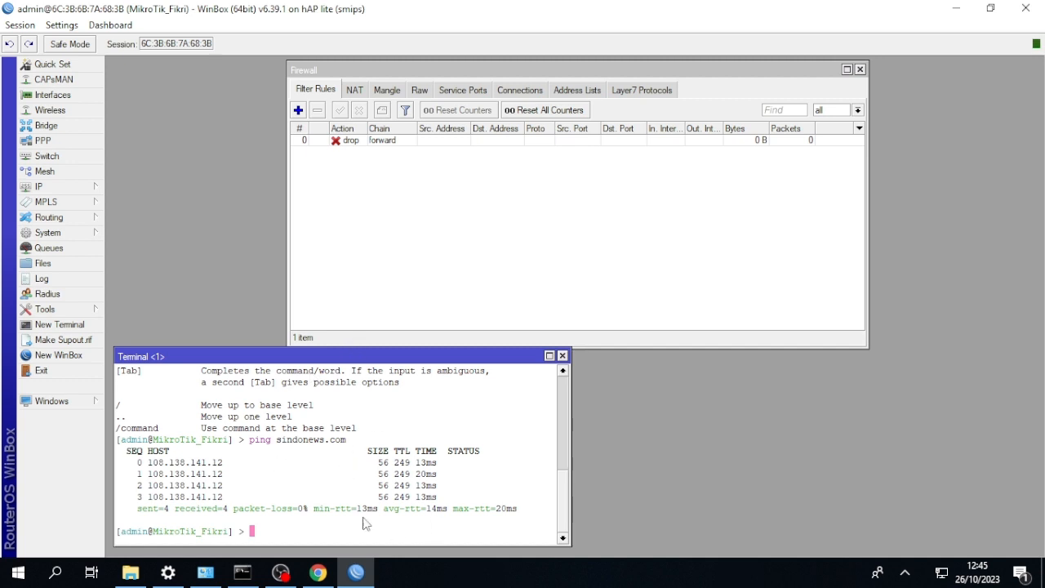
Switch to the Windows command prompt and ping sindonews.com from the client computer.
left_click(244, 570)
type("p")
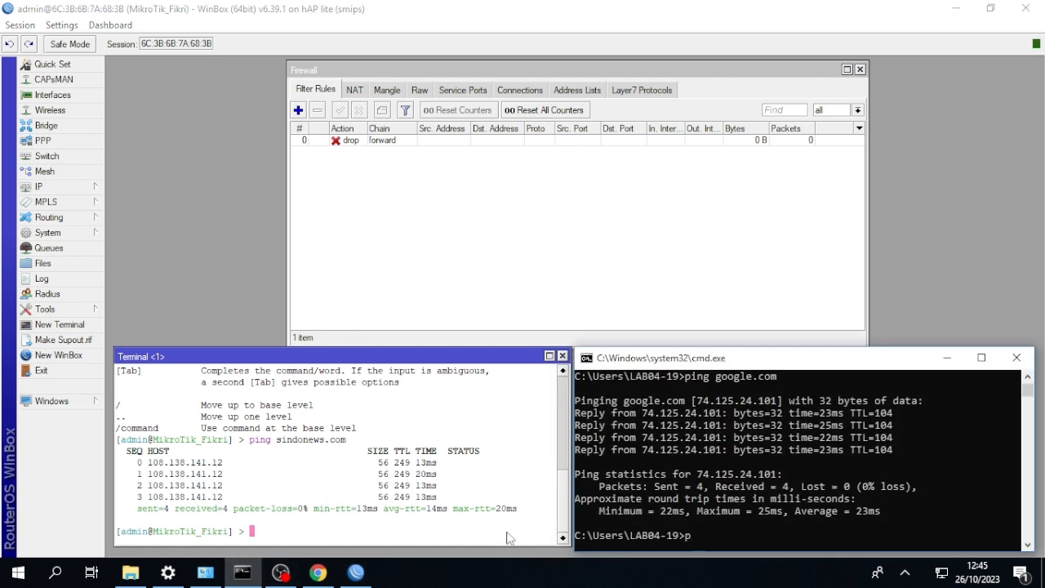
type("ing sindonews.com")
key("Return")
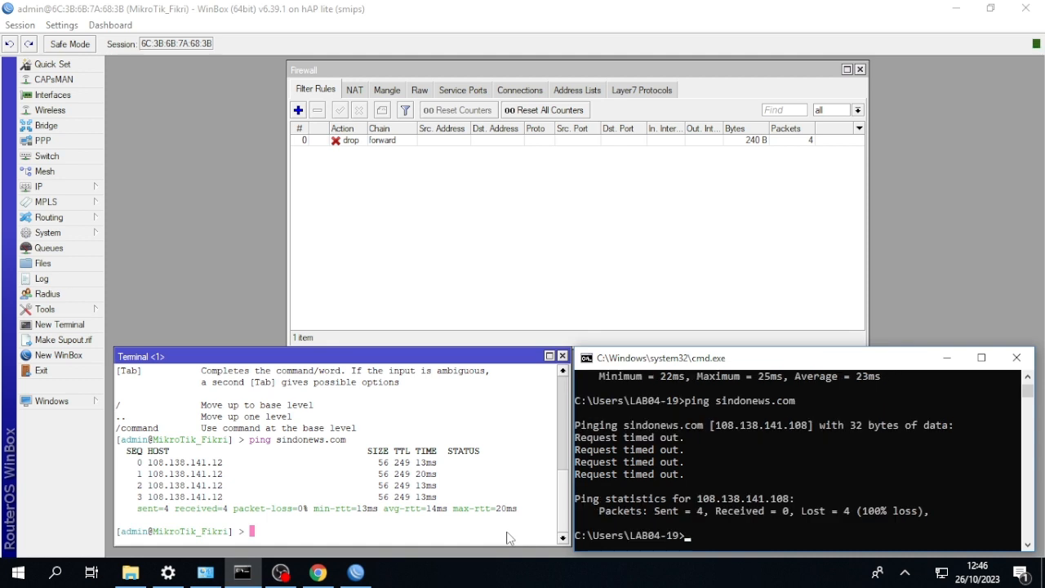
Disable the sindonews drop rule and start a new forward-chain filter rule with plasa as the destination address list.
left_click(337, 147)
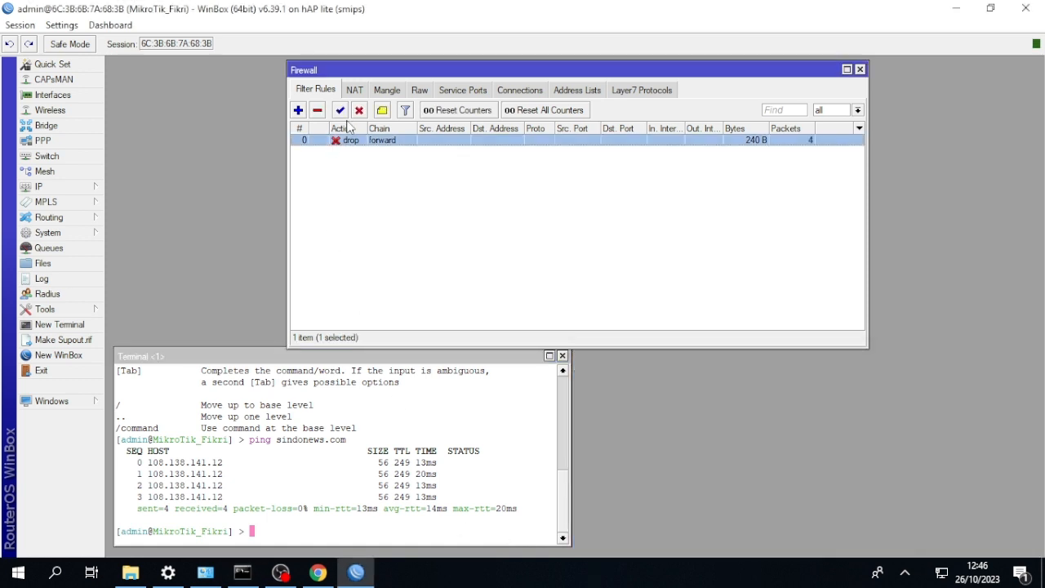
left_click(359, 110)
left_click(297, 111)
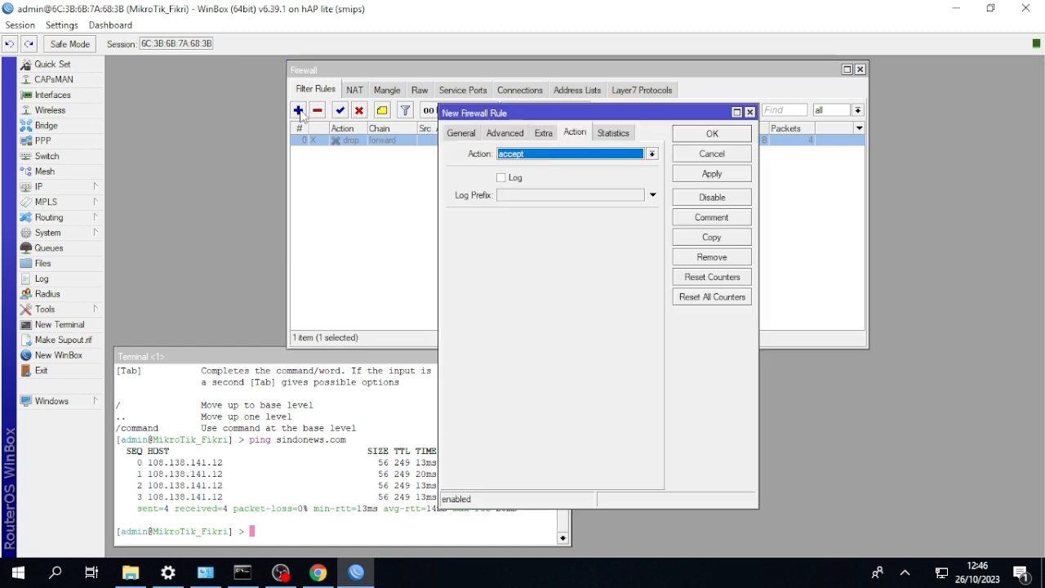
left_click(457, 133)
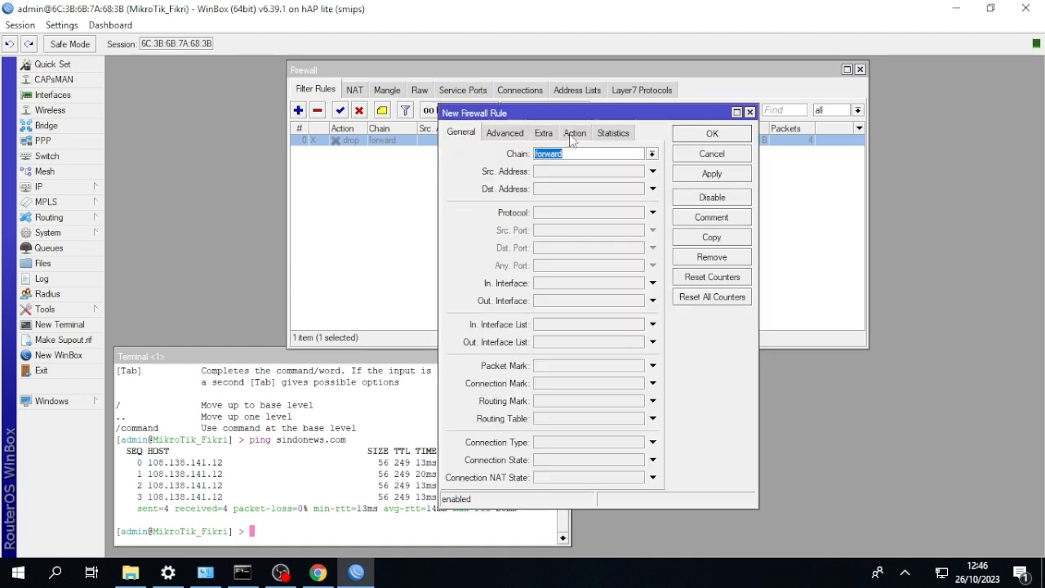
left_click(514, 134)
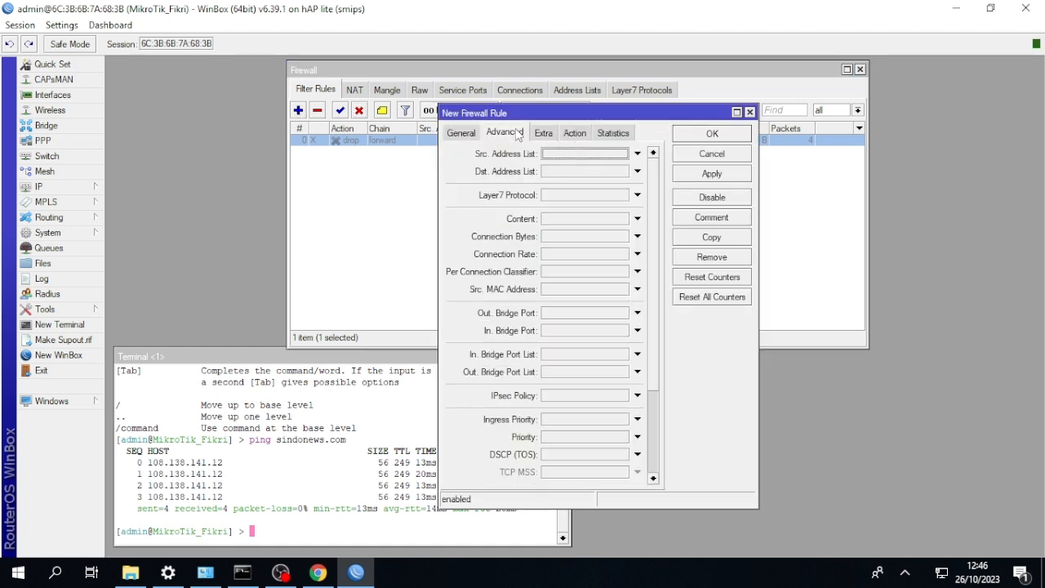
left_click(629, 172)
left_click(624, 172)
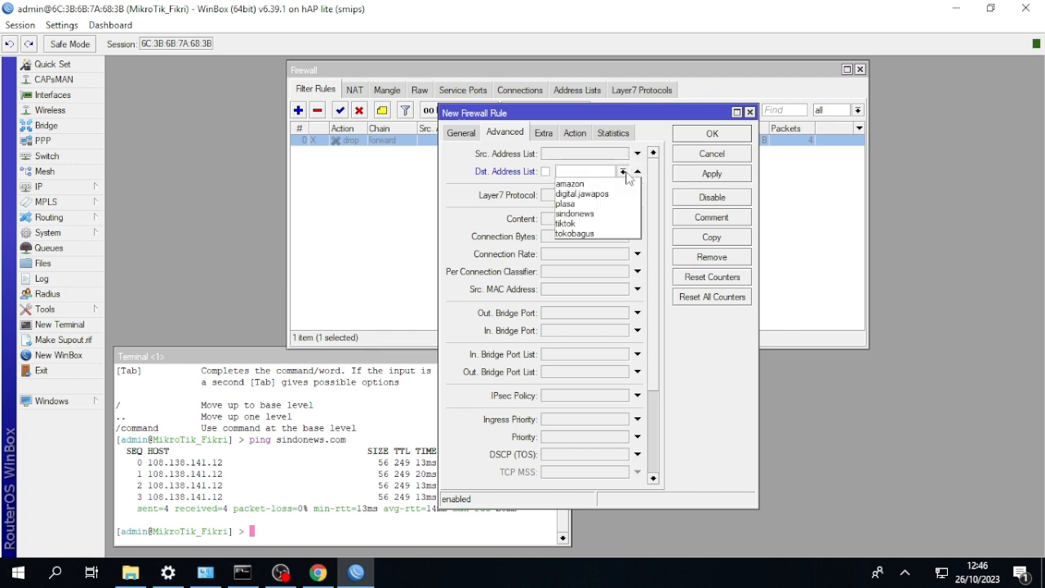
left_click(595, 203)
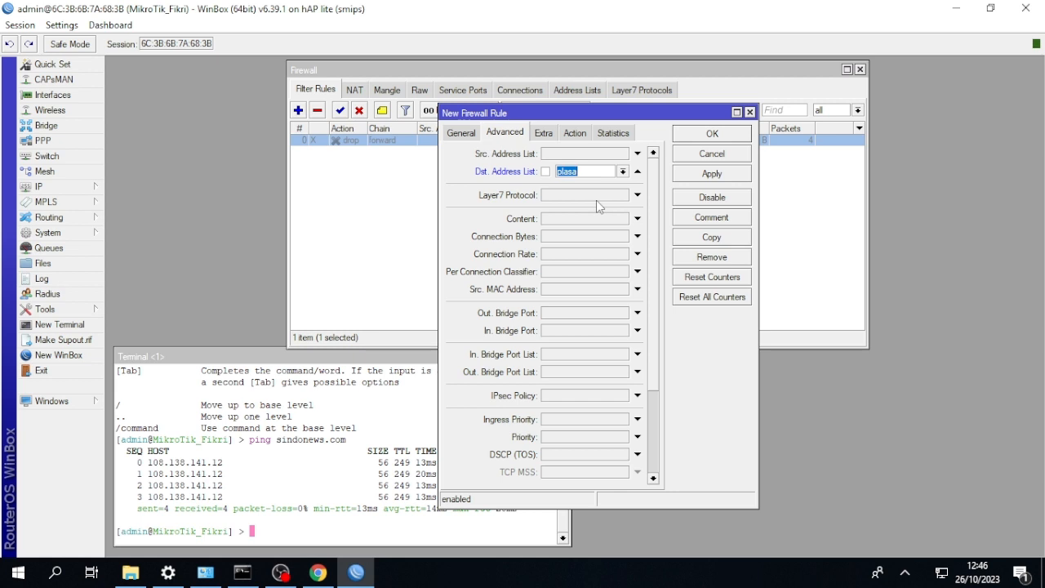
Set the new plasa filter rule's action to drop and save the rule.
left_click(574, 133)
left_click(586, 153)
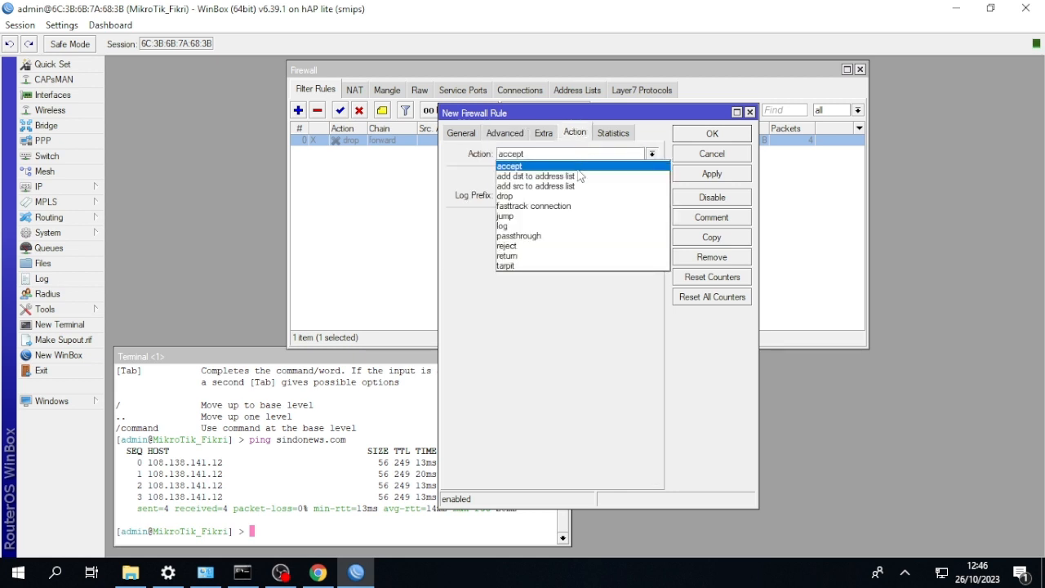
left_click(573, 196)
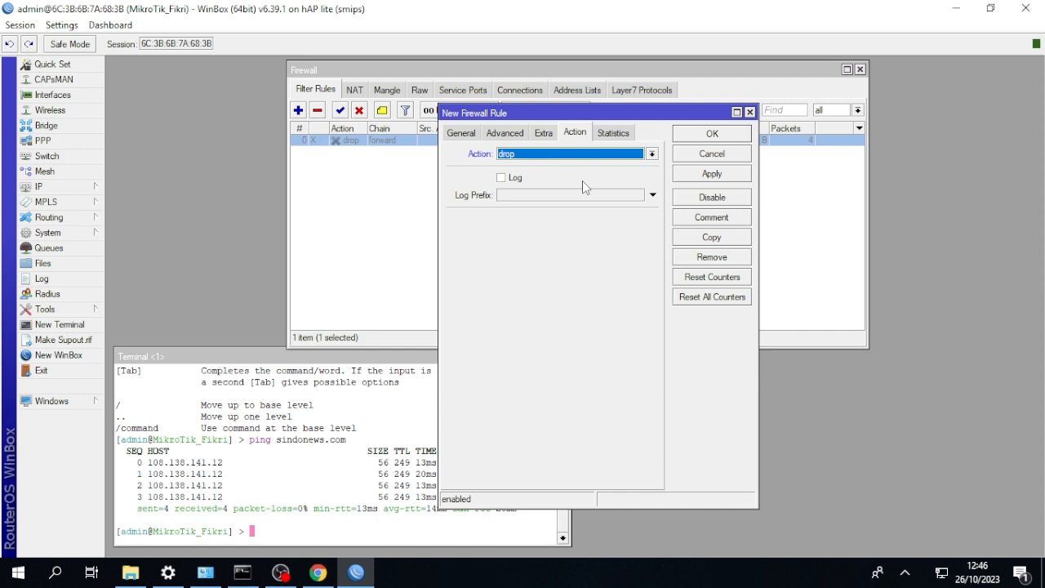
left_click(700, 135)
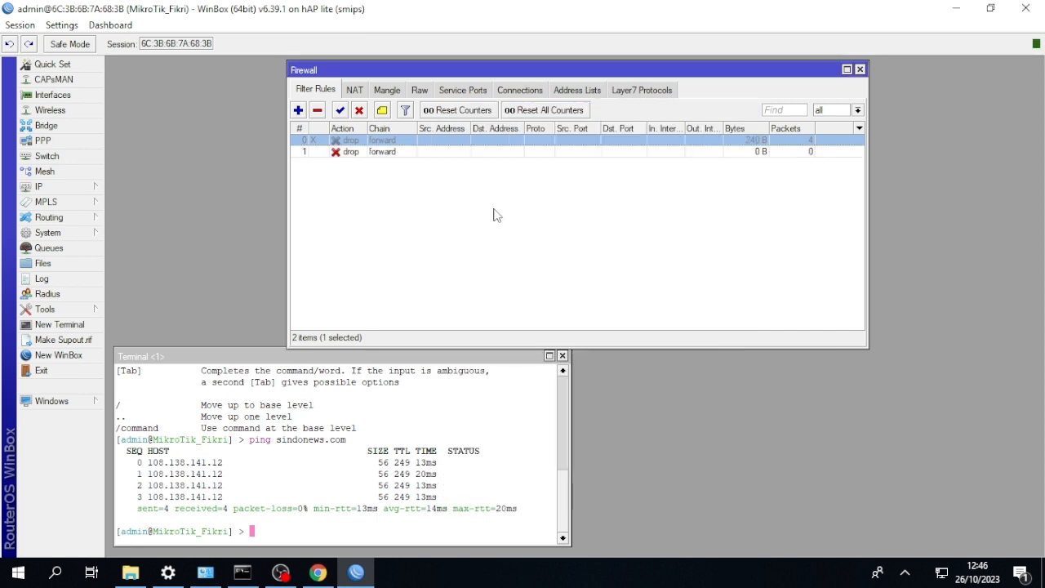
Ping plasa.com from the router terminal.
left_click(435, 380)
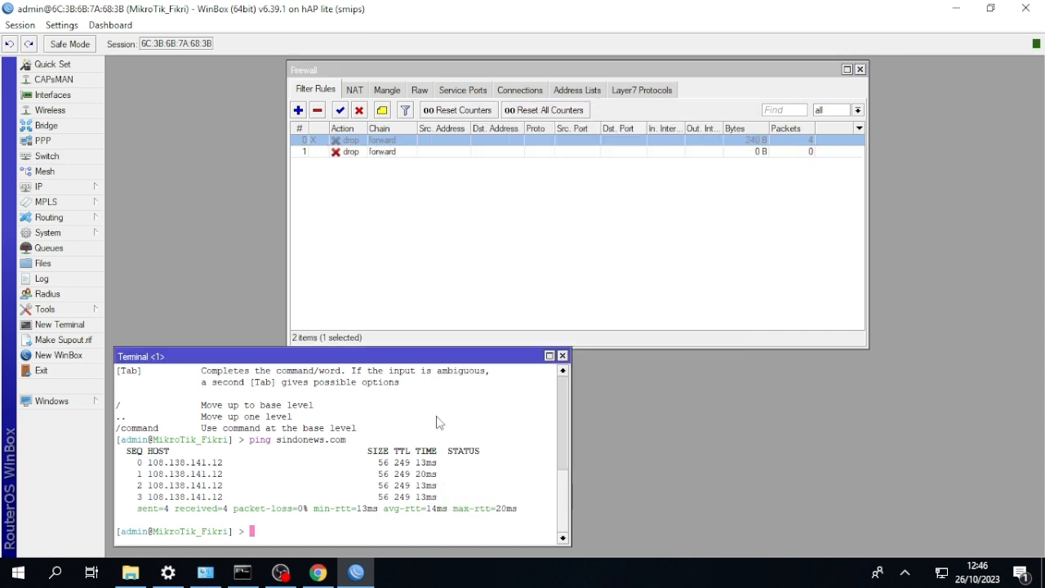
type("ping plasa.com")
key("Return")
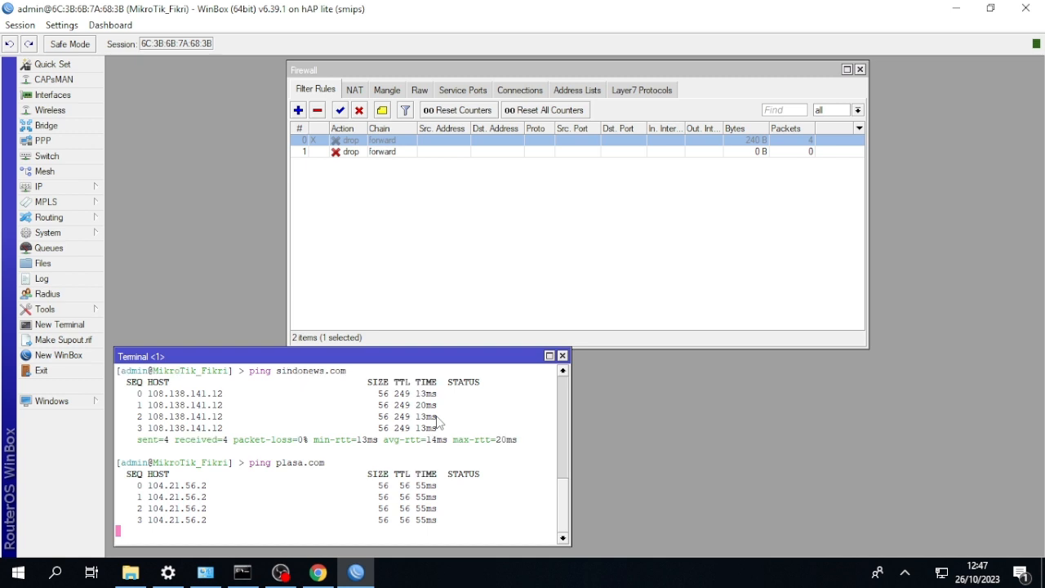
Switch to the Windows command prompt and ping plasa.com from the client computer.
left_click(243, 572)
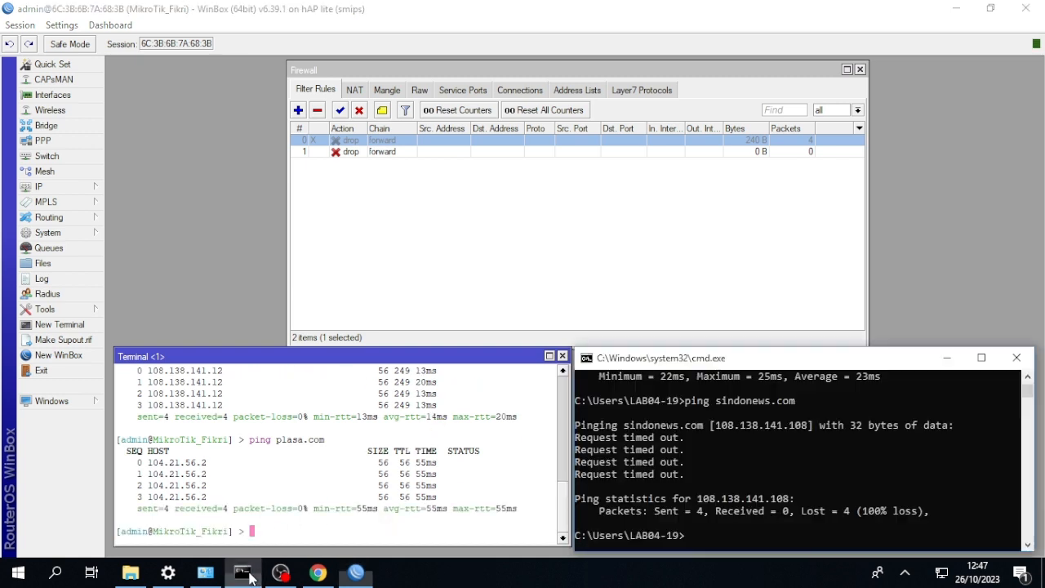
key("Up")
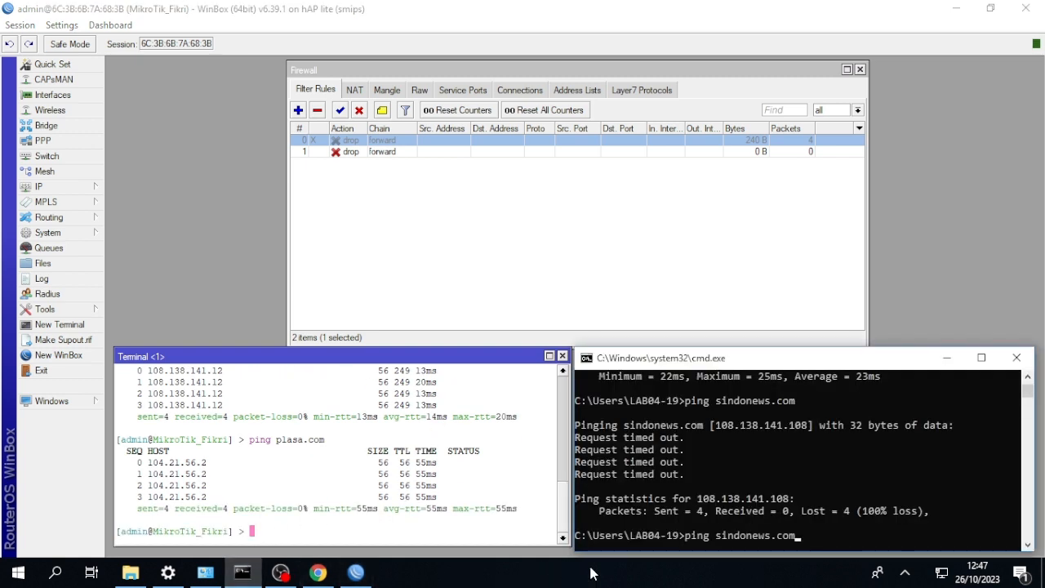
key("BackSpace")
key("BackSpace")
key("BackSpace")
key("BackSpace")
key("BackSpace")
key("BackSpace")
key("BackSpace")
key("BackSpace")
key("BackSpace")
key("BackSpace")
key("BackSpace")
key("BackSpace")
key("BackSpace")
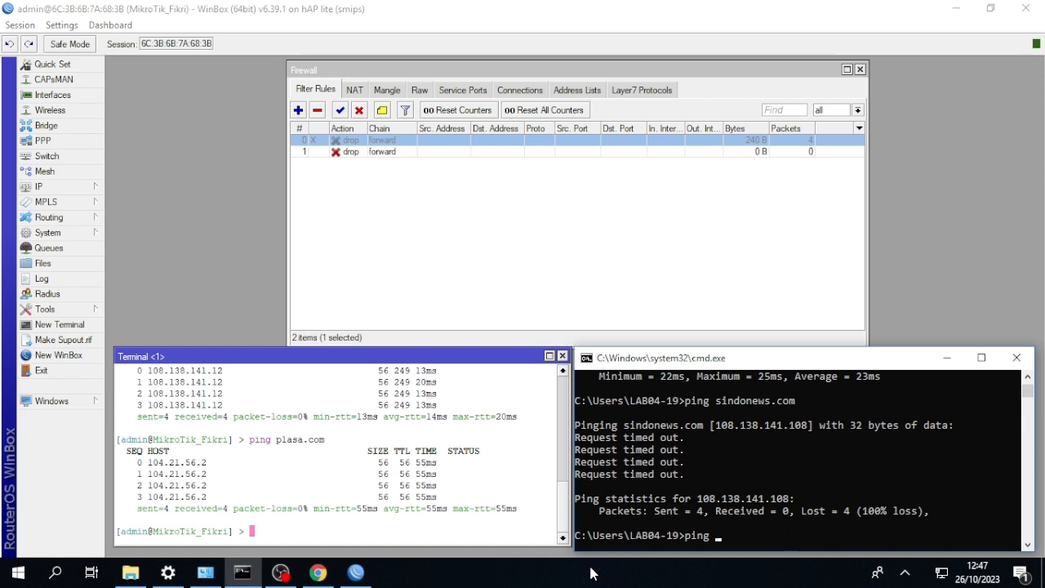
type("plasa.com")
key("Return")
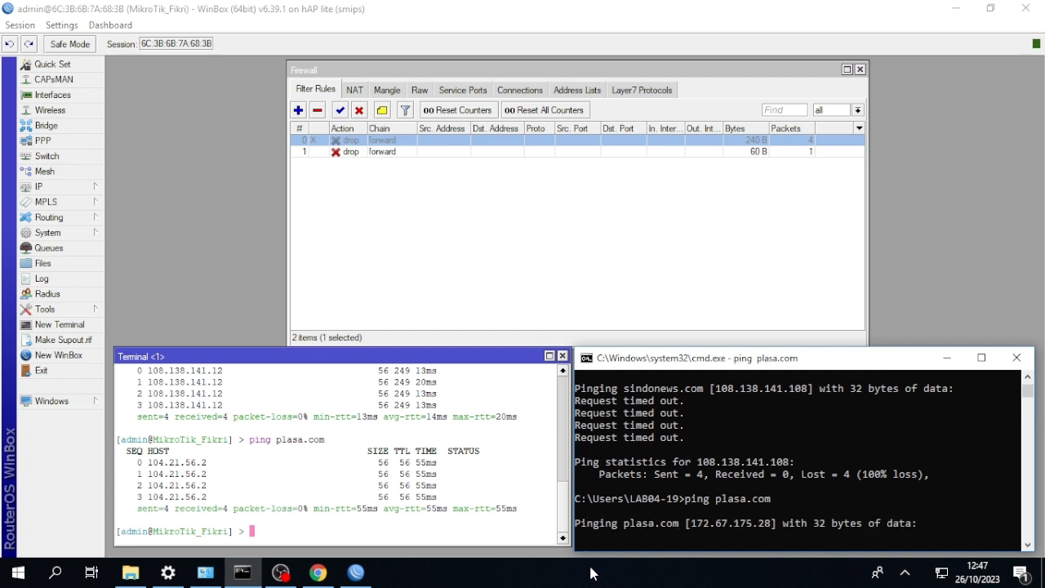
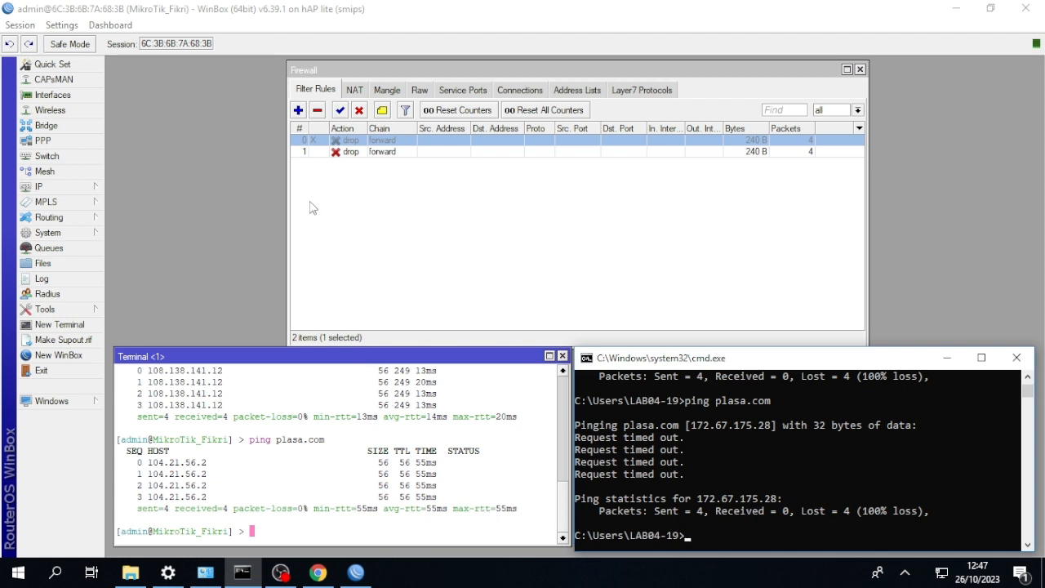
Disable the plasa drop rule and start a new forward-chain filter rule with tokobagus as the destination address list.
left_click(323, 155)
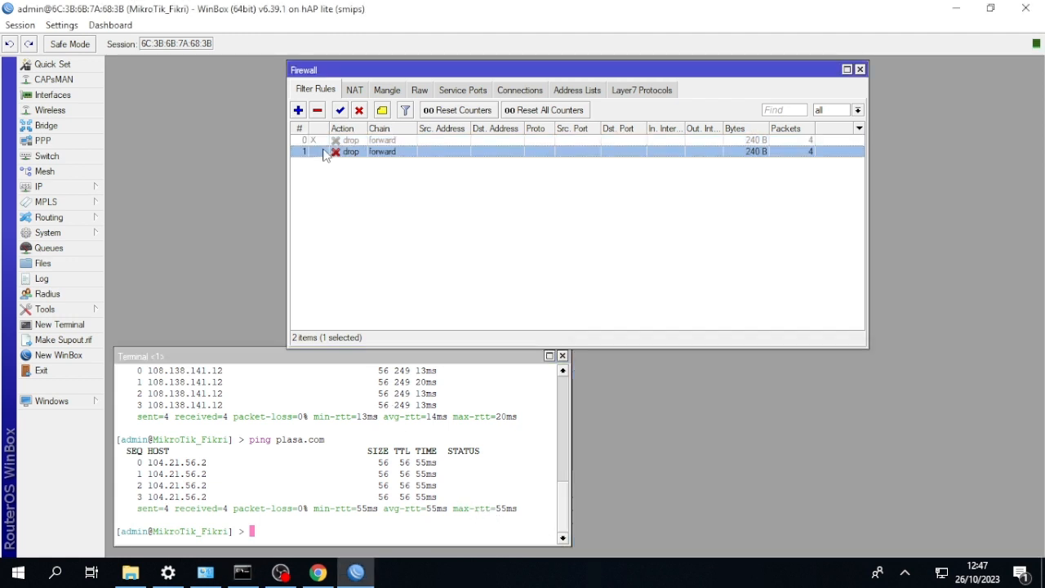
left_click(358, 110)
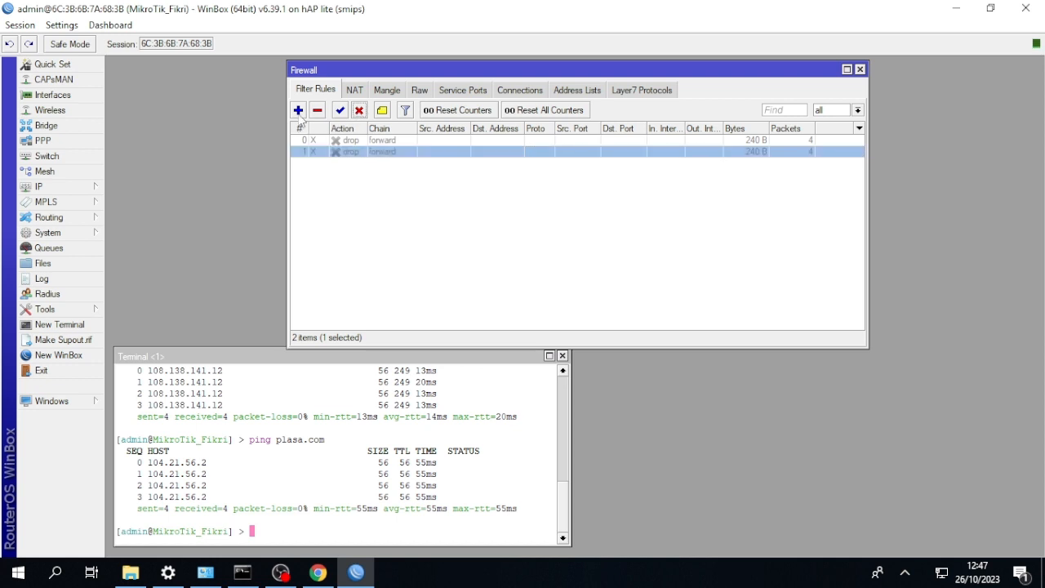
left_click(299, 111)
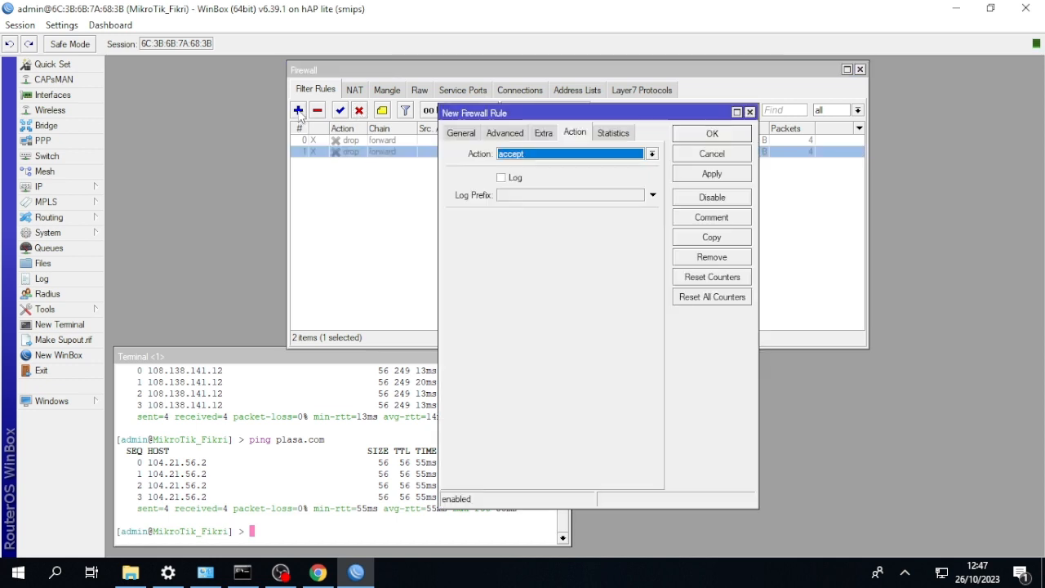
left_click(460, 133)
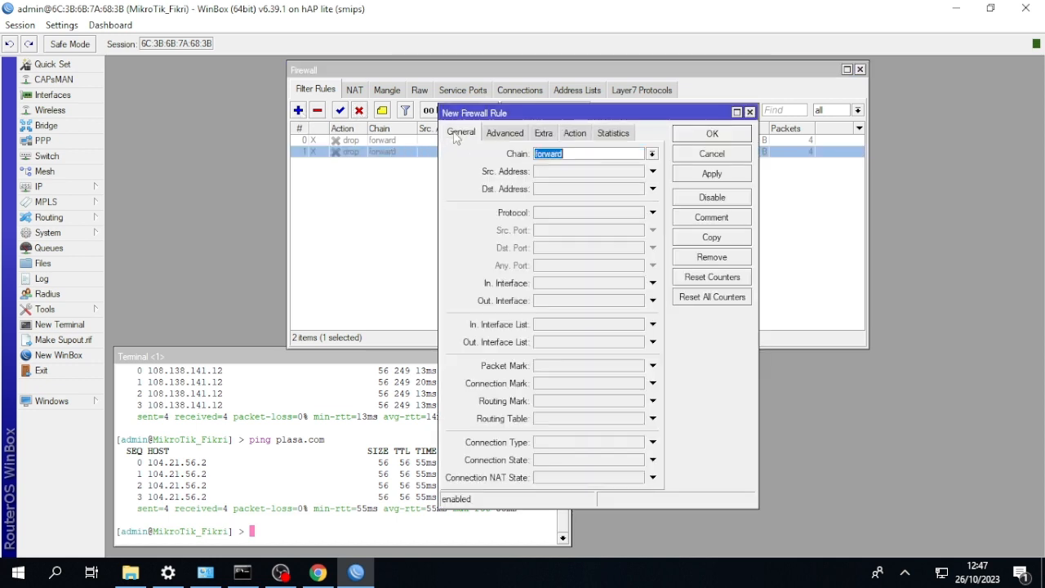
left_click(506, 133)
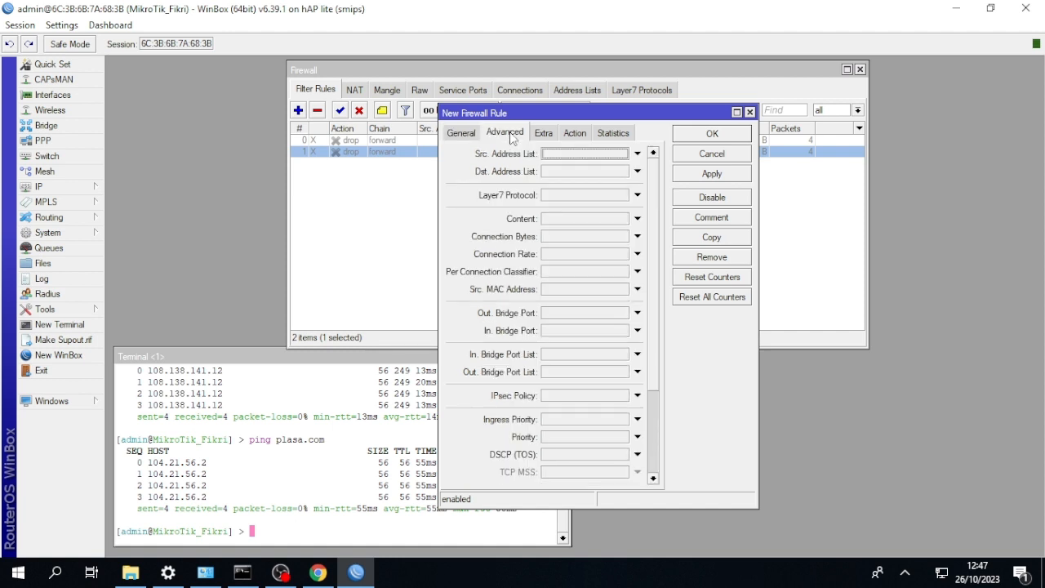
left_click(637, 171)
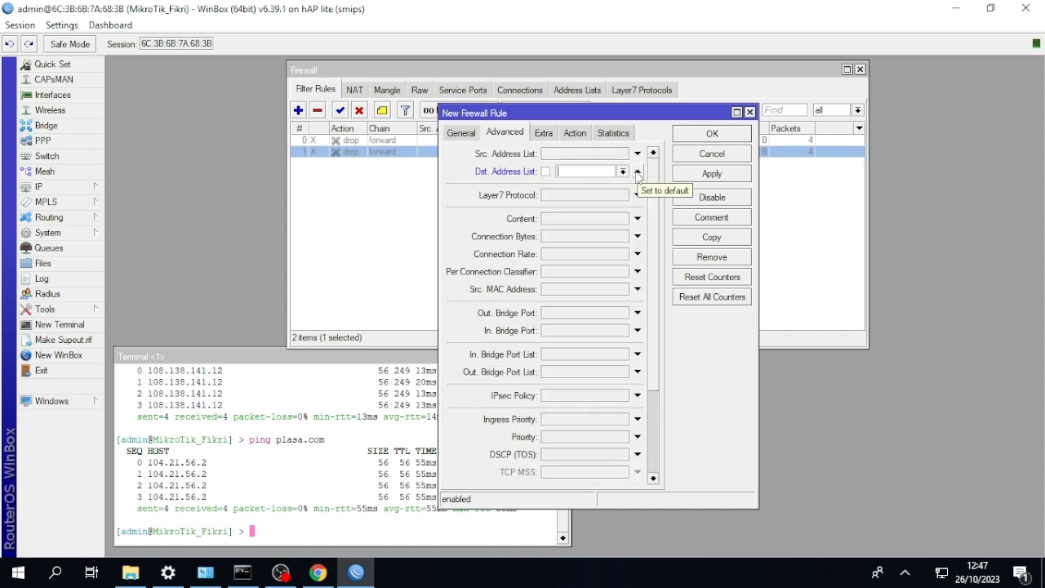
left_click(623, 171)
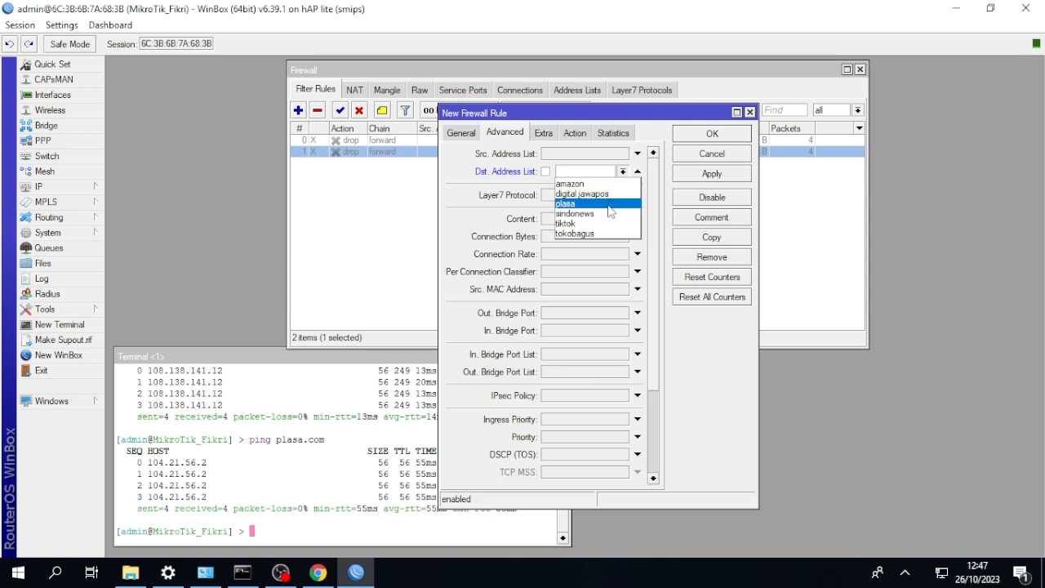
left_click(589, 232)
Set the new tokobagus filter rule's action to drop and save the rule.
left_click(576, 134)
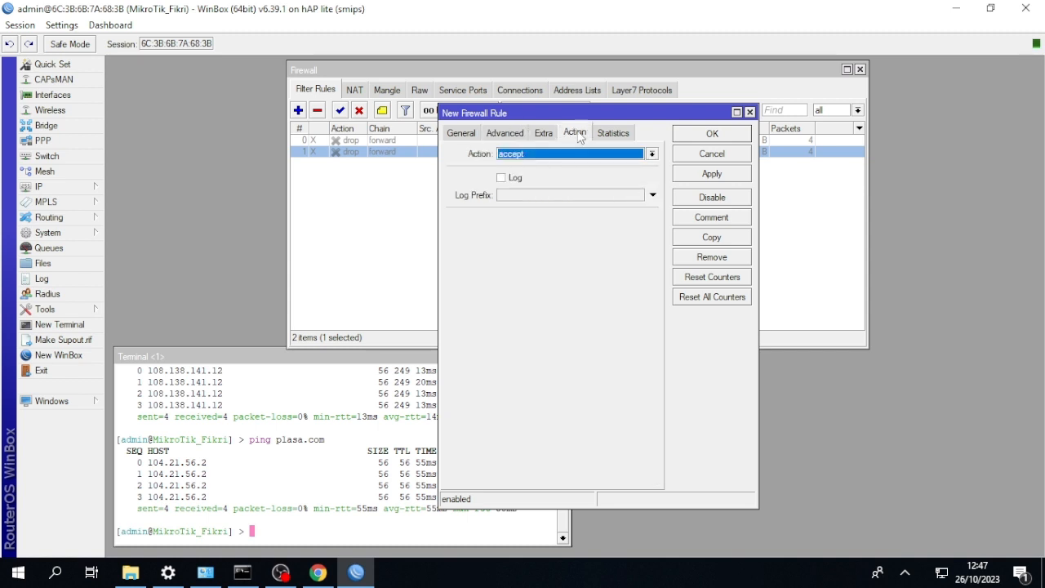
left_click(589, 154)
left_click(572, 196)
left_click(709, 135)
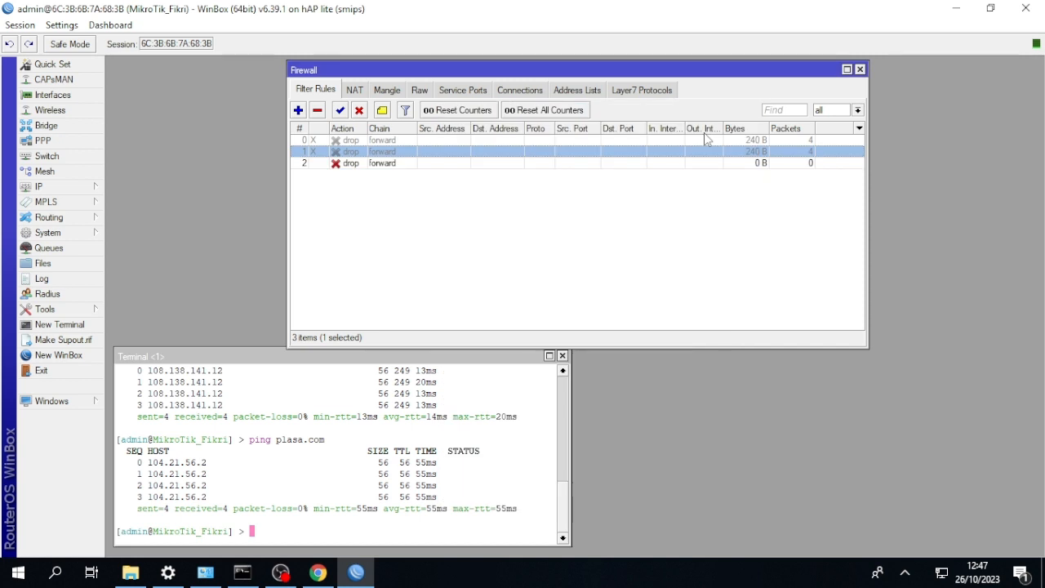
Ping tokobagus.com from the router terminal and check the reply status lines.
left_click(472, 438)
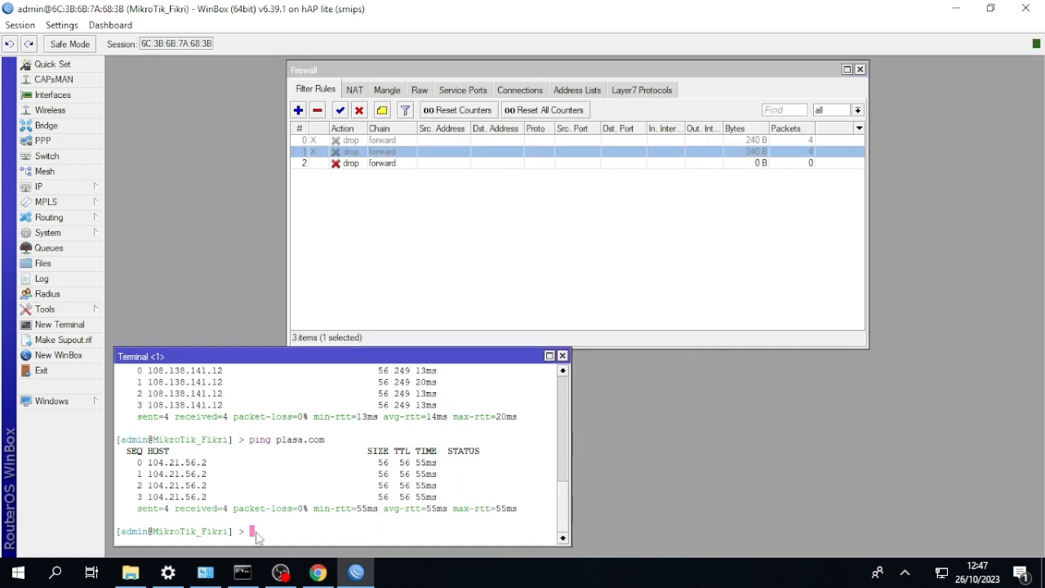
type("ping tokobagu")
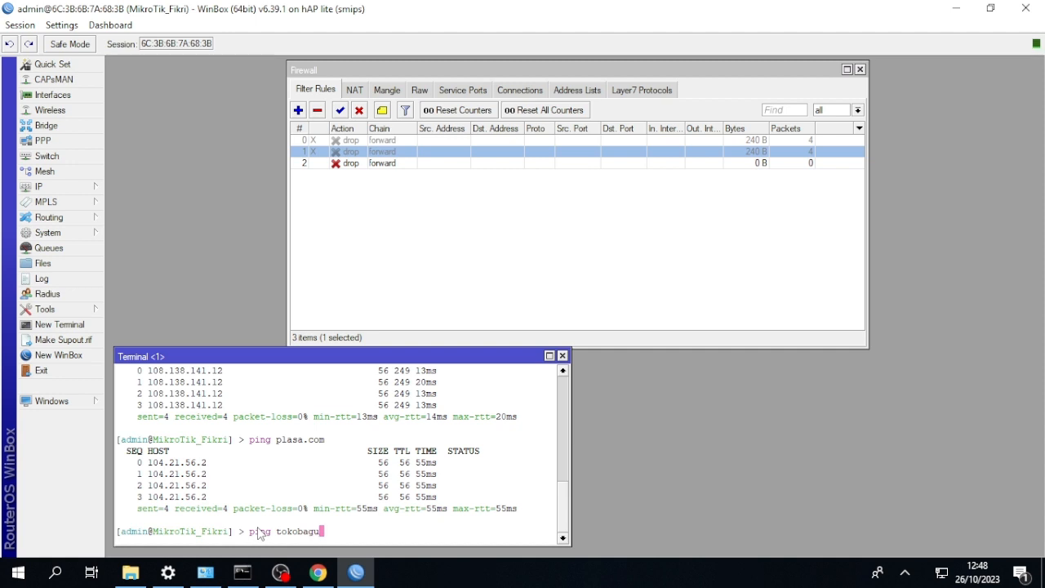
type("s.com")
key("Return")
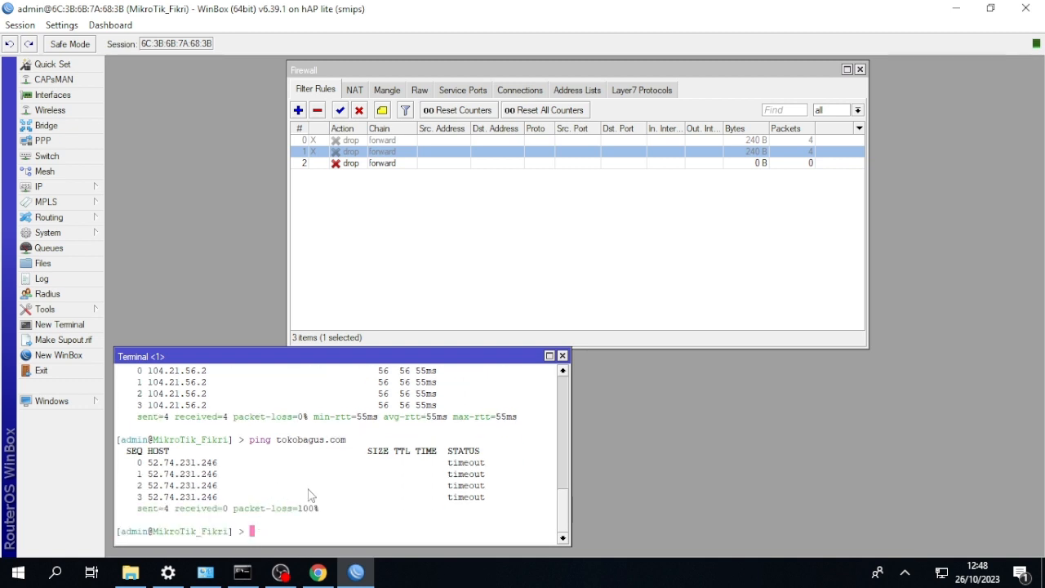
left_click_drag(489, 506, 432, 496)
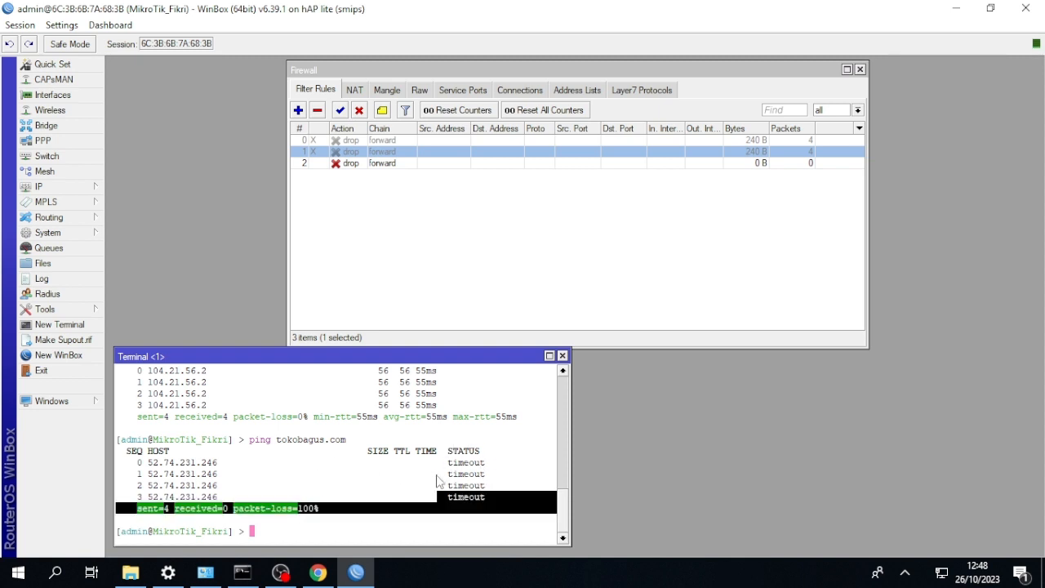
left_click(434, 464)
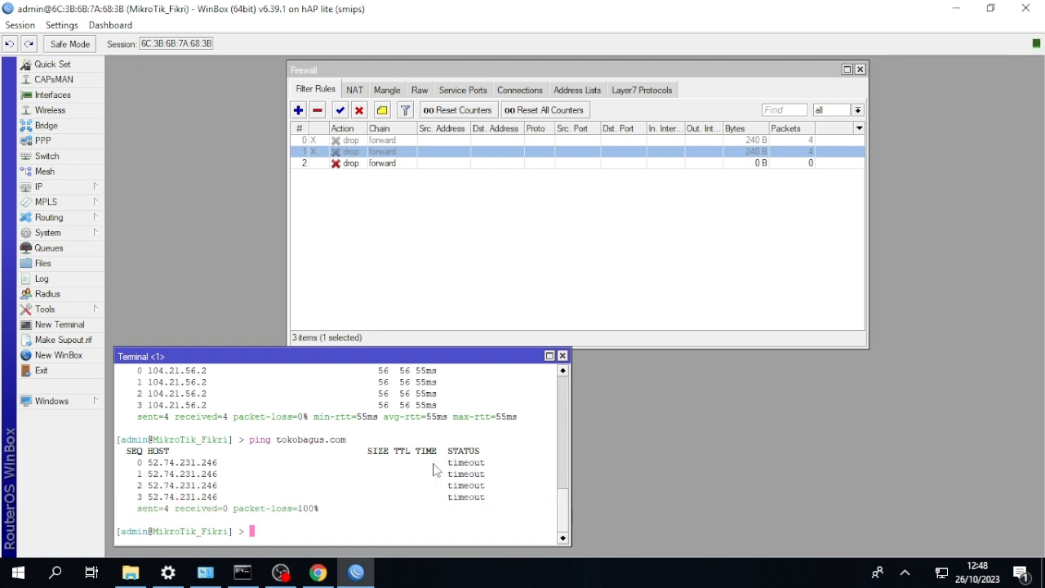
Switch to the Windows command prompt and ping tokobagus.com from the client computer.
left_click(243, 572)
key("Up")
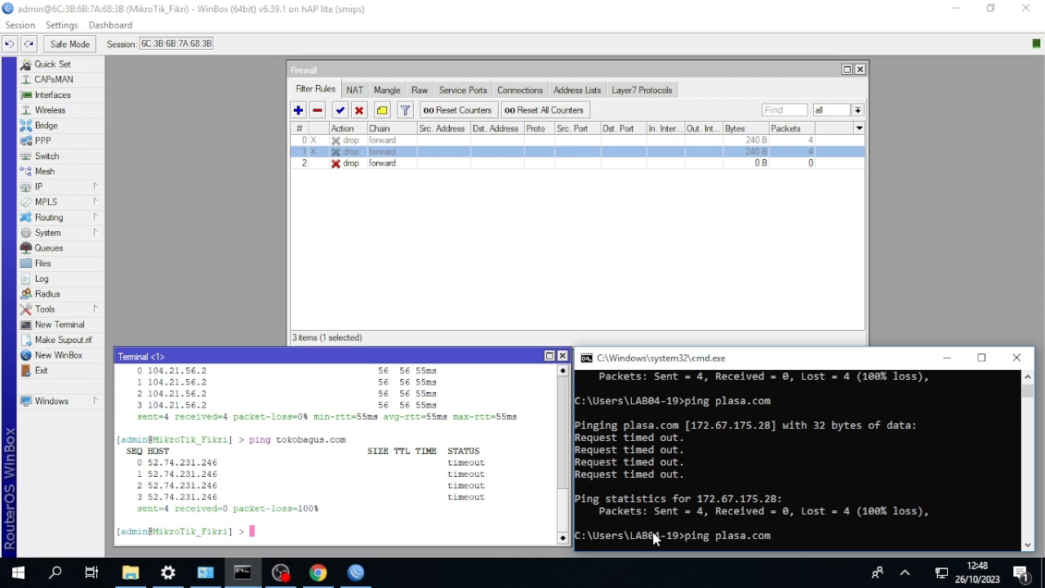
key("BackSpace")
key("BackSpace")
key("BackSpace")
key("BackSpace")
key("BackSpace")
key("BackSpace")
key("BackSpace")
key("BackSpace")
key("BackSpace")
type("tokobagus.com")
key("Return")
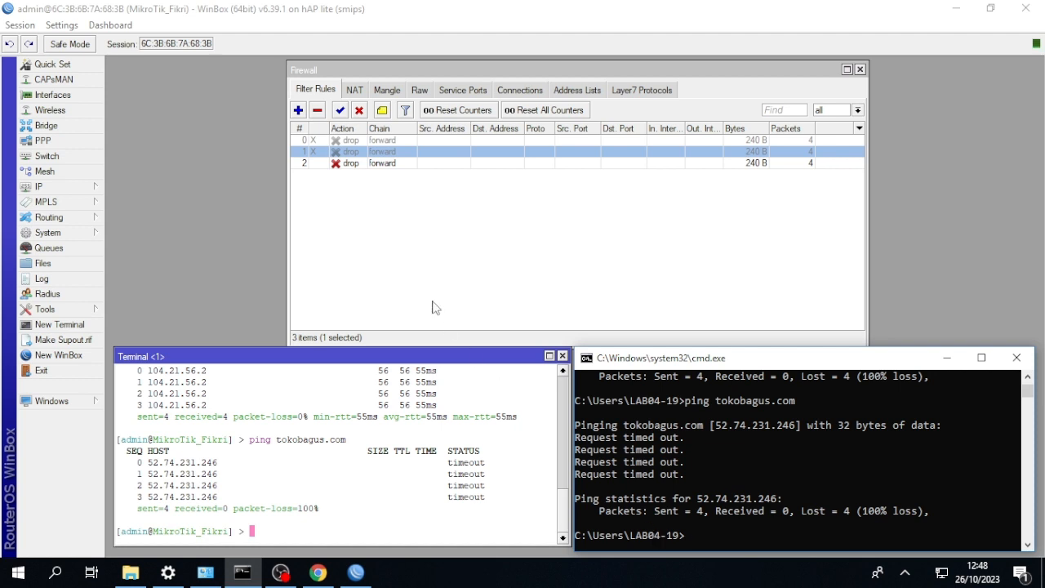
Disable the tokobagus drop rule and start a new forward-chain filter rule with amazon as the destination address list.
left_click(341, 164)
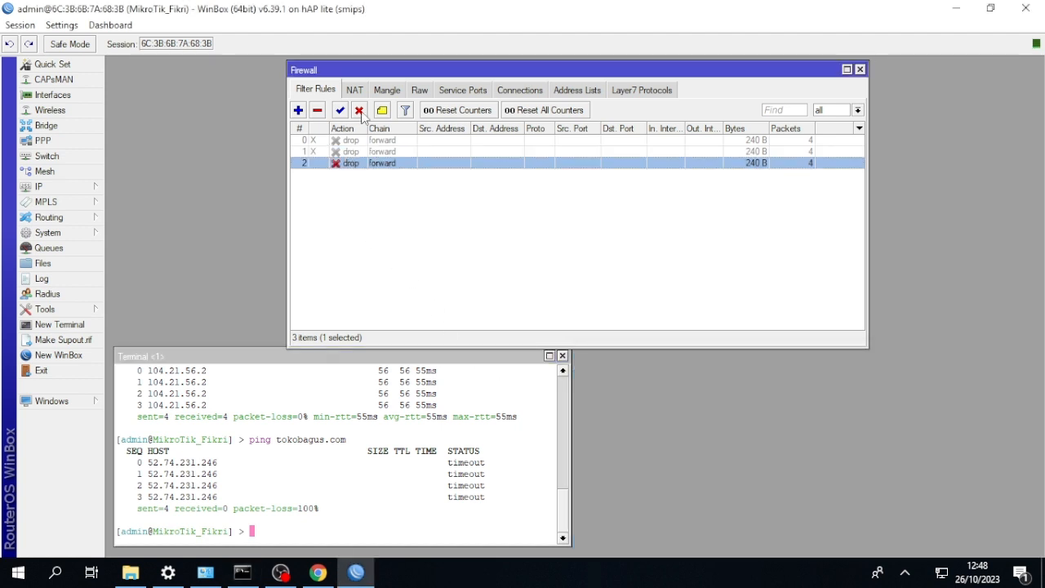
left_click(360, 110)
left_click(298, 111)
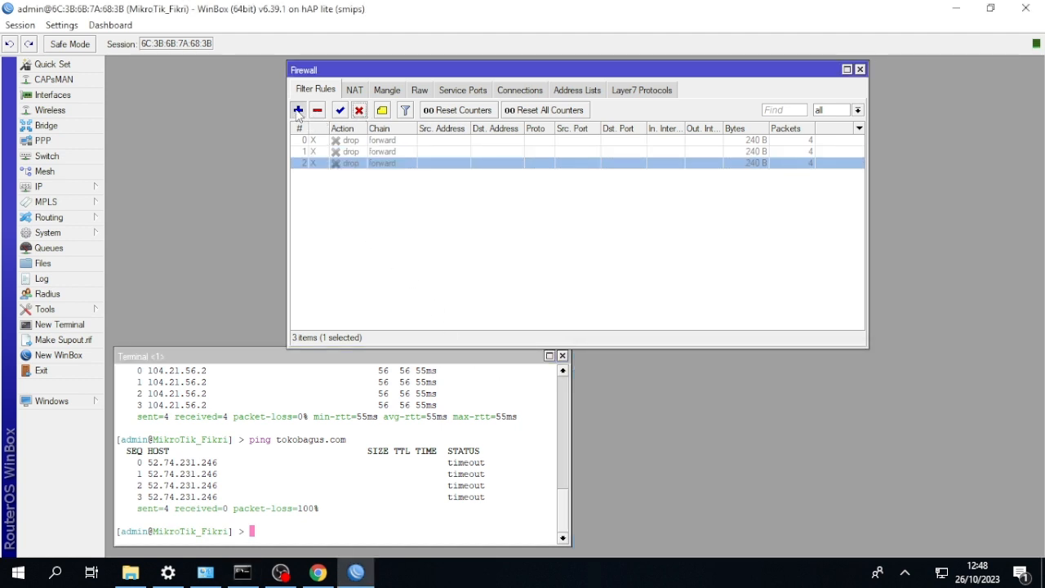
left_click(449, 135)
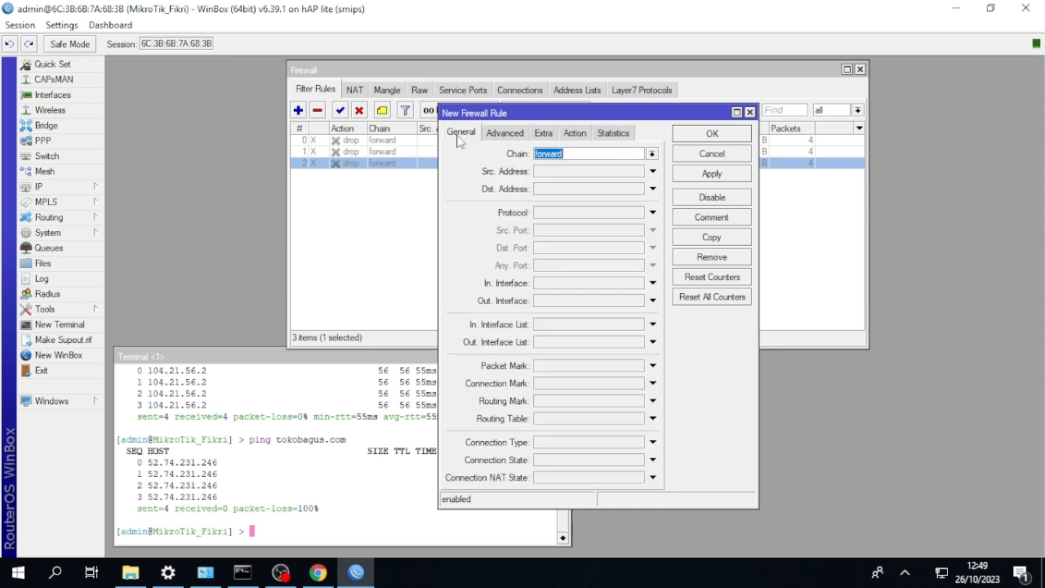
left_click(505, 133)
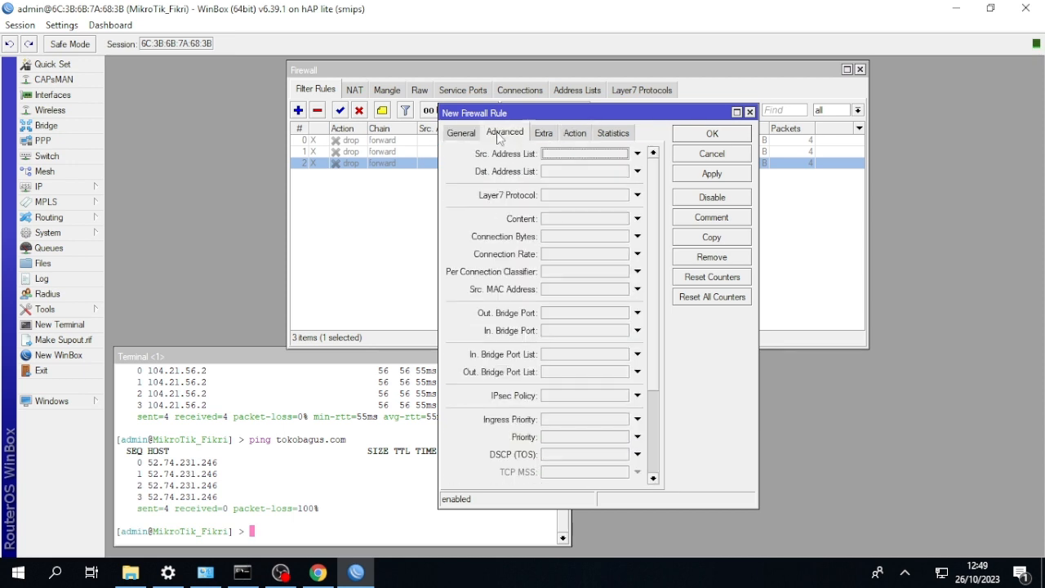
left_click(637, 172)
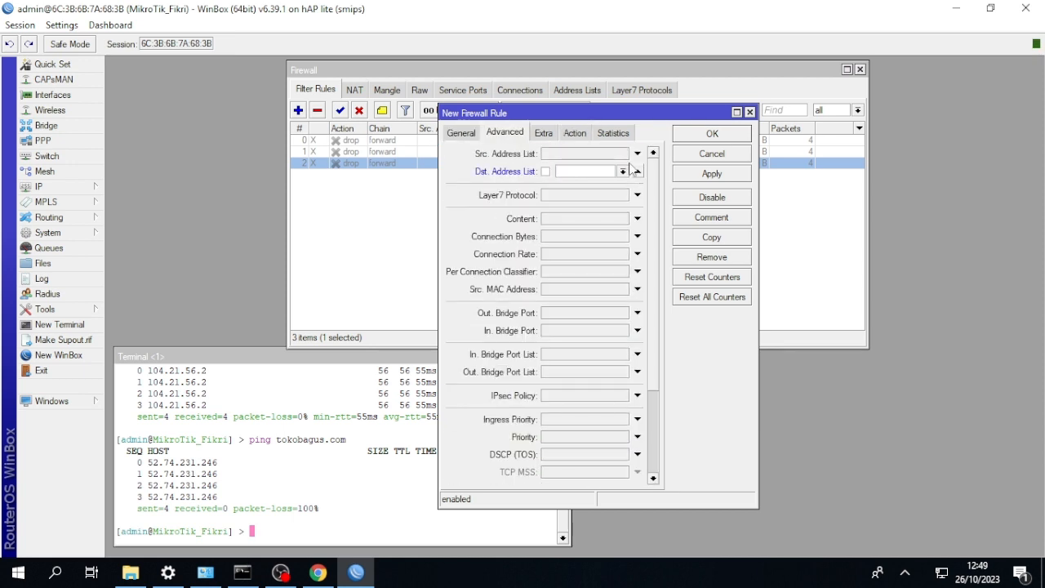
left_click(624, 172)
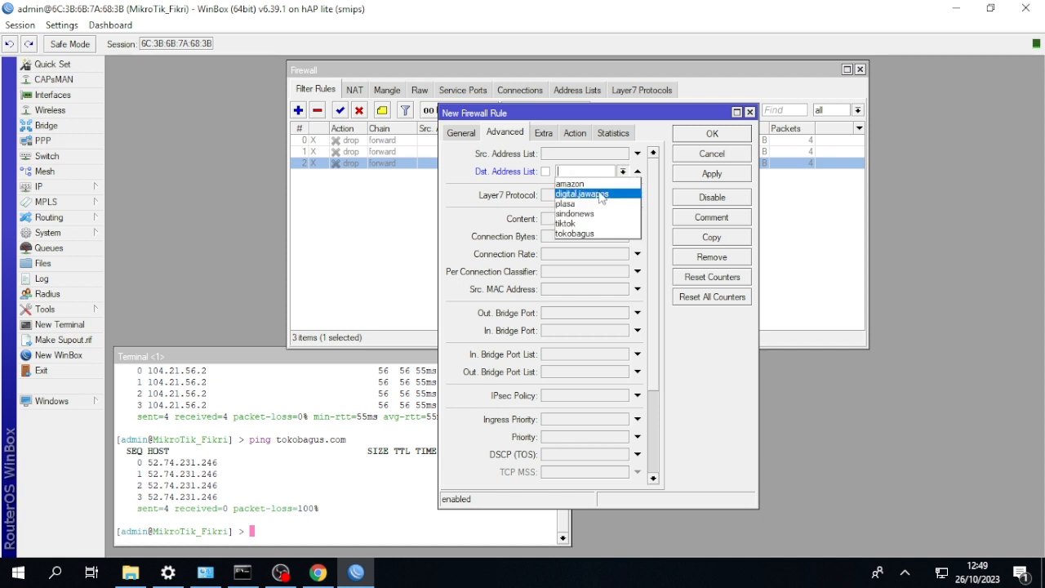
left_click(595, 185)
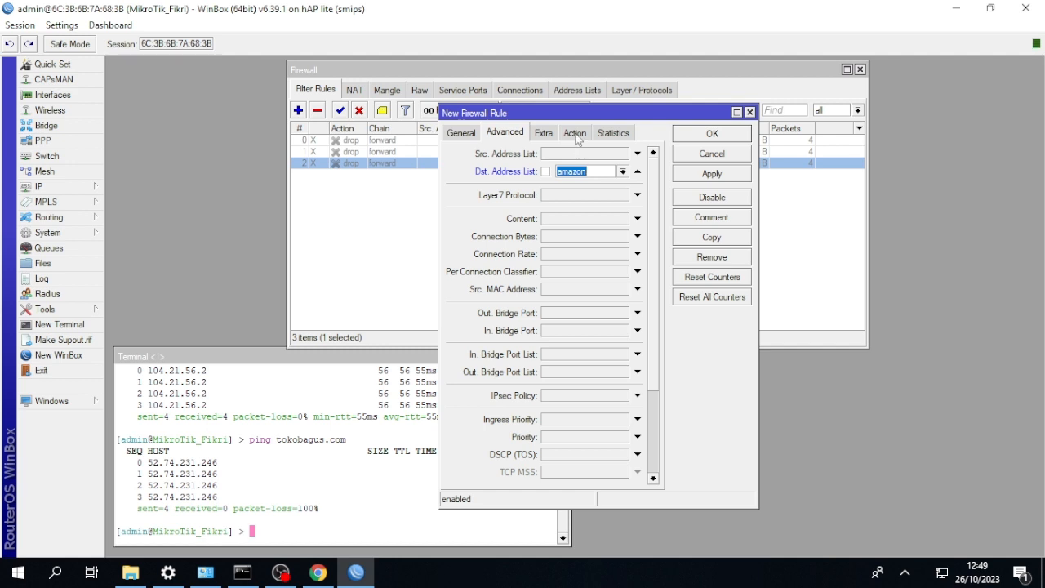
Set the new amazon filter rule's action to drop and save the rule.
left_click(575, 133)
left_click(577, 154)
left_click(563, 196)
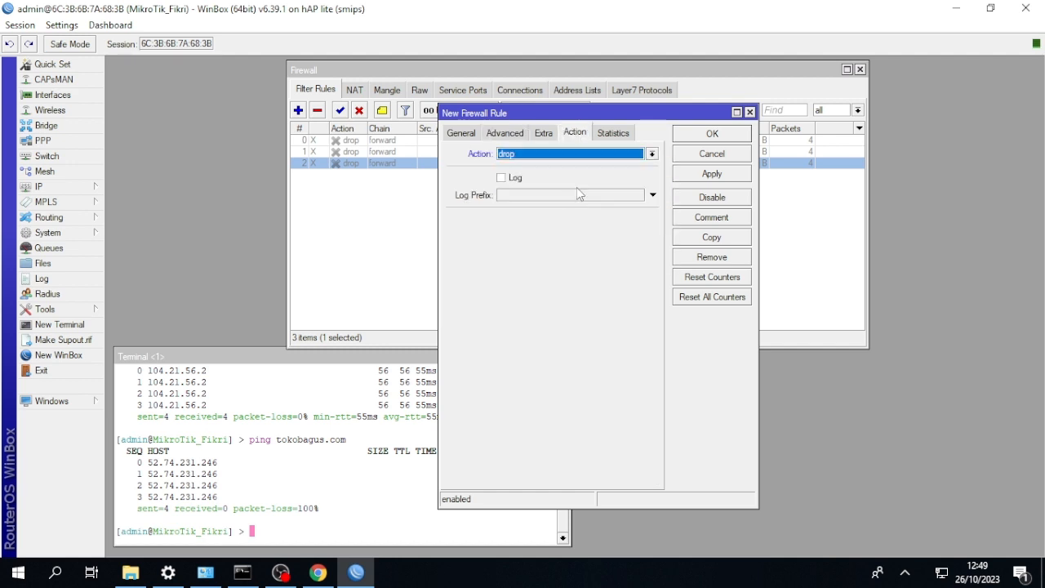
left_click(704, 141)
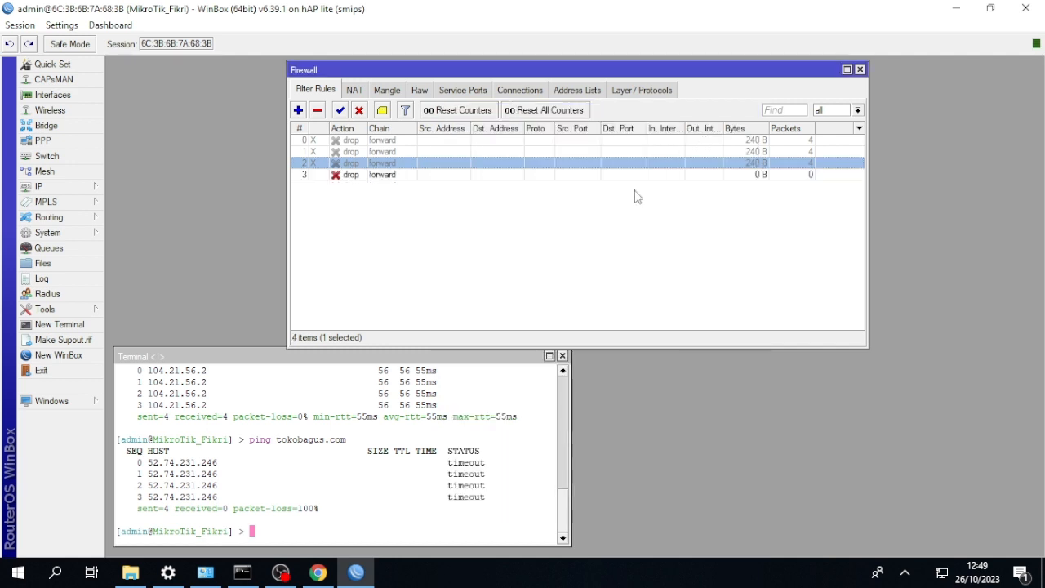
Ping amazon.com from the router terminal and stop the ping after a few replies.
left_click(423, 445)
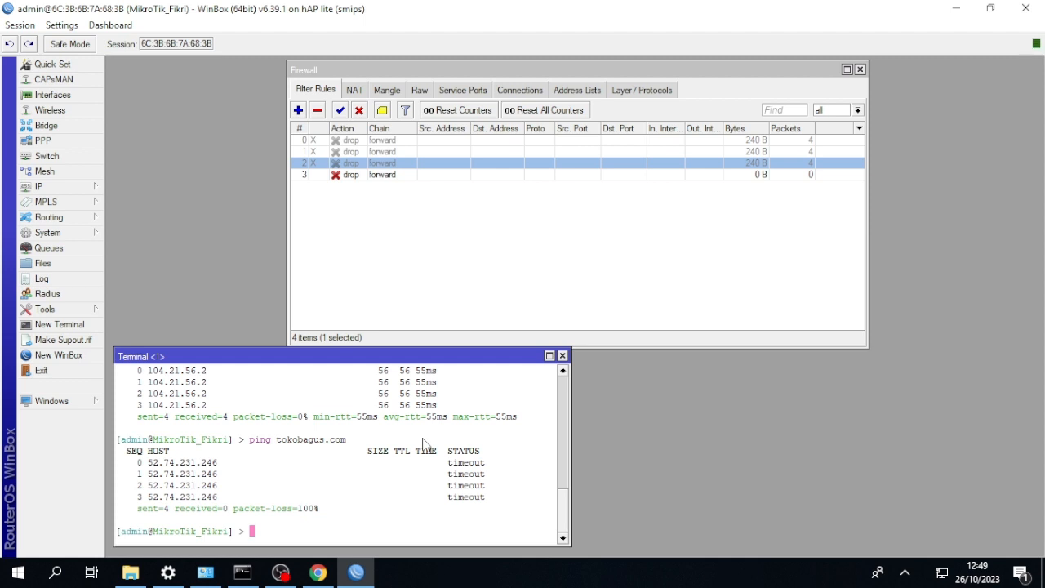
type("ping amazon.com")
key("Return")
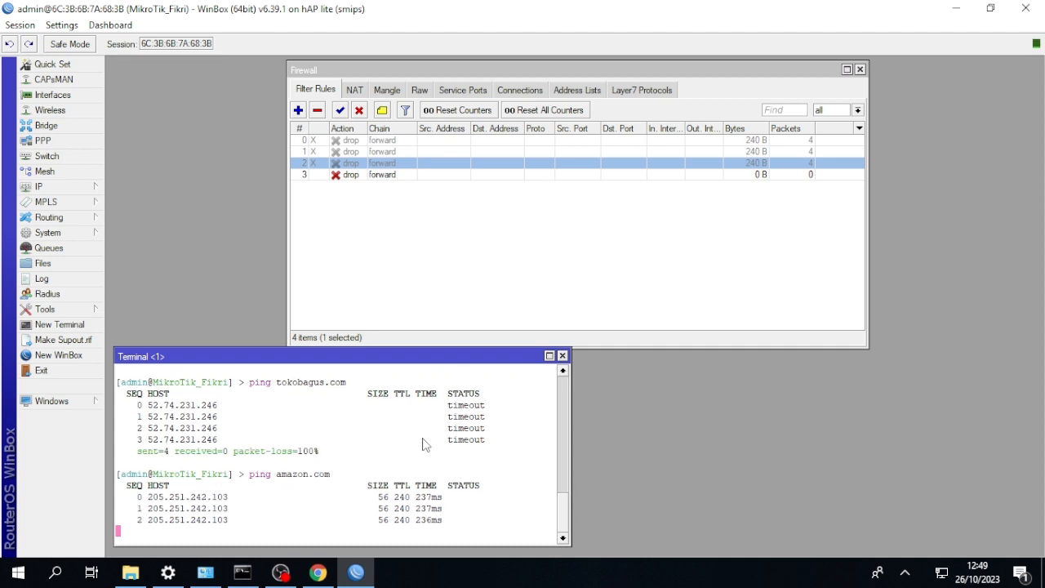
key("ctrl+c")
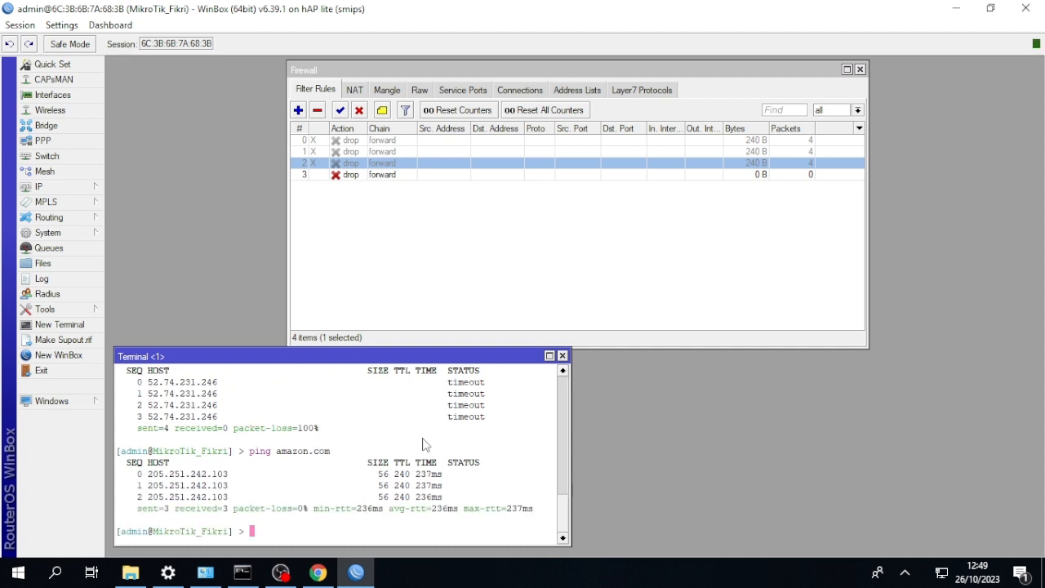
Switch to the Windows command prompt and ping amazon.com from the client computer.
left_click(242, 571)
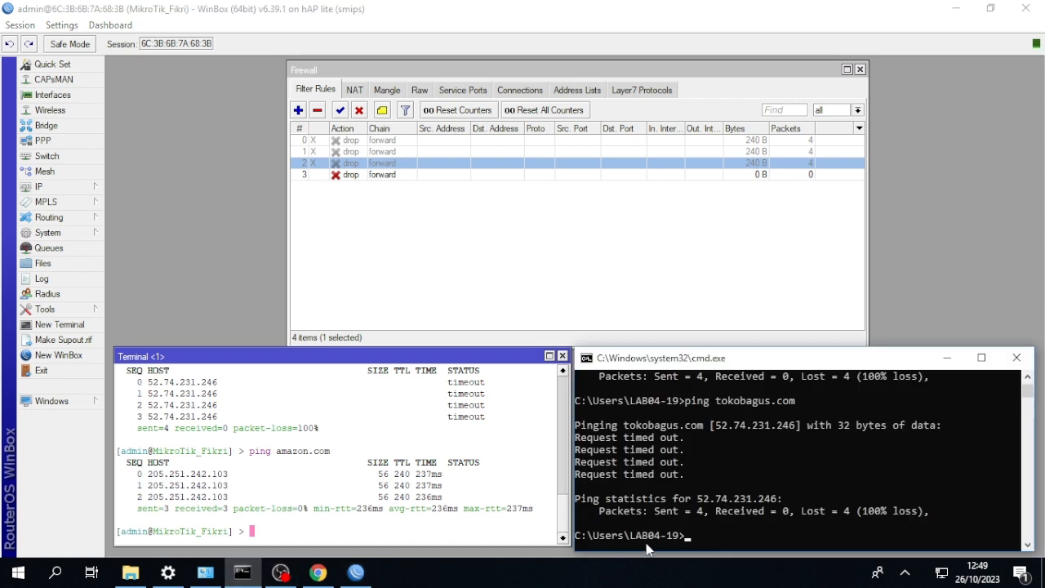
type("ping amazon.")
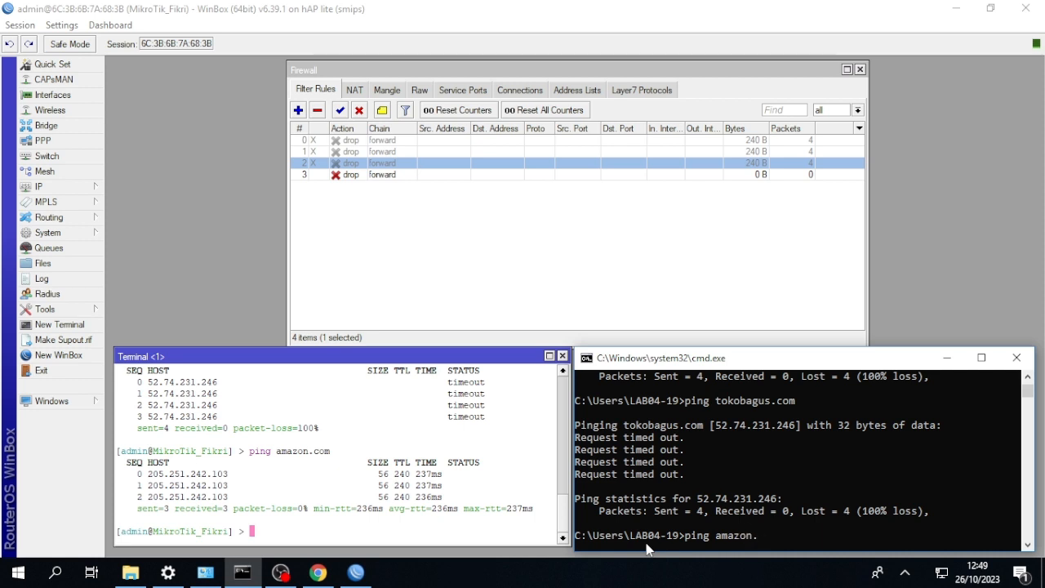
type("com")
key("Return")
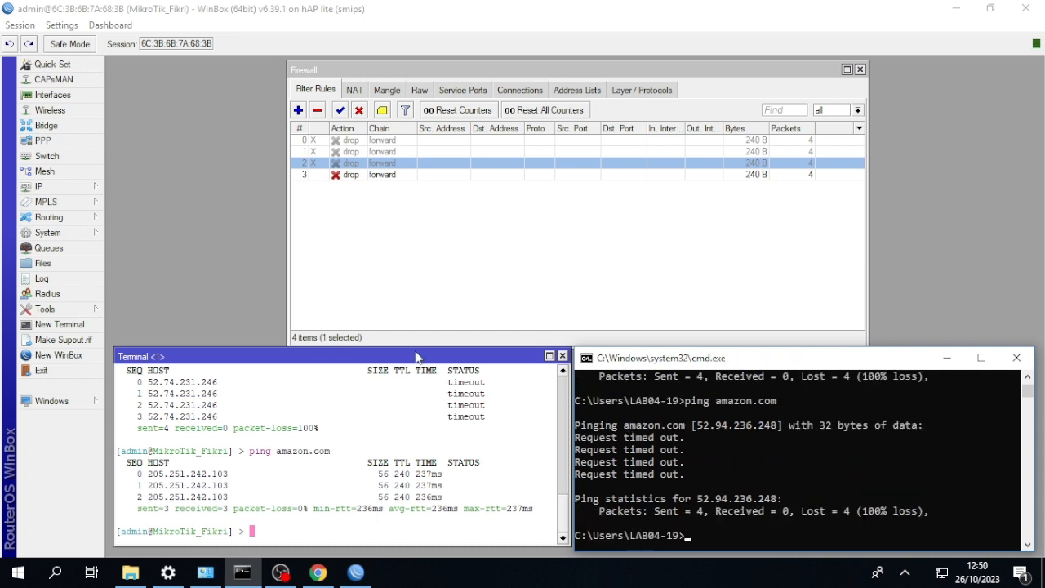
Disable the amazon drop rule and start a new forward-chain filter rule with tiktok as the destination address list.
left_click(342, 176)
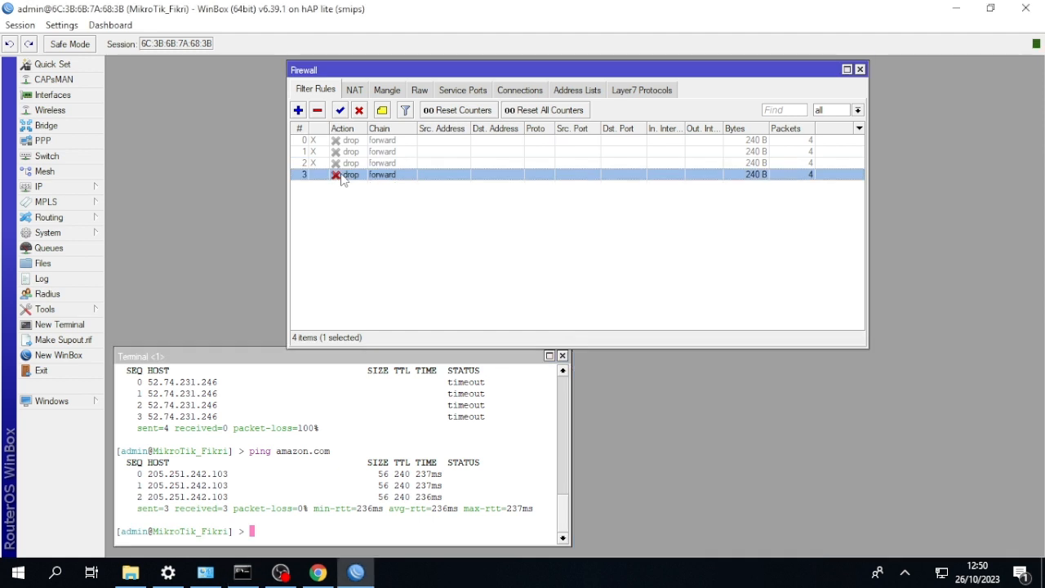
left_click(358, 110)
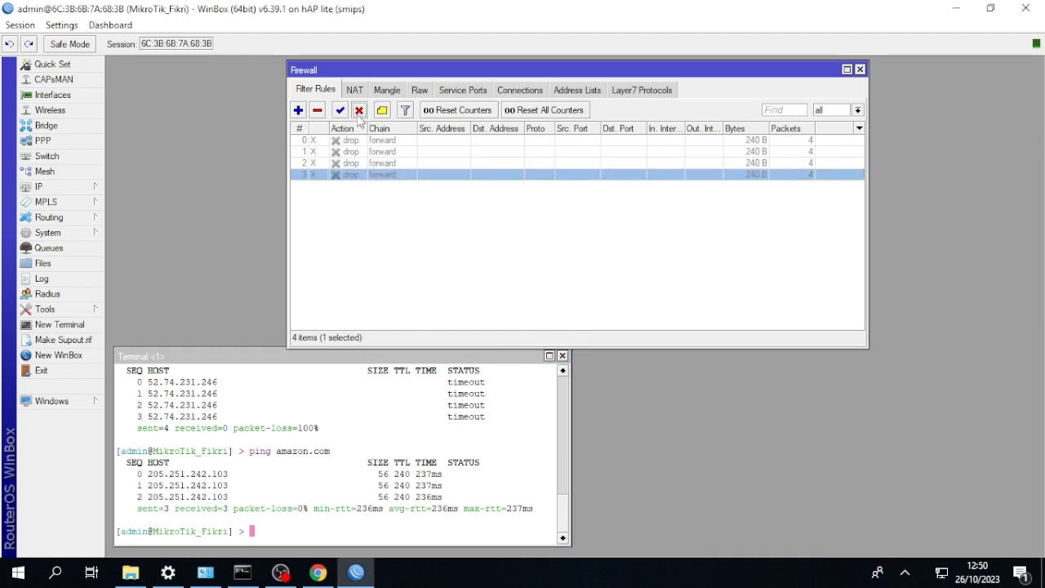
left_click(298, 110)
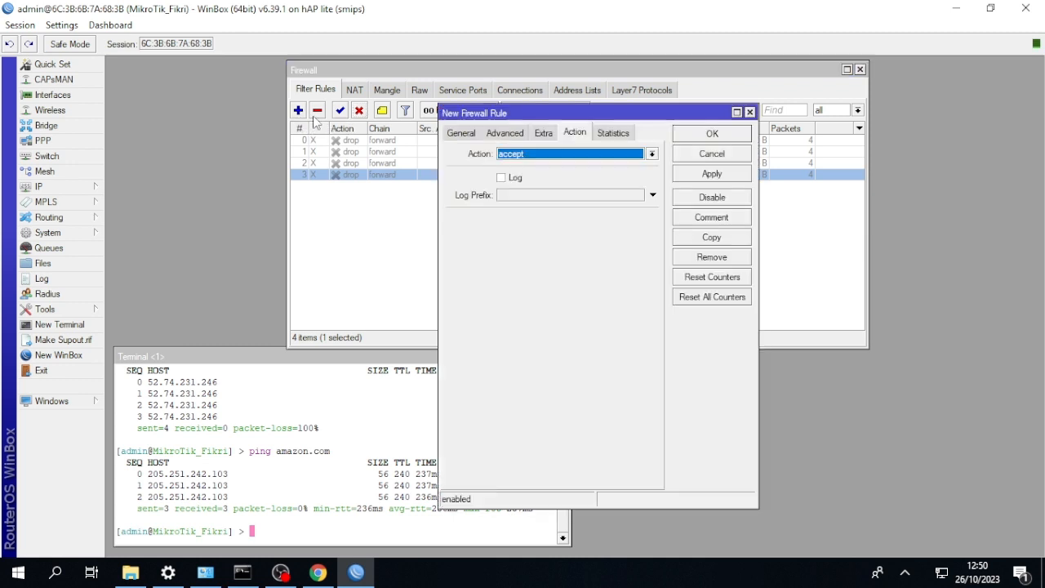
left_click(459, 133)
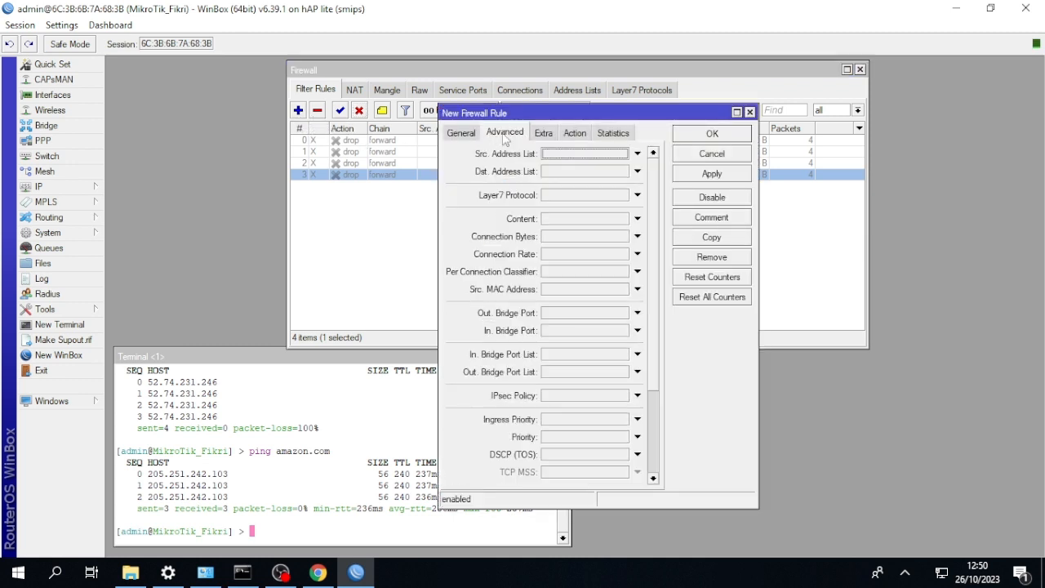
left_click(494, 137)
left_click(637, 171)
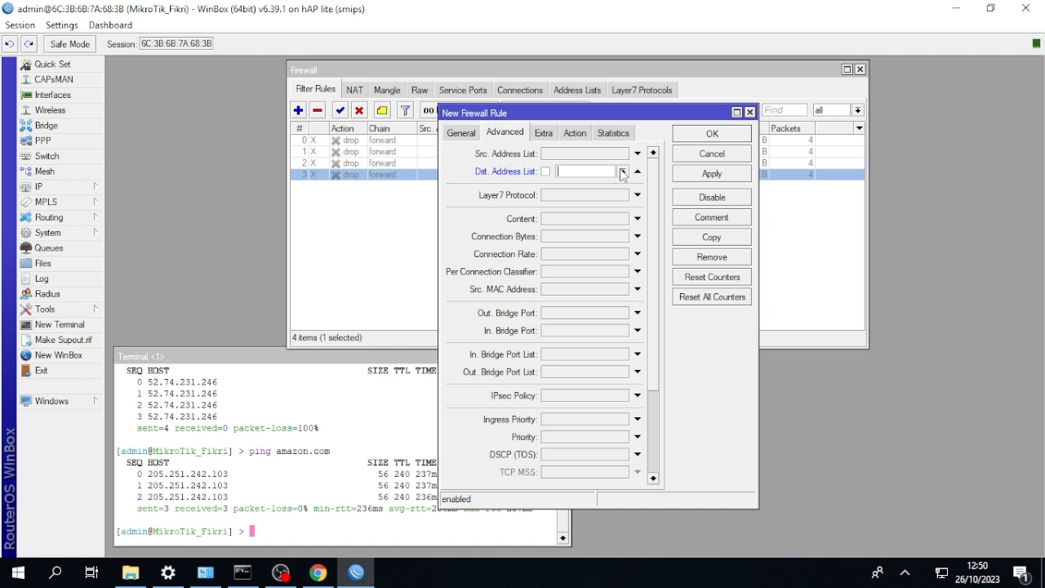
left_click(621, 171)
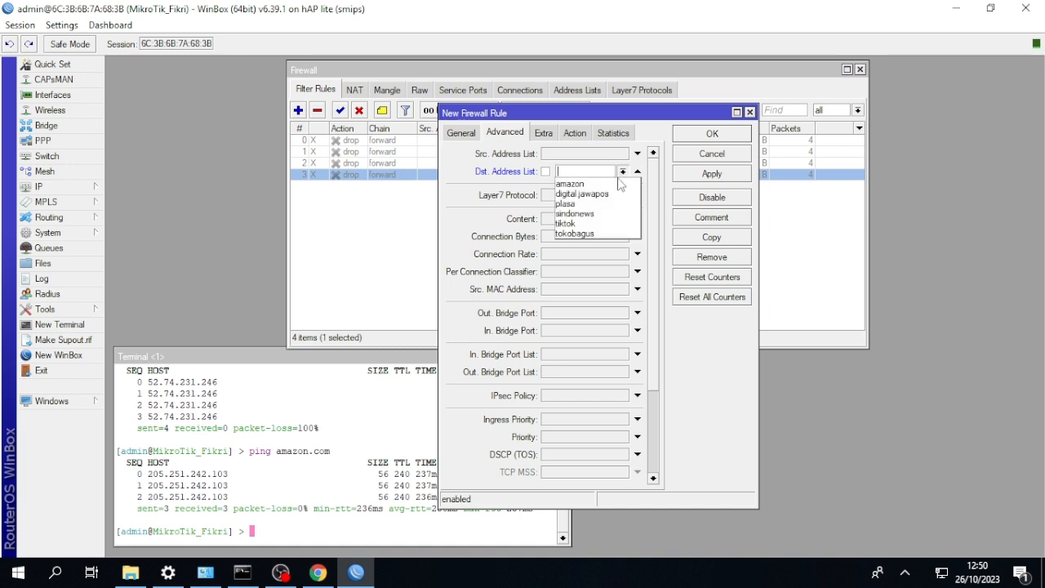
left_click(598, 222)
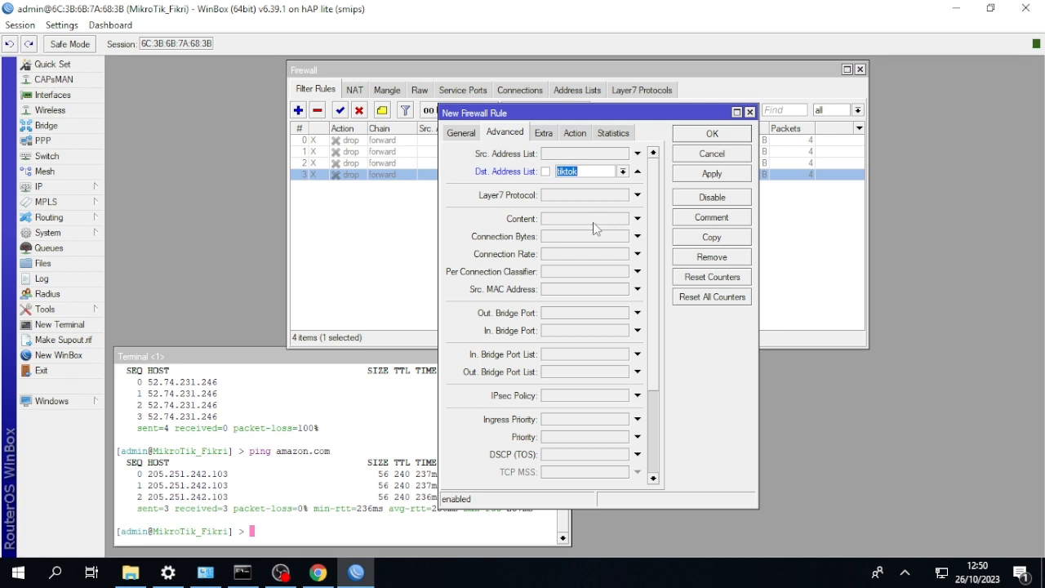
Set the new tiktok filter rule's action to drop and save the rule.
left_click(574, 133)
left_click(575, 154)
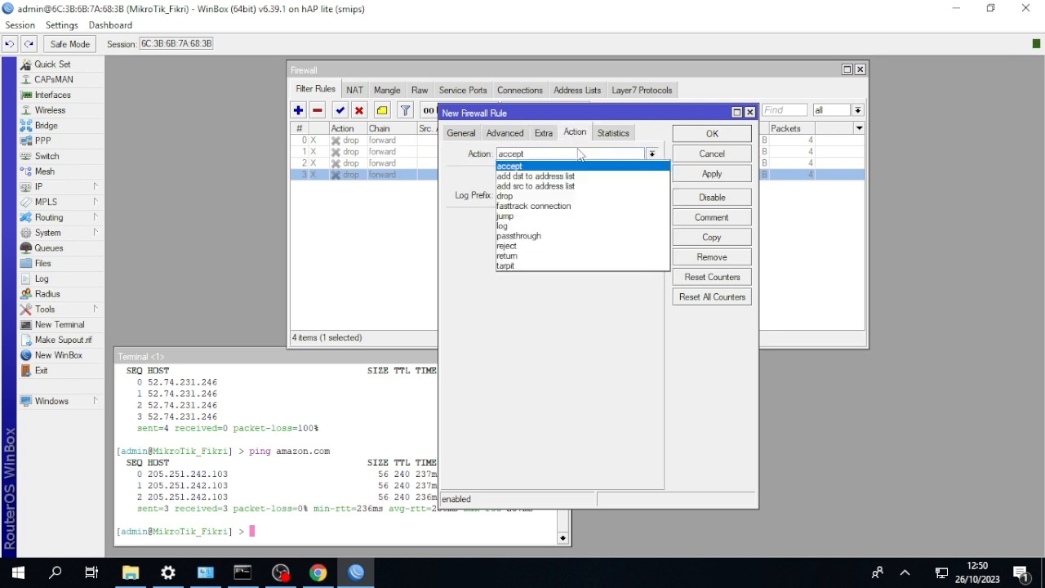
left_click(575, 200)
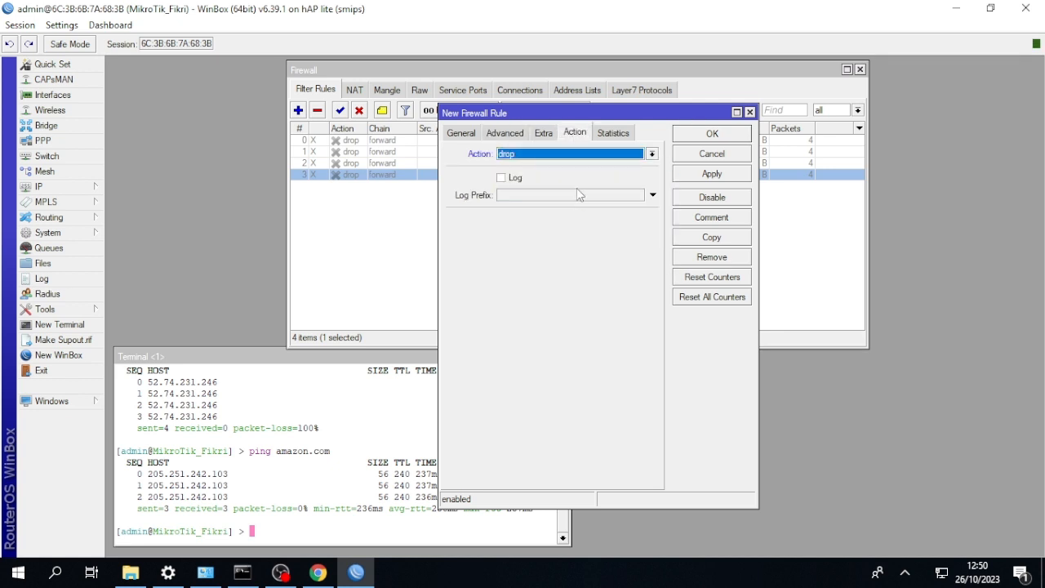
left_click(708, 135)
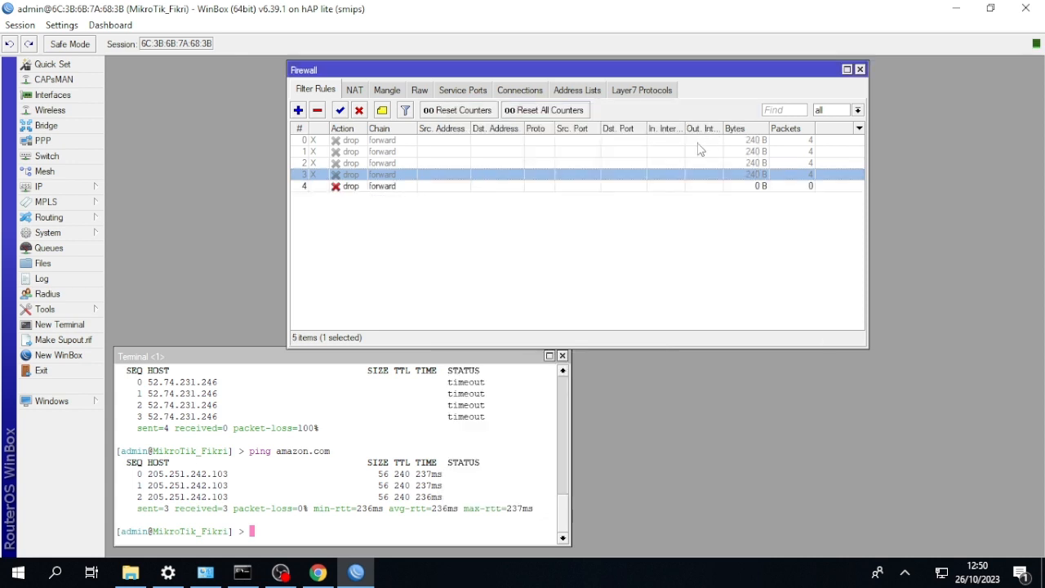
Ping tiktok.com from the router terminal.
left_click(420, 377)
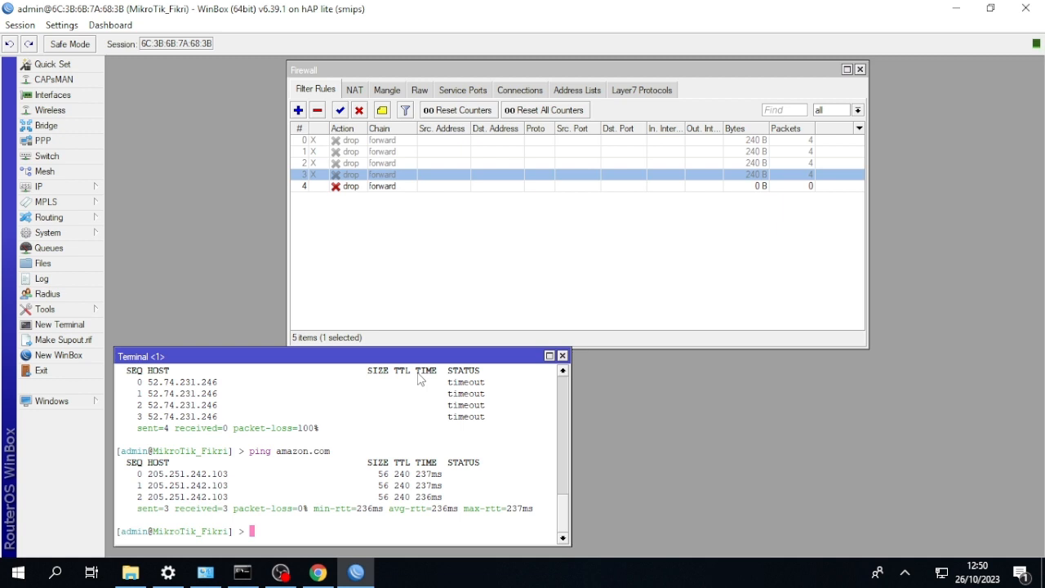
type("ping tiktok.com")
key("Return")
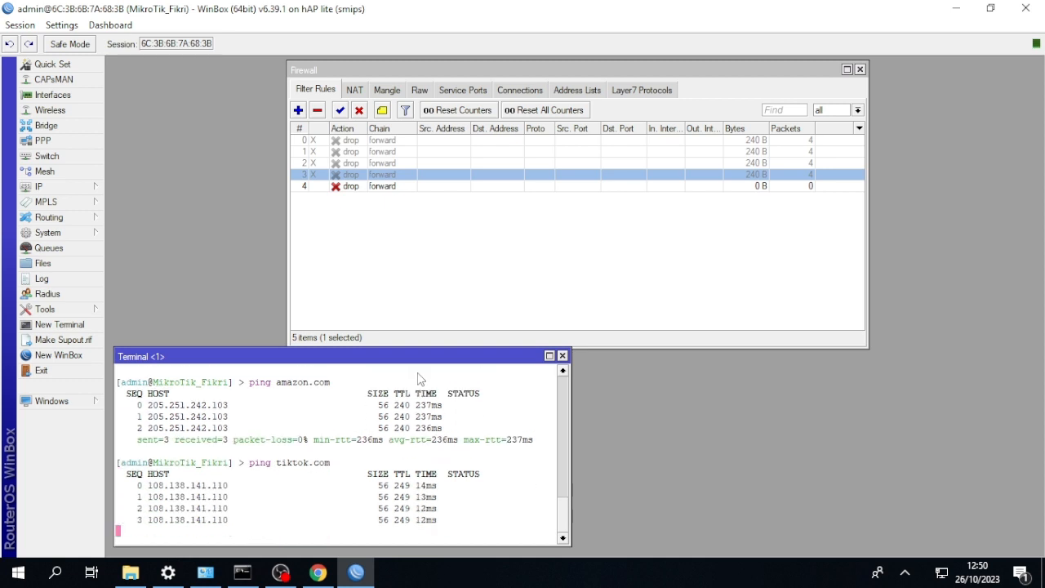
Switch to the Windows command prompt and ping tiktok.com from the client computer.
left_click(243, 572)
key("Up")
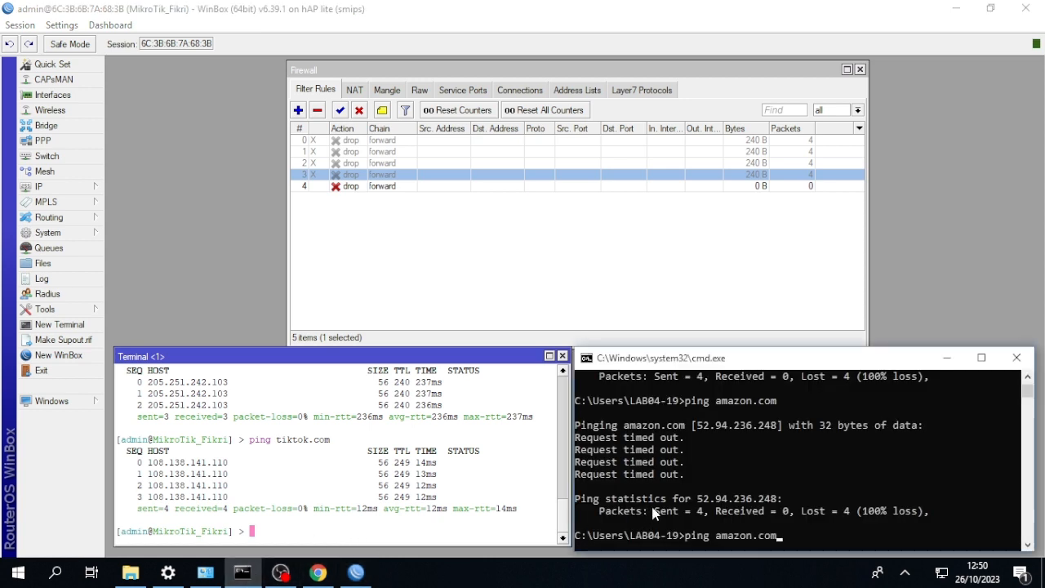
key("BackSpace")
key("BackSpace")
key("BackSpace")
key("BackSpace")
key("BackSpace")
key("BackSpace")
key("BackSpace")
key("BackSpace")
key("BackSpace")
key("BackSpace")
type("tikto")
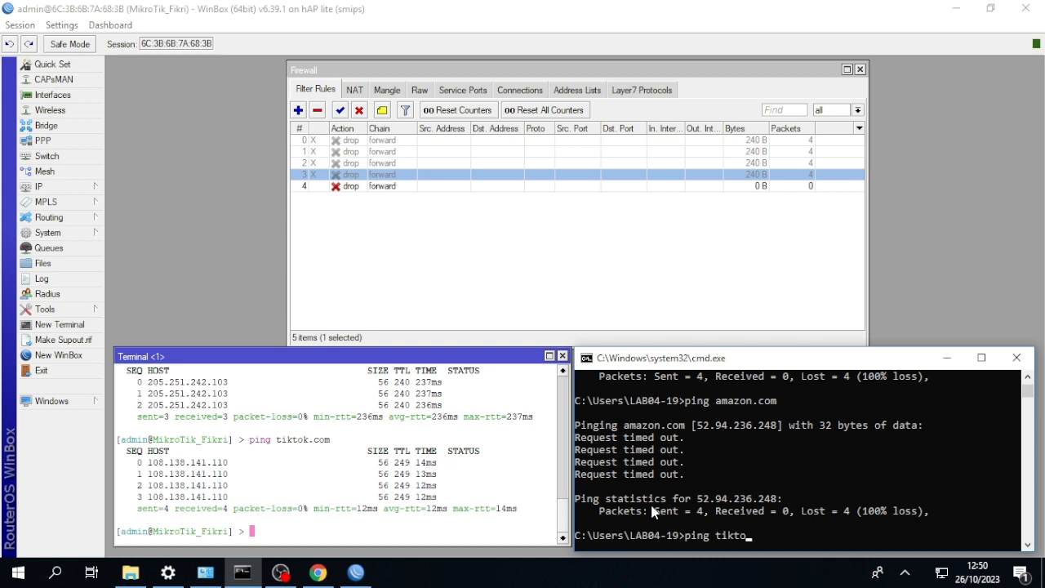
type("k.com")
key("Return")
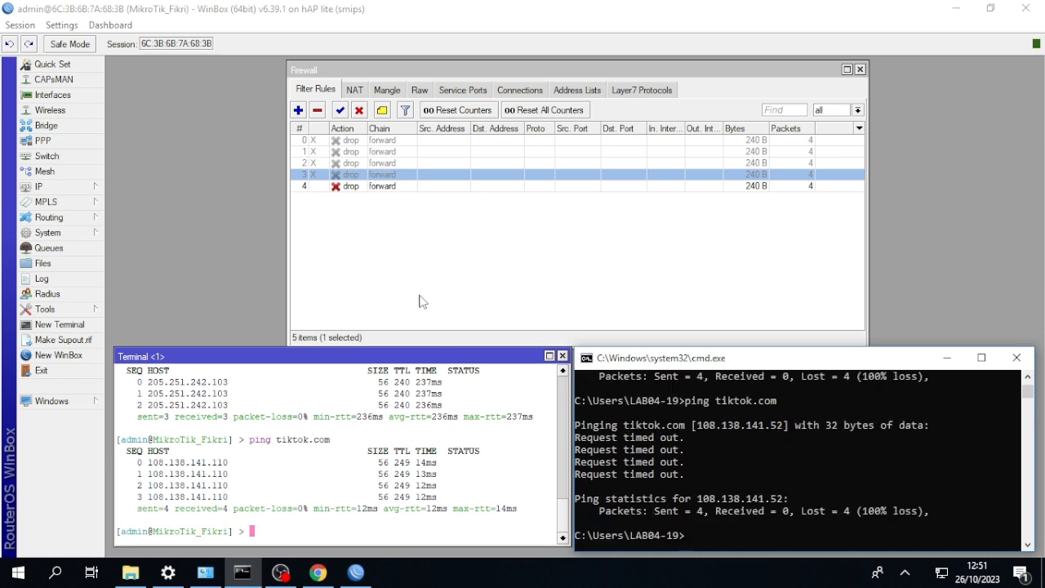
Return to WinBox, disable the tiktok drop rule and start a new forward-chain filter rule with digital jawapos as the destination address list.
left_click(356, 188)
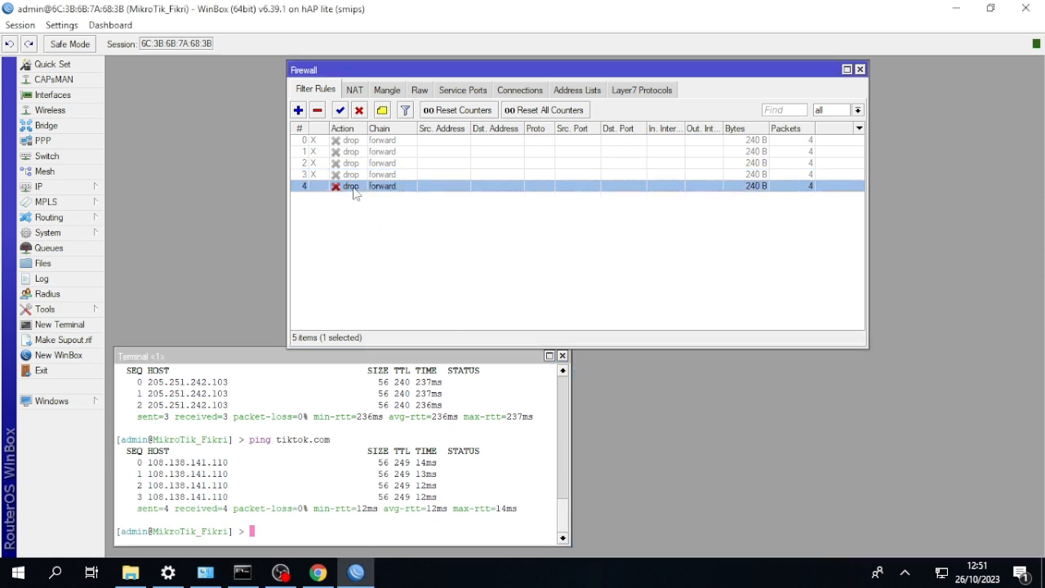
left_click(358, 110)
left_click(298, 109)
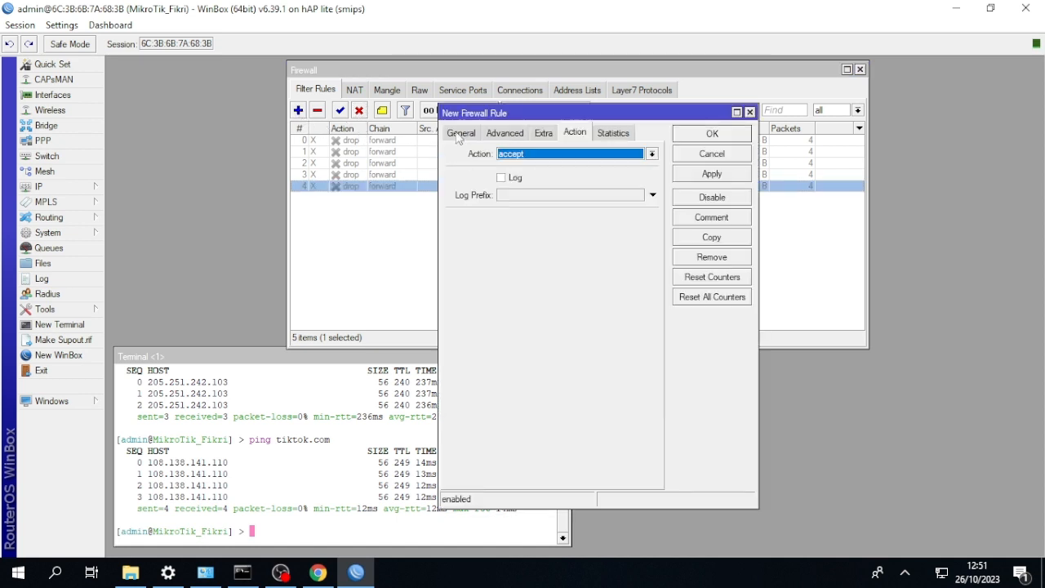
left_click(461, 132)
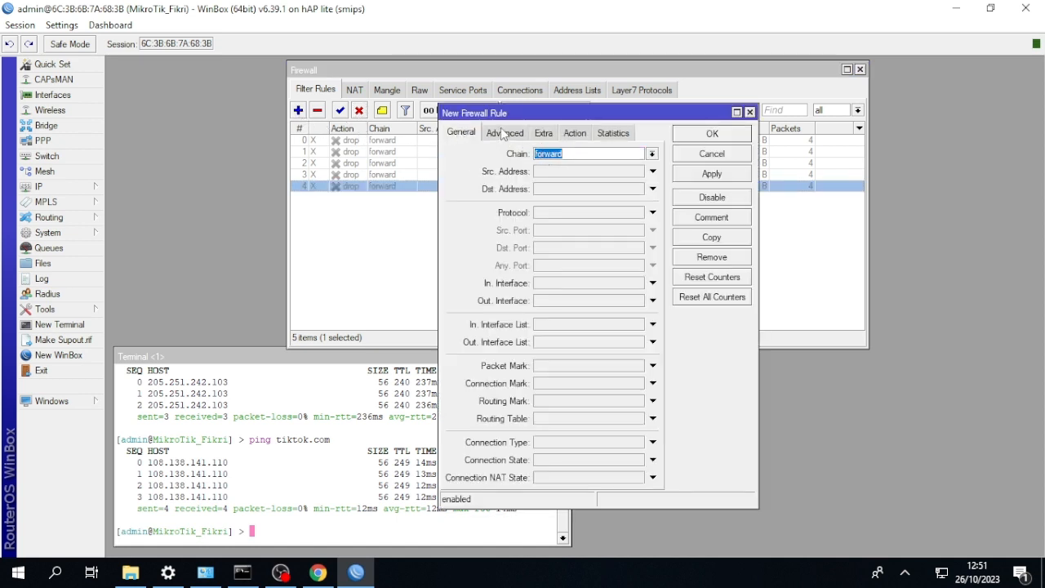
left_click(505, 133)
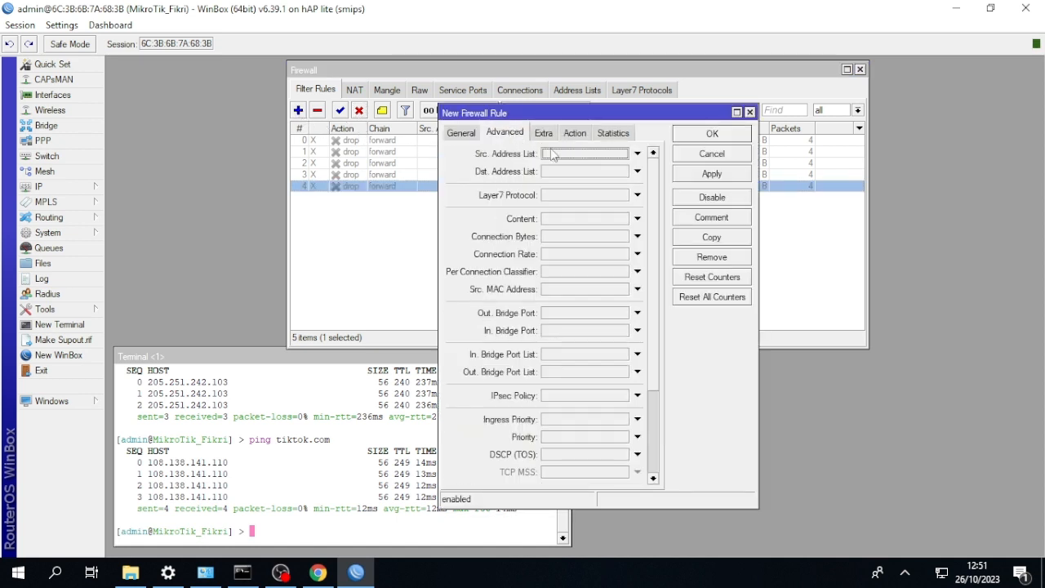
left_click(637, 170)
left_click(622, 171)
left_click(618, 193)
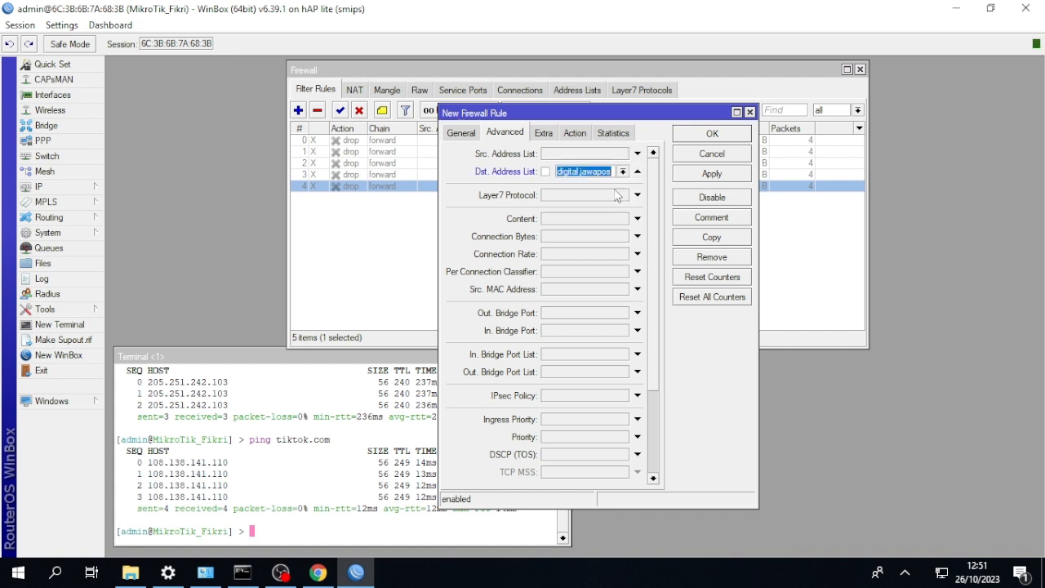
Set the new digital jawapos filter rule's action to drop and save the rule.
left_click(579, 136)
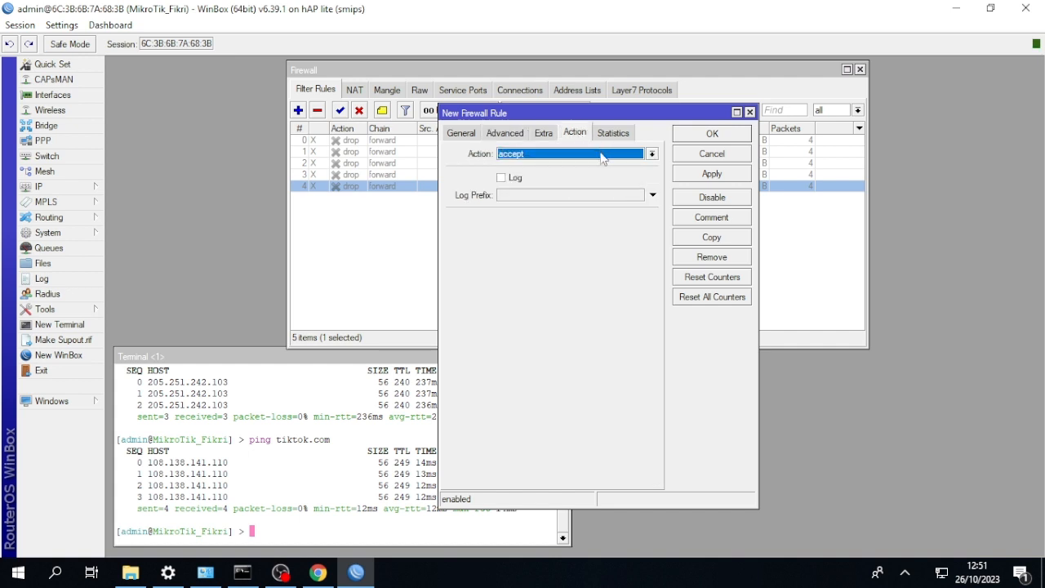
left_click(601, 155)
left_click(584, 204)
left_click(693, 138)
Ping digital.jawapos.com from the router terminal.
left_click(454, 430)
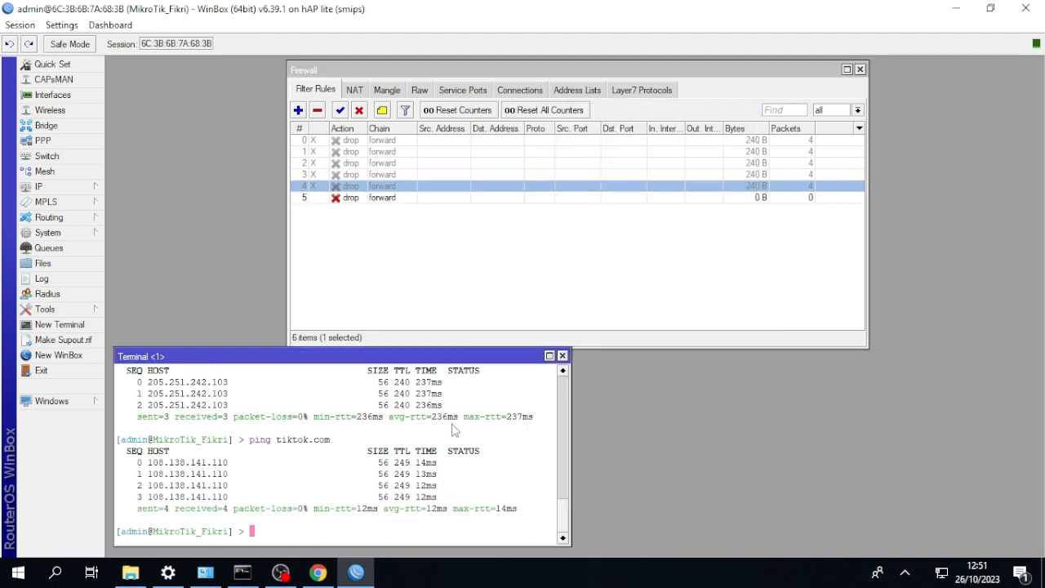
type("ping digital.jawapos")
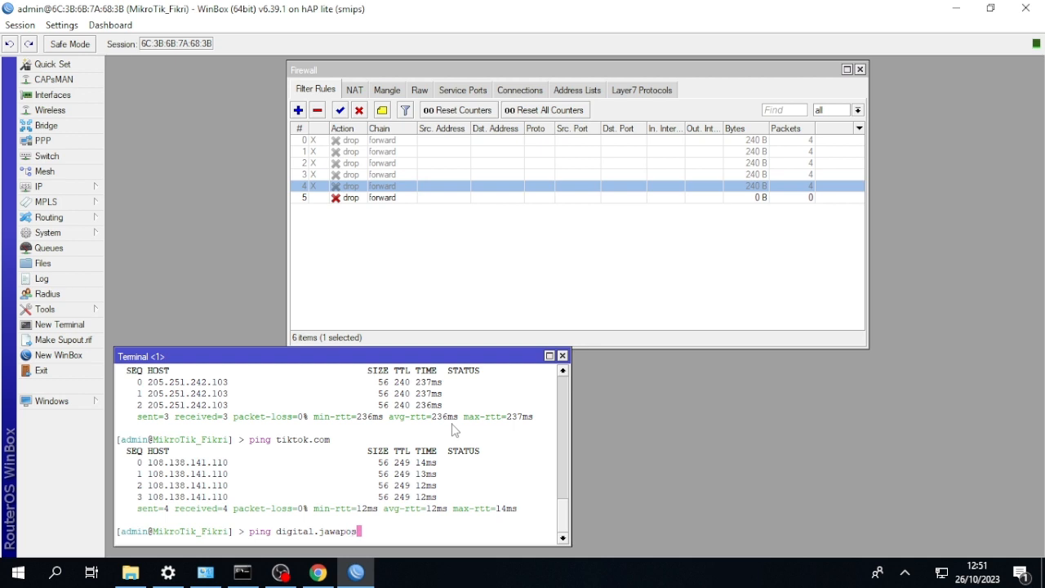
type(".com")
key("Return")
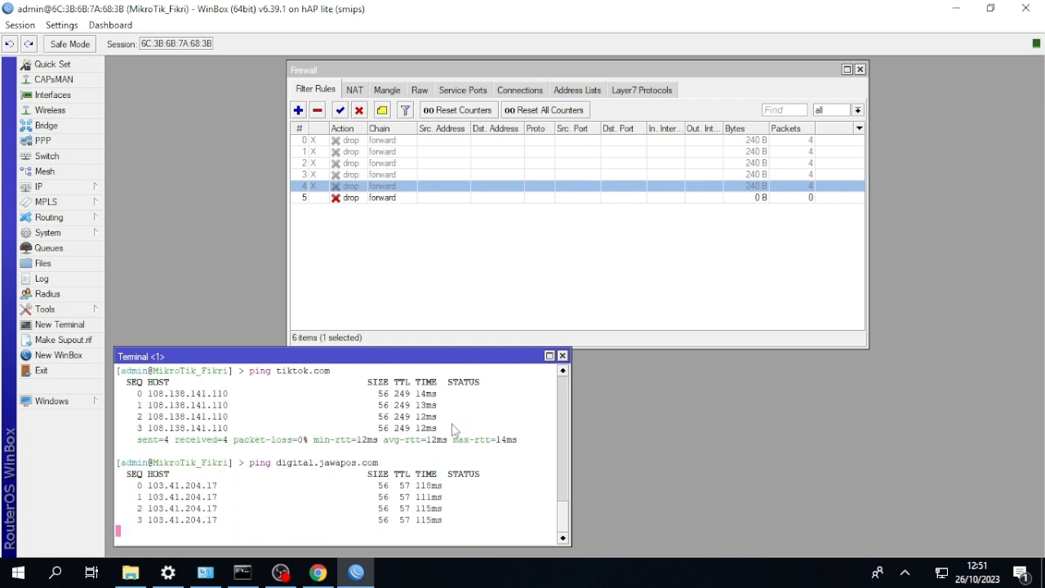
Switch to the Windows command prompt and ping digital.jawapos.com from the client computer.
left_click(243, 572)
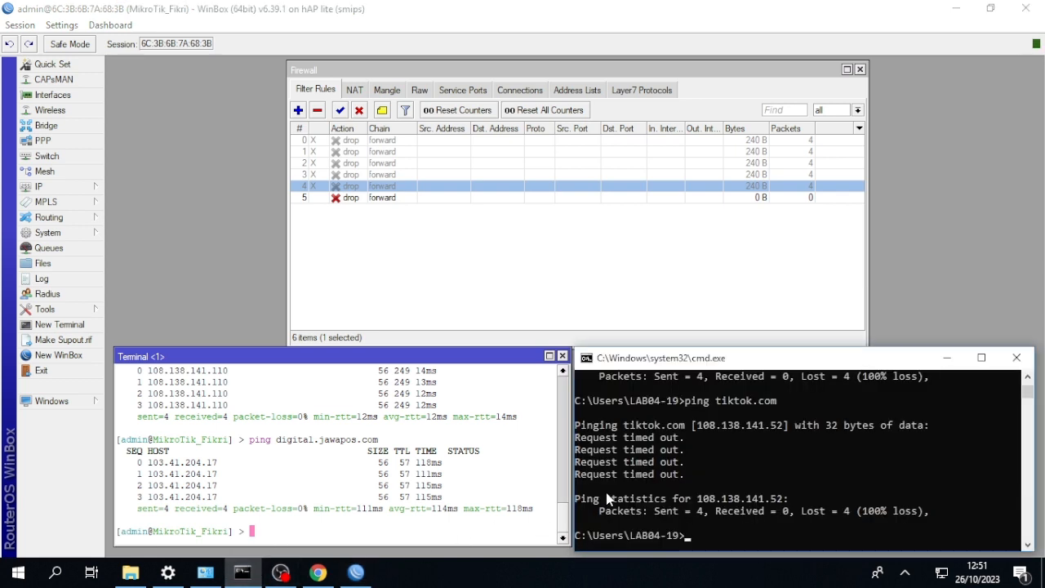
key("Up")
key("BackSpace")
key("BackSpace")
key("BackSpace")
key("BackSpace")
key("BackSpace")
key("BackSpace")
key("BackSpace")
key("BackSpace")
key("BackSpace")
key("BackSpace")
type("digital.jawapo")
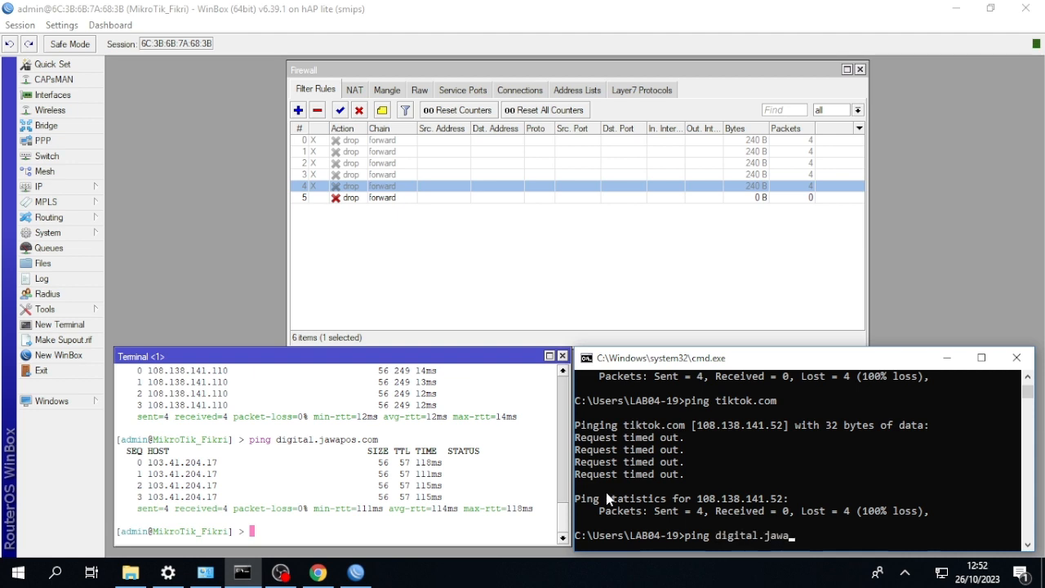
type("s.com")
key("Return")
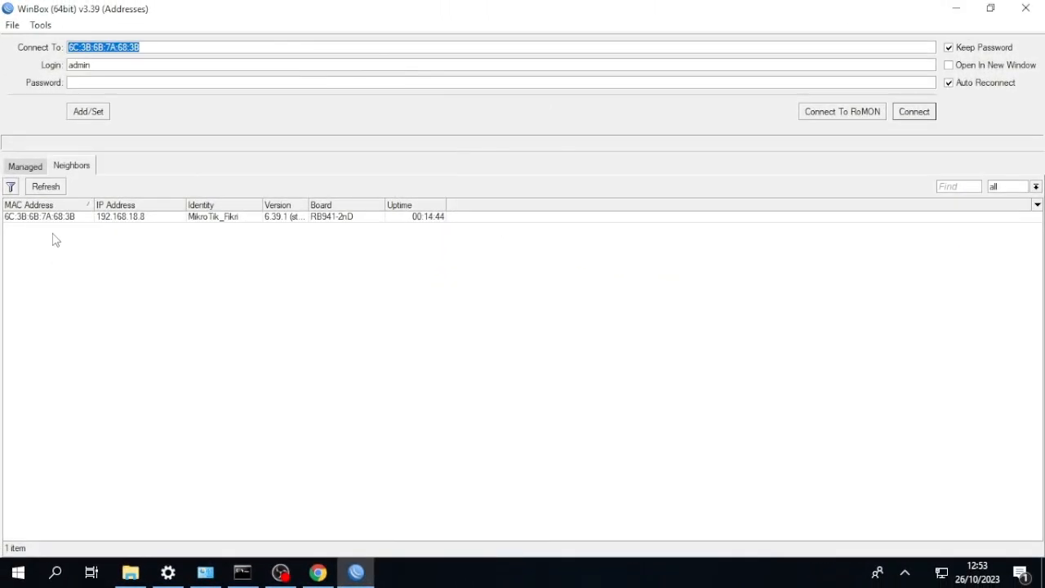
Connect to the RB941-2nD router from the WinBox neighbor list and close its terminal window.
left_click(59, 179)
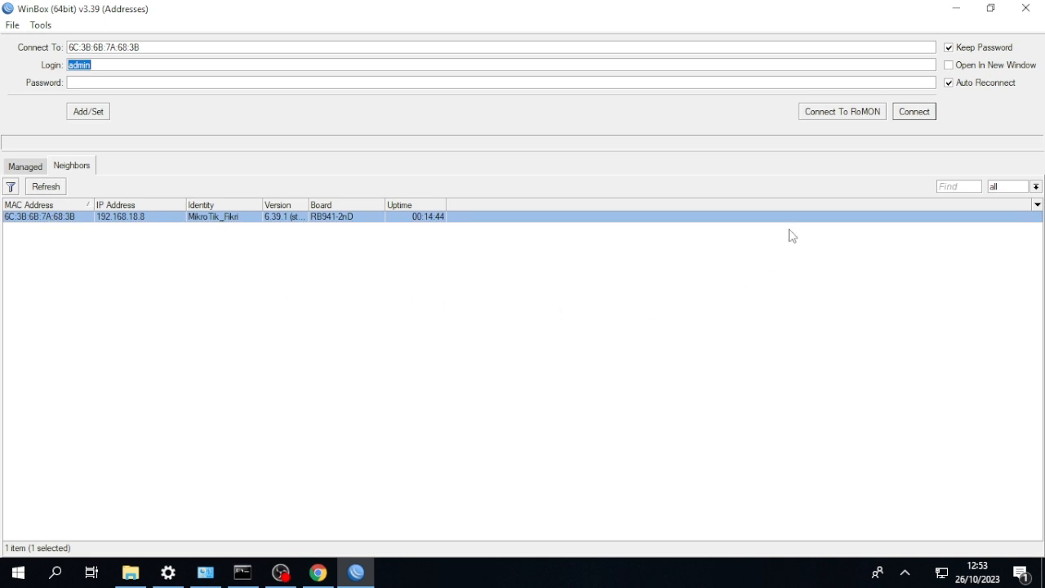
left_click(916, 118)
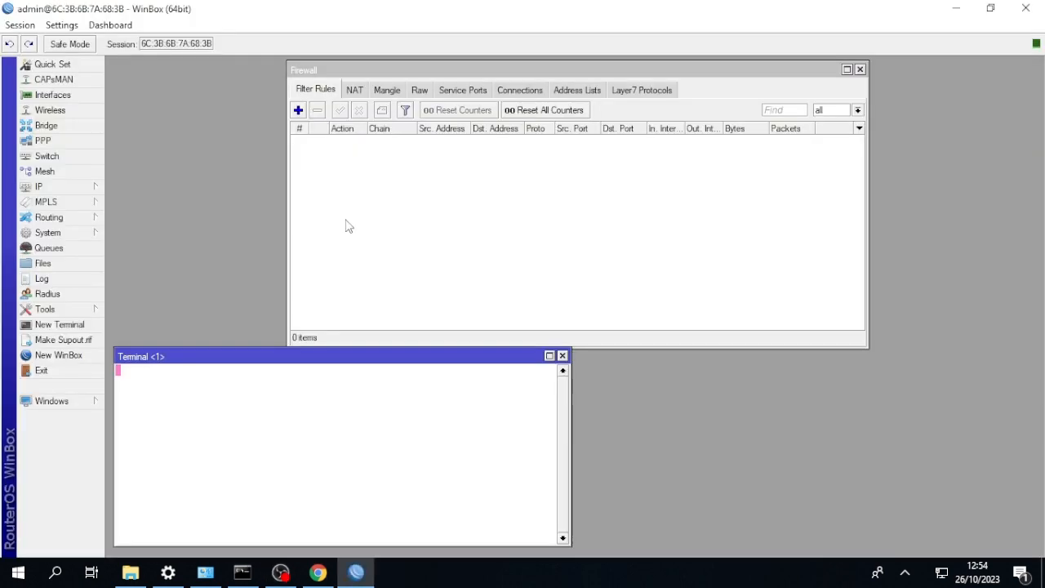
left_click(562, 356)
Reset the router's configuration with No Default Configuration enabled and confirm the reboot.
left_click(74, 234)
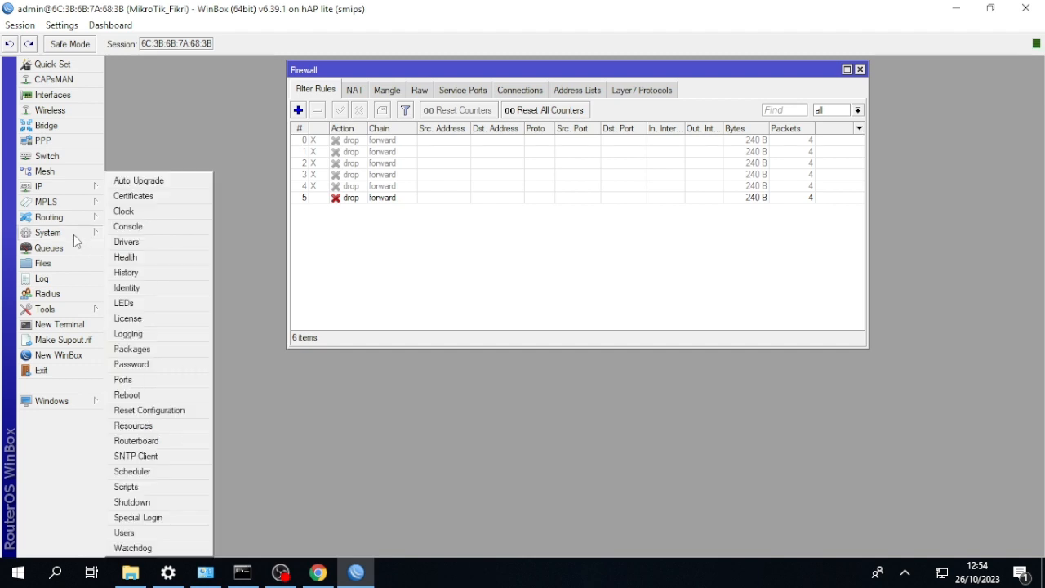
left_click(159, 411)
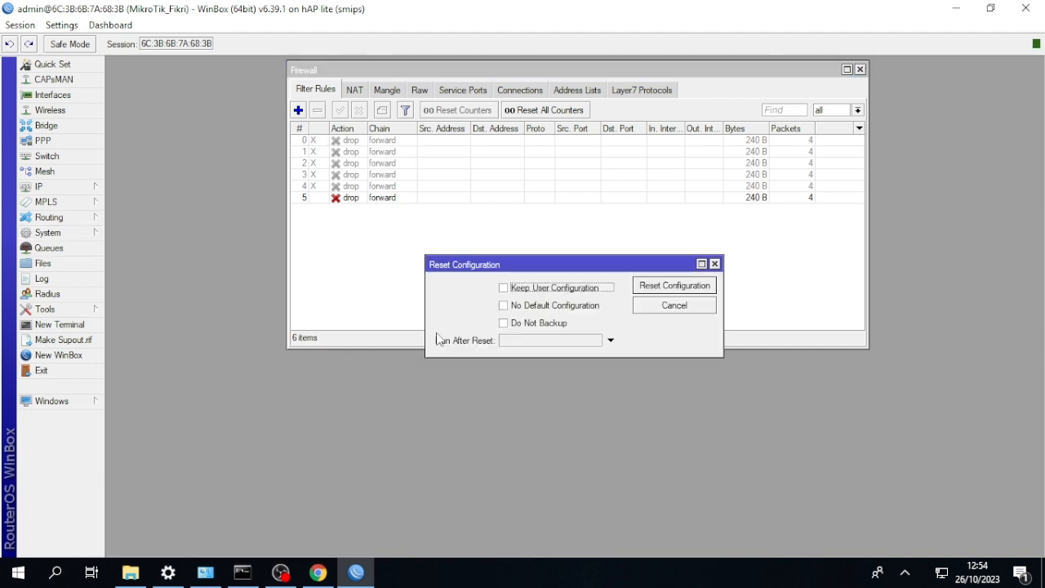
left_click(516, 308)
left_click(675, 286)
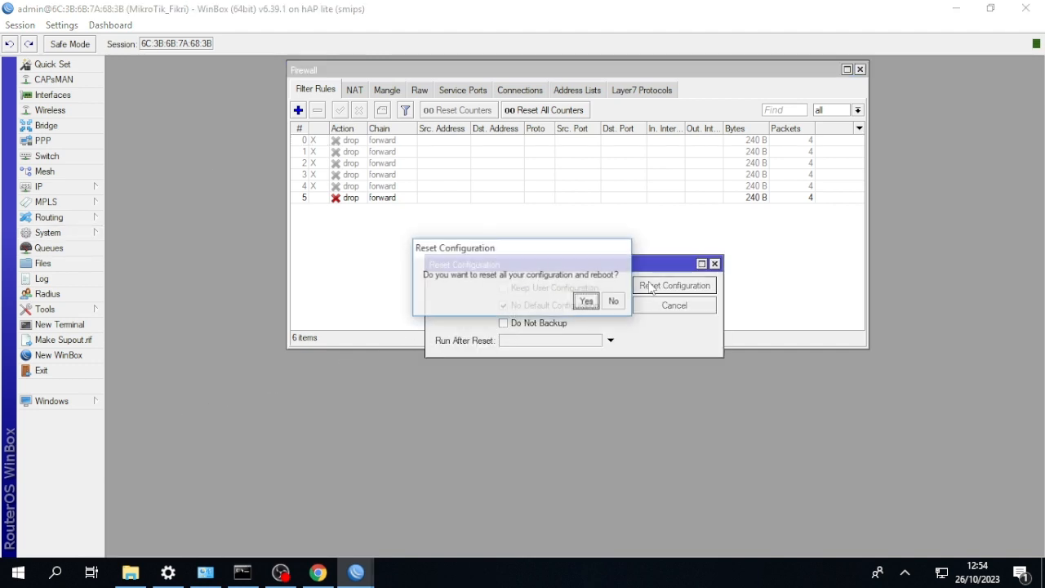
left_click(587, 300)
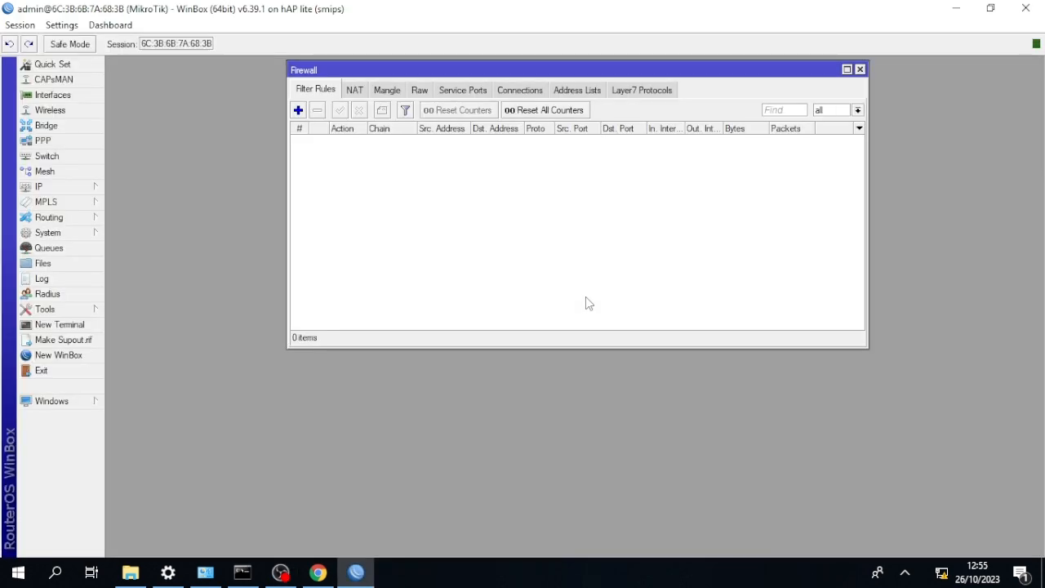
Append an underscore and the owner's name to the MikroTik router identity and save it.
left_click(856, 70)
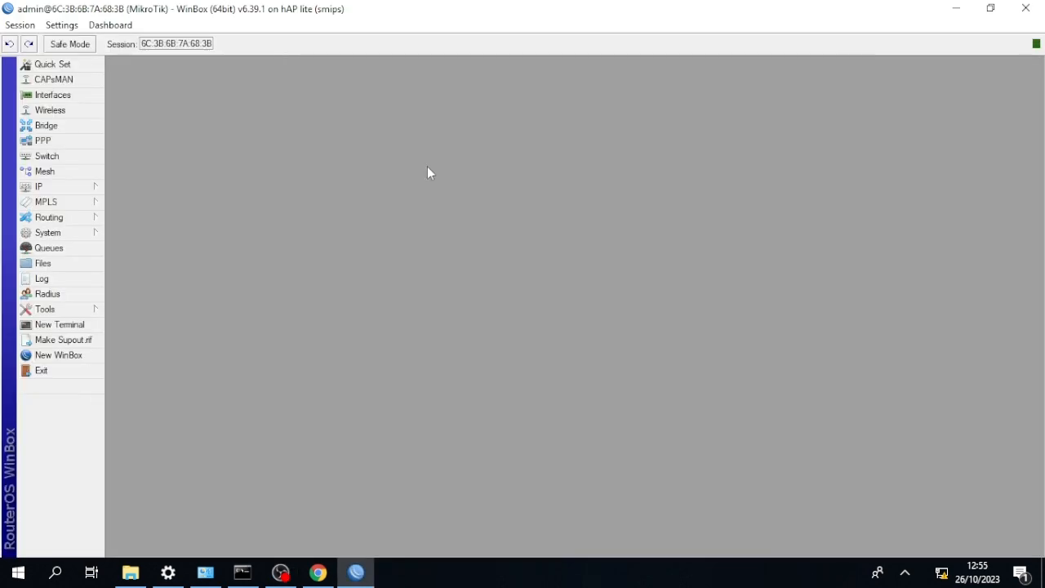
left_click(48, 231)
left_click(127, 287)
type("_Fikri")
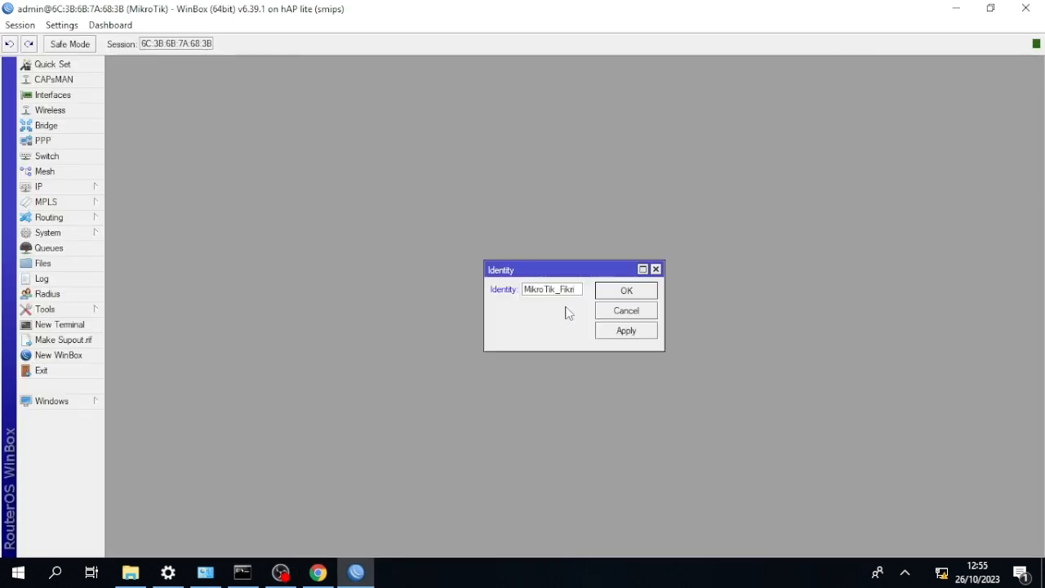
left_click(651, 295)
Add a DHCP client on interface ether1 with peer DNS, peer NTP and the default route enabled.
left_click(87, 188)
left_click(143, 250)
left_click(407, 211)
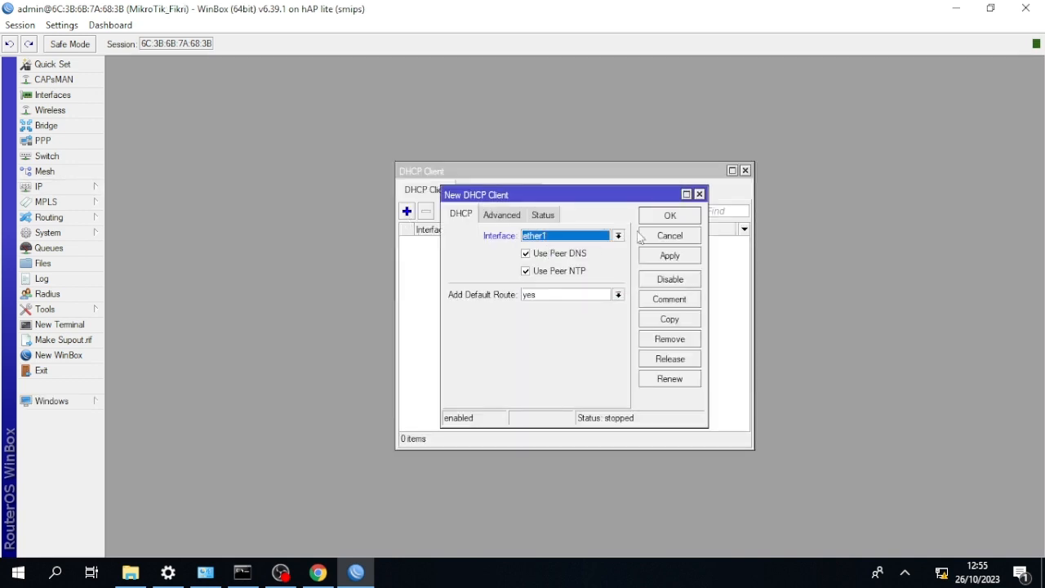
left_click(674, 215)
left_click(746, 169)
Add the IP address 192.168.18.8/24 to interface ether2 and close the address list.
left_click(49, 186)
left_click(143, 219)
left_click(195, 223)
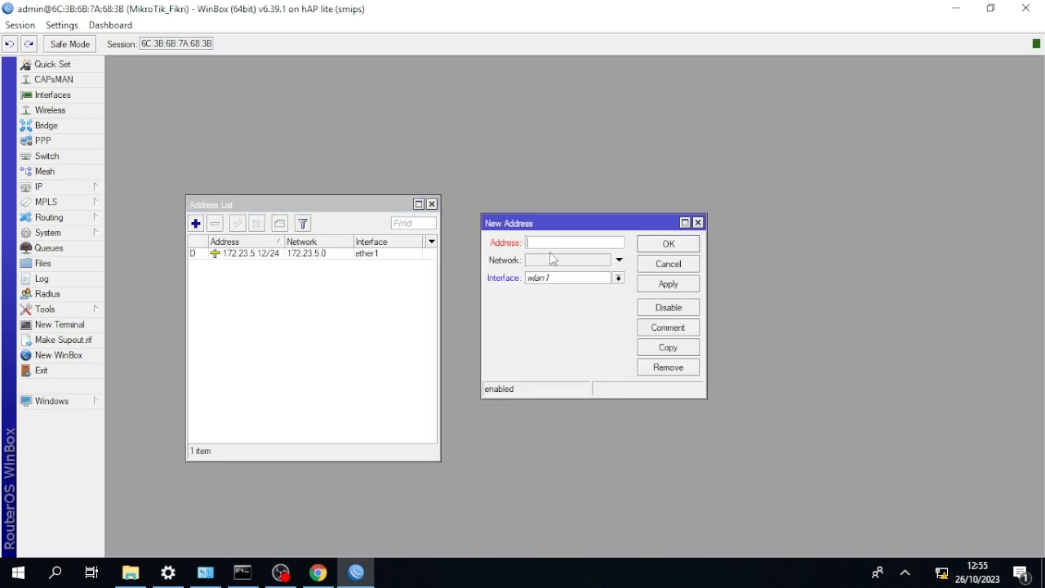
type("192.168.18.8/24")
left_click(618, 278)
left_click(604, 300)
left_click(668, 243)
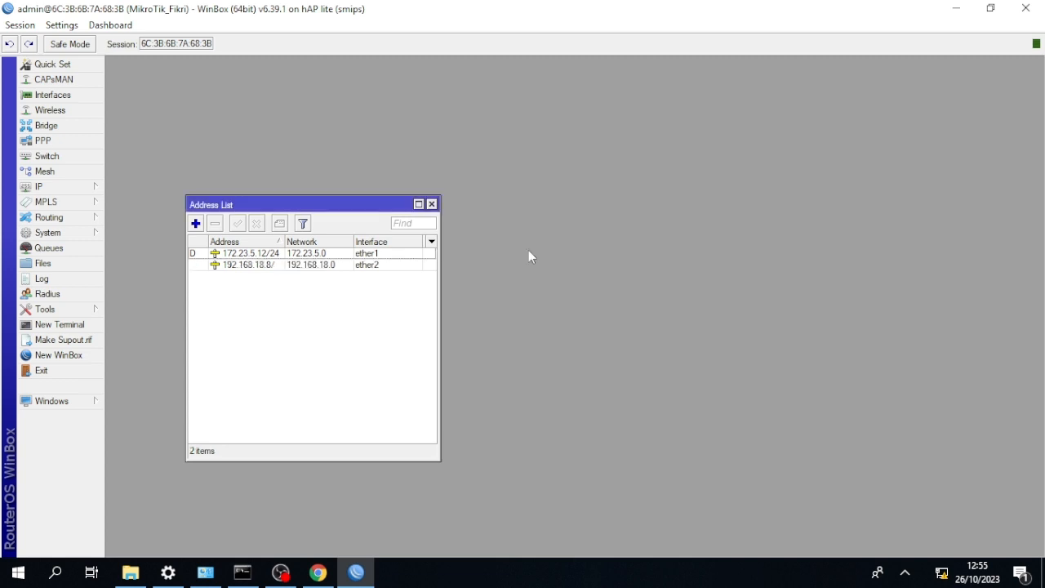
left_click(431, 204)
Set up a DHCP server on ether2 with the suggested network and address pool, using 8.8.8.8 as DNS server.
left_click(49, 186)
left_click(143, 281)
left_click(457, 210)
left_click(605, 340)
left_click(608, 342)
left_click(610, 343)
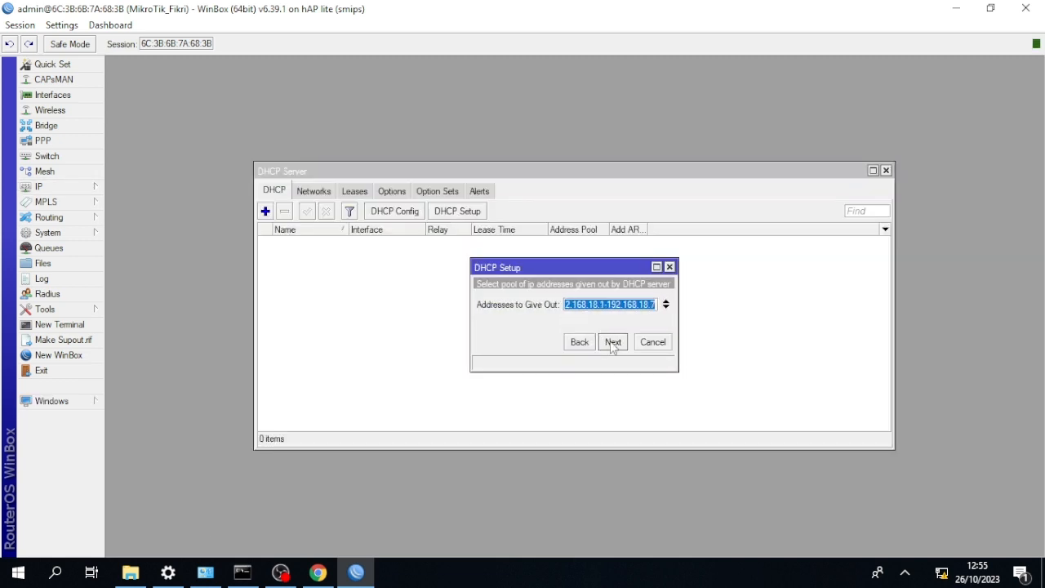
left_click(610, 343)
left_click_drag(593, 305, 450, 301)
type("8.8.8.8")
left_click(604, 345)
left_click(612, 342)
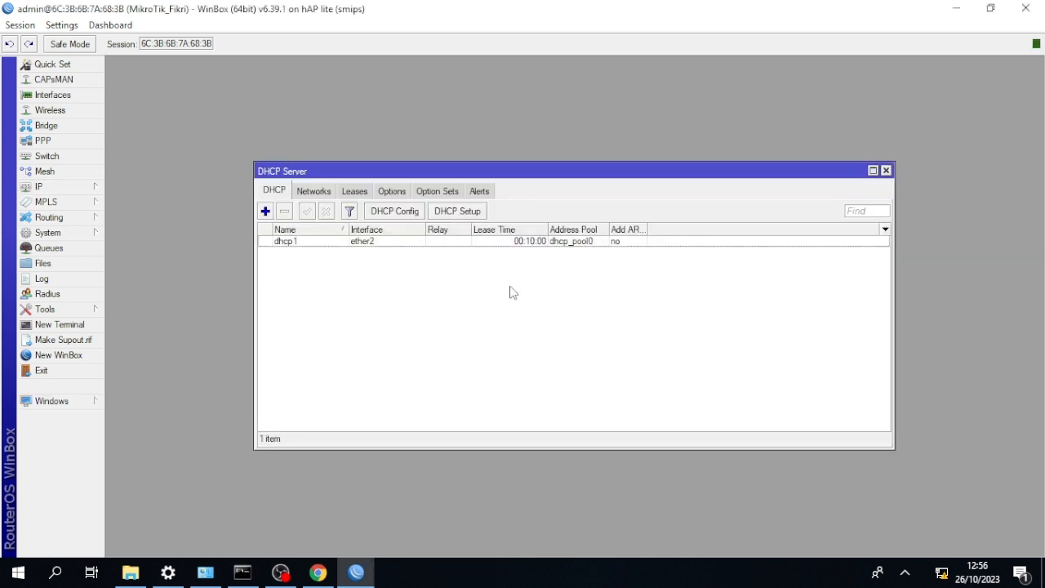
left_click(885, 170)
Set the router's DNS server to 8.8.8.8 and save the DNS settings.
left_click(49, 186)
left_click(135, 295)
type("8.8.8.8")
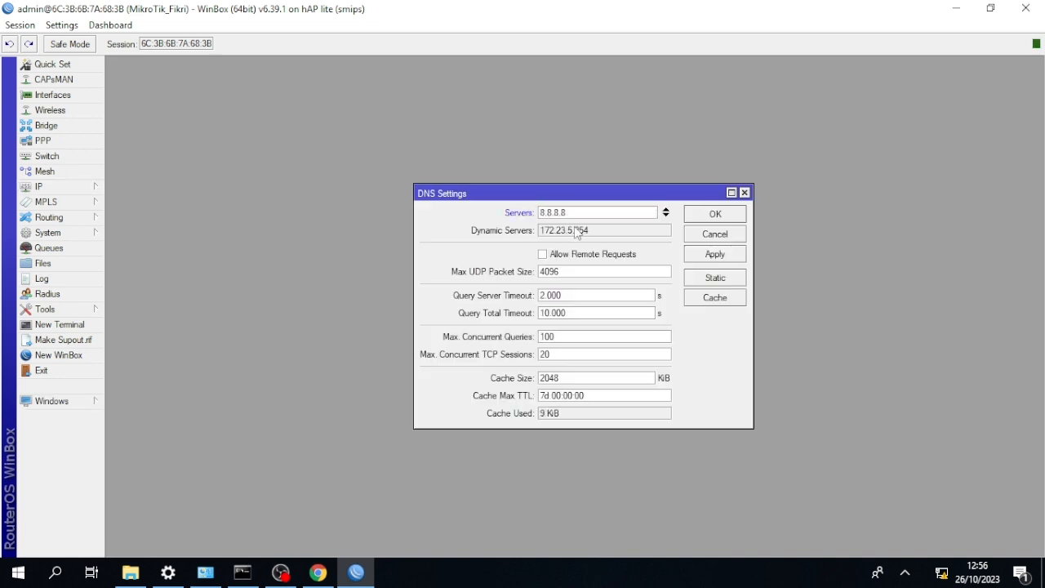
left_click(715, 213)
Add a firewall NAT rule with chain srcnat, out interface ether1 and action masquerade.
left_click(49, 186)
left_click(135, 310)
left_click(354, 90)
left_click(298, 111)
left_click(465, 95)
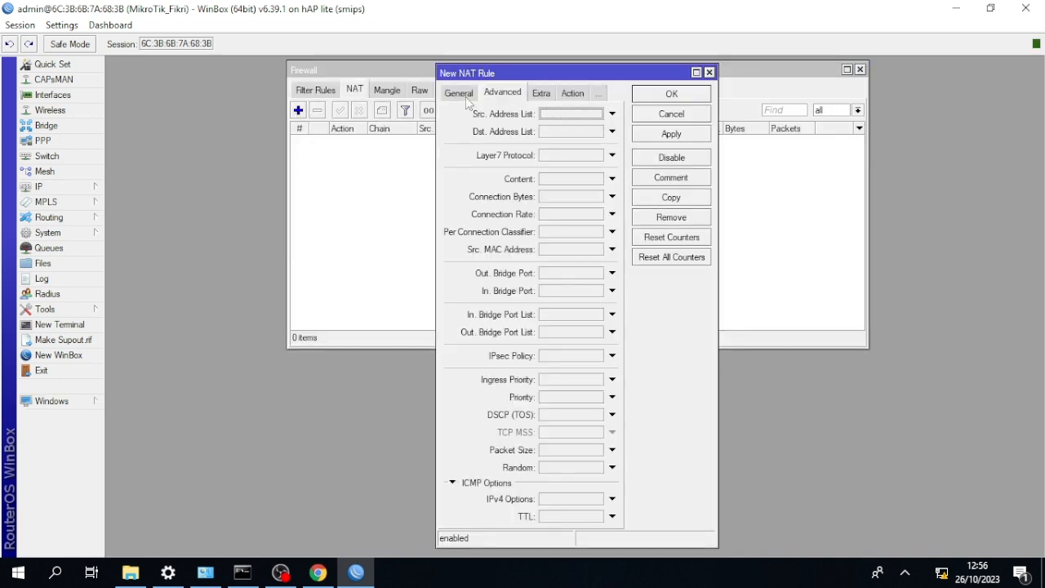
left_click(465, 96)
double_click(598, 262)
left_click(579, 313)
left_click(572, 95)
left_click(611, 115)
left_click(576, 186)
left_click(642, 96)
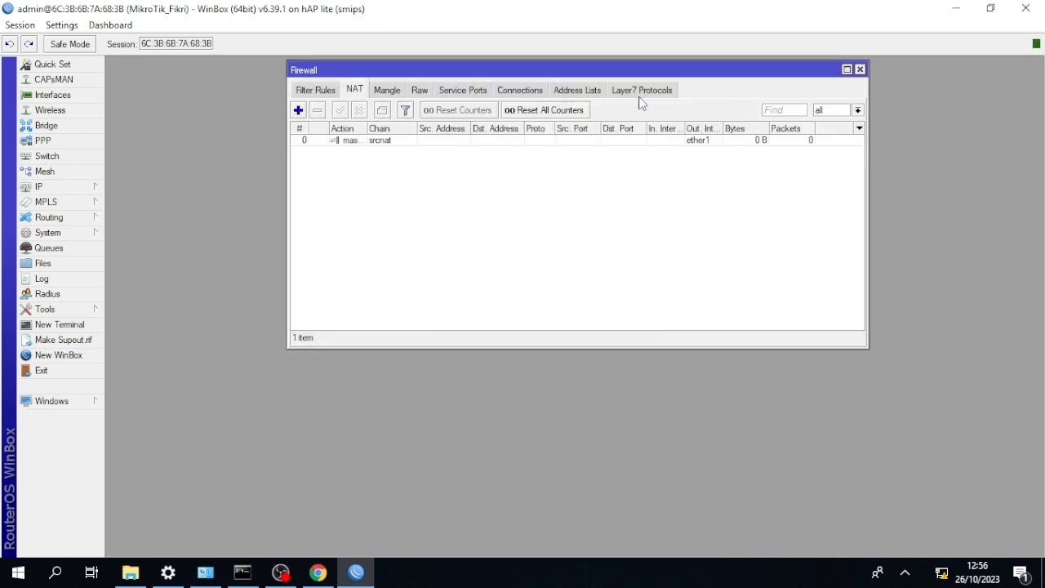
Switch to Chrome, reload the hotspot status page, and return to WinBox.
left_click(317, 572)
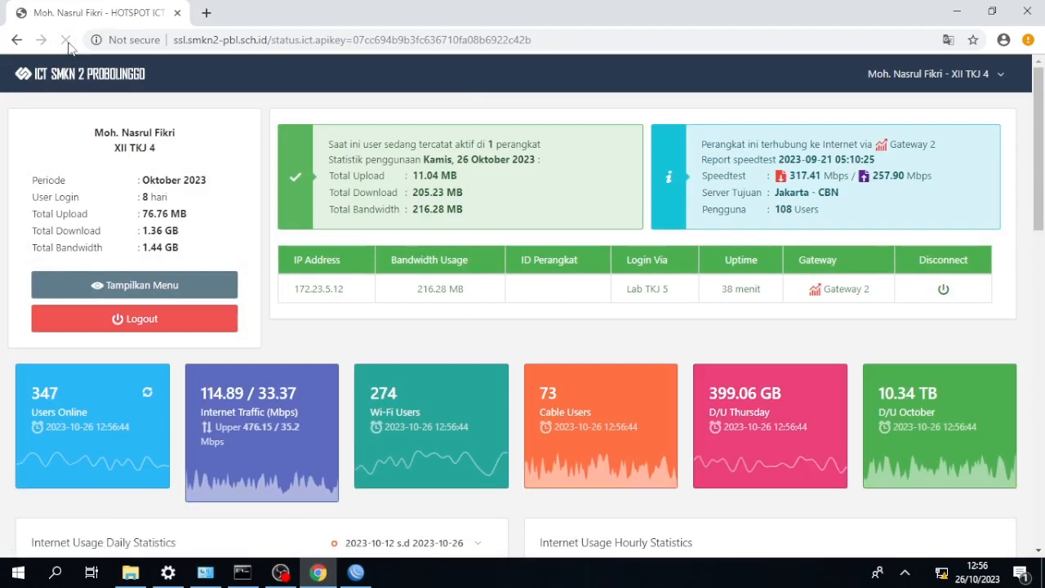
left_click(67, 43)
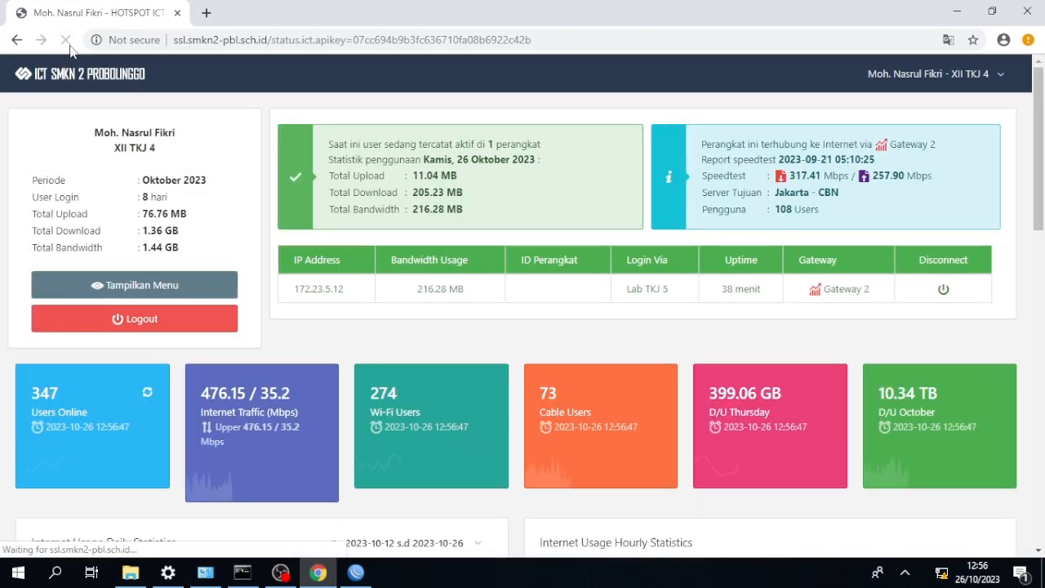
left_click(355, 573)
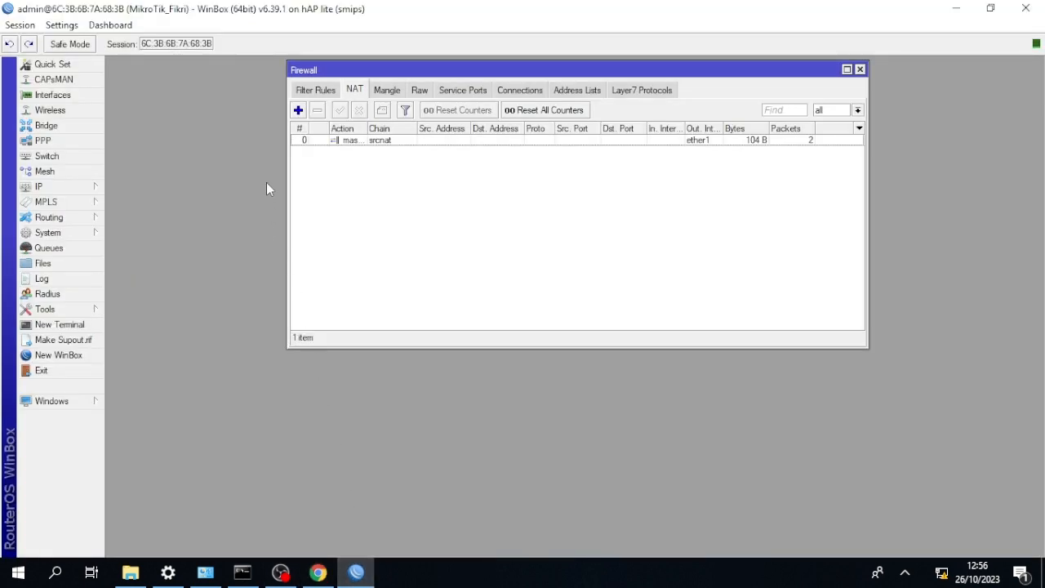
Ping google.com from a new router terminal and stop the ping after a few packets.
left_click(81, 325)
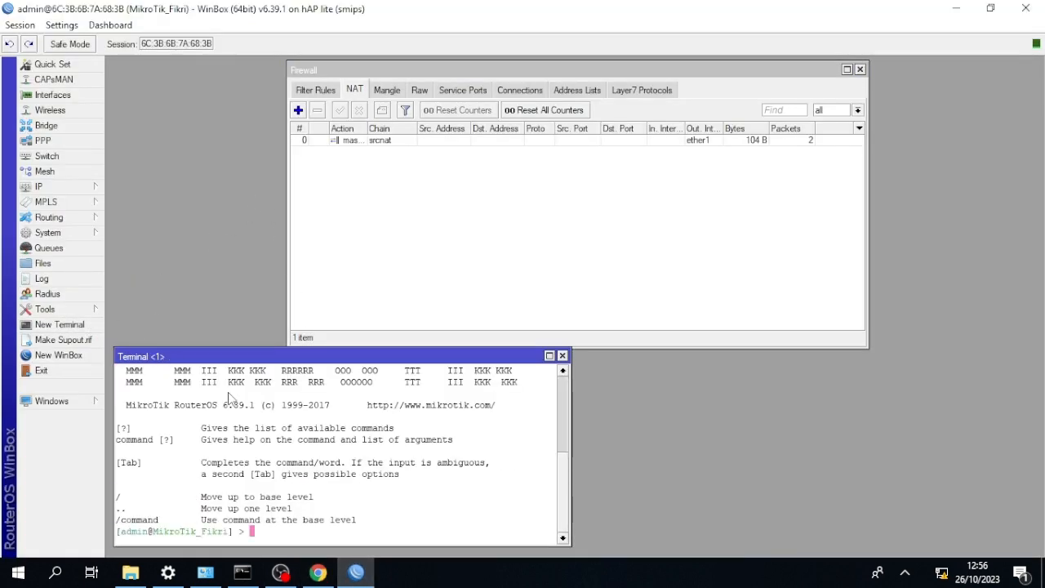
type("ping google.com")
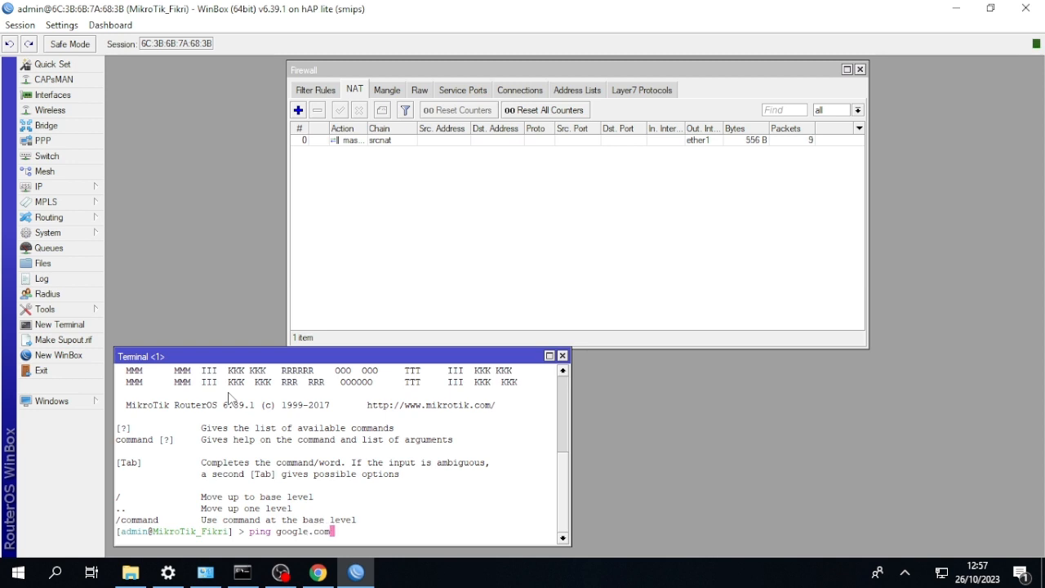
key("Return")
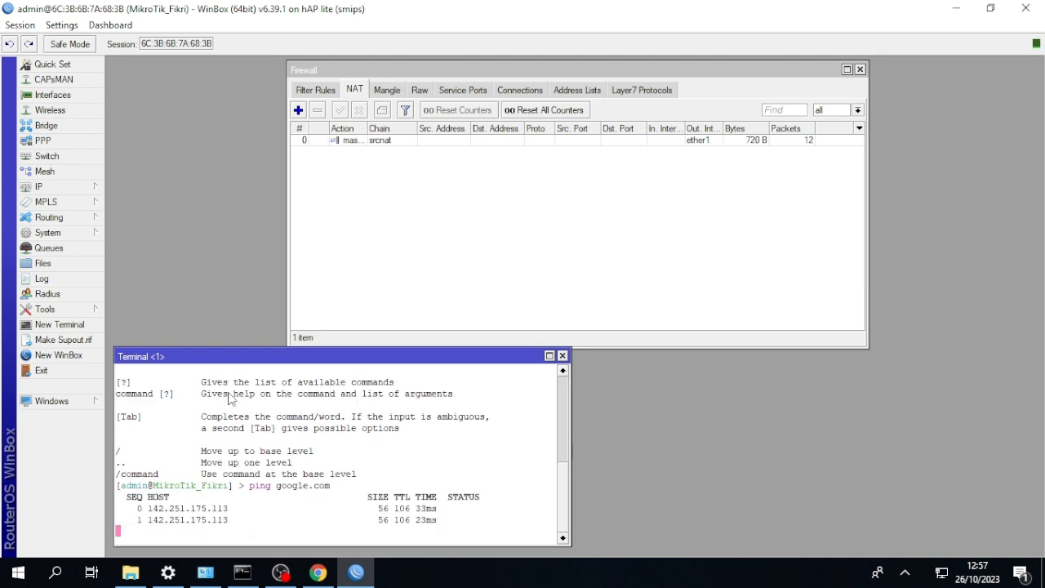
key("ctrl+c")
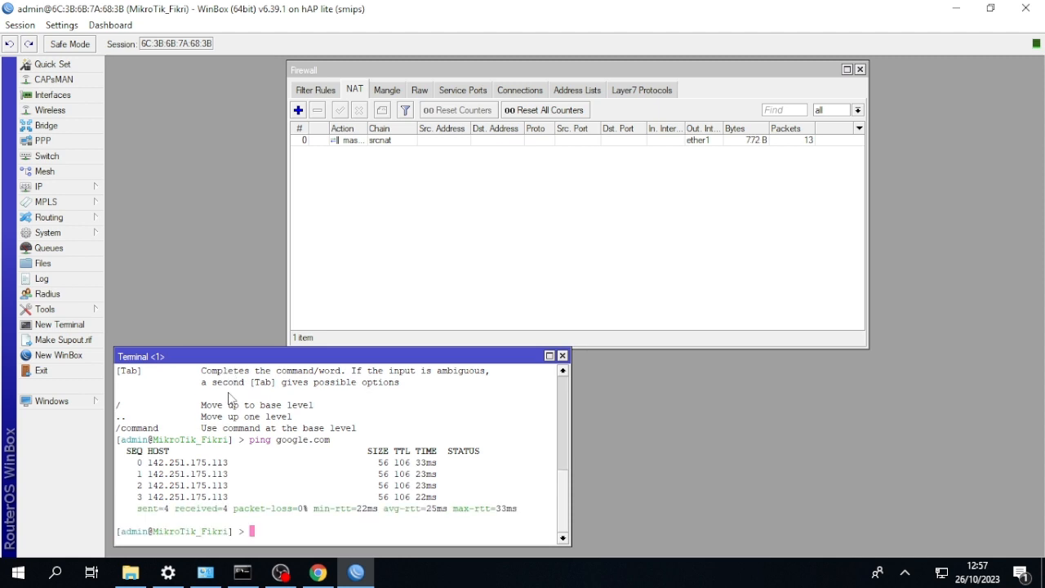
Ping google.com from the Windows command prompt, then minimize it and close the router terminal.
left_click(243, 572)
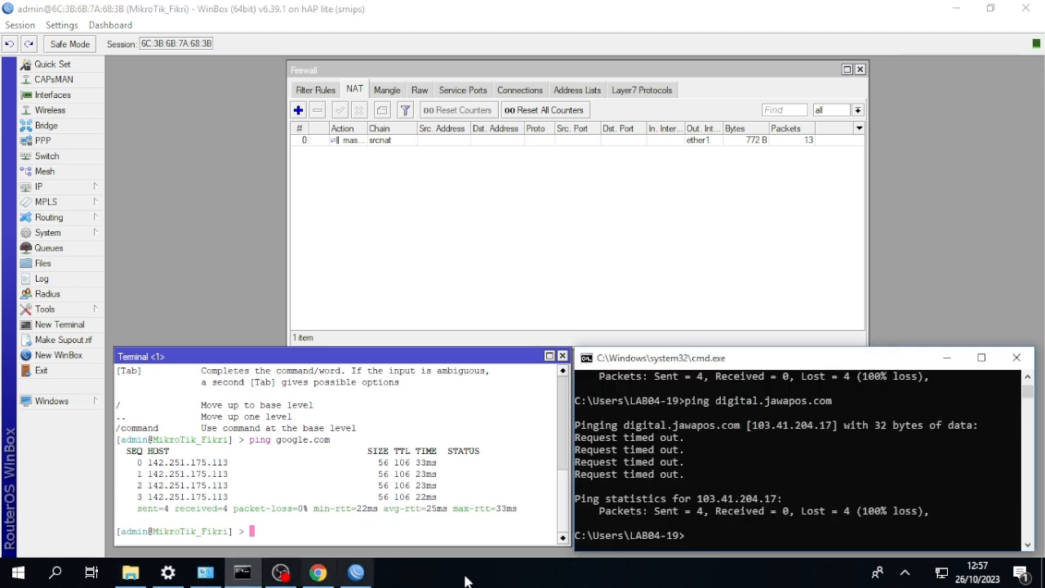
key("Up")
key("Up")
key("Up")
key("Up")
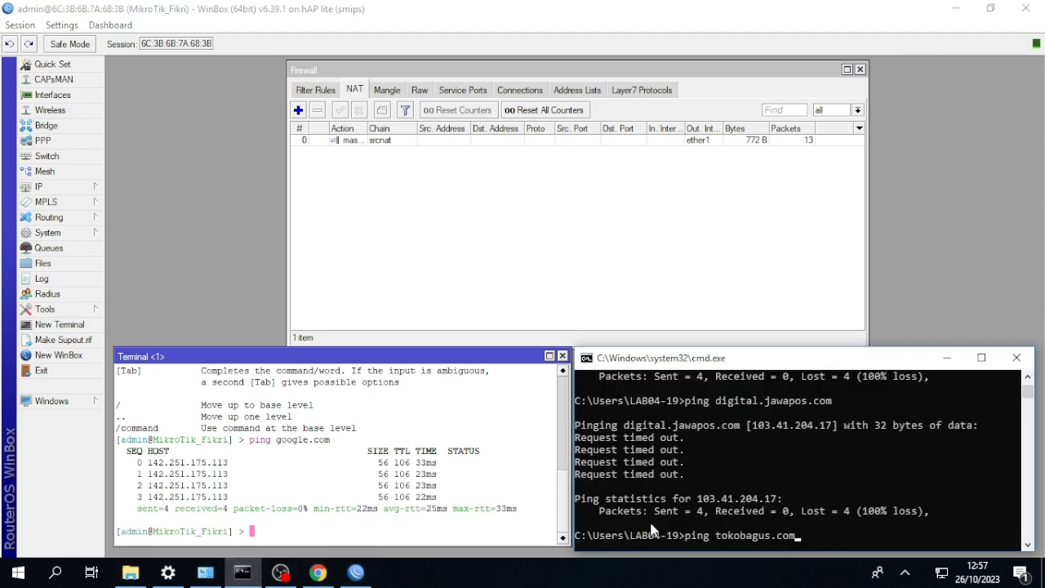
key("Return")
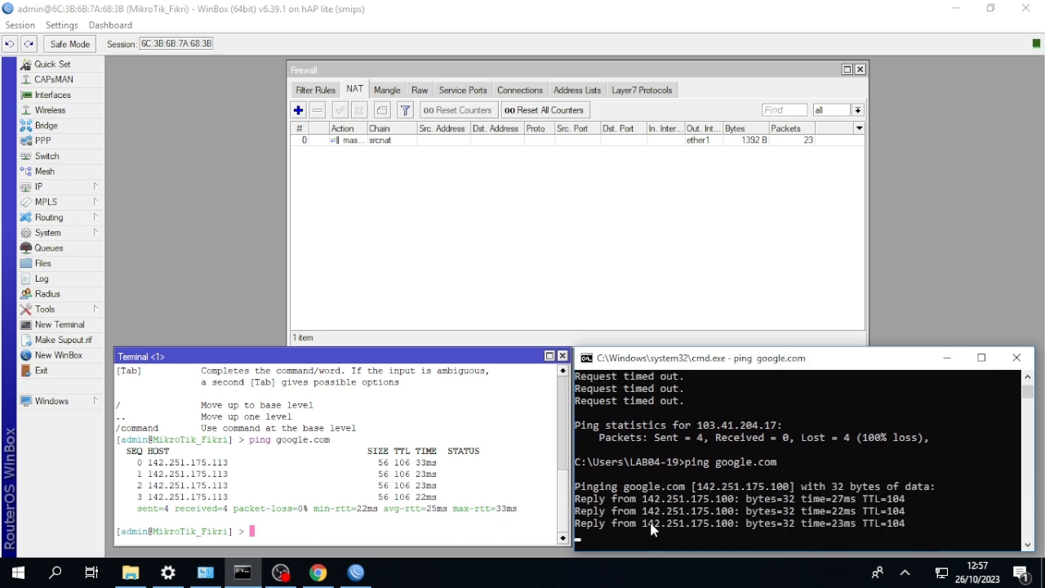
left_click(947, 358)
left_click(562, 355)
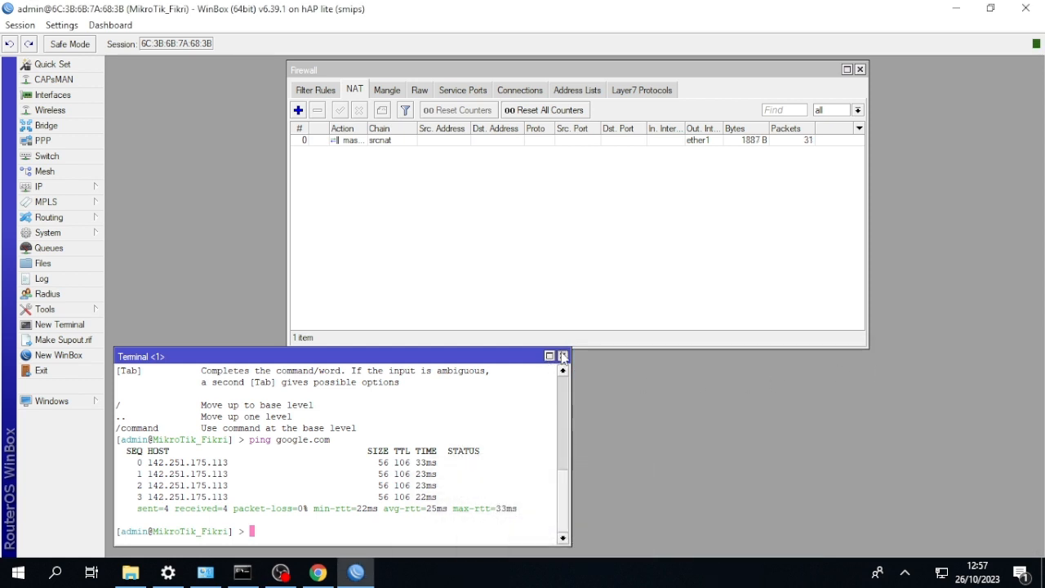
Add a firewall Layer7 protocol named elevenia with the regexp ^.+(elevenia.com).*$.
left_click(633, 92)
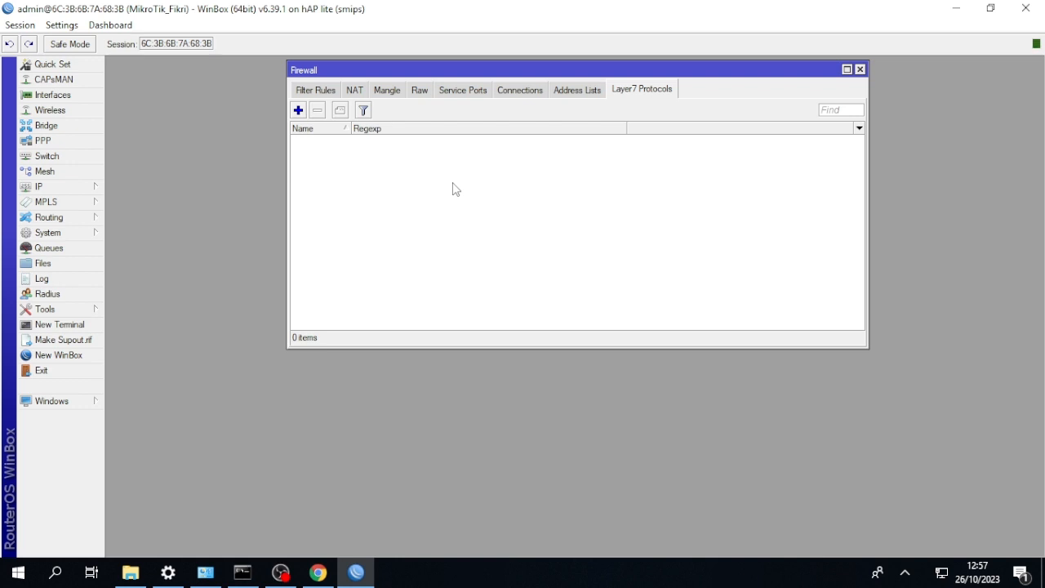
left_click(298, 110)
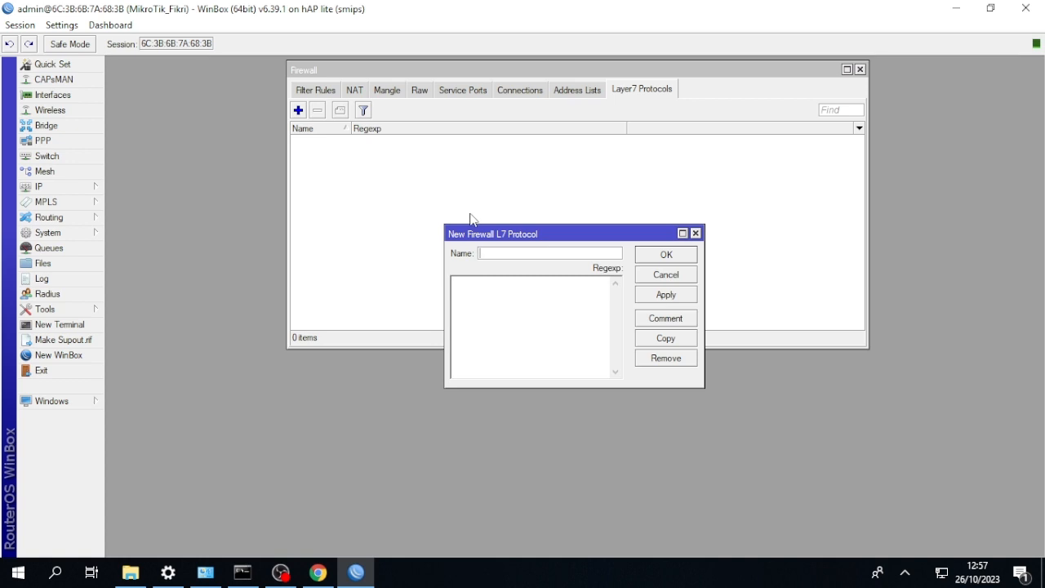
type("elevenia")
left_click(500, 286)
type("^")
type(".+(elevenia.com).*$")
left_click(650, 257)
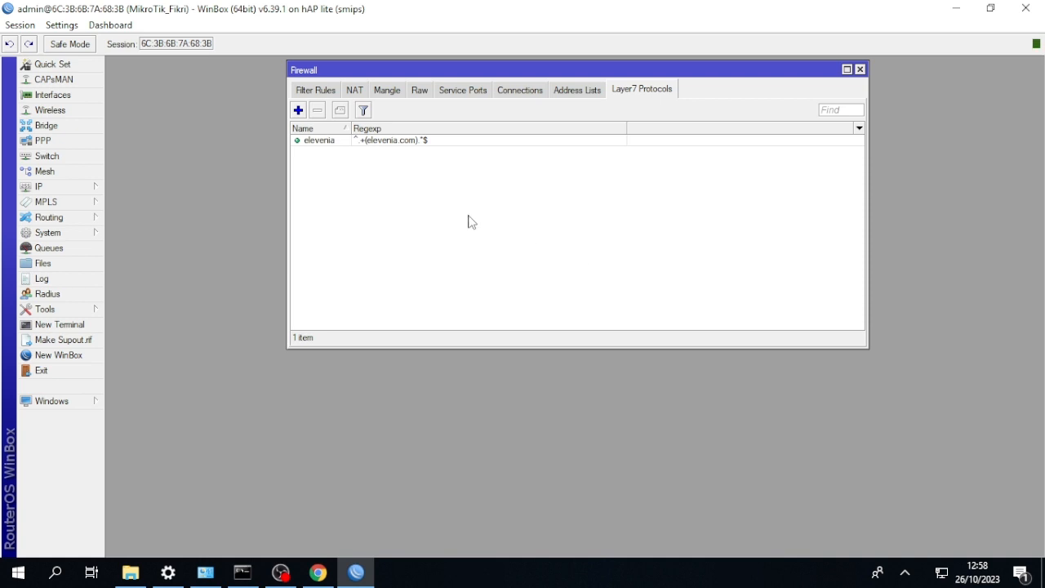
Copy the whole regexp from the elevenia Layer7 protocol for reuse and close the entry.
double_click(408, 142)
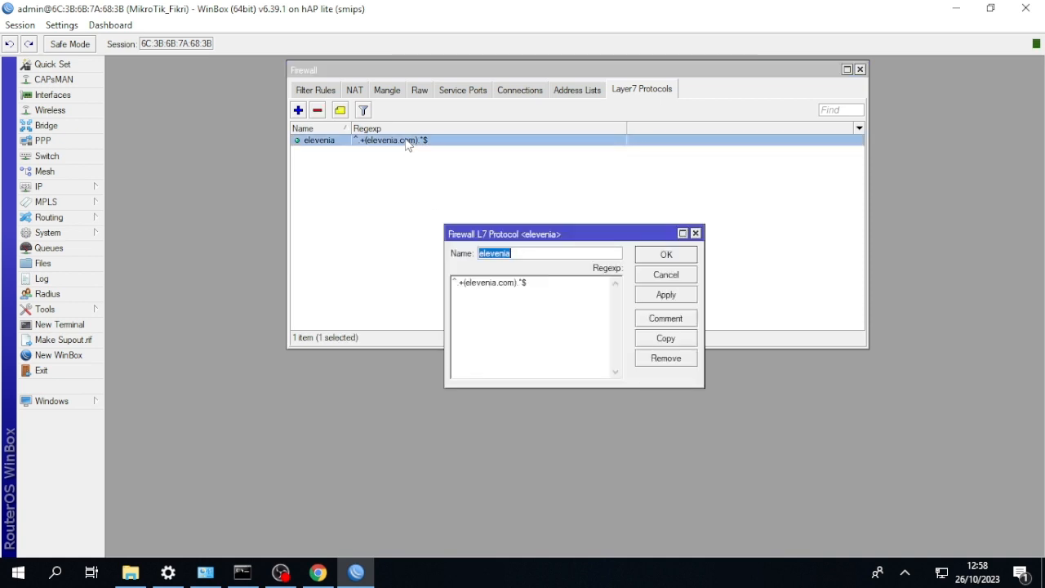
left_click_drag(538, 289, 415, 286)
key("ctrl+c")
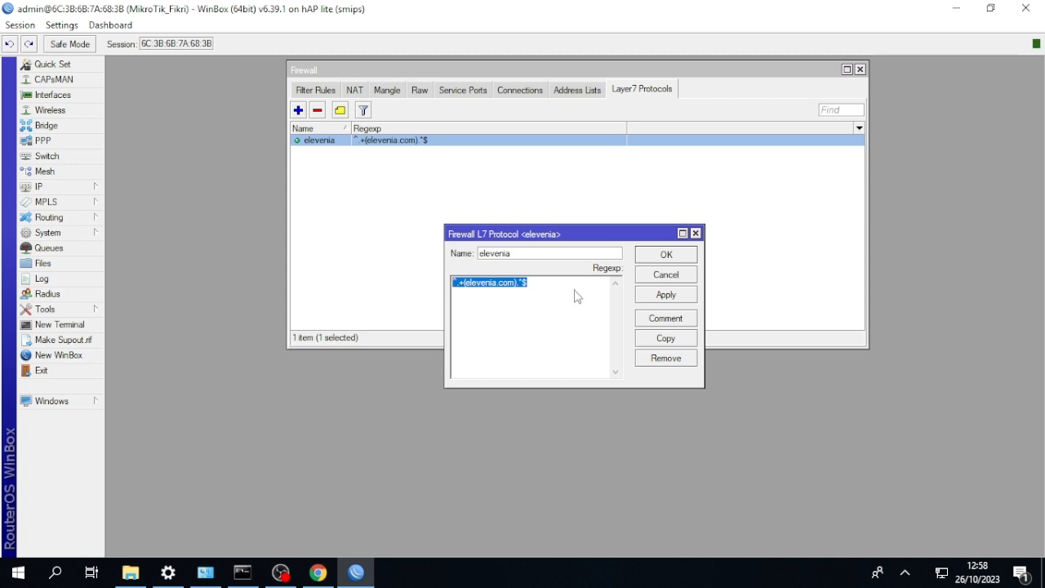
left_click(649, 254)
Add a Layer7 protocol named blanja, adapting the copied regexp to ^.+(blanja.com).*$.
left_click(298, 110)
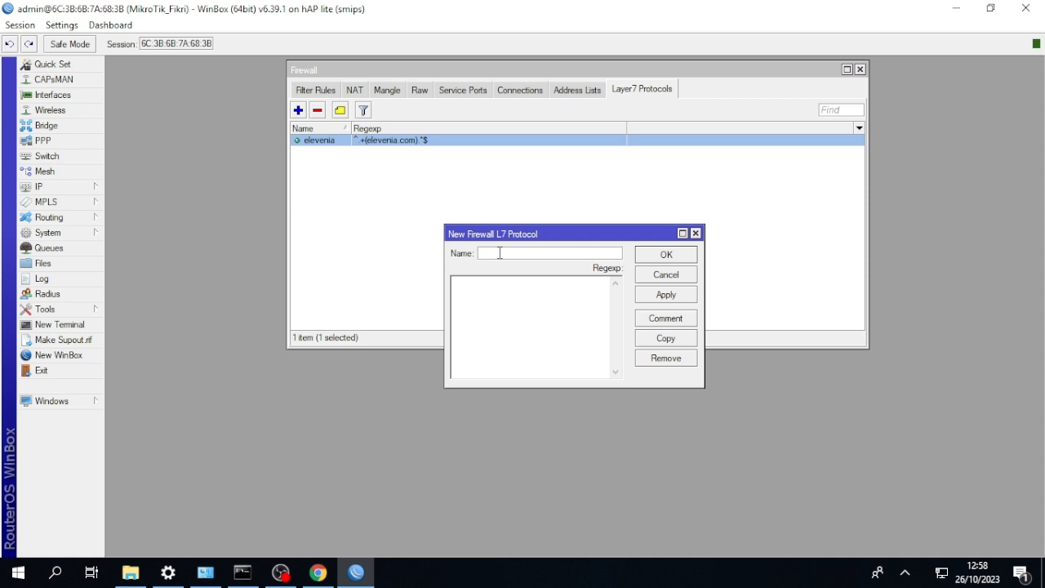
type("blanja")
left_click(500, 283)
key("ctrl+v")
key("BackSpace")
key("BackSpace")
key("BackSpace")
key("BackSpace")
key("BackSpace")
key("BackSpace")
key("BackSpace")
key("BackSpace")
type("blanja")
left_click(654, 256)
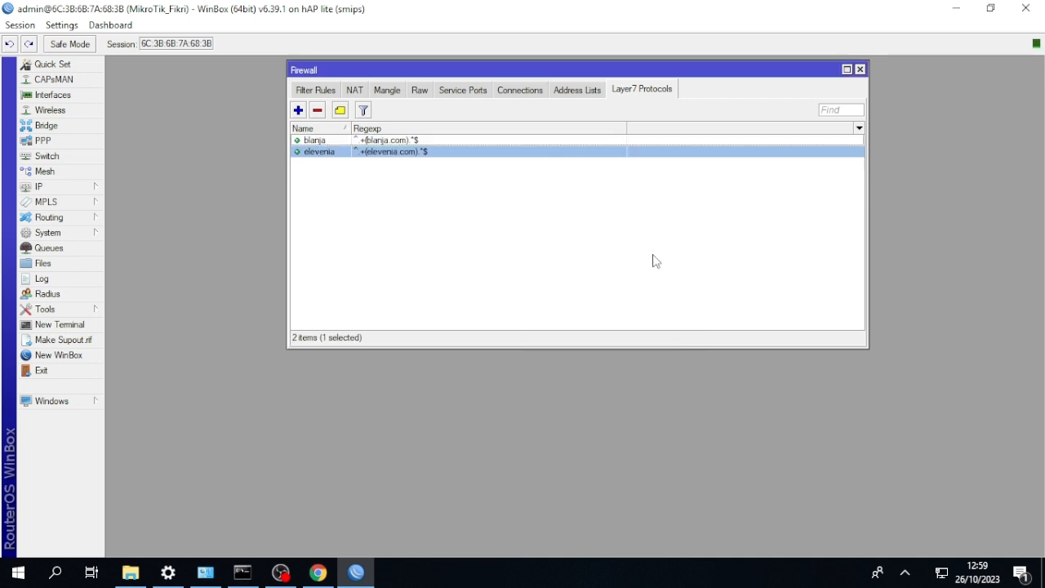
Add a Layer7 protocol named tokopedia, adapting the copied regexp to ^.+(tokopedia.com).*$.
left_click(298, 110)
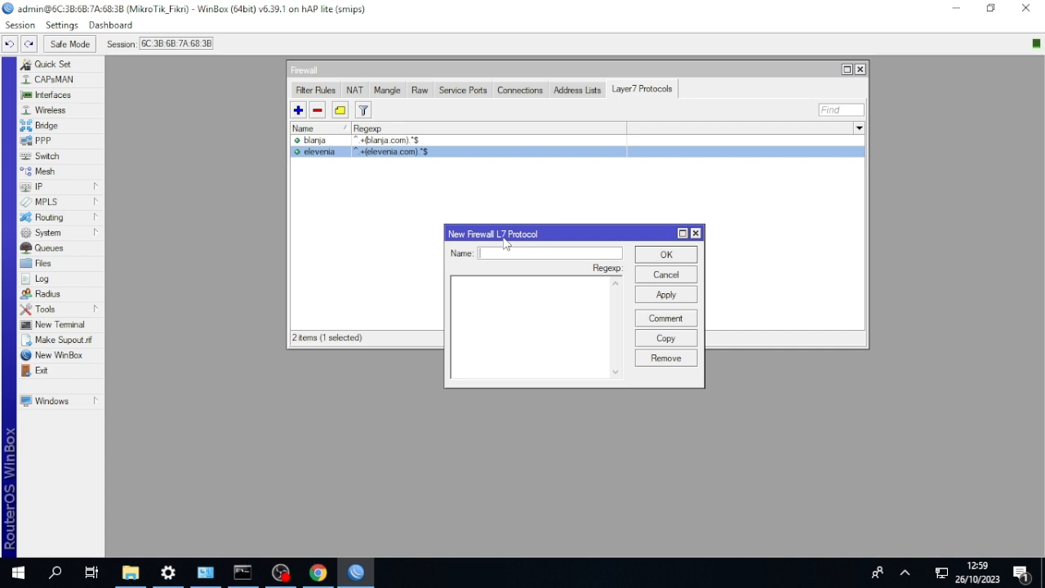
type("tokop")
type("ade")
type("ia")
left_click(507, 284)
key("ctrl+v")
key("Left")
key("Left")
key("Left")
key("Left")
key("Left")
key("Left")
key("Left")
key("Left")
key("BackSpace")
key("BackSpace")
key("BackSpace")
key("BackSpace")
key("BackSpace")
key("BackSpace")
key("BackSpace")
key("BackSpace")
type("tokopedia")
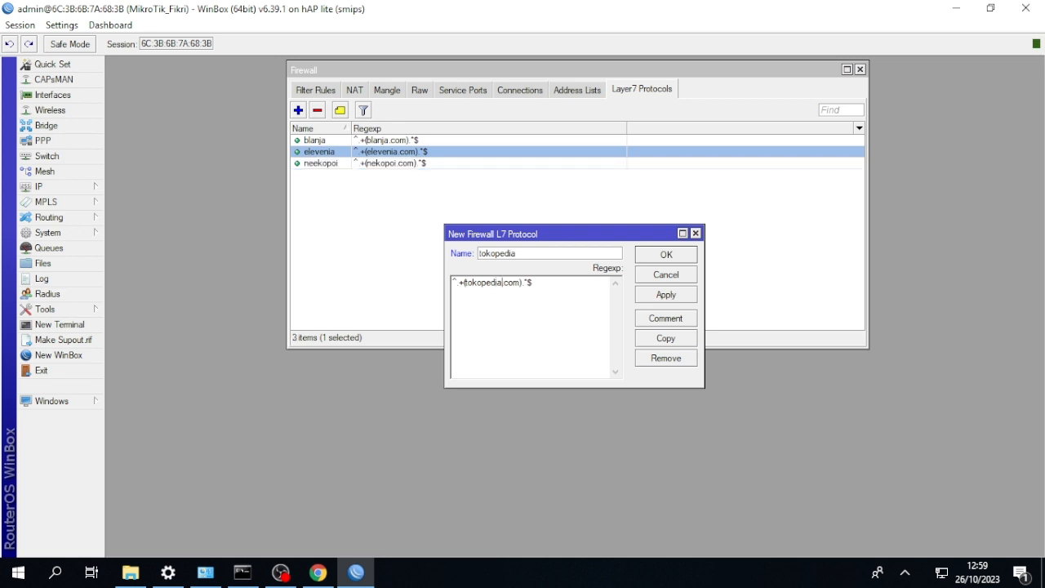
left_click(665, 255)
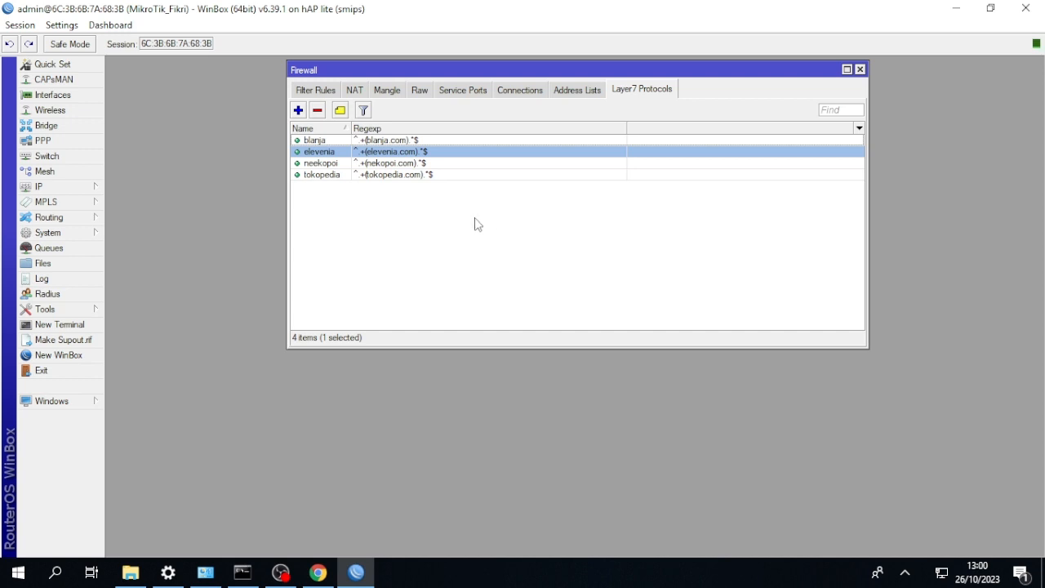
Delete the neekopoi entry from the firewall's Layer7 protocols.
left_click(319, 165)
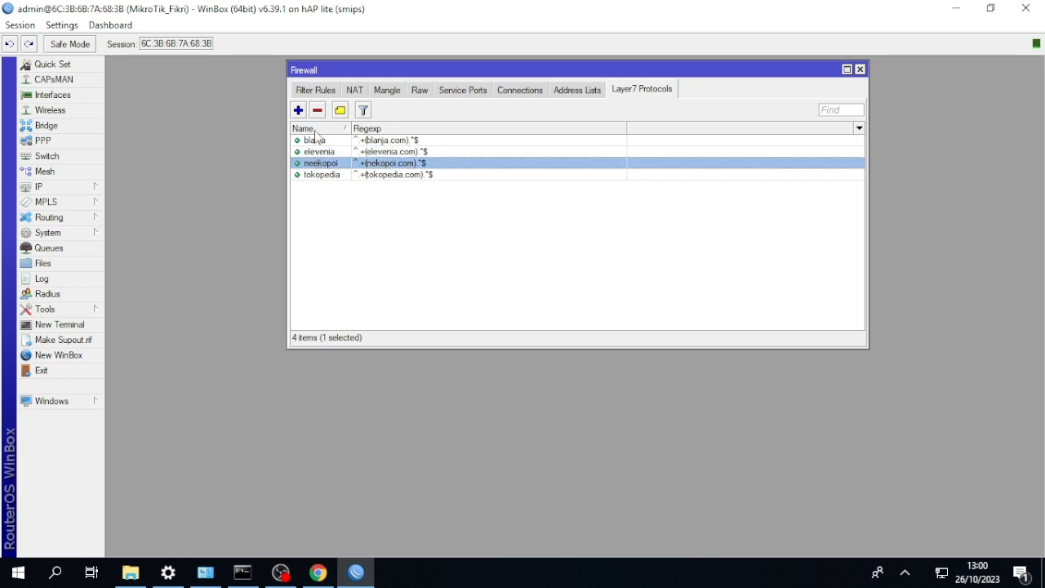
left_click(317, 112)
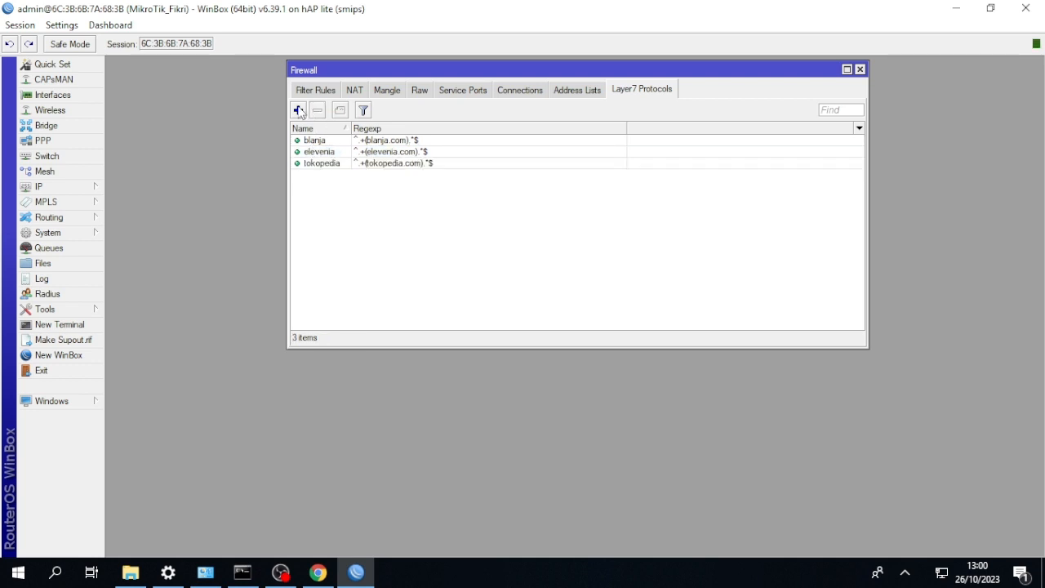
Add a Layer7 protocol named zalora, adapting the copied regexp to ^.+(zalora.com).*$.
left_click(298, 110)
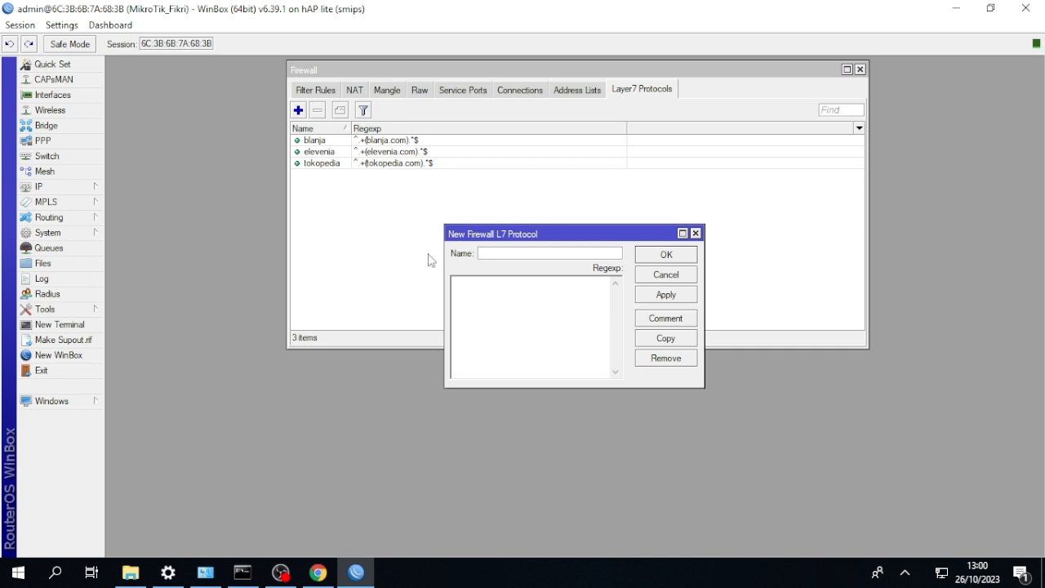
type("zalora")
left_click(484, 285)
key("ctrl+v")
key("Left")
key("BackSpace")
key("BackSpace")
key("BackSpace")
key("BackSpace")
key("BackSpace")
key("BackSpace")
key("BackSpace")
key("BackSpace")
type("zalora")
left_click(658, 255)
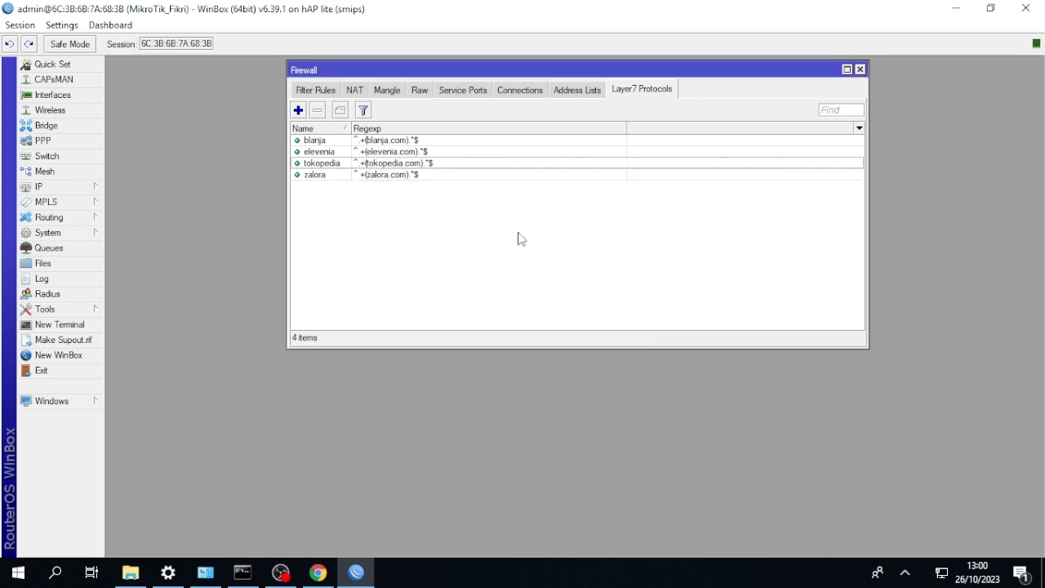
Add a Layer7 protocol named republika, adapting the copied regexp to ^.+(republika.co.id).*$.
left_click(298, 109)
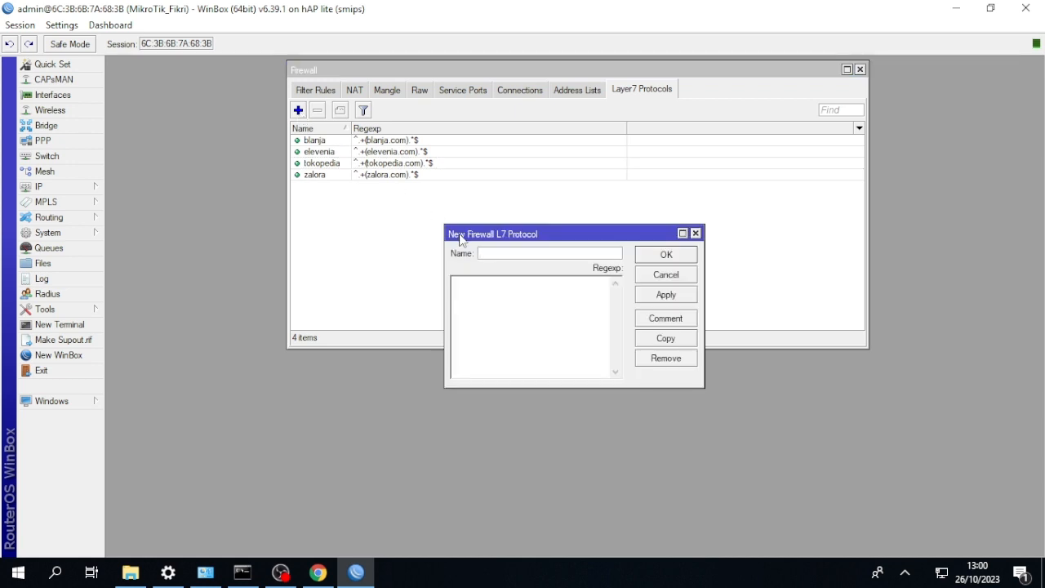
type("republika")
left_click(471, 286)
key("ctrl+v")
key("Left")
key("Left")
key("Left")
key("BackSpace")
key("BackSpace")
key("BackSpace")
key("BackSpace")
key("BackSpace")
key("BackSpace")
key("BackSpace")
key("BackSpace")
key("BackSpace")
key("BackSpace")
key("BackSpace")
key("BackSpace")
type("republika")
type(".co.id")
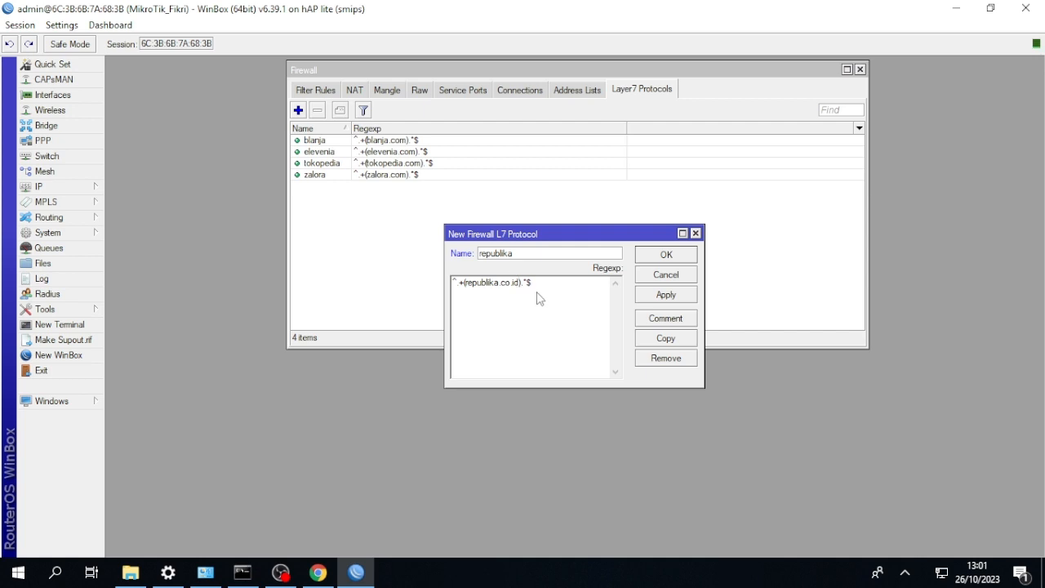
left_click(666, 254)
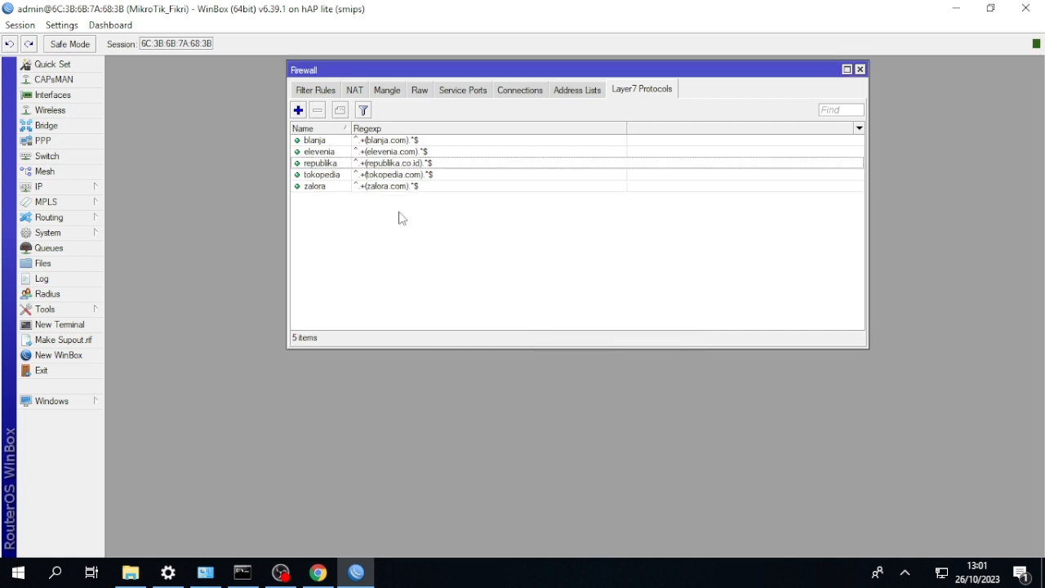
Add a Layer7 protocol named okezone, adapting the copied regexp to ^.+(okezone.com).*$.
left_click(298, 109)
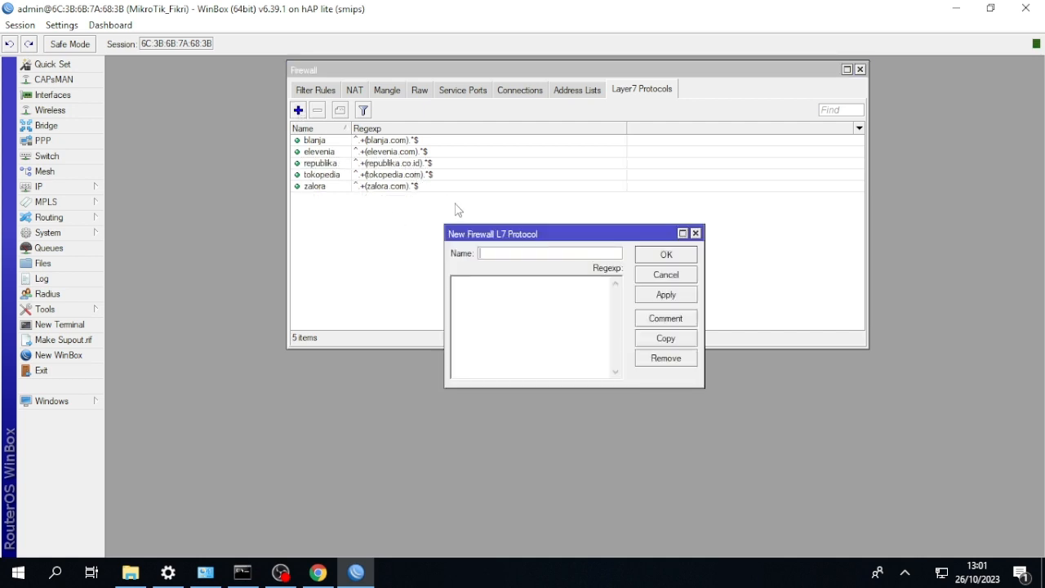
type("okezone")
left_click(482, 288)
key("ctrl+v")
key("Left")
key("Left")
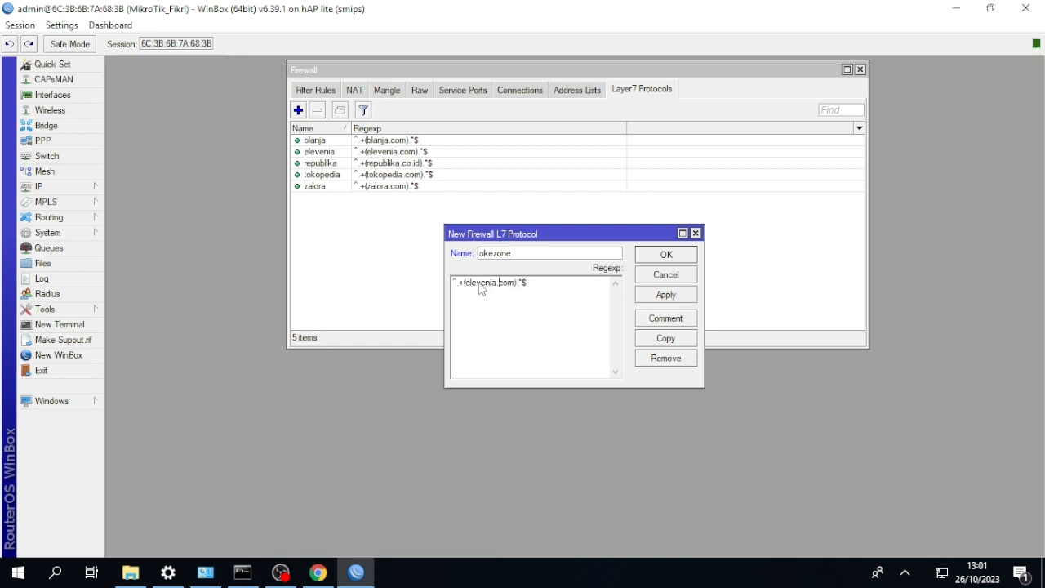
key("BackSpace")
key("BackSpace")
key("BackSpace")
key("BackSpace")
key("BackSpace")
key("BackSpace")
key("BackSpace")
key("BackSpace")
key("BackSpace")
key("BackSpace")
type("okezone")
left_click(663, 256)
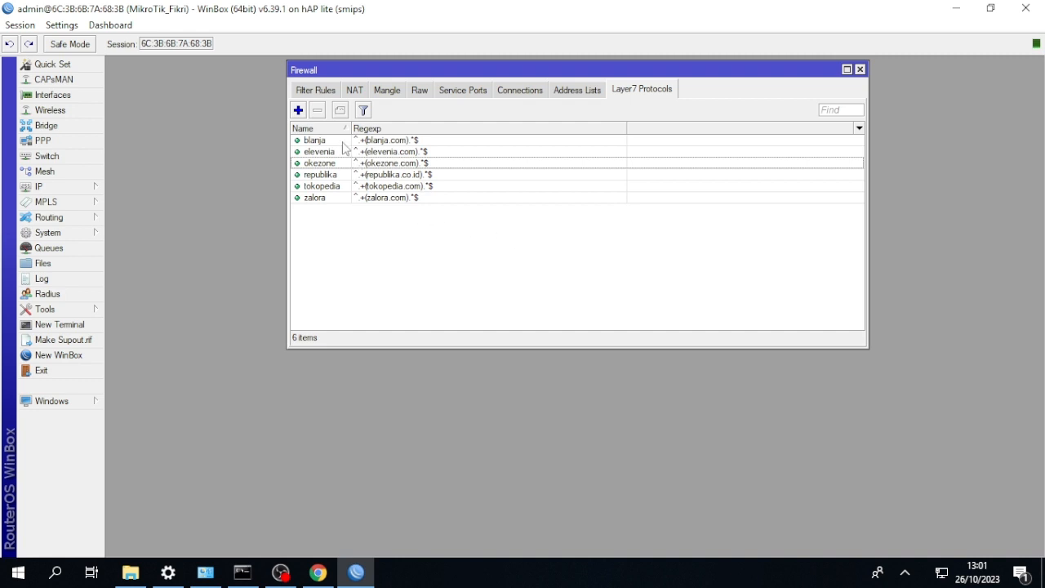
Create a firewall filter rule in the forward chain with source address 192.168.18.0/24.
left_click(325, 91)
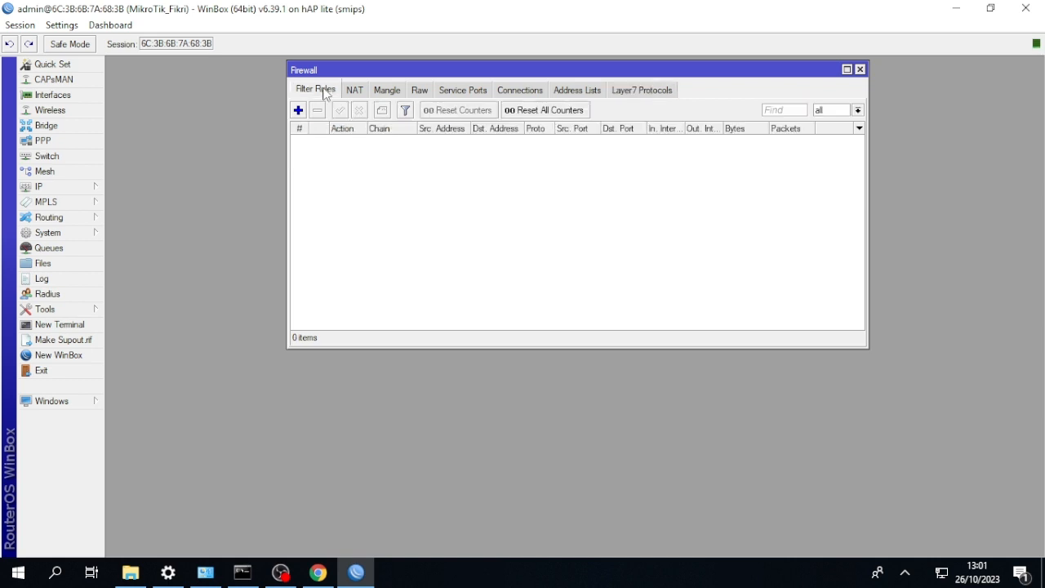
left_click(298, 109)
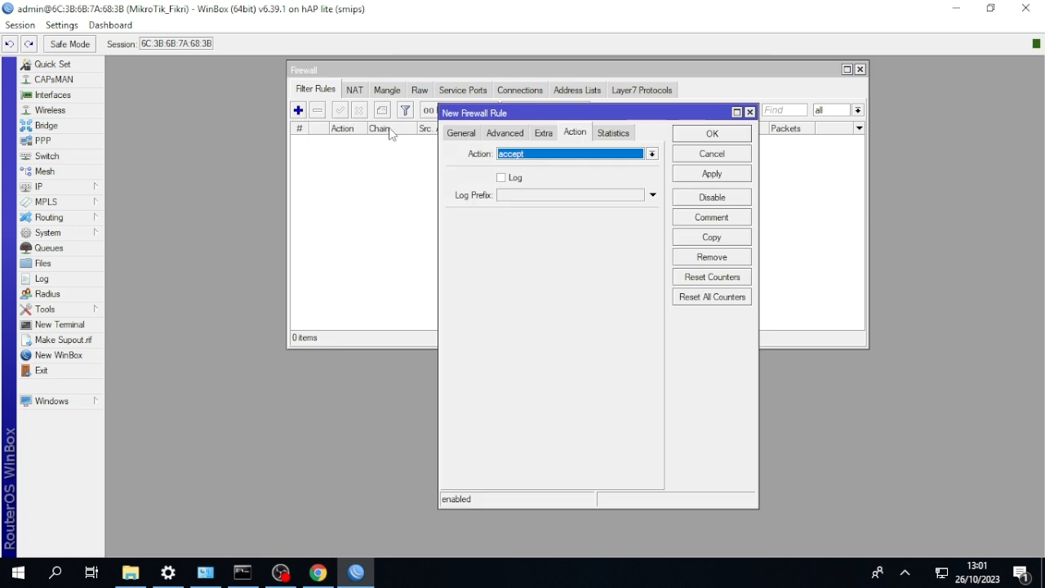
left_click(460, 133)
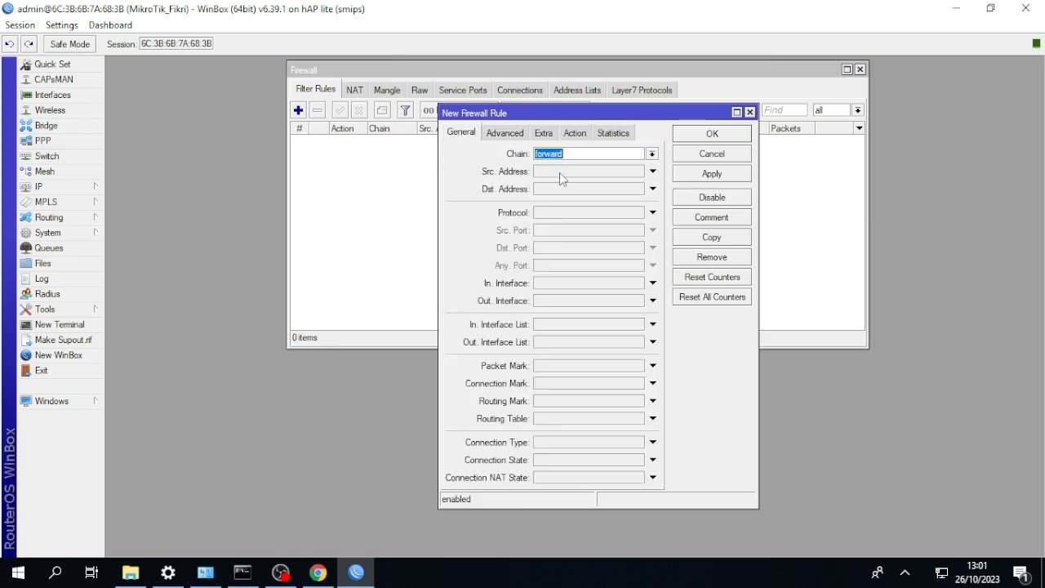
left_click(560, 173)
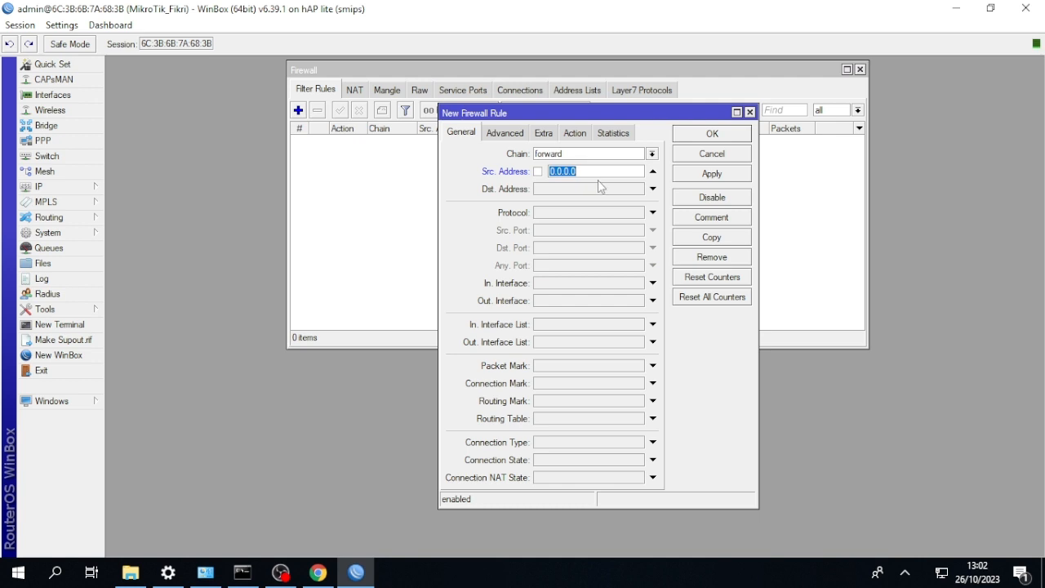
key("BackSpace")
type("192.168.18")
type("/24")
Match the new rule to the Layer7 protocol elevenia, set its action to drop and save it.
left_click(518, 136)
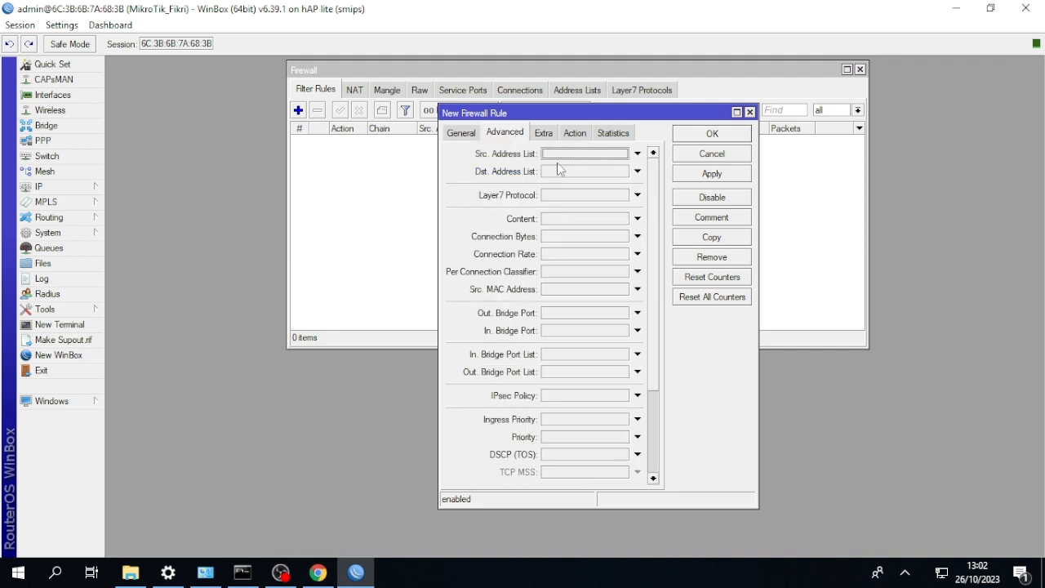
left_click(637, 195)
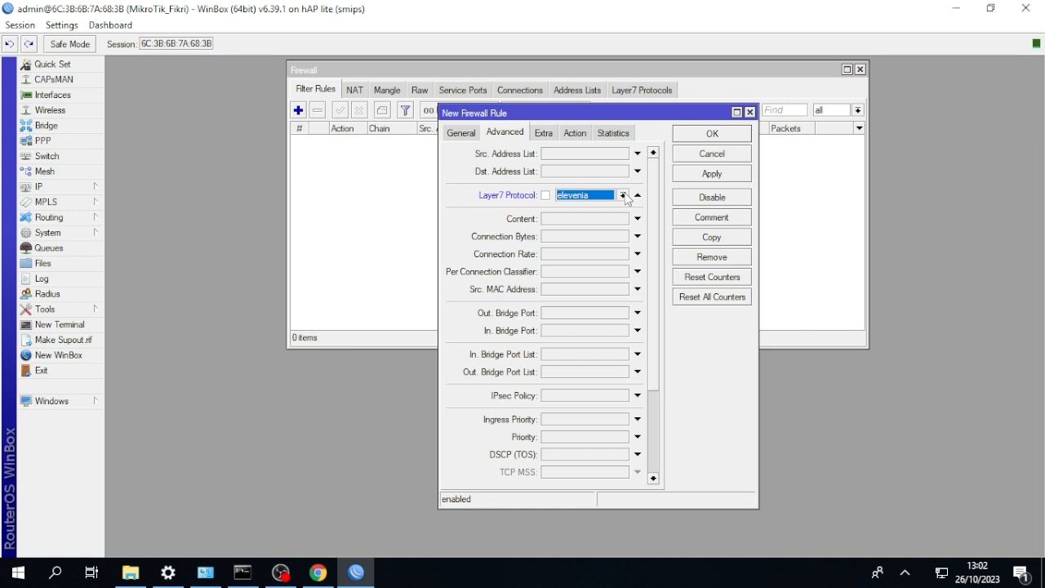
left_click(579, 134)
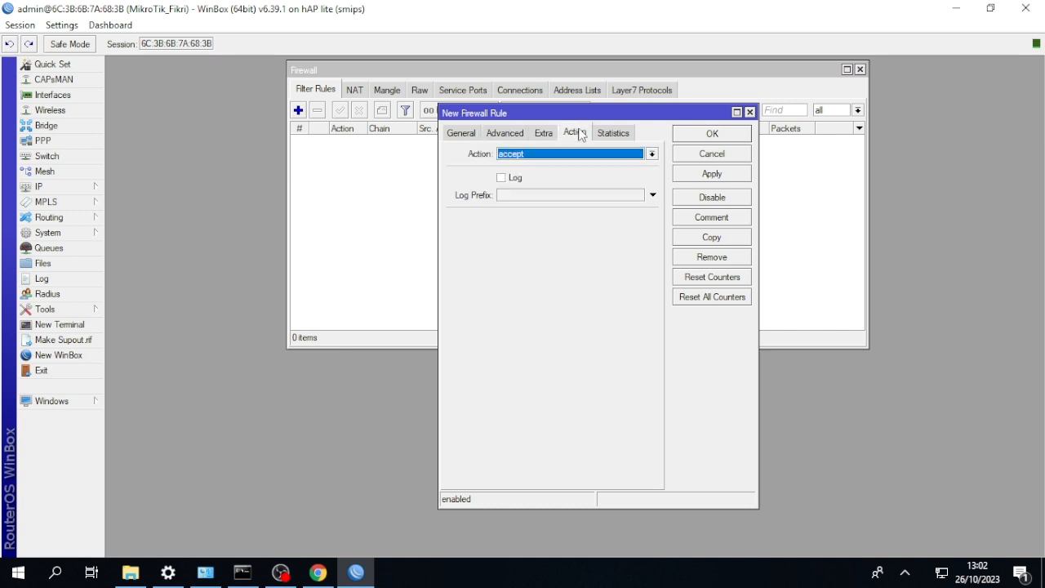
left_click(650, 154)
left_click(595, 195)
left_click(699, 135)
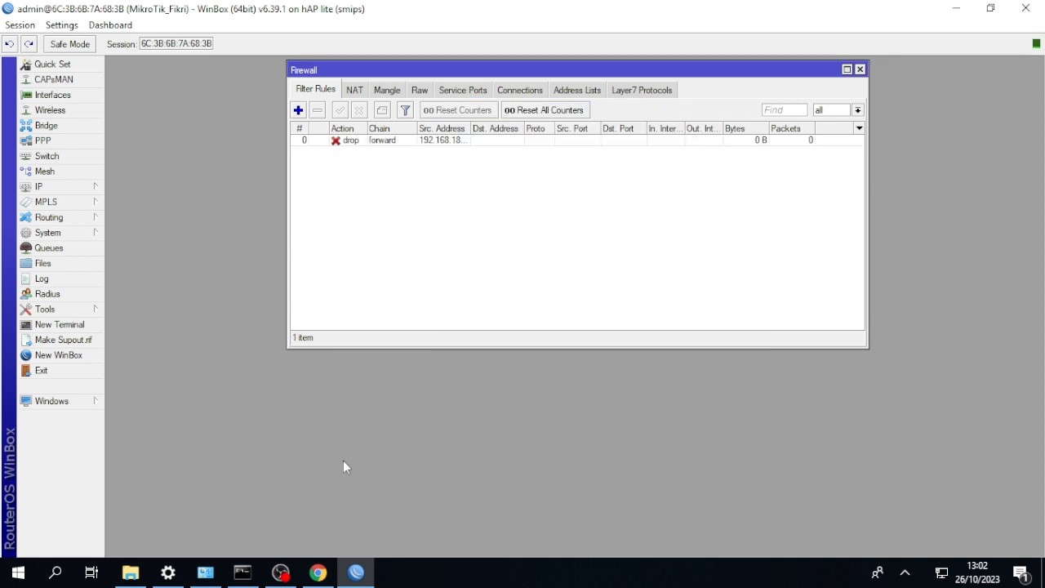
Switch to Chrome and open elevenia.com in a new tab to test the block.
left_click(317, 572)
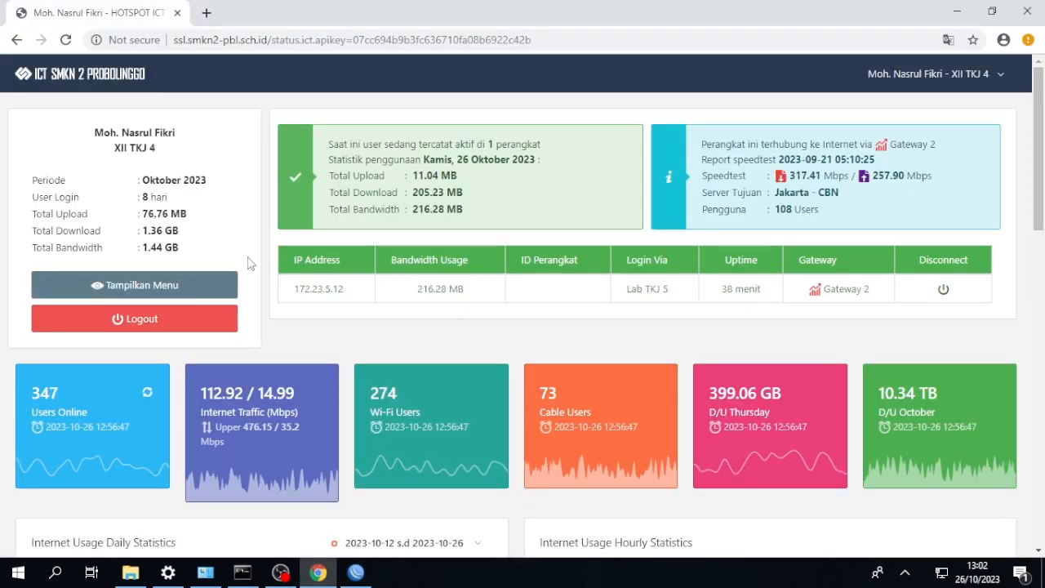
left_click(207, 13)
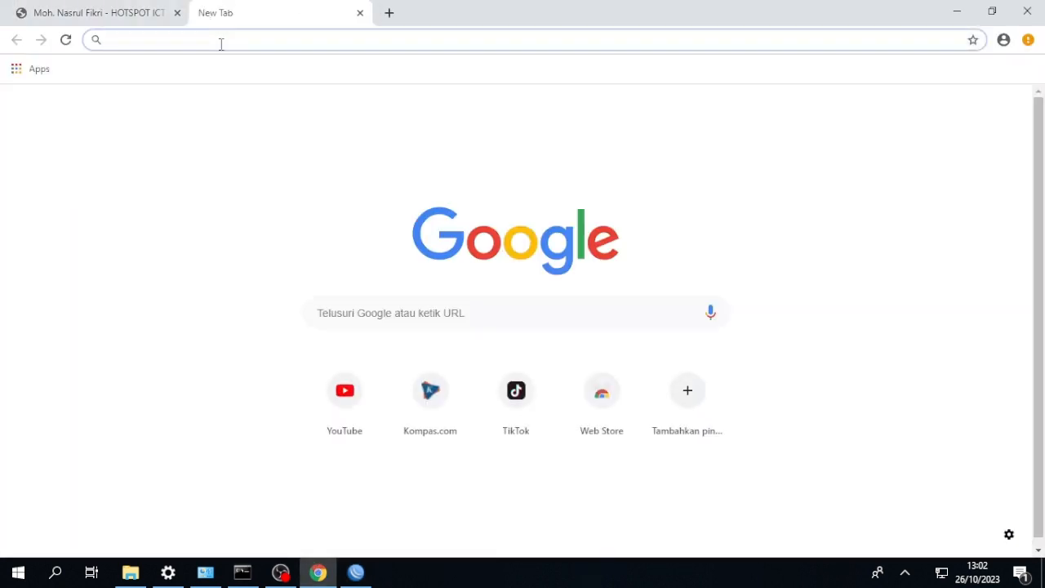
type("el")
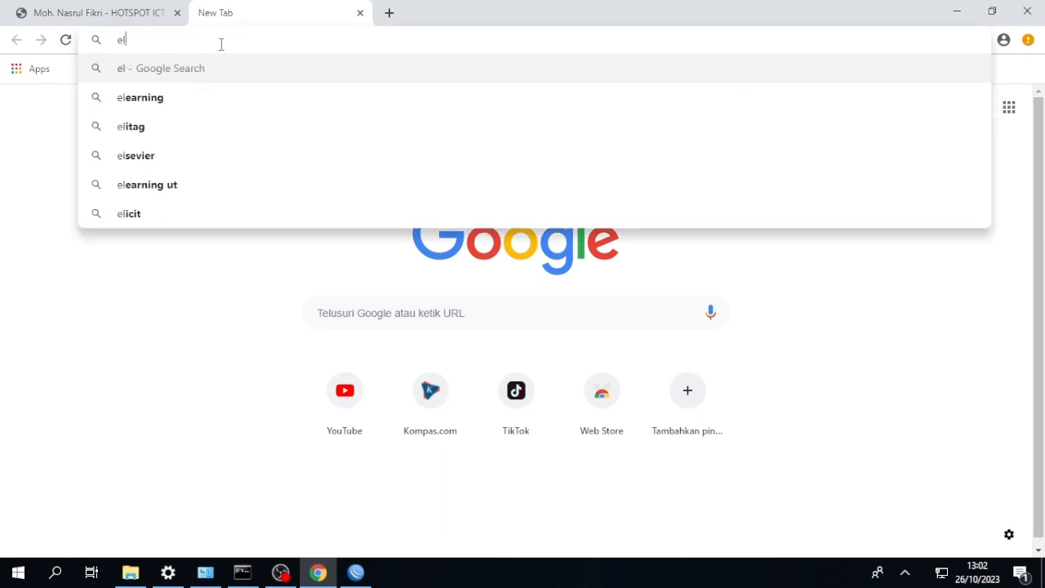
type("even")
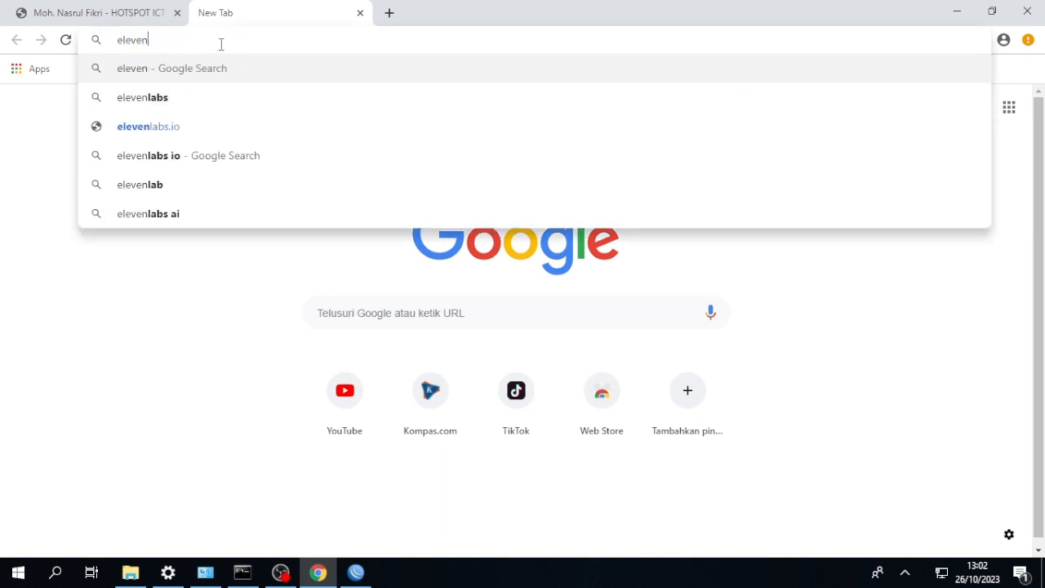
type("ia.com")
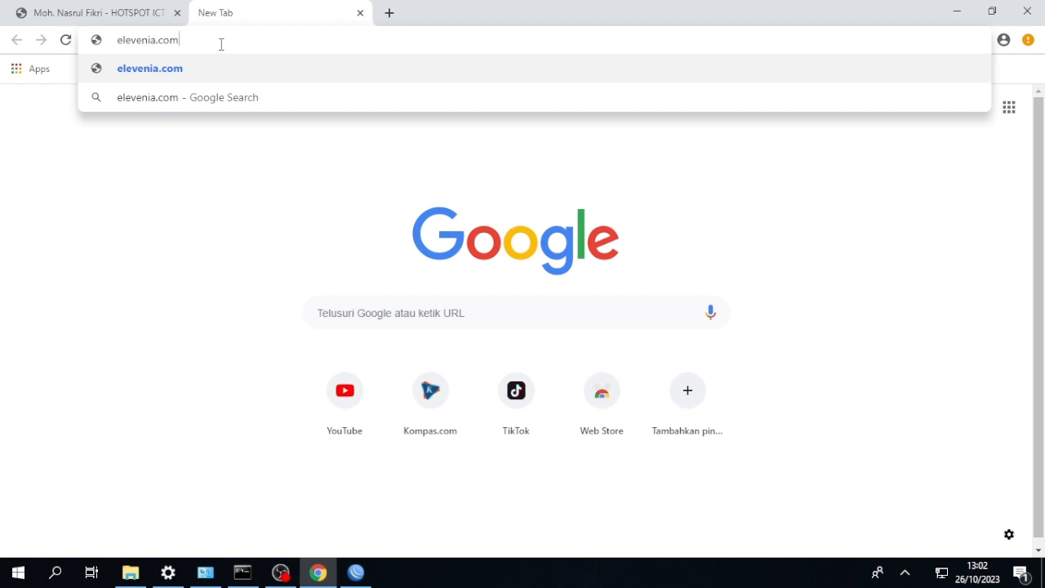
key("Return")
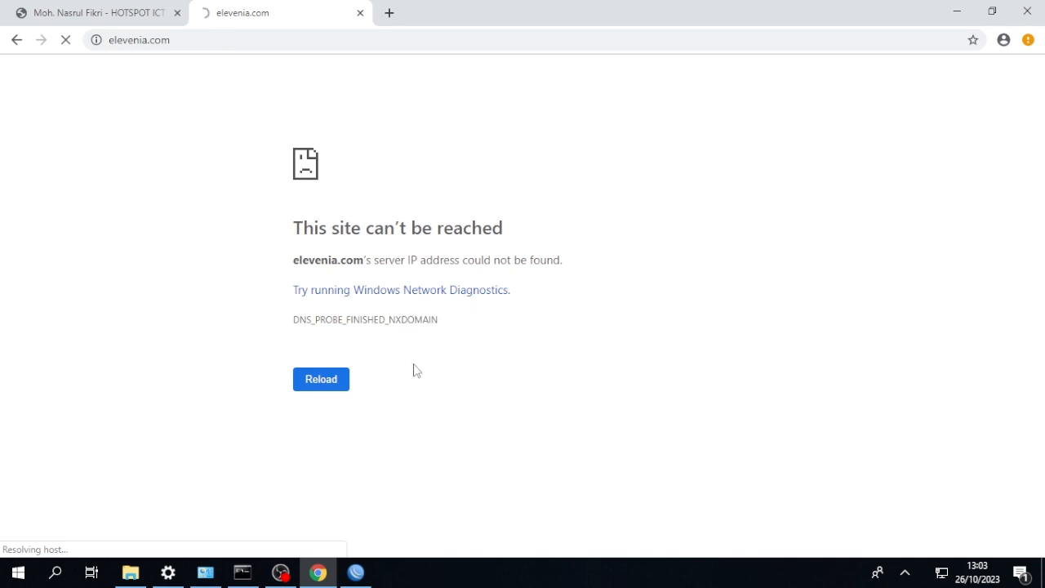
Switch back to WinBox and create a second forward-chain filter rule with source address 192.168.18.0/24.
left_click(357, 572)
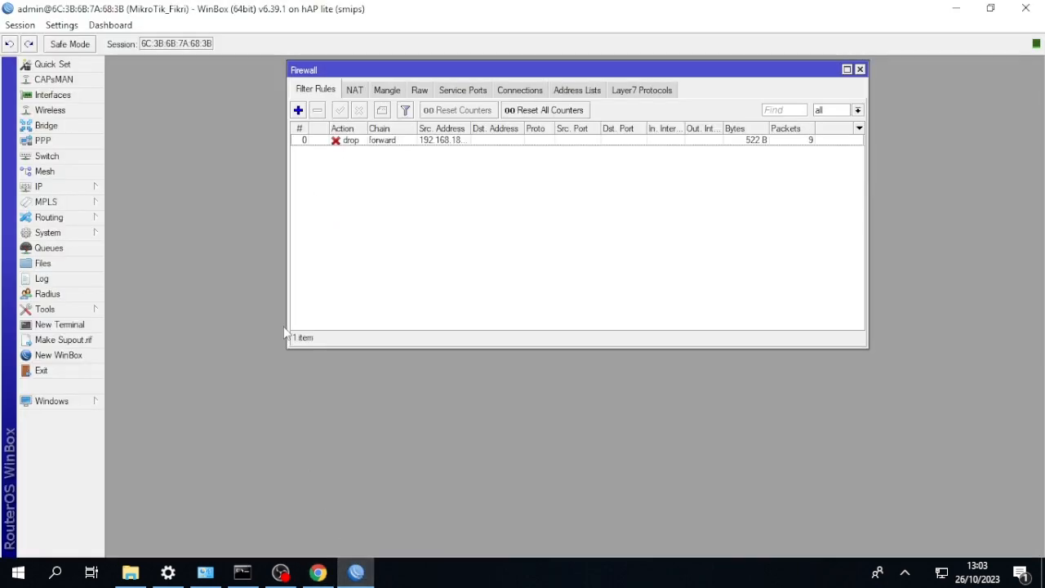
left_click(335, 143)
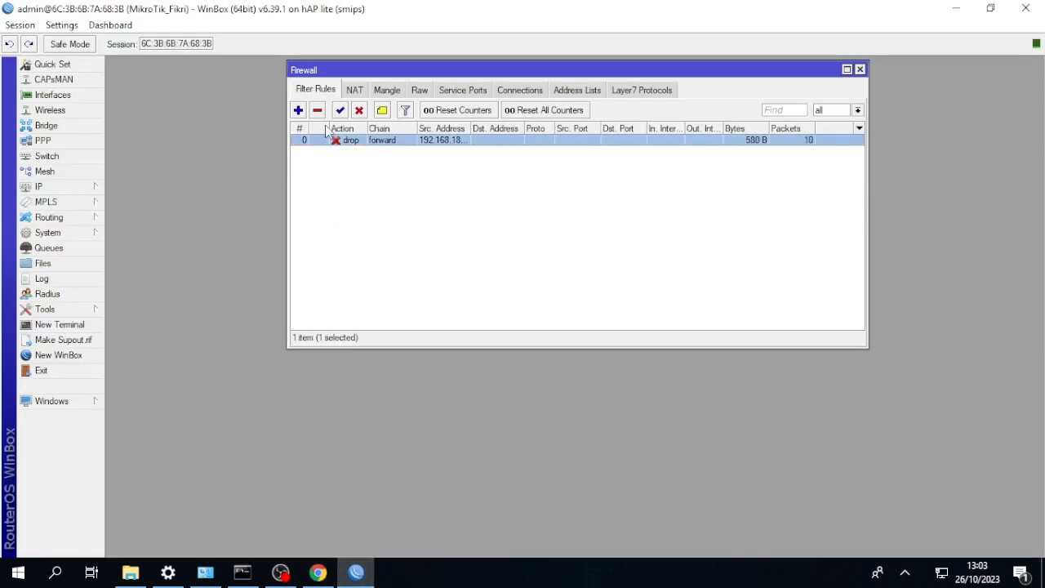
left_click(299, 110)
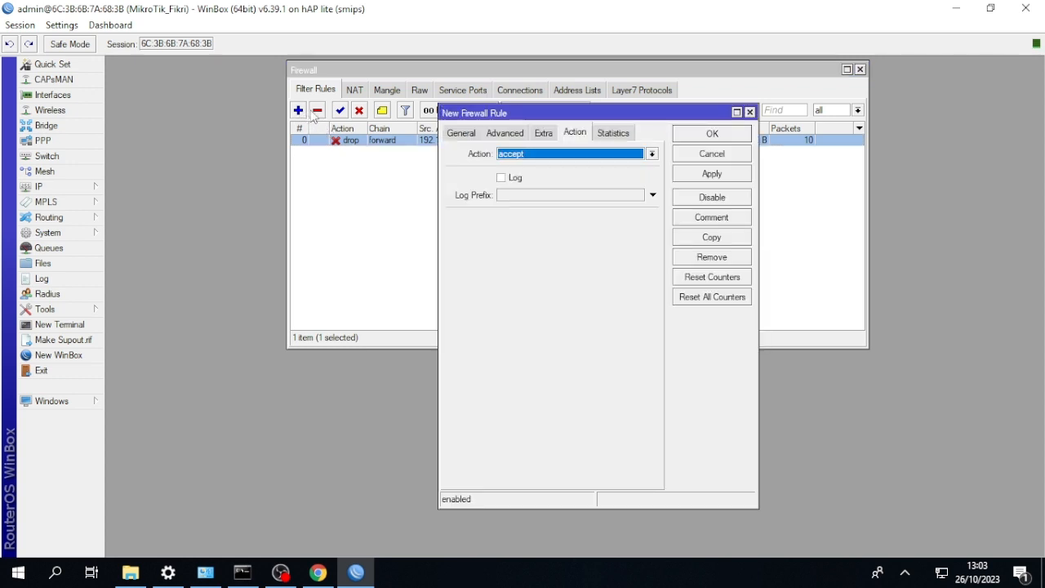
left_click(459, 133)
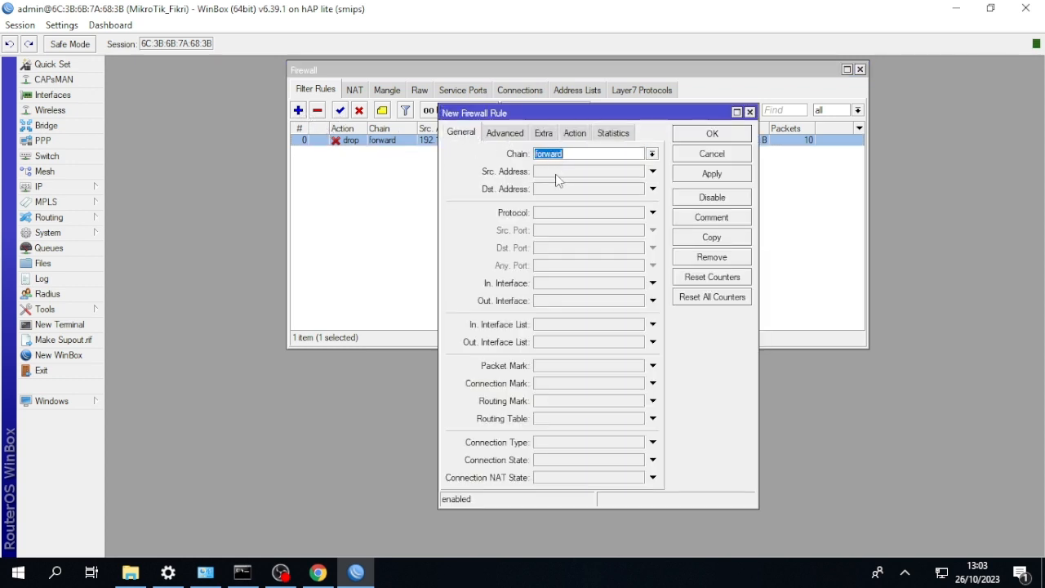
left_click(559, 171)
type("192")
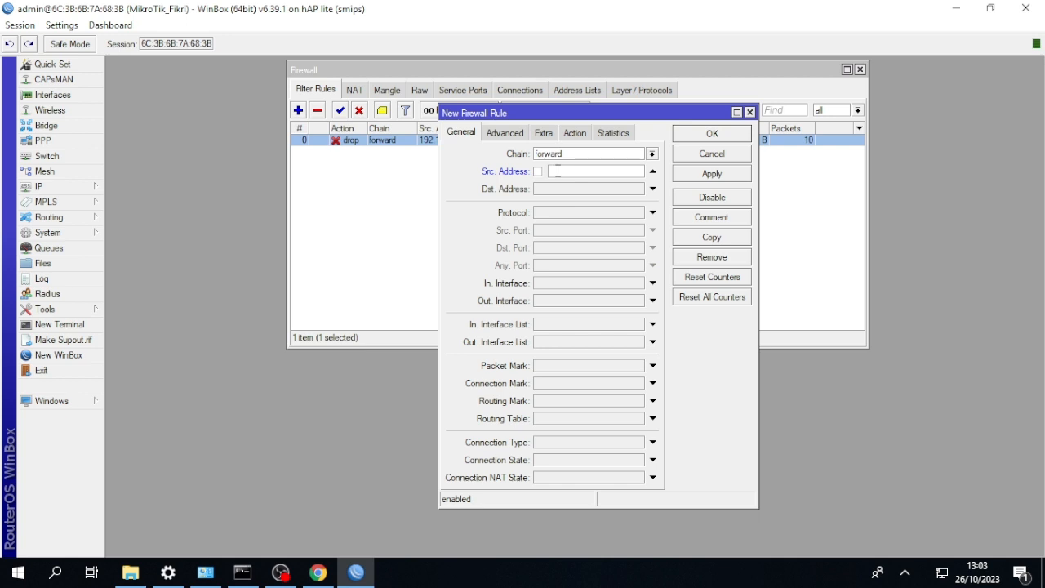
type(".168.18.0/24")
Match the second rule to the Layer7 protocol blanja, set its action to drop and save it.
left_click(510, 137)
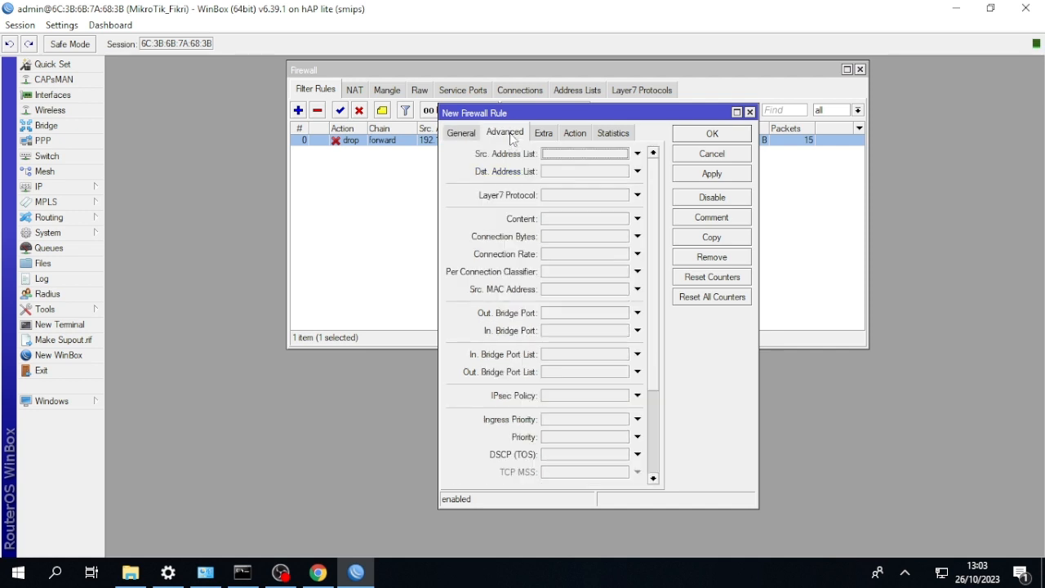
left_click(637, 195)
left_click(623, 196)
left_click(624, 207)
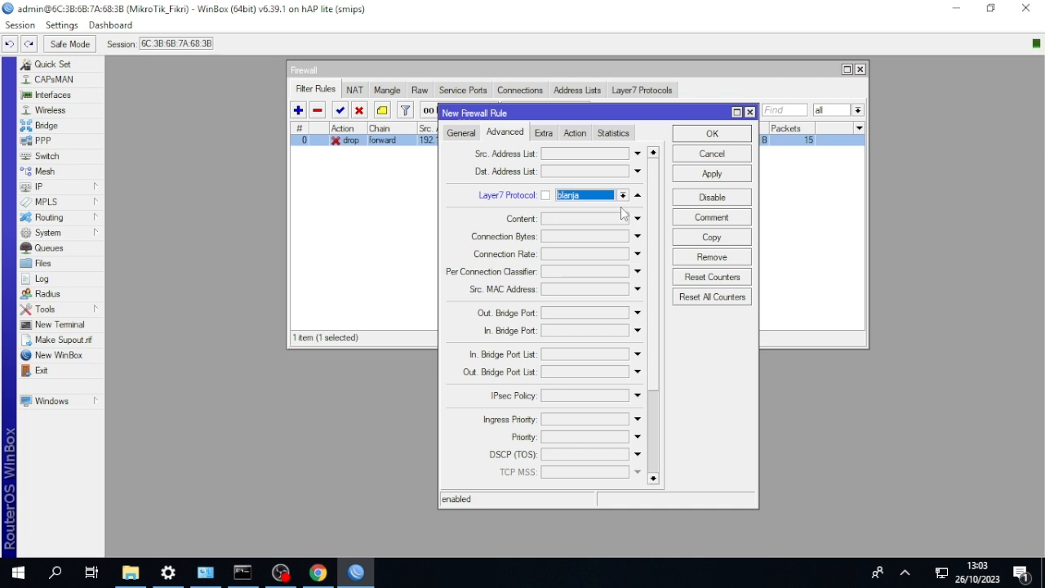
left_click(572, 134)
left_click(584, 152)
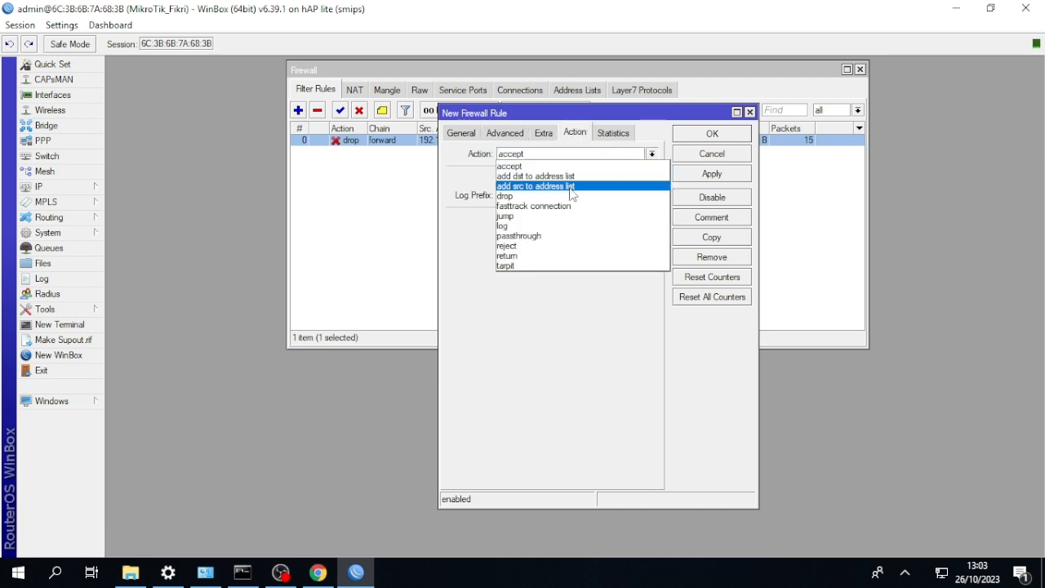
left_click(571, 196)
left_click(707, 135)
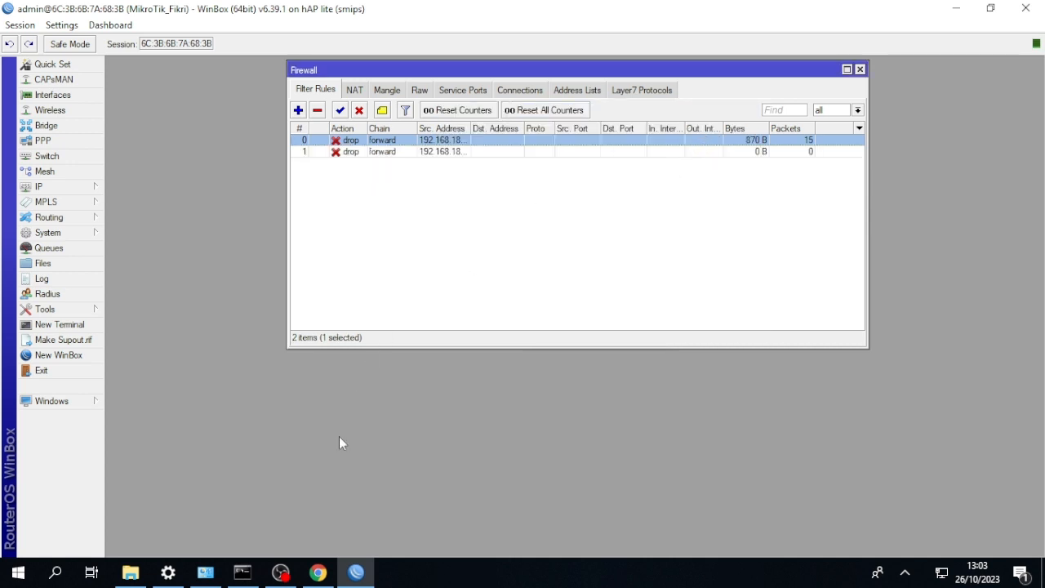
Switch to Chrome and open blanja.com in a new tab to test the block.
left_click(317, 571)
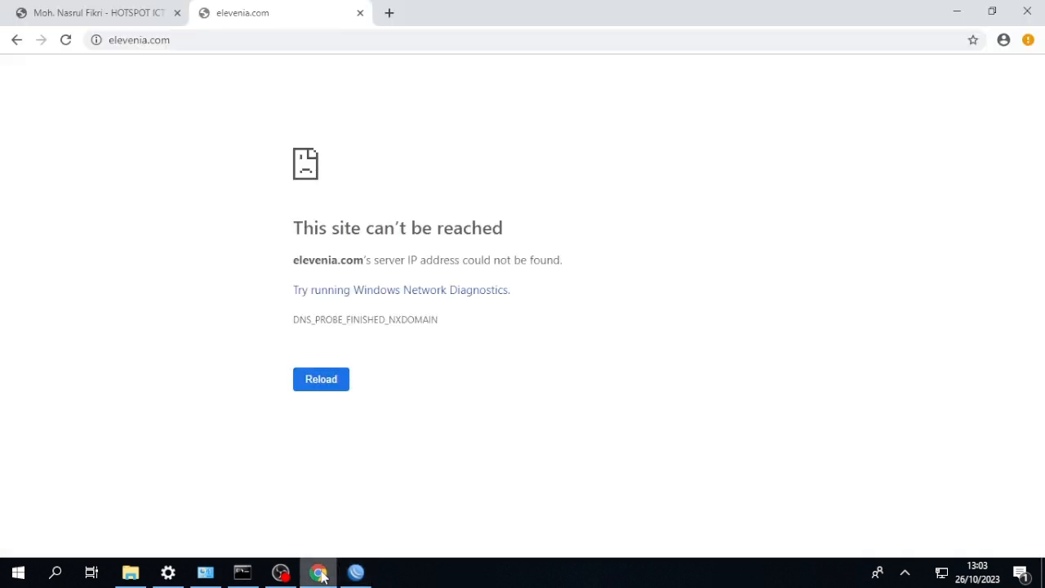
left_click(389, 14)
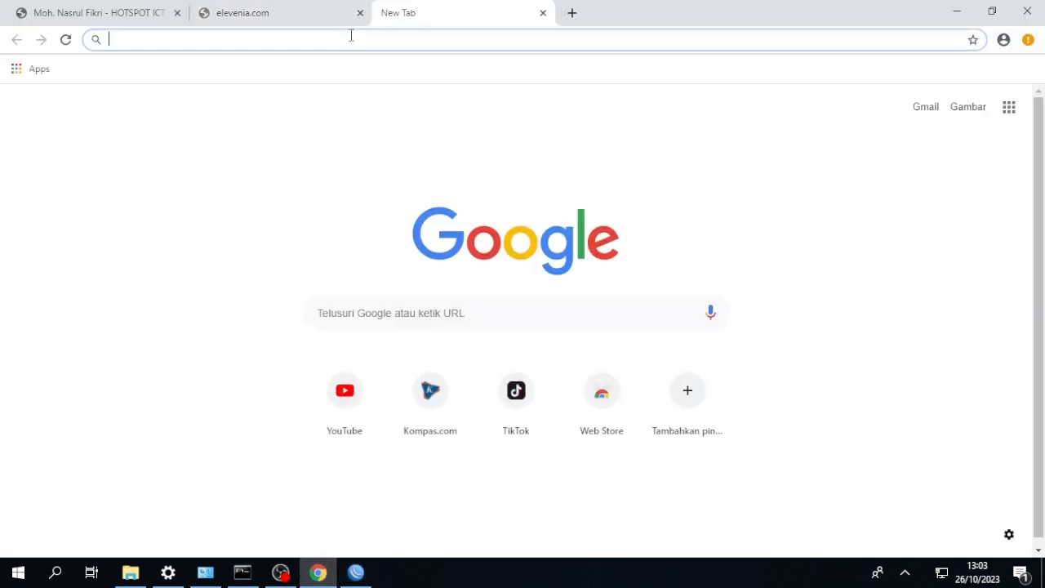
type("b")
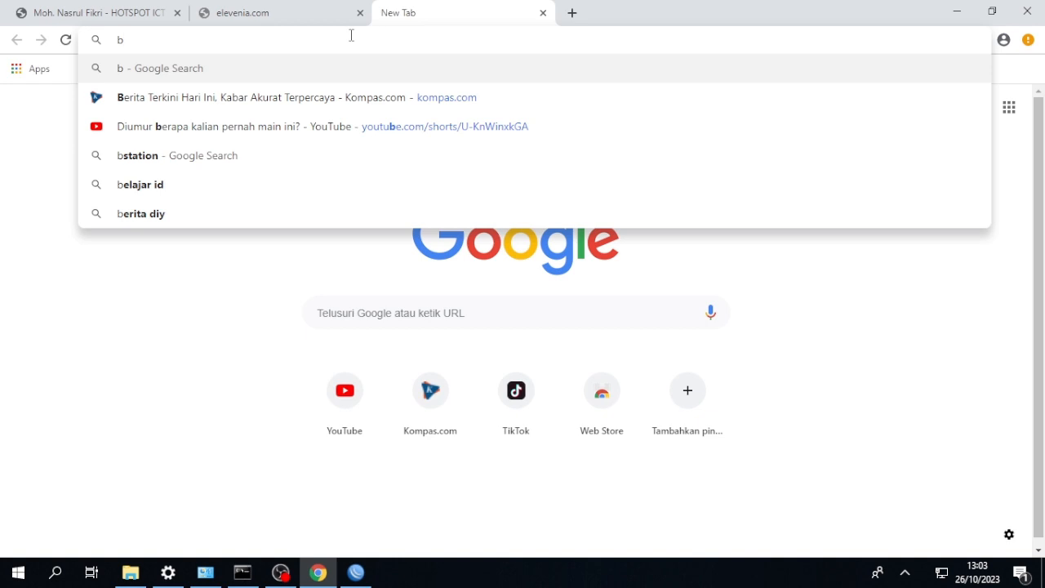
type("lanja.com")
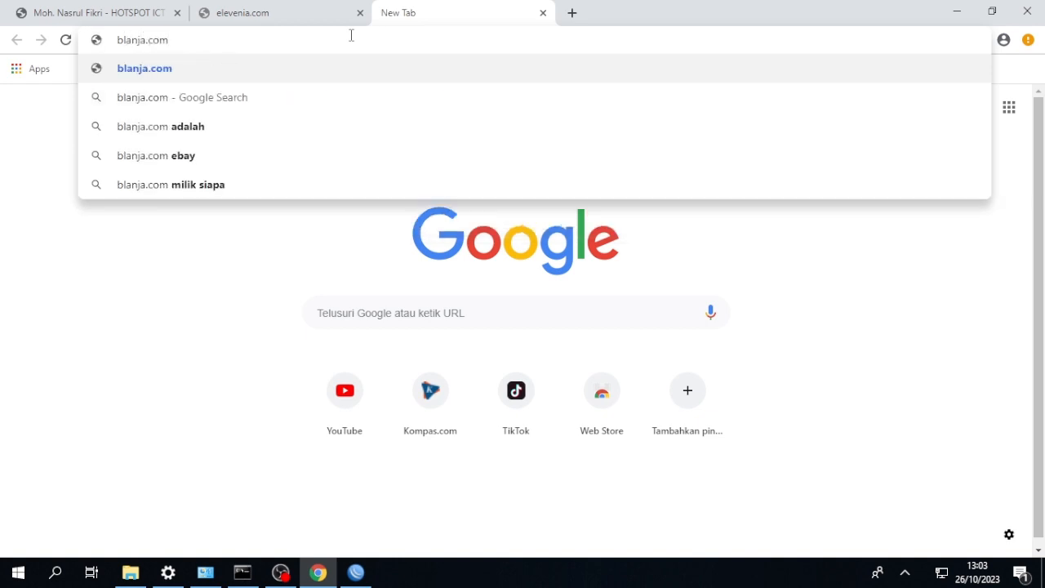
key("Return")
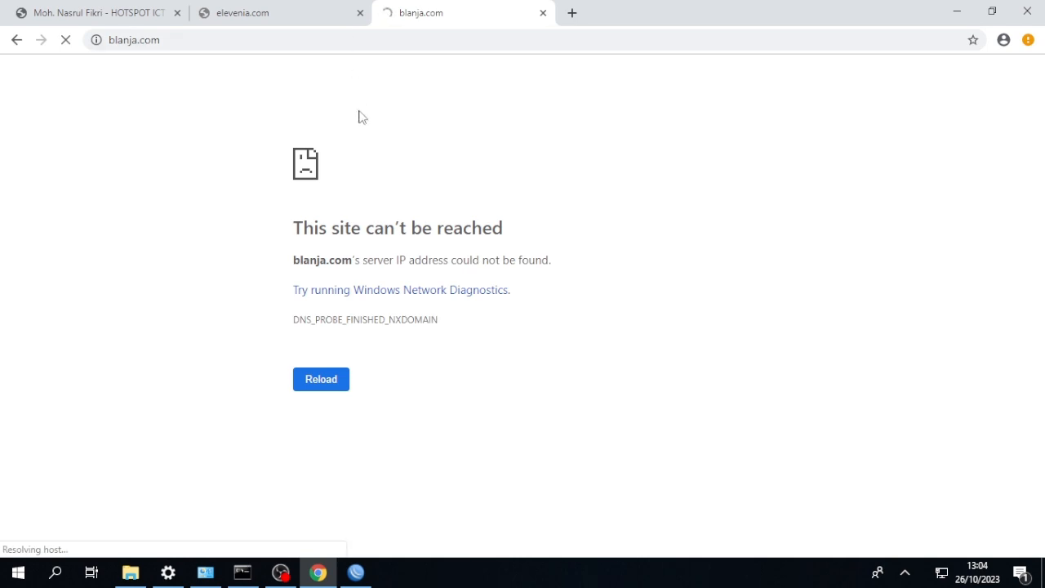
Switch back to WinBox and create a third forward-chain filter rule with source address 192.168.18.0/24.
left_click(355, 572)
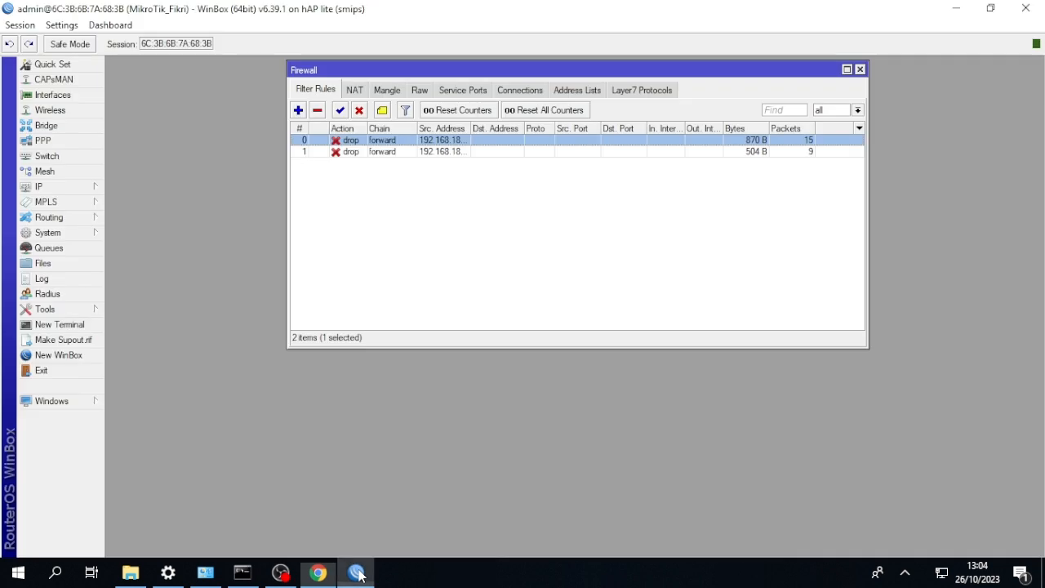
left_click(299, 110)
left_click(459, 135)
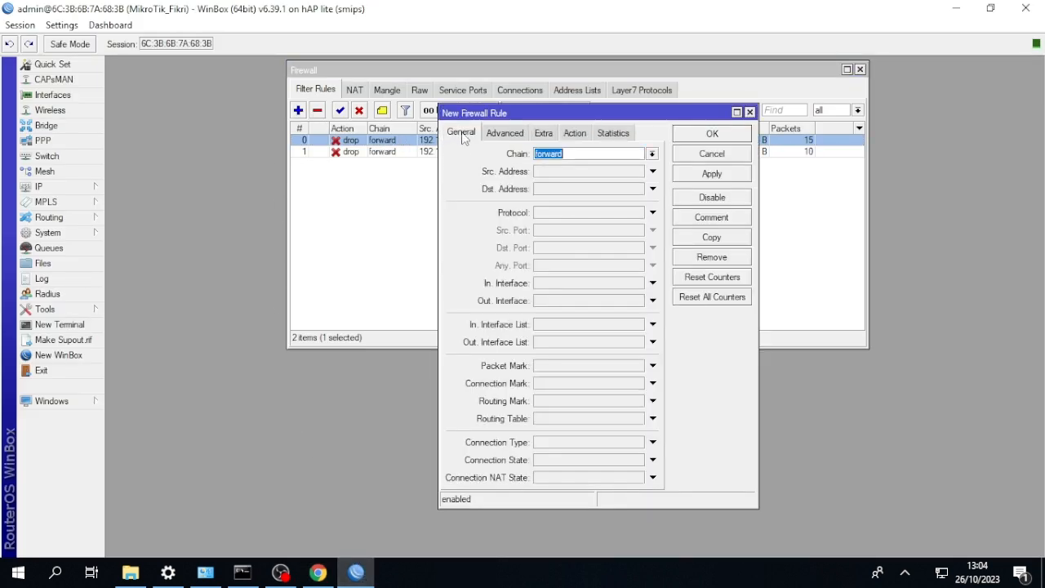
left_click(561, 170)
key("BackSpace")
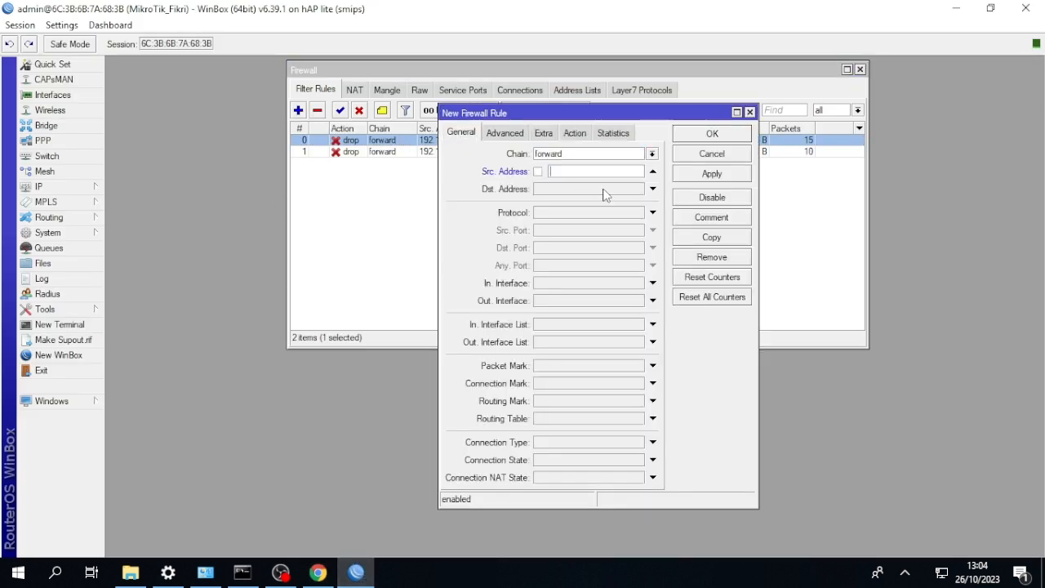
type("192.168.18.0/24")
Match the third rule to the Layer7 protocol tokopedia, set its action to drop and save it.
left_click(512, 133)
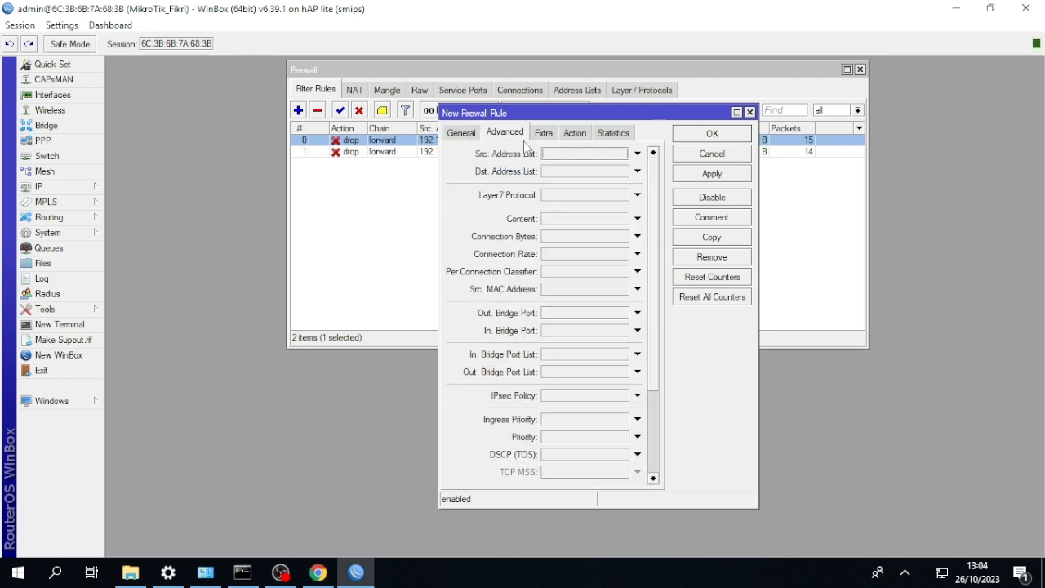
left_click(636, 195)
left_click(624, 196)
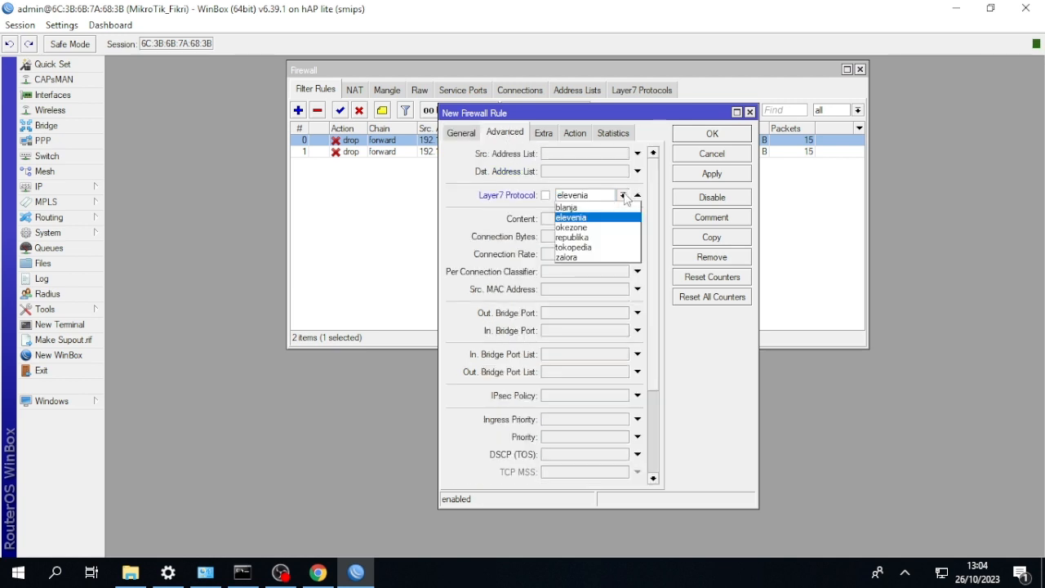
left_click(605, 246)
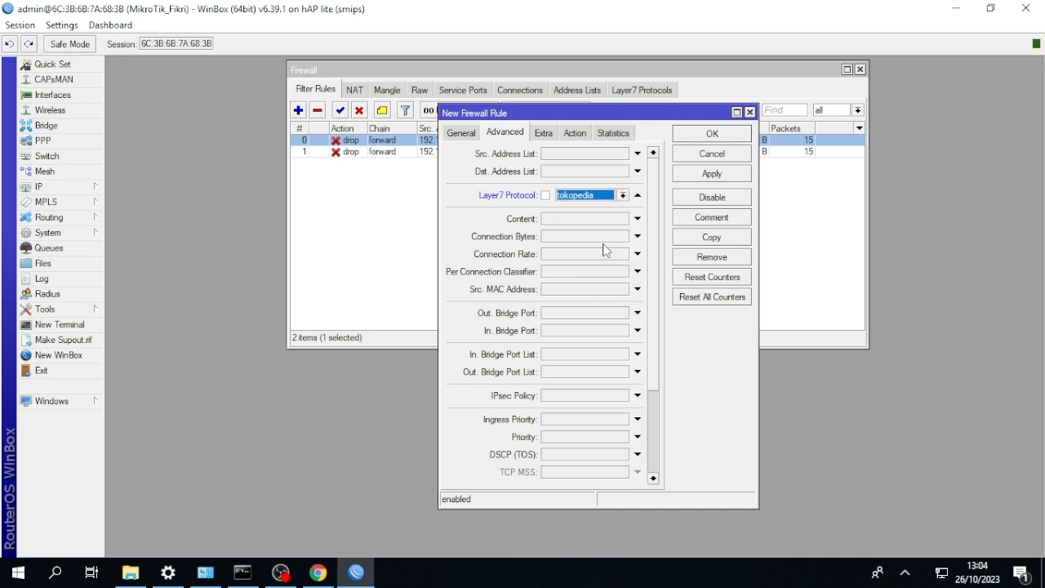
left_click(575, 132)
left_click(584, 154)
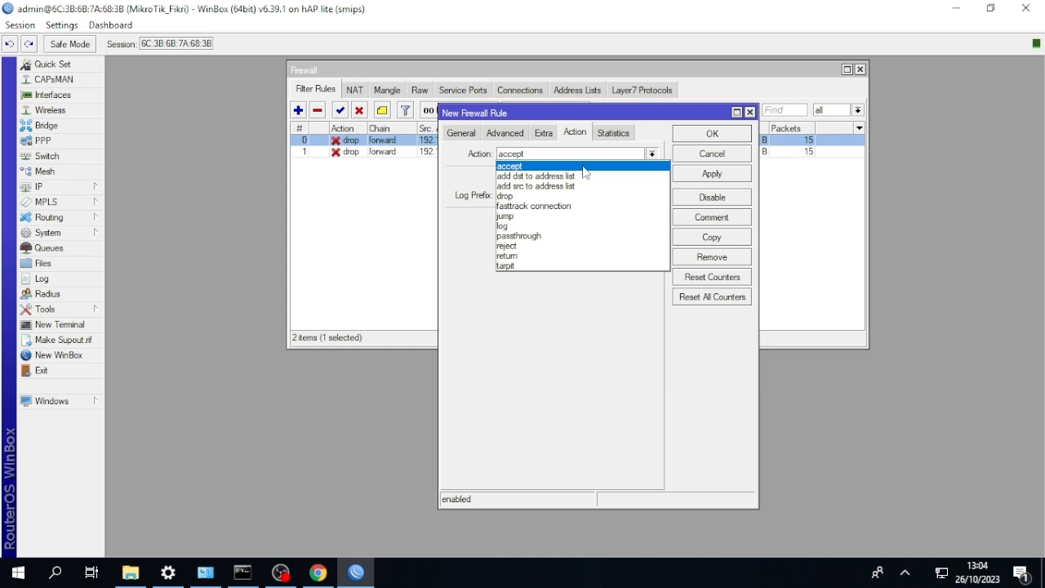
left_click(581, 196)
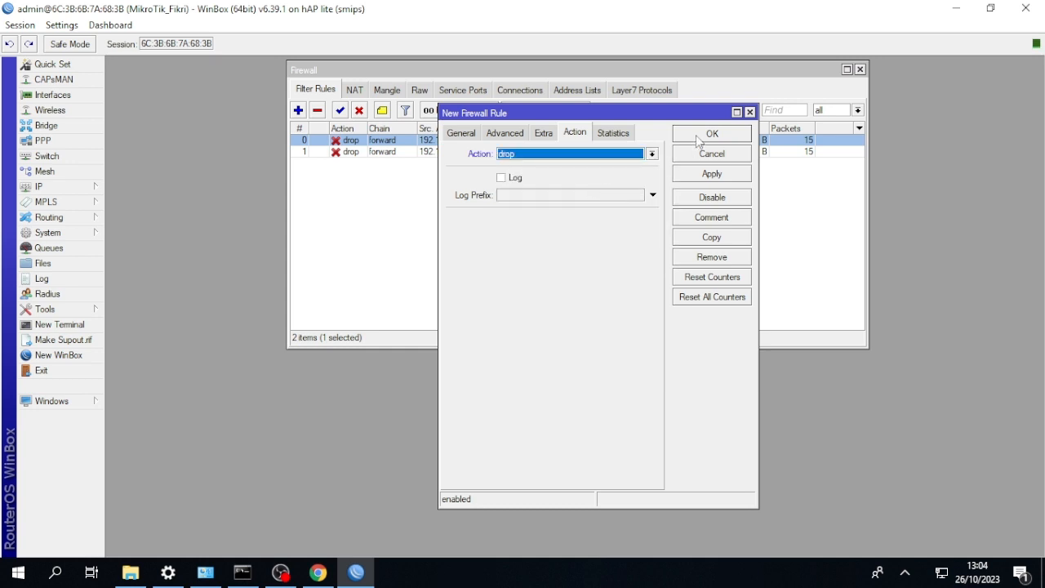
left_click(695, 134)
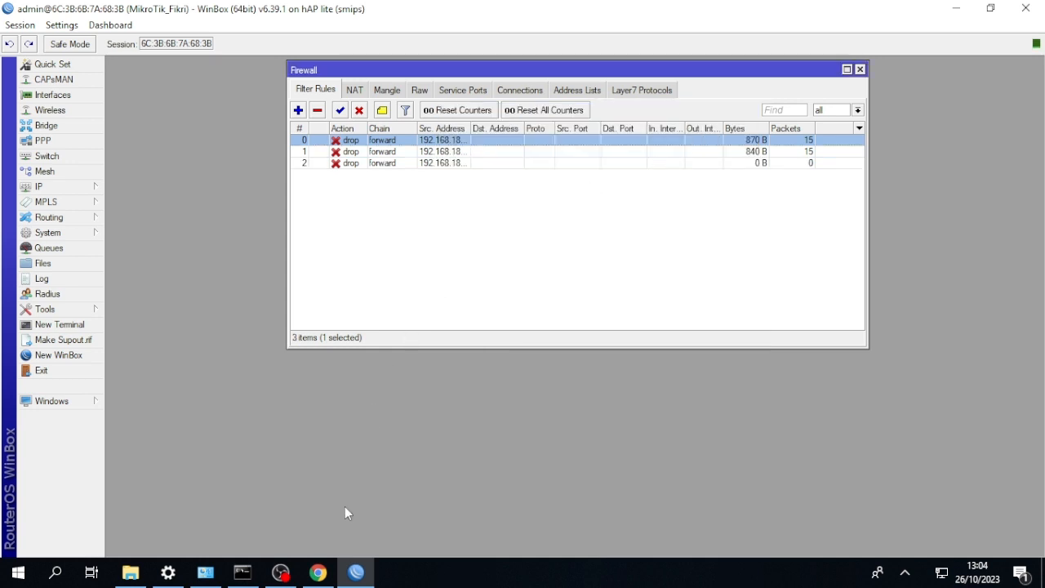
Switch to Chrome and open tokopedia.com in a new tab to test the block.
left_click(317, 573)
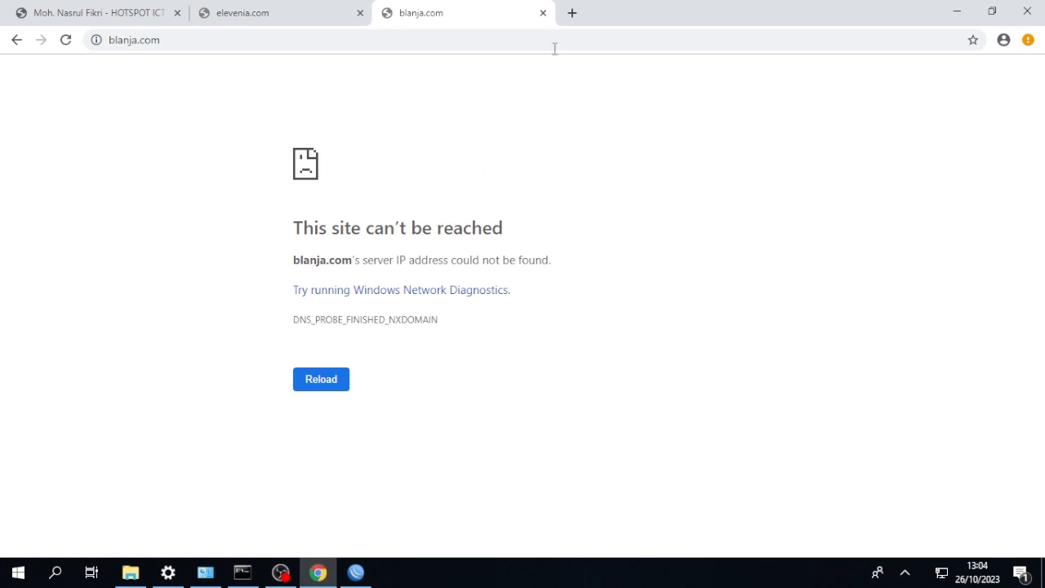
left_click(574, 15)
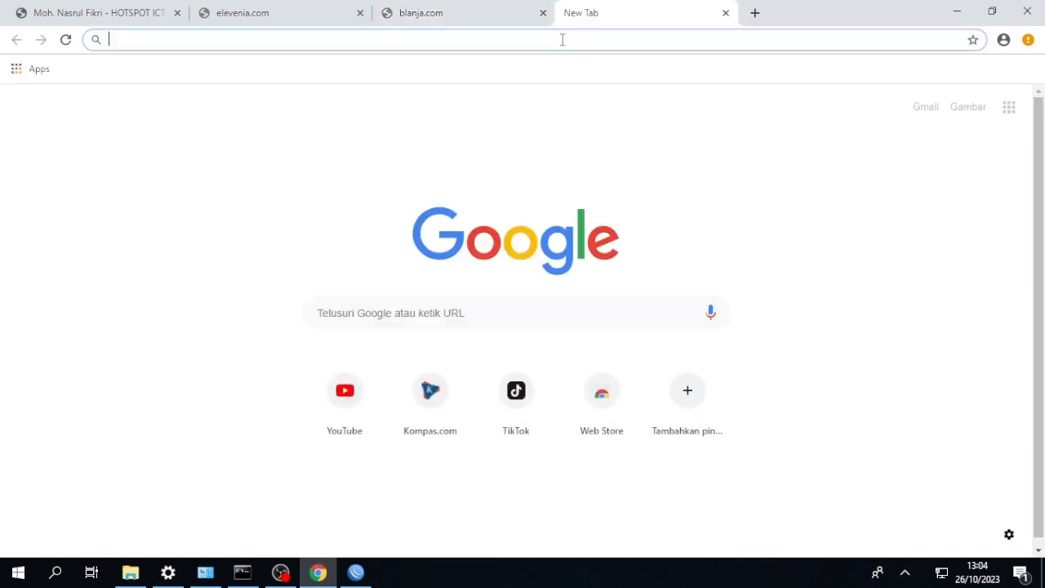
type("to")
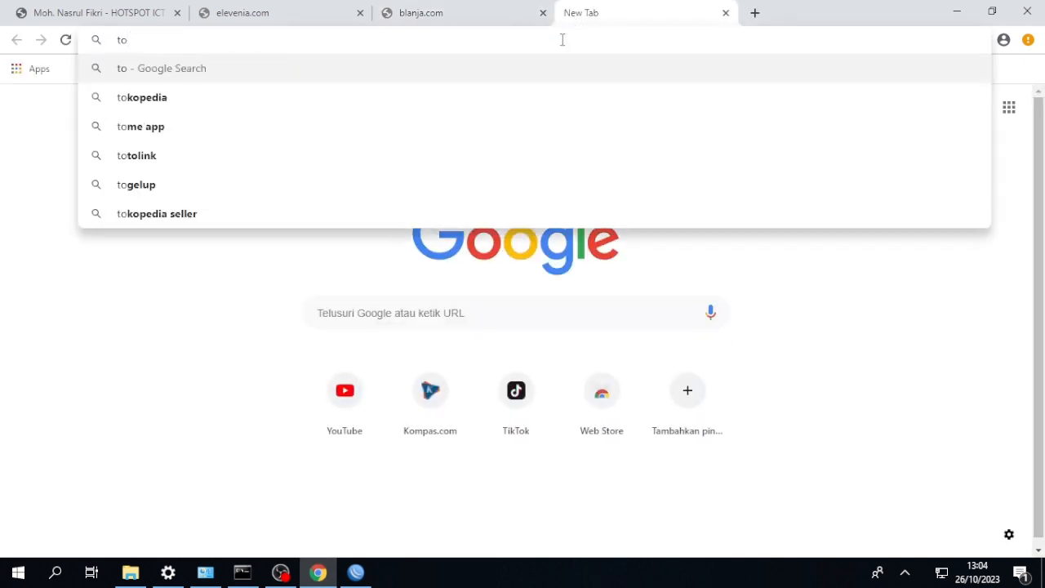
type("koped")
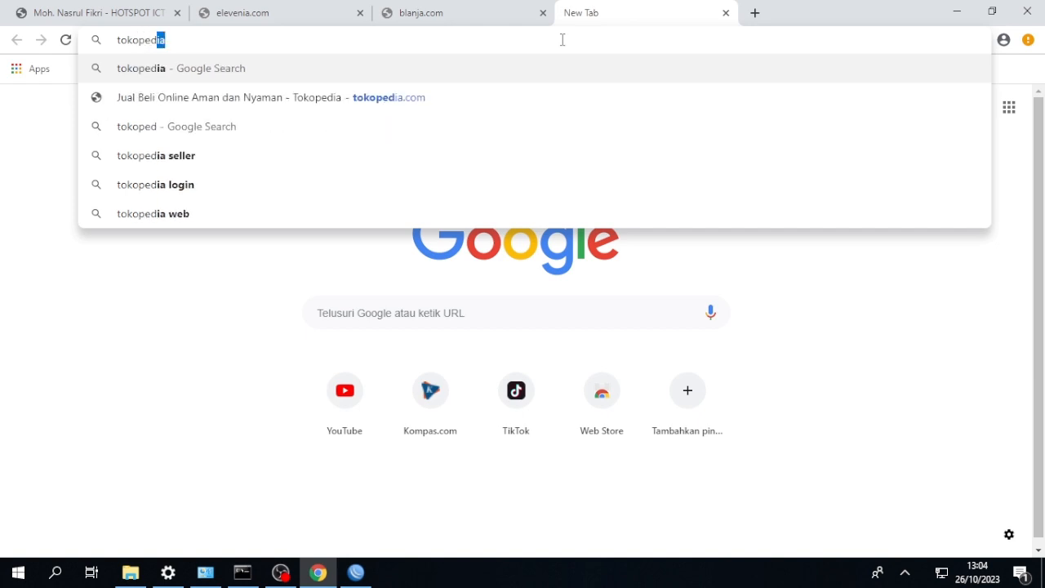
type("ia.com")
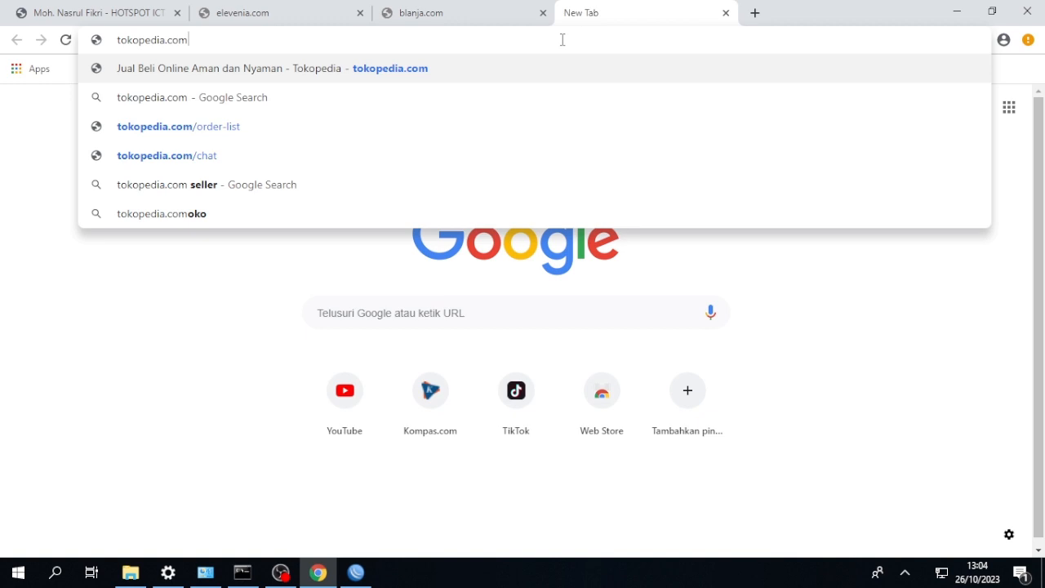
key("Return")
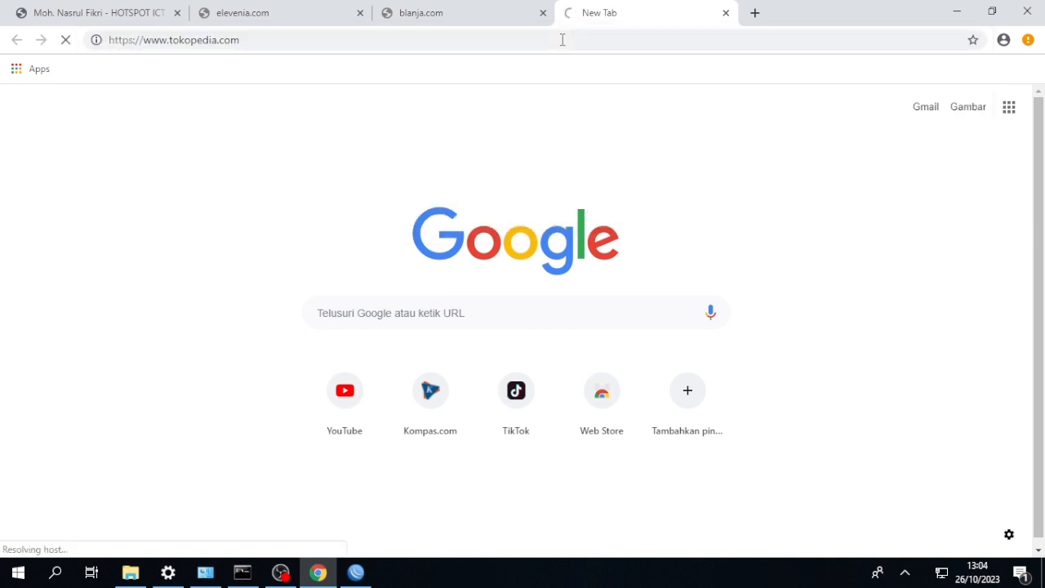
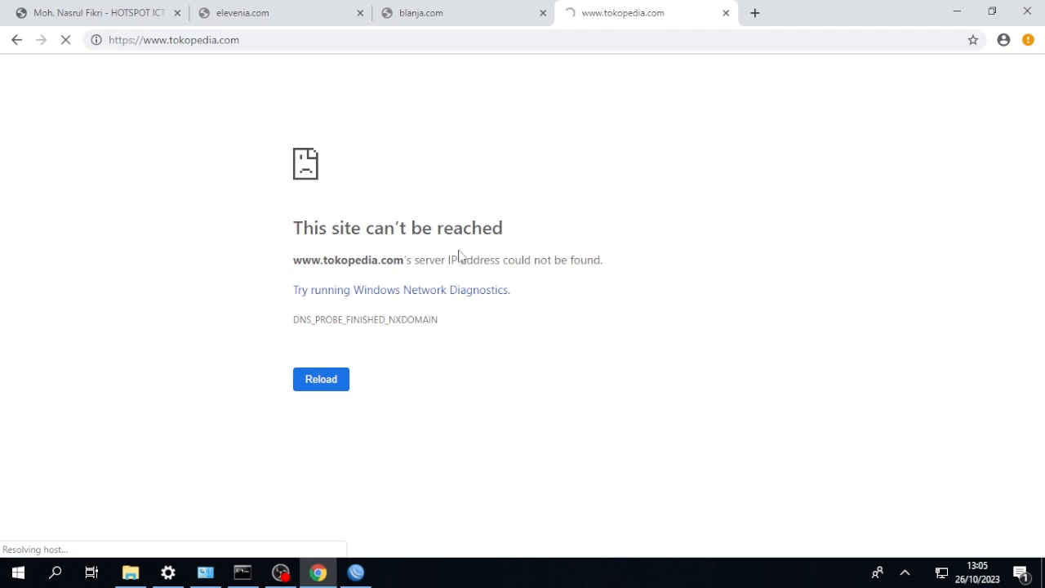
Switch back to WinBox and create a fourth forward-chain filter rule with source address 192.168.18.0/24.
left_click(355, 571)
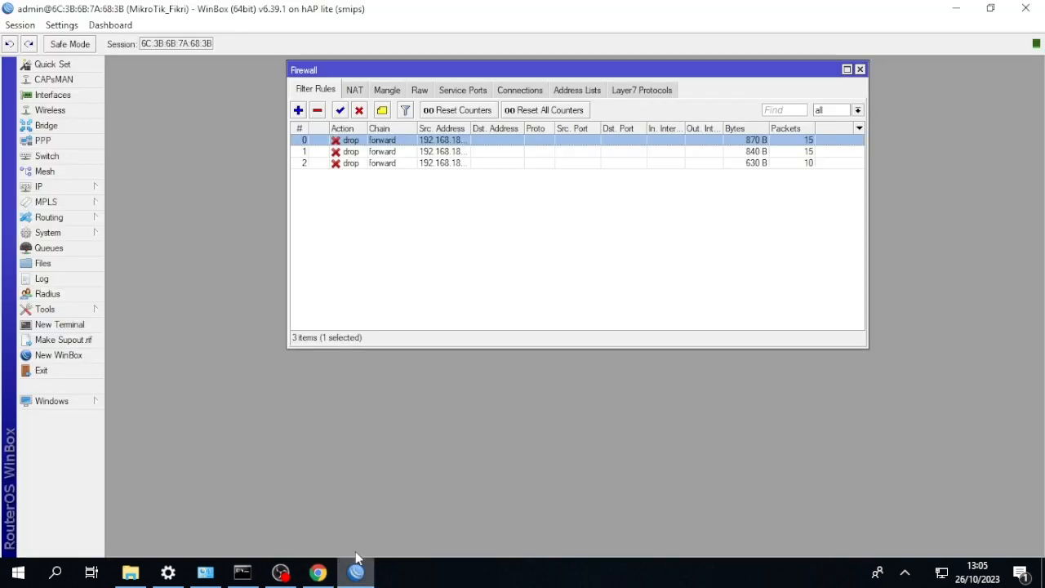
left_click(298, 110)
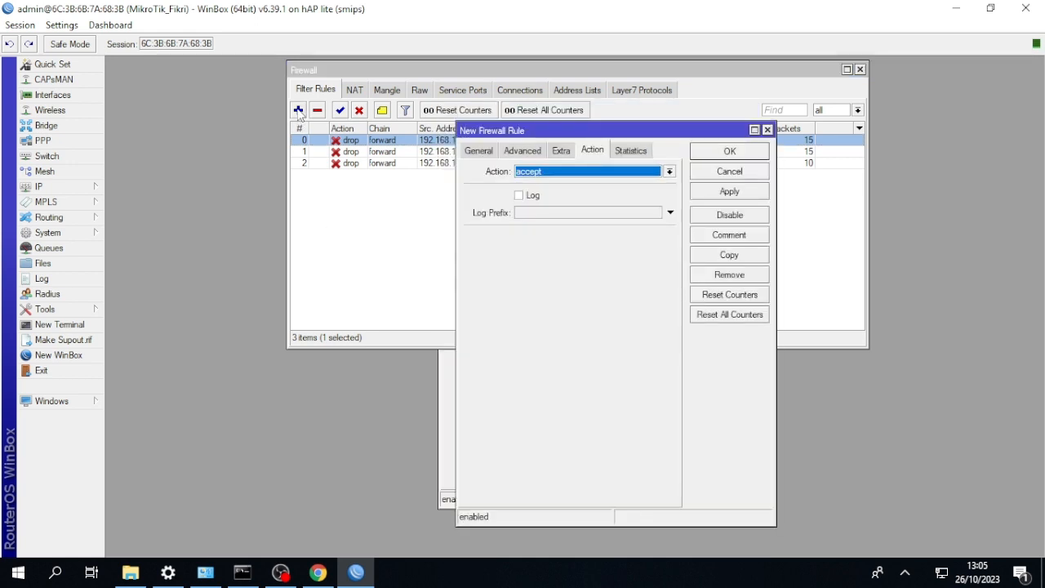
left_click(446, 385)
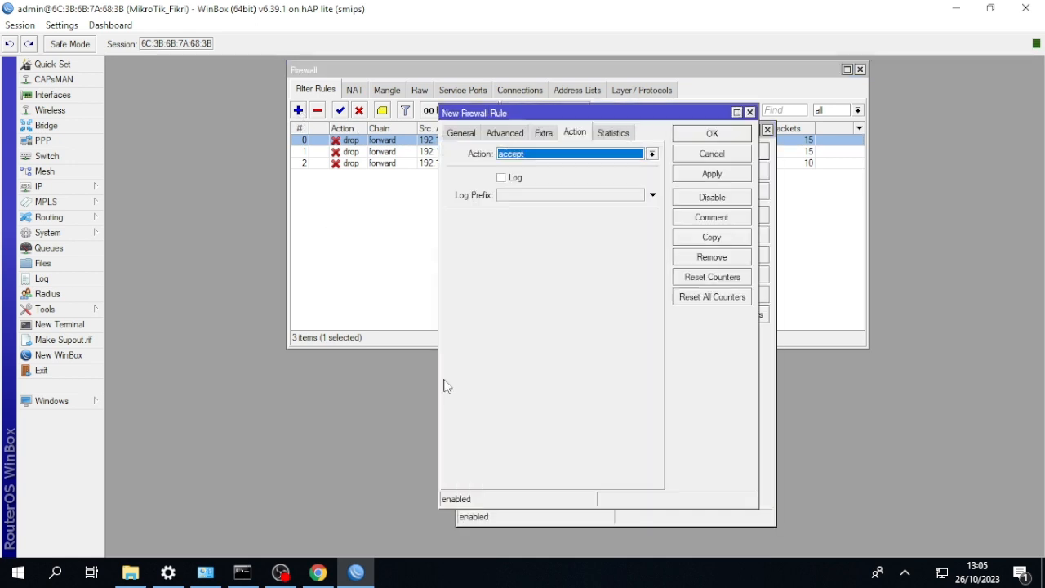
left_click(749, 112)
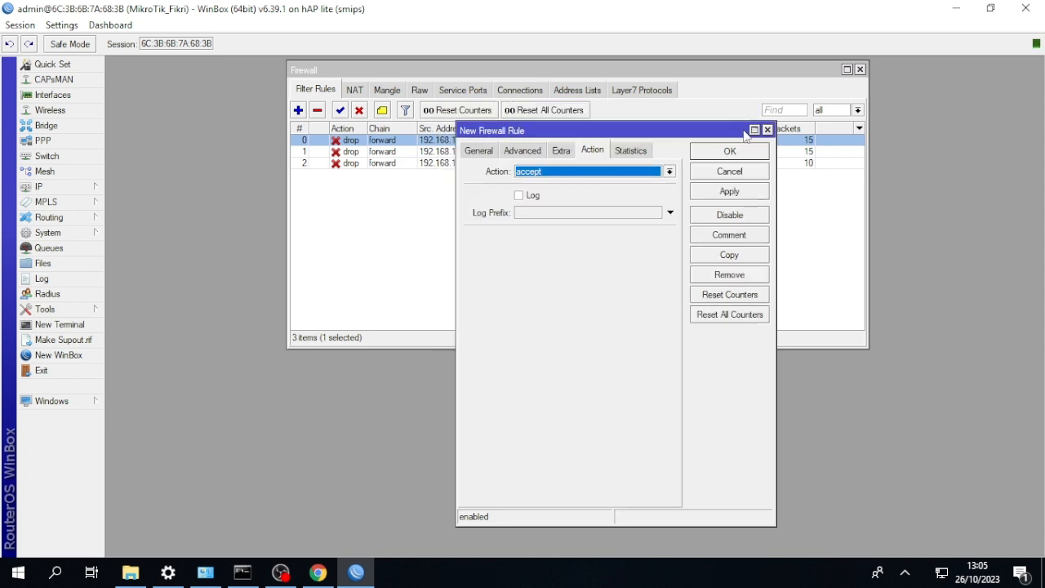
left_click(478, 152)
left_click(611, 189)
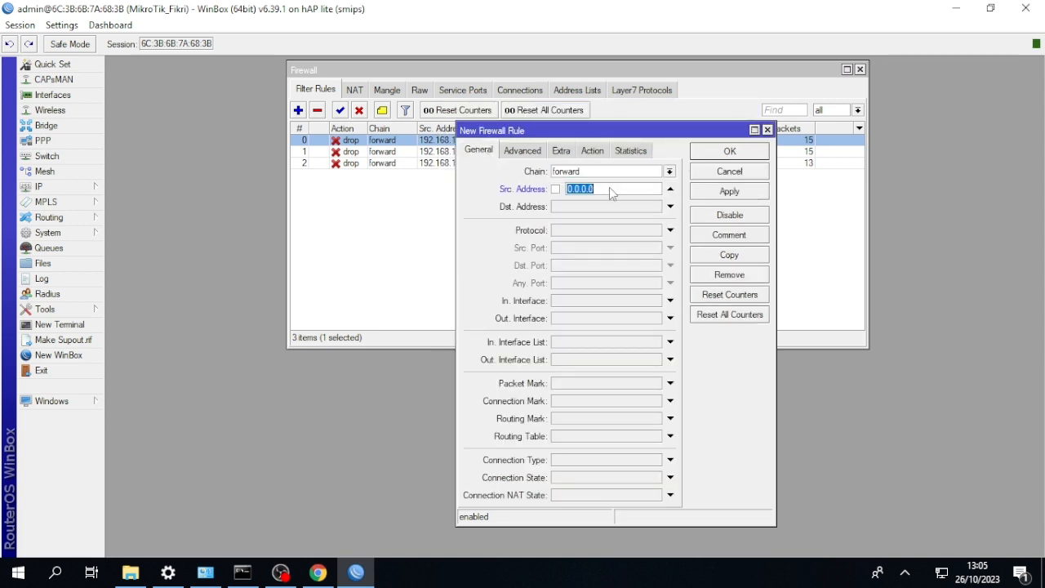
key("BackSpace")
type("192.168.18.0/24")
Match the fourth rule to the Layer7 protocol zalora, set its action to drop and save it.
left_click(523, 151)
left_click(655, 212)
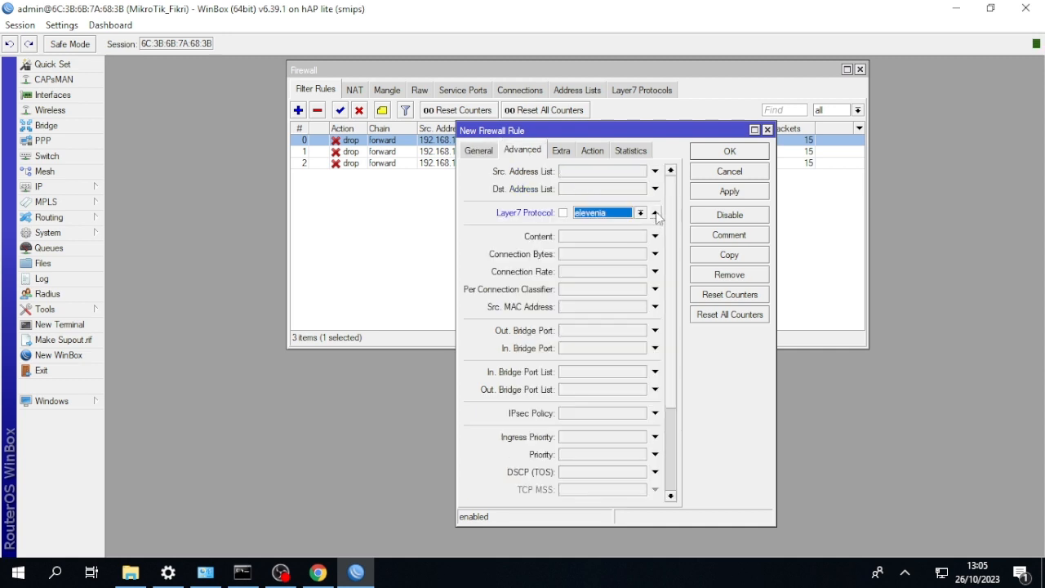
left_click(641, 214)
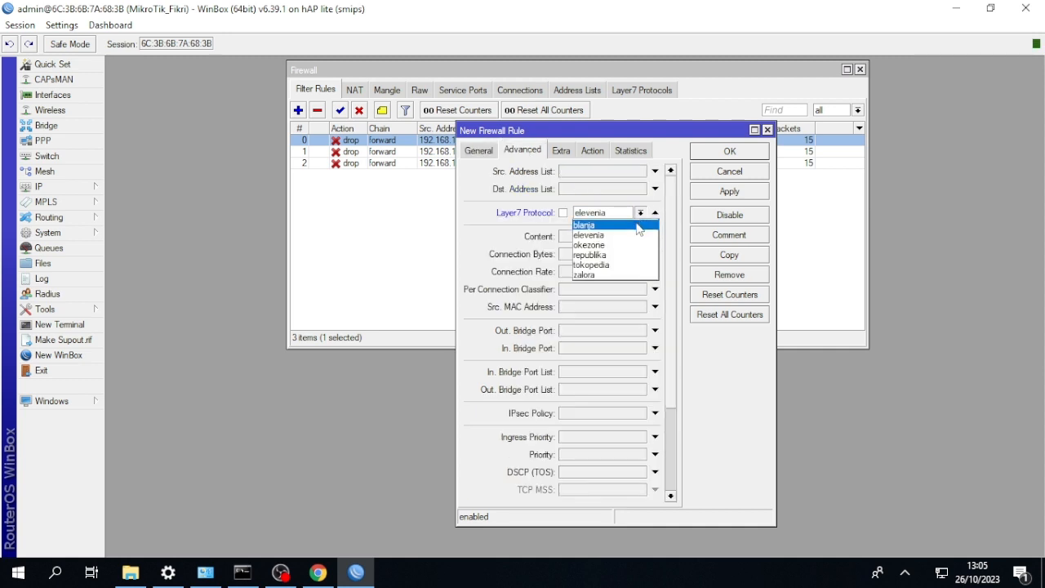
left_click(606, 274)
left_click(592, 151)
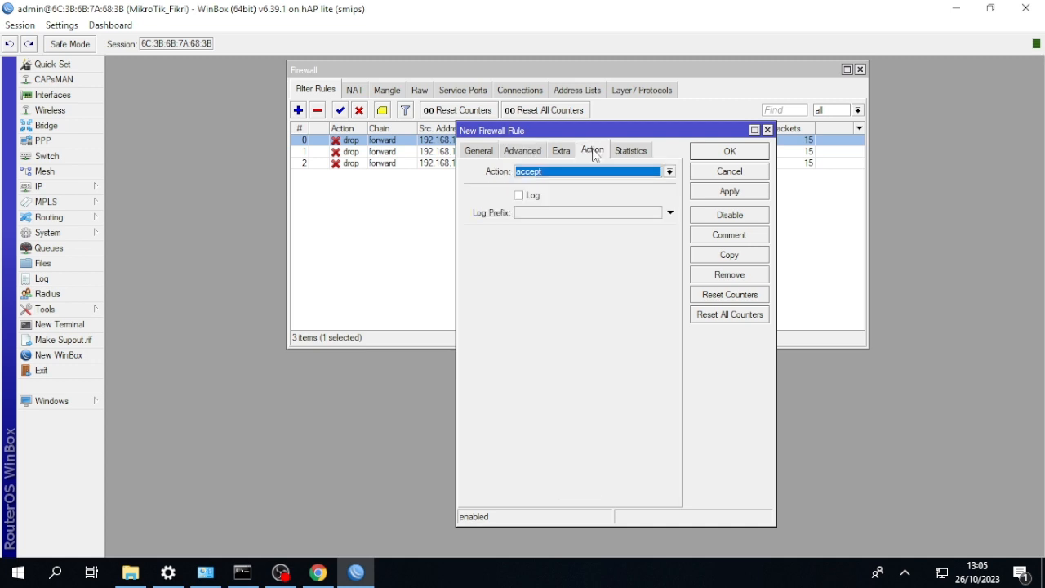
left_click(594, 173)
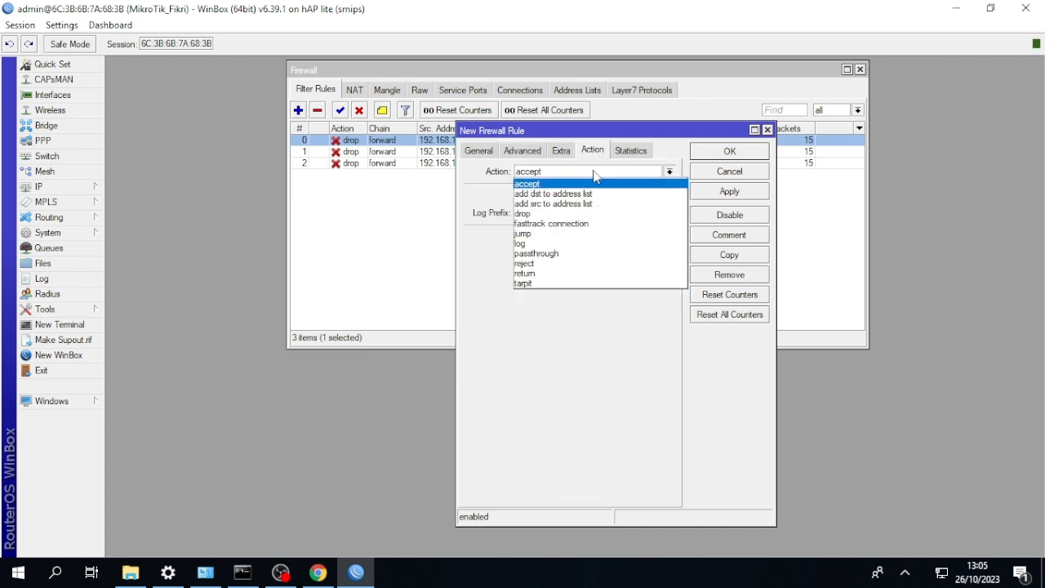
left_click(578, 214)
left_click(710, 152)
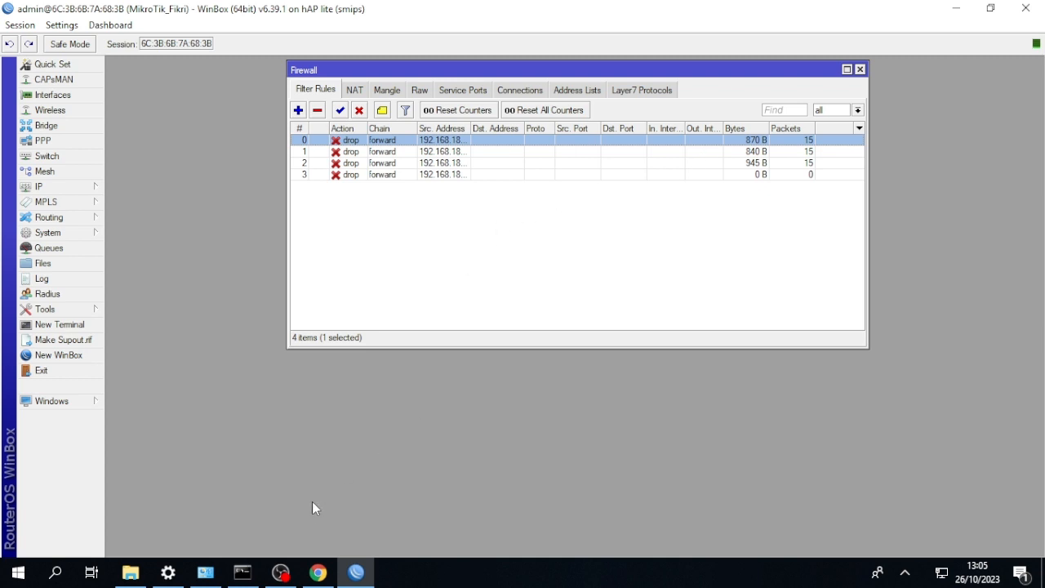
Switch to Chrome and open zalora.com in a new tab to test the block.
left_click(318, 571)
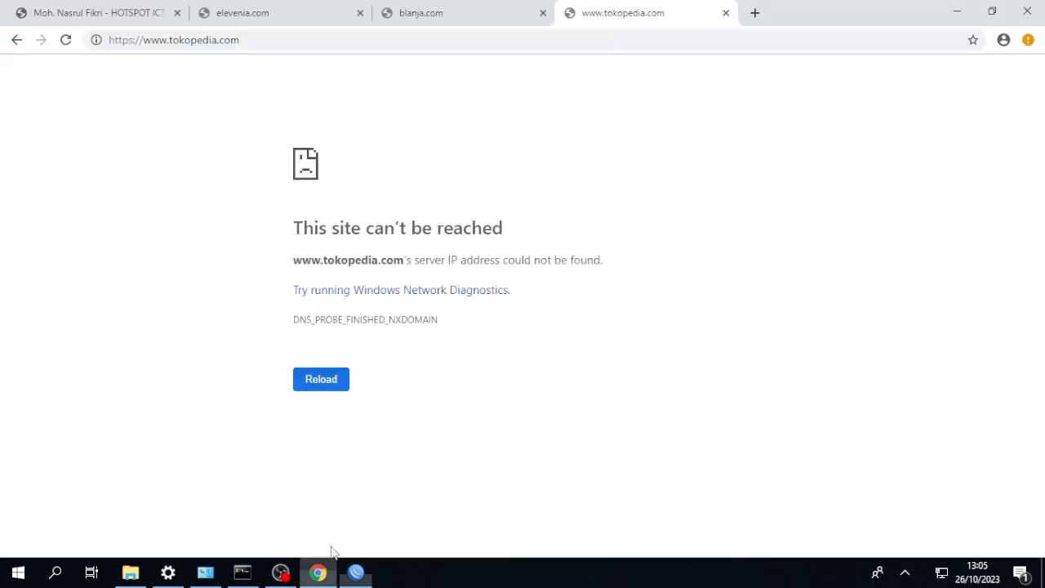
left_click(755, 13)
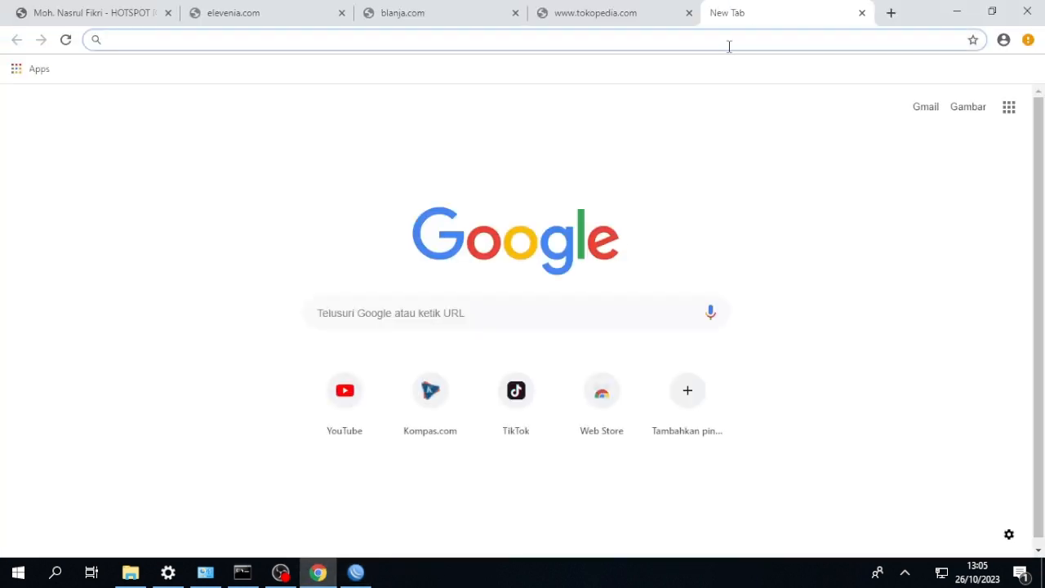
type("za")
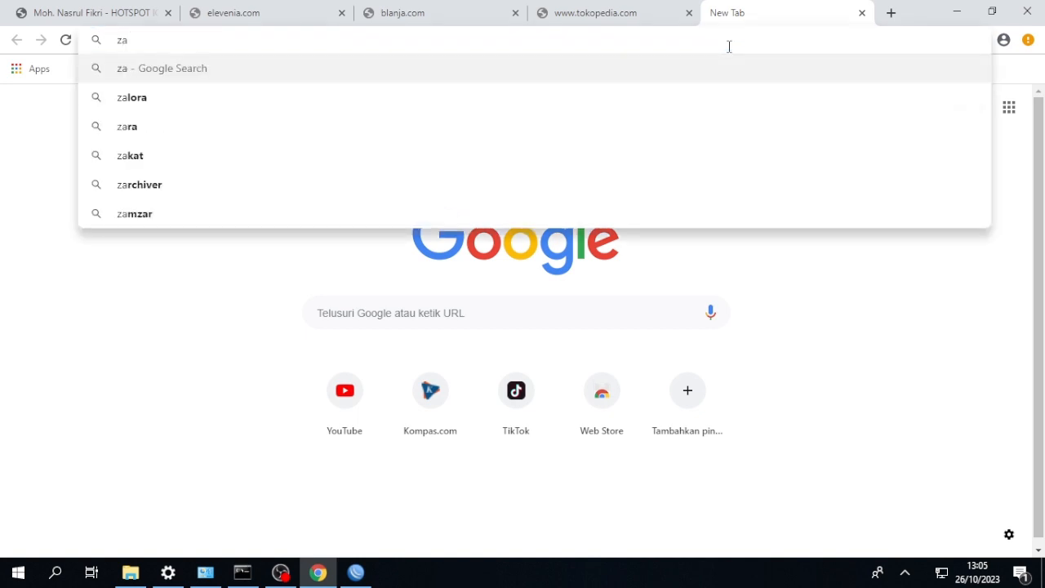
type("lora")
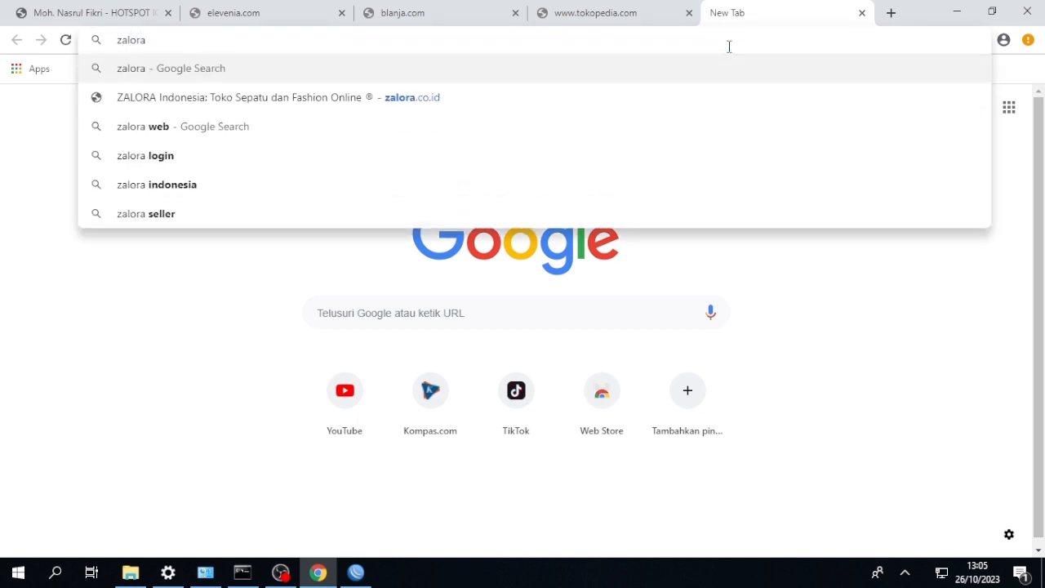
type(".com")
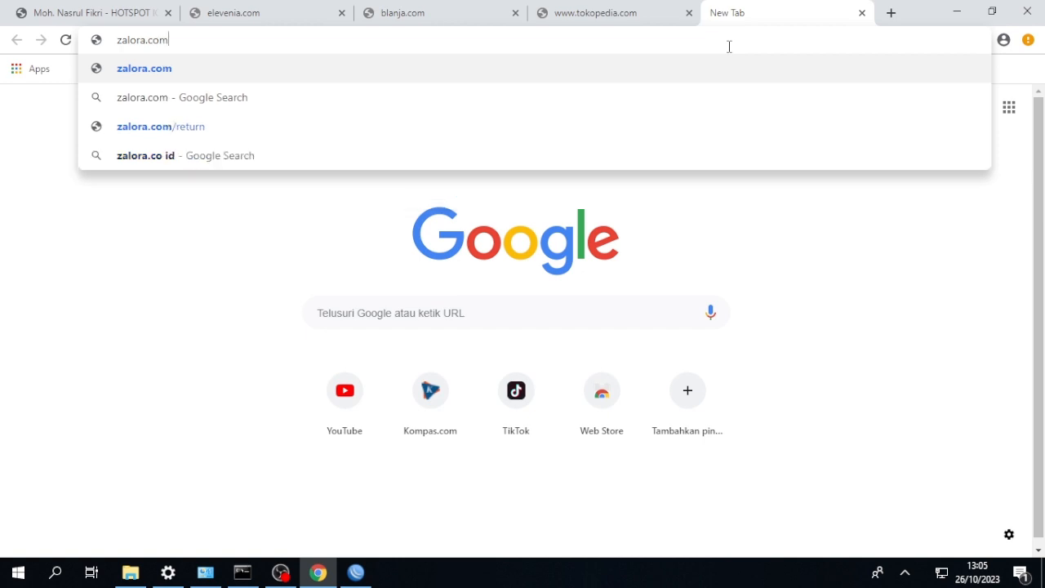
key("Return")
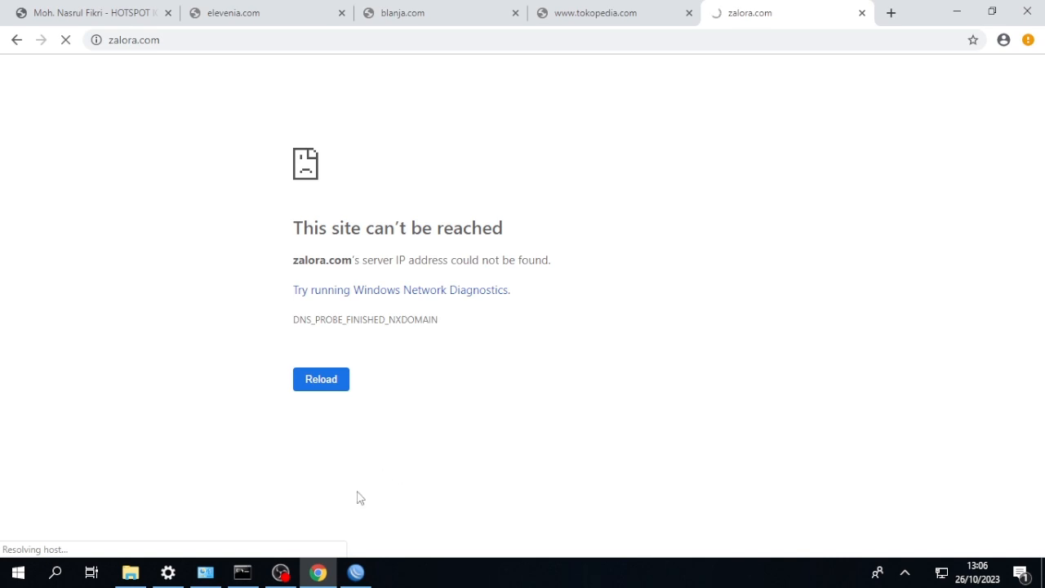
Switch back to WinBox and create a fifth forward-chain filter rule with source address 192.168.18.0/24.
left_click(355, 572)
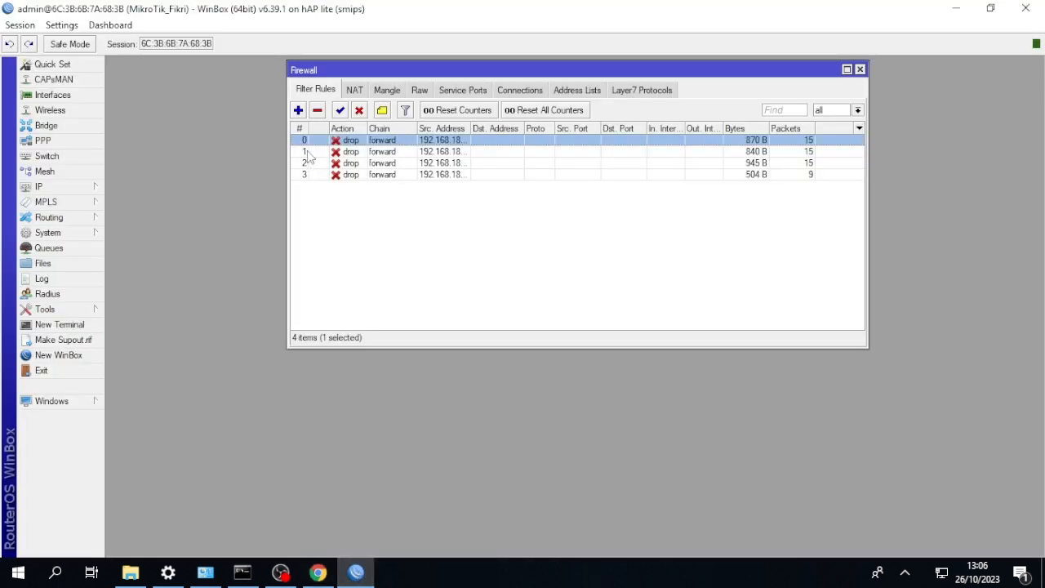
left_click(298, 109)
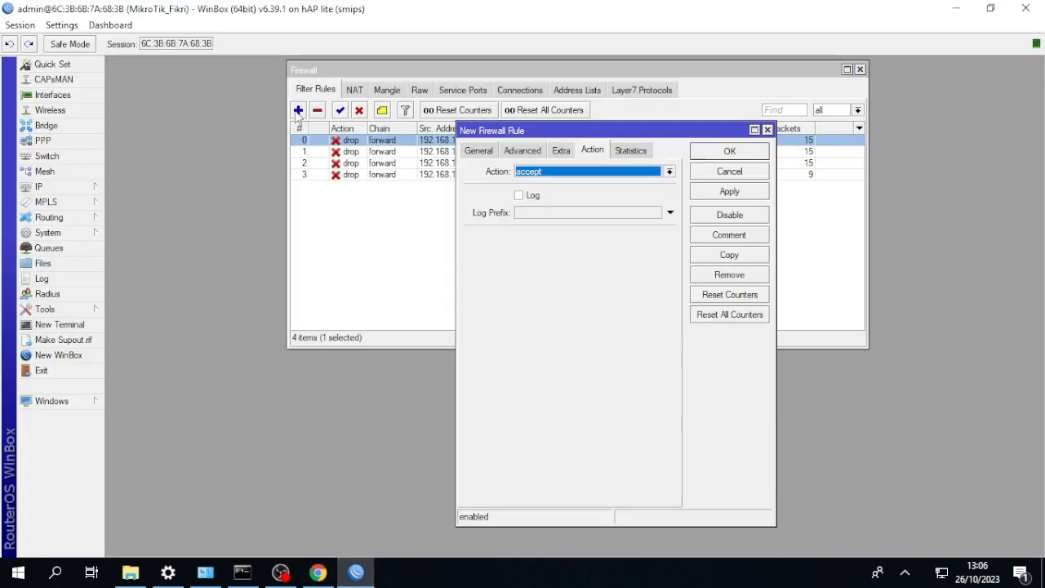
left_click(478, 151)
left_click(591, 189)
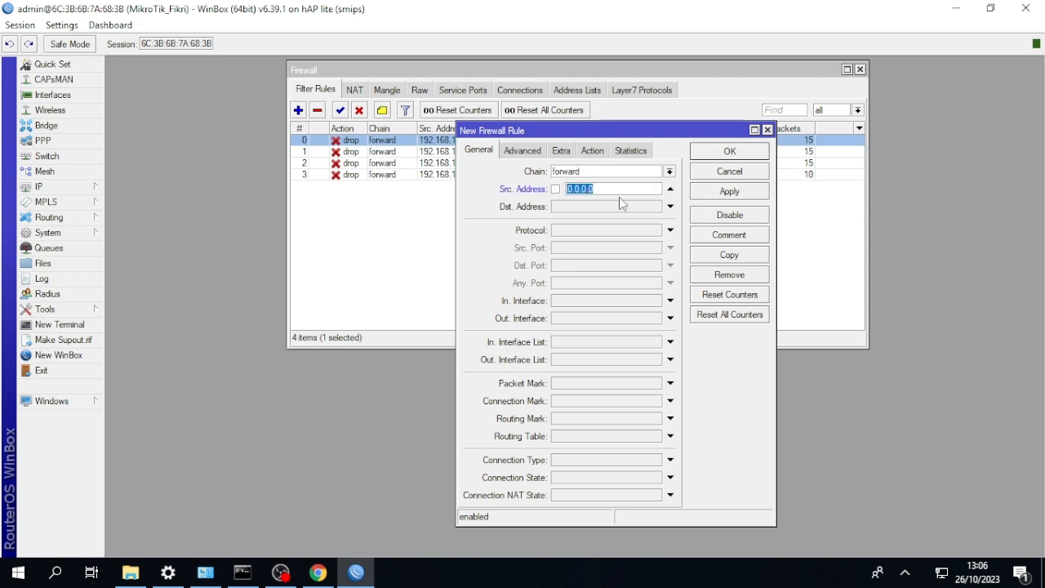
type("192.168.18.0/24")
Match the fifth rule to the Layer7 protocol republika, set its action to drop and save it.
left_click(523, 151)
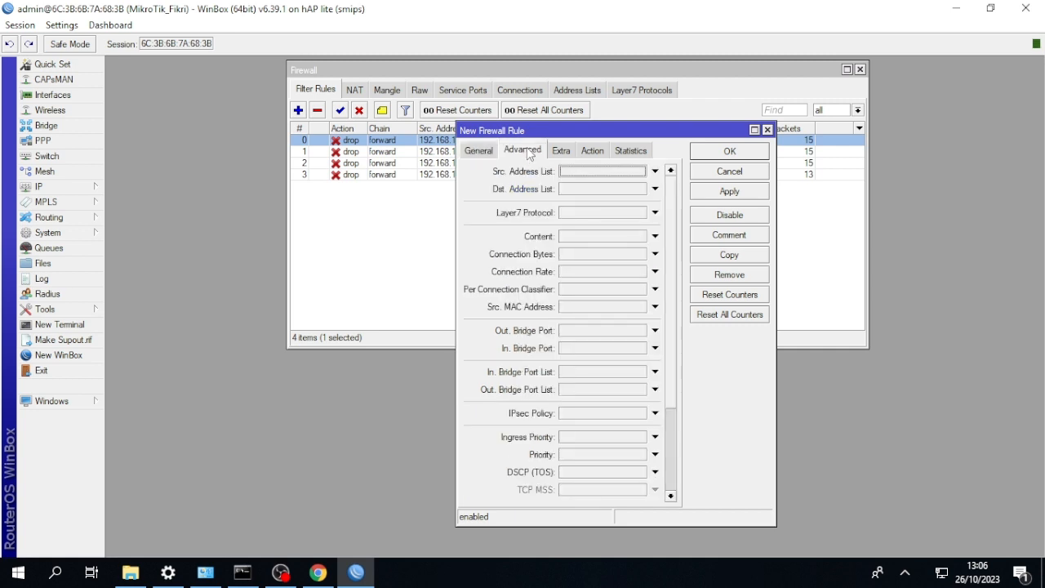
left_click(655, 212)
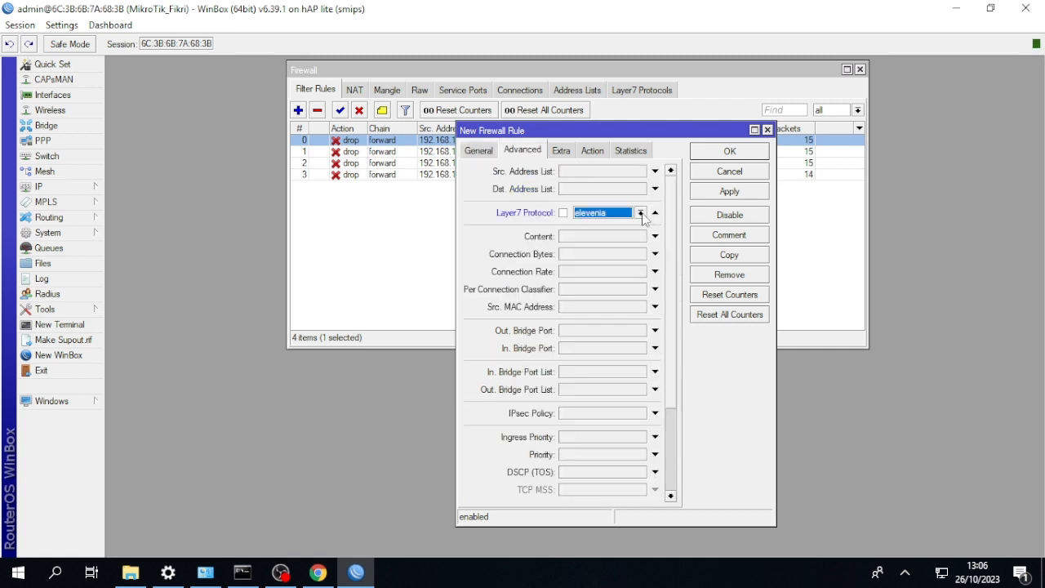
left_click(643, 215)
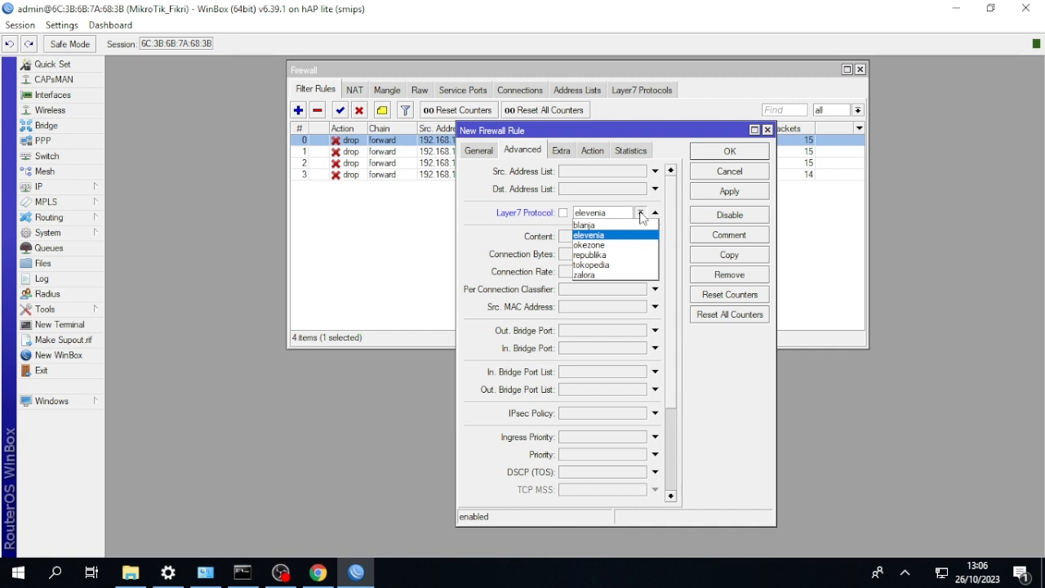
left_click(627, 257)
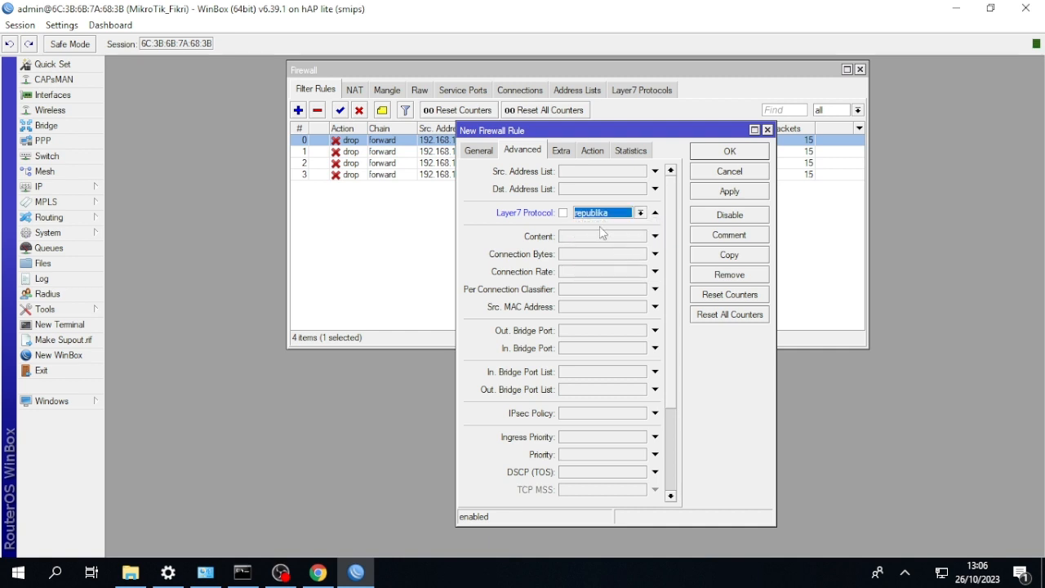
left_click(593, 150)
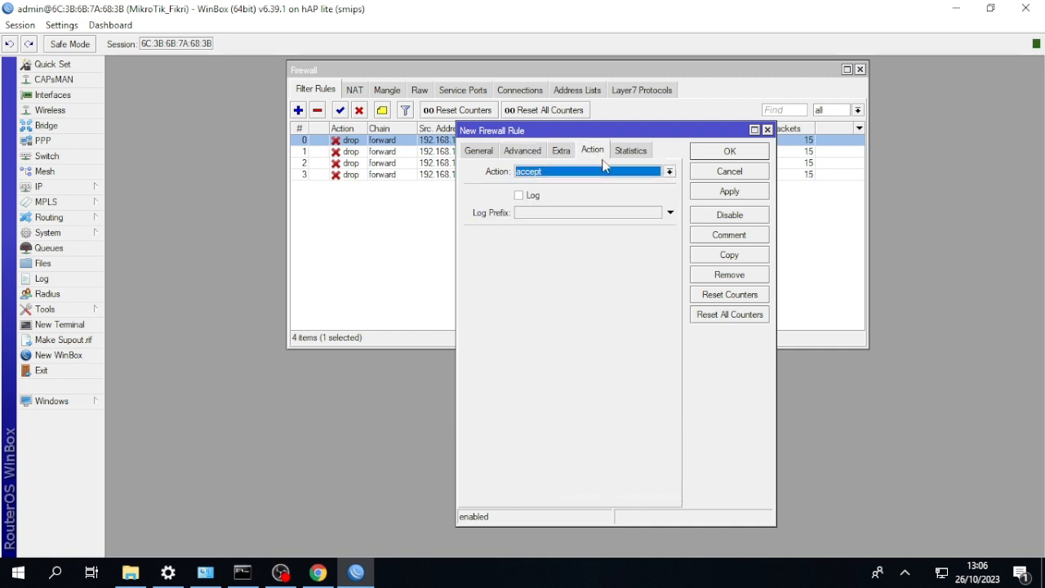
left_click(604, 171)
left_click(587, 213)
left_click(696, 152)
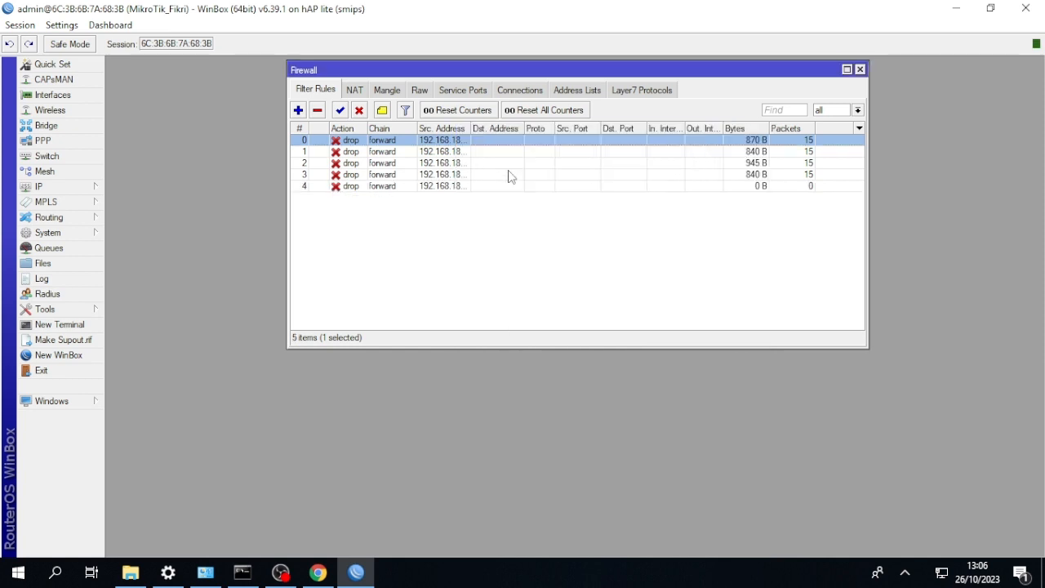
Switch to Chrome and open republika.co.id in a new tab to test the block.
left_click(318, 571)
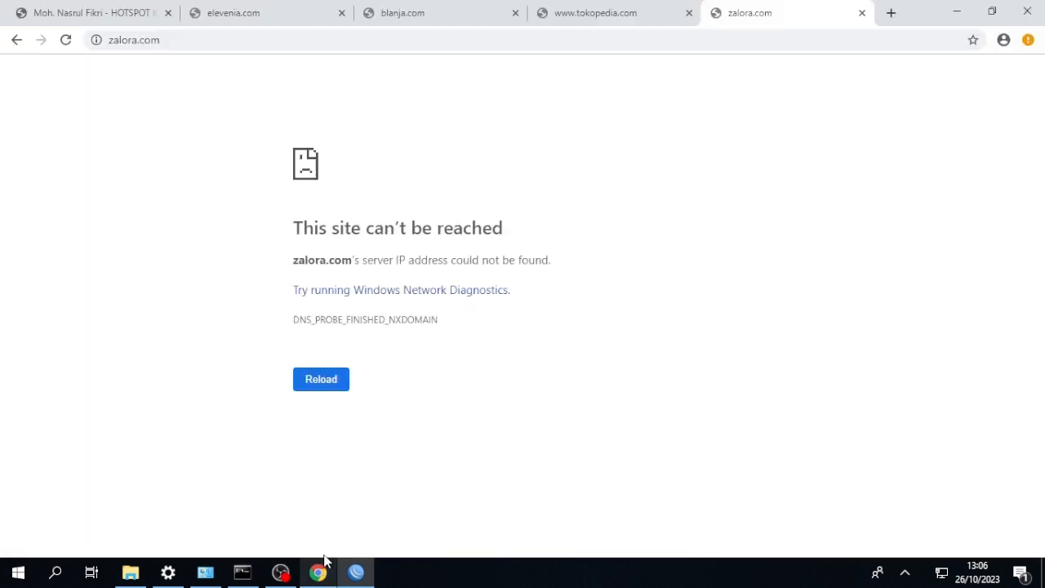
left_click(890, 14)
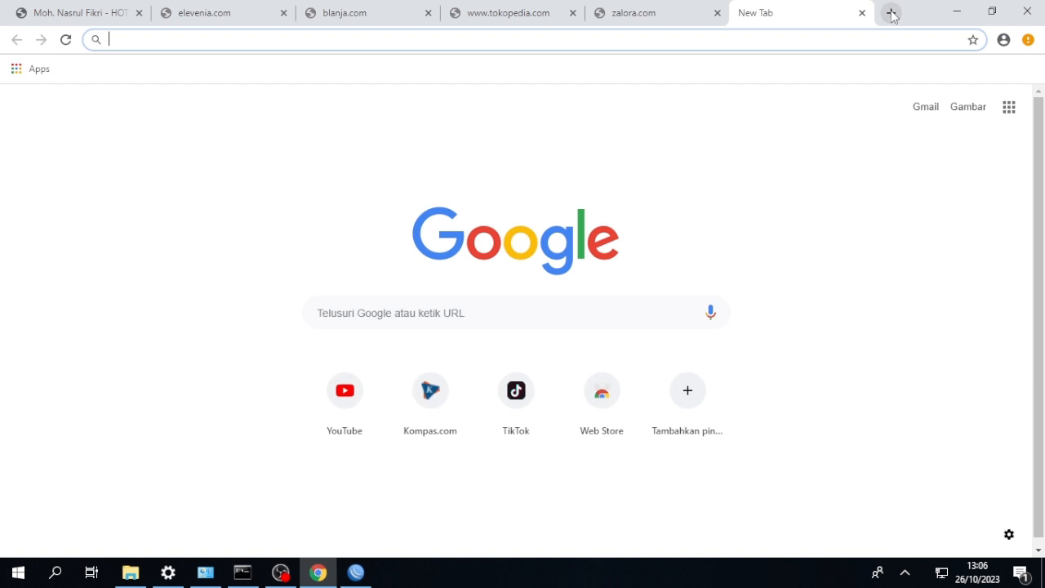
type("re")
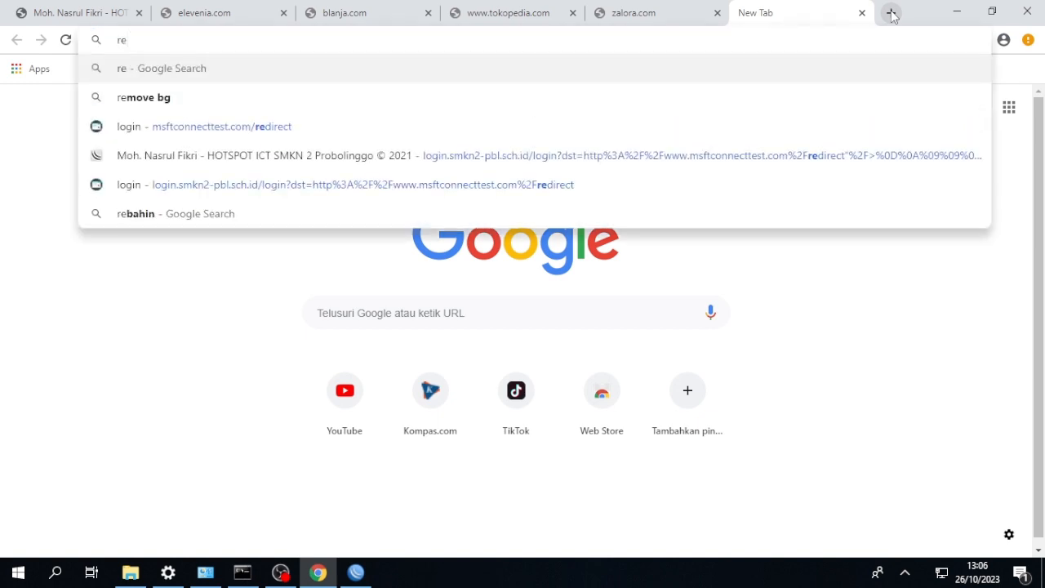
type("publika")
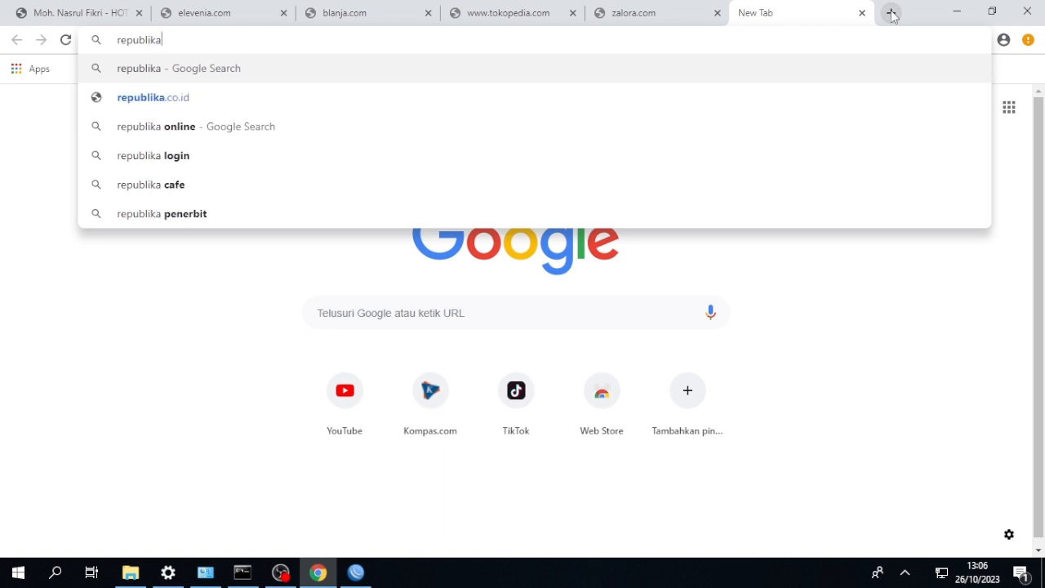
type(".co")
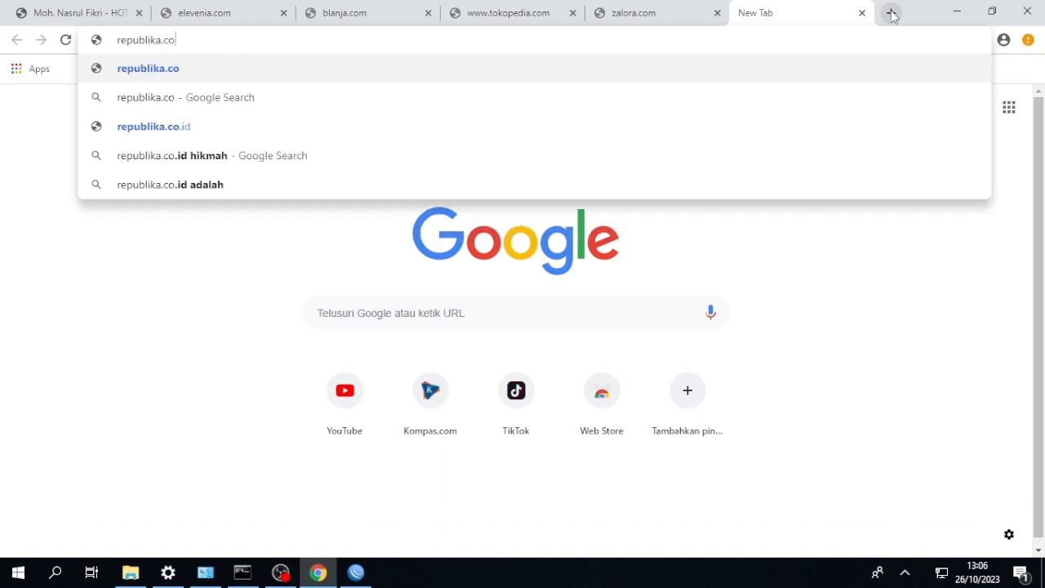
type(".id")
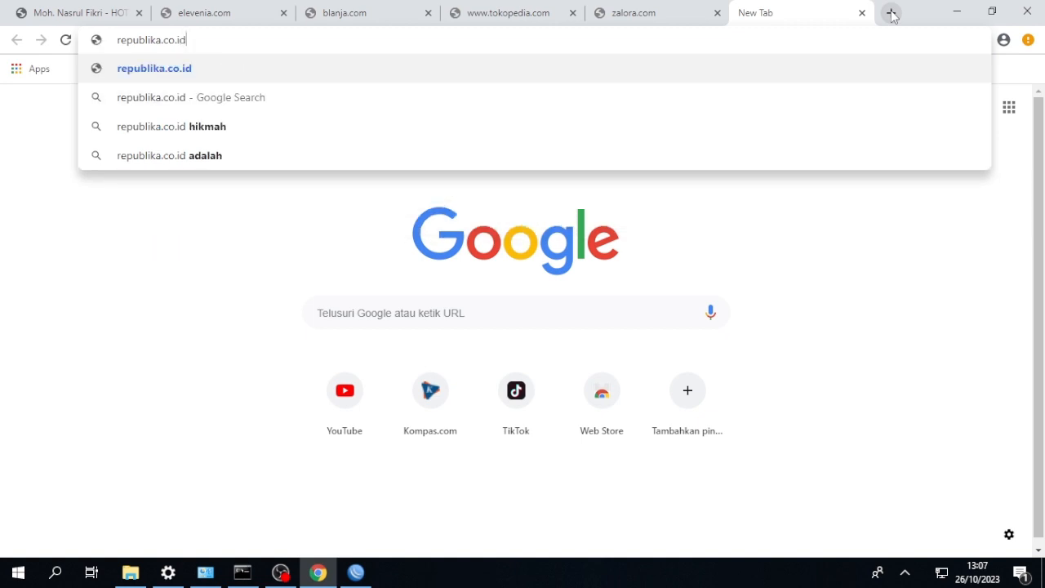
key("Return")
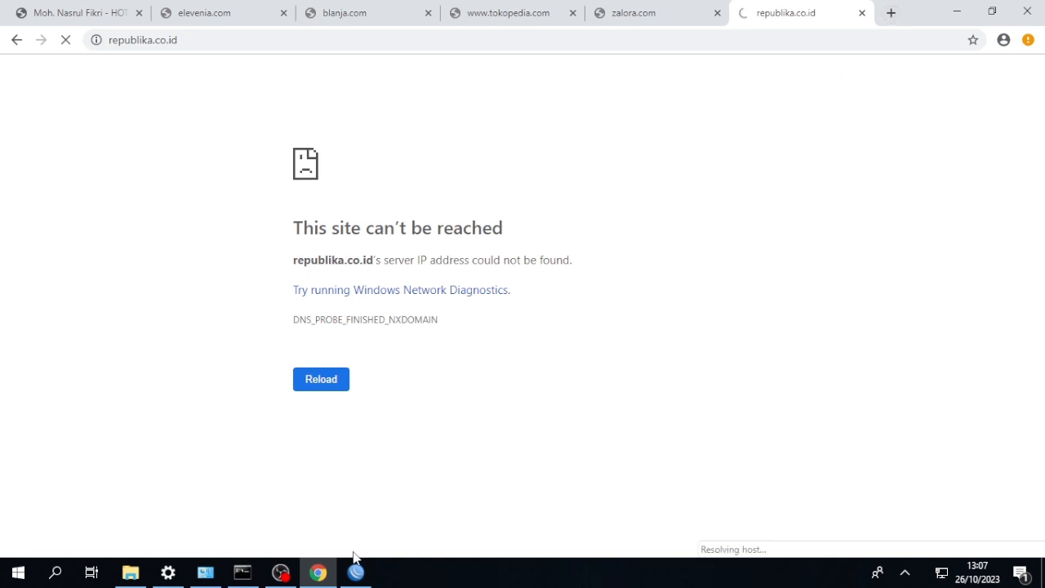
Switch back to WinBox and create a sixth forward-chain filter rule with source address 192.168.18.0/24.
mouse_move(345, 571)
left_click(344, 523)
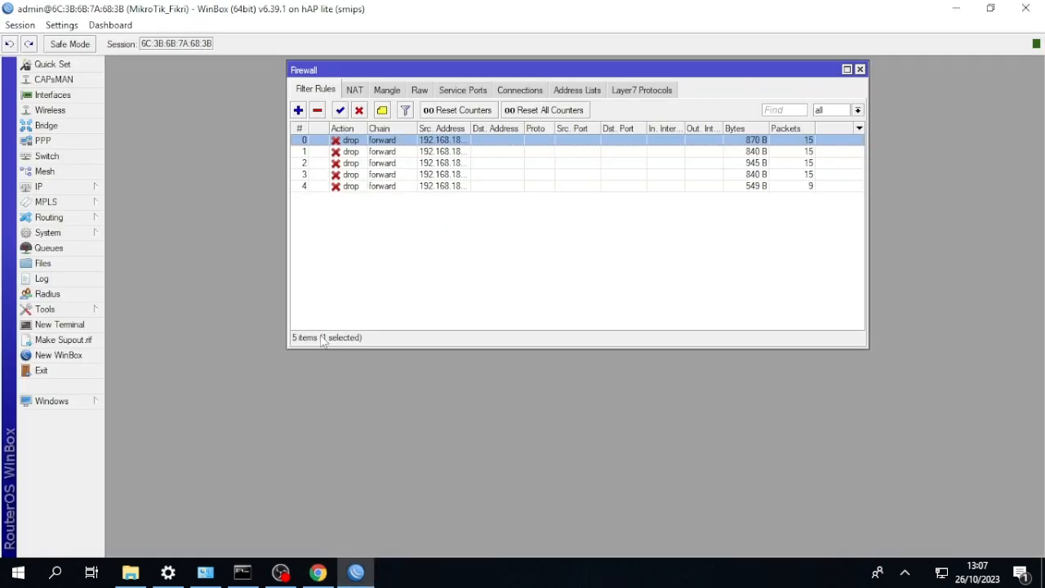
left_click(298, 110)
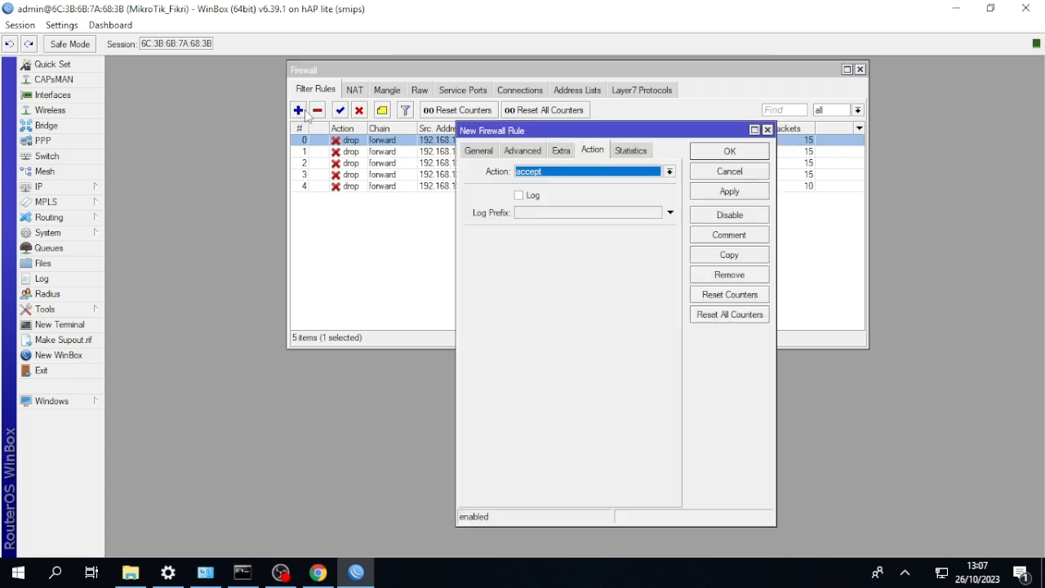
left_click(478, 150)
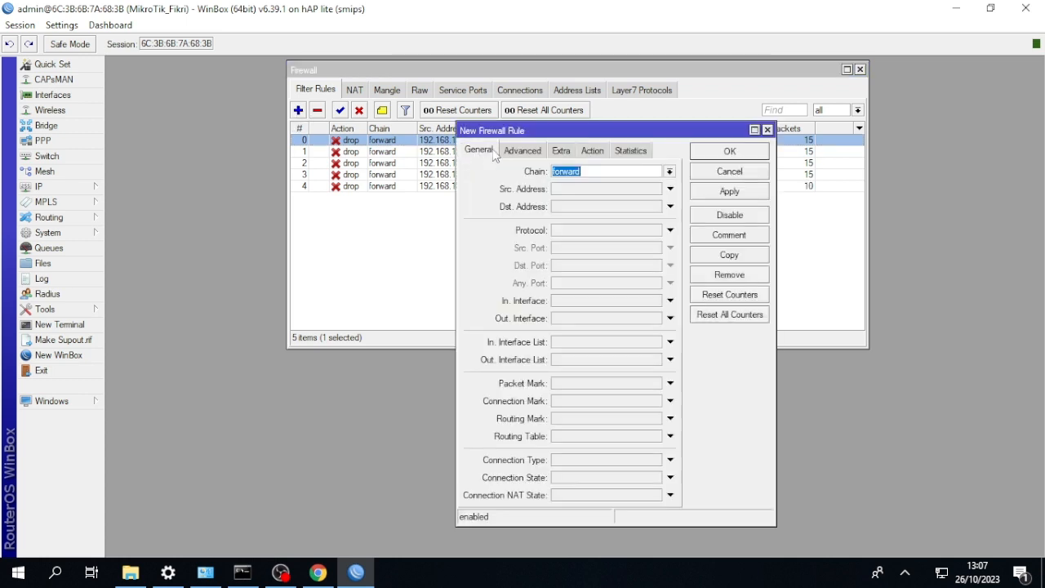
left_click(610, 188)
type("192.")
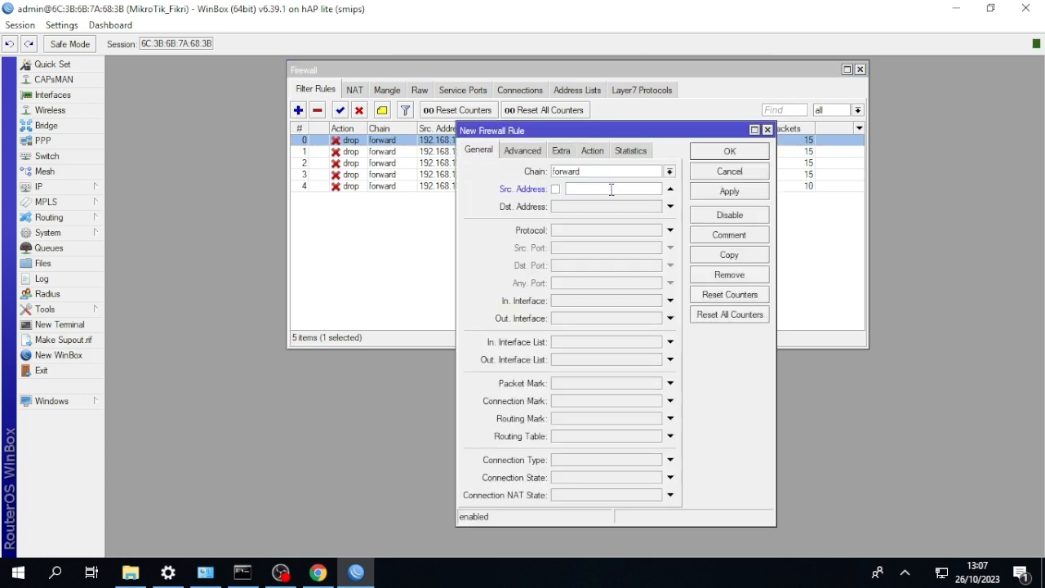
type("168.18.0/24")
Match the sixth rule to the Layer7 protocol for okezone, set its action to drop and save it.
left_click(529, 151)
left_click(655, 213)
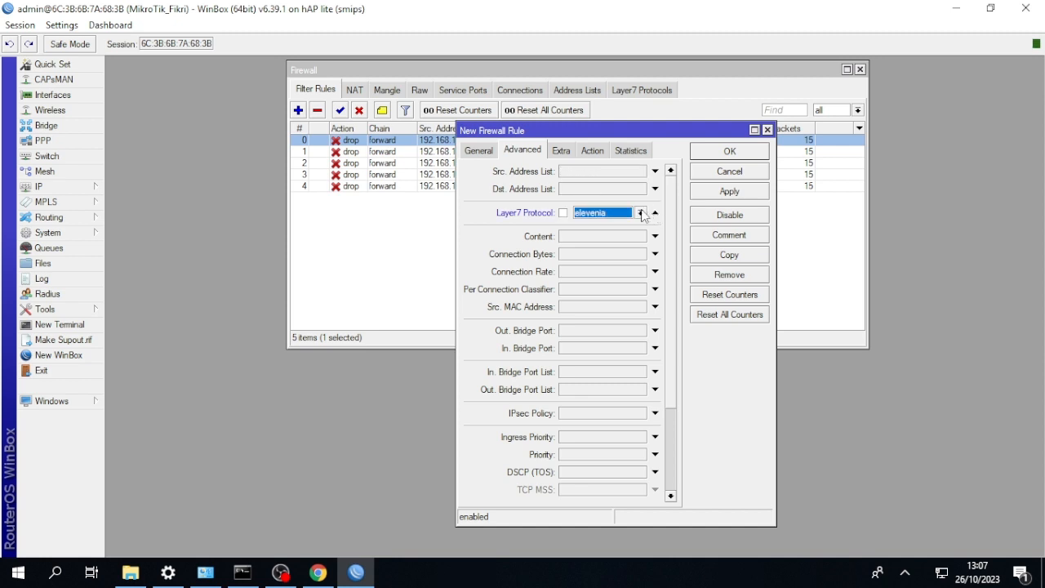
left_click(640, 212)
left_click(636, 245)
left_click(597, 155)
left_click(596, 172)
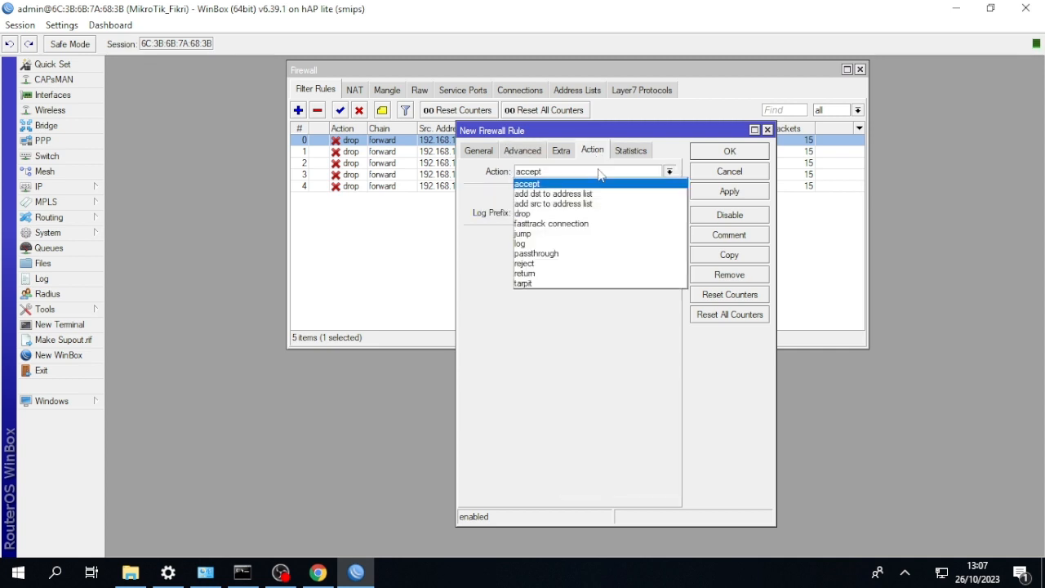
left_click(597, 214)
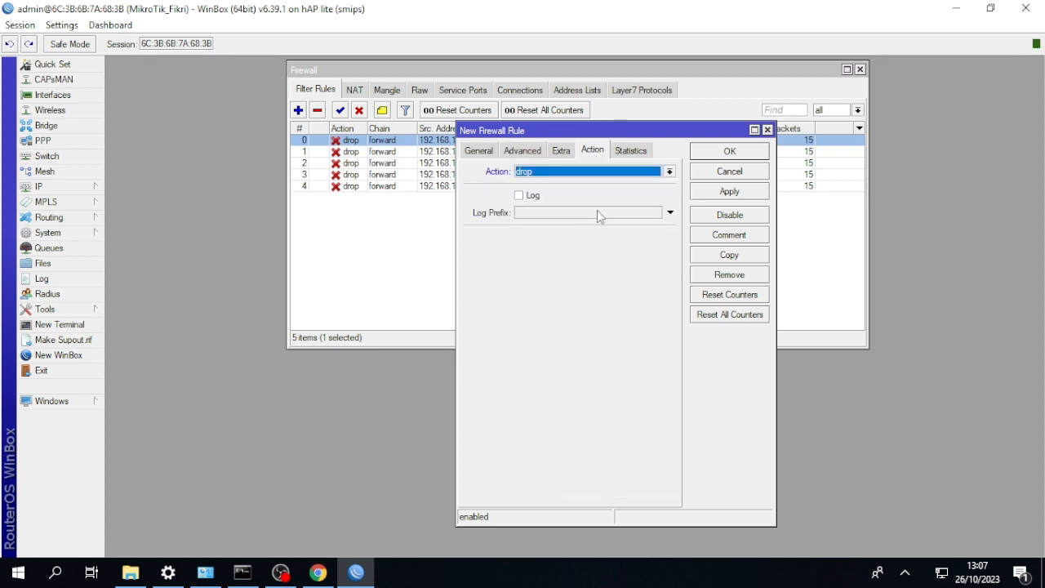
left_click(710, 155)
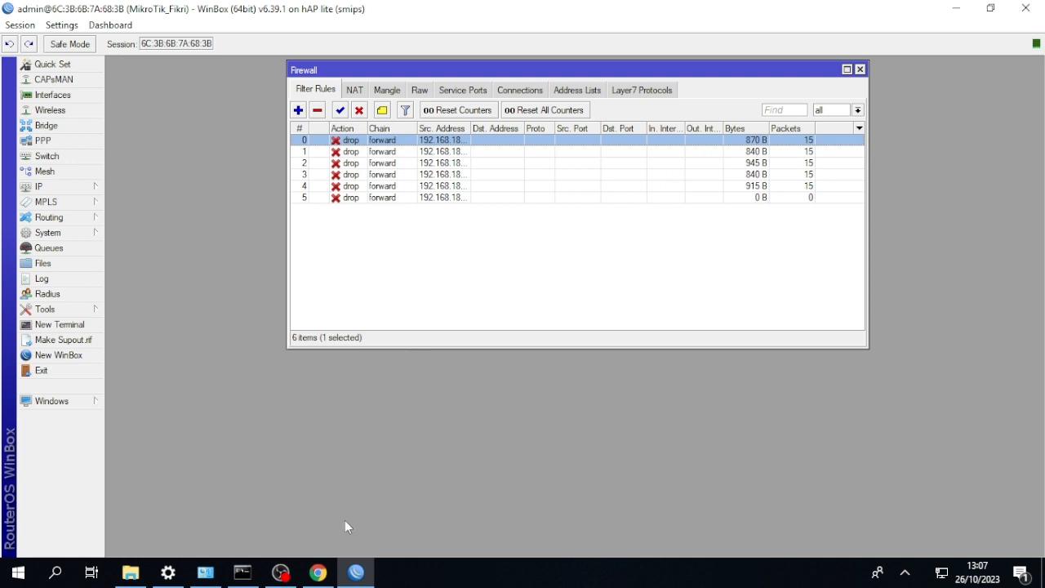
Switch to Chrome and open okezone.com in a new tab to test the block.
left_click(318, 572)
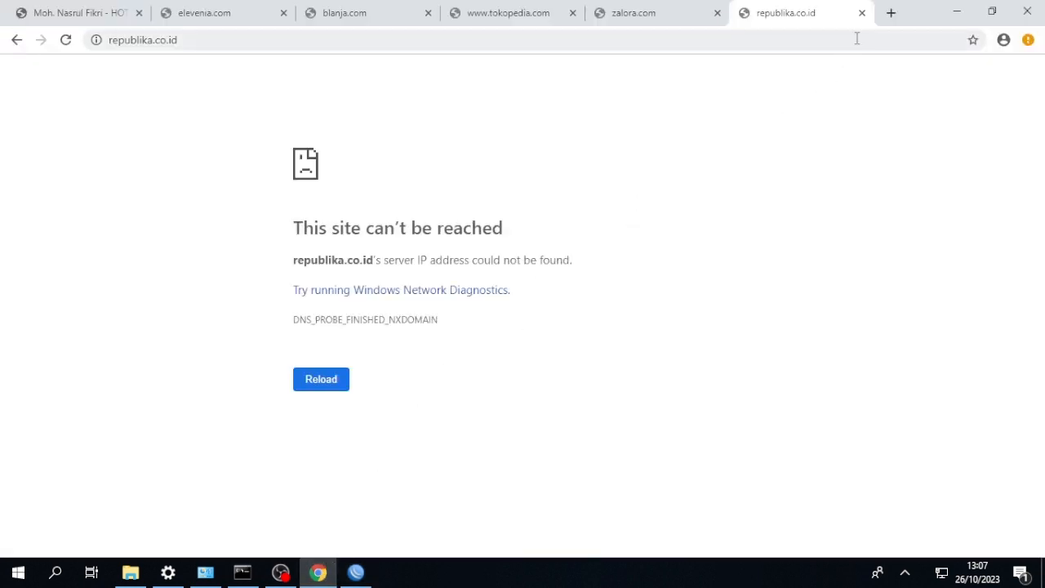
left_click(891, 15)
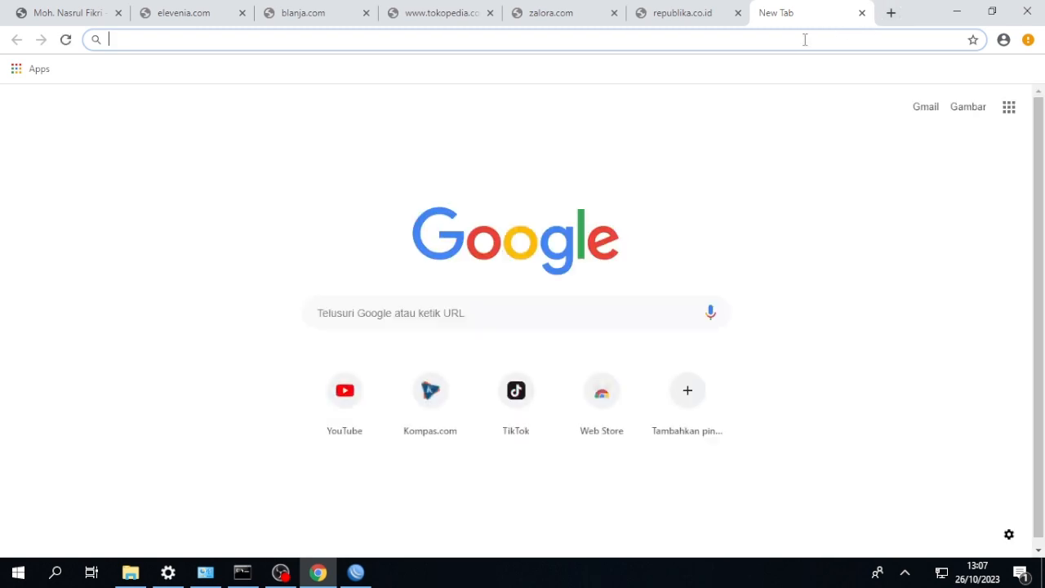
type("oke")
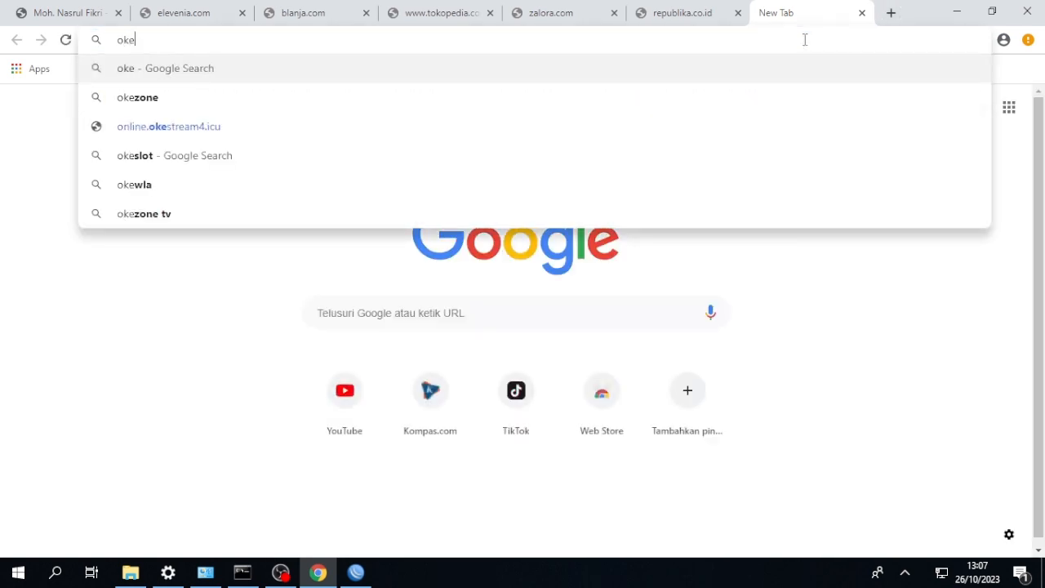
type("zone")
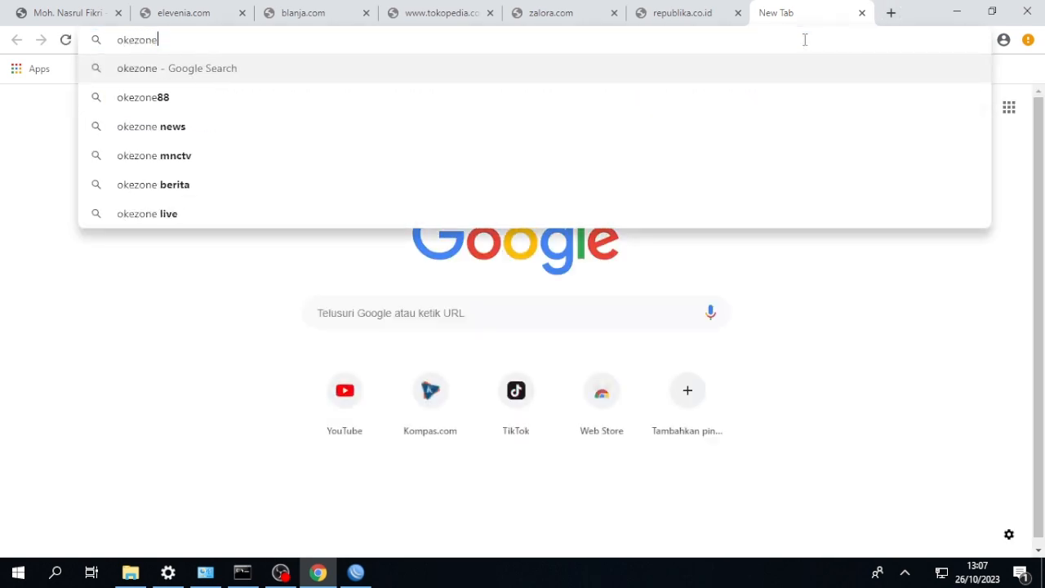
type(".com")
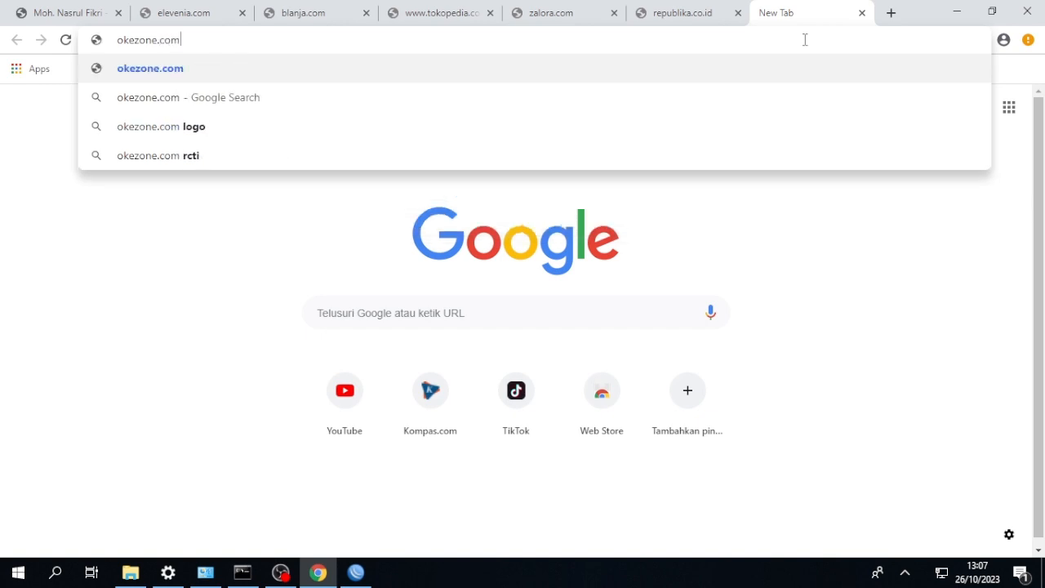
left_click(291, 64)
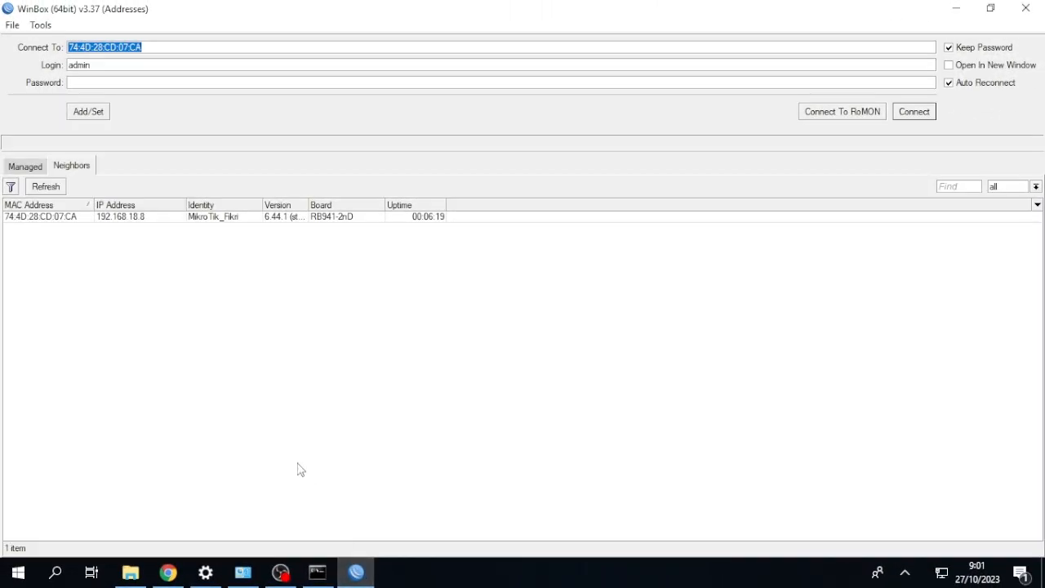
Connect to the neighbouring RB941-2nD router as admin in WinBox and close its Firewall window.
left_click(52, 218)
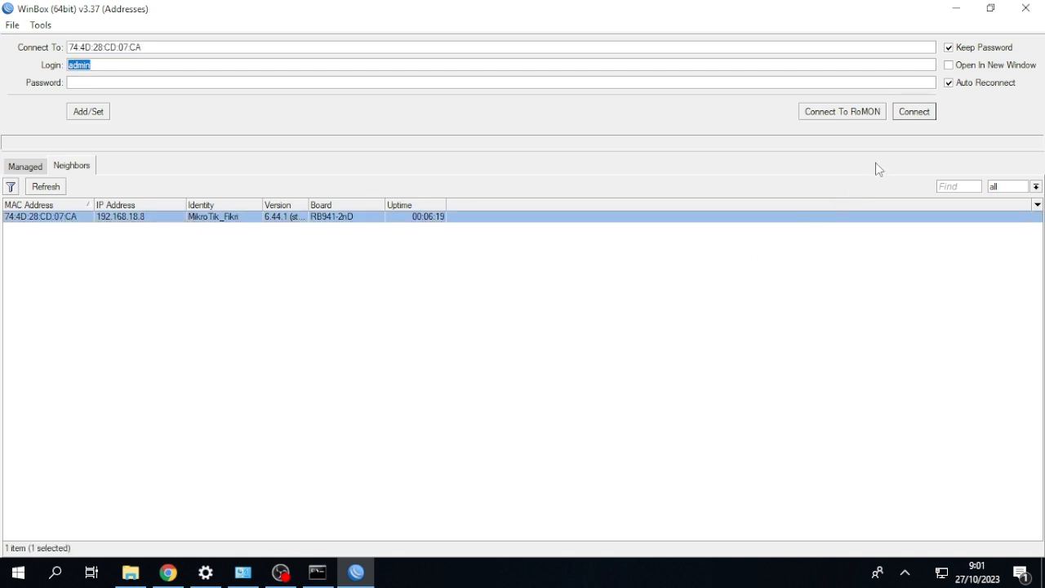
left_click(911, 112)
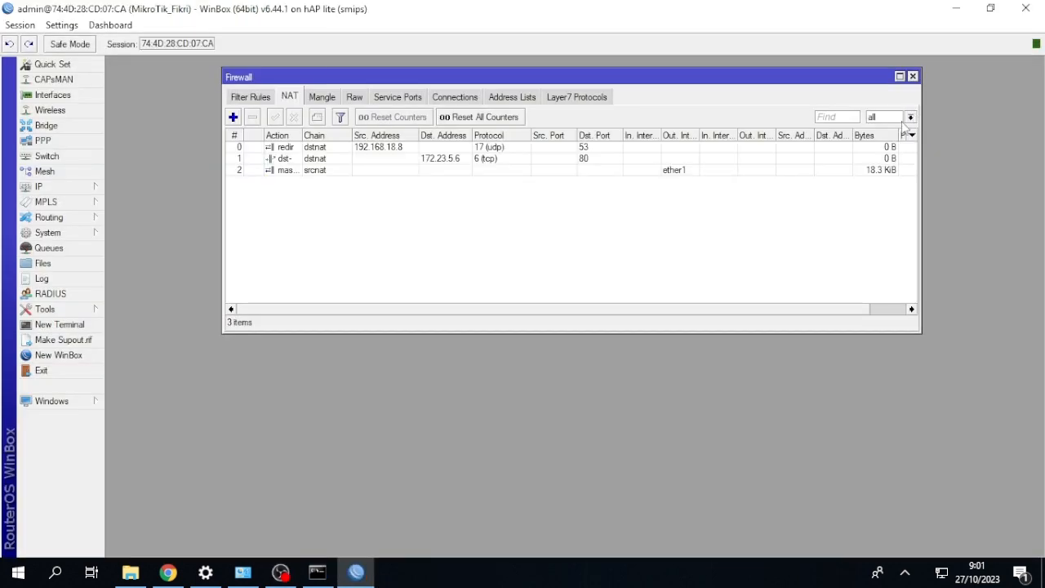
left_click(912, 77)
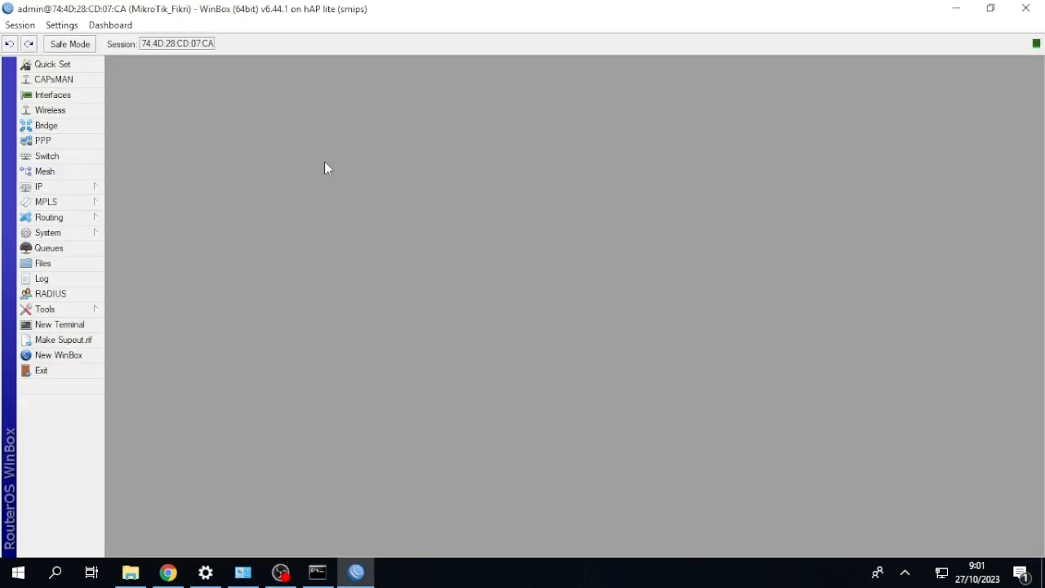
Reset the router's configuration with the No Default Configuration option enabled and confirm the reset.
left_click(54, 237)
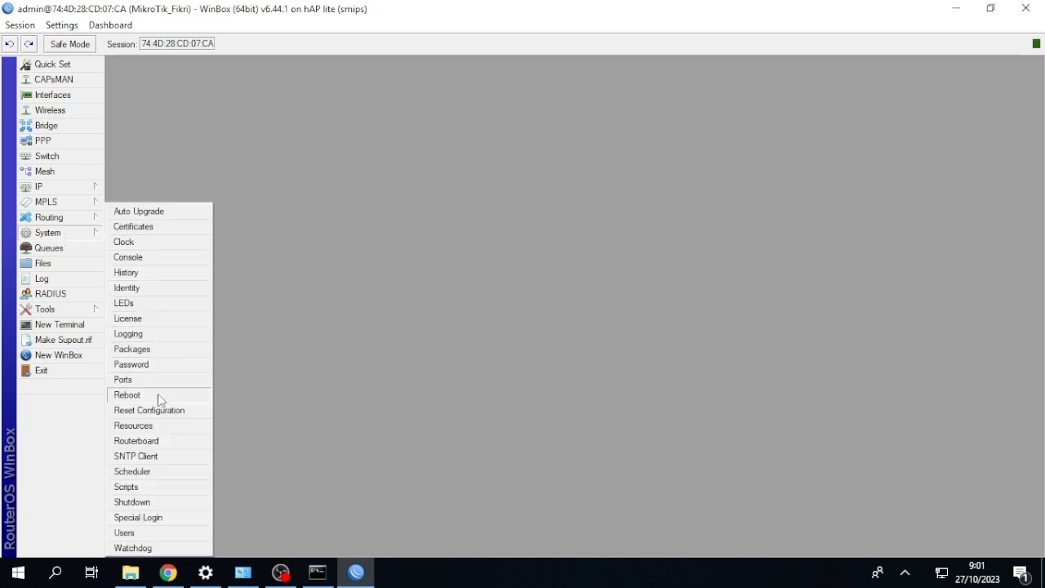
left_click(157, 414)
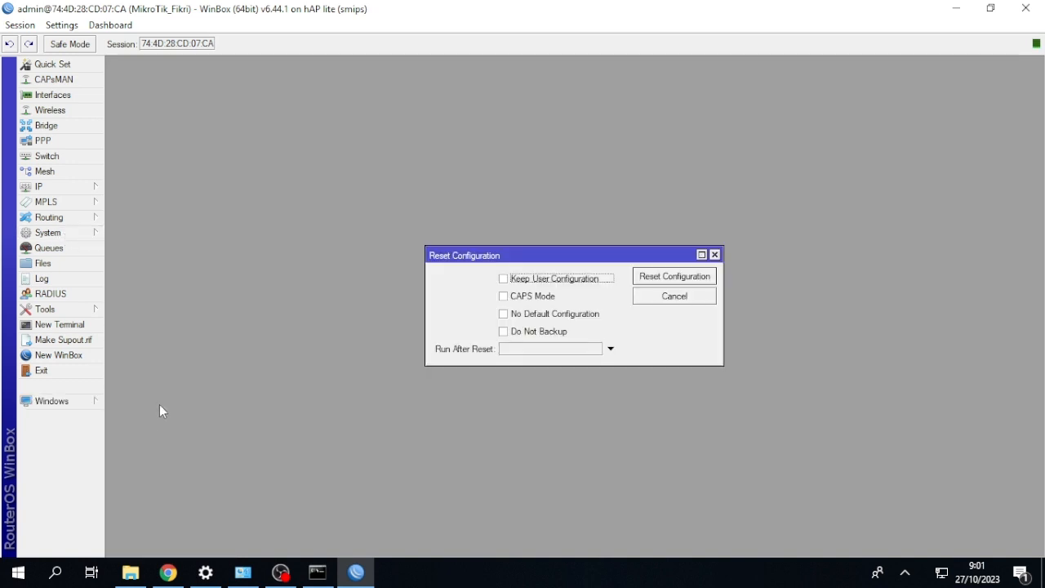
left_click(504, 315)
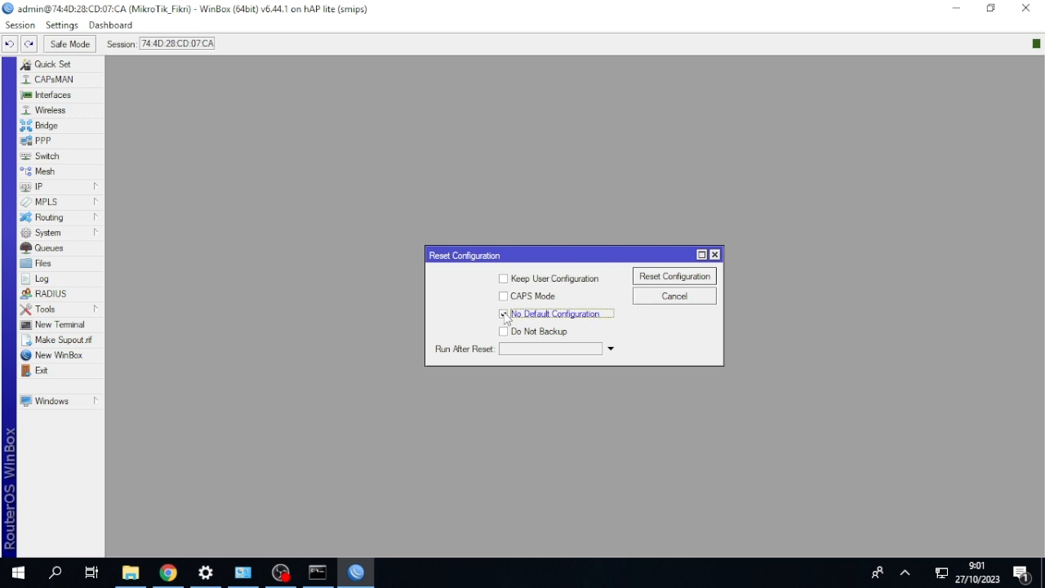
left_click(641, 276)
left_click(586, 301)
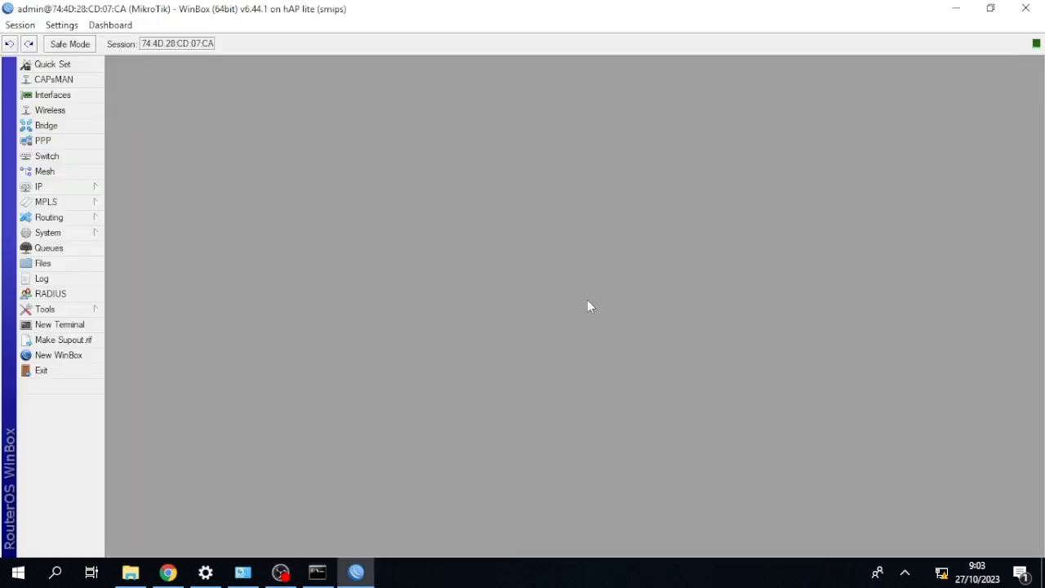
Change the router's identity to MikroTik followed by an underscore and the owner's name.
left_click(47, 233)
left_click(126, 286)
key("End")
type("_")
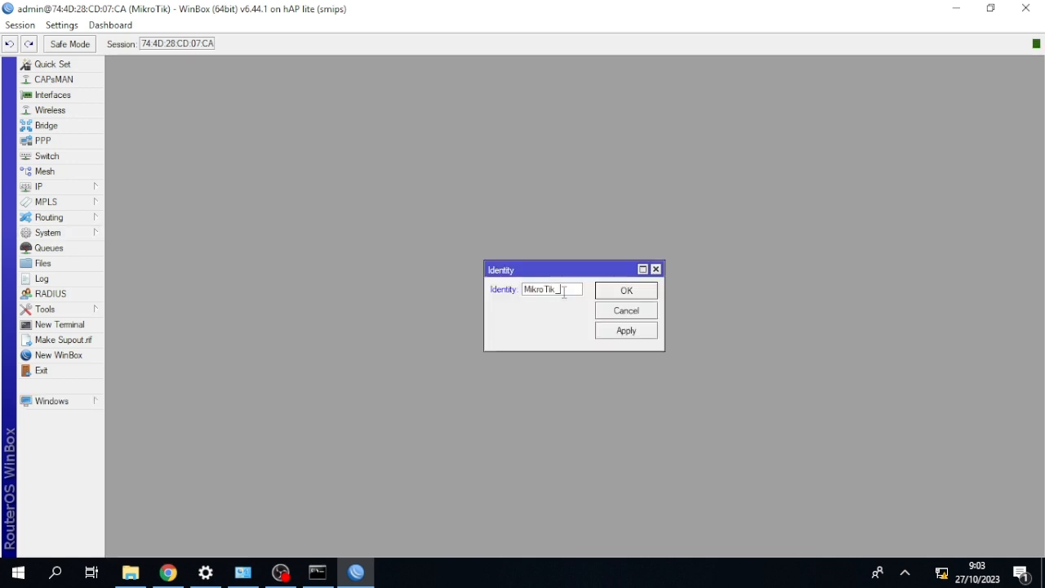
type("Fikri")
key("Return")
Add a DHCP client on ether1 and close the DHCP Client window.
left_click(41, 186)
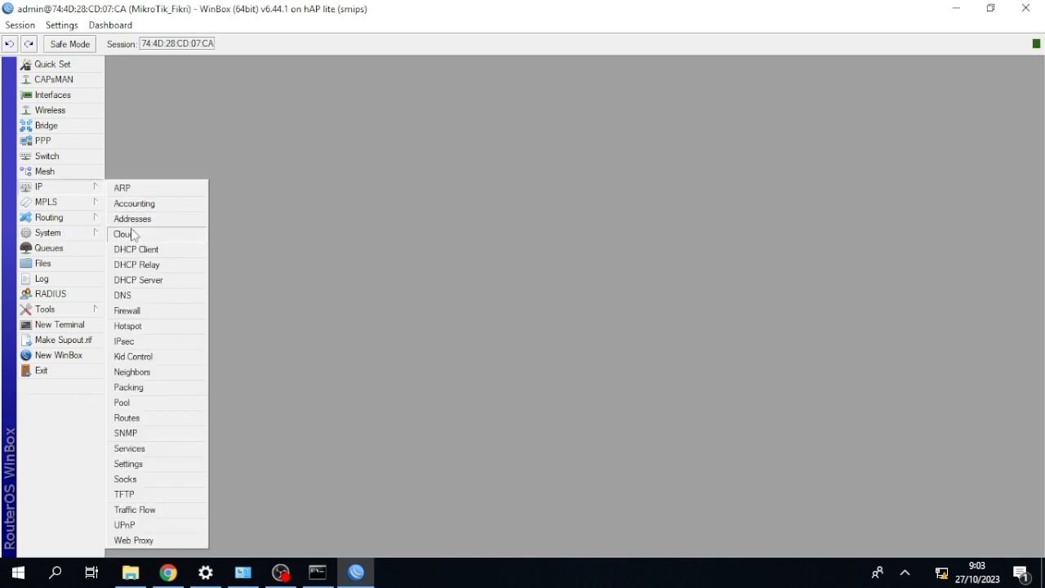
left_click(140, 250)
left_click(406, 214)
left_click(678, 215)
left_click(747, 170)
Add the IP address 192.168.18.8/24 on interface ether2 and save it.
left_click(39, 186)
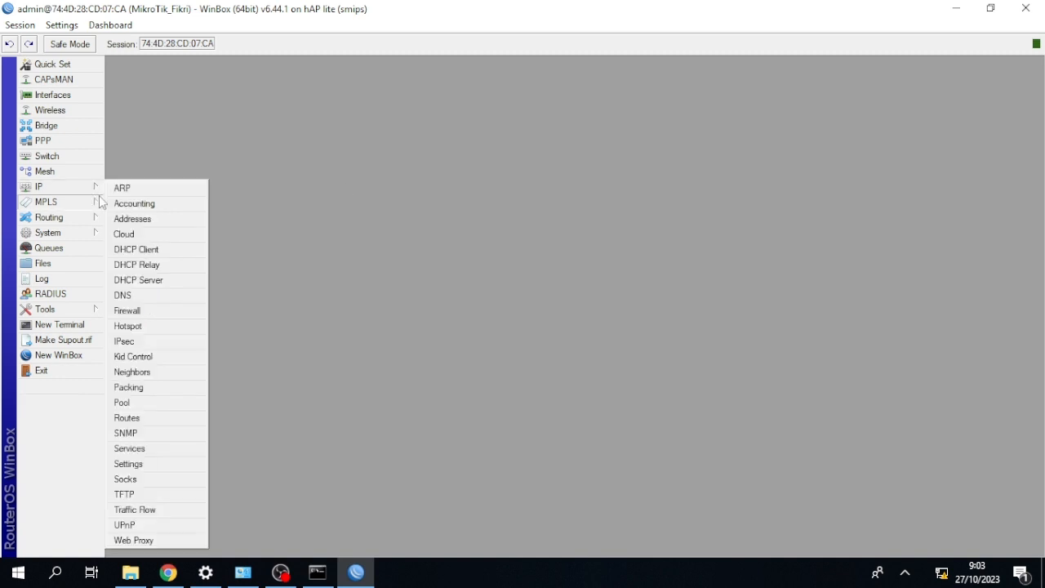
left_click(127, 221)
left_click(121, 220)
type("192.168.18.8/24")
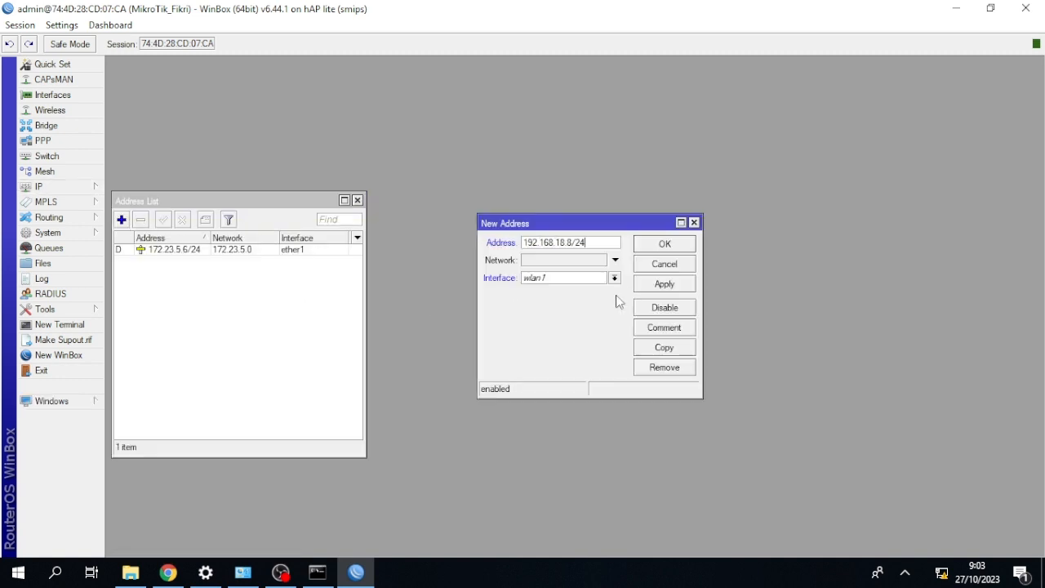
left_click(613, 278)
left_click(608, 299)
left_click(663, 284)
left_click(664, 244)
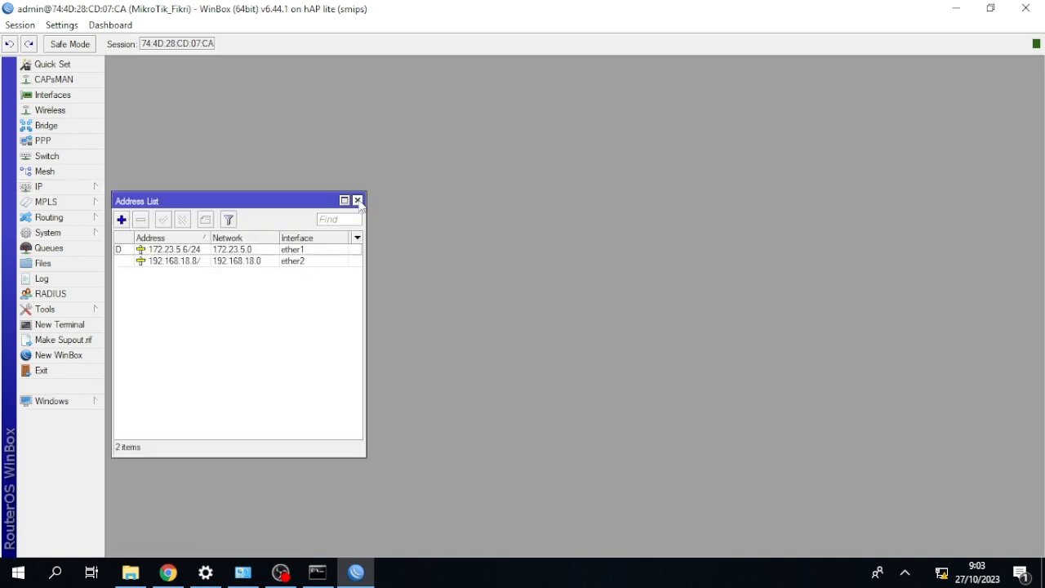
Close the address list and open the DHCP Server settings.
left_click(357, 200)
left_click(38, 186)
left_click(144, 280)
left_click(455, 211)
left_click(594, 305)
left_click(581, 328)
left_click(612, 341)
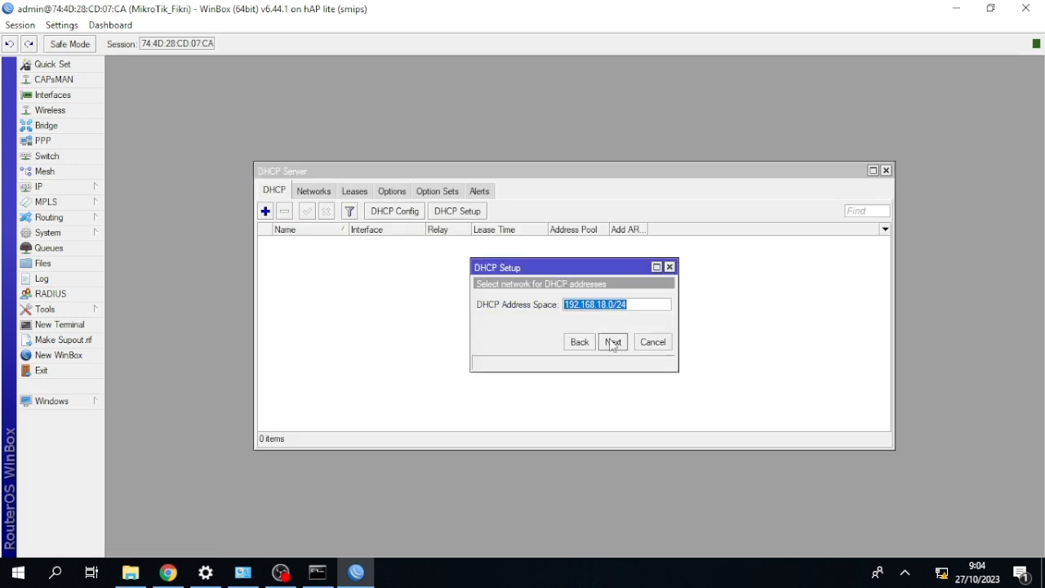
left_click(613, 342)
left_click(580, 342)
left_click(666, 308)
left_click(666, 302)
left_click(666, 307)
left_click(666, 302)
left_click(666, 302)
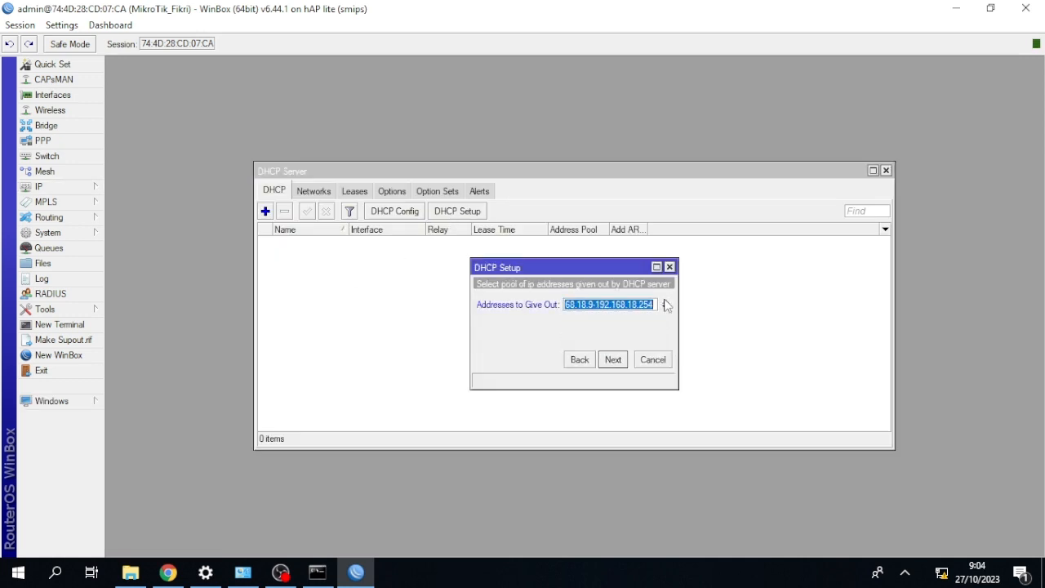
left_click(666, 308)
left_click(666, 308)
left_click(666, 302)
left_click(666, 302)
left_click(670, 267)
left_click(473, 215)
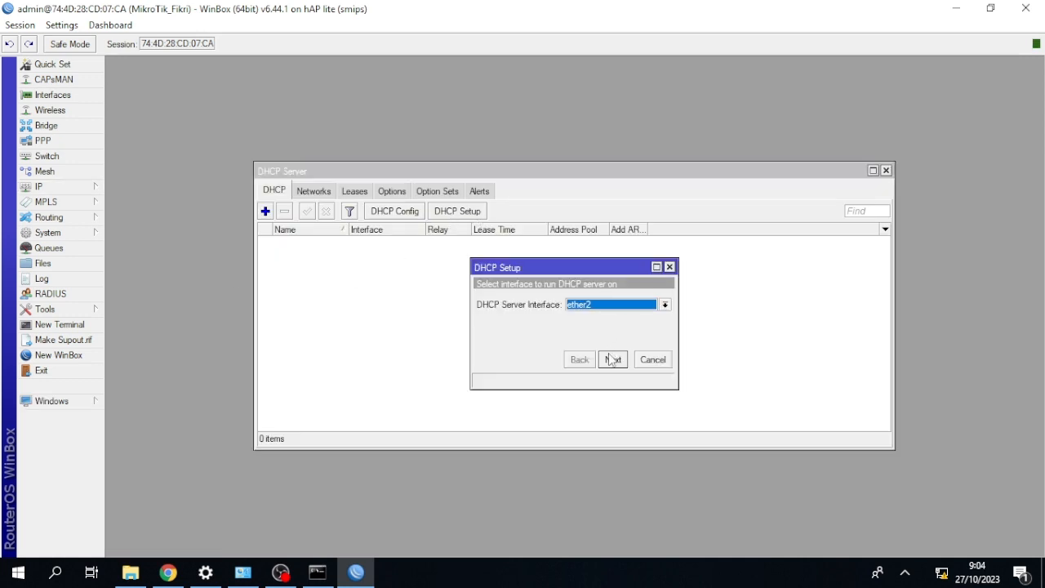
left_click(670, 267)
left_click(454, 214)
left_click(612, 360)
left_click(613, 360)
Run the DHCP server setup on ether2, adjust the ranges of addresses to give out, finish it and close the DHCP Server window.
left_click(613, 360)
left_click(666, 302)
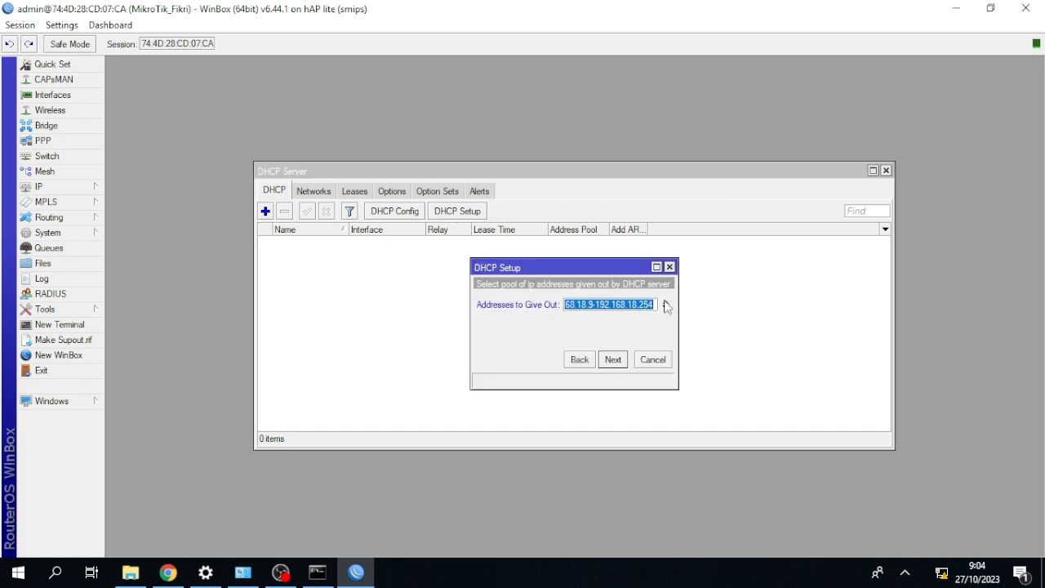
left_click(666, 308)
left_click(666, 319)
left_click(666, 308)
left_click(669, 267)
left_click(457, 211)
left_click(612, 360)
left_click(612, 360)
left_click(666, 308)
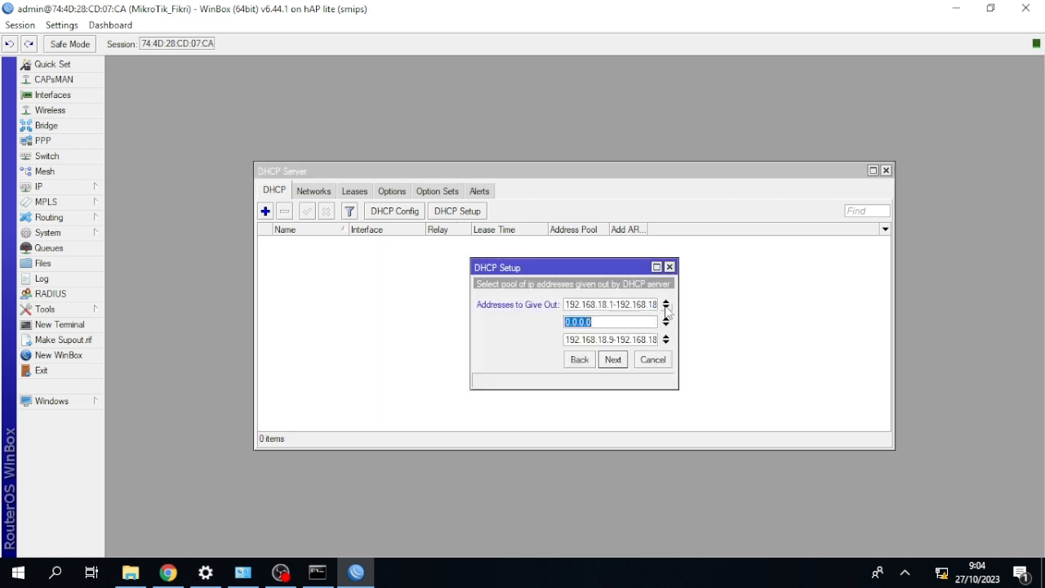
left_click(666, 319)
left_click(666, 321)
left_click(612, 359)
left_click(613, 360)
left_click(613, 360)
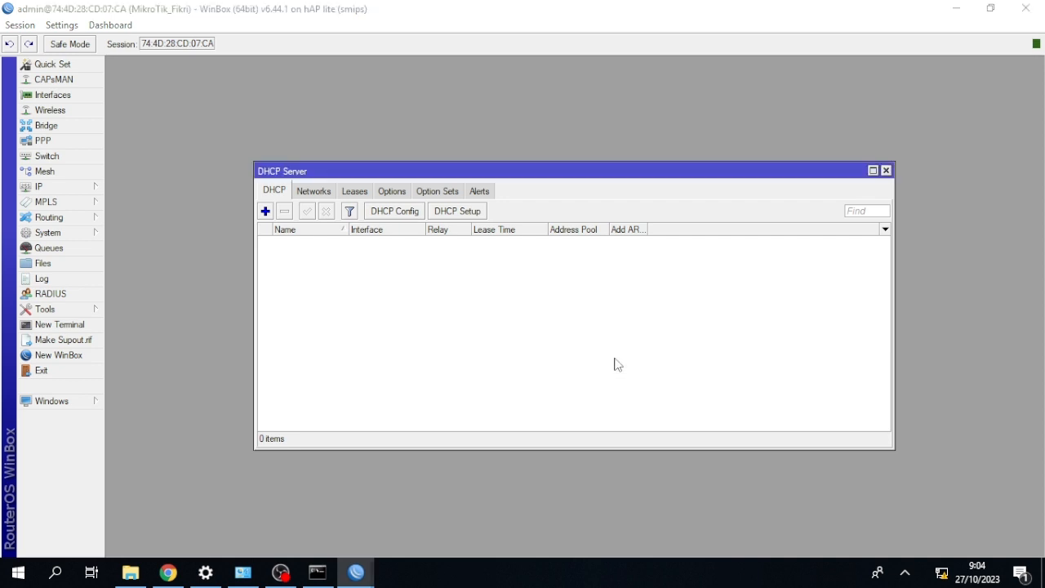
left_click(886, 171)
Enter a DNS server in the router's DNS settings and save them.
left_click(39, 186)
left_click(156, 294)
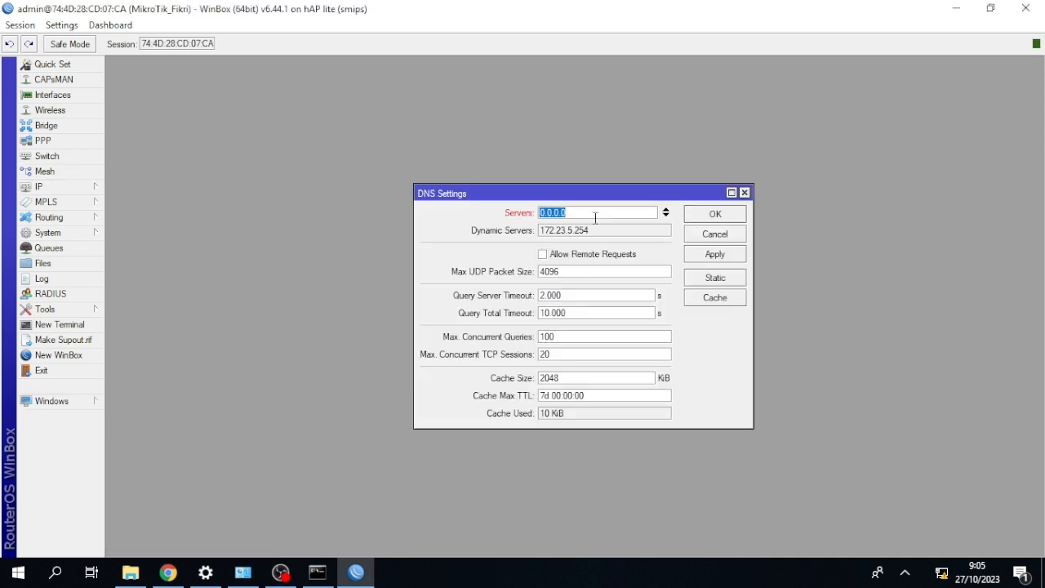
left_click(595, 217)
left_click(708, 213)
Create a new srcnat firewall NAT rule with ether1 as its outgoing interface.
left_click(98, 187)
left_click(147, 311)
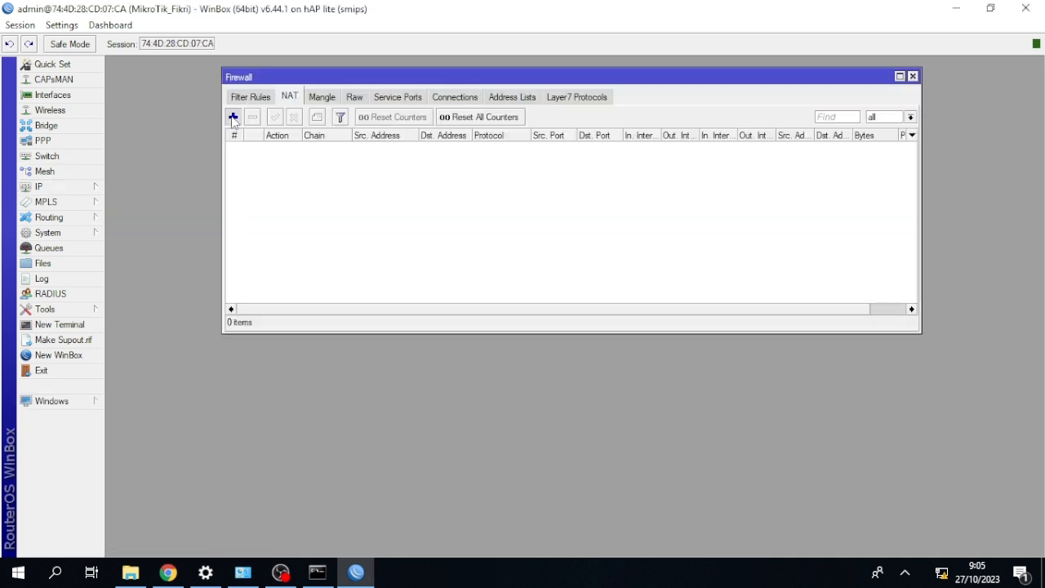
left_click(233, 116)
left_click(620, 319)
left_click(605, 318)
left_click(578, 370)
Set the new NAT rule's action to masquerade and save the rule.
left_click(570, 150)
left_click(620, 172)
left_click(563, 243)
left_click(656, 151)
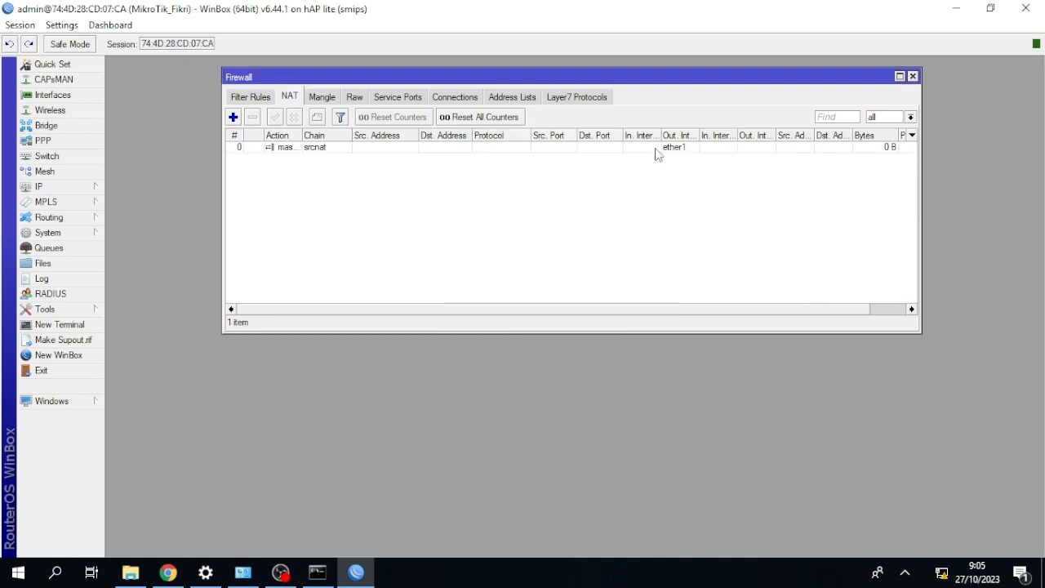
Switch to Chrome, close every tab except the hotspot status page and reload that page.
left_click(168, 572)
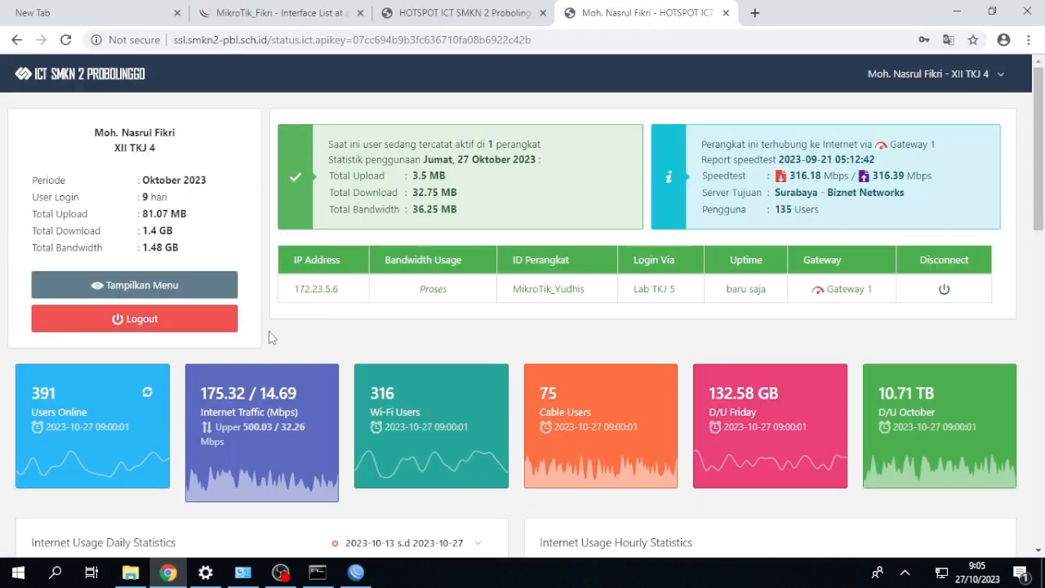
left_click(542, 13)
left_click(360, 13)
left_click(177, 13)
left_click(65, 40)
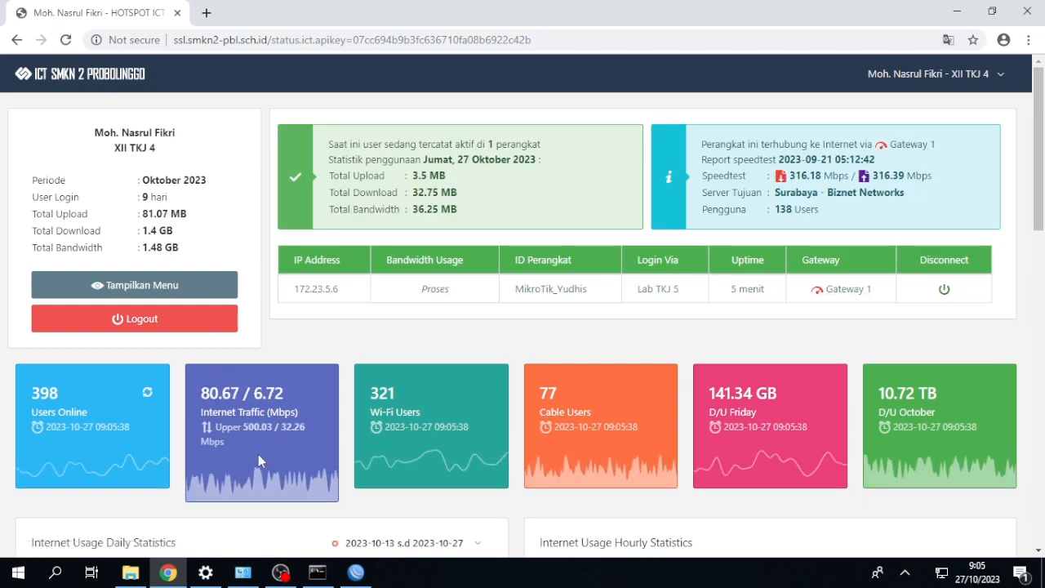
Return to WinBox, ping google.com from a new router terminal and stop the ping after a few replies.
left_click(349, 569)
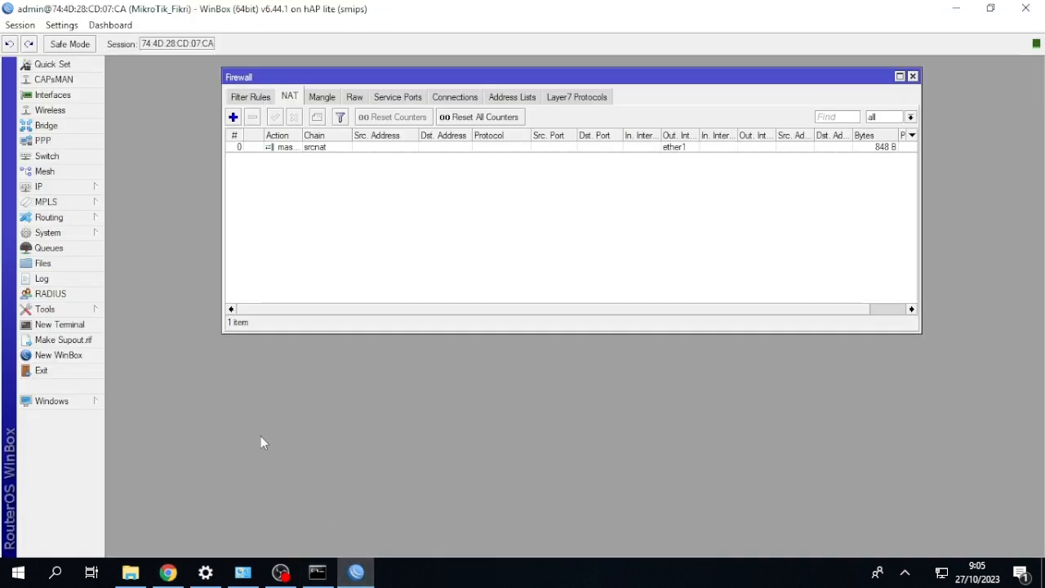
left_click(60, 325)
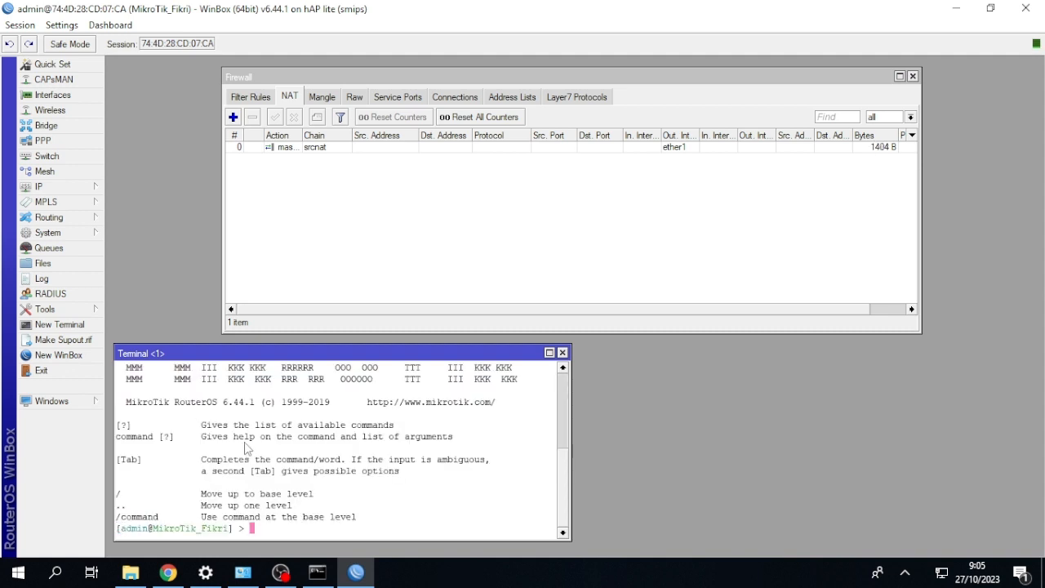
type("ping google.com")
key("Return")
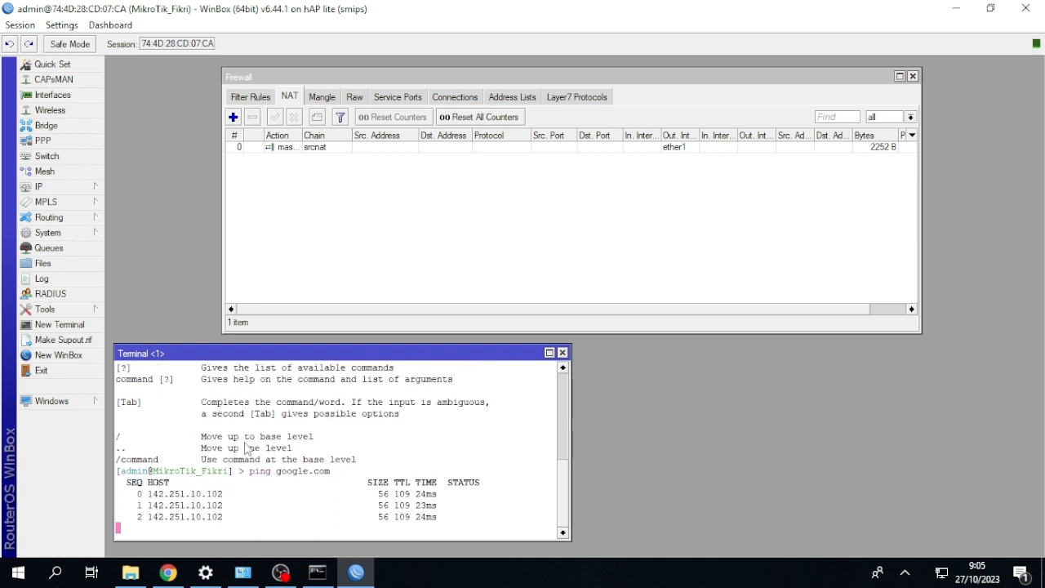
key("ctrl+c")
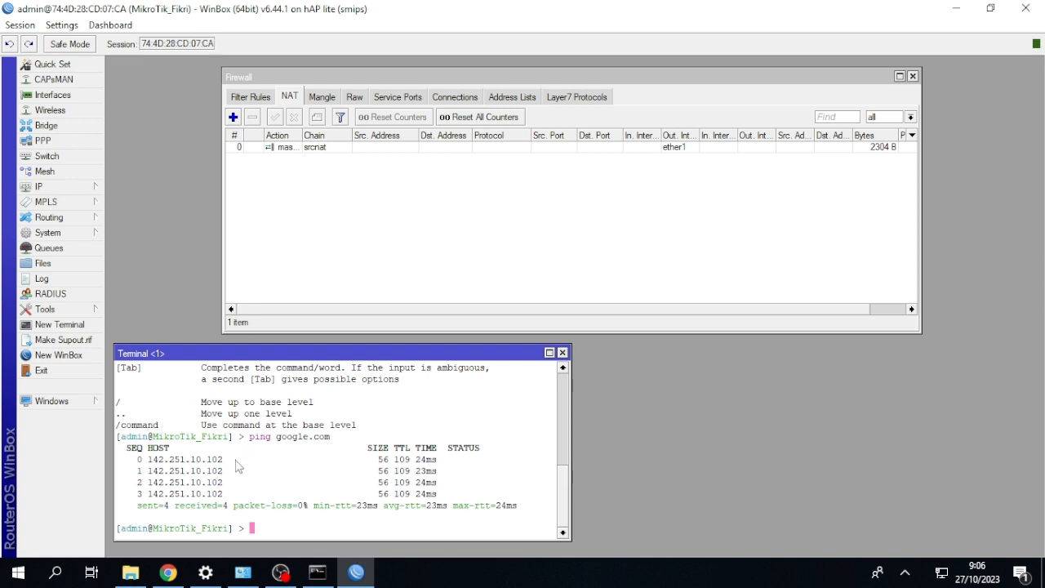
Ping google.com from the Windows Command Prompt, then close the router's terminal window.
left_click(317, 573)
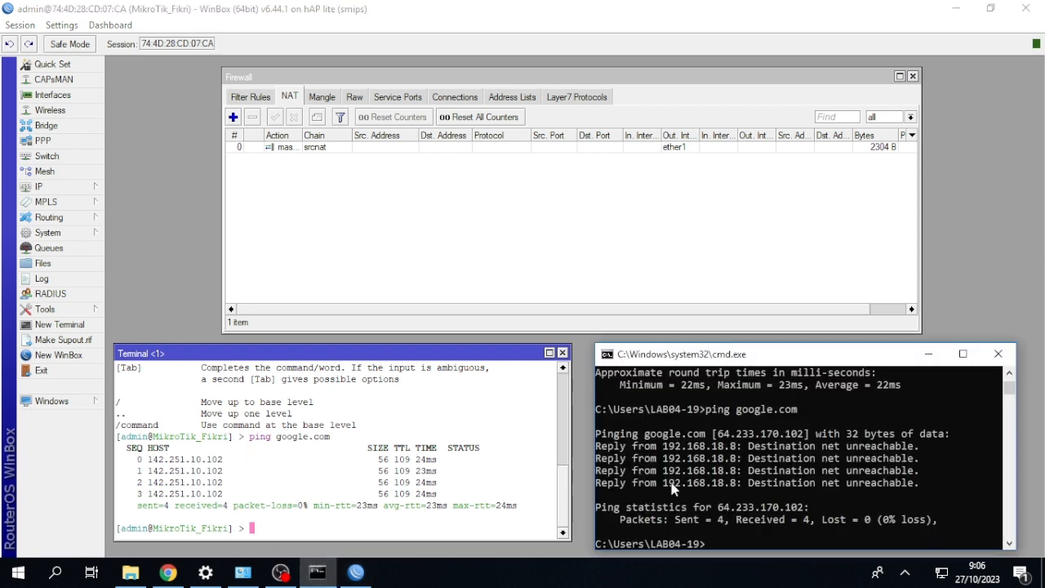
type("ping google.com")
key("Return")
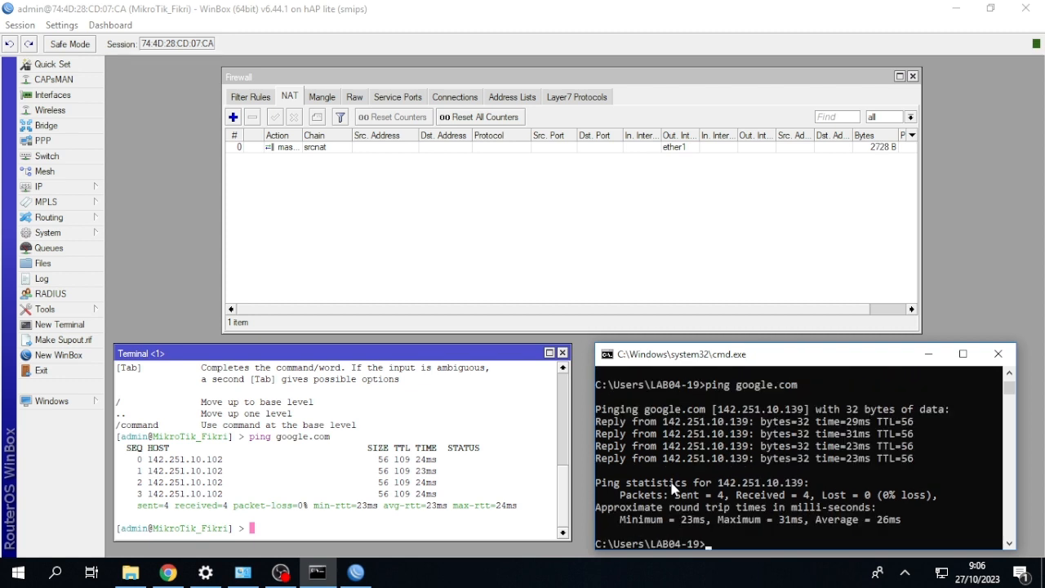
left_click(563, 352)
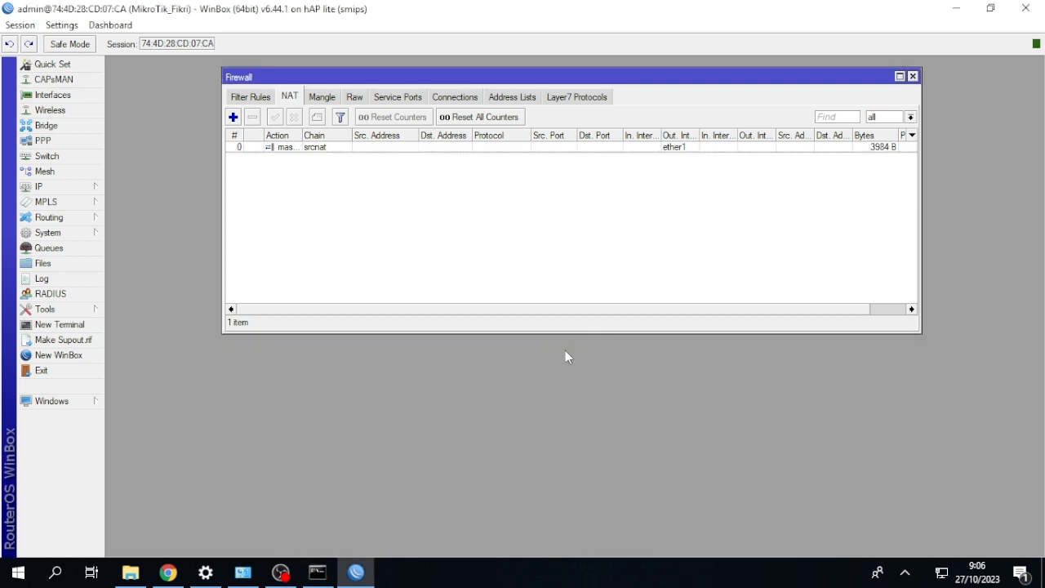
Create a new firewall mangle rule in the prerouting chain with source address 192.168.18.0/24.
left_click(322, 97)
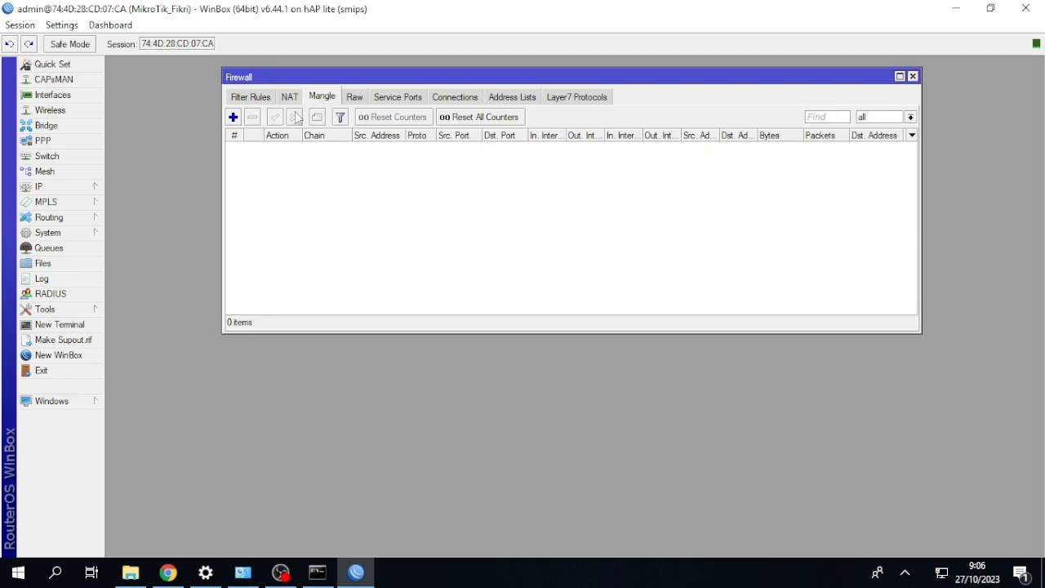
left_click(234, 117)
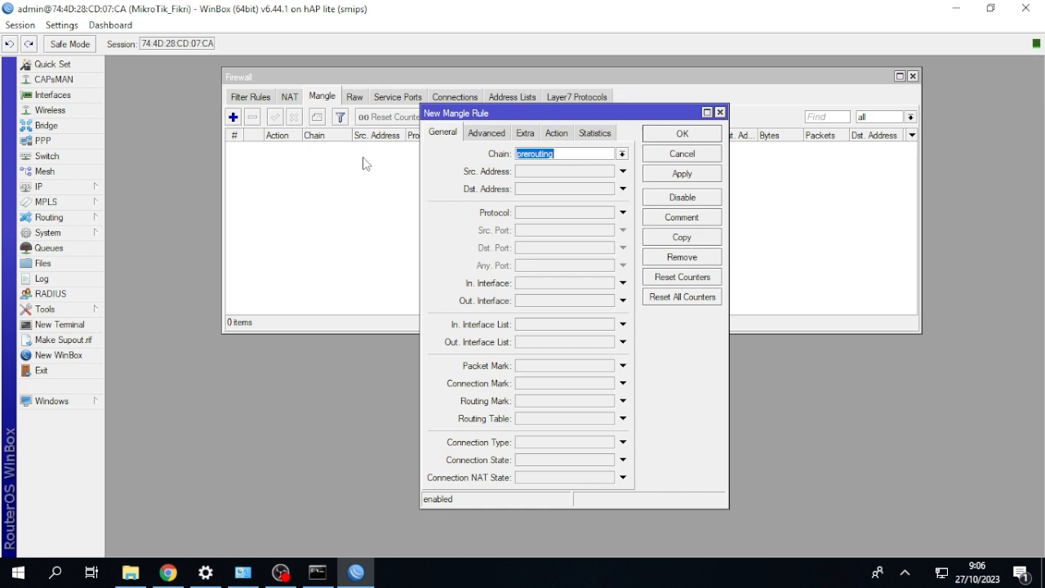
left_click(622, 171)
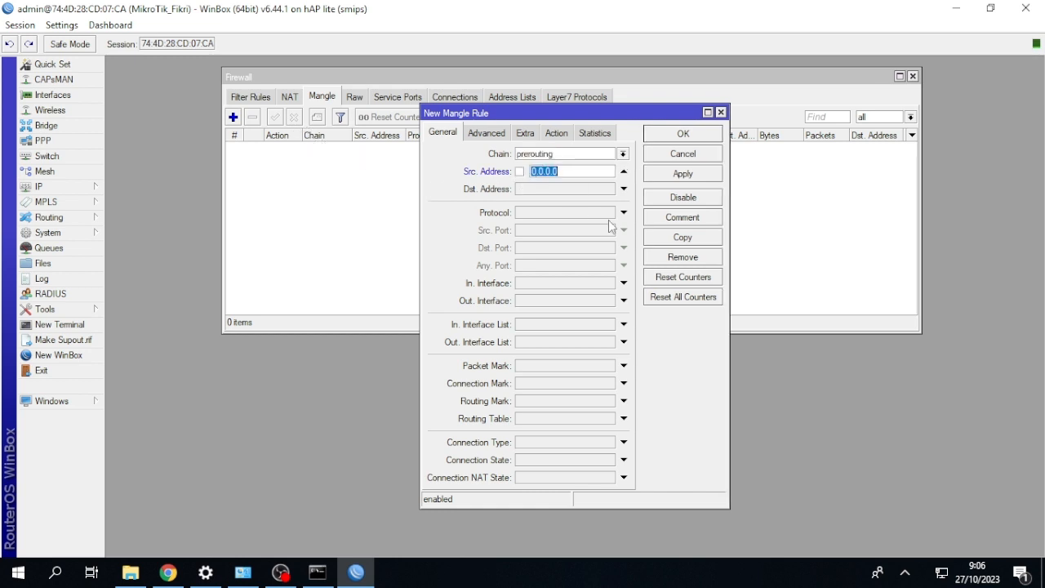
key("BackSpace")
type("192.168.18.0/24")
Set the new mangle rule's protocol to icmp and its incoming interface to ether2.
left_click(623, 213)
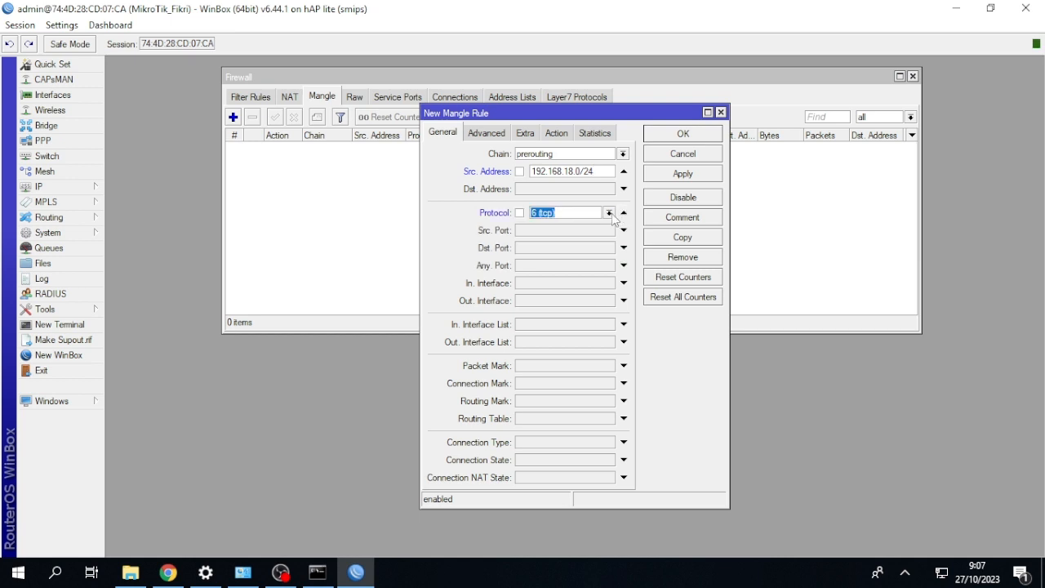
left_click(609, 213)
left_click(583, 222)
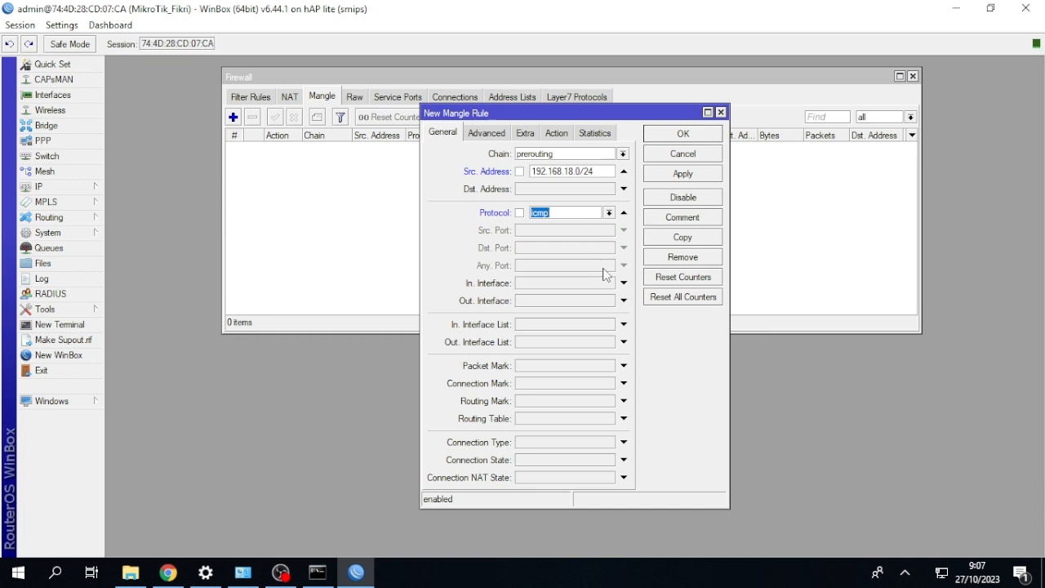
left_click(623, 283)
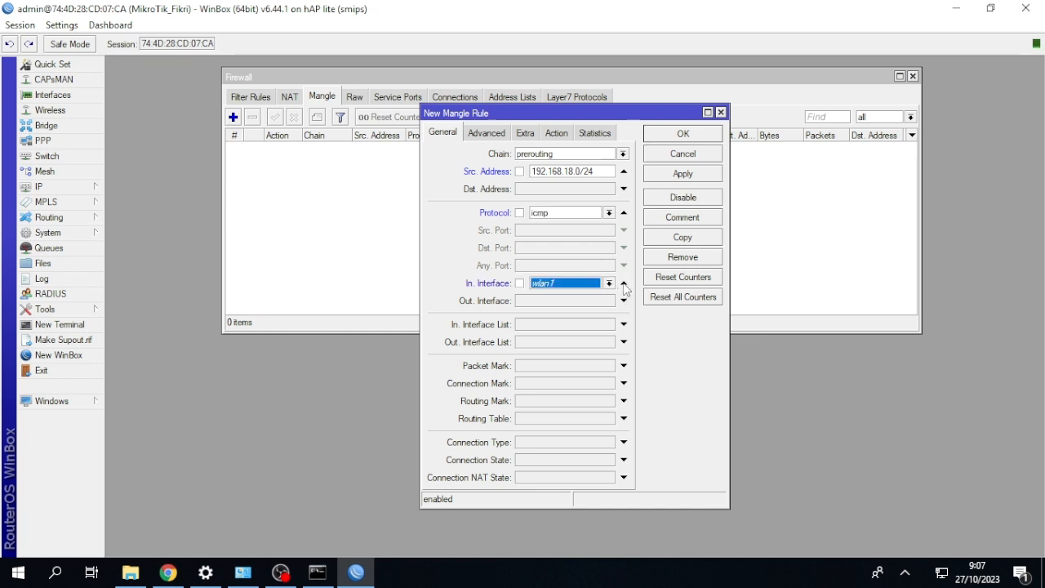
left_click(608, 283)
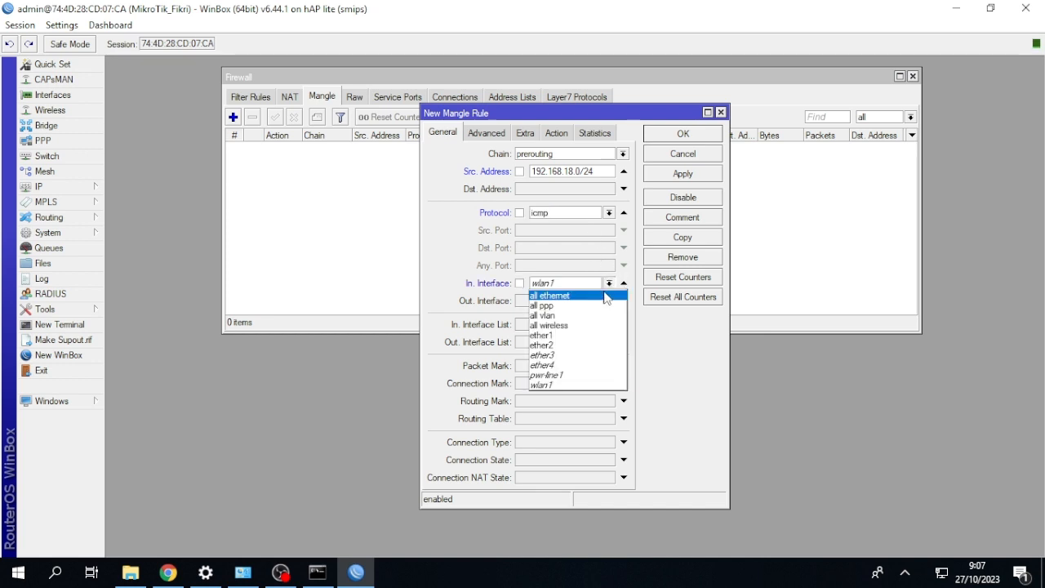
left_click(587, 344)
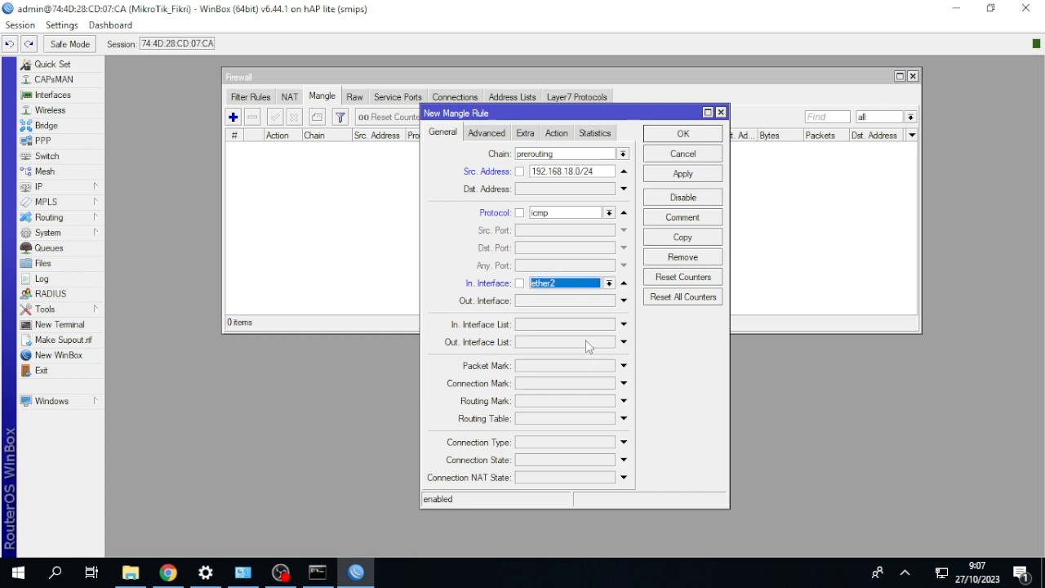
Set the ICMP rule's action to mark connection with the new connection mark "Koneksi PING" and save the rule.
left_click(558, 133)
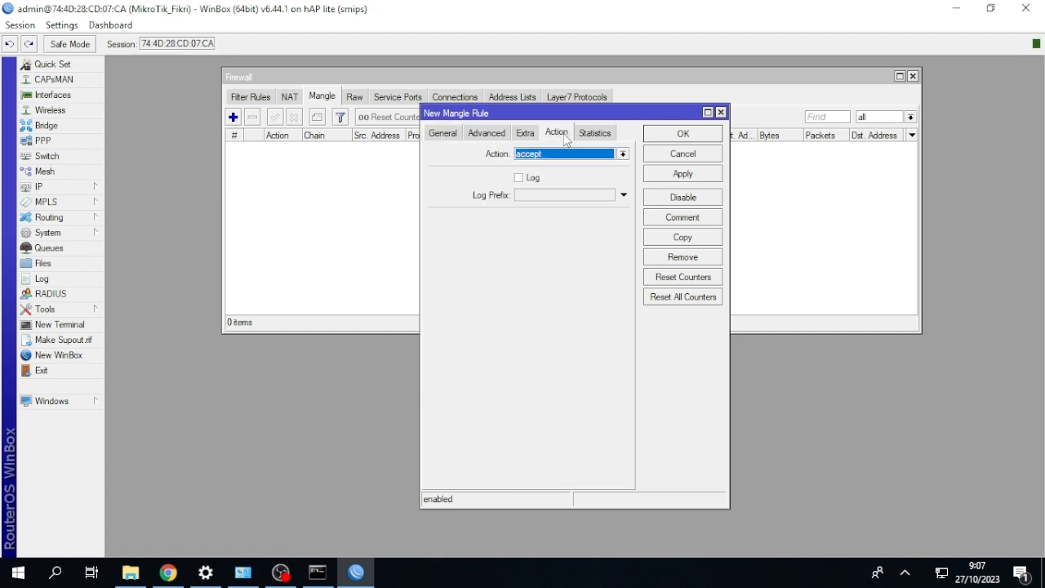
left_click(571, 155)
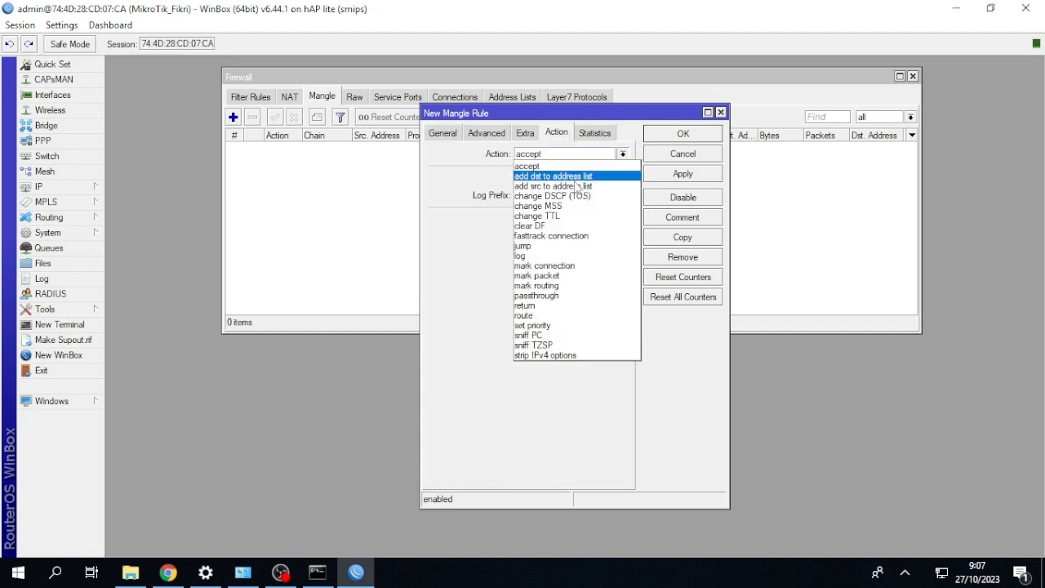
left_click(571, 265)
left_click(564, 219)
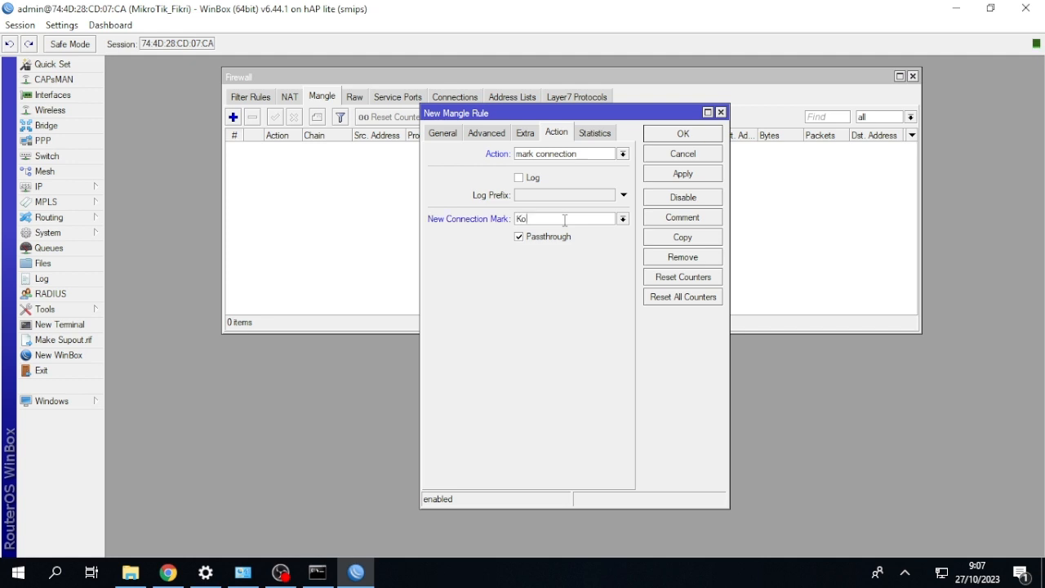
type("Koneksi PING")
left_click(667, 140)
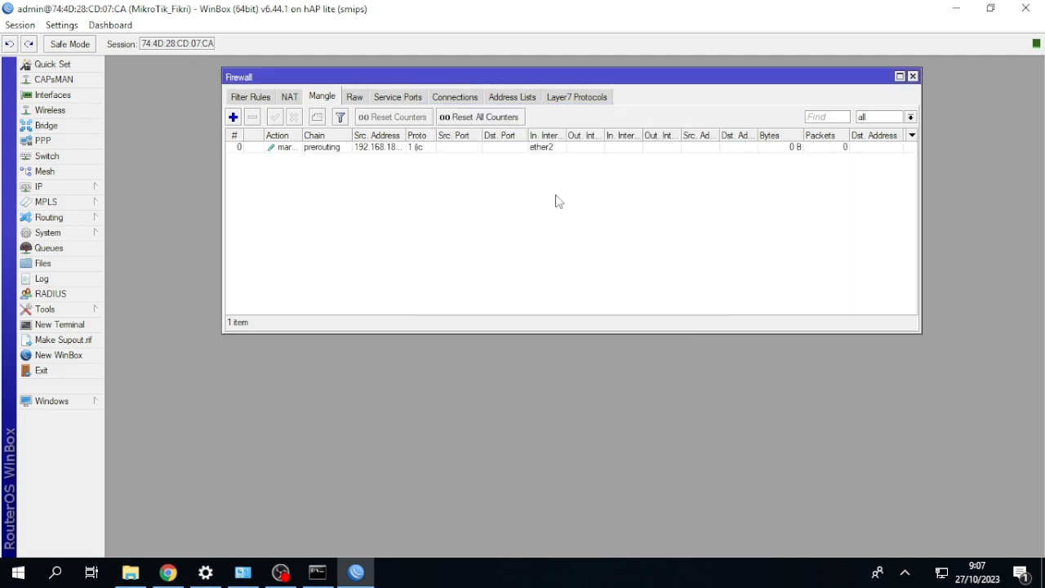
Add a second prerouting mangle rule with source address 192.168.18.0/24.
left_click(232, 118)
left_click(442, 133)
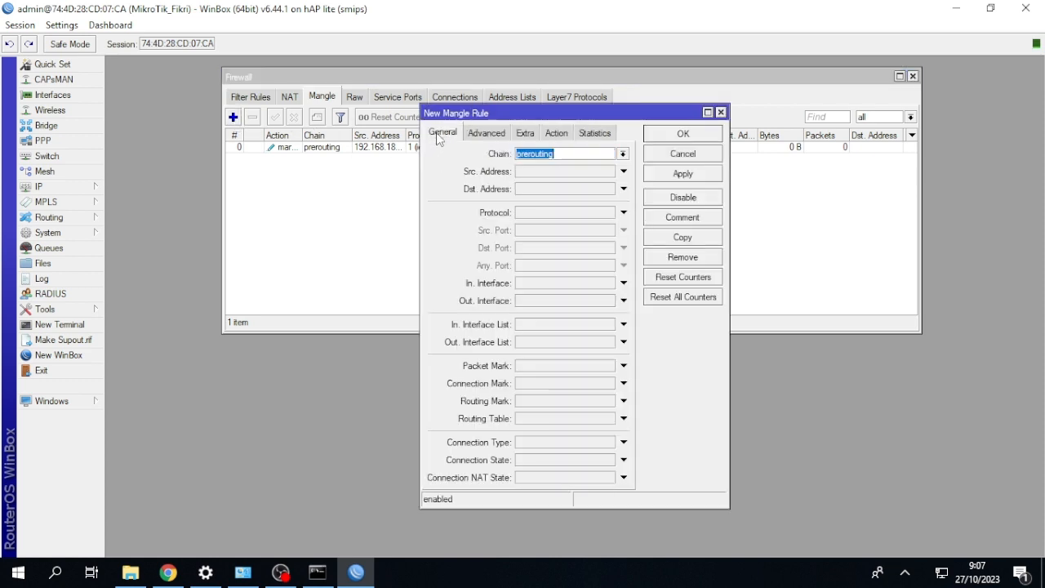
left_click(572, 169)
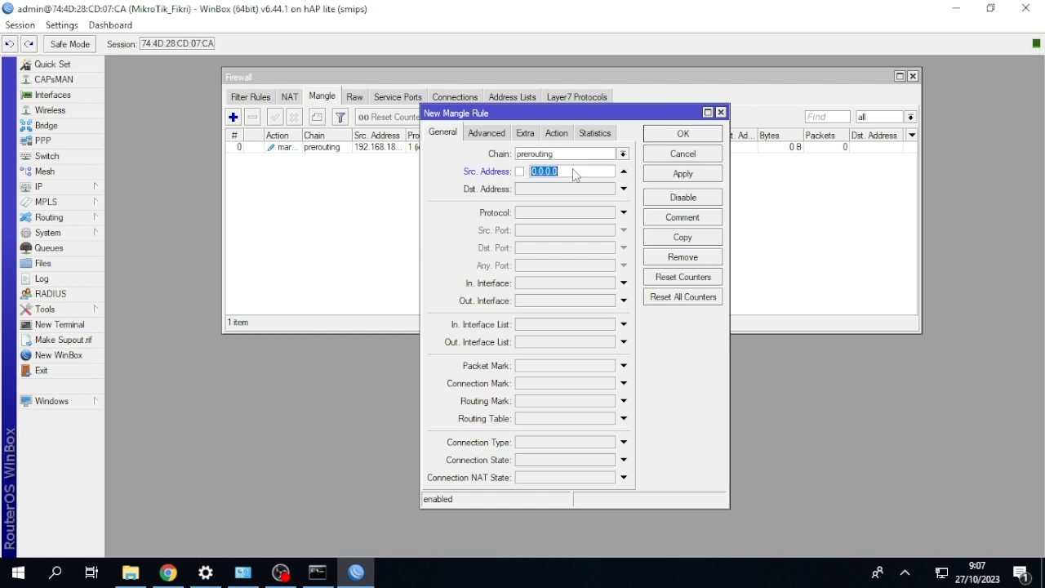
key("BackSpace")
type("192.168.18.0/24")
Make the second mangle rule match tcp traffic to destination port 443 arriving on interface ether2.
left_click(624, 213)
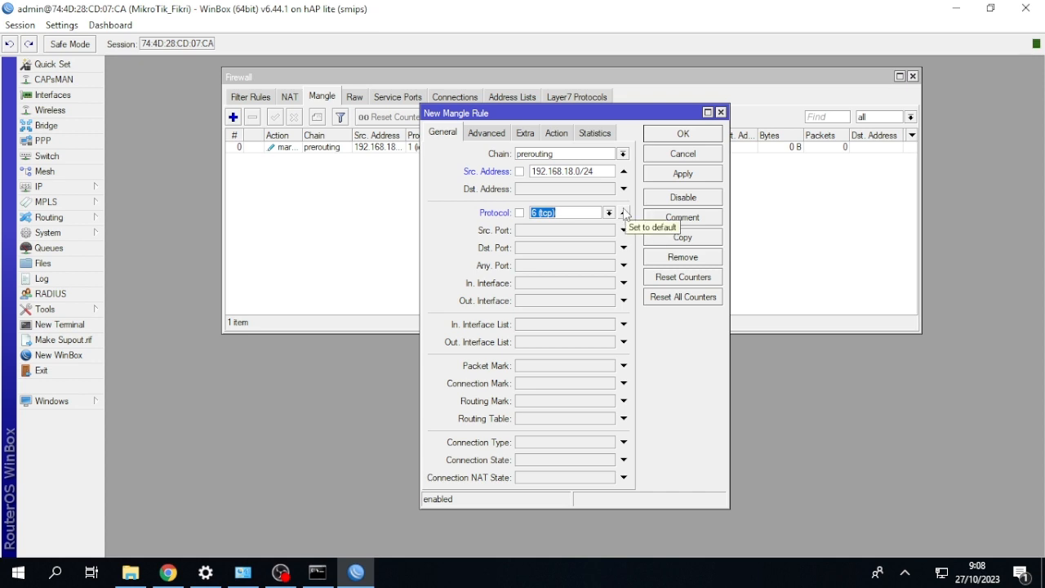
left_click(557, 245)
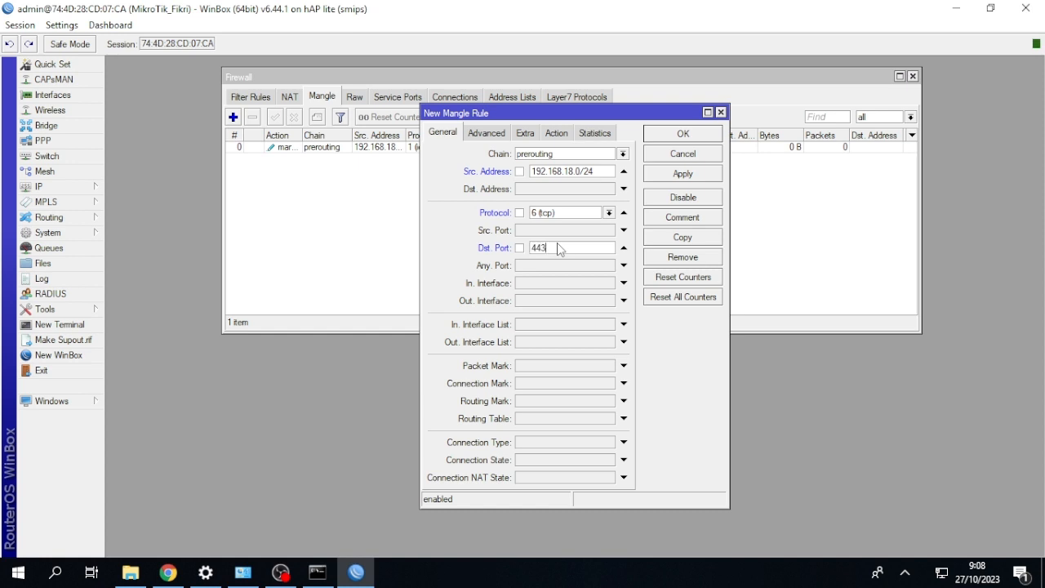
left_click(623, 282)
left_click(609, 282)
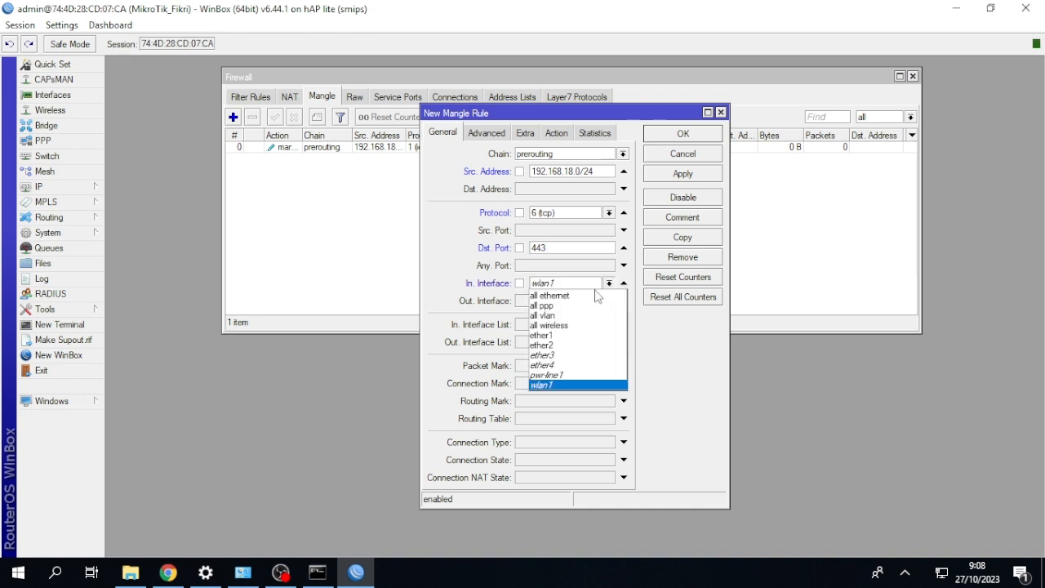
left_click(569, 345)
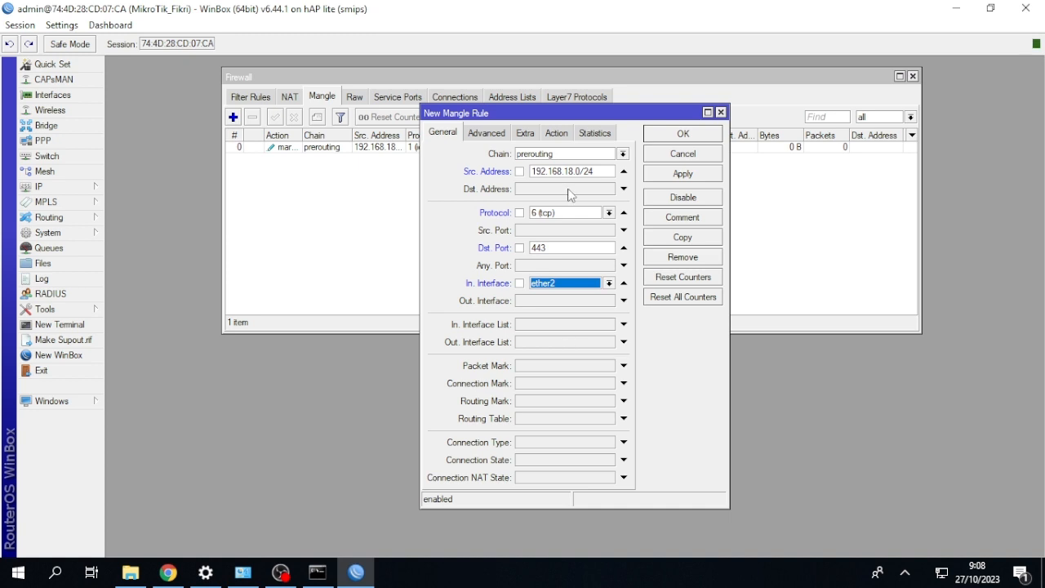
Set the port 443 rule's action to mark connection with the new connection mark "Koneksi HTTPS" and save the rule.
left_click(569, 134)
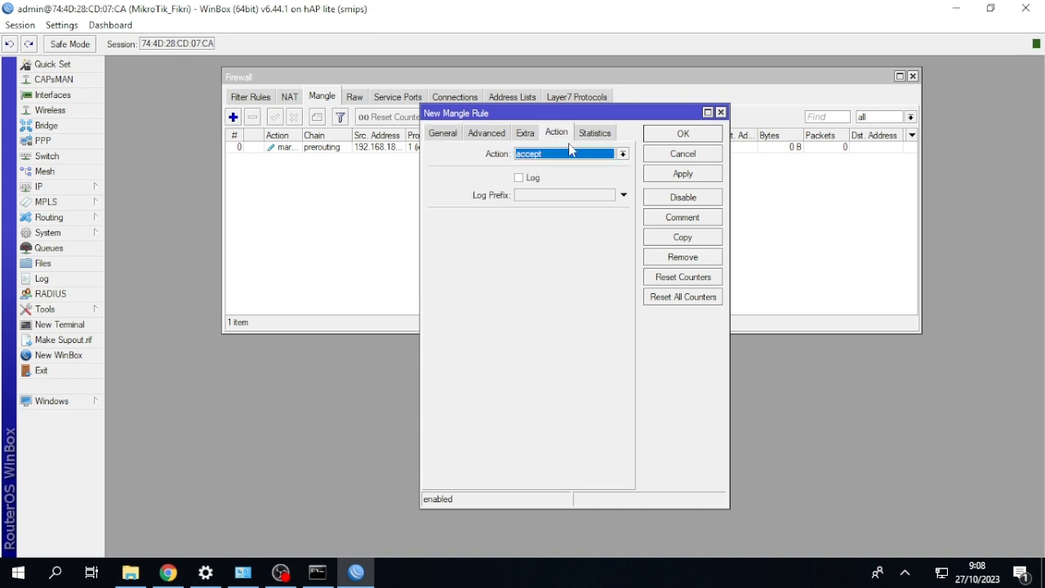
left_click(572, 153)
left_click(582, 266)
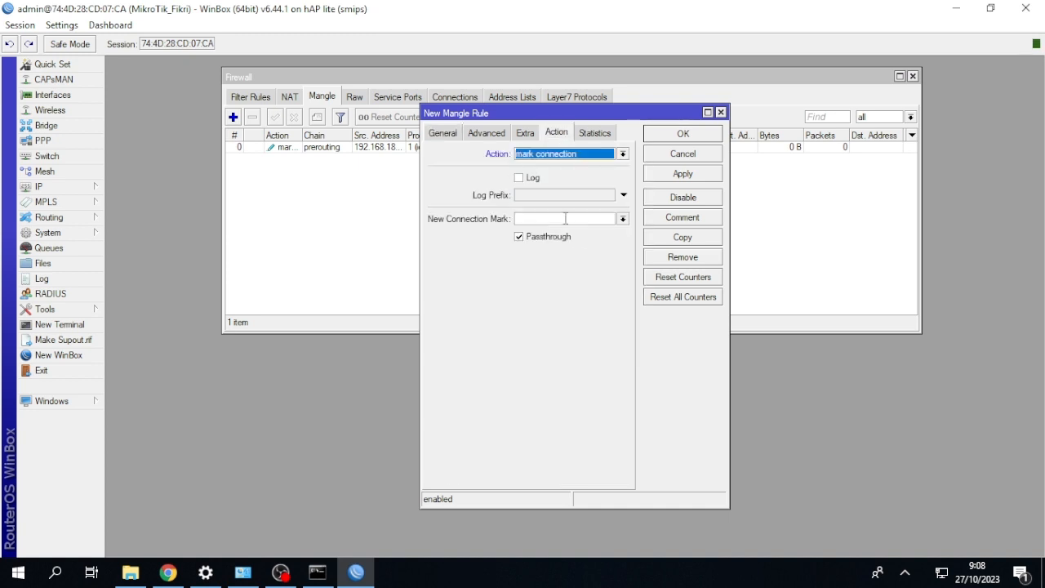
left_click(564, 218)
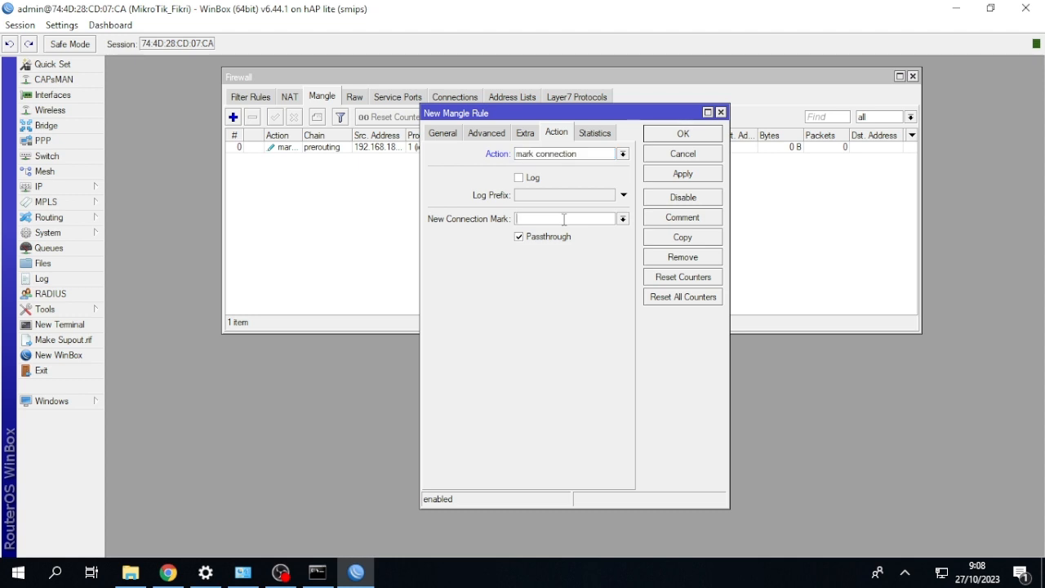
type("koneksi HTTPS")
left_click(661, 136)
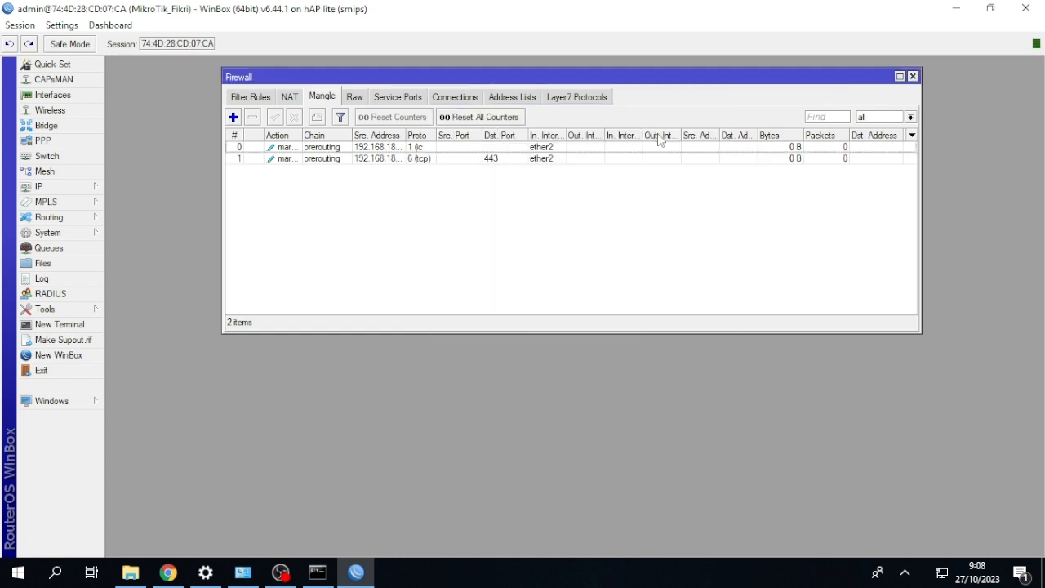
Add a third prerouting mangle rule with source address 192.168.18.0/24.
left_click(234, 118)
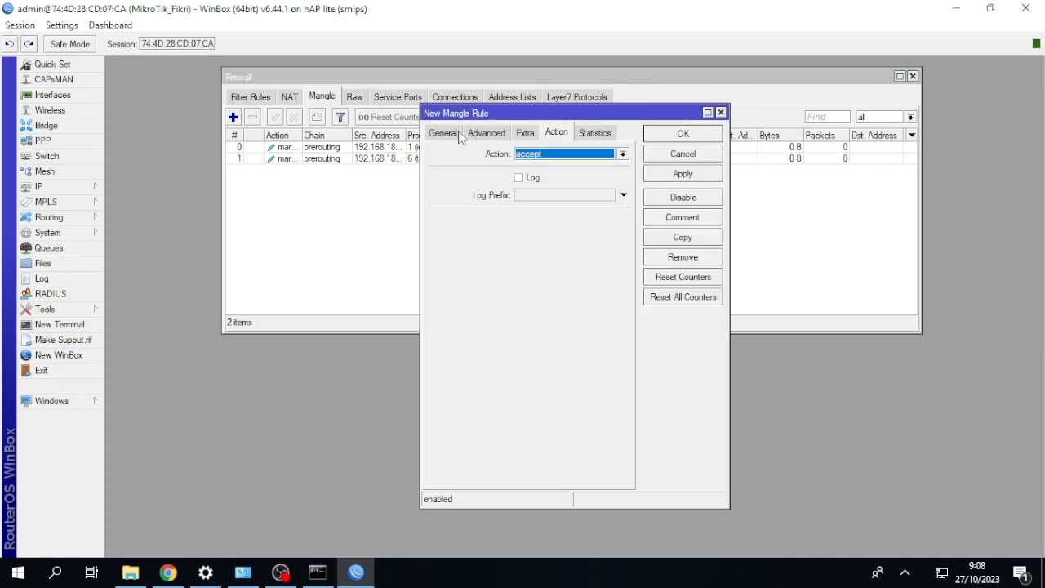
left_click(445, 133)
left_click(598, 172)
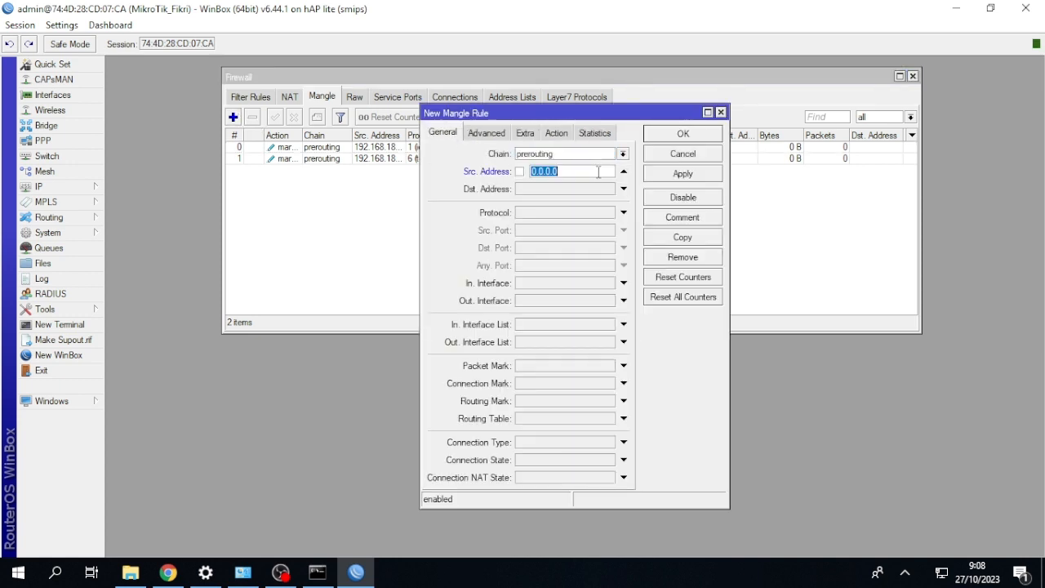
key("BackSpace")
type("192.168.18.0/24")
Make the third mangle rule match tcp traffic to destination port 80 arriving on interface ether2.
left_click(624, 213)
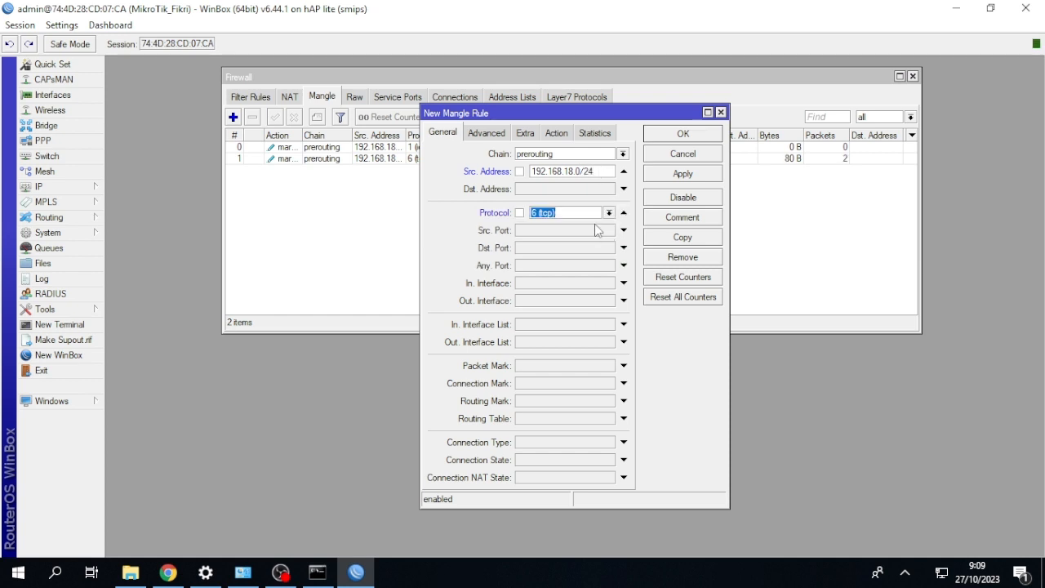
left_click(536, 251)
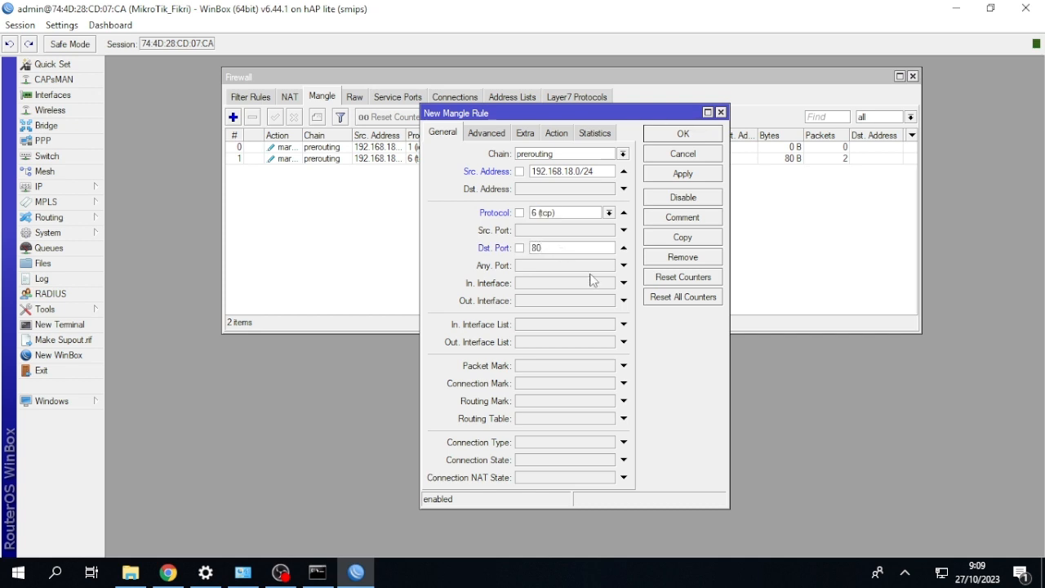
left_click(624, 283)
left_click(609, 283)
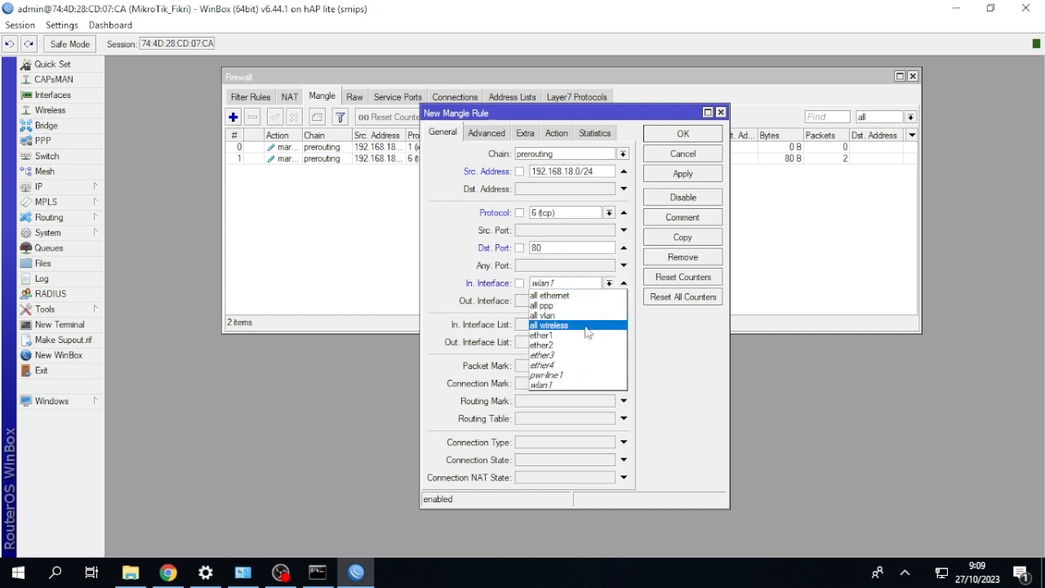
left_click(581, 344)
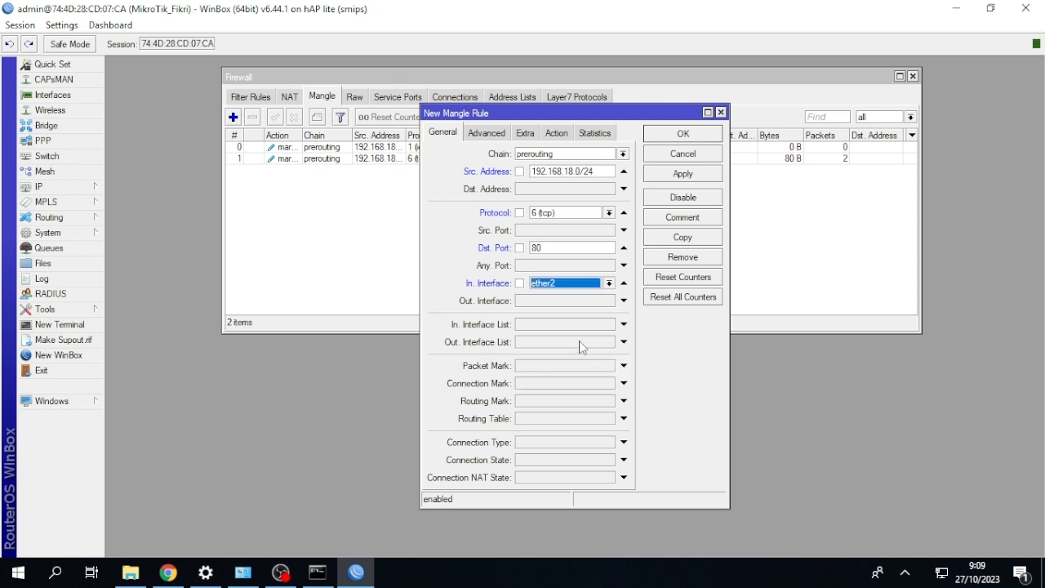
Set the port 80 rule's action to mark connection with the new connection mark "Koneksi HTTP" and save the rule.
left_click(562, 135)
left_click(563, 153)
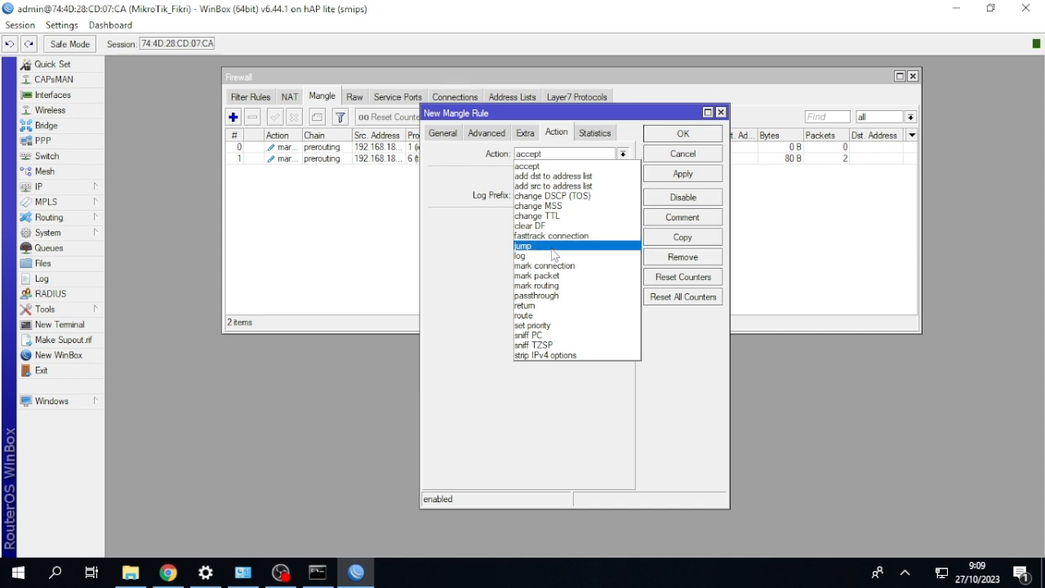
left_click(554, 265)
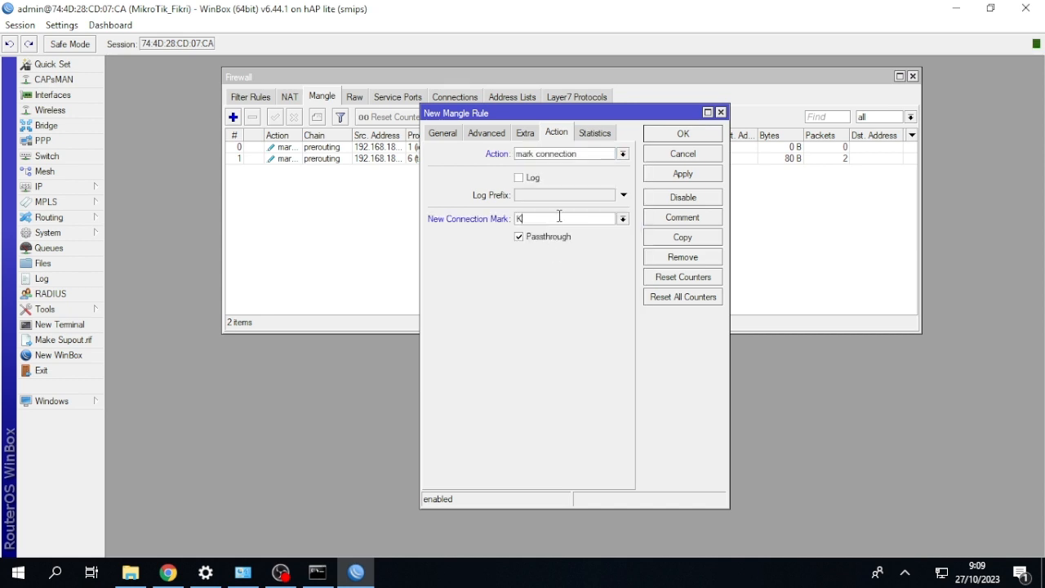
left_click(559, 216)
type("Koneksi HTTP")
left_click(666, 134)
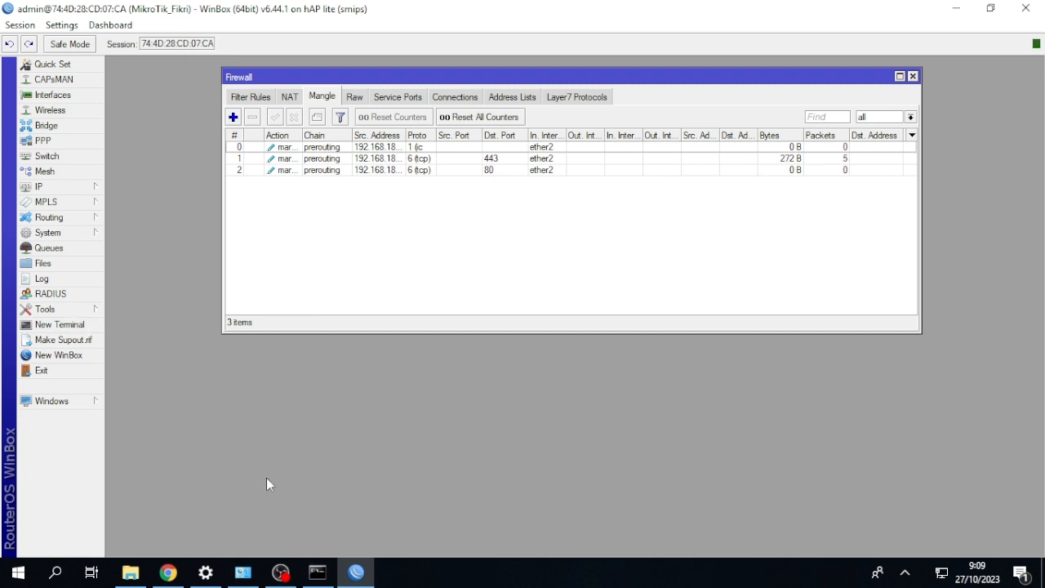
Open a router terminal, ping google.com from it and stop the ping after a few replies.
left_click(319, 568)
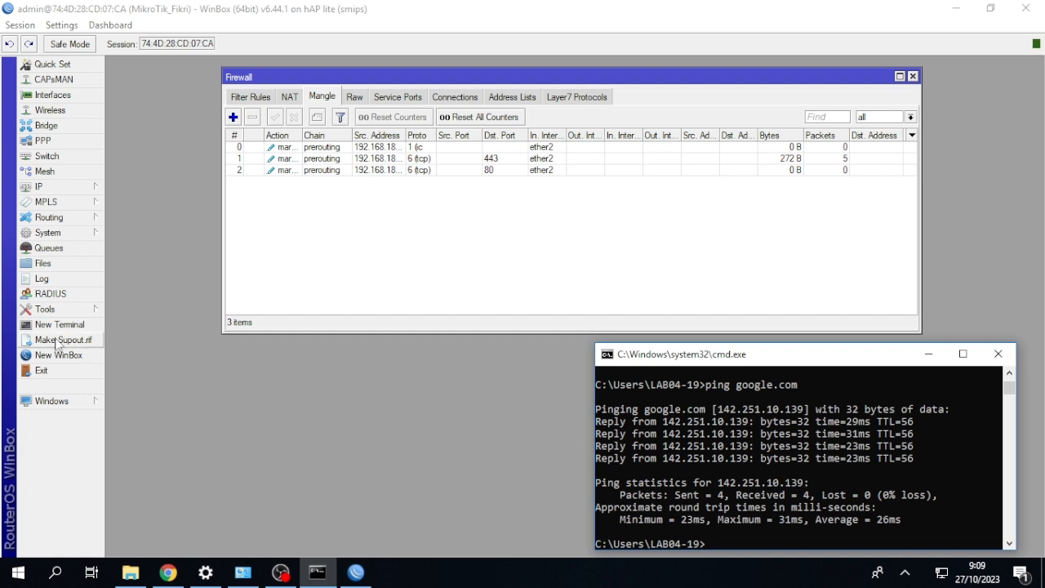
left_click(59, 325)
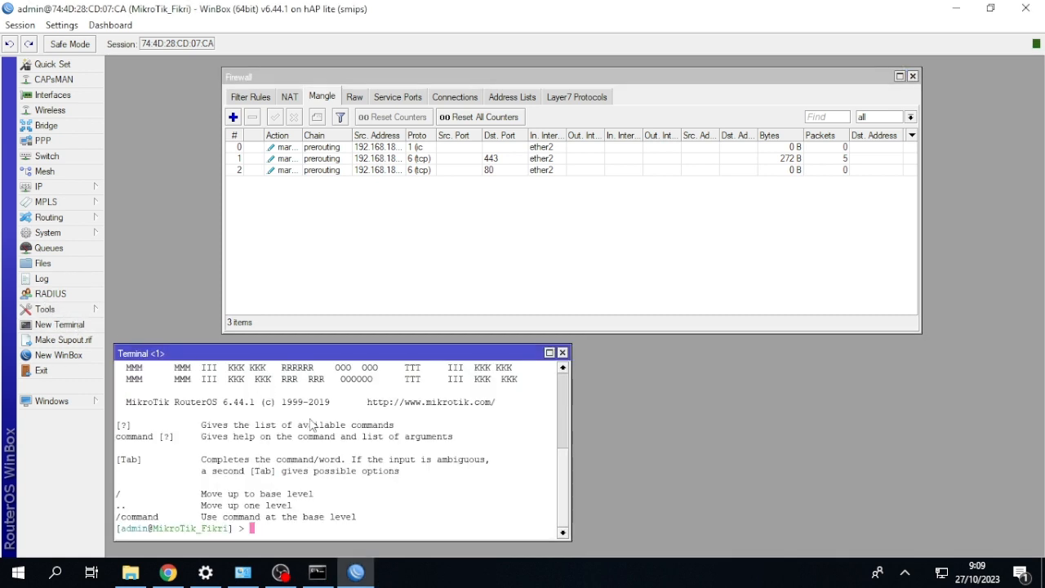
type("ping google.com")
key("Return")
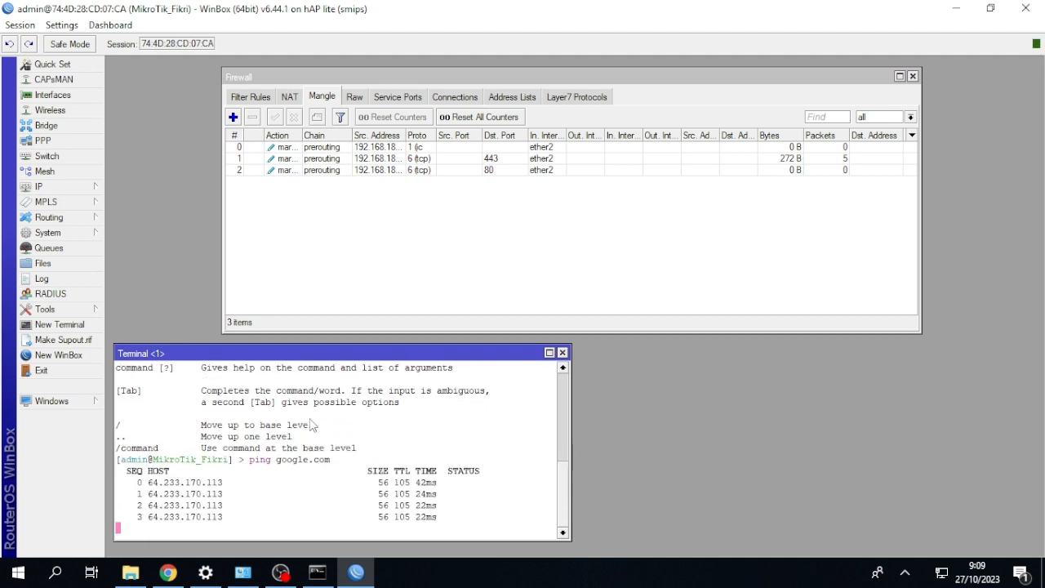
key("ctrl+c")
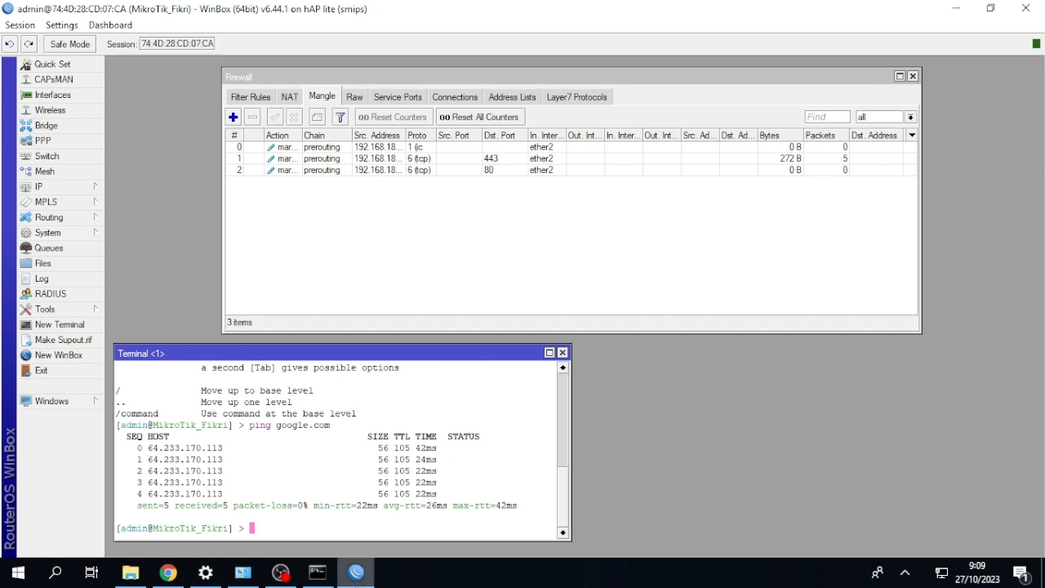
Switch to the Windows Command Prompt and rerun the ping to google.com from the client PC.
left_click(317, 578)
key("Up")
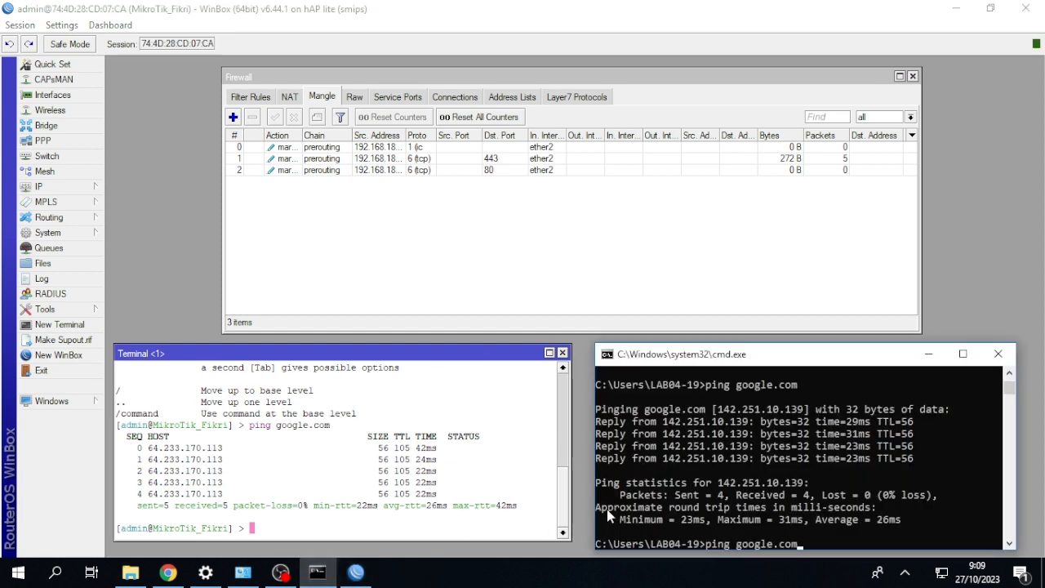
key("Return")
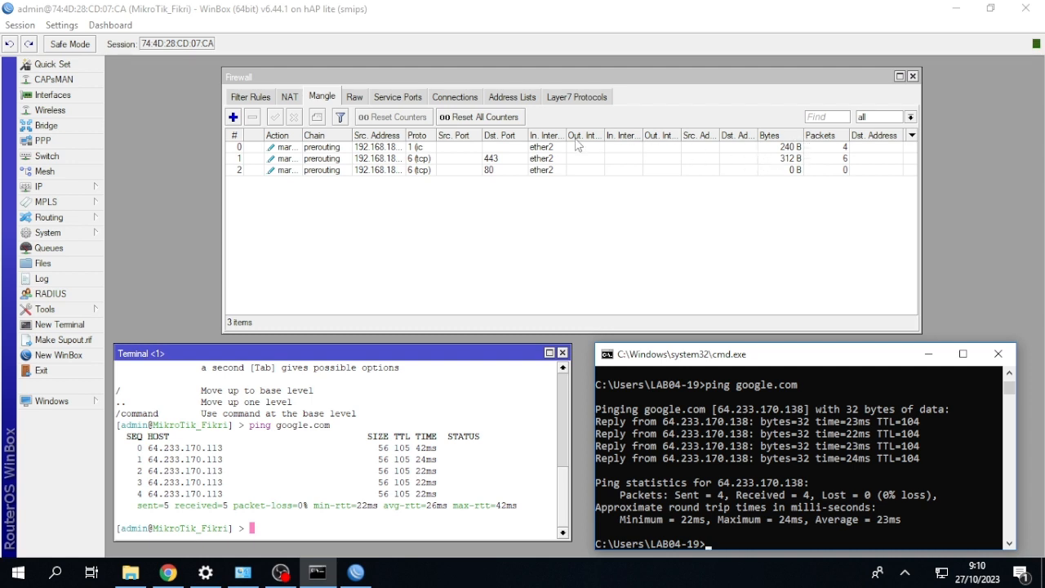
Show the firewall's tracked connections with a wider Connection Mark column, and ping google.com again from the Command Prompt.
left_click(455, 97)
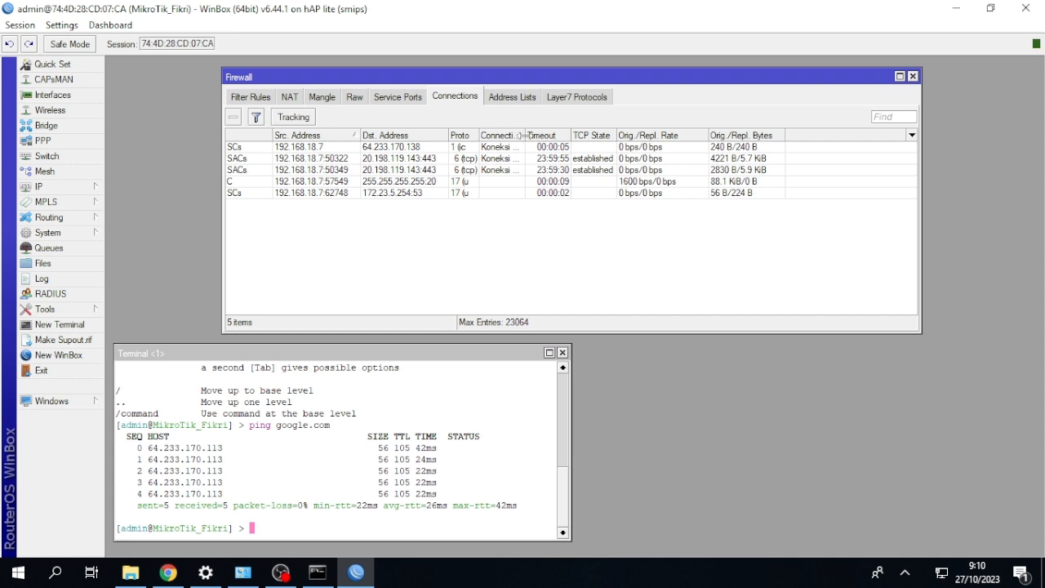
left_click_drag(525, 147, 622, 146)
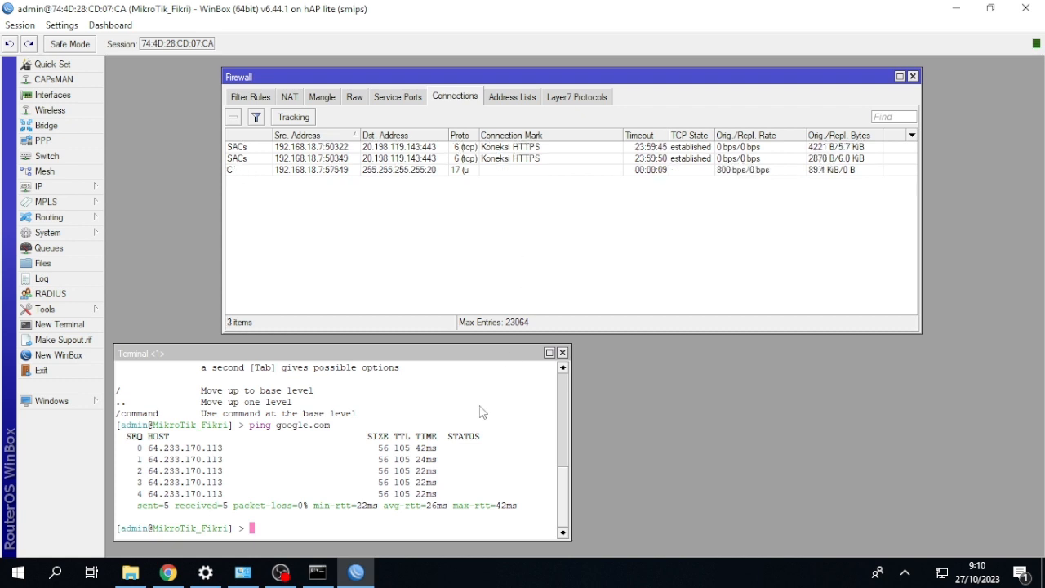
left_click(318, 572)
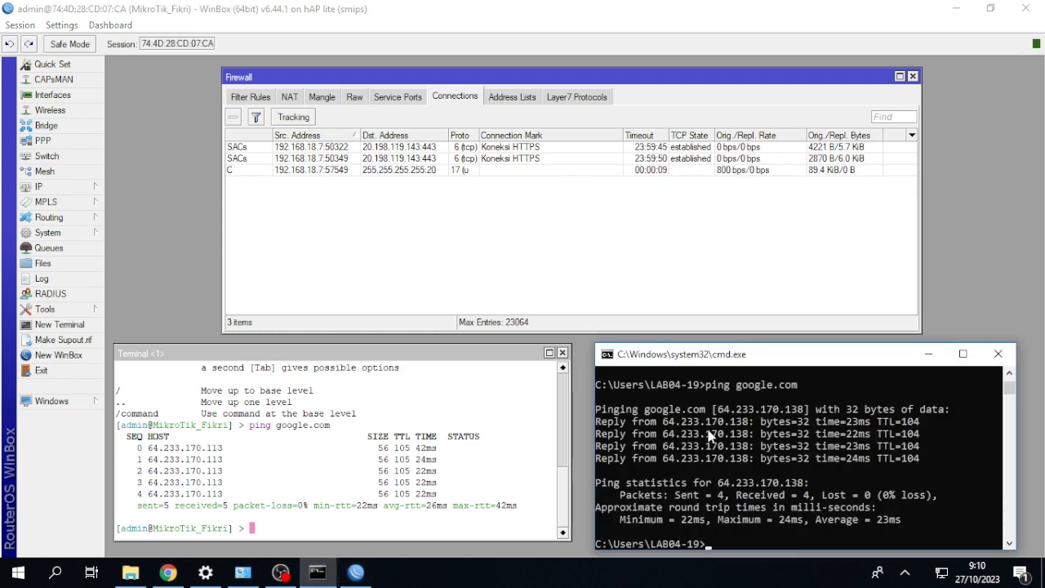
key("Up")
key("Return")
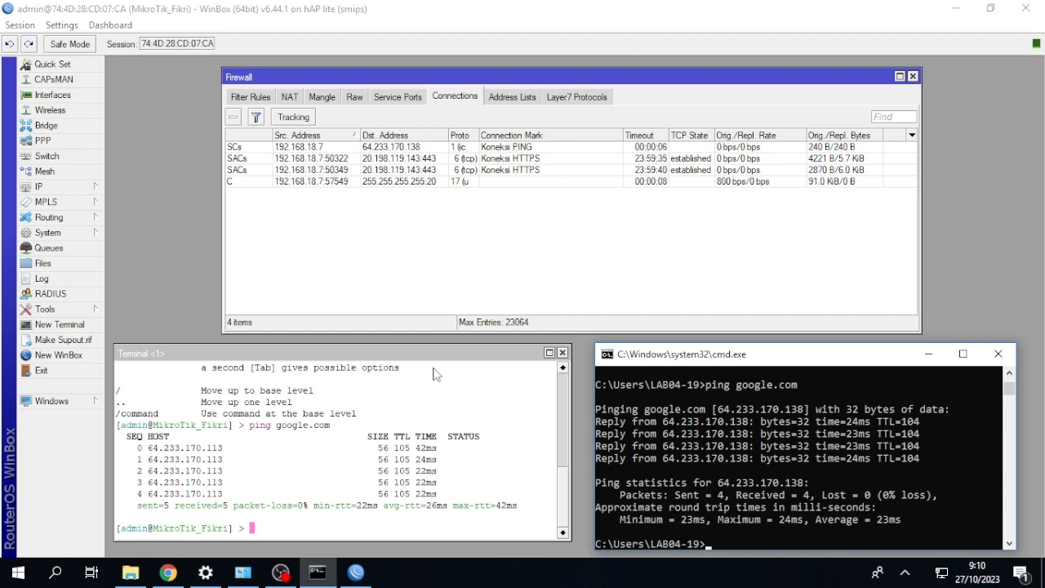
Switch to Chrome and open youtube.com in a new tab.
left_click(168, 571)
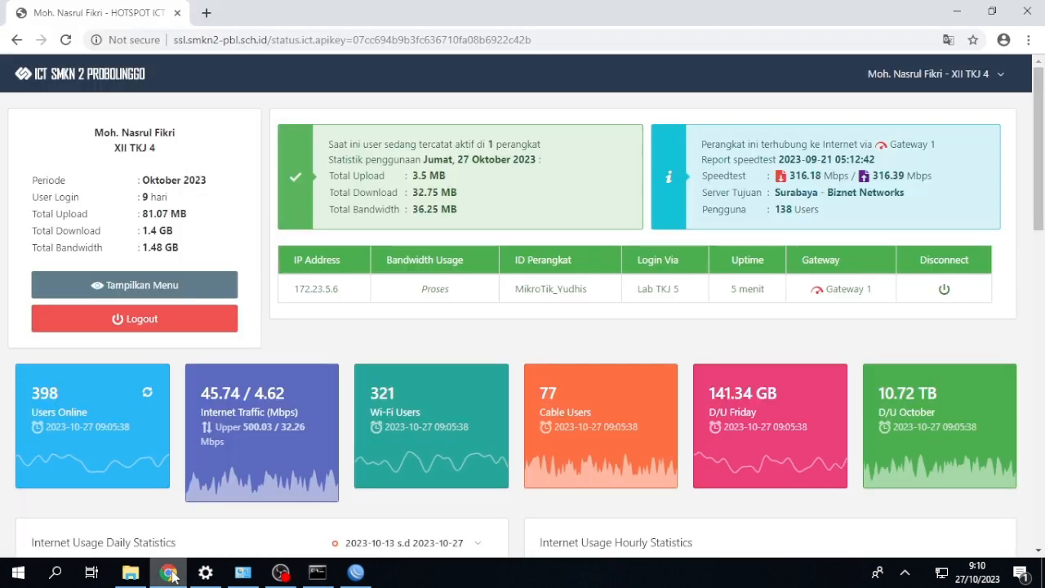
left_click(207, 13)
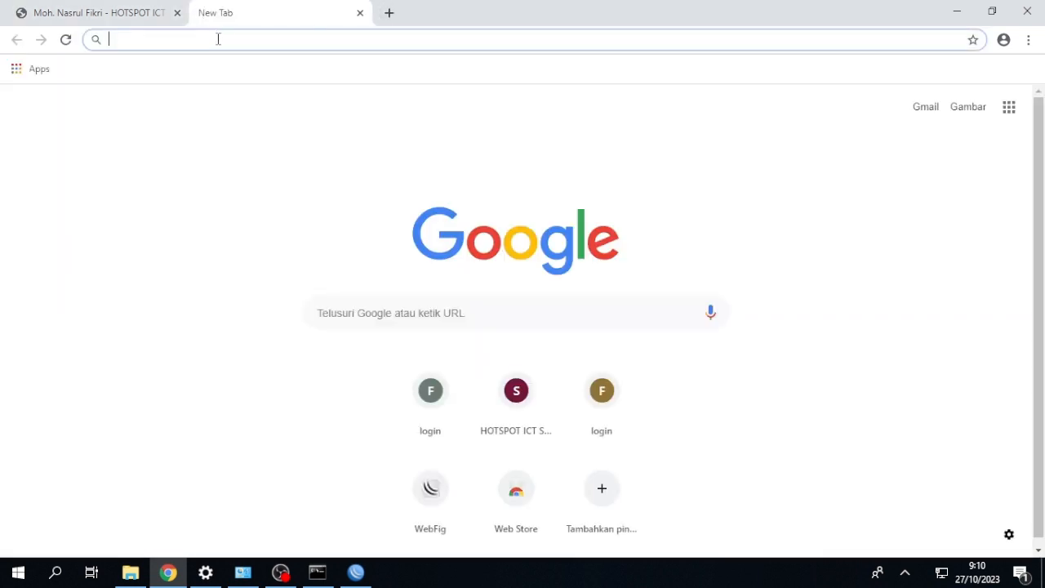
type("YOUTU")
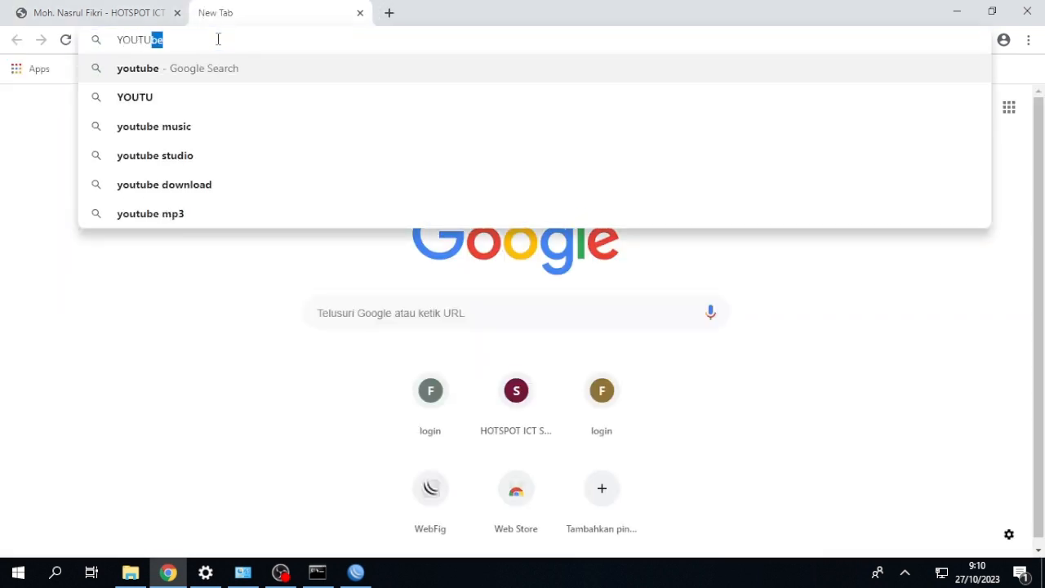
type("B")
key("BackSpace")
key("BackSpace")
key("BackSpace")
key("BackSpace")
key("BackSpace")
key("BackSpace")
key("BackSpace")
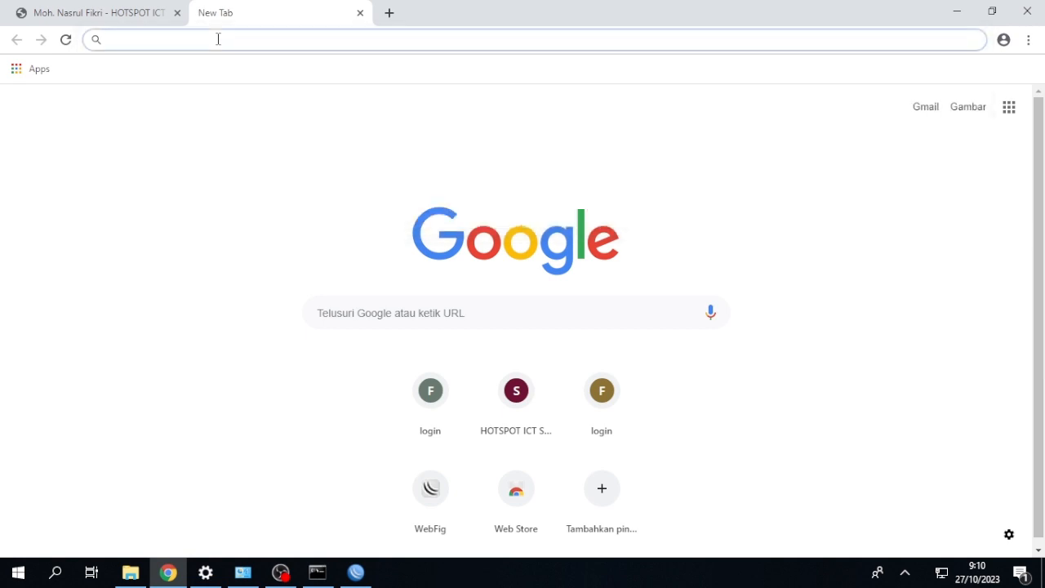
type("youtu")
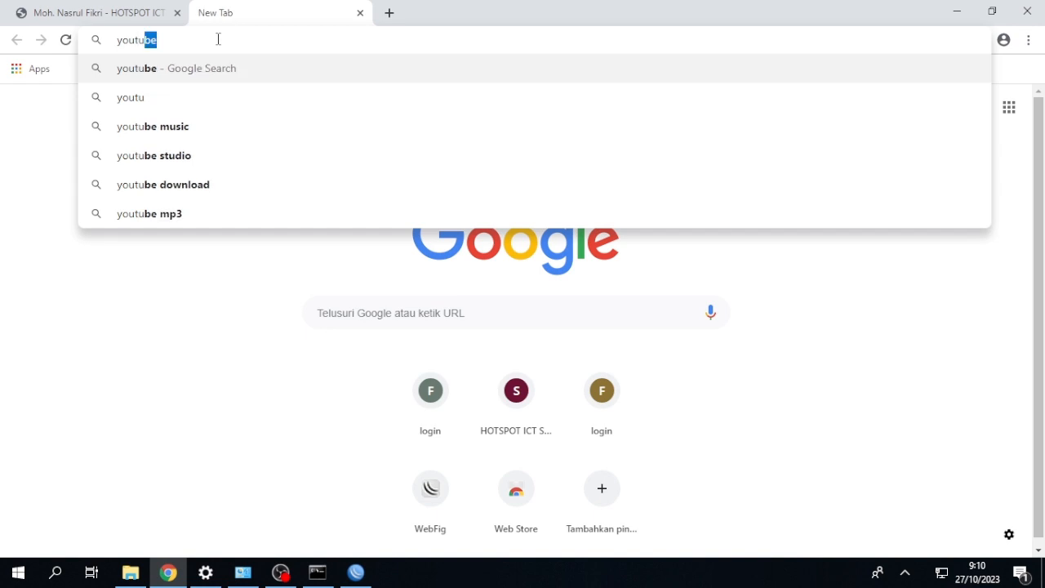
type("be.com")
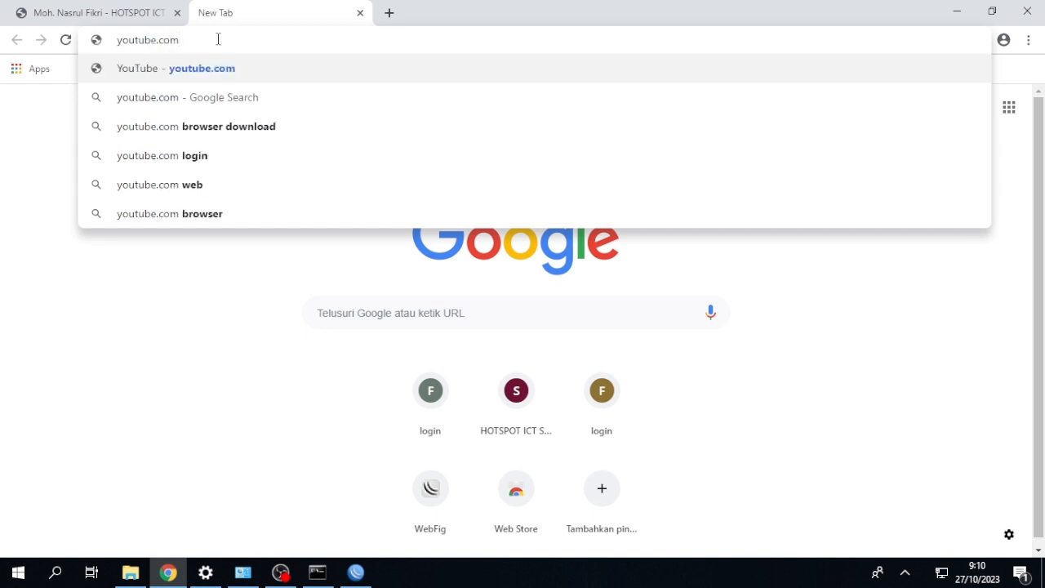
key("Return")
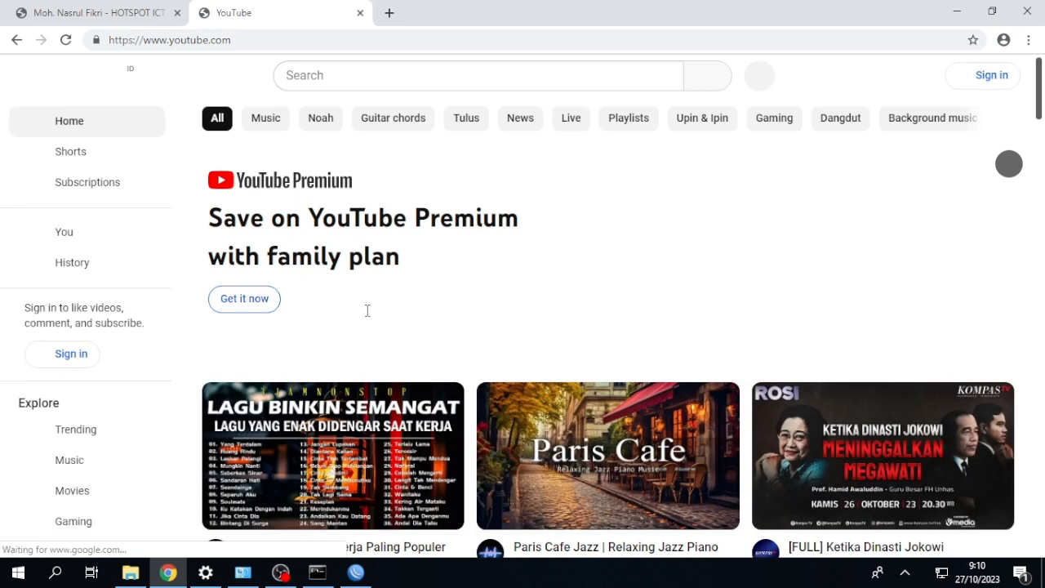
Play the first recommended YouTube video, and return to WinBox to check the connection marks of its traffic.
left_click(328, 406)
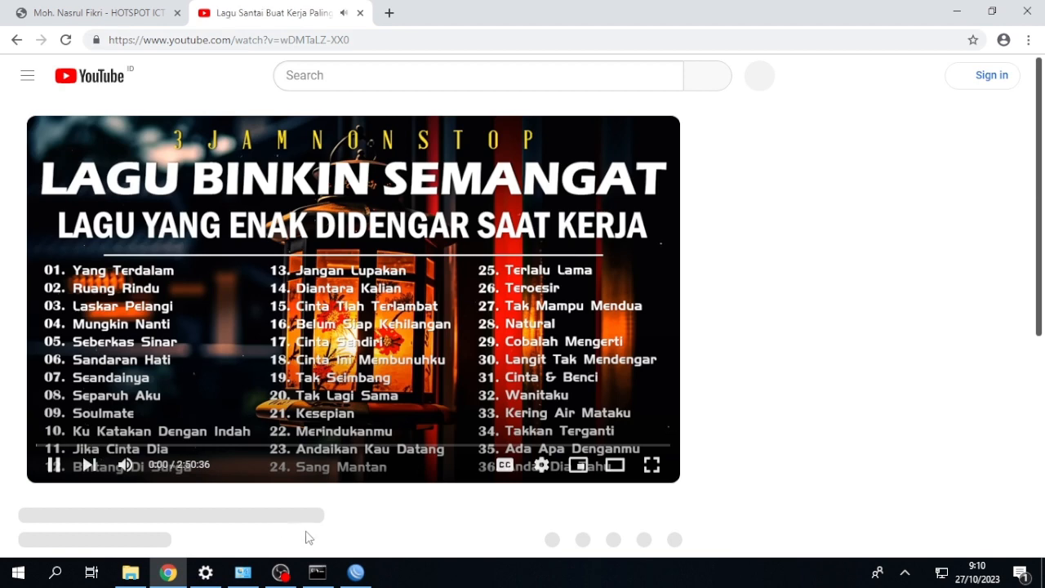
mouse_move(351, 570)
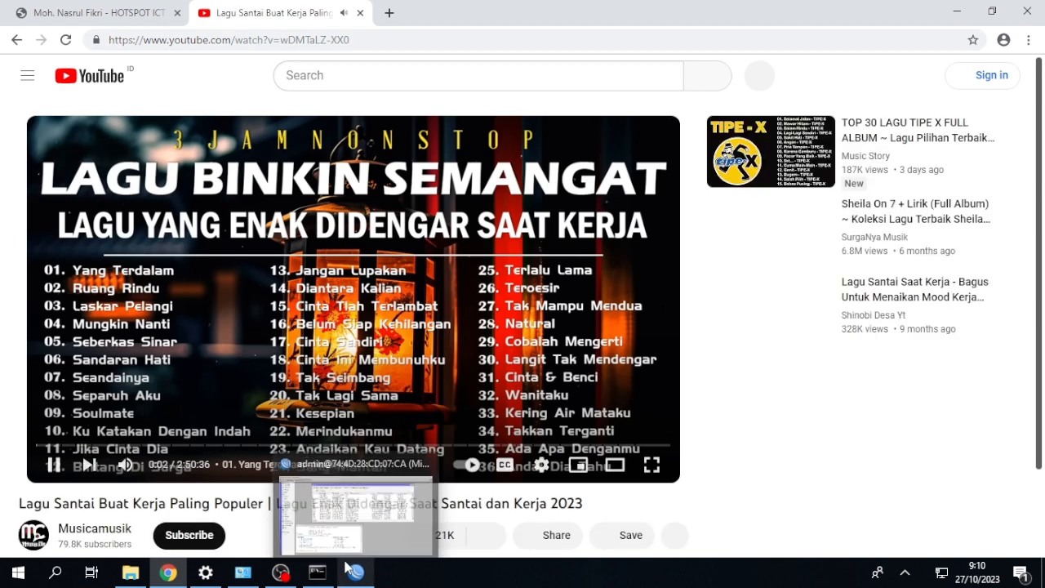
left_click(359, 532)
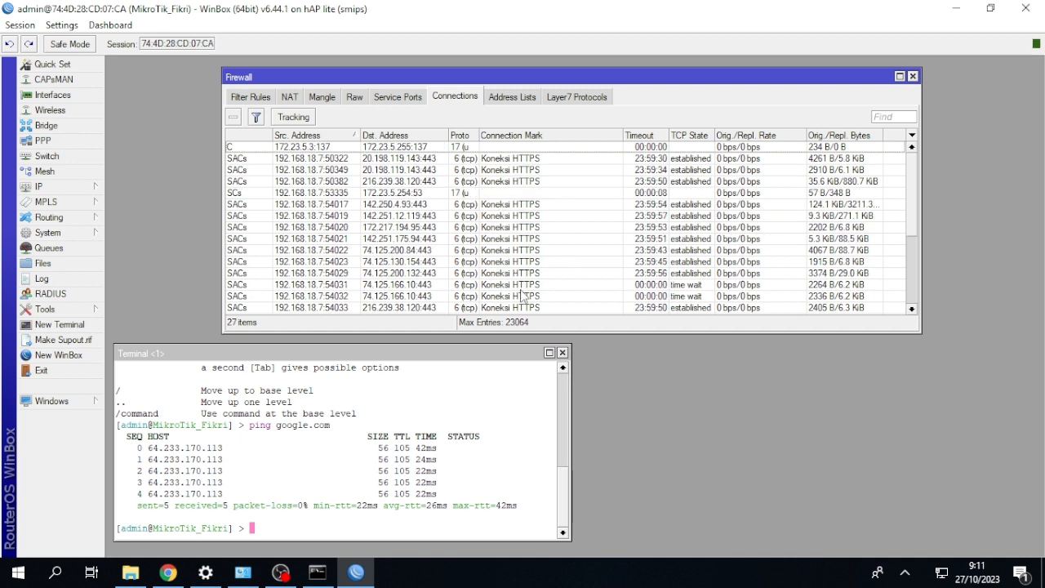
Switch back to Chrome and open lkpp.go.id in another new tab.
left_click(168, 572)
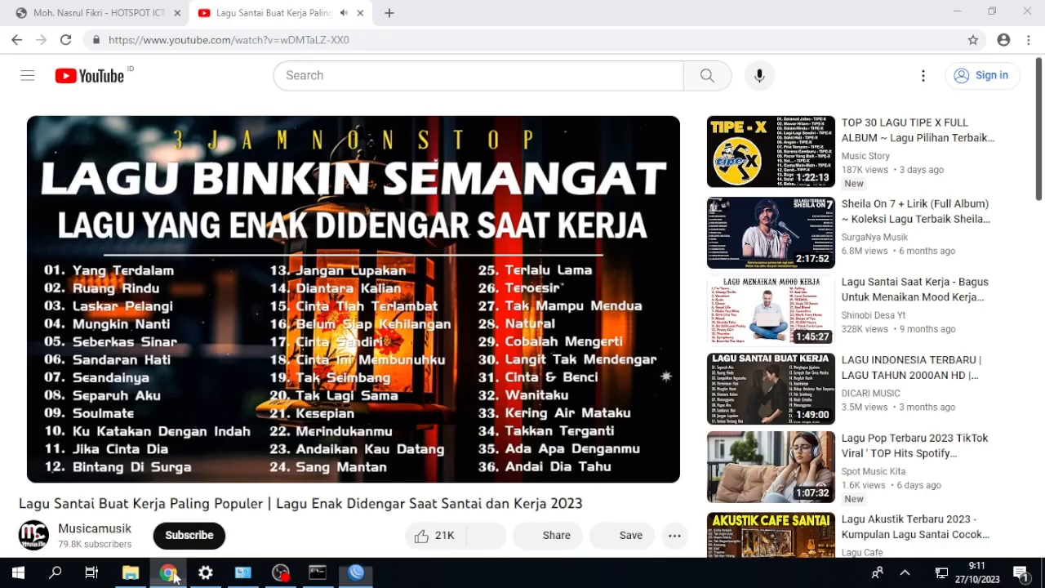
left_click(387, 14)
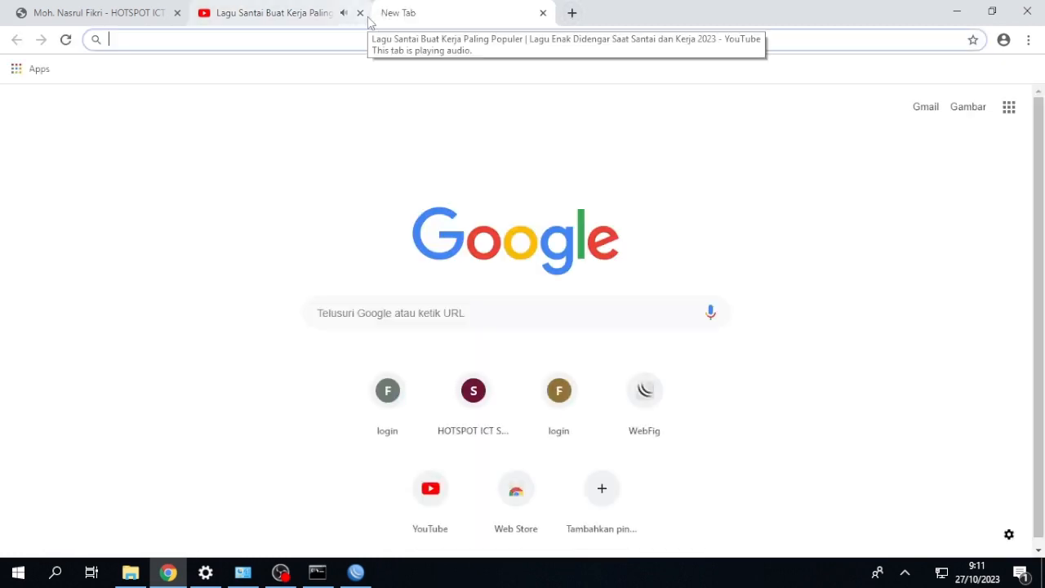
type("lk")
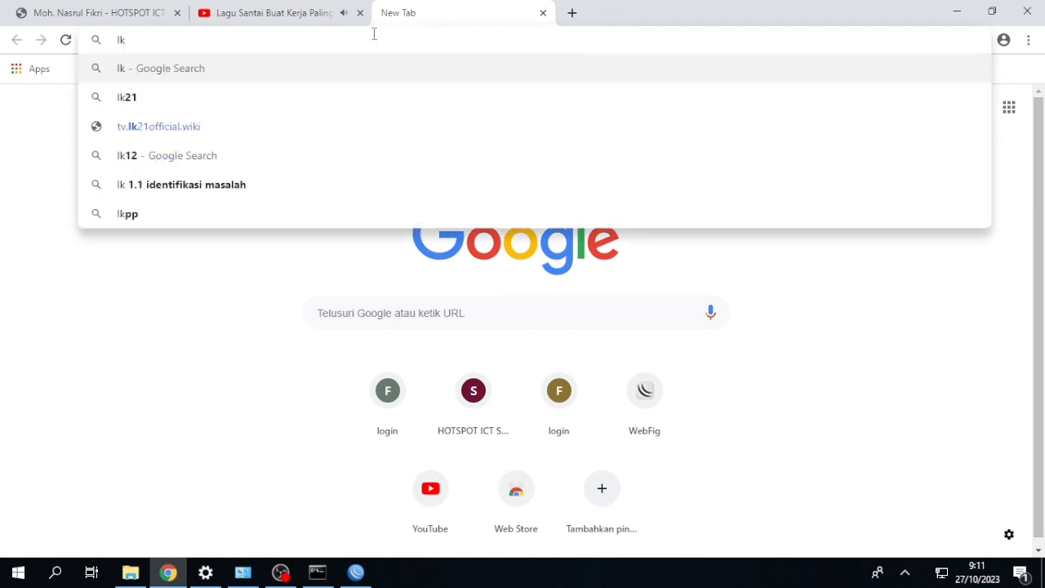
type("pp.")
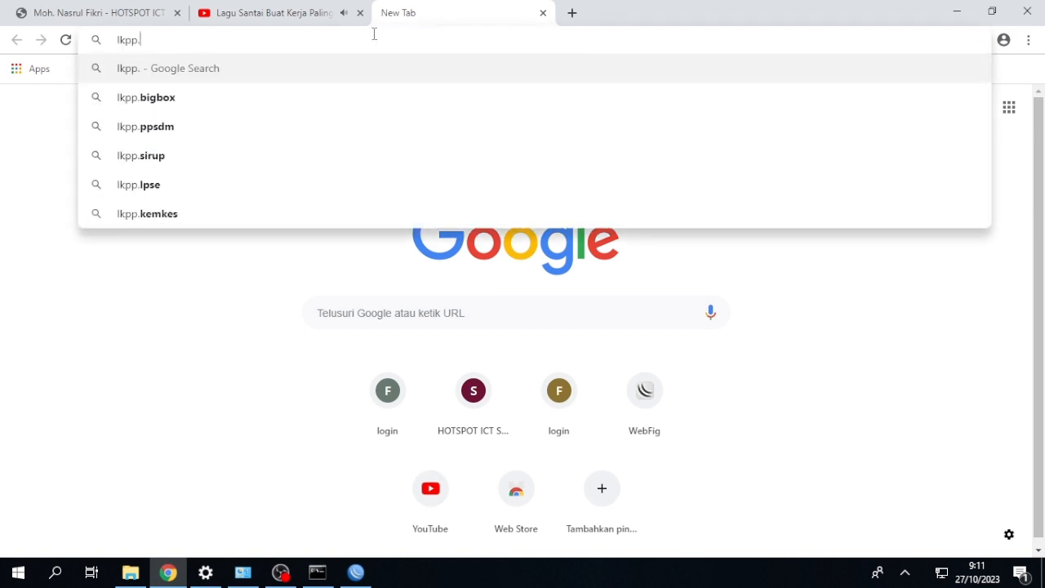
type("go.id")
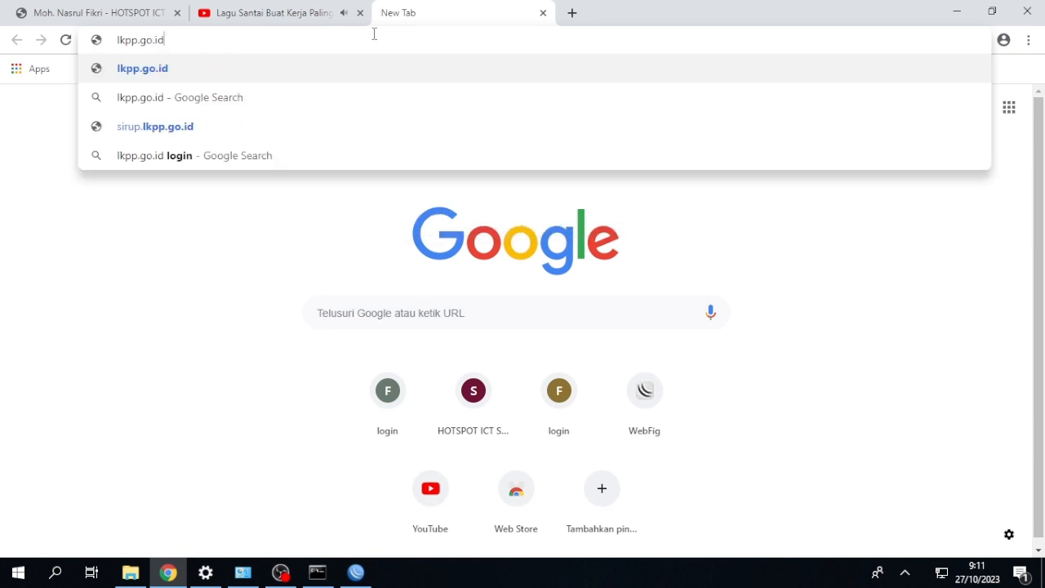
key("Return")
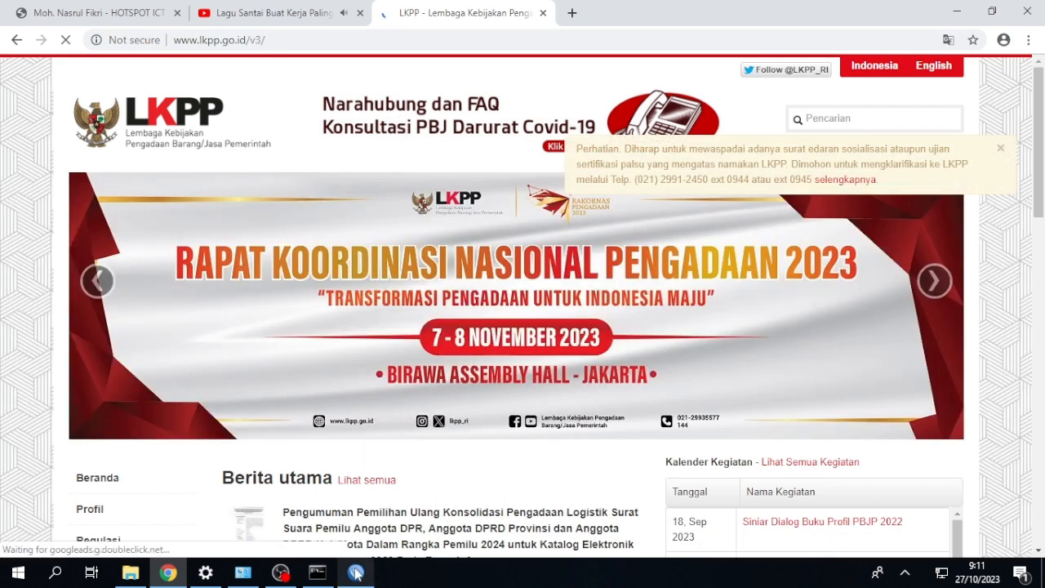
Return to WinBox and examine the tracked connections for the marks given to the lkpp.go.id traffic.
mouse_move(355, 572)
left_click(387, 513)
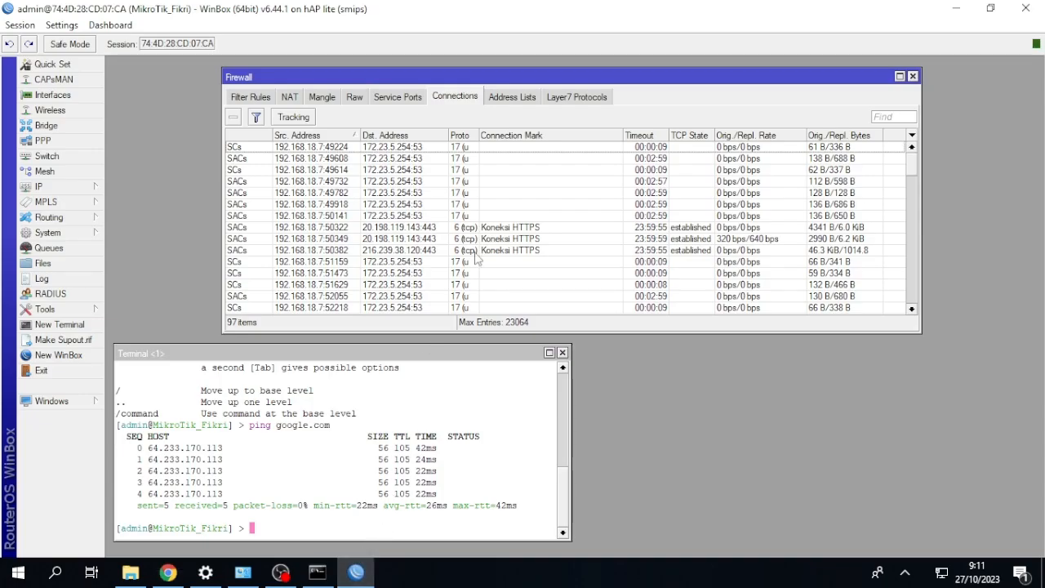
scroll(498, 210, "down", 1)
scroll(498, 211, "up", 1)
scroll(499, 211, "down", 4)
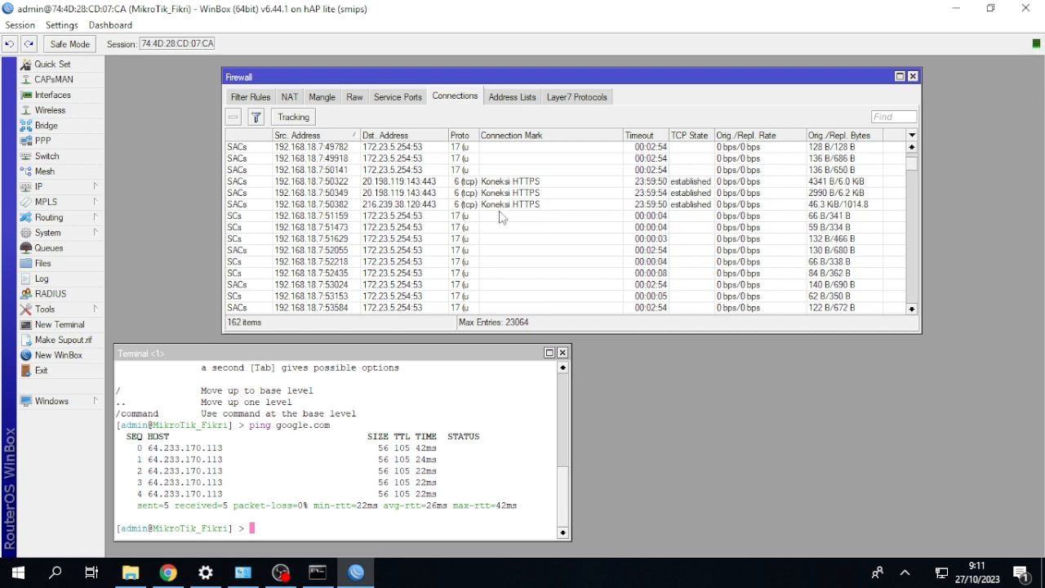
Look through the firewall's tracked connections and compare the entries marked Koneksi HTTPS with those marked Koneksi HTTP.
scroll(501, 216, "down", 8)
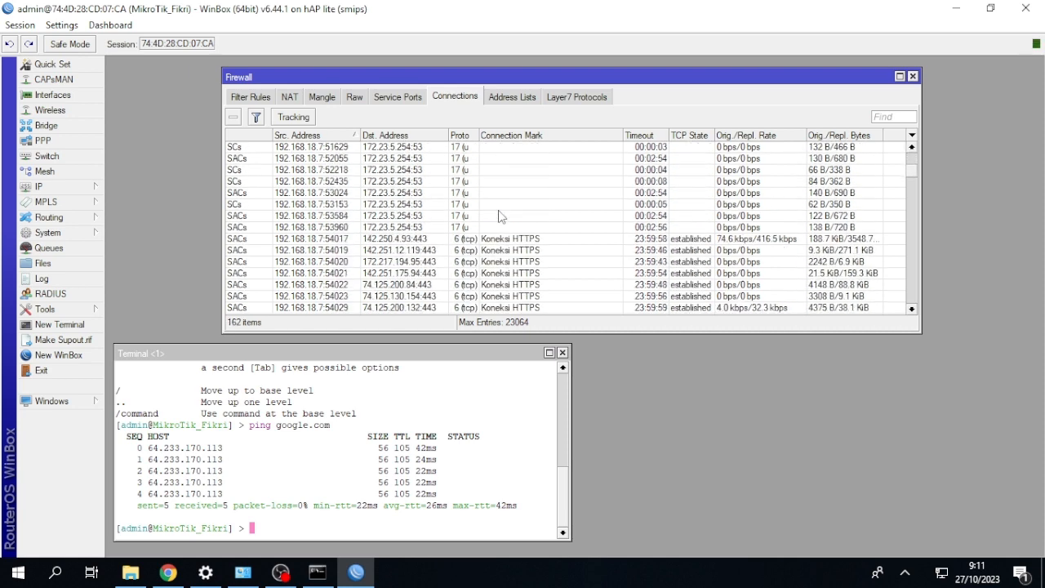
scroll(501, 216, "up", 13)
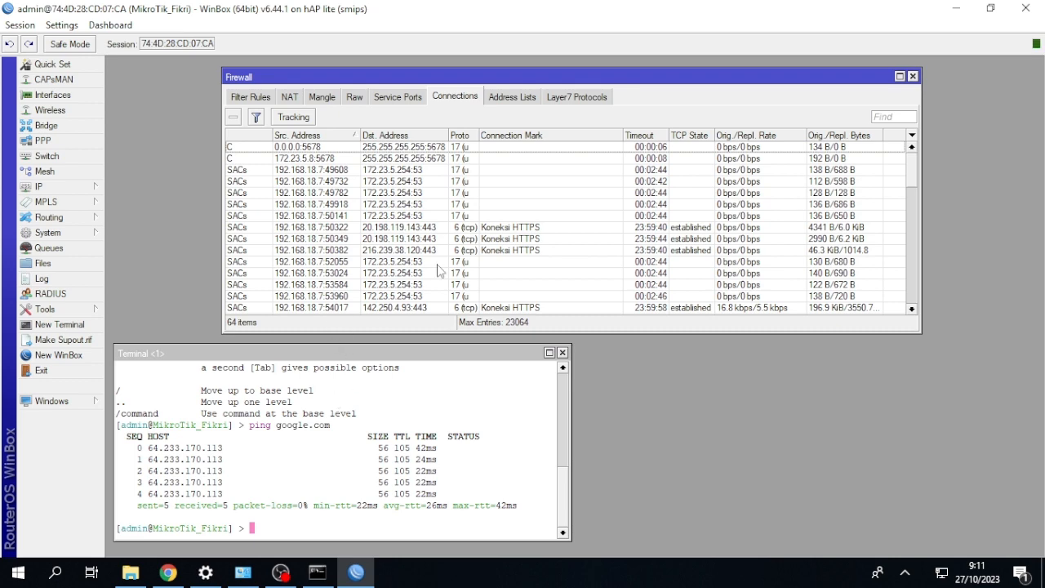
scroll(438, 270, "down", 5)
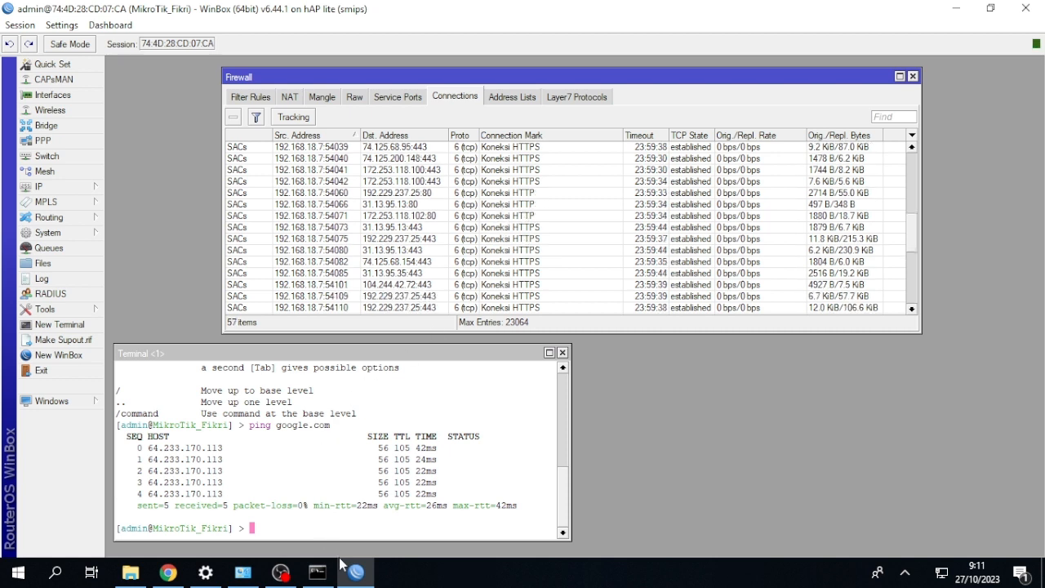
Switch to Chrome and review the open YouTube video page, followed by the LKPP website page.
mouse_move(350, 576)
left_click(167, 572)
left_click(279, 18)
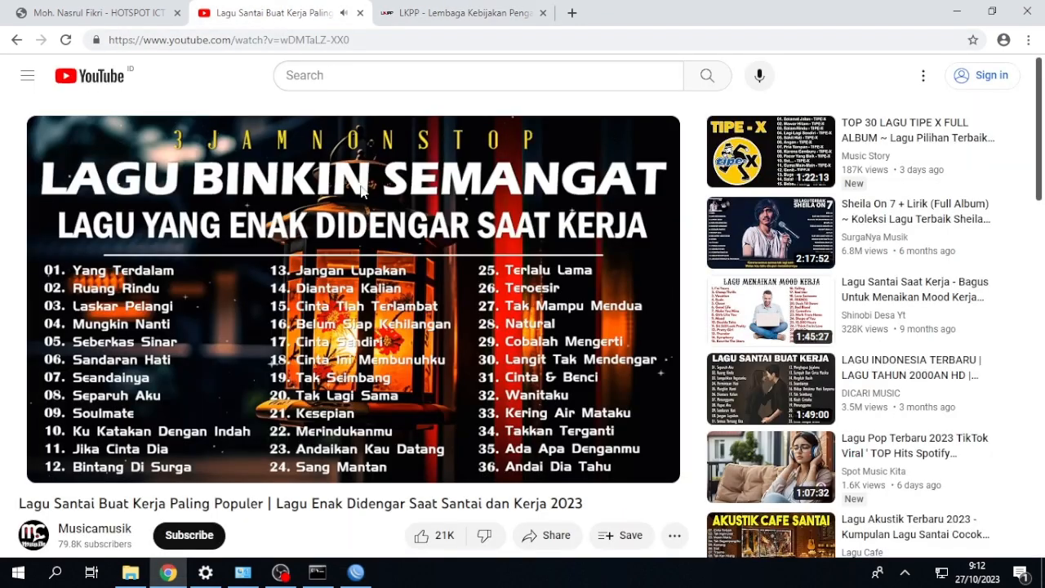
left_click(417, 13)
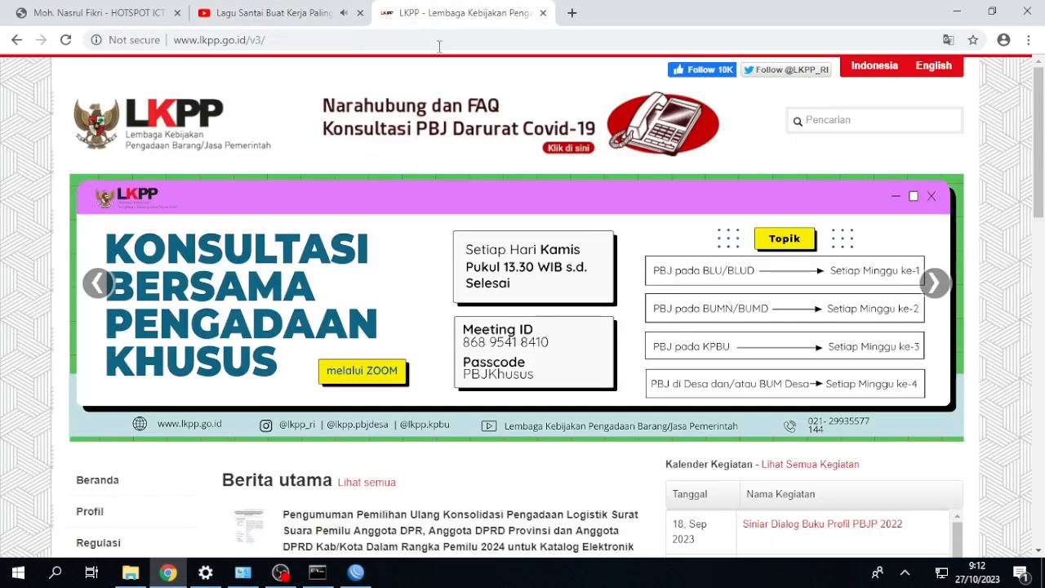